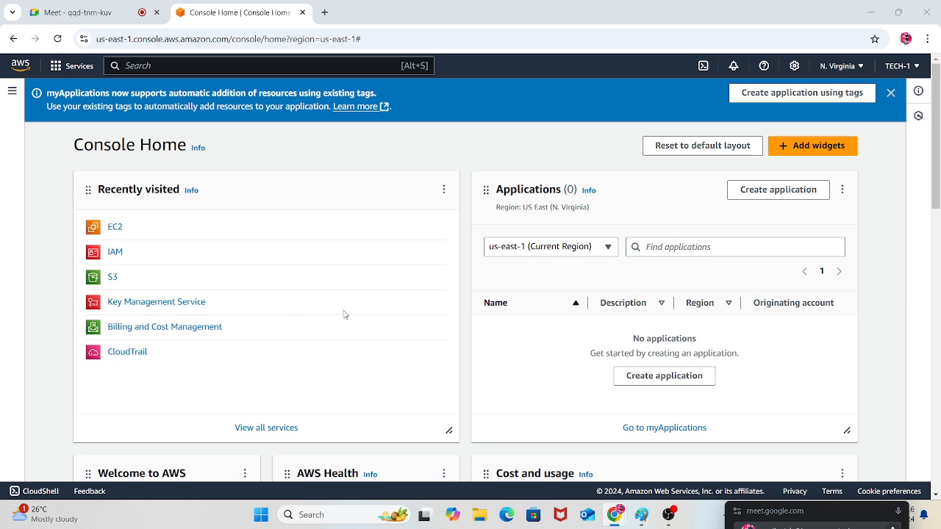
Open the EC2 instances list, clear the running-state filter and start launching a new instance
left_click(115, 230)
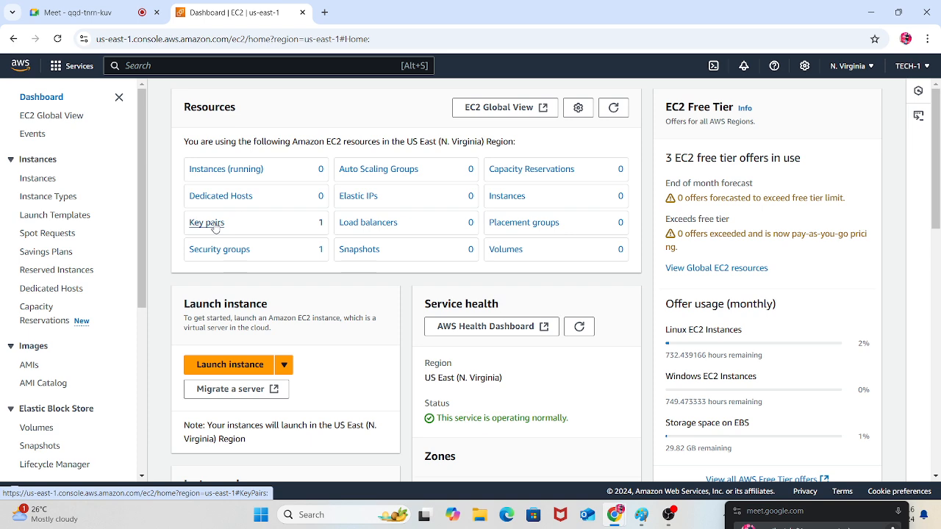
left_click(226, 170)
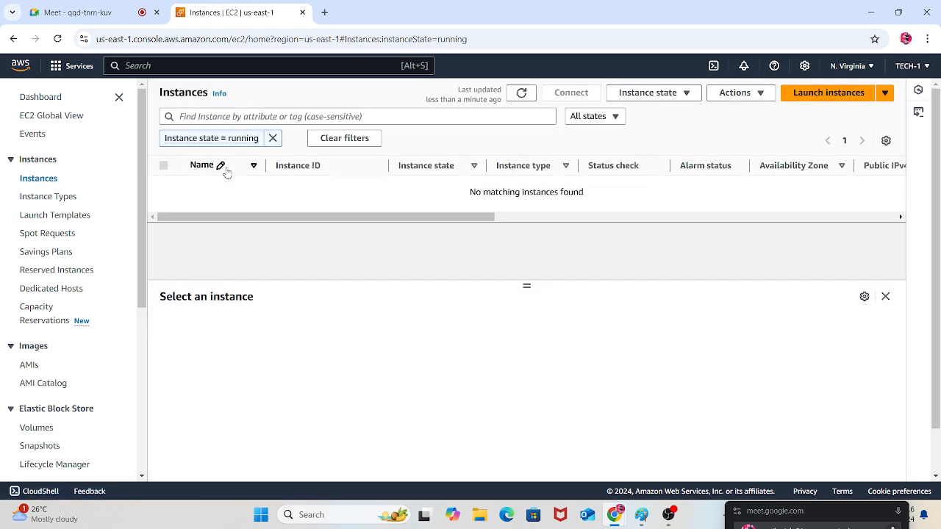
left_click(273, 138)
left_click(787, 94)
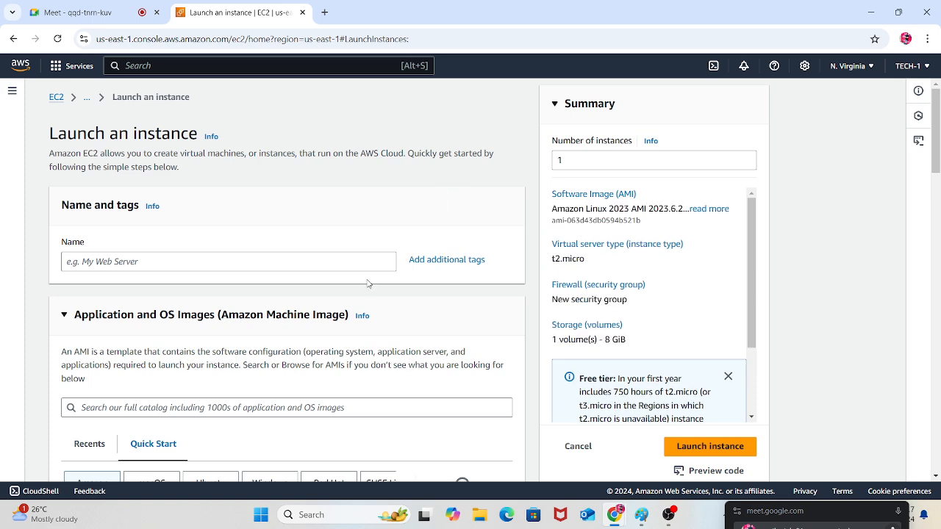
Name the new instance SERVER and set the number of instances to 3
left_click(170, 267)
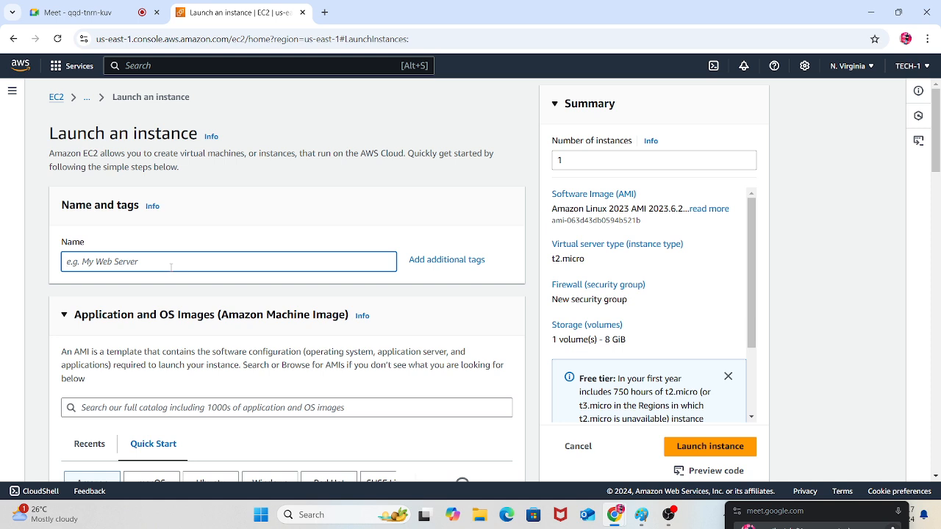
type("SERVER")
double_click(574, 160)
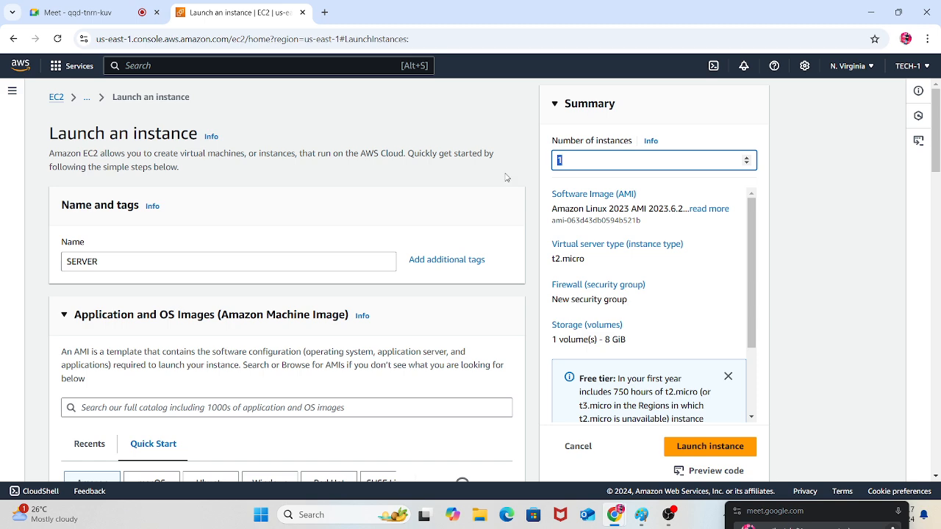
type("3")
Create a new RSA key pair named SERVER in .pem format for the instance login
scroll(412, 210, "down", 3)
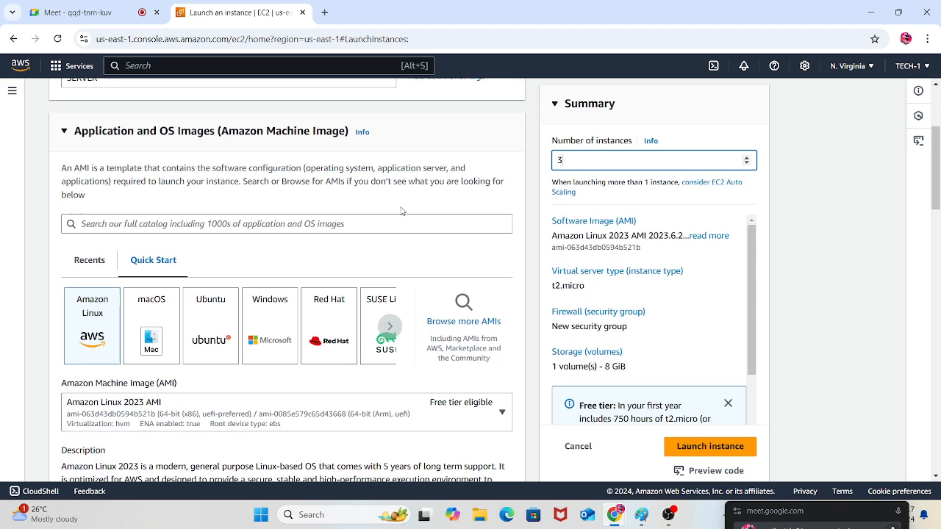
scroll(401, 211, "down", 1)
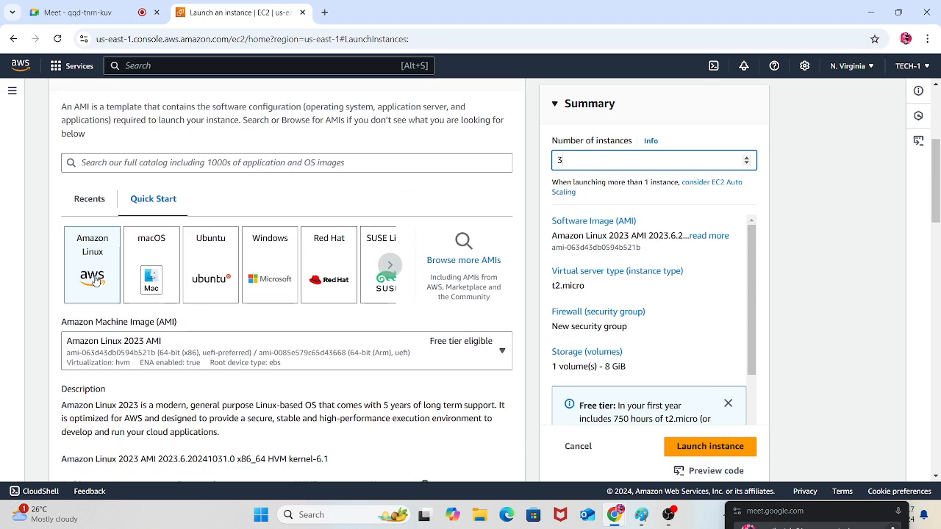
scroll(204, 287, "up", 1)
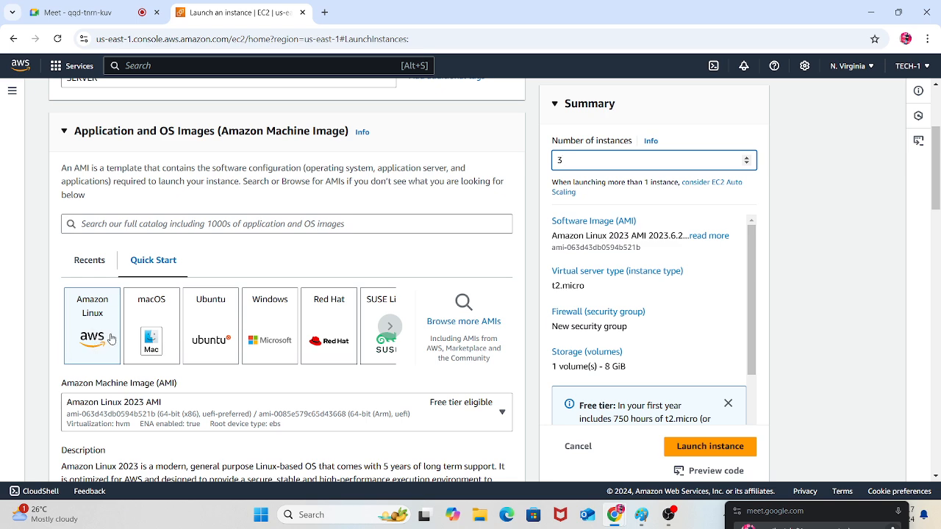
scroll(146, 298, "down", 3)
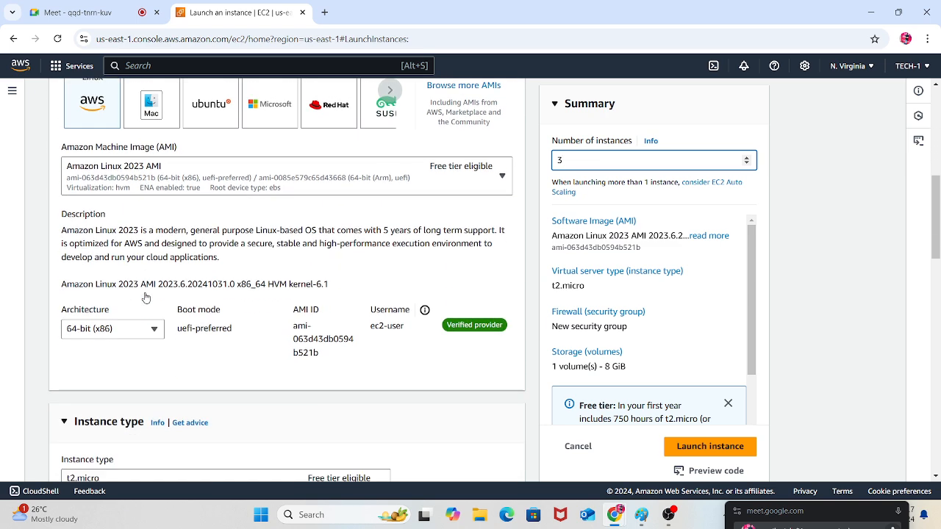
scroll(145, 298, "down", 3)
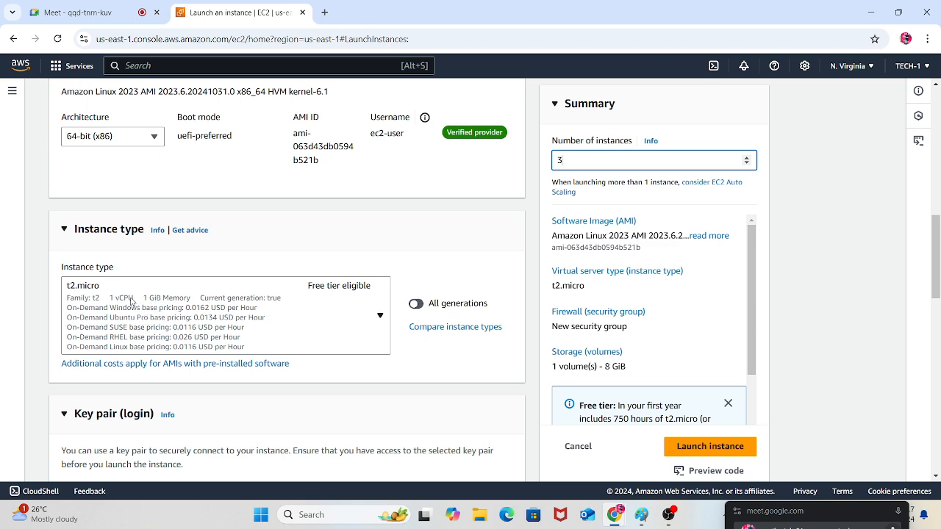
scroll(250, 353, "down", 2)
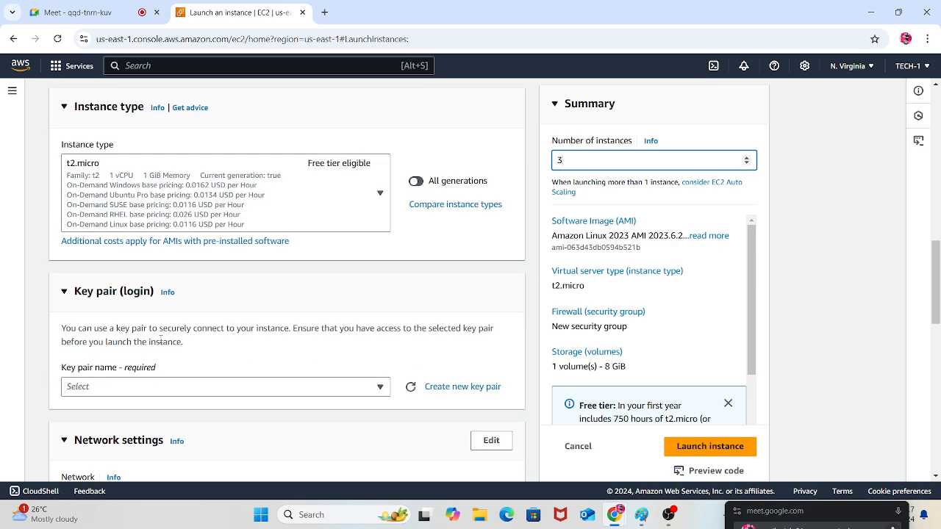
left_click(448, 387)
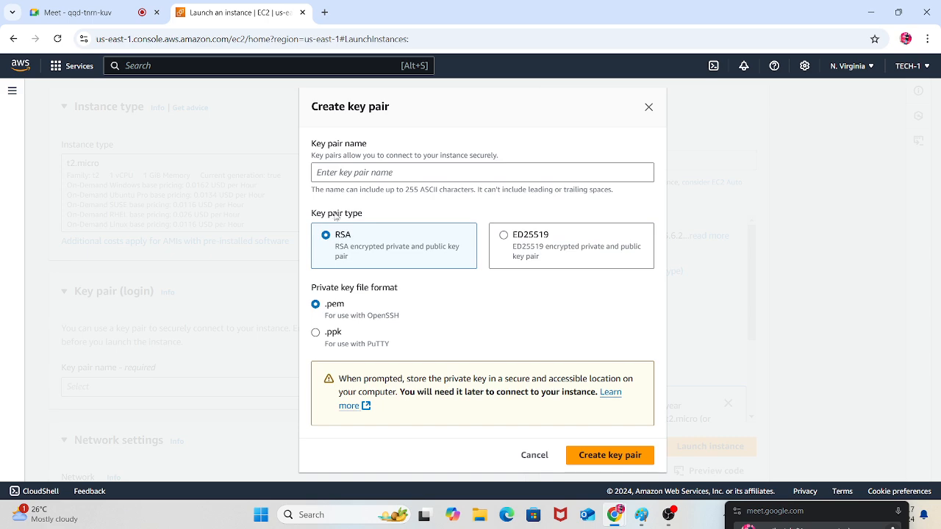
left_click(346, 174)
type("SERVER")
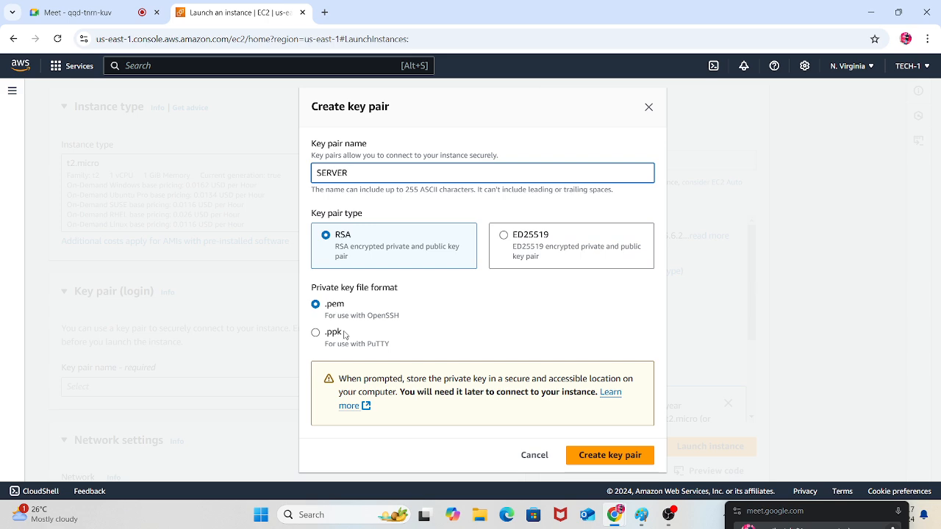
left_click(588, 454)
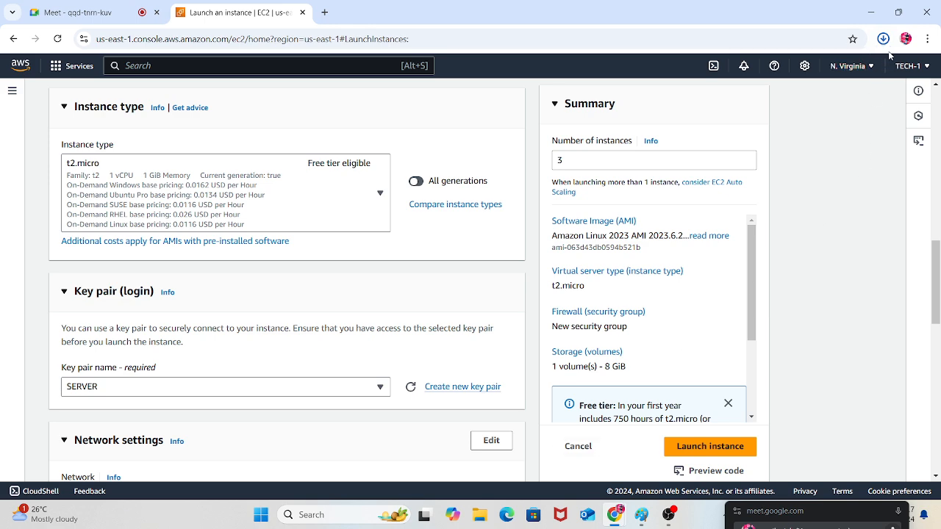
Switch to Paint and add the text label TARGET GROUP directly below the AWS VPC box
scroll(368, 308, "down", 3)
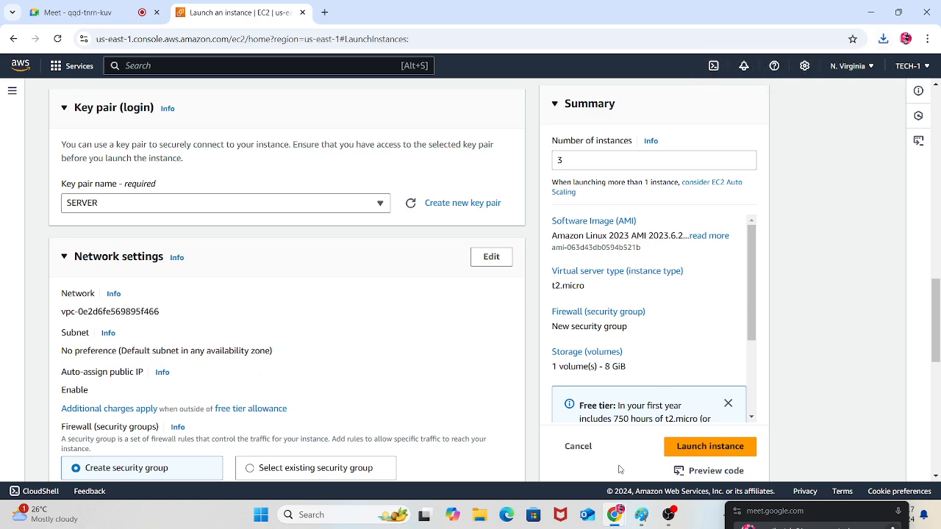
left_click(637, 515)
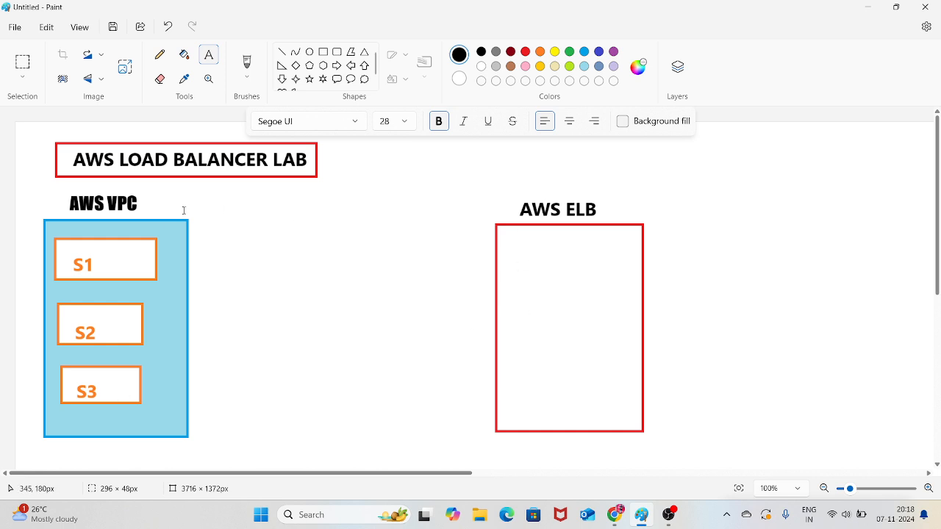
left_click_drag(64, 447, 126, 459)
type("TAR")
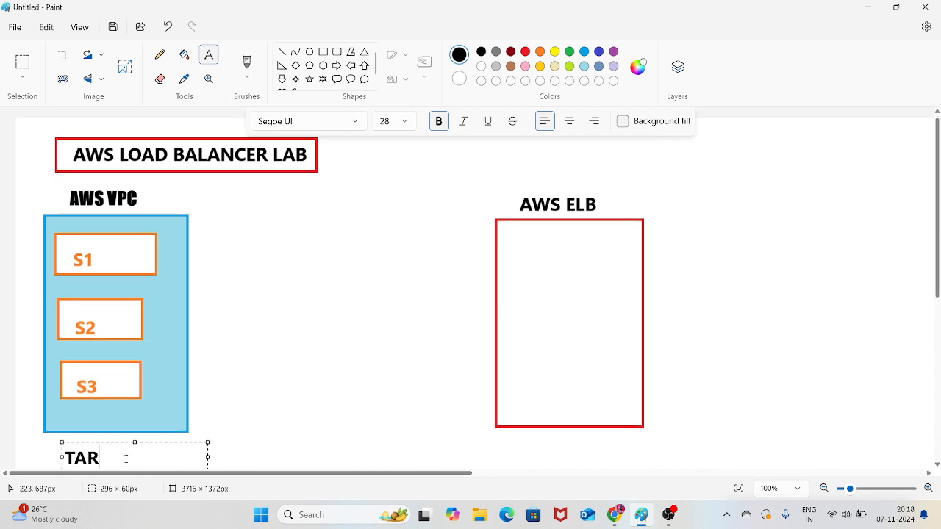
type("GET GROUP")
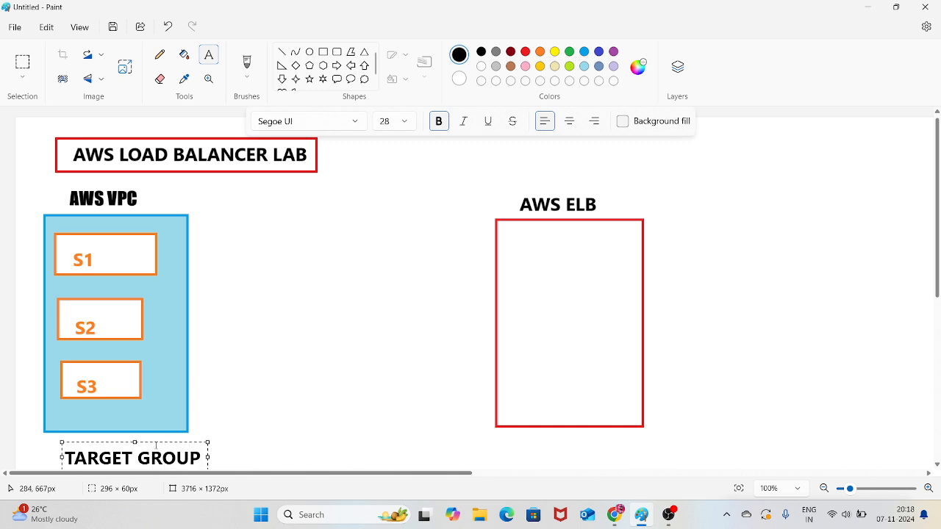
left_click_drag(154, 443, 144, 436)
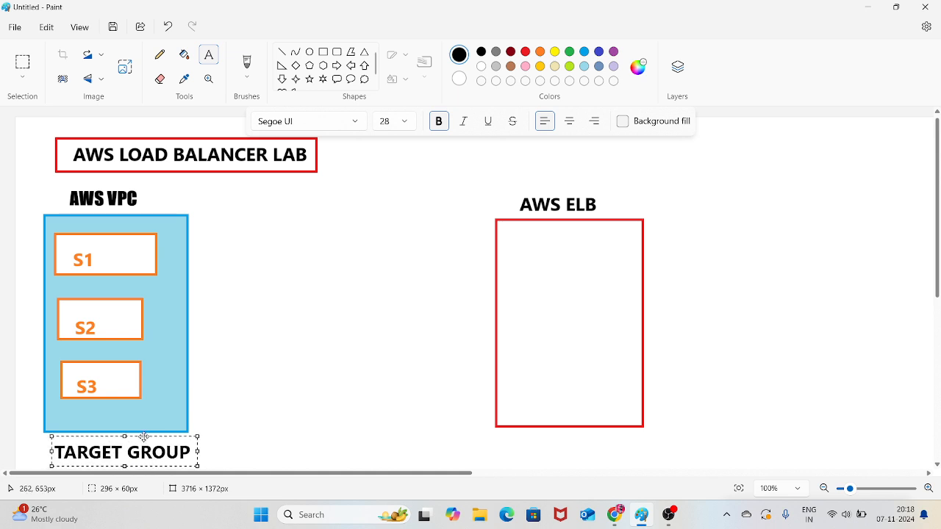
left_click(267, 368)
Switch back to the instance launch form in Chrome and go to the firewall options in the network settings
mouse_move(603, 509)
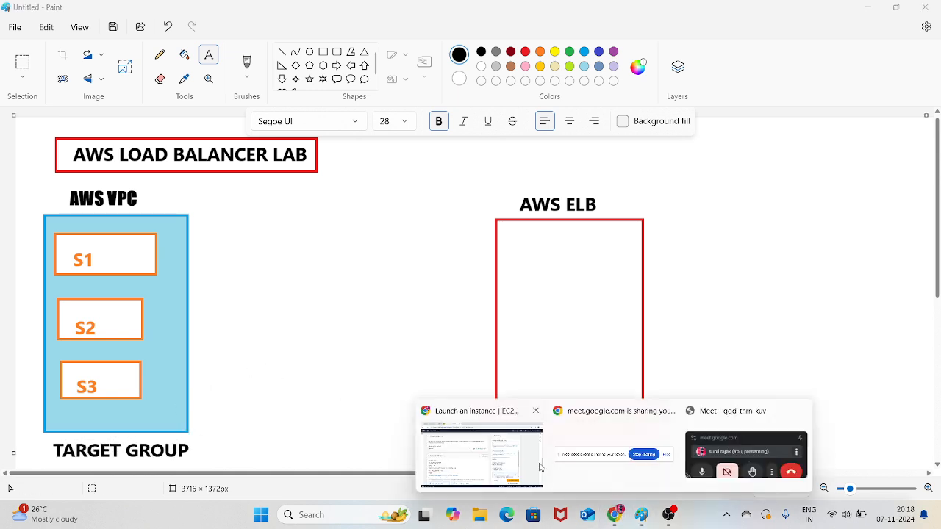
left_click(482, 449)
scroll(177, 315, "down", 2)
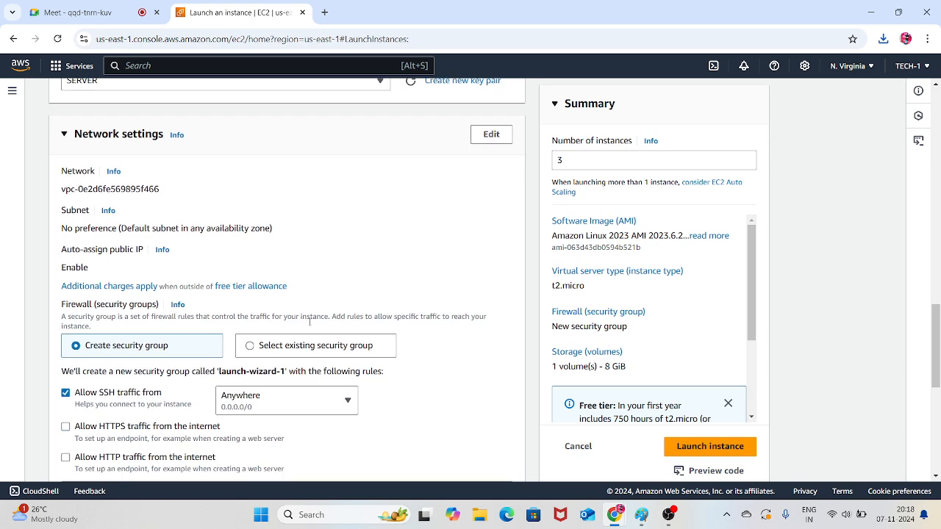
scroll(225, 317, "down", 2)
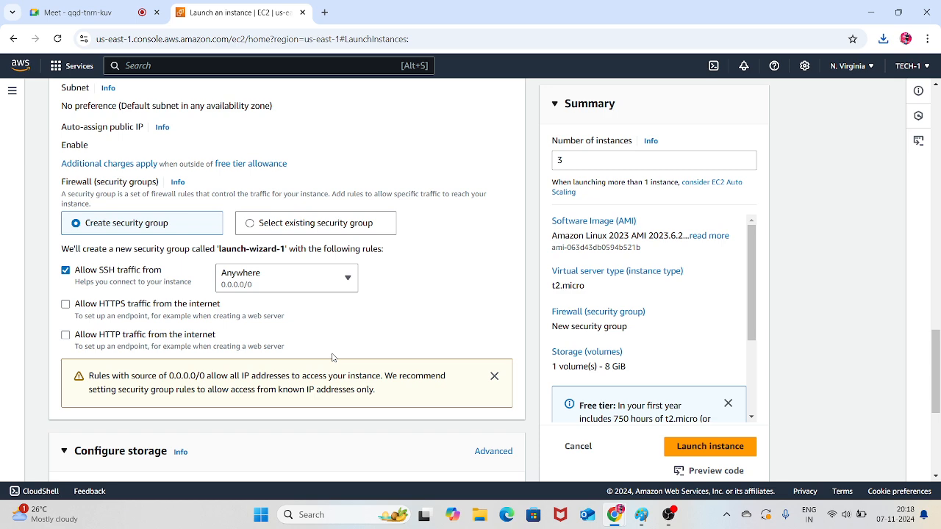
left_click(252, 226)
left_click(305, 267)
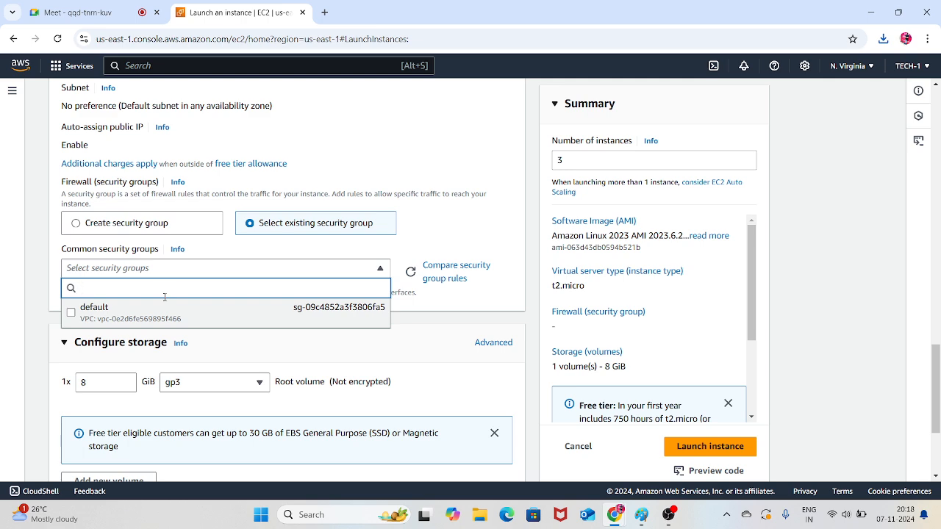
left_click(80, 228)
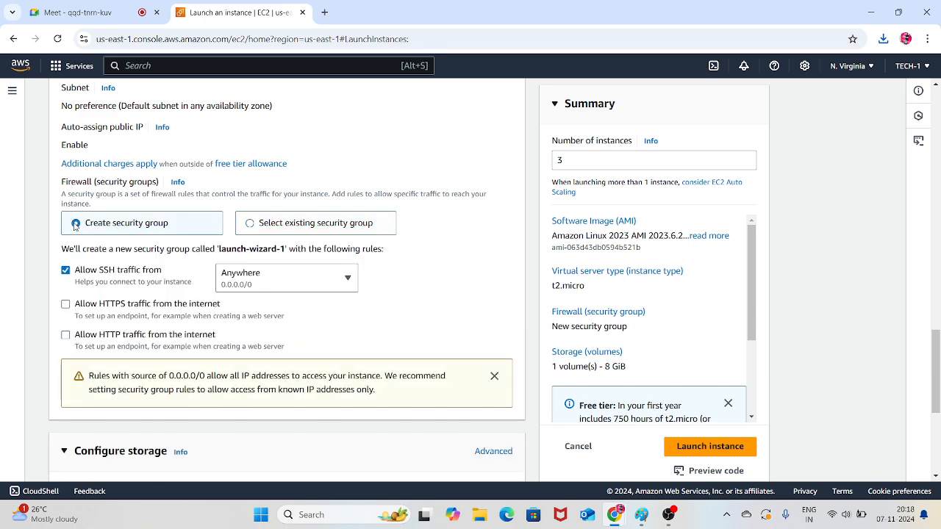
left_click(252, 224)
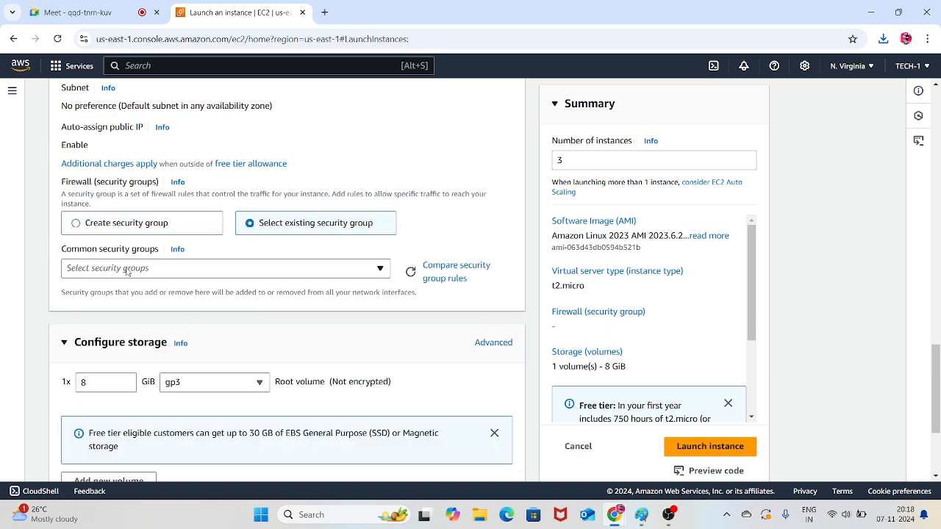
left_click(82, 227)
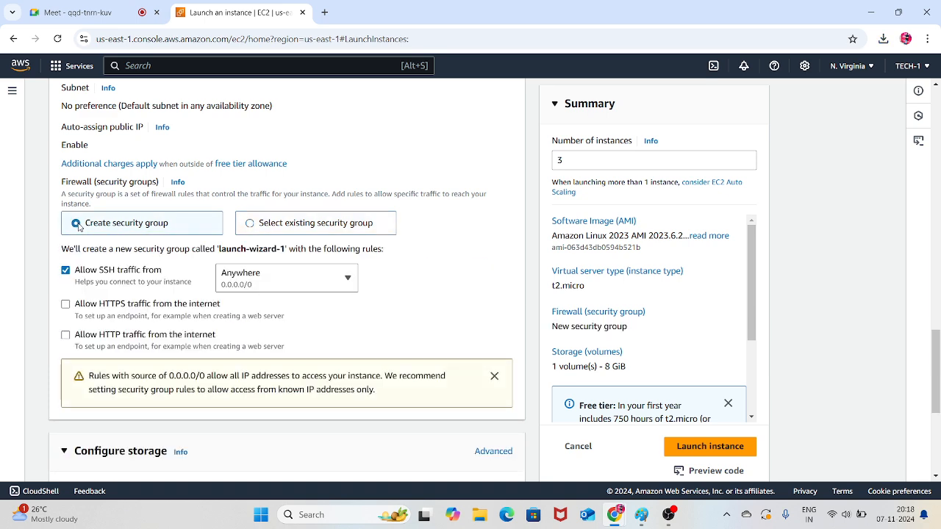
Expand the advanced details and begin the user data script with the line #! /bin/bash
scroll(351, 296, "down", 2)
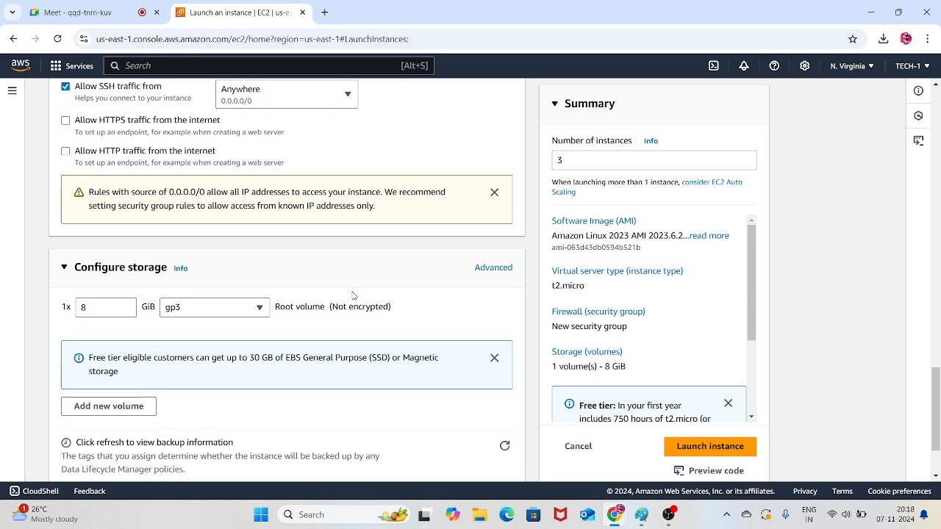
scroll(351, 296, "down", 1)
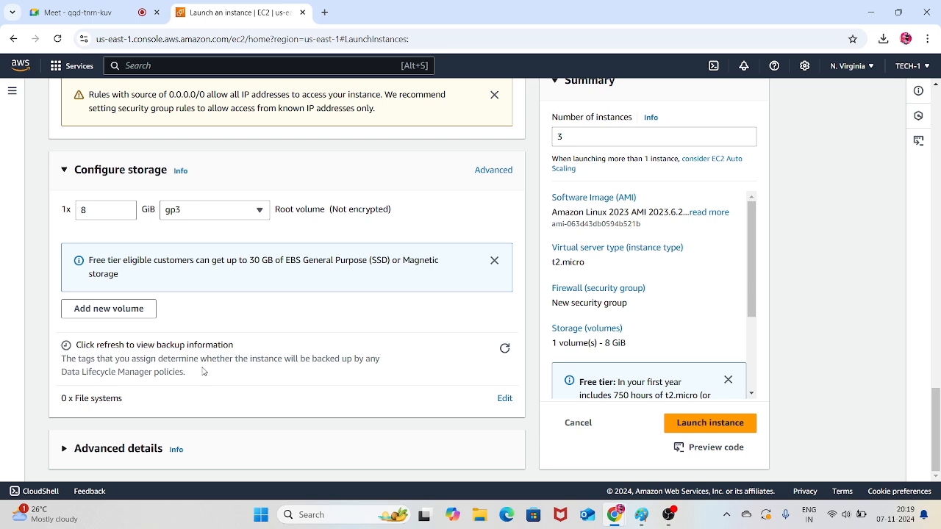
left_click(156, 447)
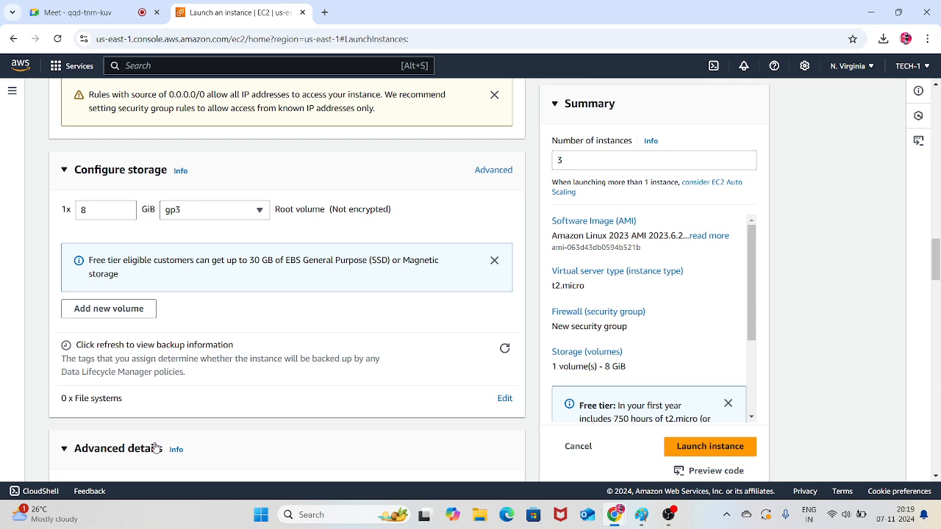
scroll(220, 397, "down", 6)
scroll(221, 398, "down", 20)
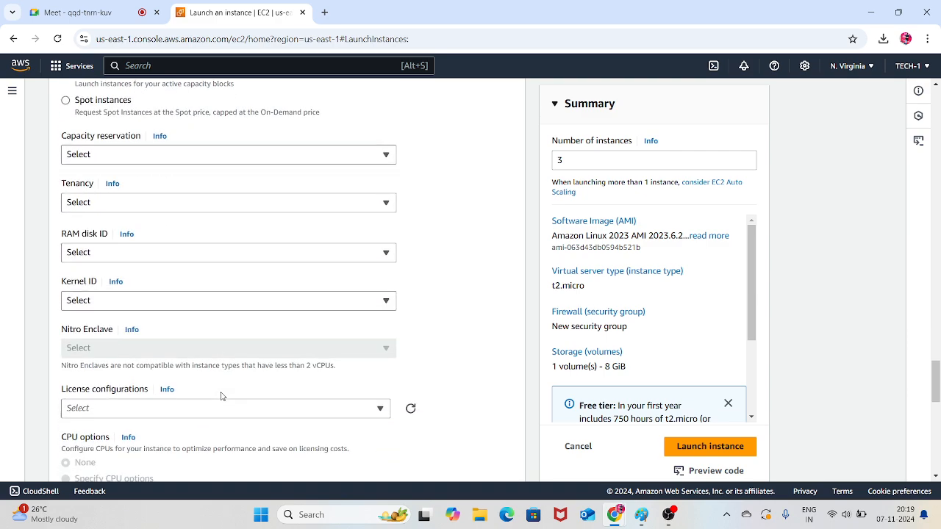
scroll(220, 396, "down", 1)
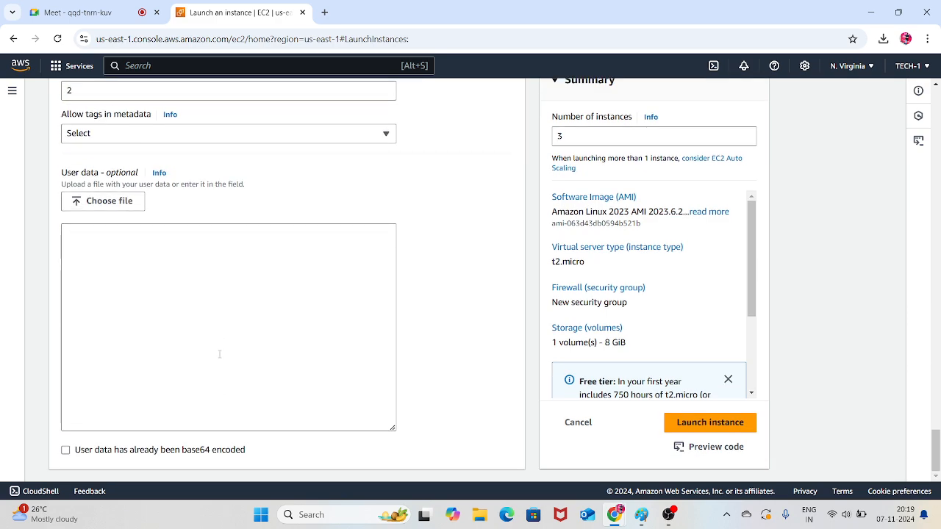
left_click(155, 255)
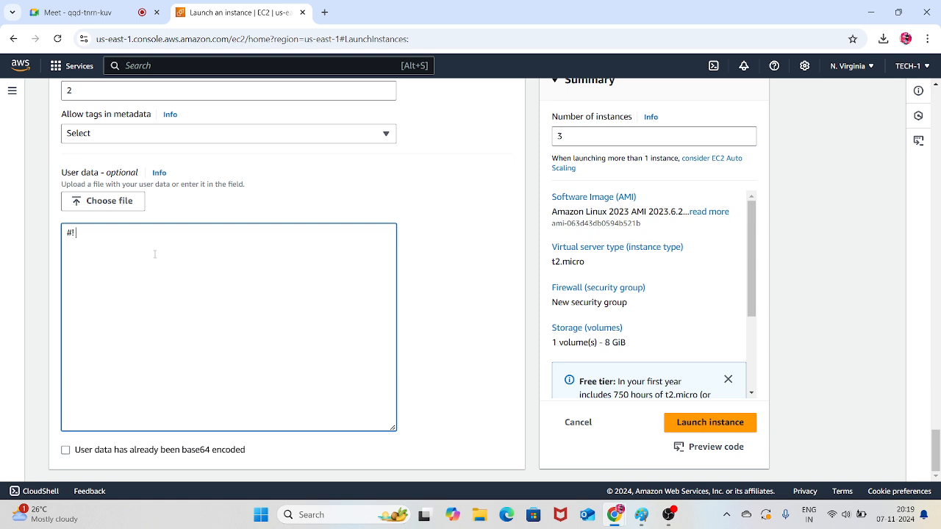
type("#! /BIN")
key("BackSpace")
key("BackSpace")
type("b")
type("in/bash")
Add the line yum install httpd -y to the user data script
type("yum")
type(" instal")
type("l ht")
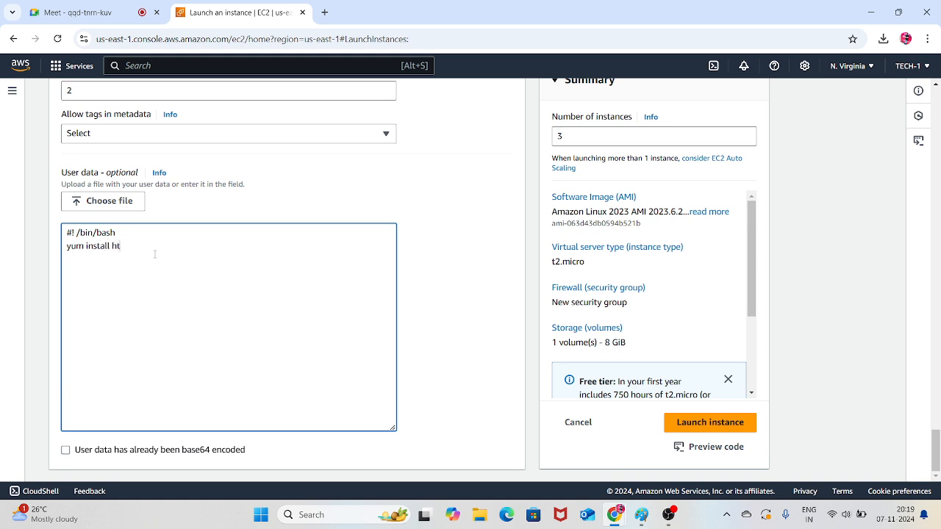
type("tpd -y")
key("Return")
Add the line systemctl enable httpd as the third line of the user data script
type("systemctl")
key("BackSpace")
key("BackSpace")
type("ctl enable httpd")
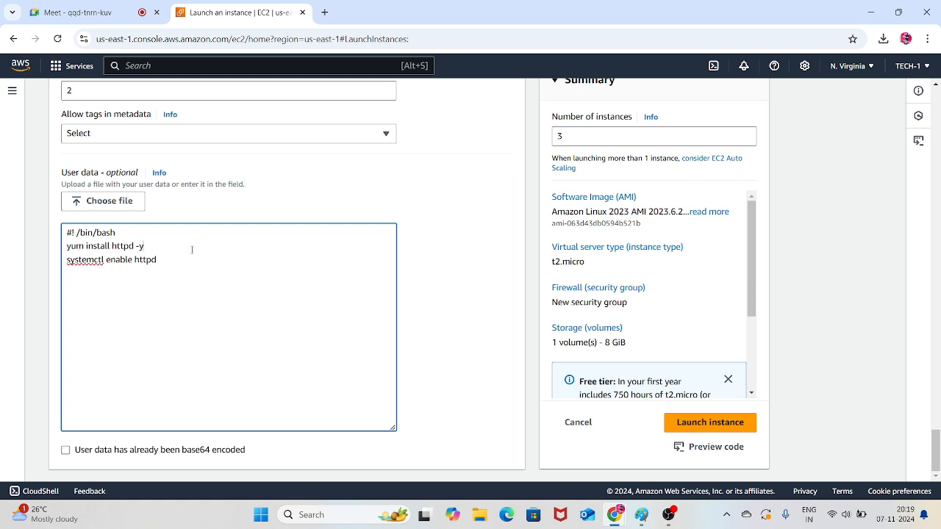
Copy the systemctl enable httpd line and paste it as a fourth line of the user data script
left_click_drag(163, 261, 15, 263)
key("ctrl+c")
left_click(102, 290)
key("ctrl+v")
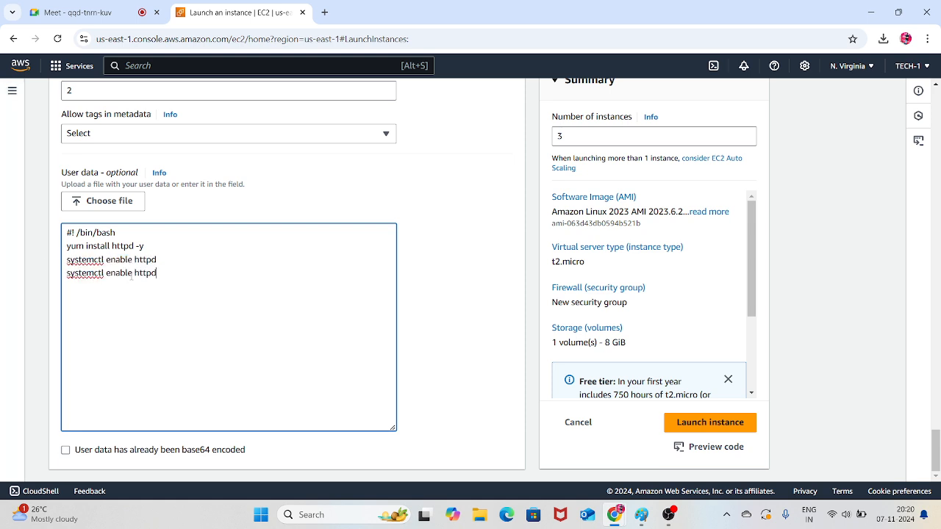
Change the fourth line of the user data script to systemctl start httpd and review the whole script
key("BackSpace")
key("BackSpace")
key("BackSpace")
key("BackSpace")
key("BackSpace")
key("BackSpace")
type("start")
left_click_drag(149, 274, 66, 232)
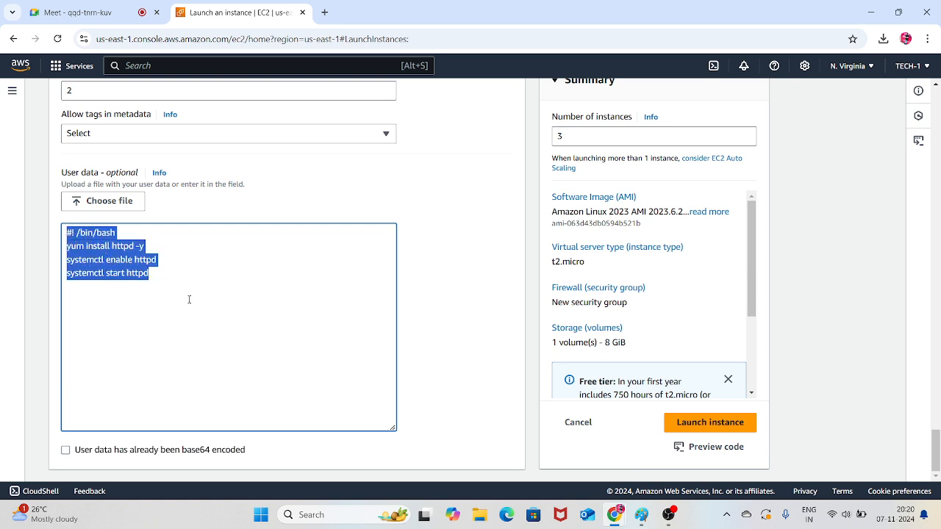
left_click(234, 327)
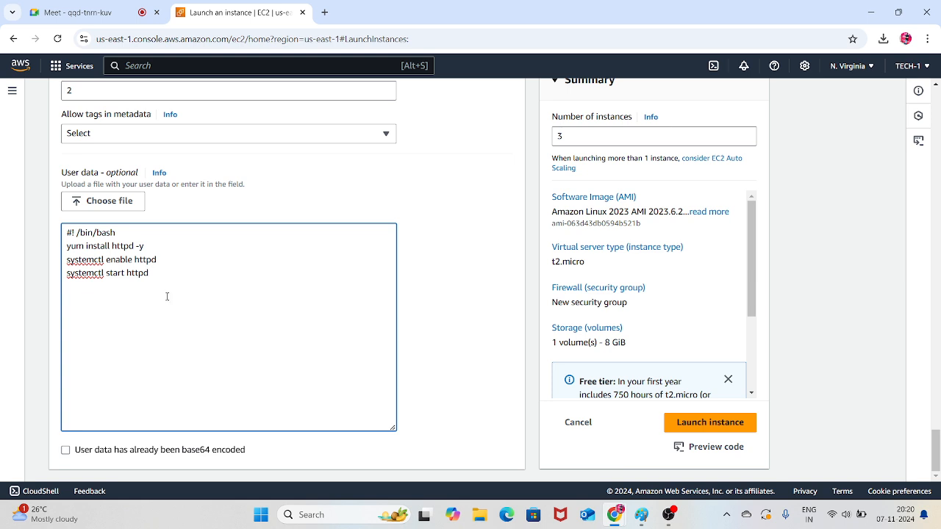
key("ctrl+a")
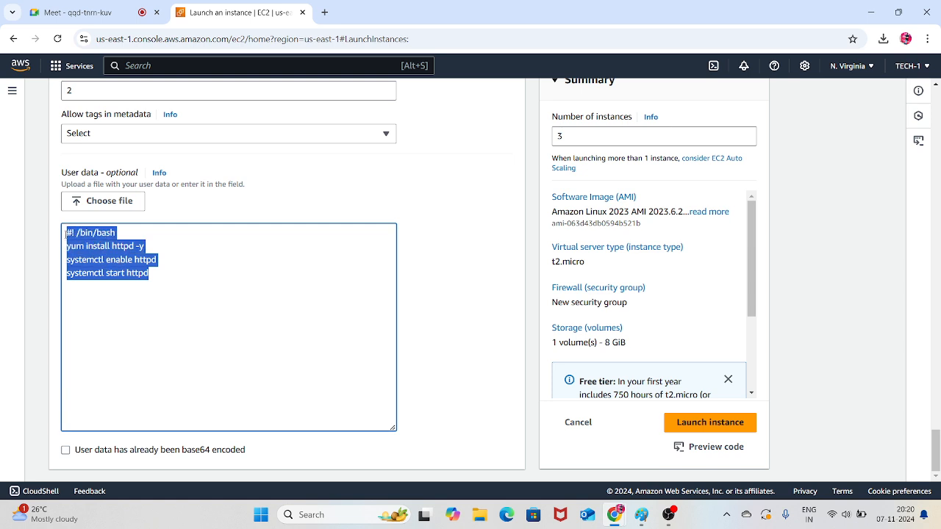
left_click(198, 326)
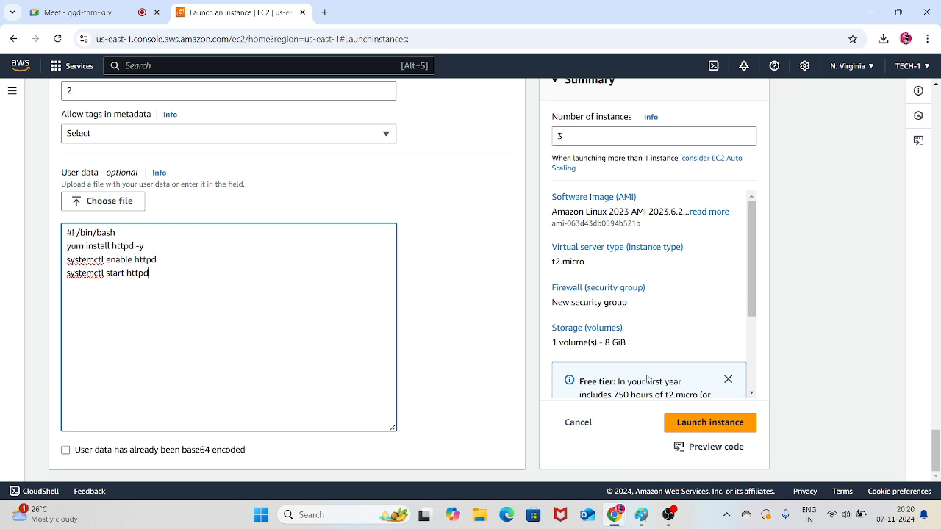
Launch the three instances and open the list of all instances
left_click(717, 422)
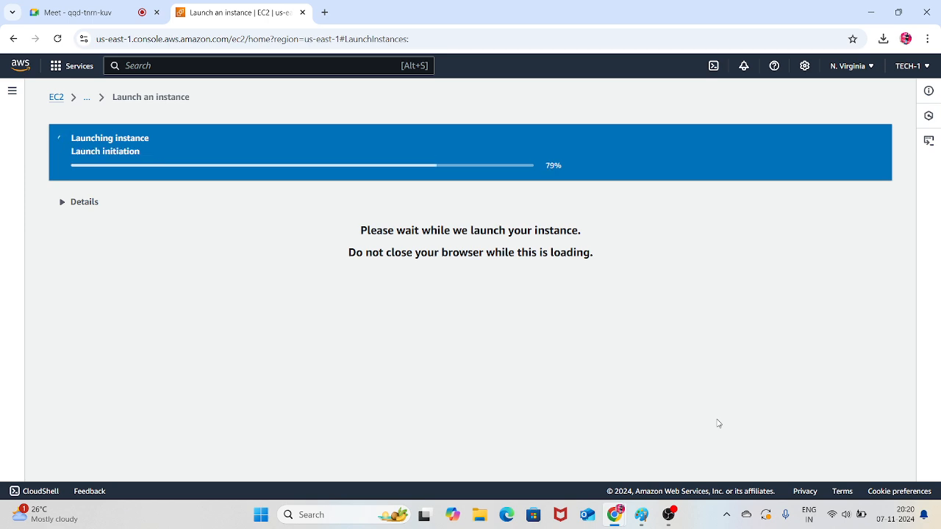
scroll(719, 424, "down", 5)
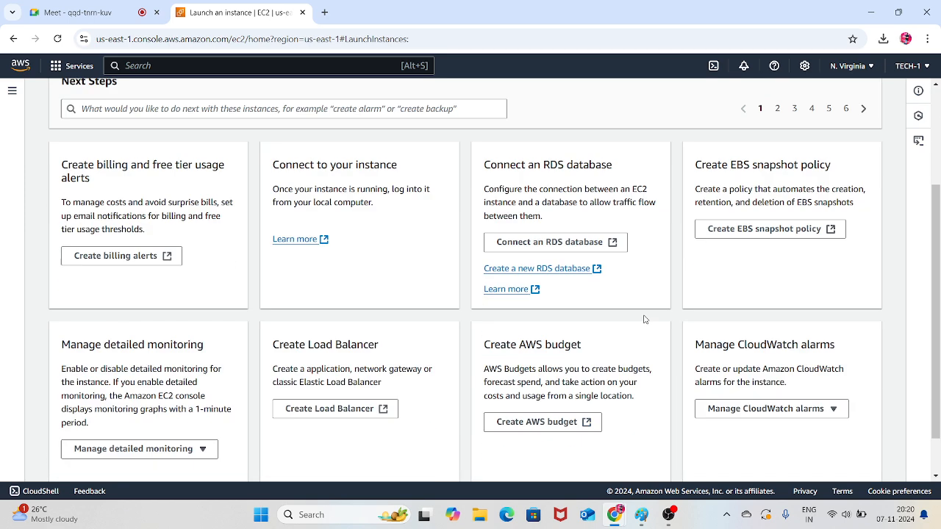
left_click(853, 461)
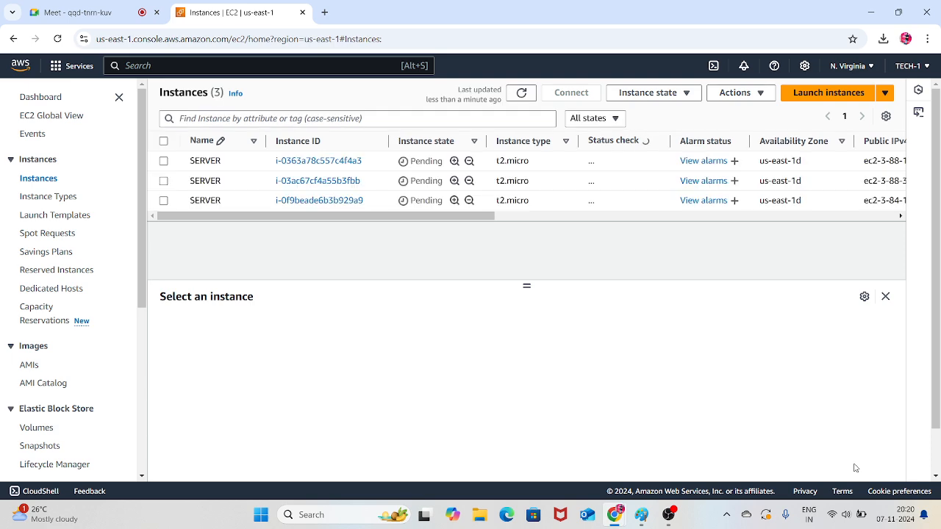
Rename the three instances, in list order, SERVER-1, SERVER-2 and SERVER-3, and refresh the instance list
left_click(254, 161)
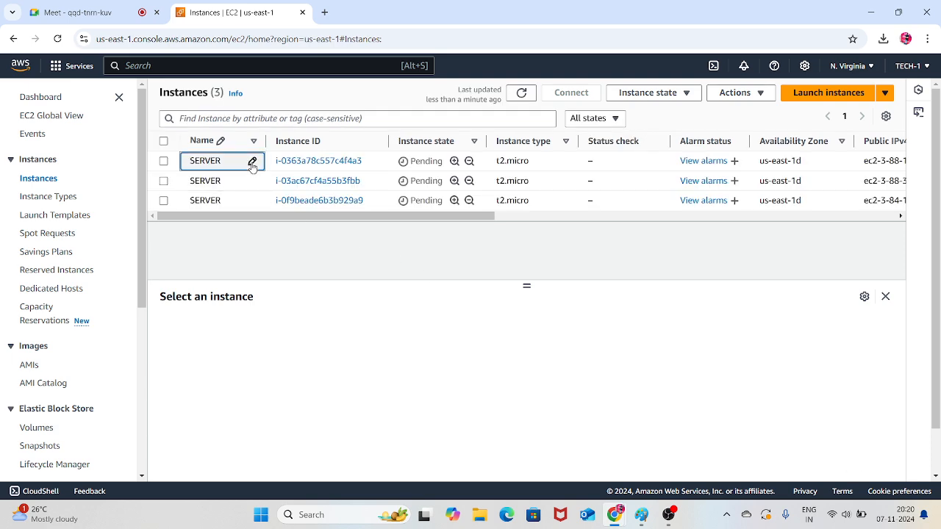
type("-1")
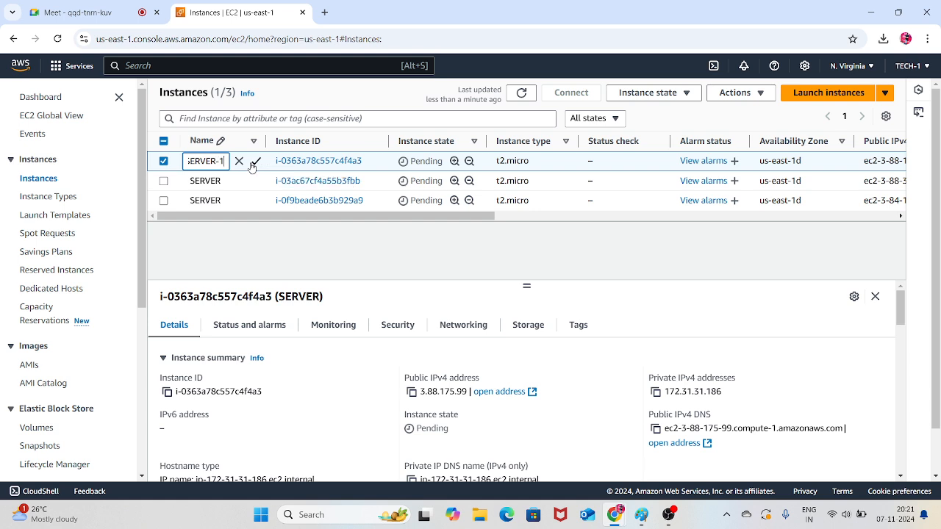
left_click(256, 162)
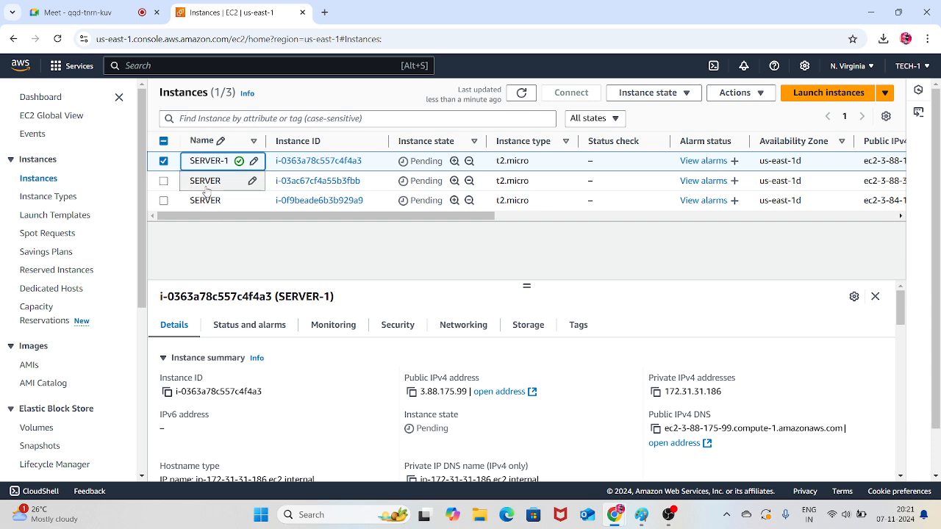
left_click(253, 181)
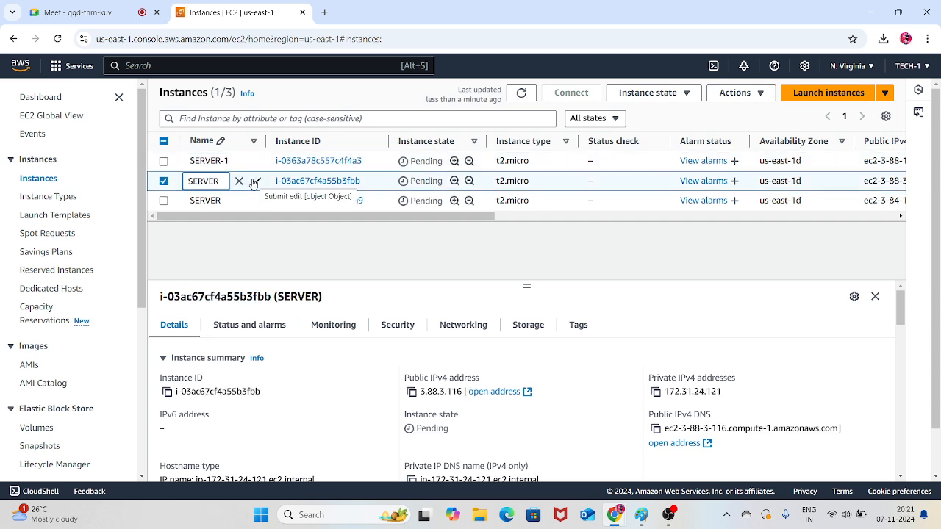
type("-2")
left_click(256, 181)
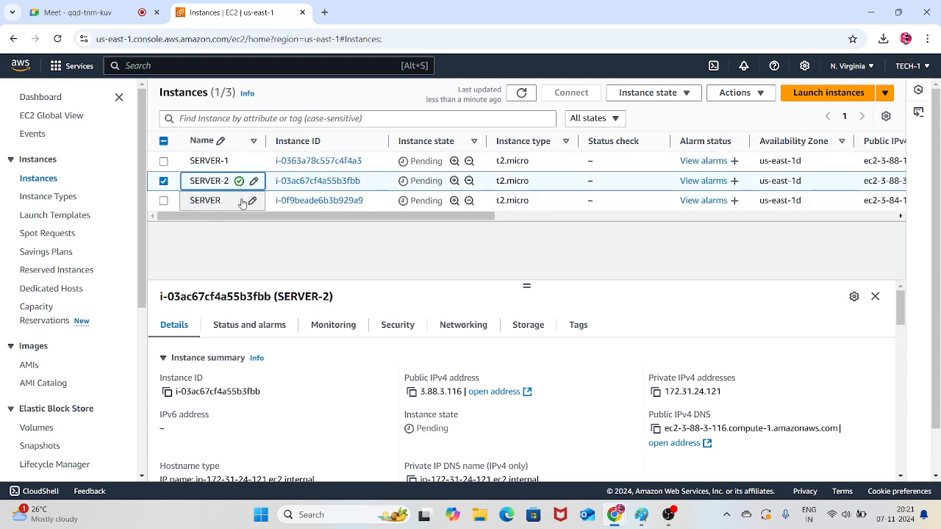
left_click(254, 201)
type("-3")
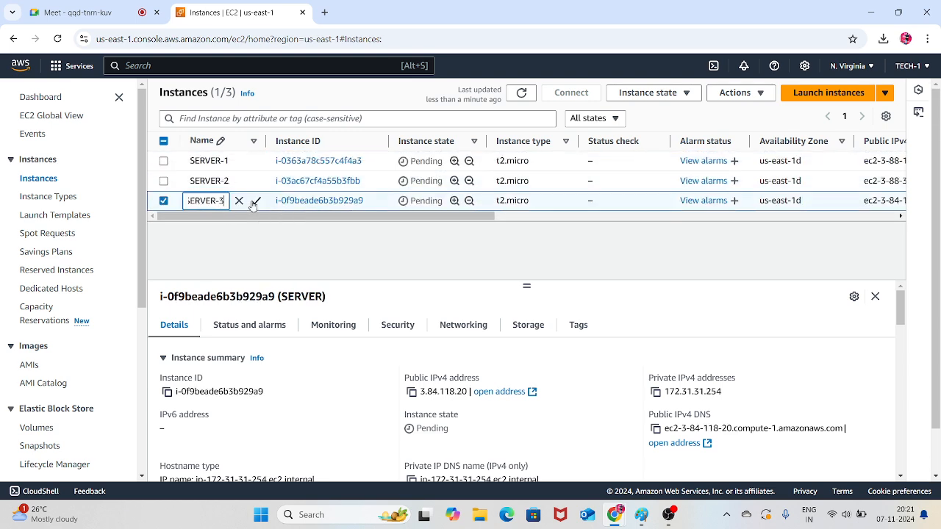
left_click(255, 201)
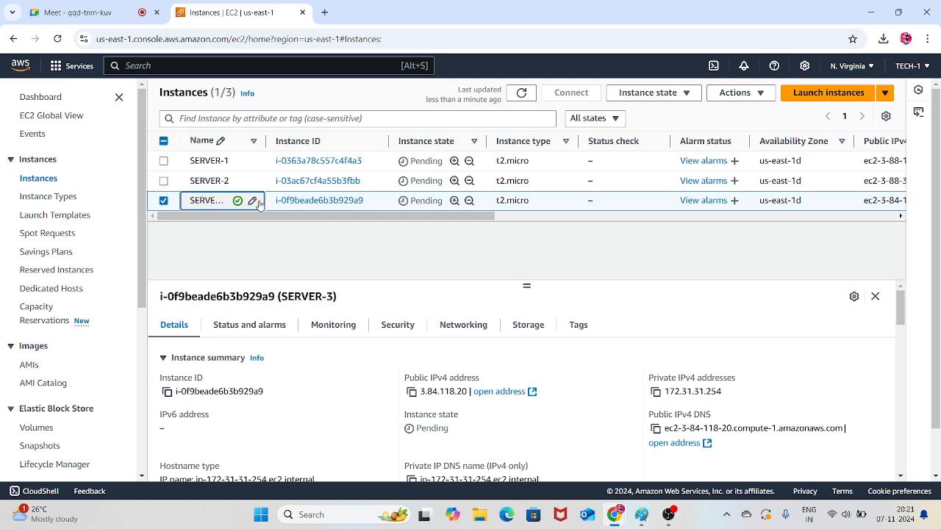
left_click(522, 94)
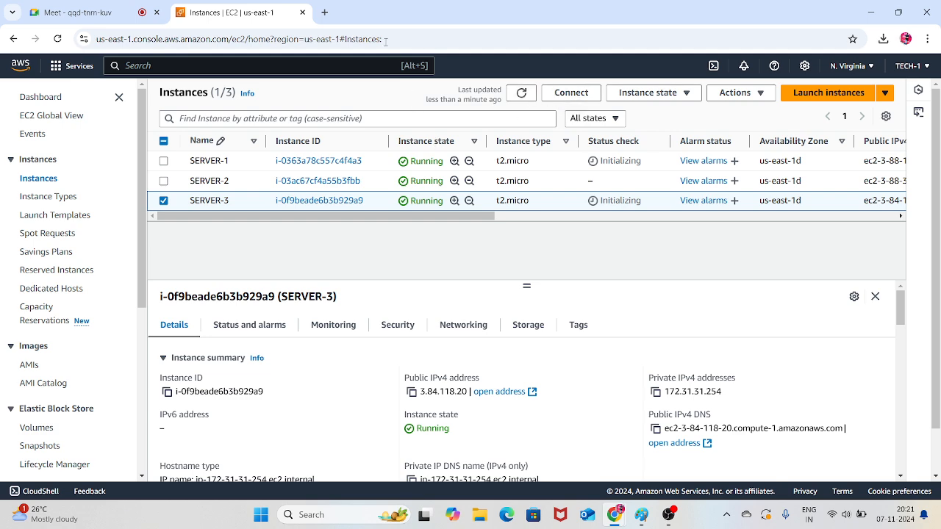
Search the web for html sample code template in a new browser tab
left_click(324, 12)
type("ht")
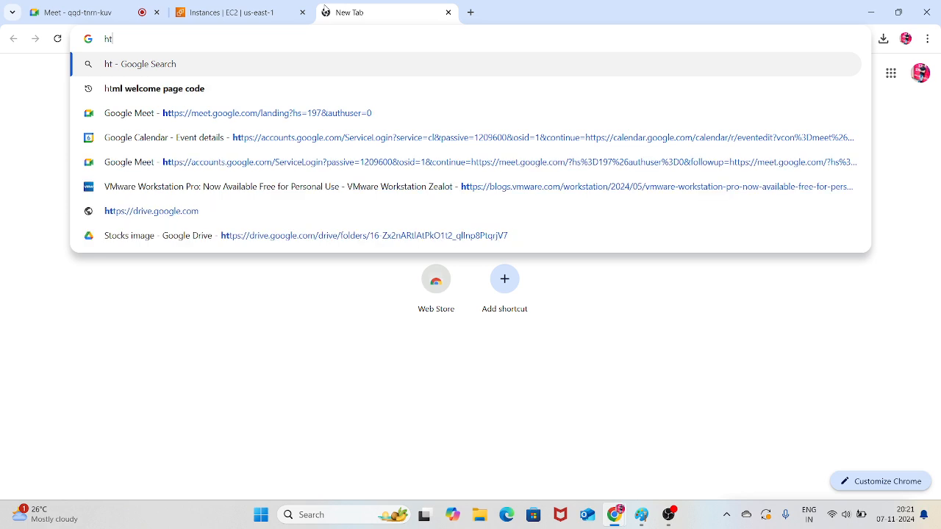
type("ml")
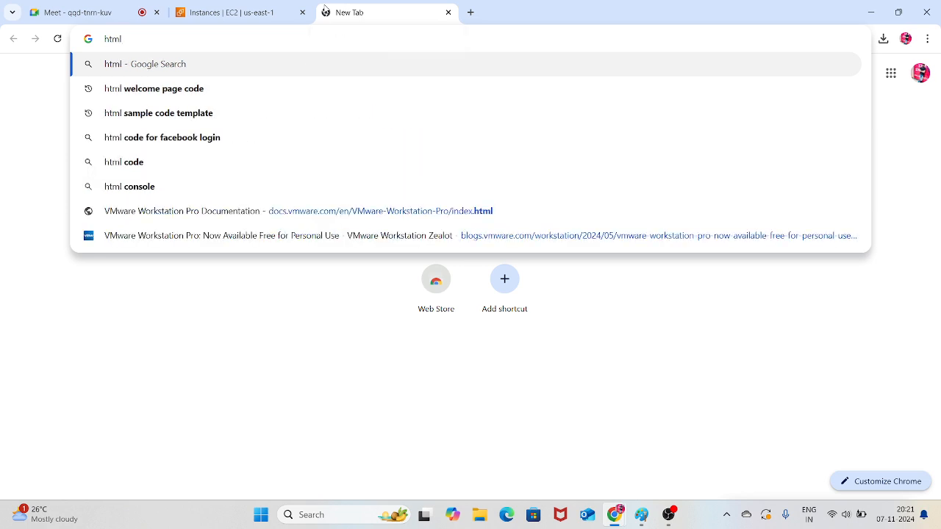
key("Down")
key("Down")
key("Return")
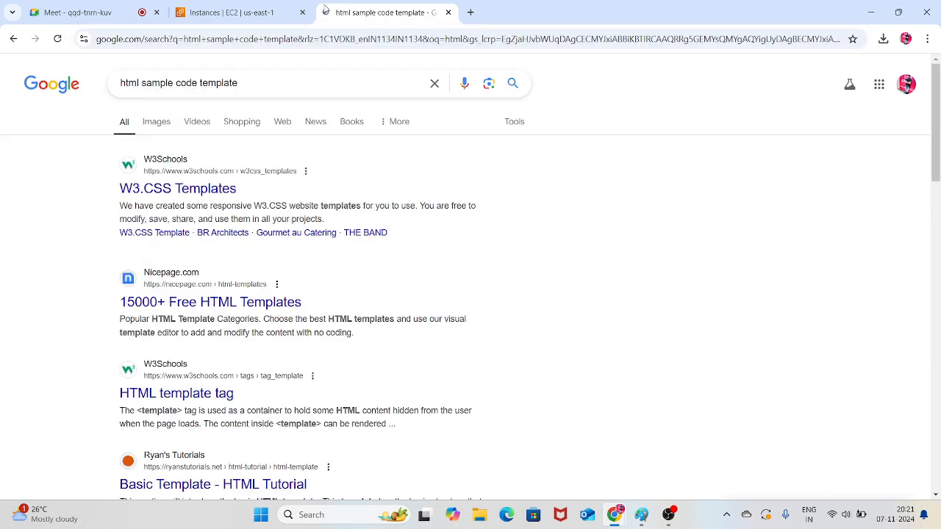
Open the W3Schools HTML template tag page from the results and look through its code examples
left_click(222, 401)
scroll(391, 275, "down", 3)
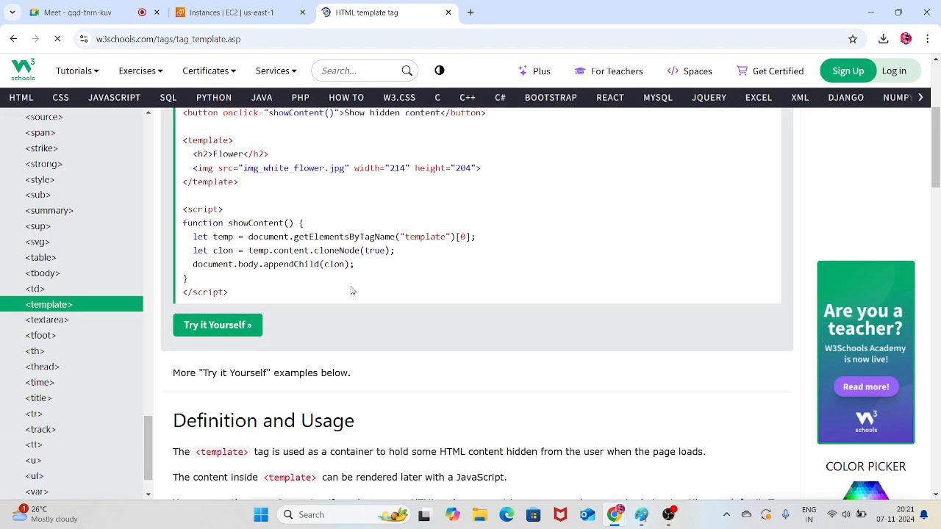
scroll(352, 291, "down", 7)
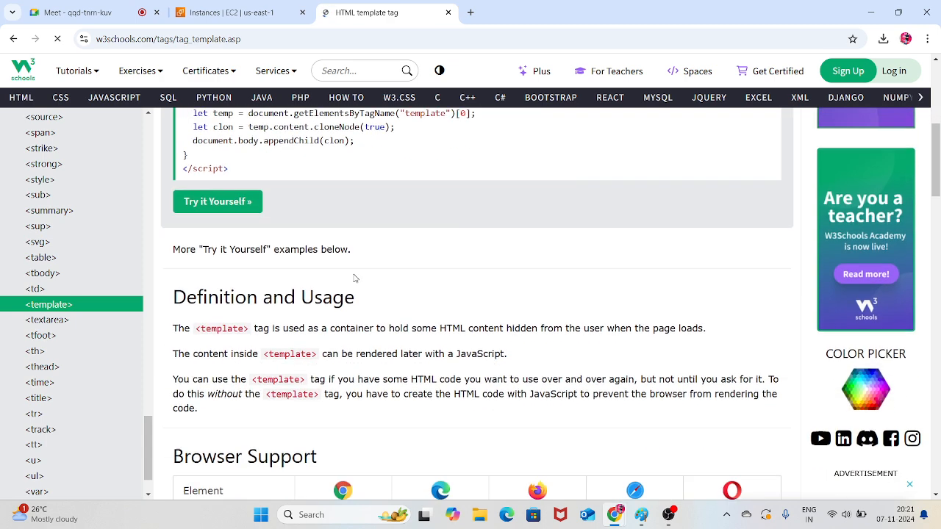
scroll(355, 277, "down", 3)
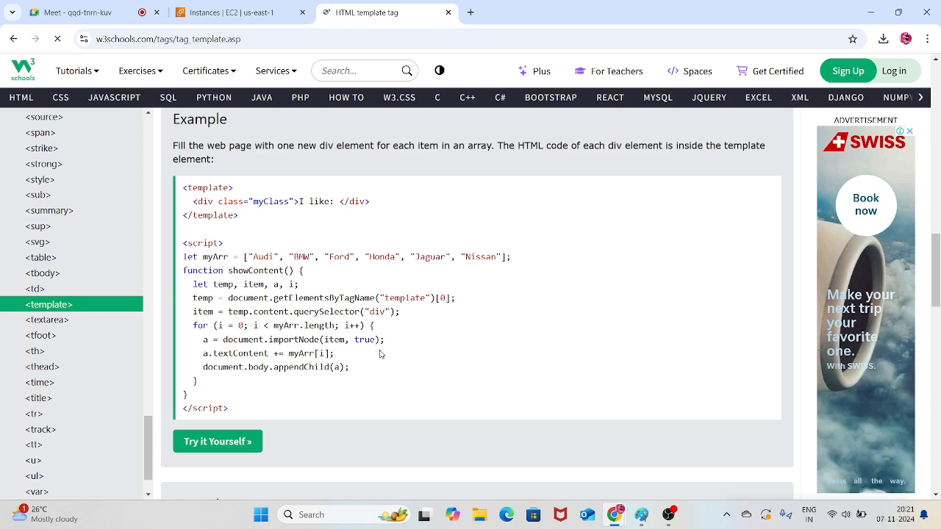
scroll(391, 316, "up", 4)
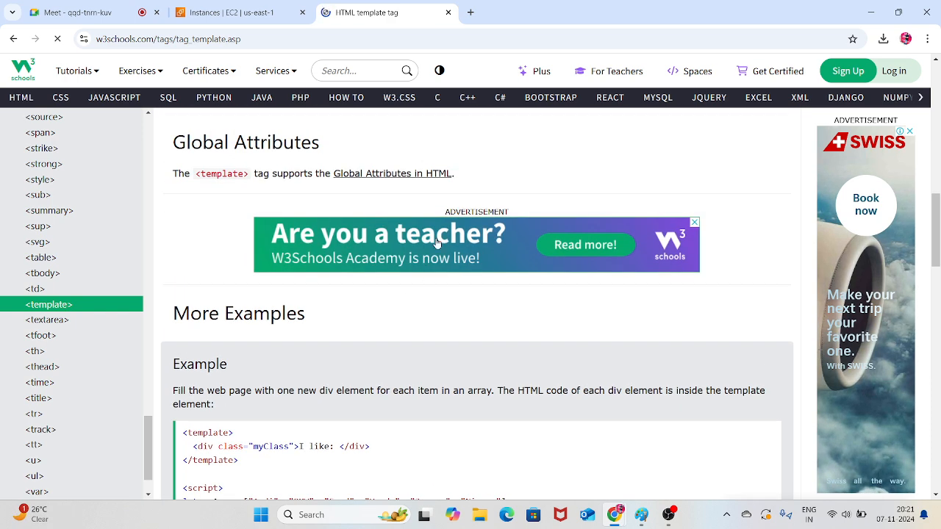
Return to the EC2 instance list, select only SERVER-1 and connect to it with EC2 Instance Connect
left_click(235, 7)
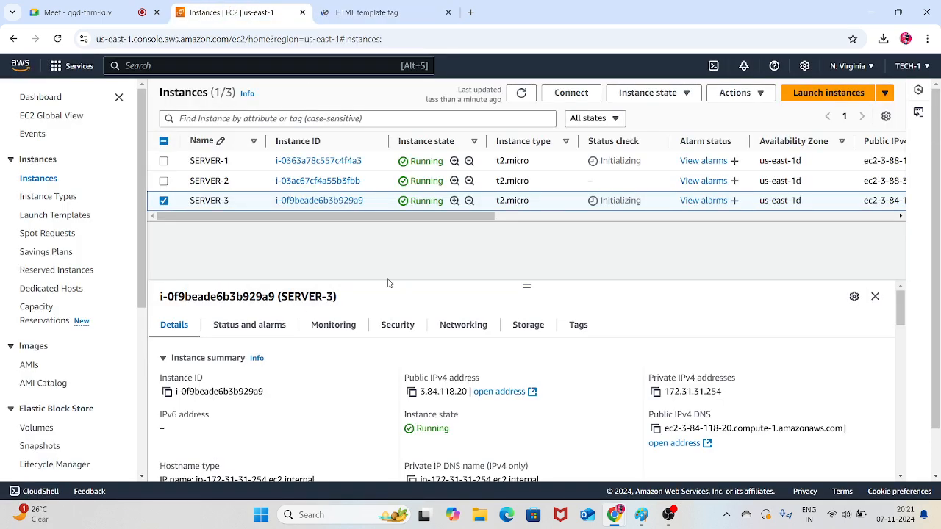
left_click(164, 201)
left_click(164, 161)
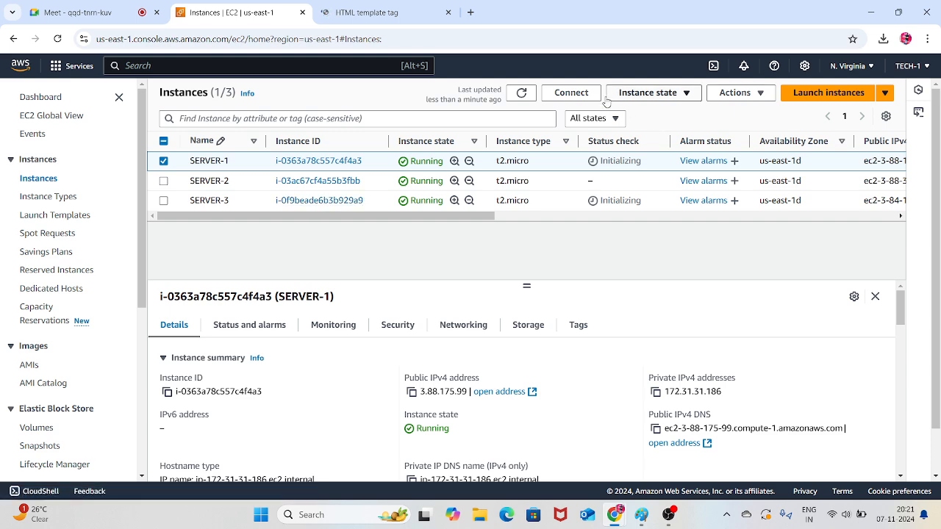
left_click(572, 93)
scroll(435, 250, "down", 3)
left_click(508, 460)
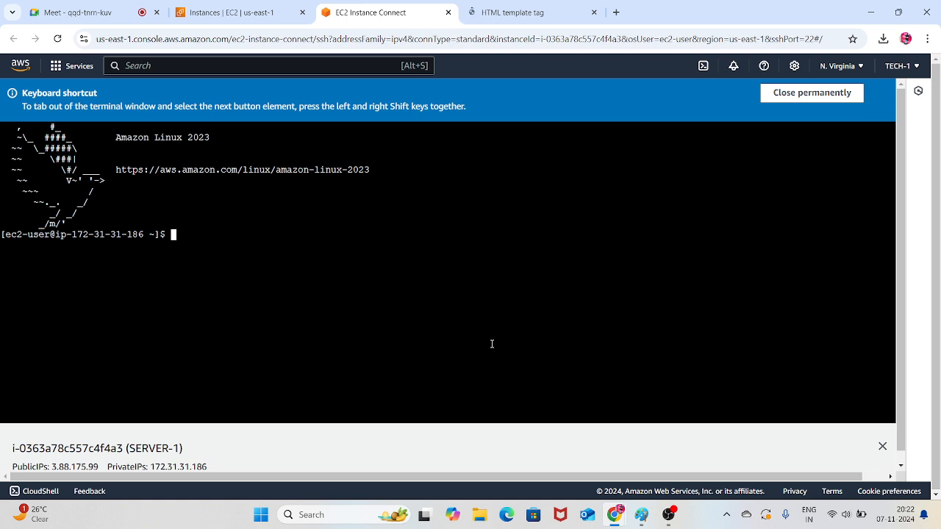
Switch to the root user in the SERVER-1 terminal with sudo -i
type("sudo -i")
key("Return")
key("Return")
key("Return")
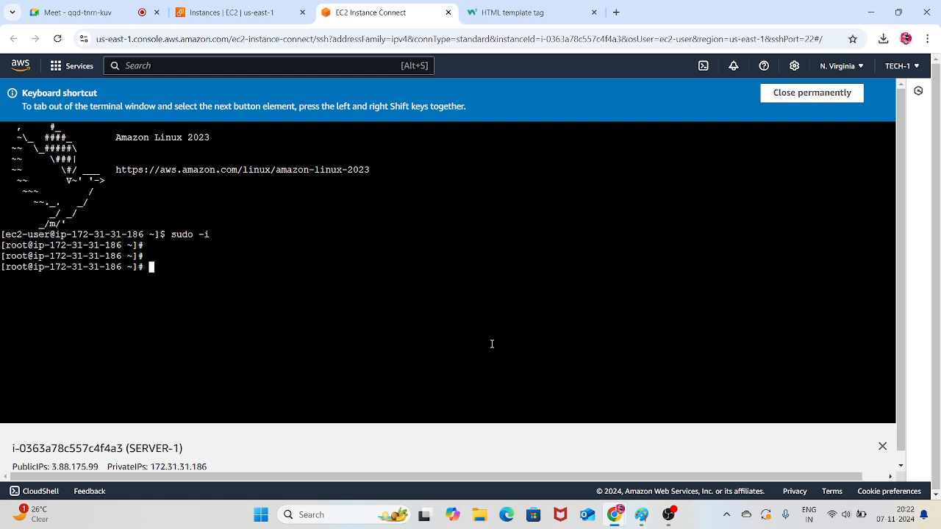
Clear the terminal screen and permanently close the keyboard shortcut notice above it
key("ctrl+l")
key("Return")
key("Return")
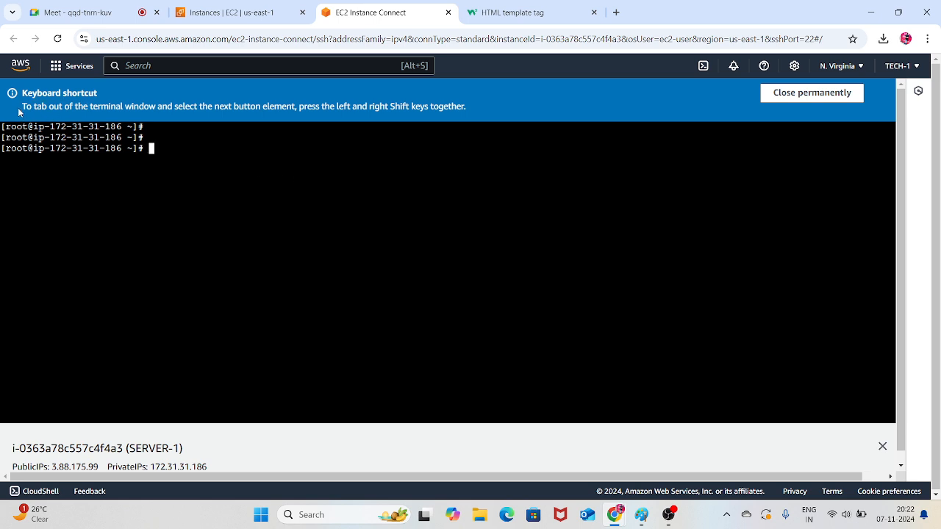
left_click_drag(22, 93, 460, 109)
left_click(804, 92)
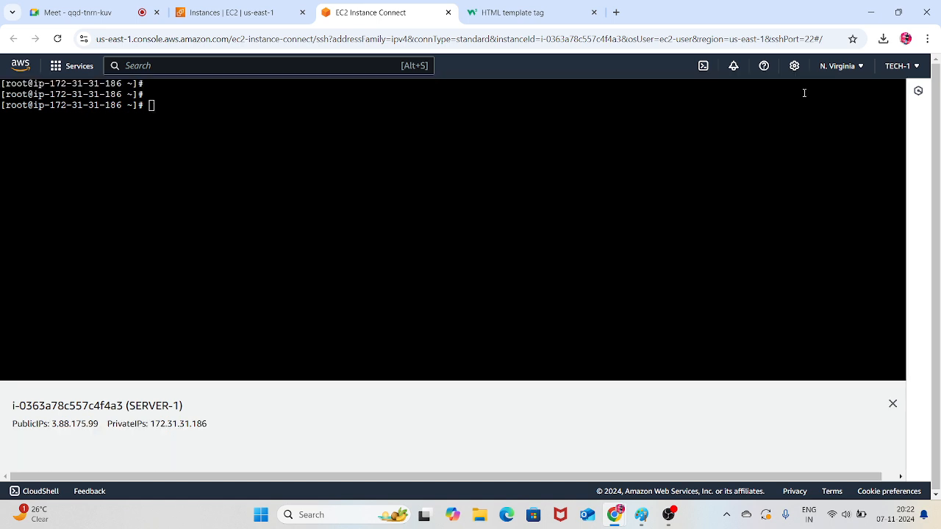
Check the installed httpd packages on SERVER-1 by running rpm -qa | grep httpd
left_click(503, 174)
key("Return")
key("Return")
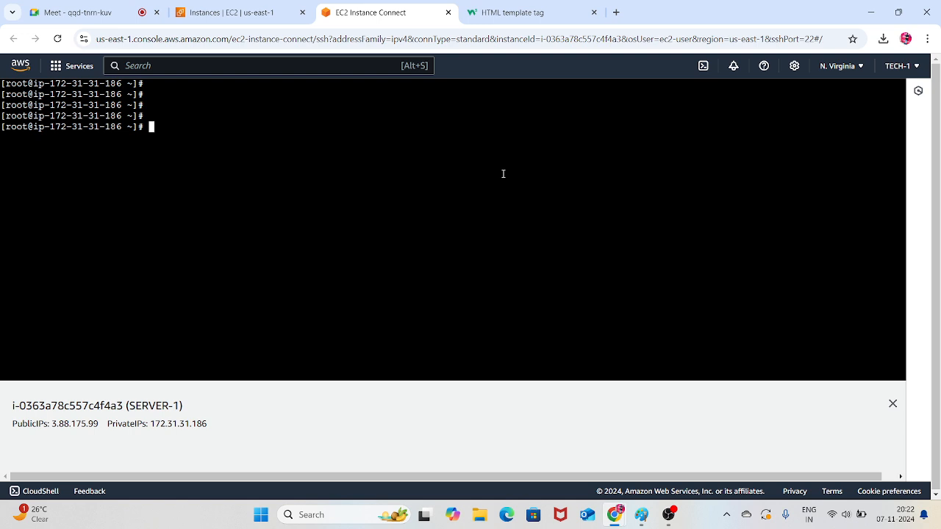
type("rpm -qa | grep httpd")
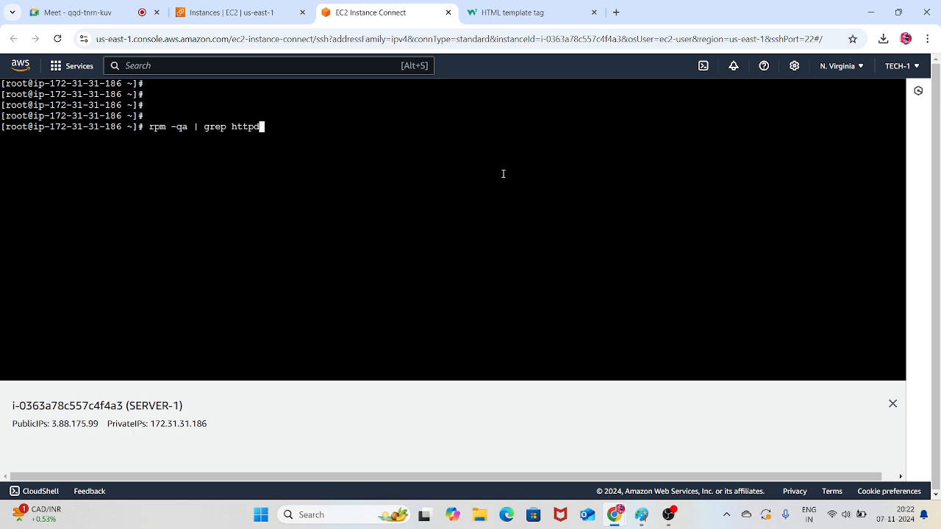
key("Return")
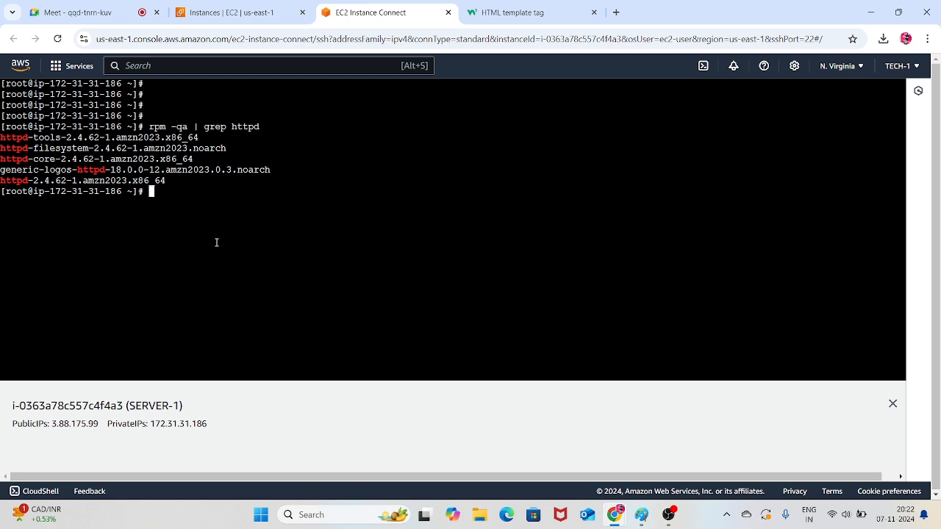
type("yum")
key("BackSpace")
key("BackSpace")
key("BackSpace")
key("BackSpace")
left_click_drag(187, 410, 143, 417)
Change to the directory /var/www/html/ on SERVER-1 and list its contents with ls
left_click(236, 252)
type("cd /var/w")
key("Tab")
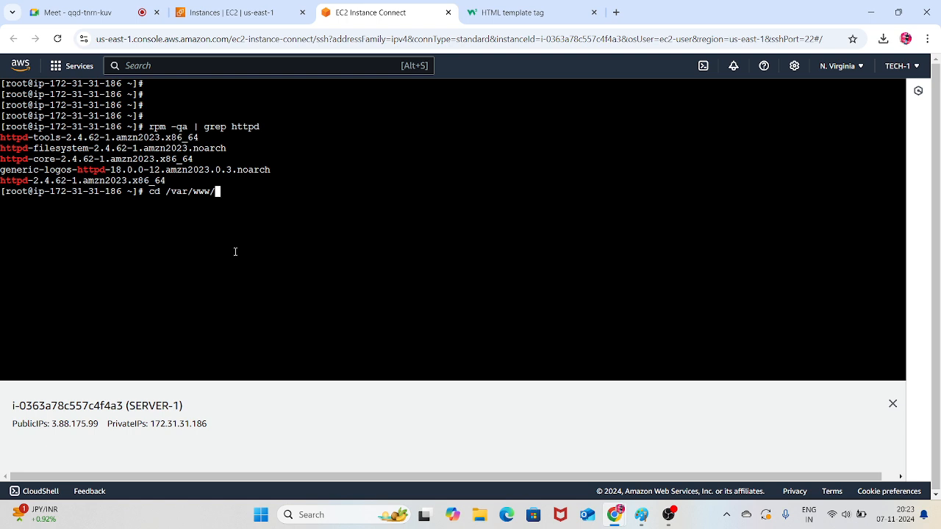
type("h")
key("Tab")
key("Return")
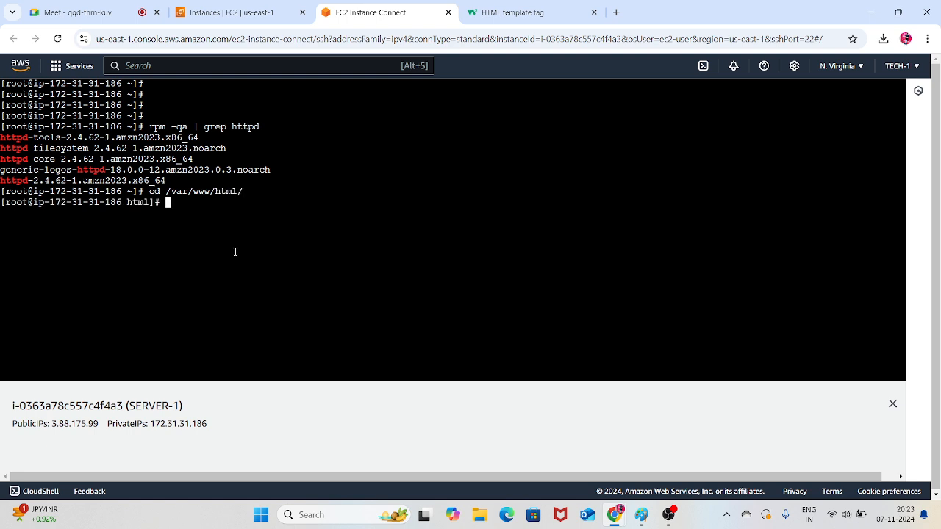
type("ls")
key("Return")
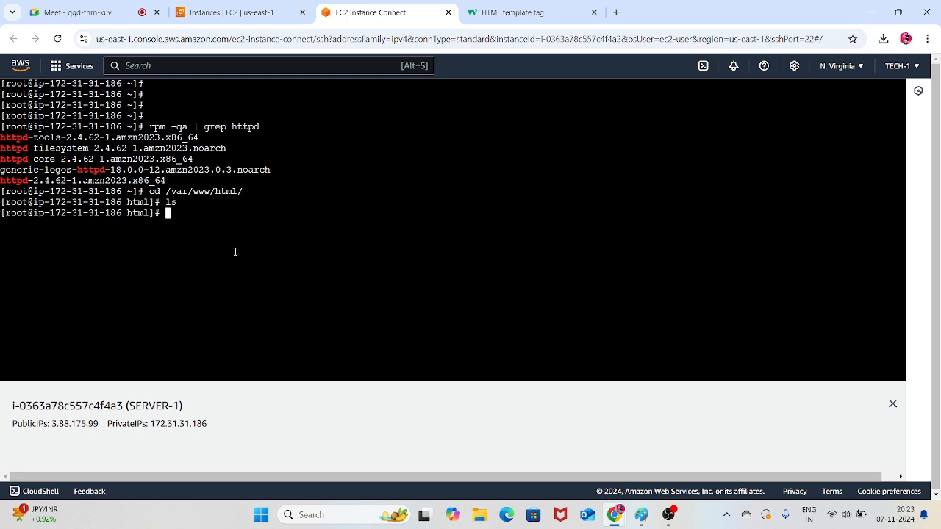
Open a new file index.html in vim in the /var/www/html directory on SERVER-1
type("vim index.html")
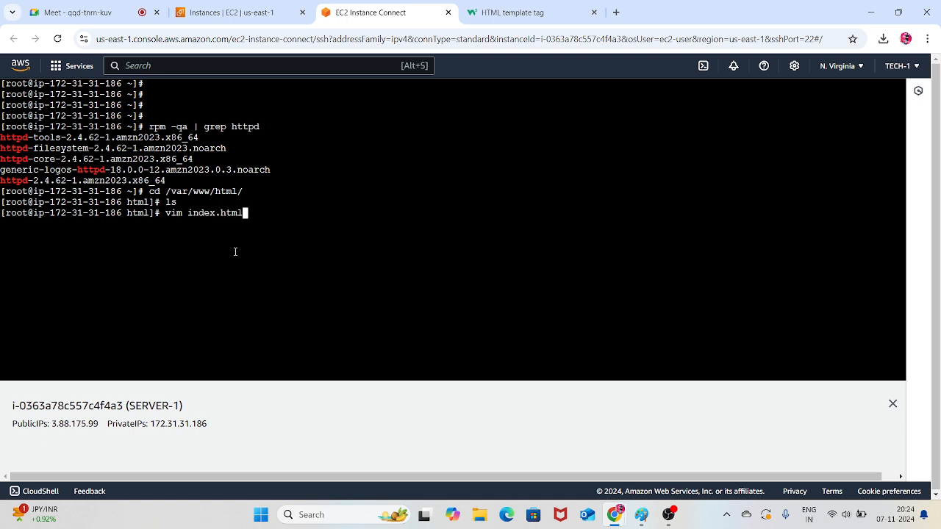
key("Return")
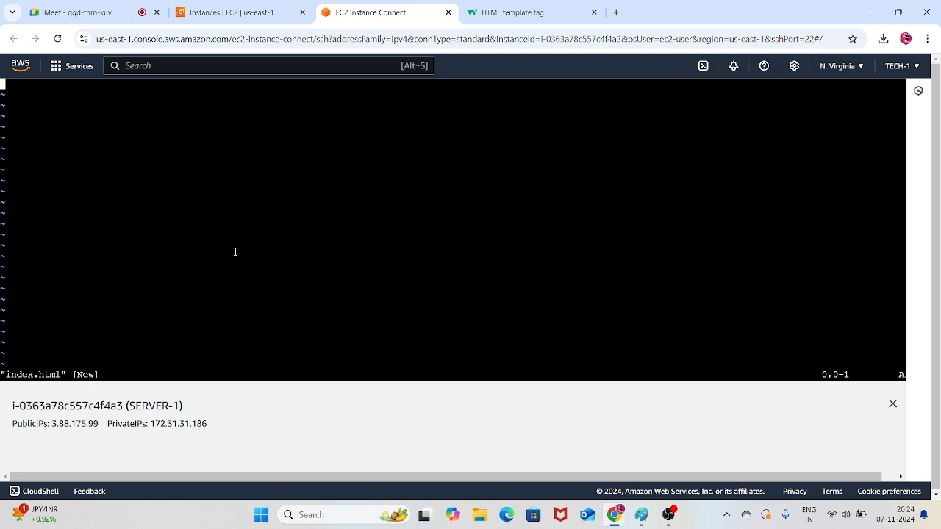
Look through the W3Schools HTML template tag page and its tag list for usable sample page code
left_click(485, 13)
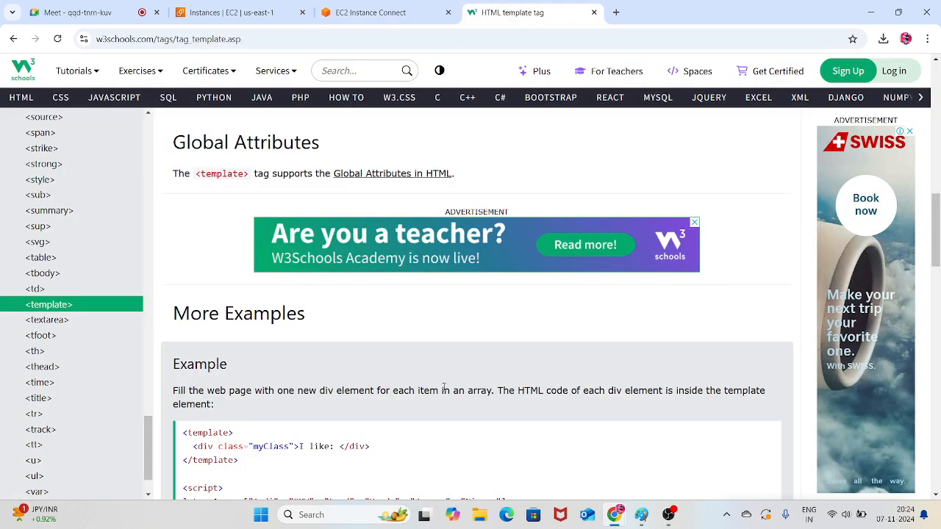
scroll(433, 375, "down", 3)
scroll(382, 386, "down", 2)
scroll(301, 309, "down", 3)
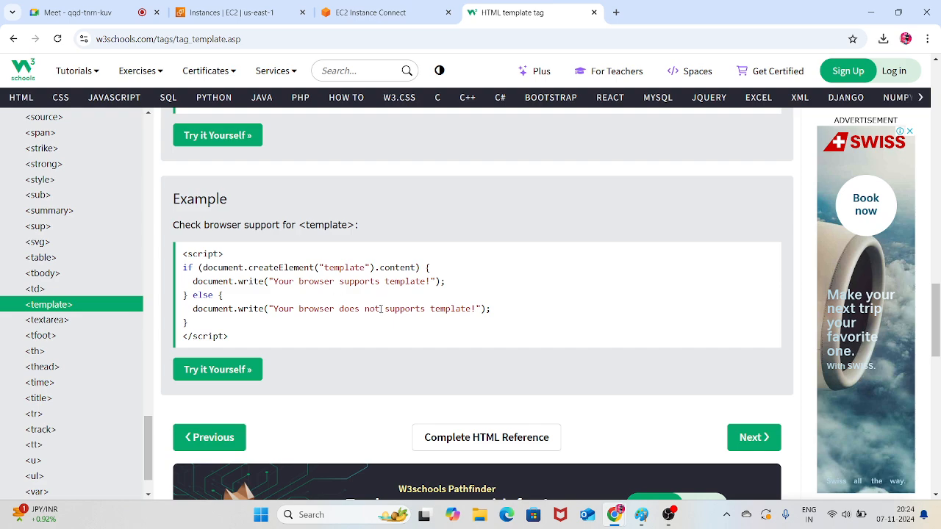
scroll(373, 318, "down", 4)
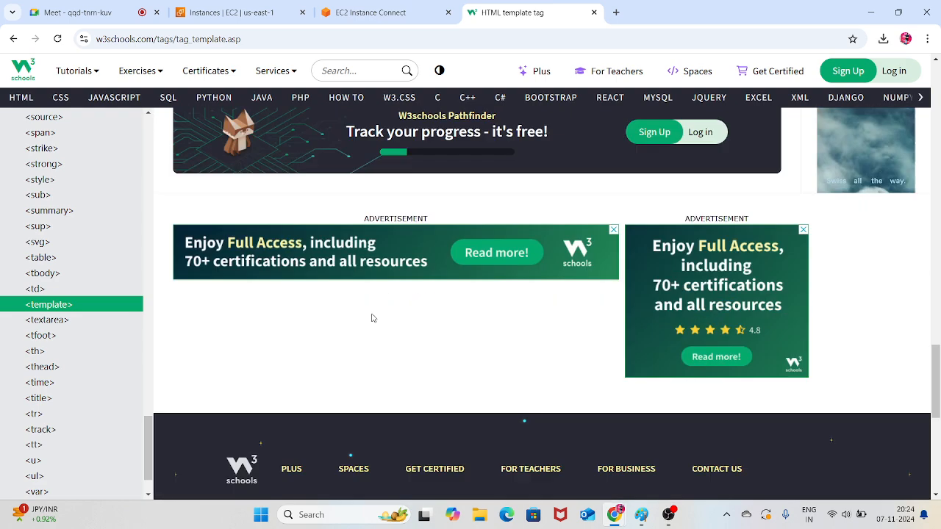
scroll(372, 318, "up", 10)
scroll(95, 294, "up", 10)
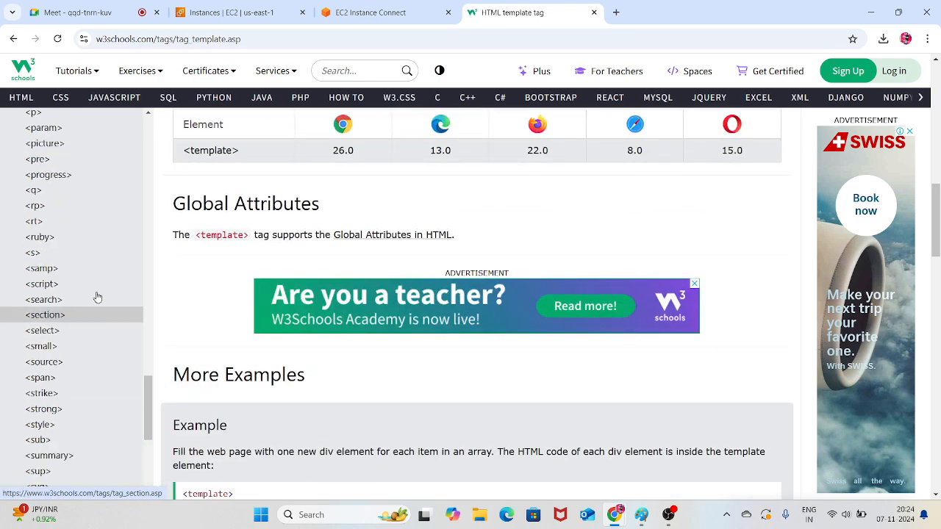
scroll(95, 276, "up", 9)
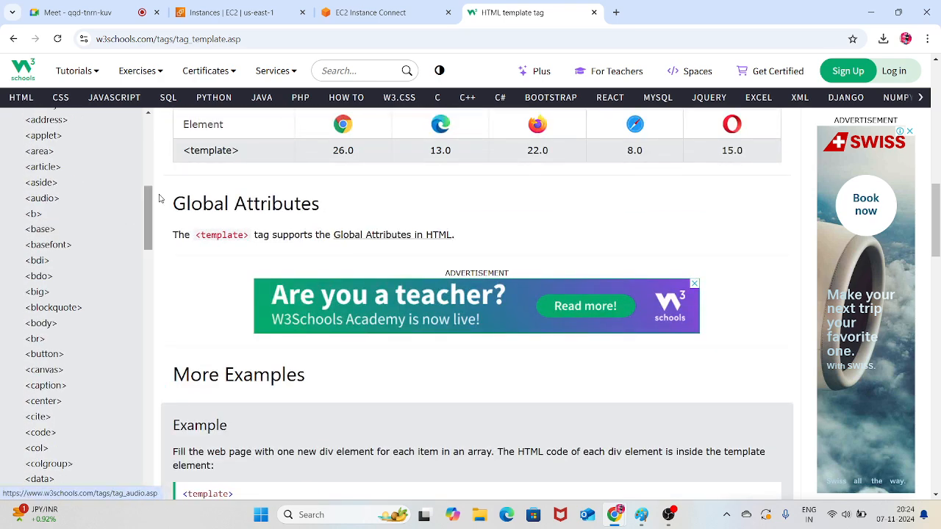
Search the web for "html welcome page code" and open the W3Schools result "How To Create a Coming Soon Page"
left_click(282, 43)
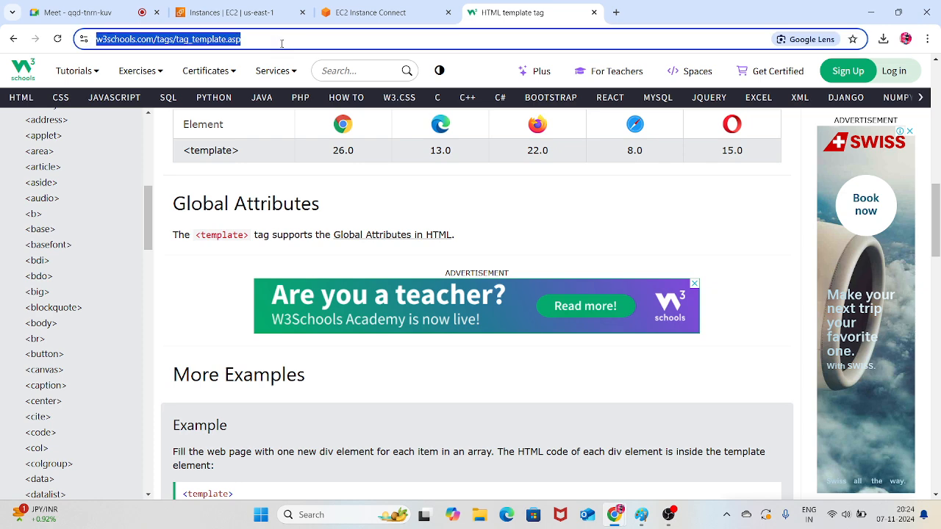
type("html")
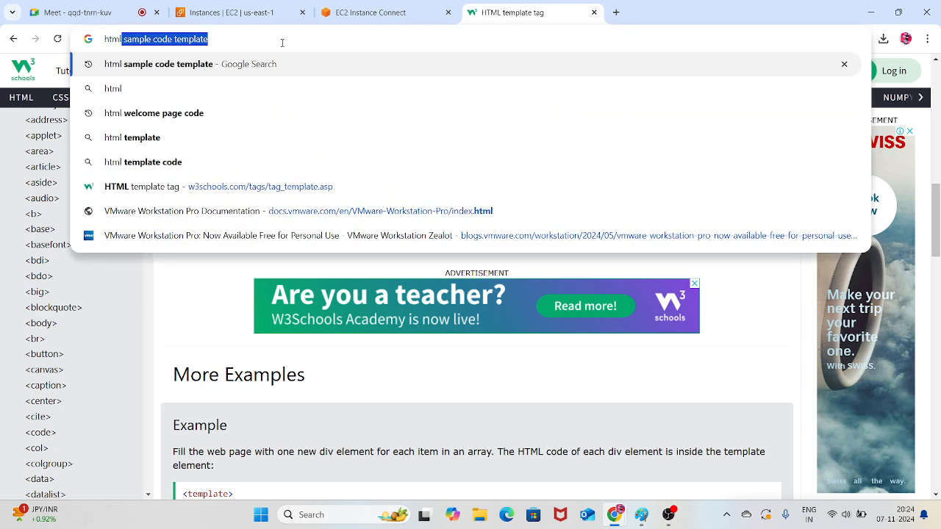
key("Down")
key("Down")
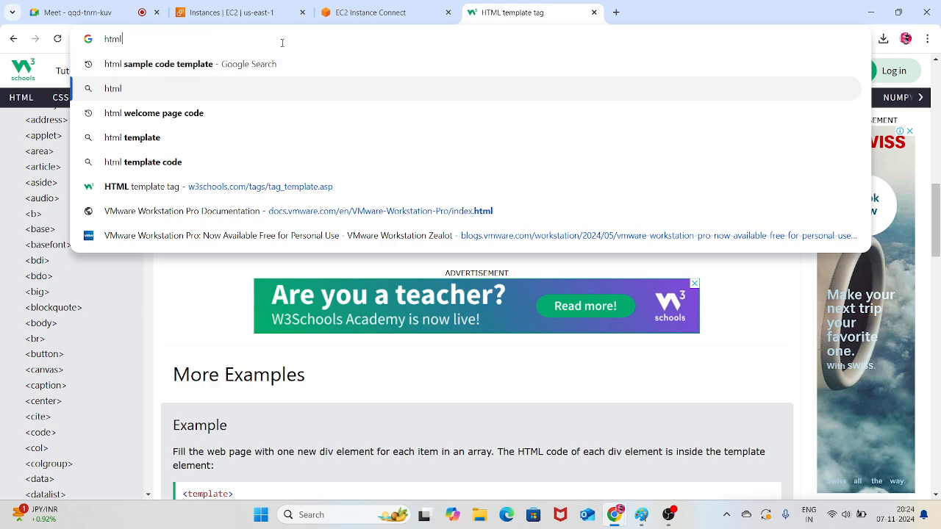
key("Return")
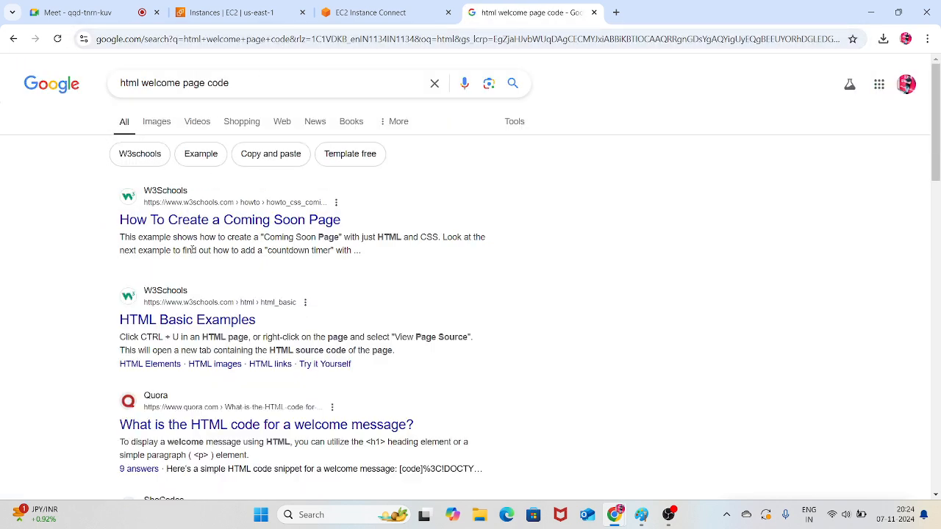
left_click(232, 222)
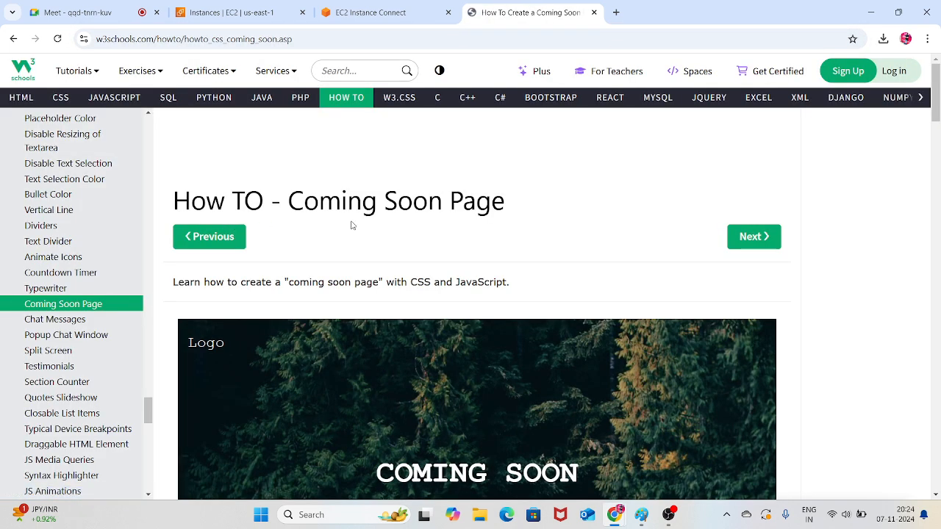
Copy the complete example HTML block, from the bgimg div to its closing tag, on the Coming Soon Page tutorial
scroll(351, 220, "down", 15)
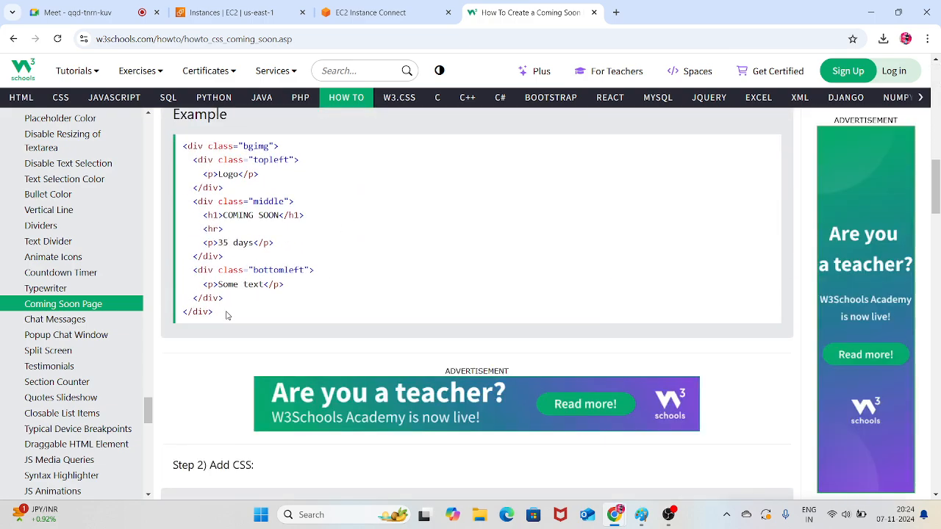
left_click_drag(227, 314, 167, 154)
key("ctrl+c")
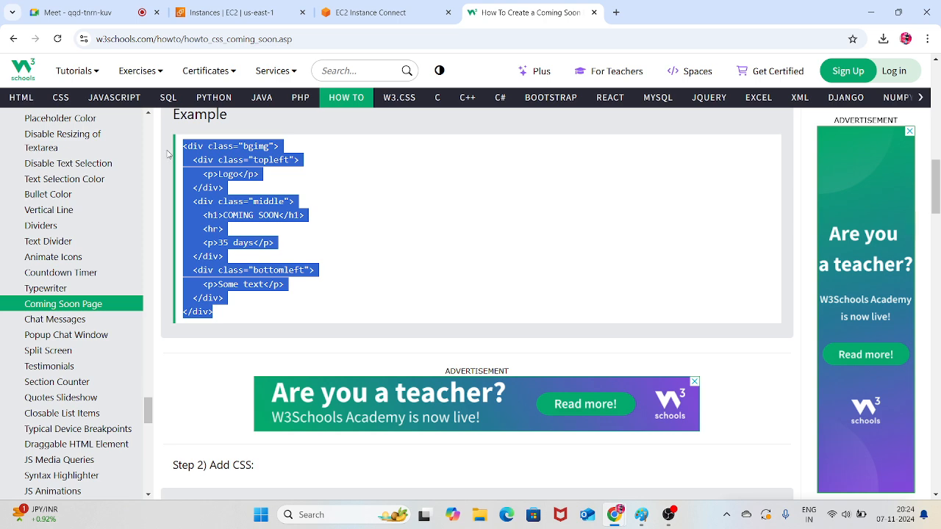
Insert the copied Coming Soon HTML code into index.html in the SERVER-1 vim session
left_click(371, 12)
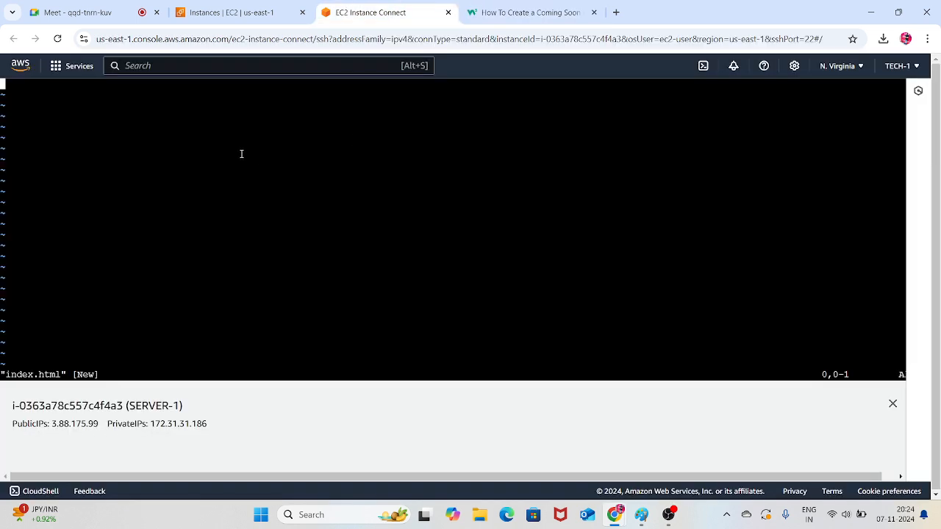
right_click(139, 166)
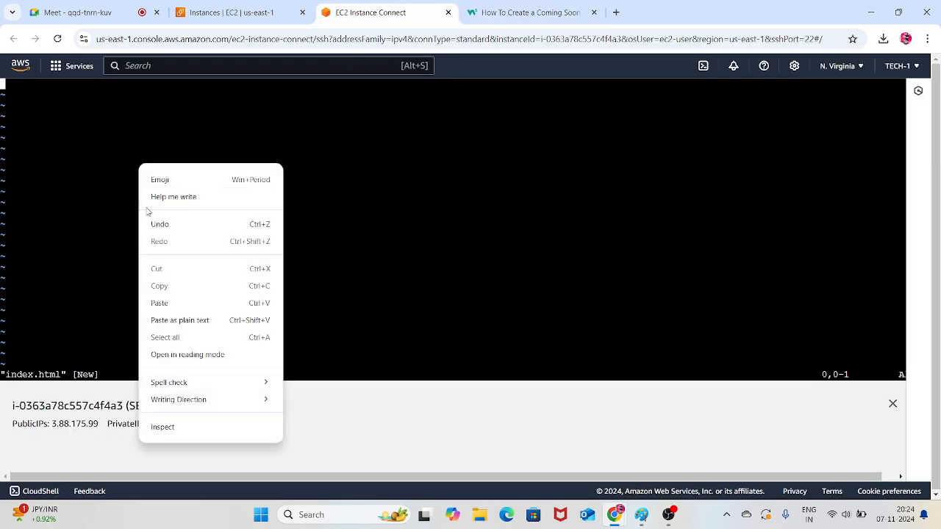
left_click(101, 164)
key("i")
right_click(100, 163)
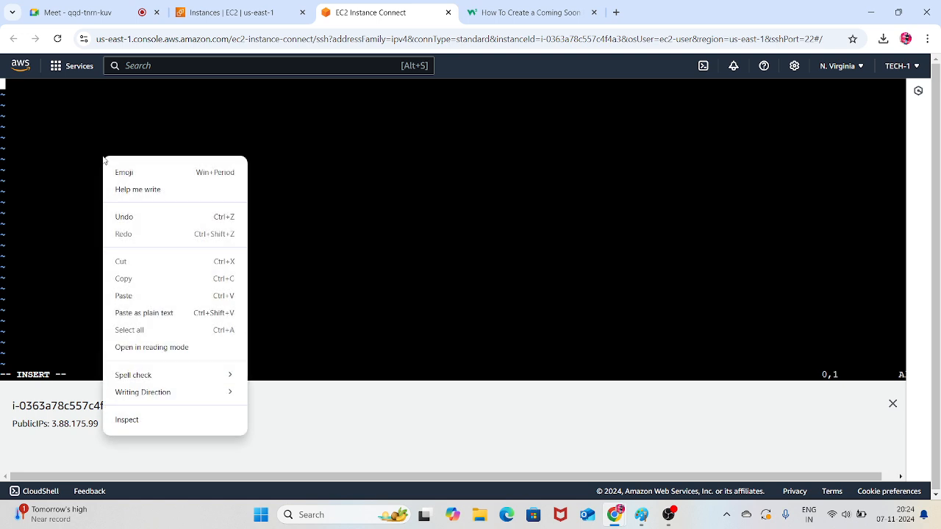
left_click(139, 294)
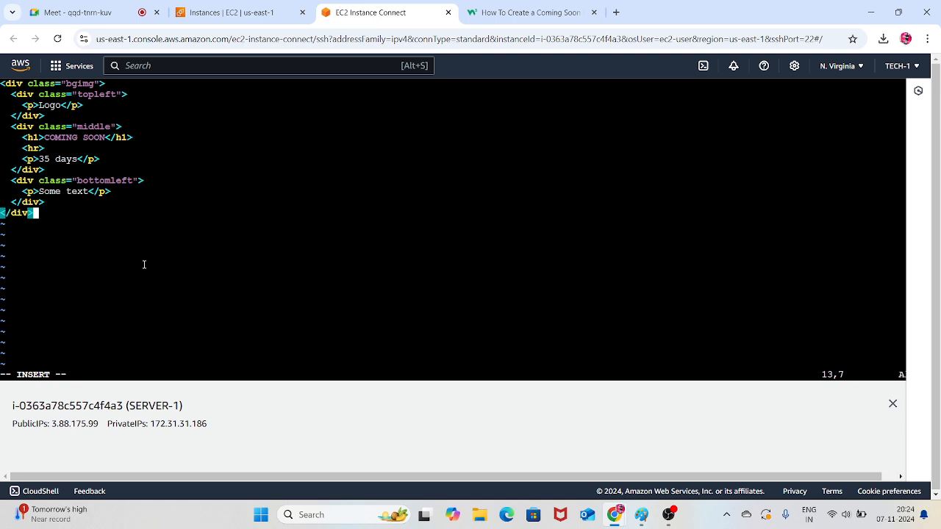
Leave insert mode, then save index.html and quit vim with :wq!
key("Escape")
key("Tab")
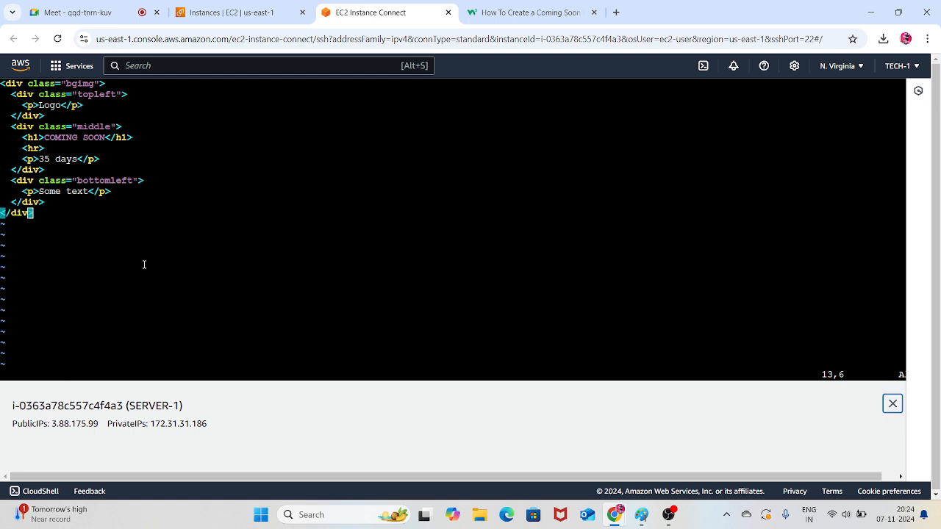
left_click(145, 265)
key("Tab")
left_click(260, 286)
triple_click(261, 286)
left_click(262, 252)
type(":wq")
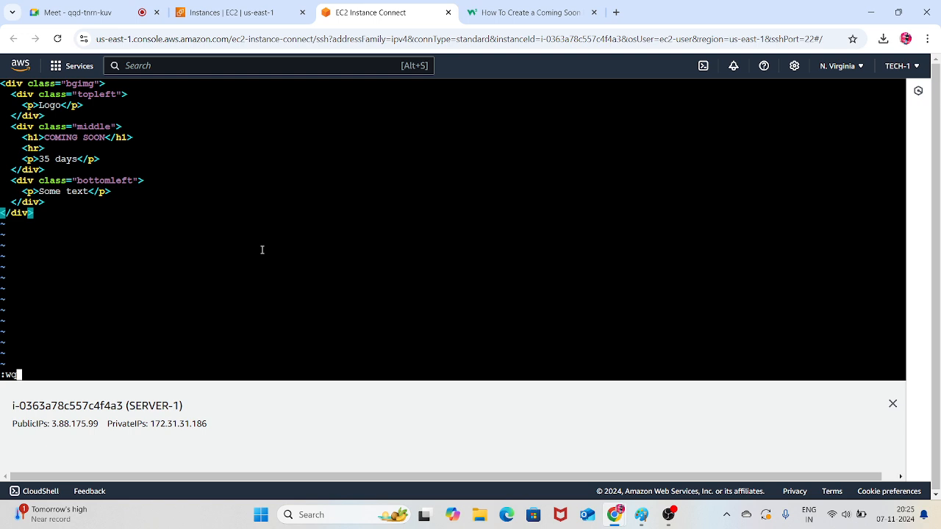
type("!")
key("Return")
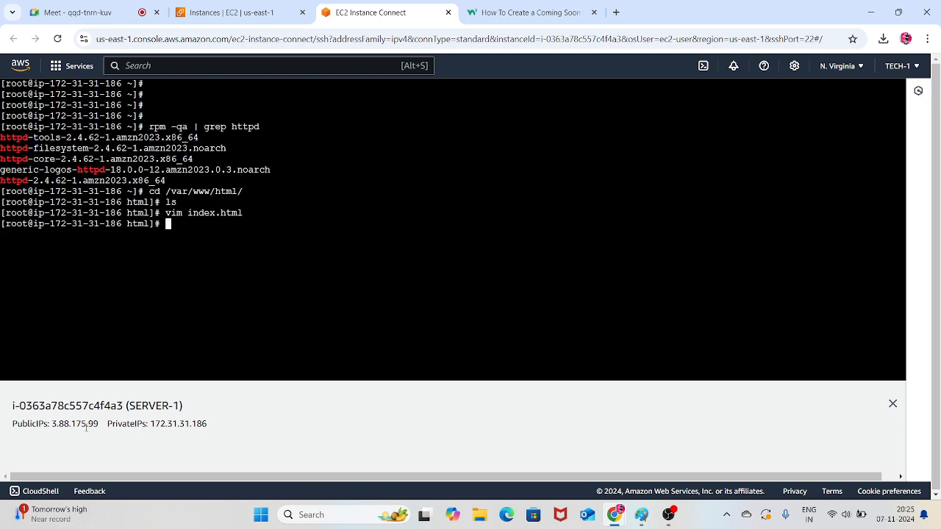
Copy SERVER-1's public IP address 3.88.175.99 and open it in a new browser tab to test the page
left_click(100, 424)
left_click_drag(100, 424, 54, 425)
right_click(54, 424)
left_click(97, 291)
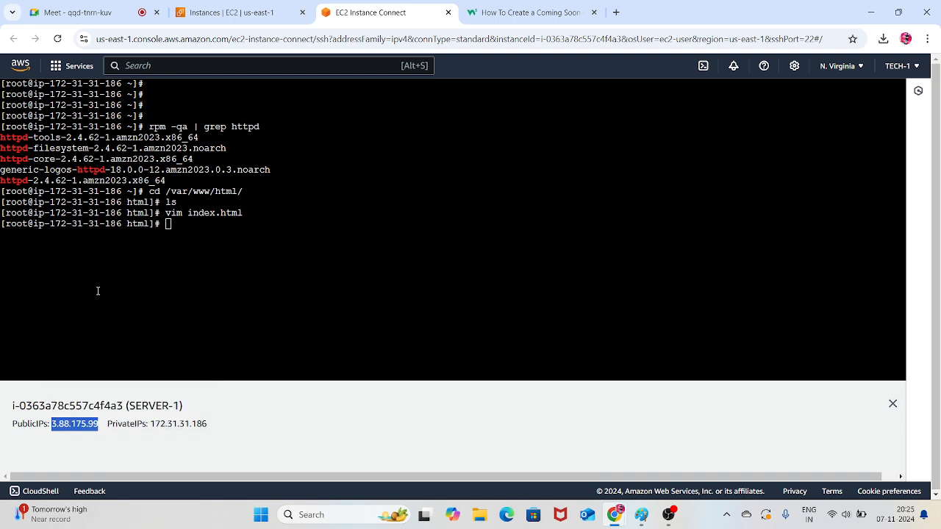
left_click(616, 12)
key("ctrl+v")
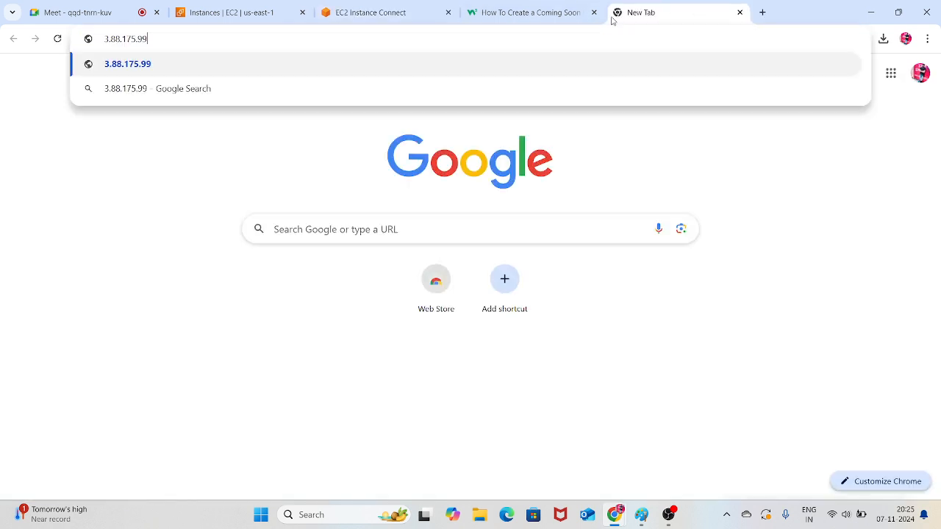
key("Return")
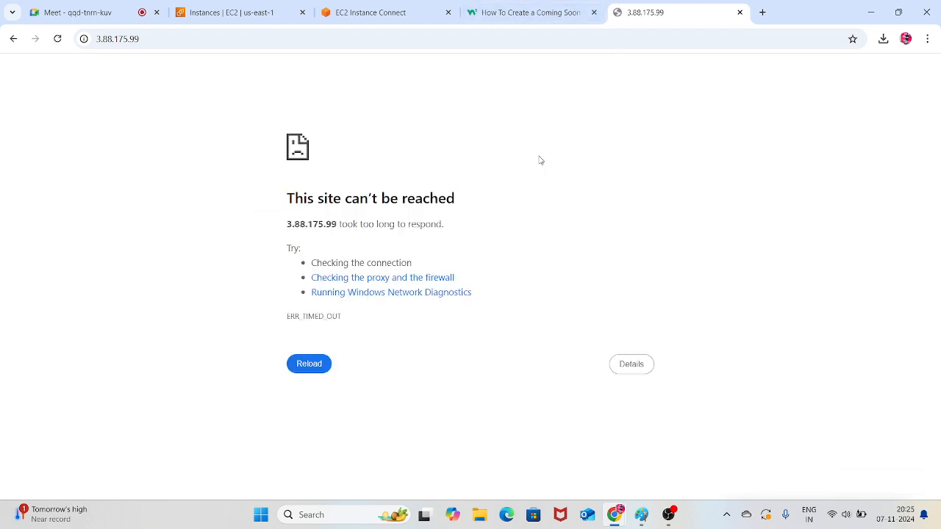
Open the launch-wizard-1 security group from SERVER-1's security details and start editing its inbound rules
left_click(410, 5)
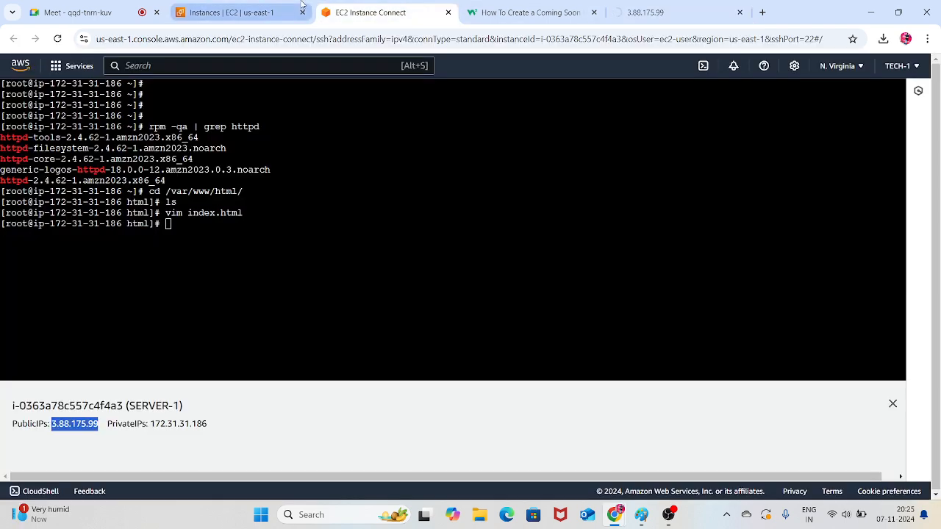
left_click(246, 6)
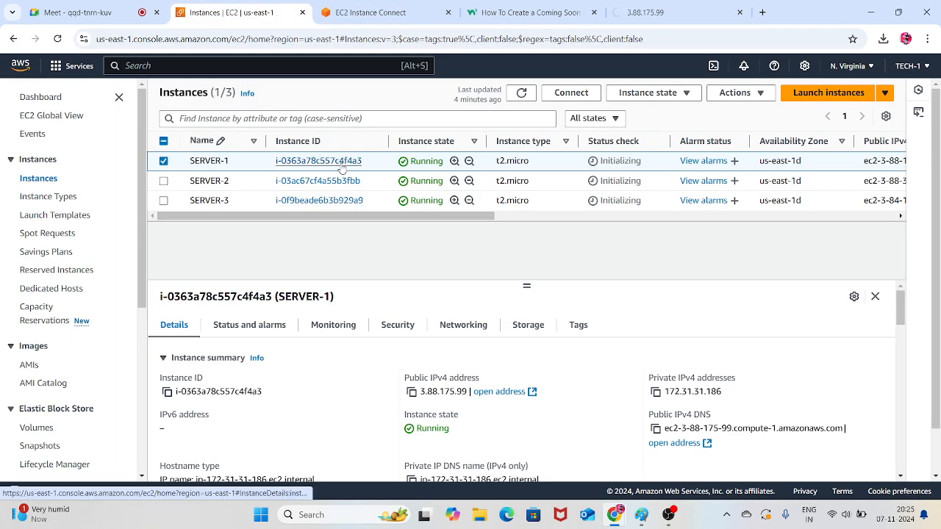
left_click(398, 331)
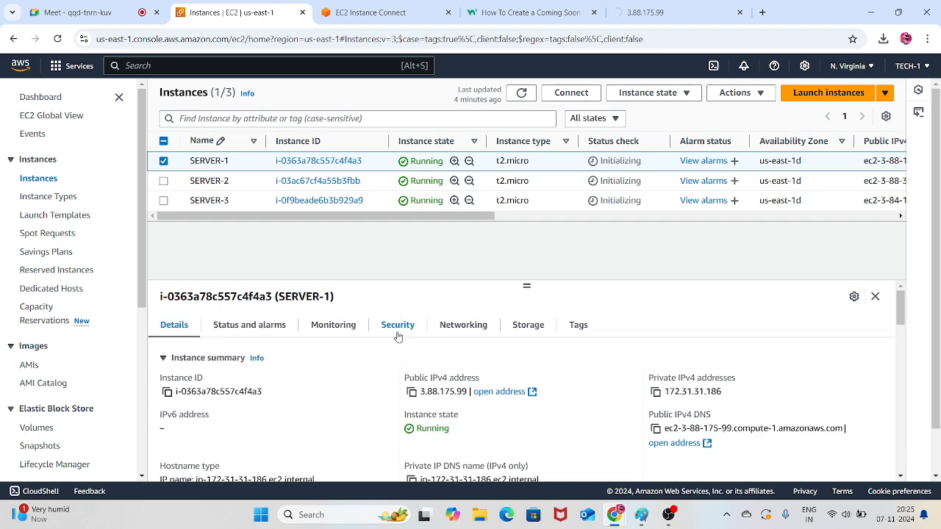
scroll(349, 377, "down", 2)
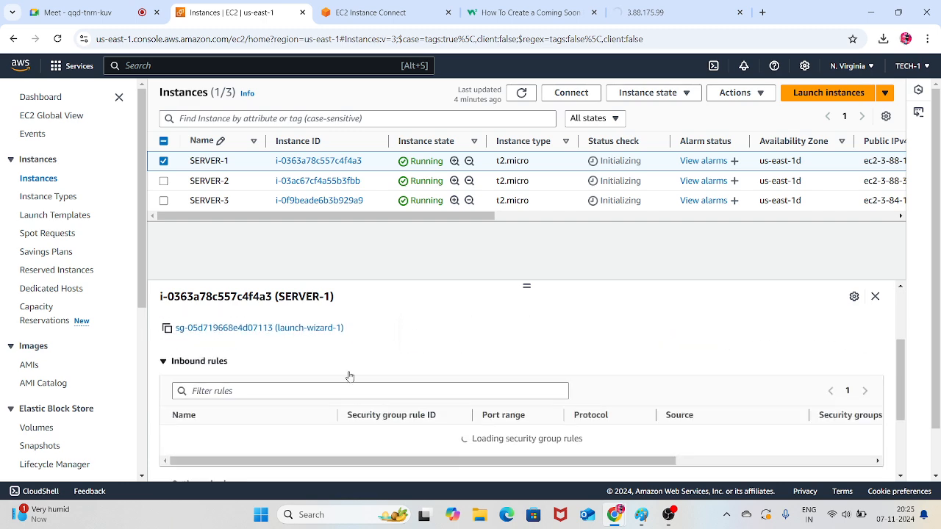
left_click(291, 328)
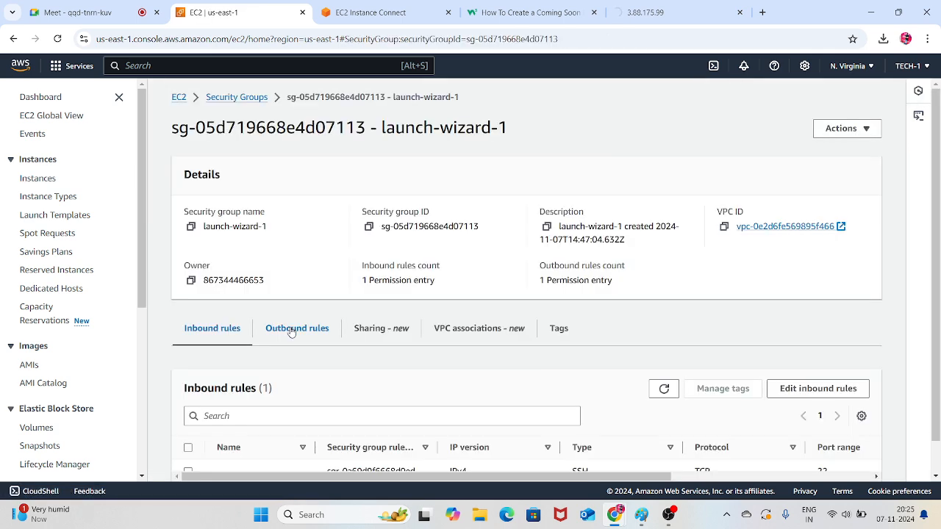
scroll(334, 309, "down", 1)
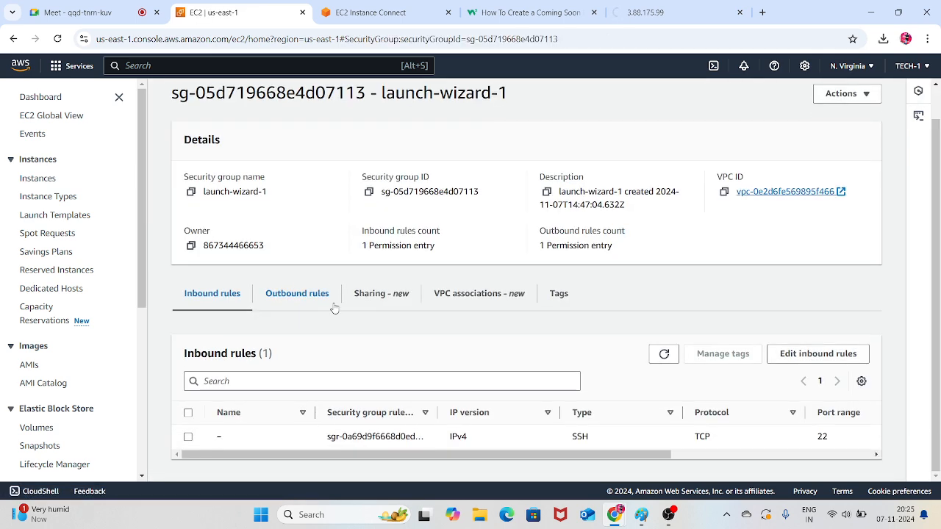
left_click(830, 356)
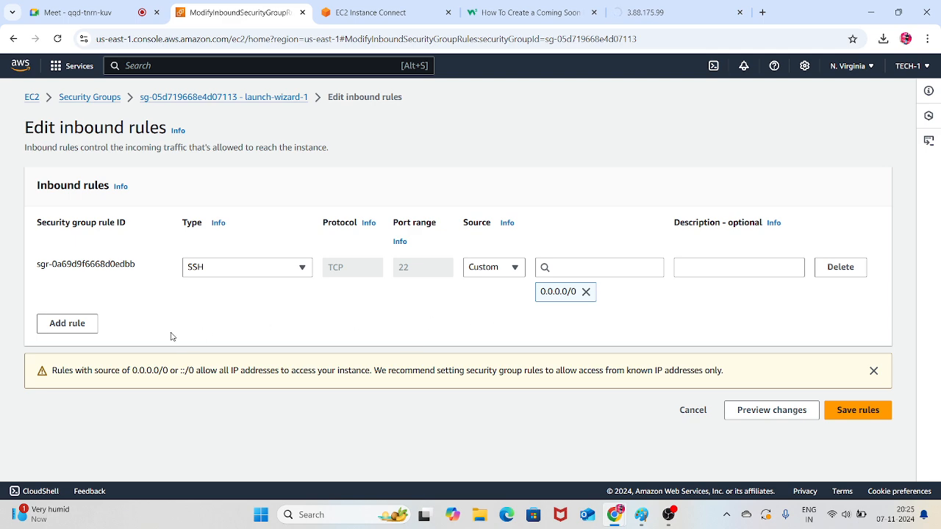
Add an inbound rule of type HTTP with the source set to anywhere, 0.0.0.0/0
left_click(93, 332)
left_click(236, 316)
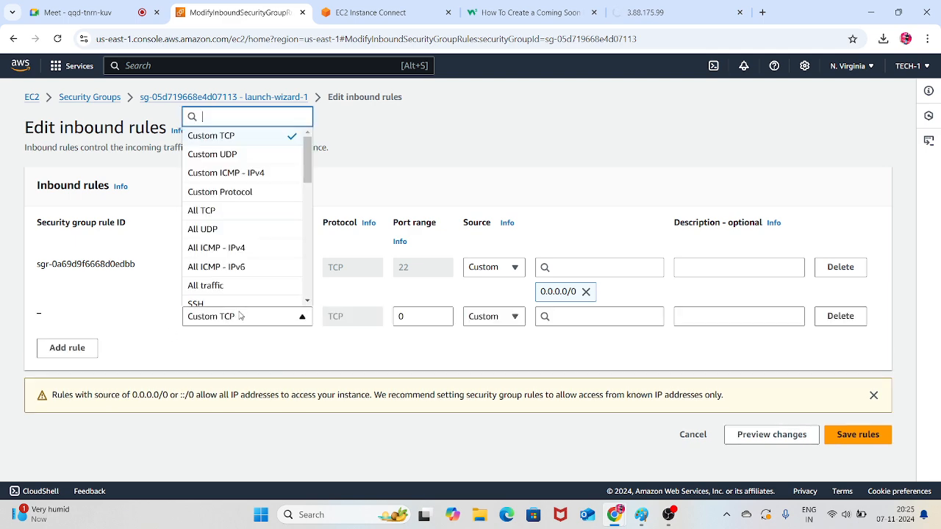
scroll(239, 270, "down", 2)
scroll(227, 257, "down", 1)
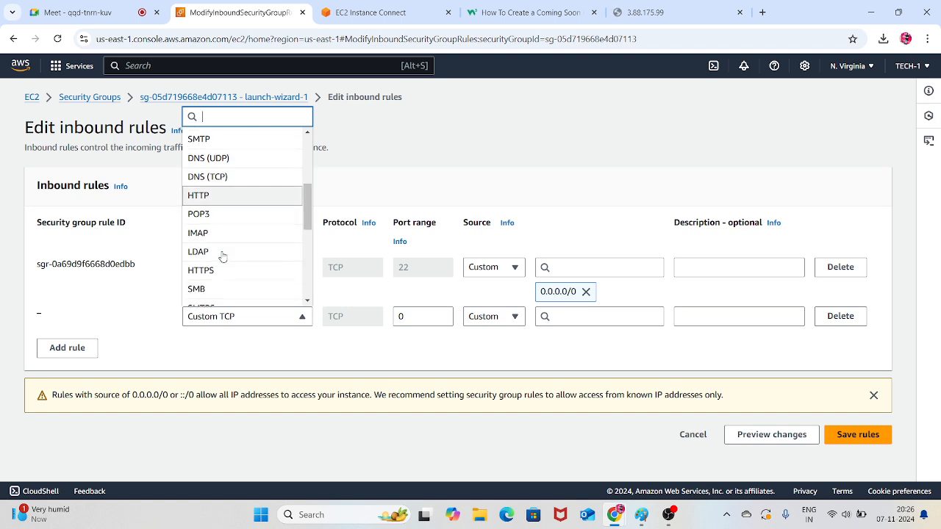
left_click(222, 197)
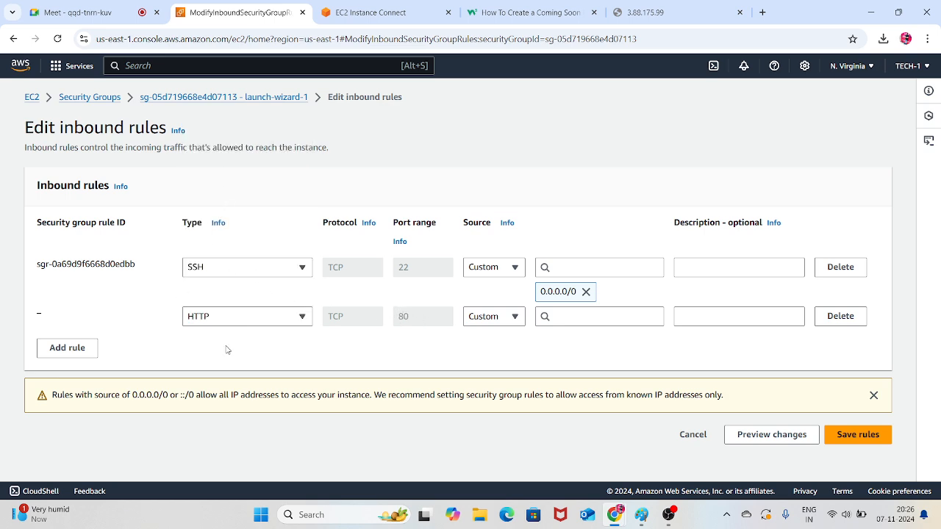
left_click(514, 317)
left_click(494, 355)
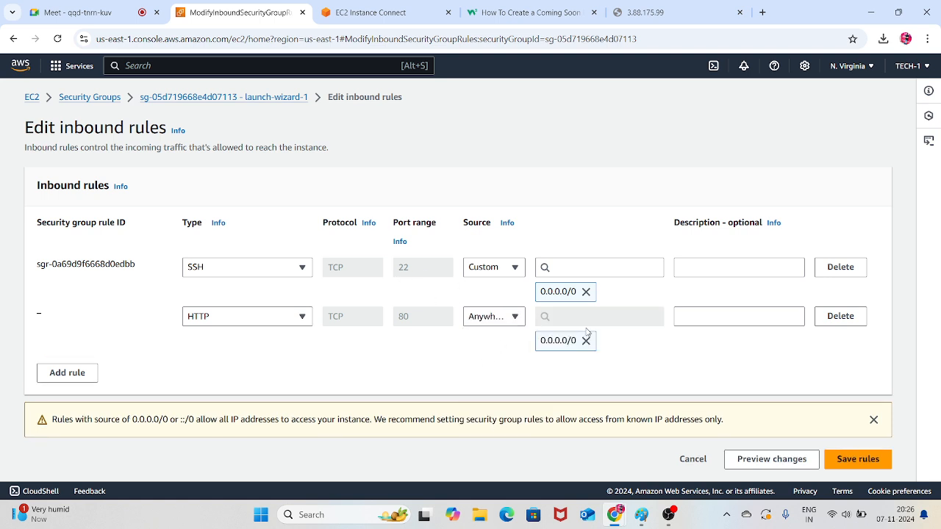
Save the inbound rules with the new HTTP rule and reload the 3.88.175.99 page to test access
left_click(860, 460)
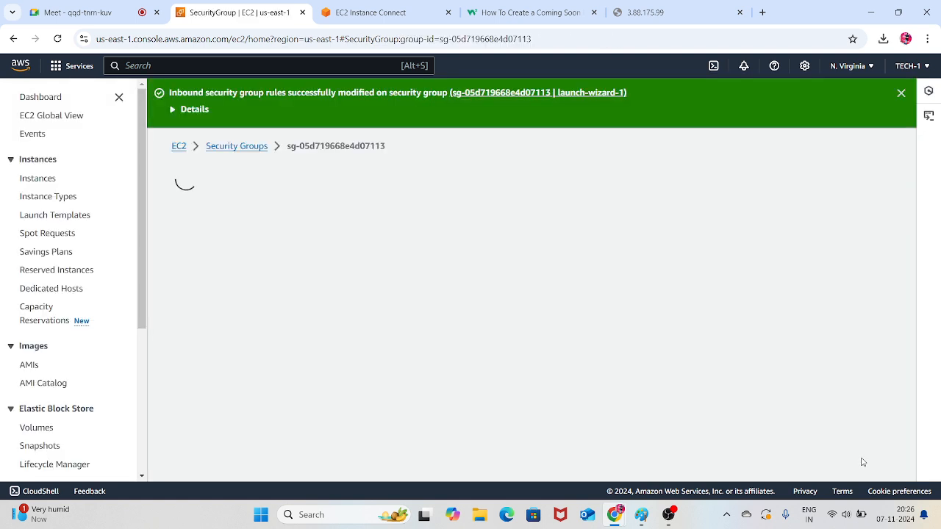
left_click(643, 12)
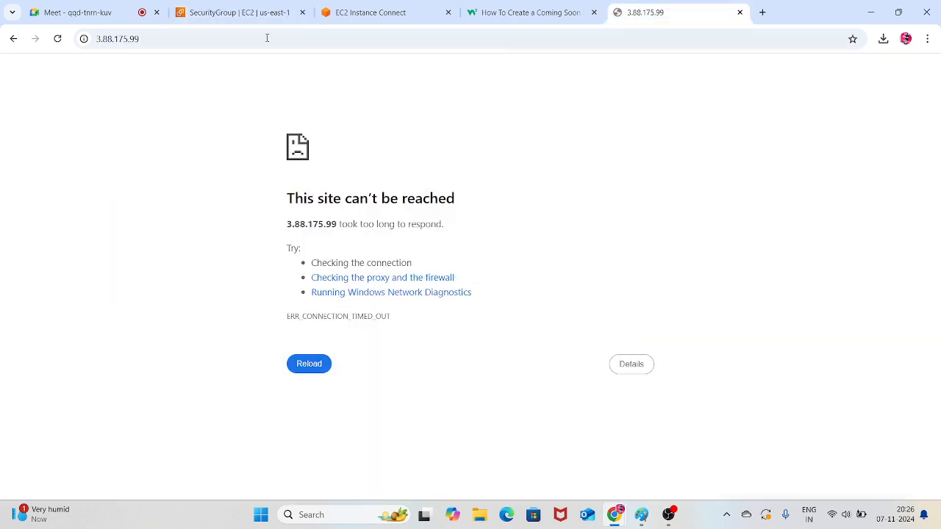
left_click(57, 38)
Review the CSS and JavaScript sections of the W3Schools coming soon page example
left_click(518, 11)
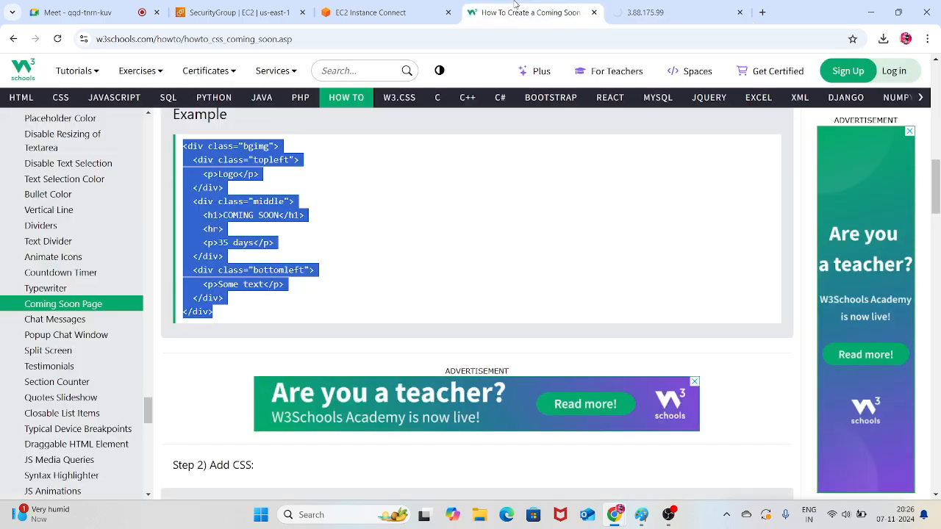
scroll(347, 361, "down", 3)
scroll(349, 316, "down", 6)
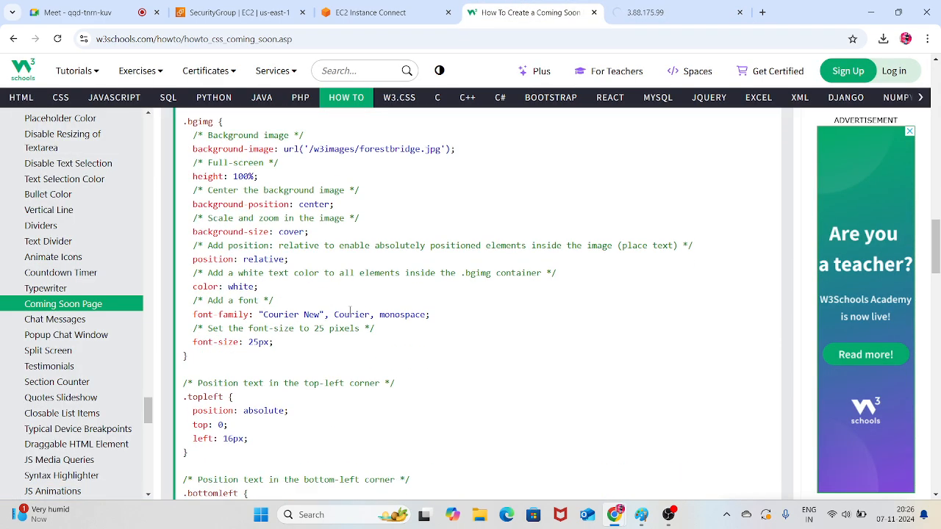
scroll(352, 308, "down", 15)
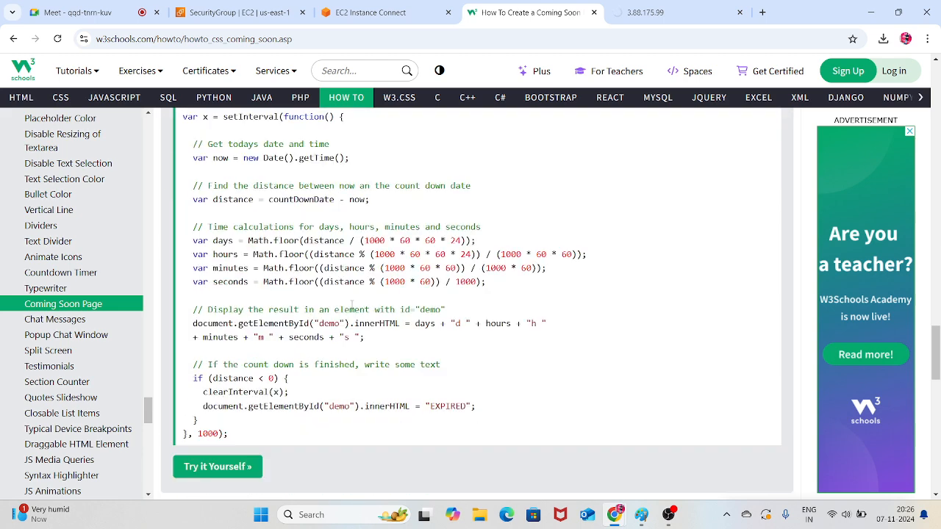
Retry loading SERVER-1's page at 3.88.175.99
left_click(648, 12)
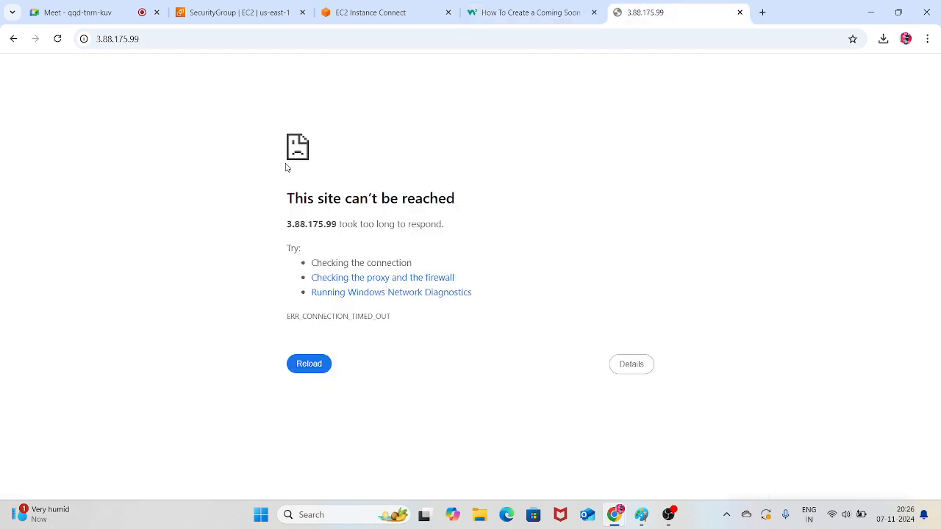
left_click(59, 39)
left_click(529, 13)
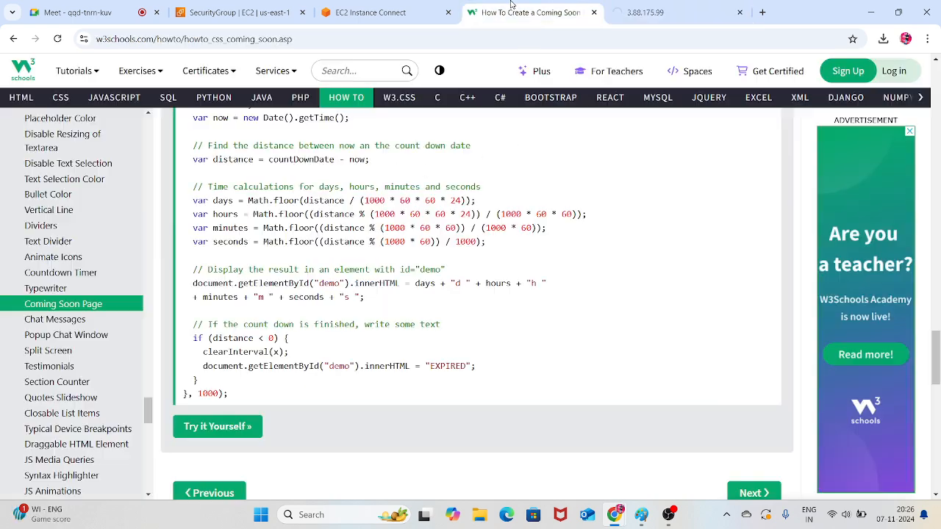
Check the web server on SERVER-1 with systemctl status httpd and look at the test page again
left_click(371, 21)
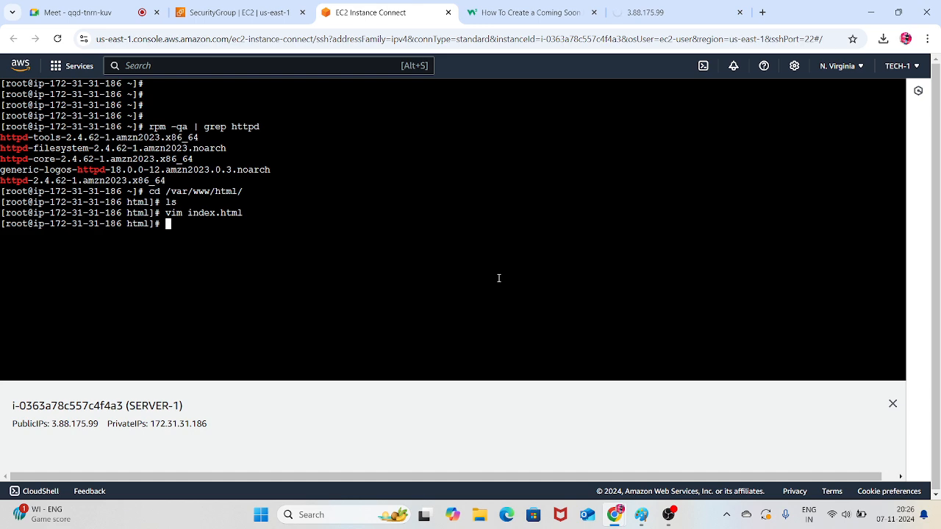
type("systemctl status httpd")
key("Return")
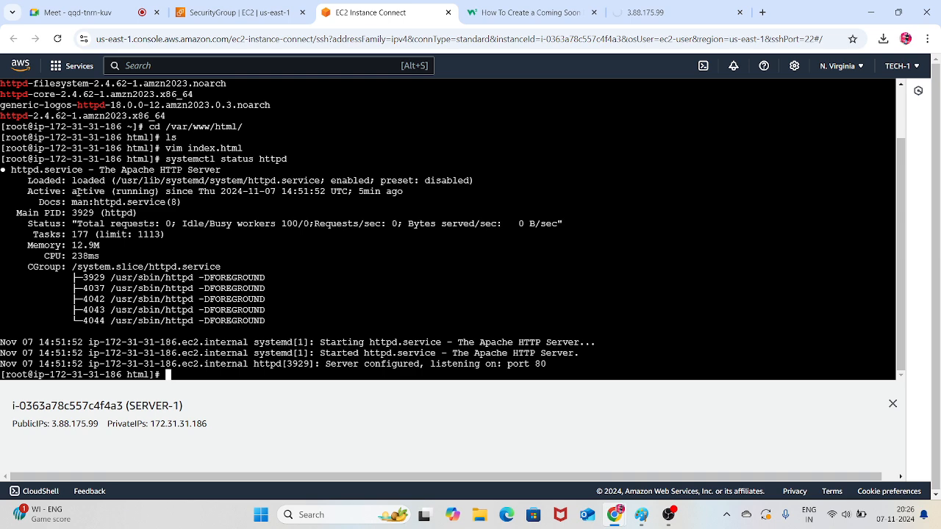
left_click(661, 12)
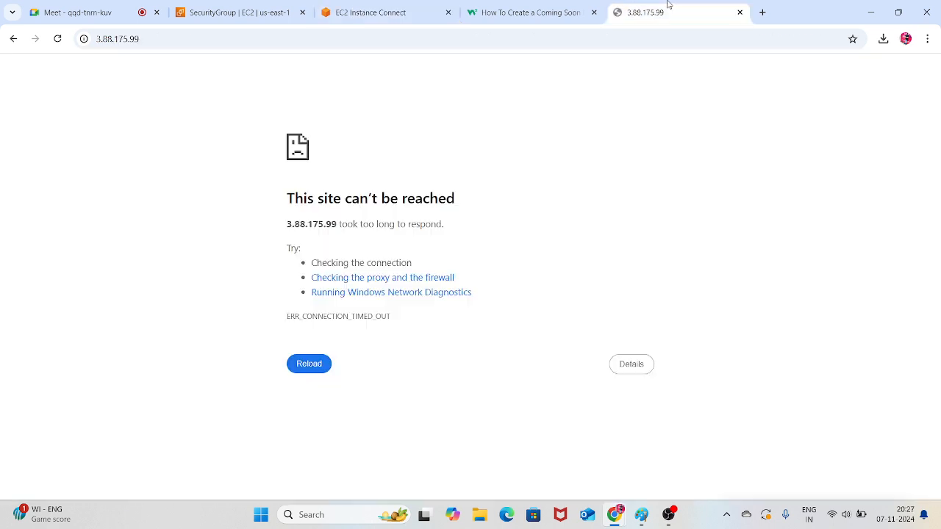
Reopen index.html in vim from the SERVER-1 terminal by recalling the earlier command
left_click(383, 12)
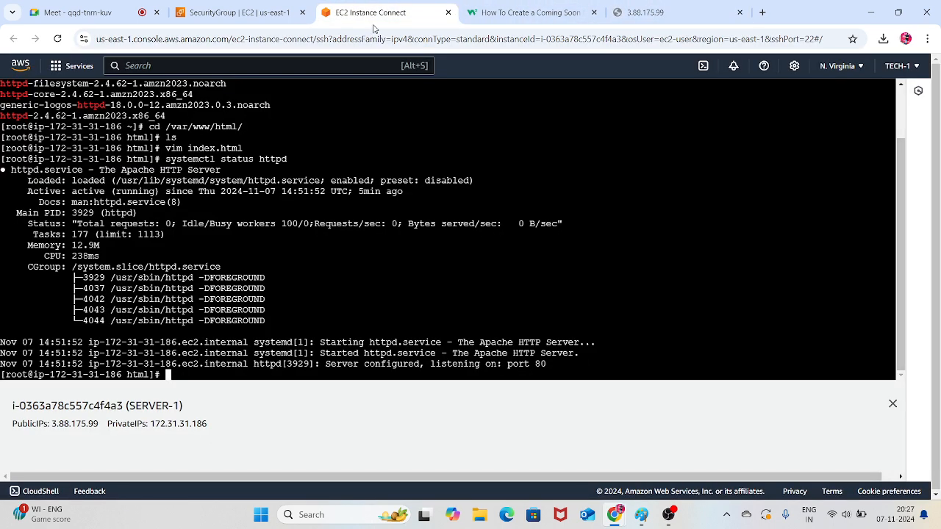
key("Up")
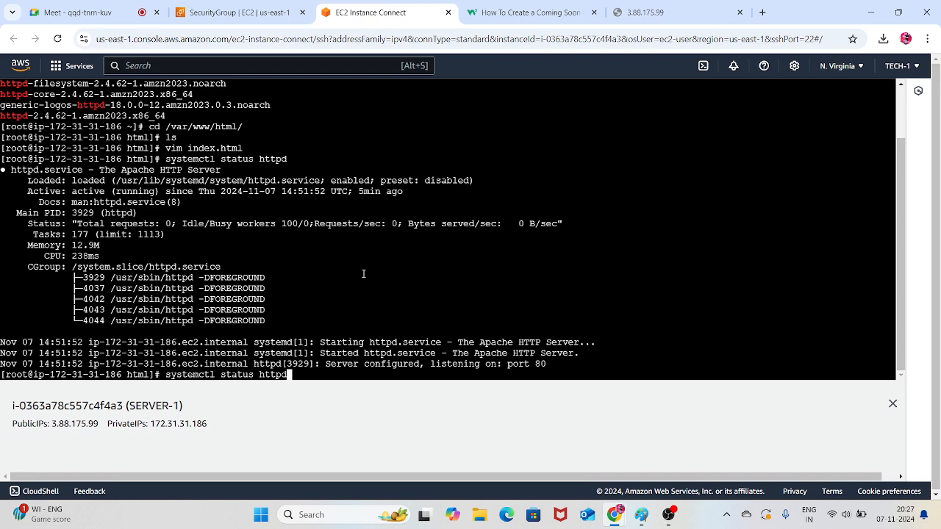
key("Up")
key("Return")
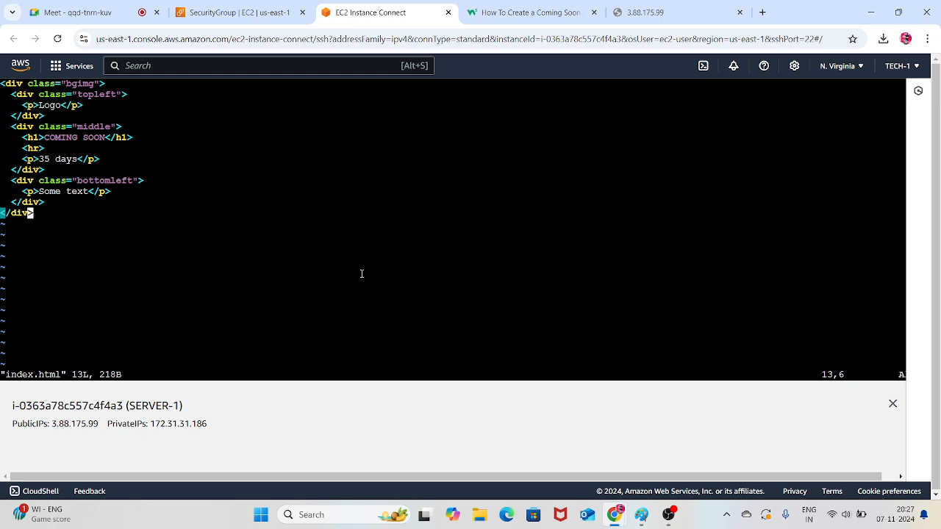
Delete all lines of the coming soon markup from index.html
key("Up")
key("Up")
key("Up")
key("Up")
key("Up")
key("Up")
key("Up")
key("Up")
key("Up")
key("Up")
key("Up")
key("Up")
key("Left")
key("Left")
key("Left")
key("Left")
key("Left")
key("Right")
key("d")
key("d")
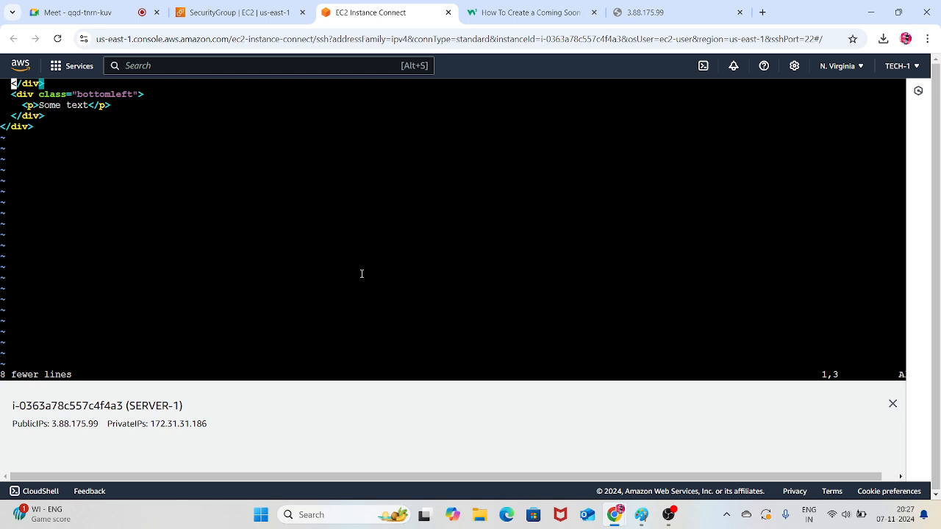
key("d")
key("d")
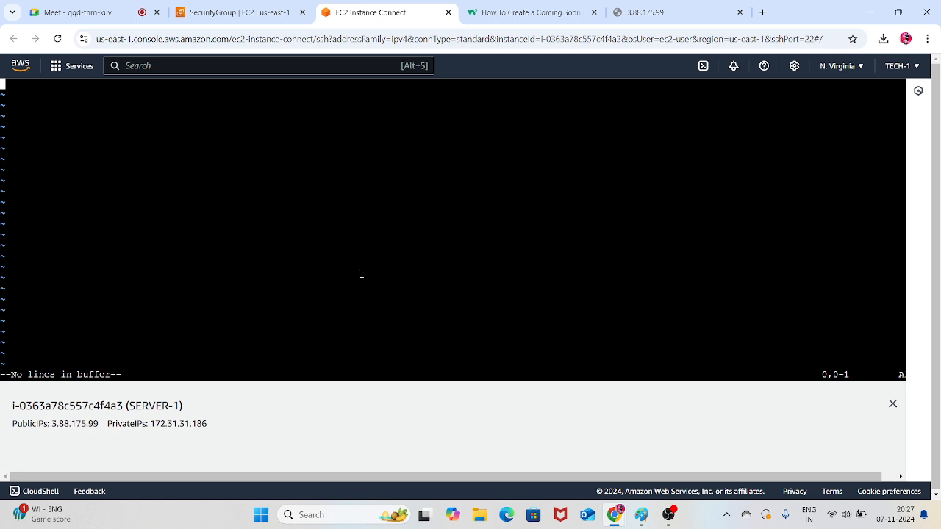
Insert the line "welcome to all aws elb-1" in index.html, then save and quit vim with :wq!
type("iw")
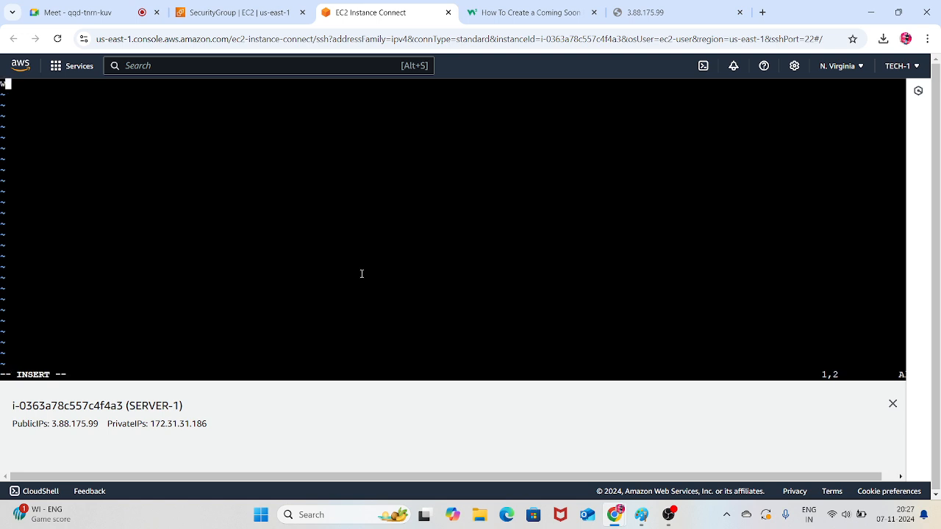
type("elcome to all aws e")
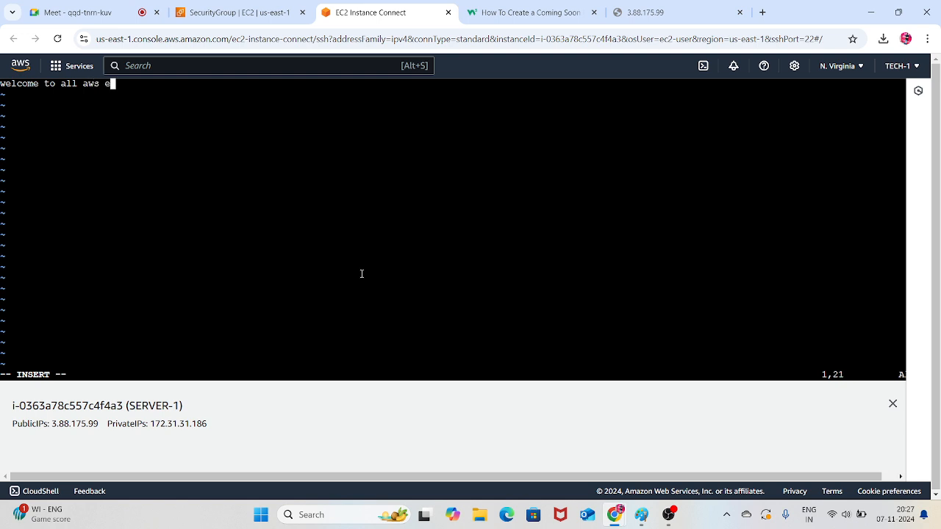
type("lb-1")
key("Escape")
key("shift+colon")
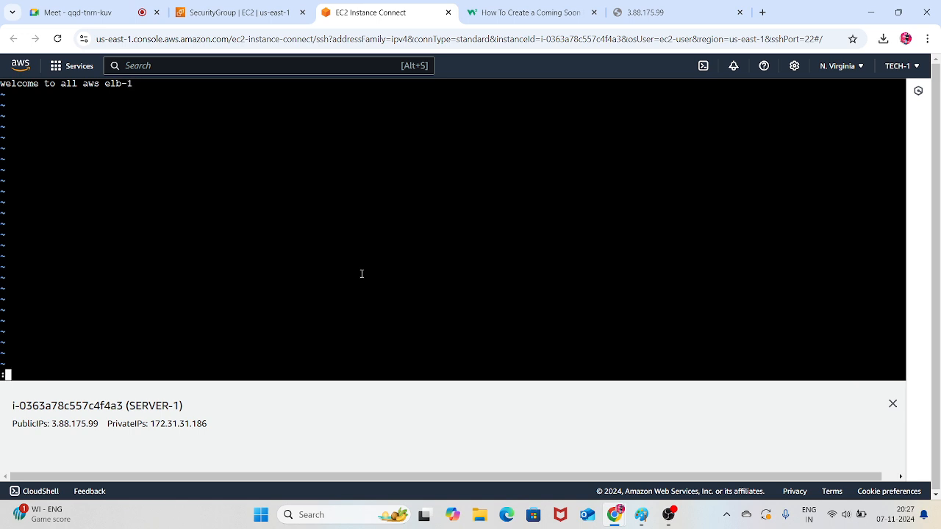
type("wq!")
key("Return")
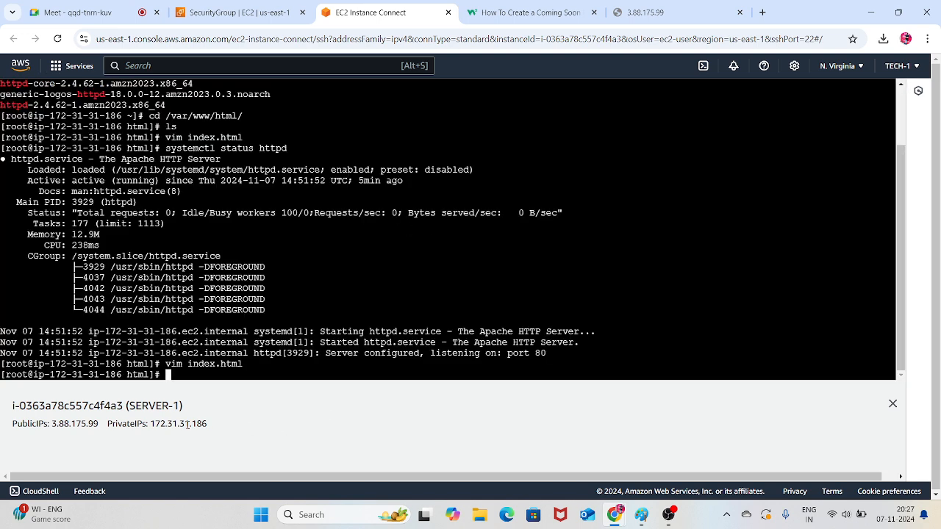
Reload the 3.88.175.99 page to test the rewritten index.html, then return to the SERVER-1 terminal
left_click(651, 11)
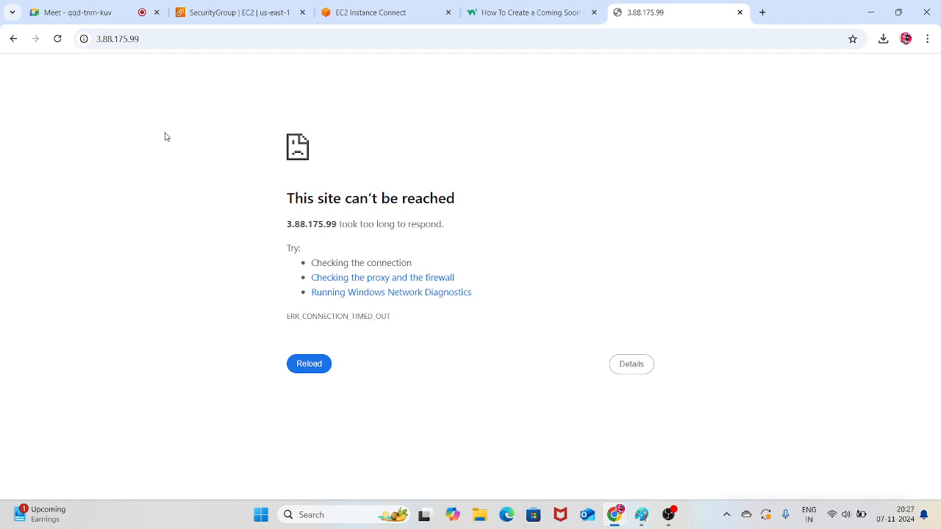
left_click(58, 39)
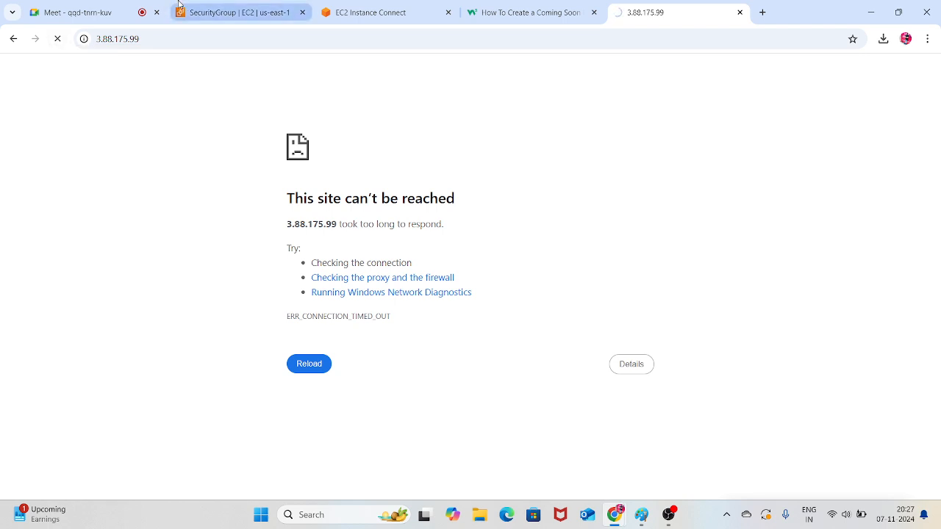
left_click(368, 7)
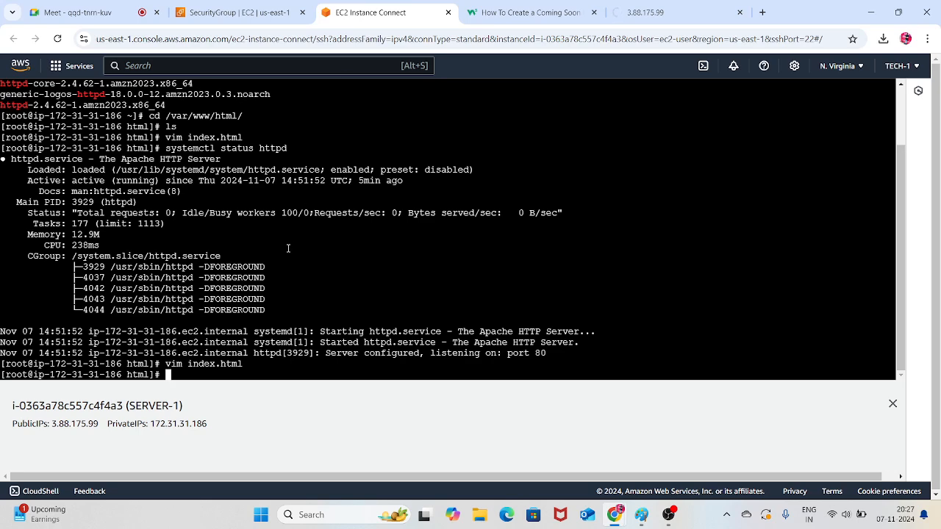
Review the inbound rules of the launch-wizard-1 security group and open them for editing
left_click(229, 16)
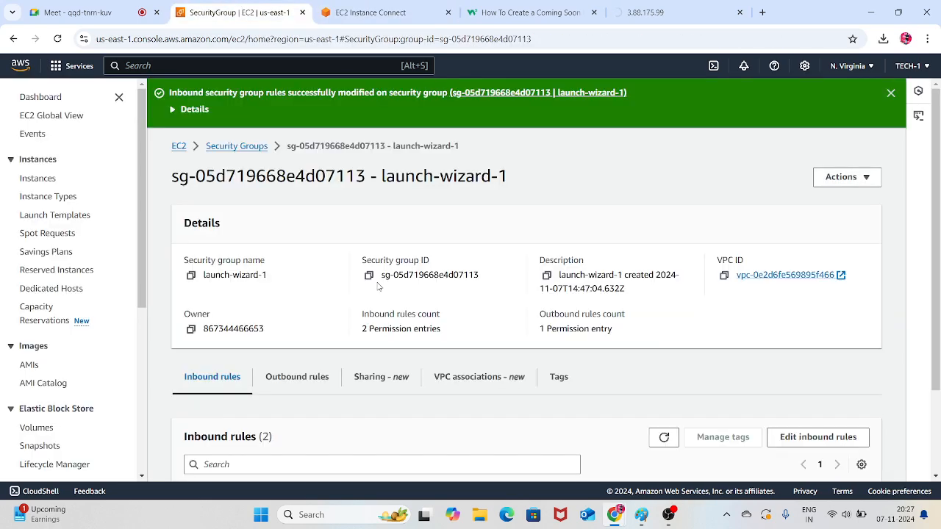
scroll(378, 282, "down", 2)
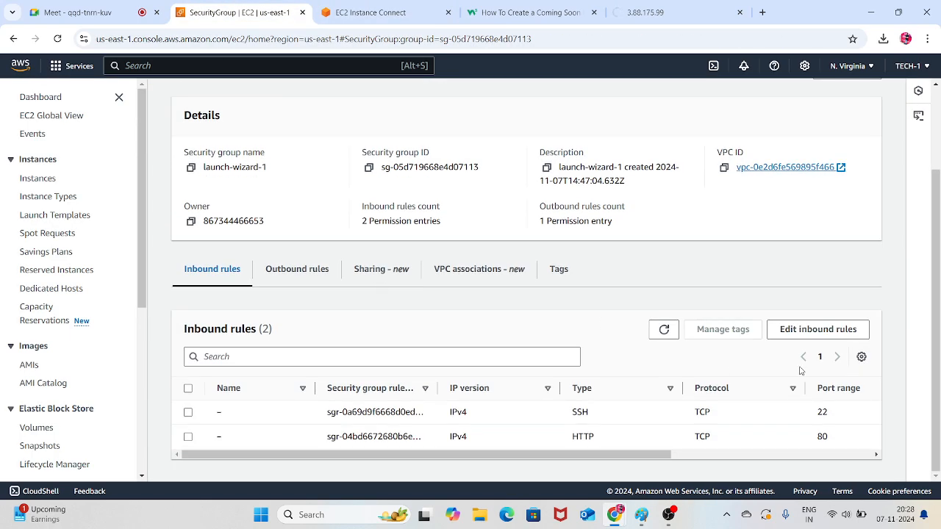
left_click(809, 336)
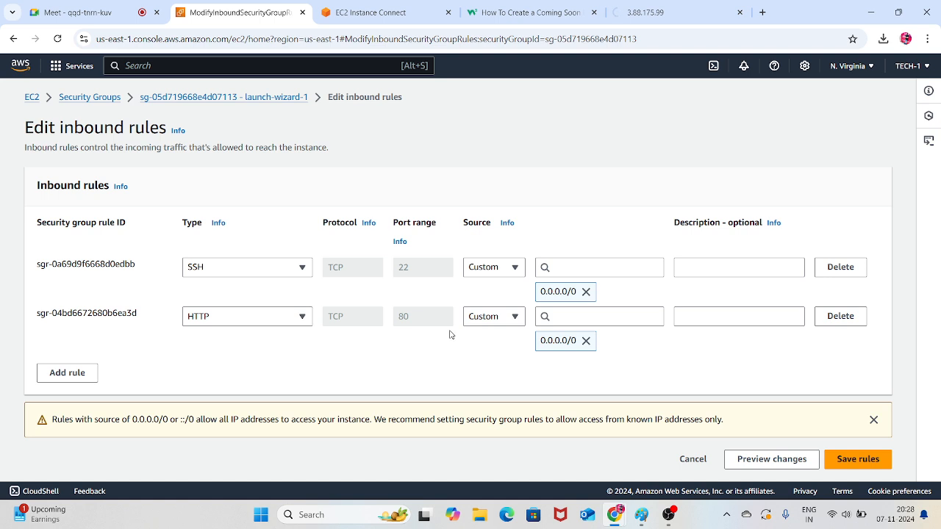
Set the HTTP rule's source to Anywhere-IPv4 and try to save the inbound rules
left_click(506, 321)
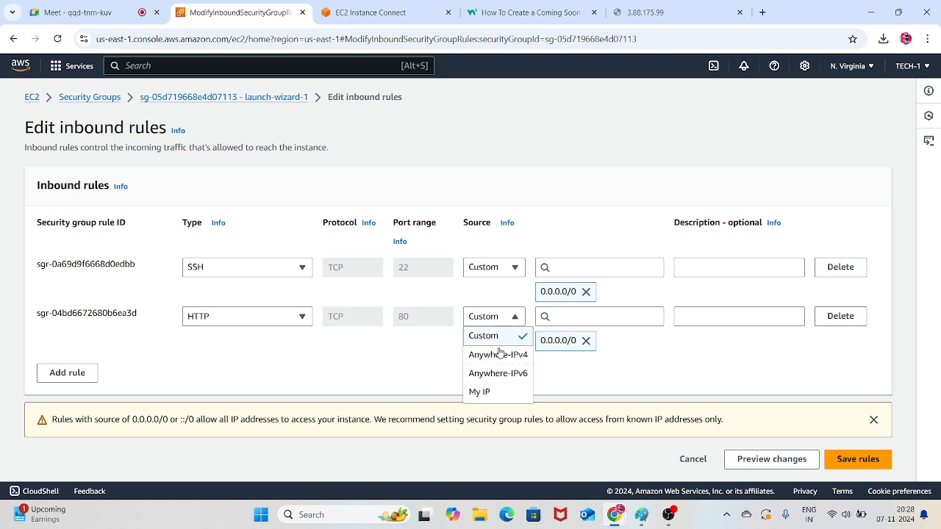
left_click(498, 355)
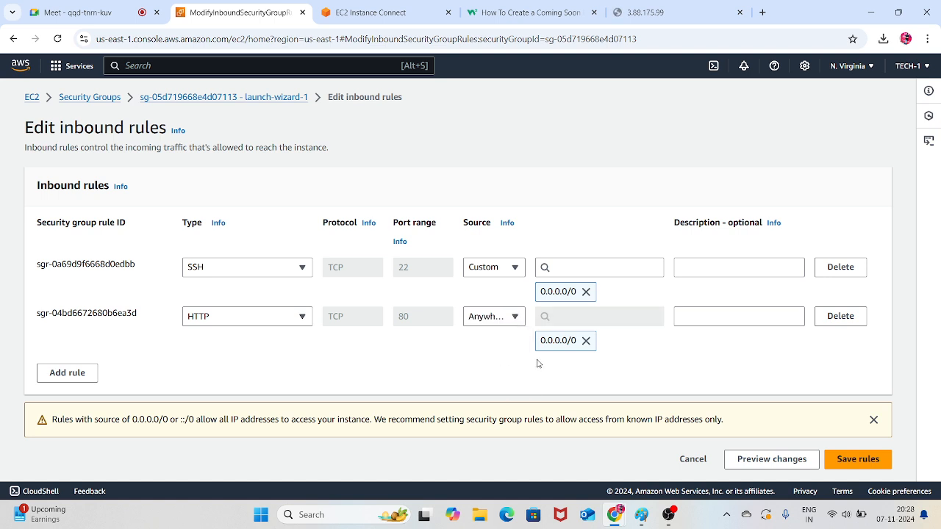
left_click(855, 458)
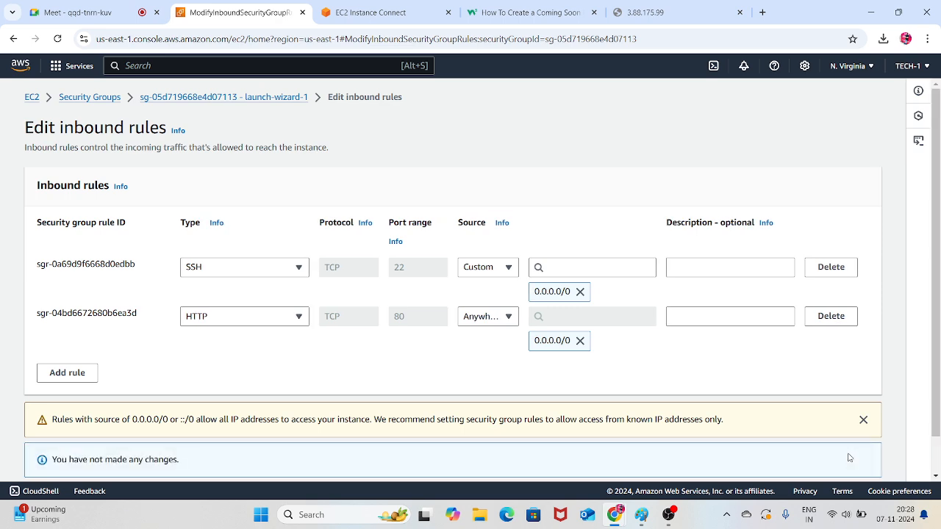
scroll(662, 335, "down", 1)
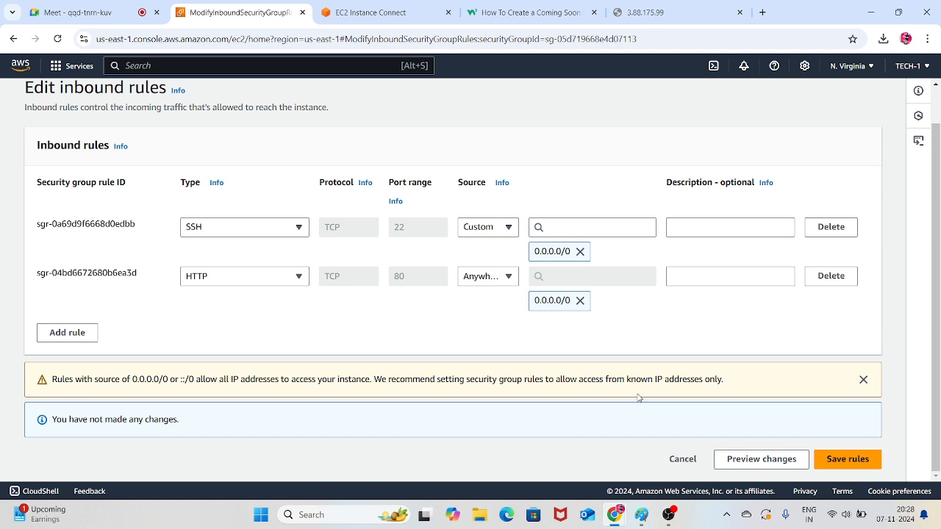
Replace the HTTP inbound rule with an All traffic rule whose source is Anywhere-IPv4, 0.0.0.0/0
left_click(843, 281)
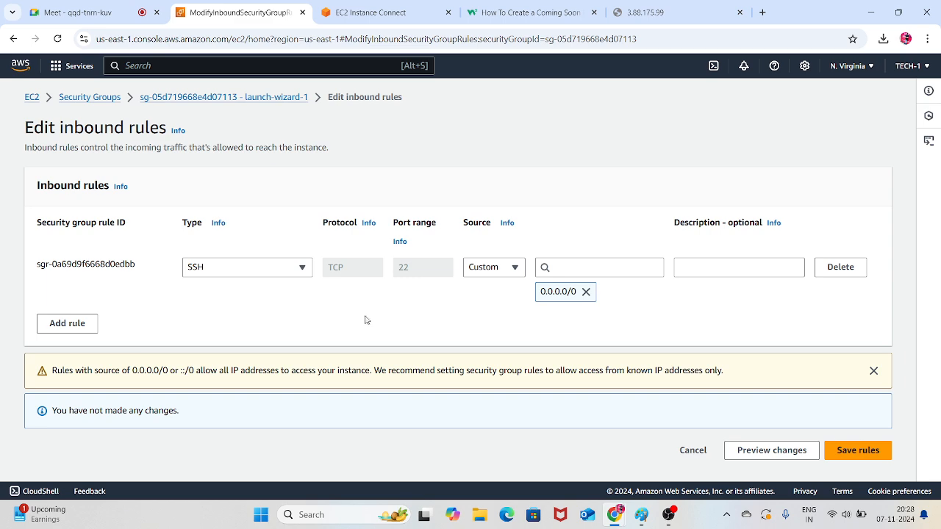
left_click(86, 328)
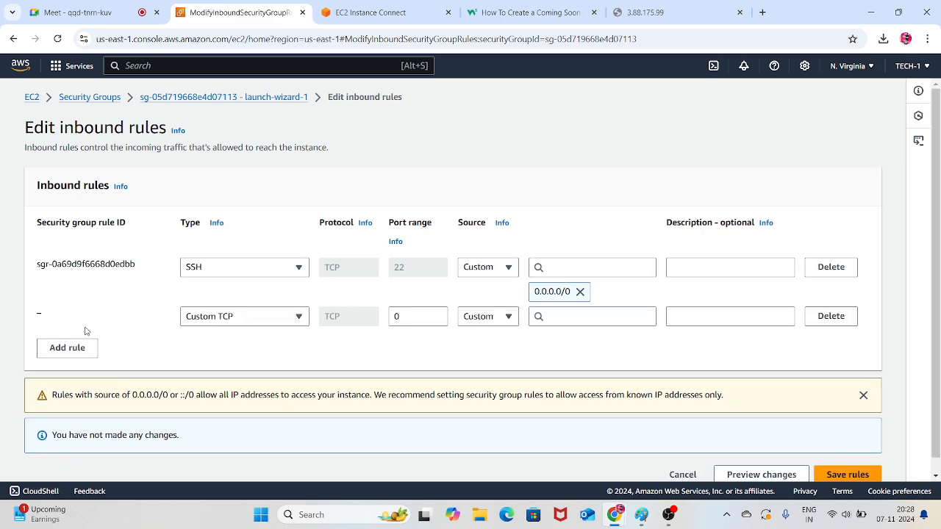
left_click(244, 322)
left_click(214, 286)
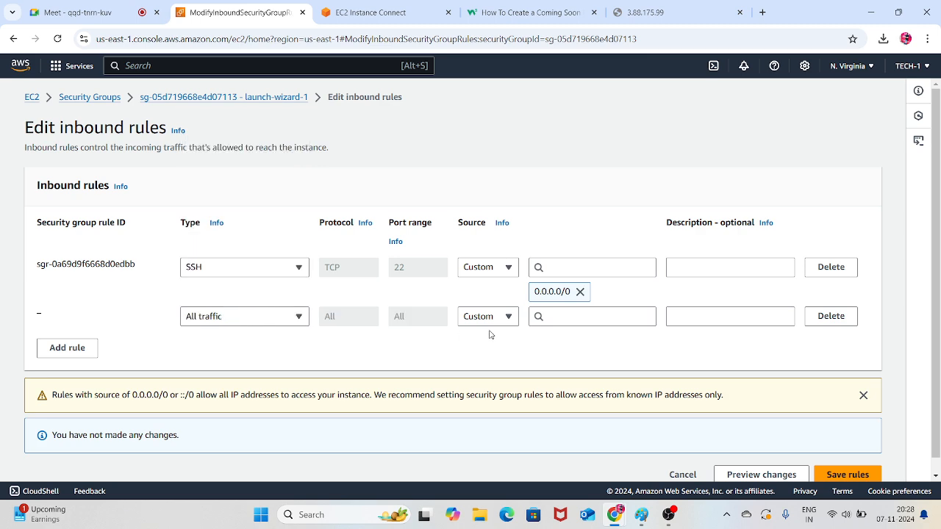
left_click(500, 320)
left_click(494, 354)
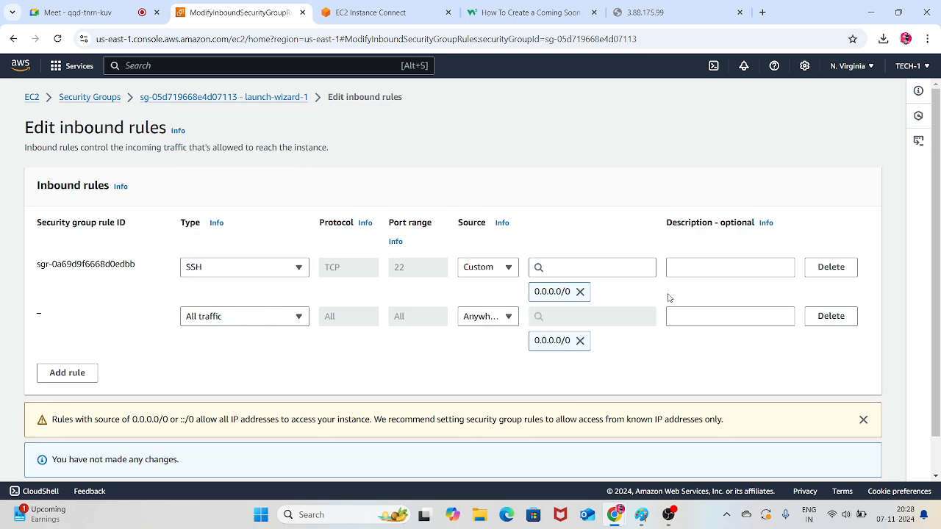
Save the inbound rules with the All traffic rule and return to the 3.88.175.99 page
scroll(726, 309, "down", 2)
left_click(845, 460)
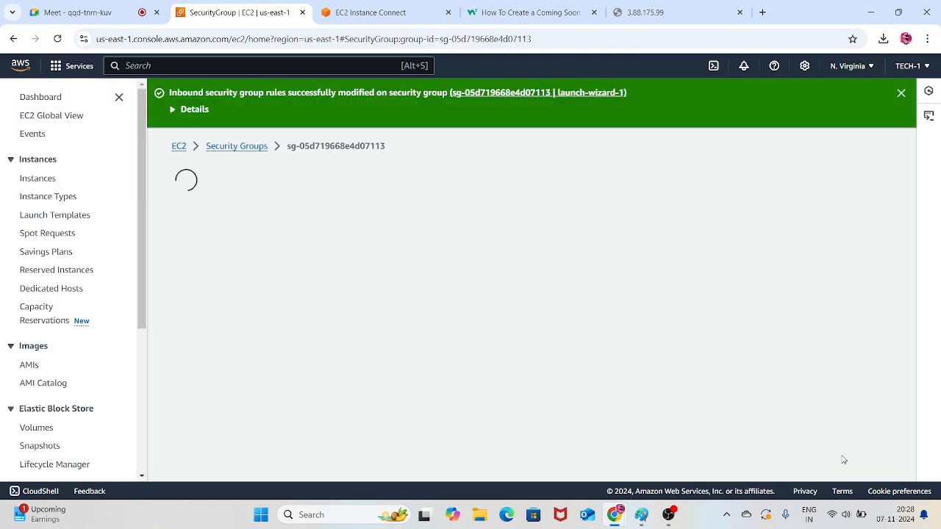
left_click(669, 10)
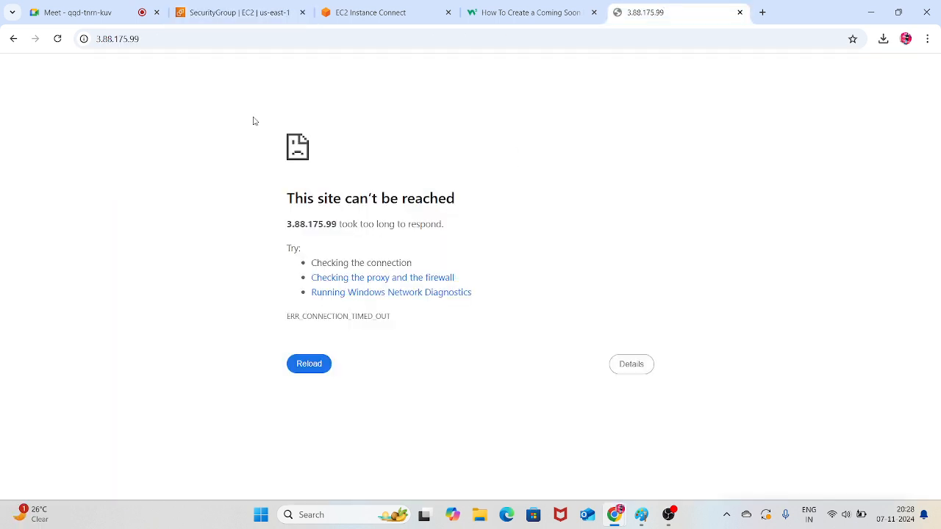
Reload the 3.88.175.99 page several times to test access to SERVER-1's web server
left_click(63, 44)
left_click(60, 45)
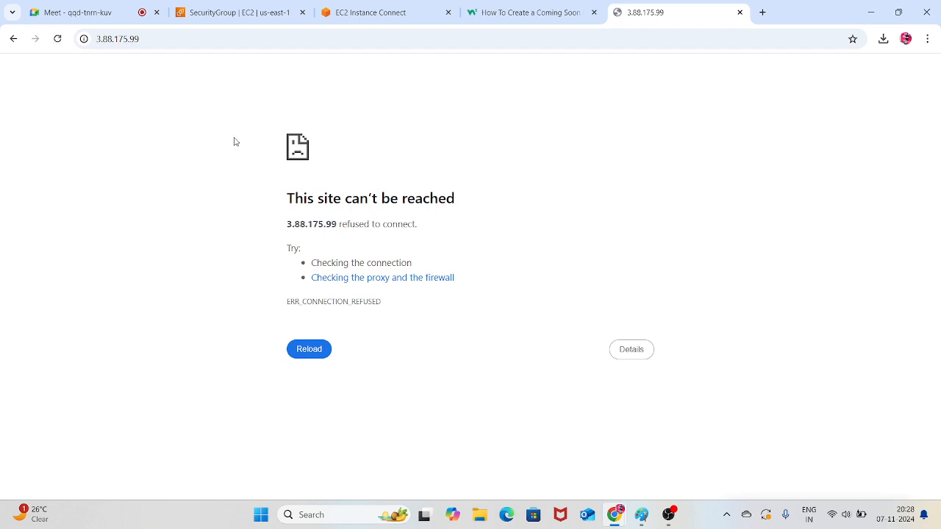
left_click(61, 44)
left_click(57, 39)
Return to the home directory in the SERVER-1 terminal and run systemctl start httpd
left_click(377, 8)
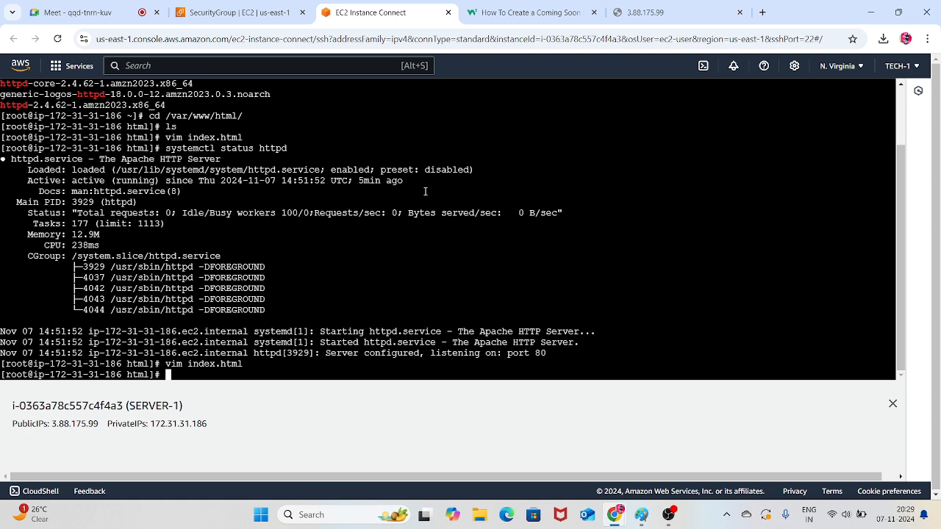
type("cd")
key("Return")
type("sys")
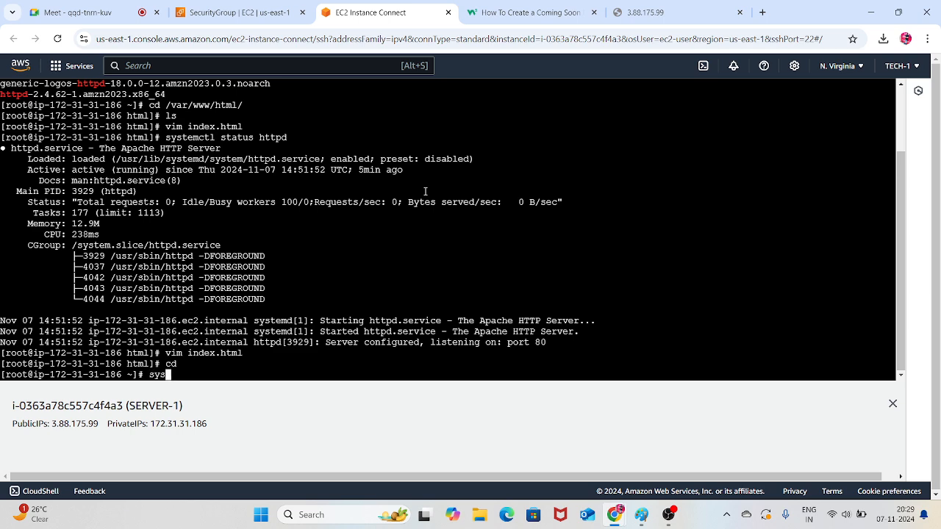
type("temctl start httpd")
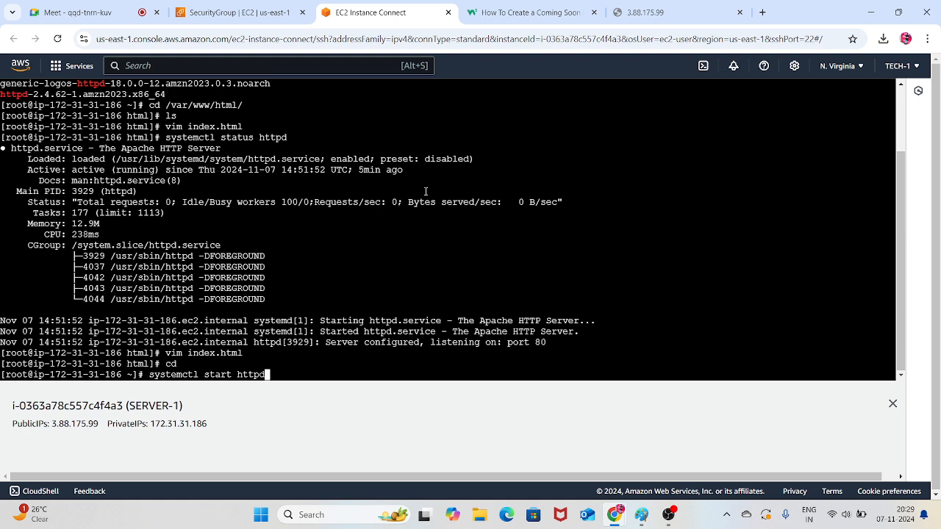
key("Return")
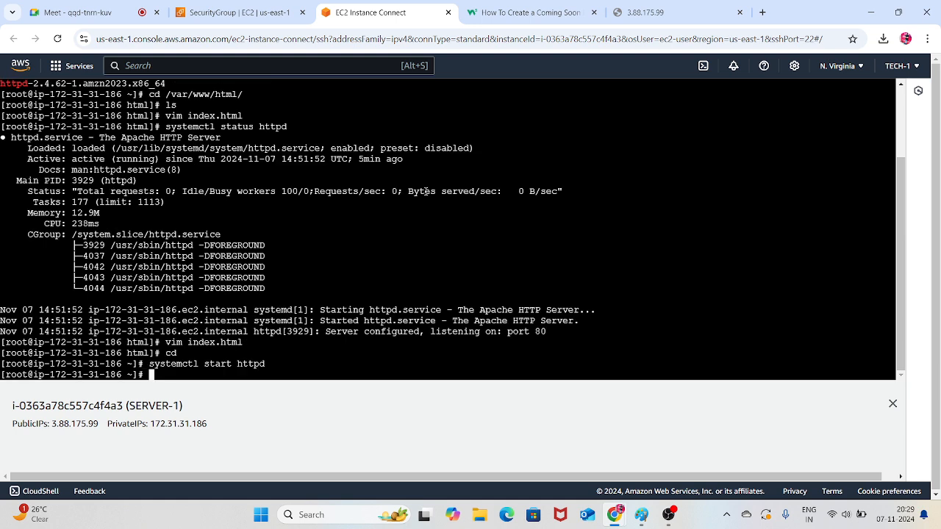
Reload SERVER-1's page at 3.88.175.99 again and return to its terminal session
left_click(662, 11)
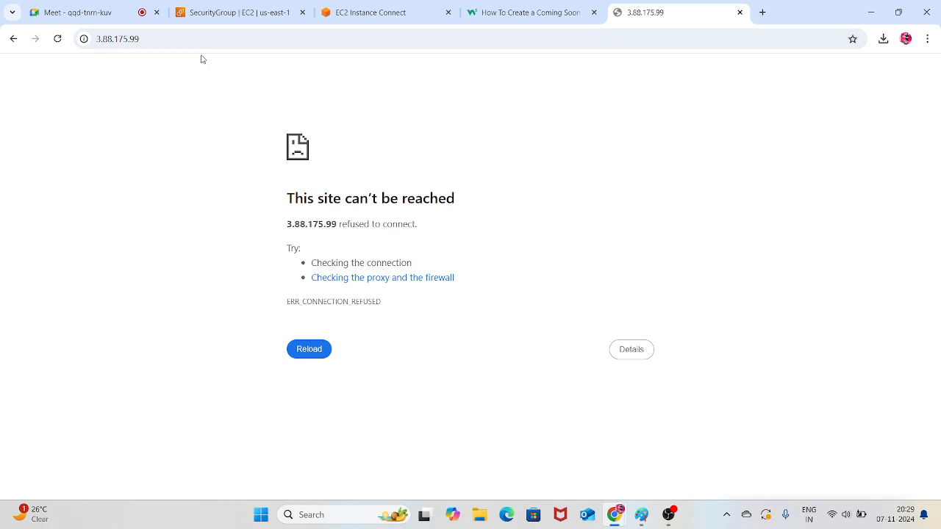
left_click(57, 38)
left_click(404, 12)
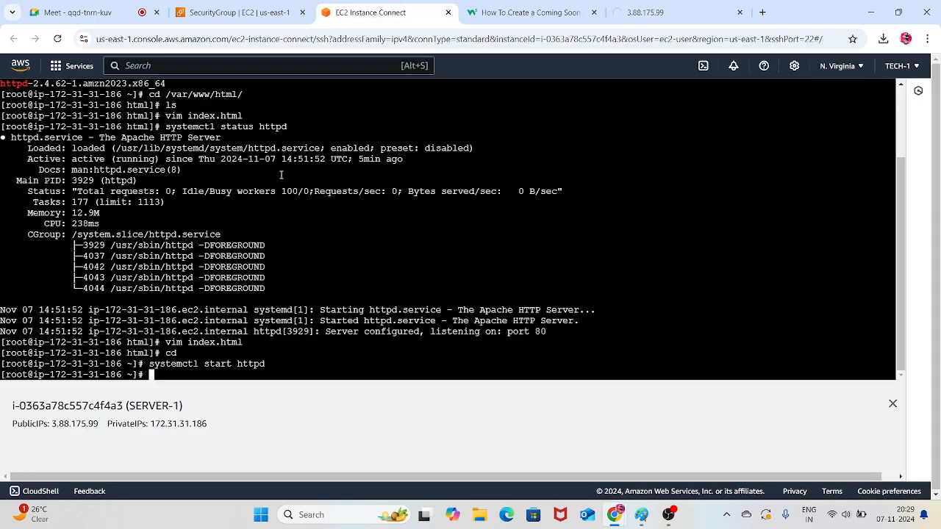
Connect to the SERVER-2 instance through EC2 Instance Connect with its public IPv4 address as ec2-user
left_click(236, 12)
left_click(51, 179)
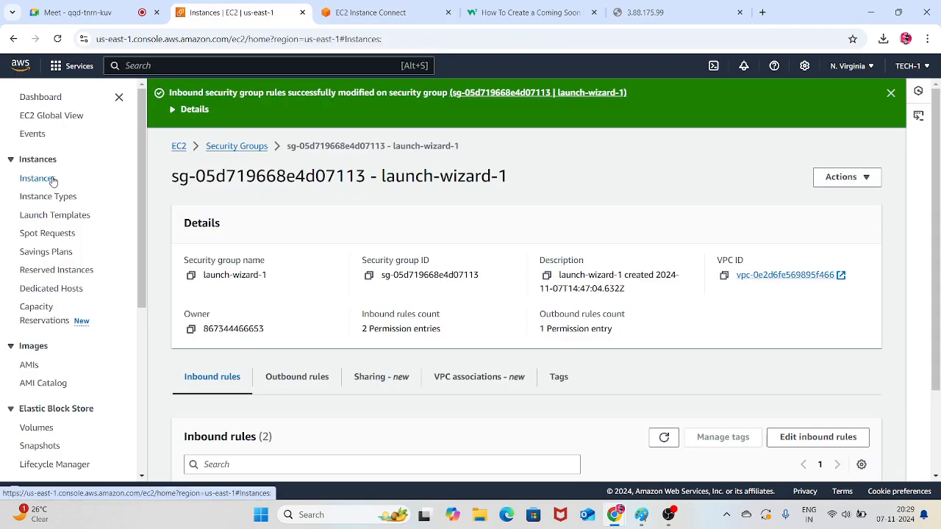
left_click(163, 162)
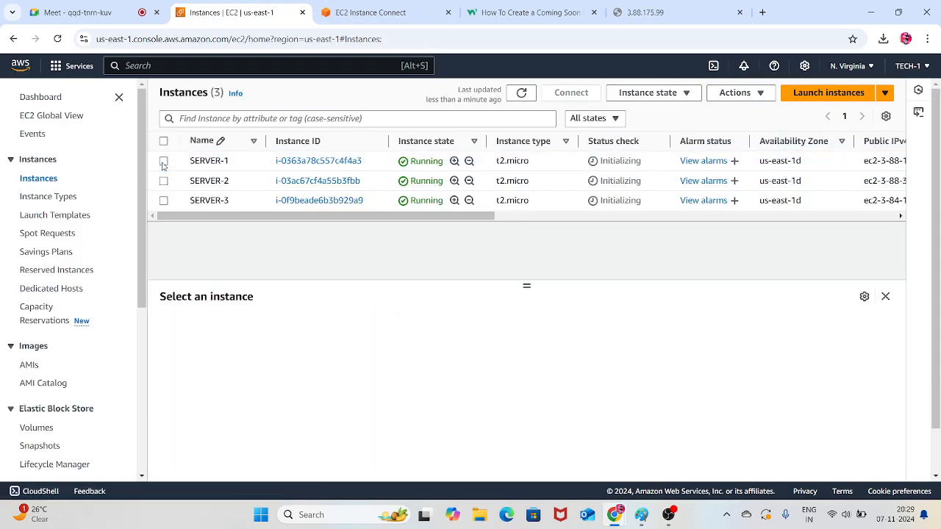
left_click(163, 181)
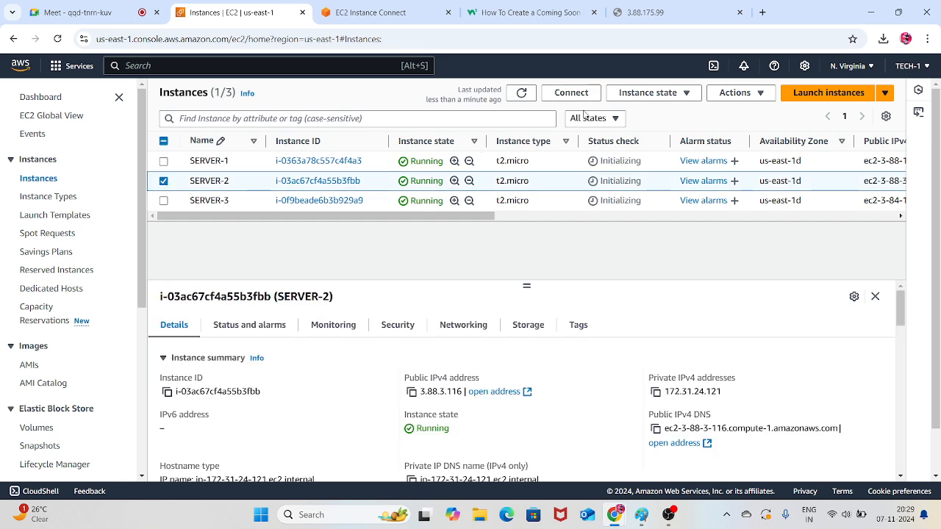
left_click(571, 92)
scroll(441, 221, "down", 2)
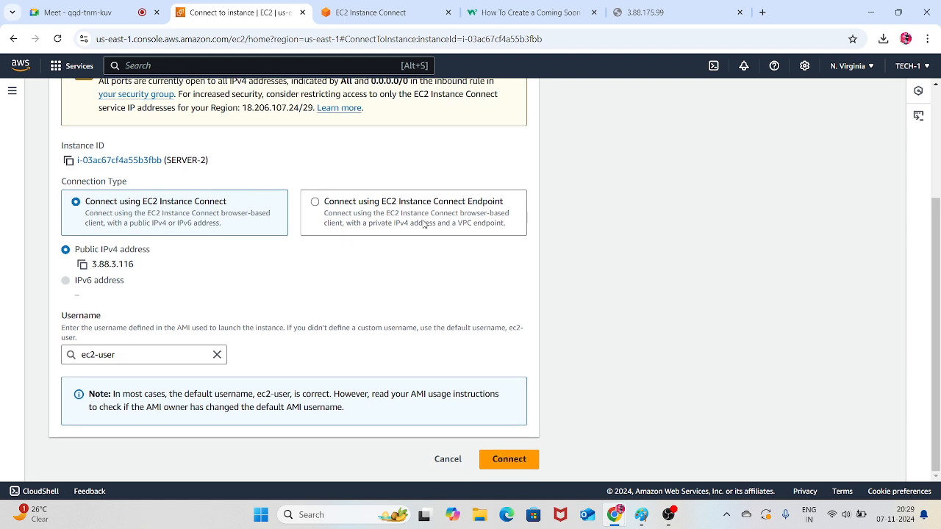
left_click(512, 463)
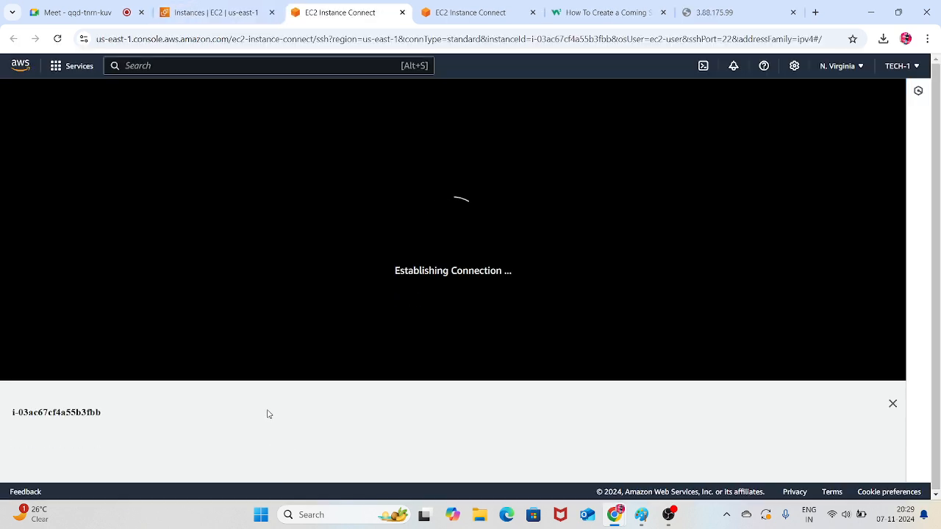
Close the 3.88.175.99 page and return to the SERVER-2 terminal session
left_click(719, 12)
left_click(793, 13)
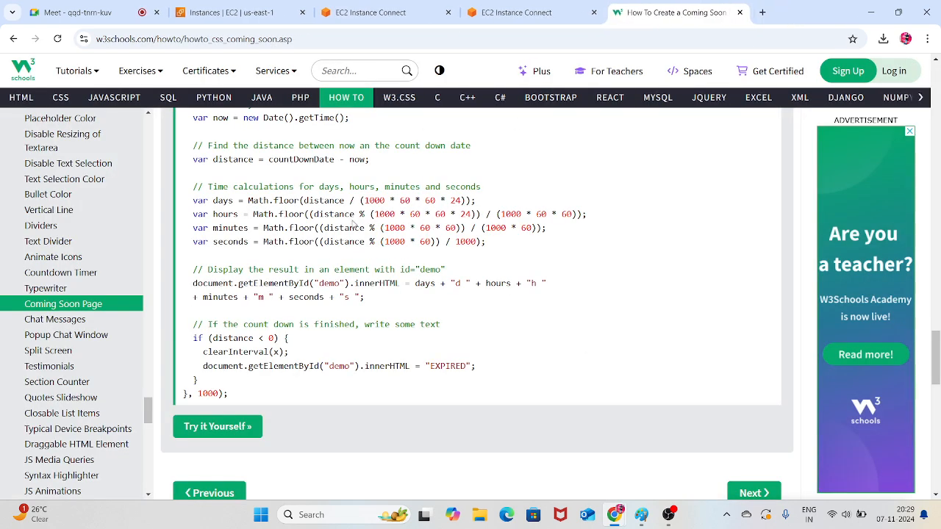
left_click(371, 13)
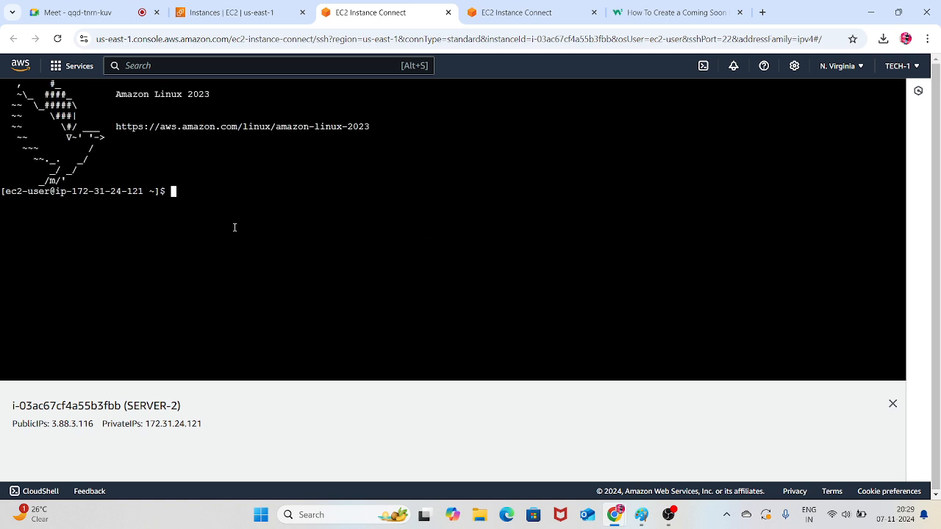
Switch to the root user with sudo -i on SERVER-2 and clear the terminal
type("sudo -i")
key("Return")
key("Return")
key("Return")
key("Return")
key("ctrl+l")
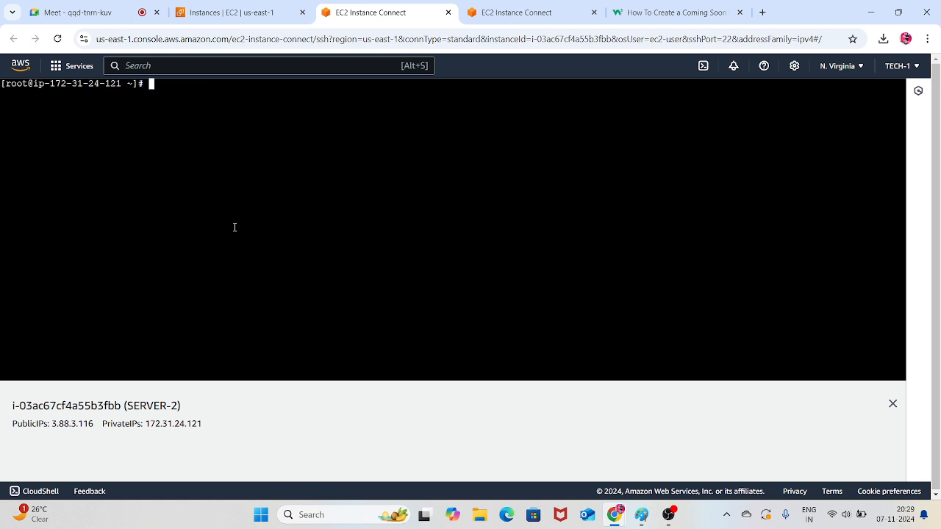
key("Return")
key("Return")
type("cd ")
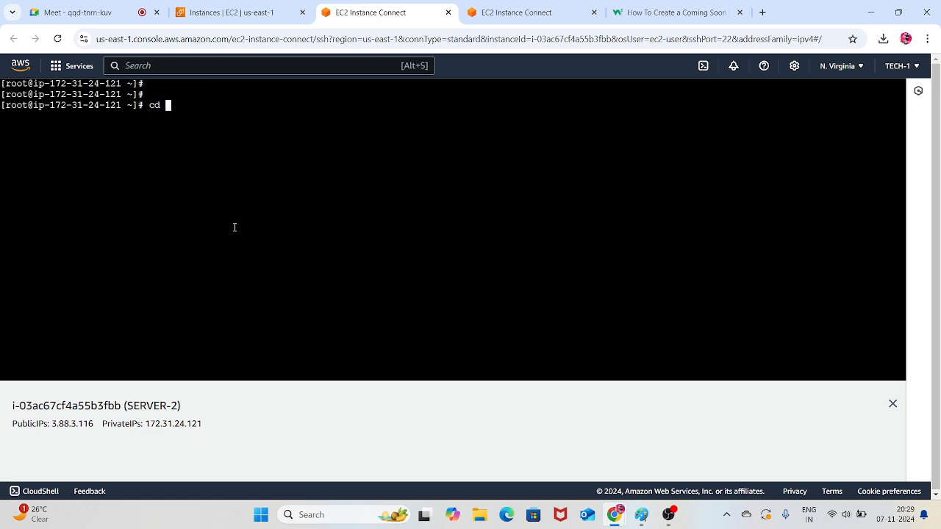
type("/var/w")
key("Tab")
key("Return")
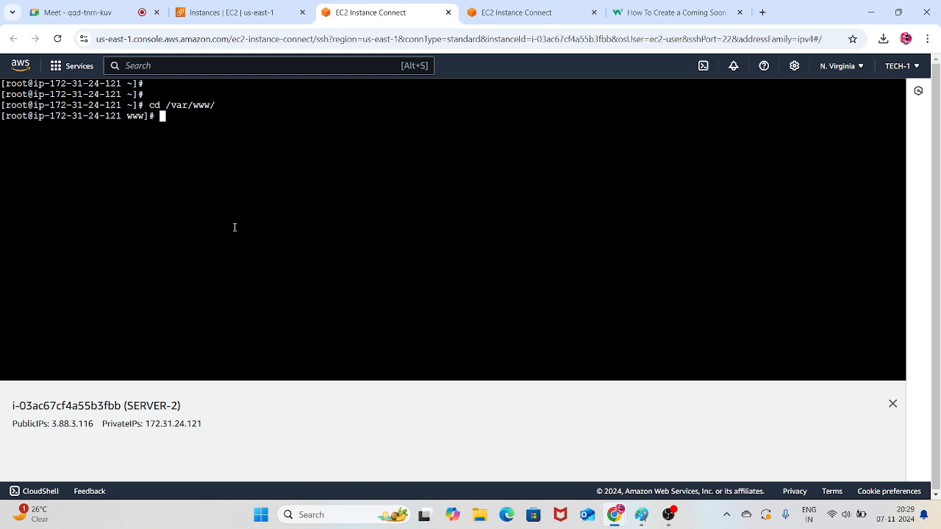
type("cd..")
key("Return")
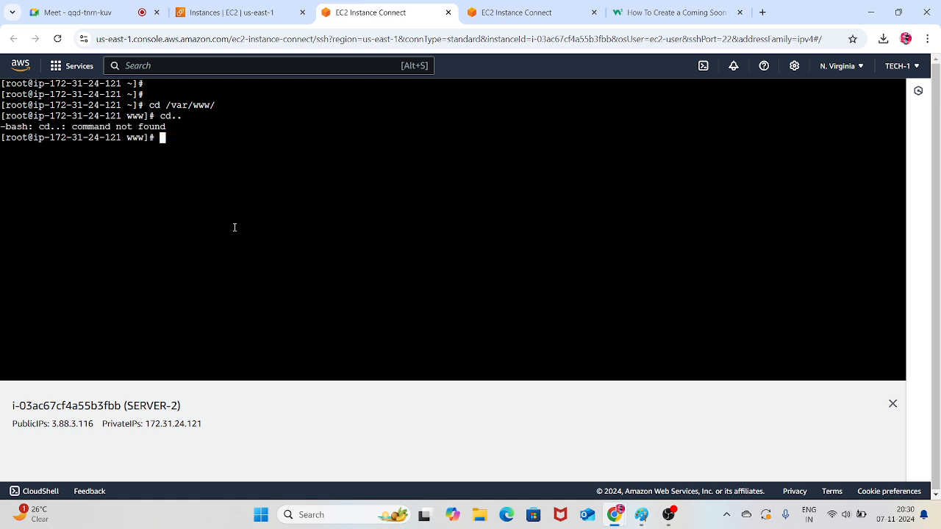
type("cd")
key("Return")
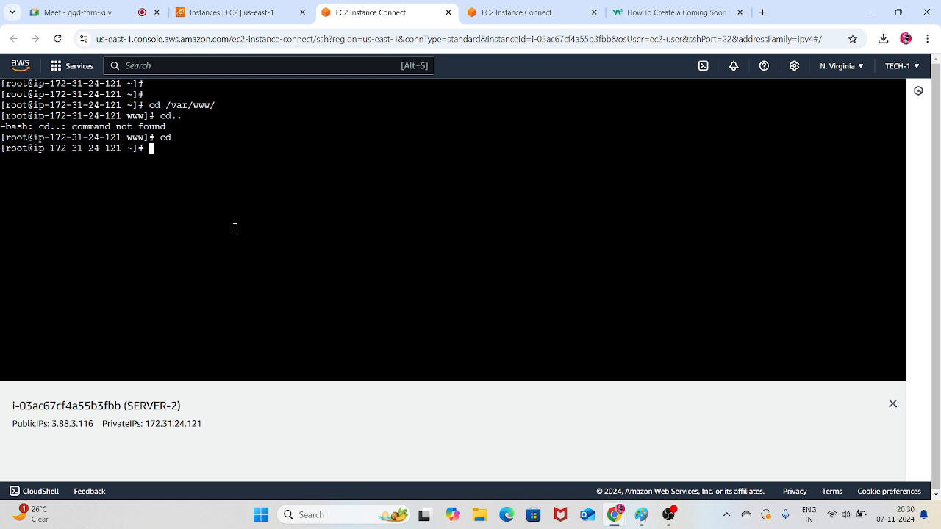
Change to the /var/www/html/ directory on SERVER-2 and list its contents
type("cd /var/www/h")
key("Tab")
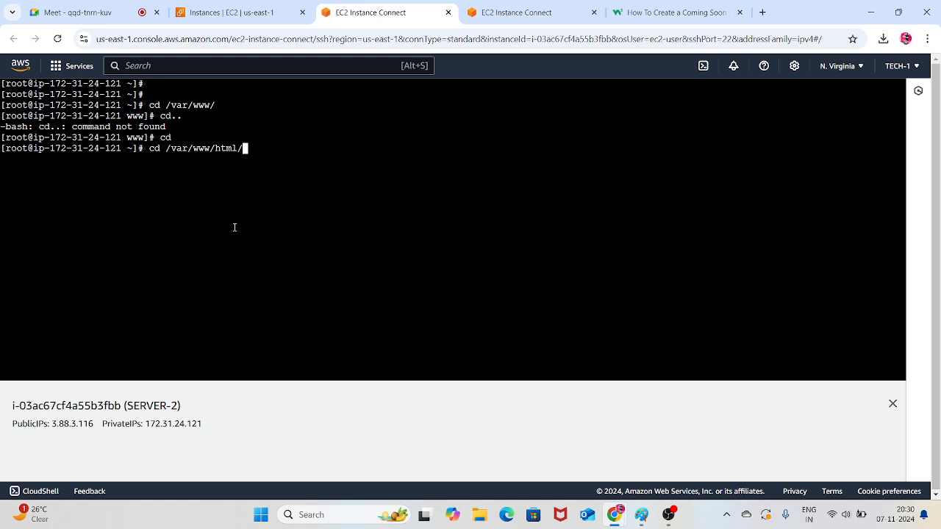
key("Return")
type("ls")
key("Return")
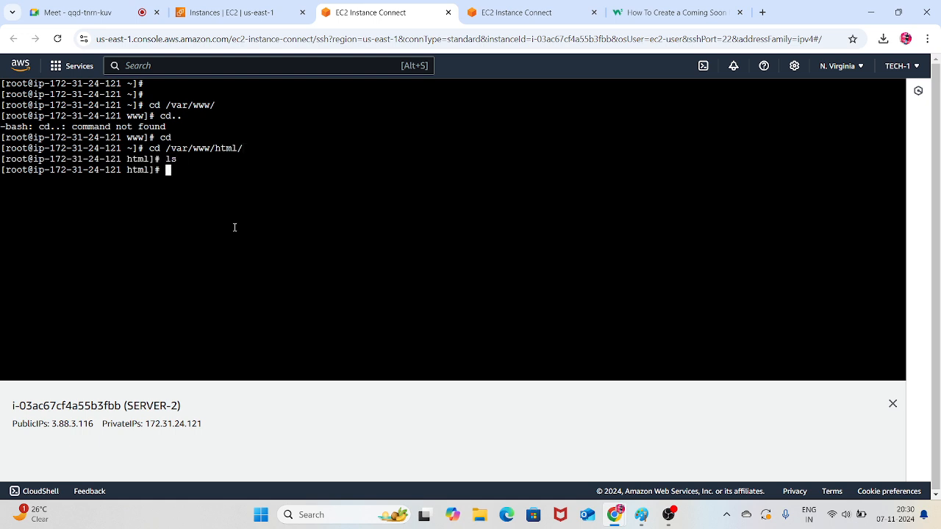
Create index.html in vim on SERVER-2 with the text "welcome to all aws elb-2", then save and quit with wq!
type("vim index.html")
key("Return")
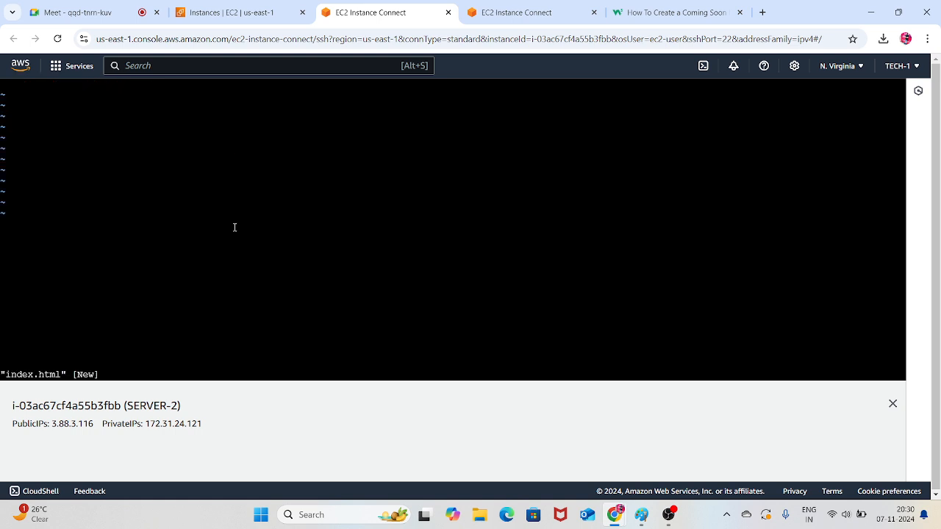
type("i")
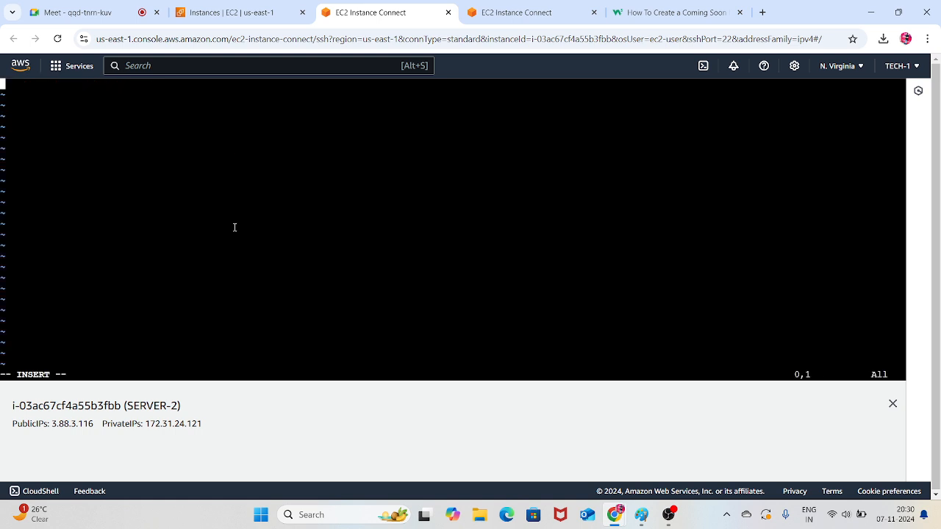
type("welcome to all a")
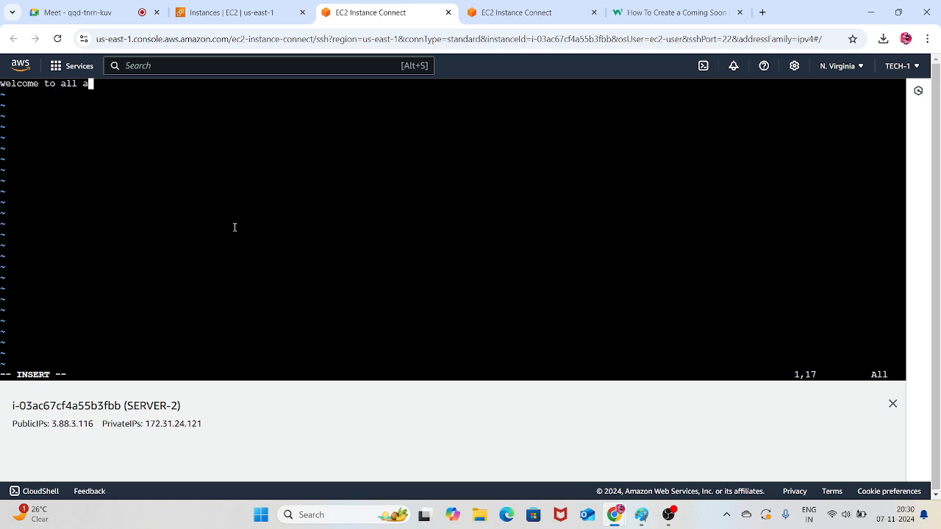
type("ws elb-2")
key("Escape")
key("shift+semicolon")
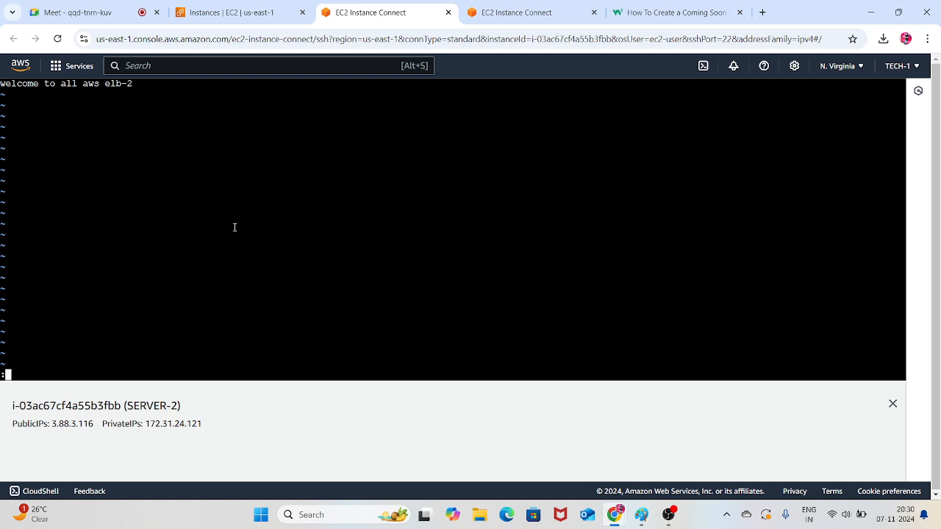
type("wq!")
key("Return")
key("Return")
key("Return")
key("Return")
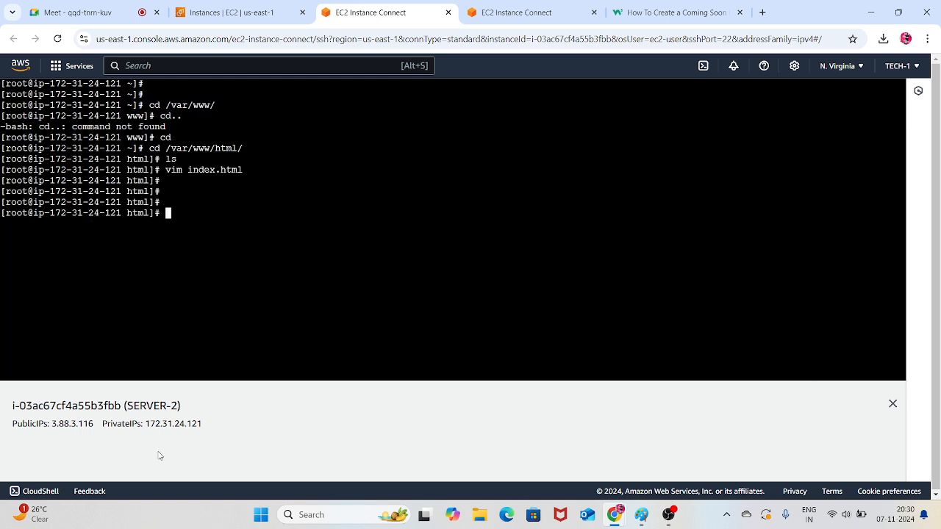
Load SERVER-2's public IP 3.88.3.116 in a new browser tab and refresh the page
left_click_drag(97, 424, 54, 425)
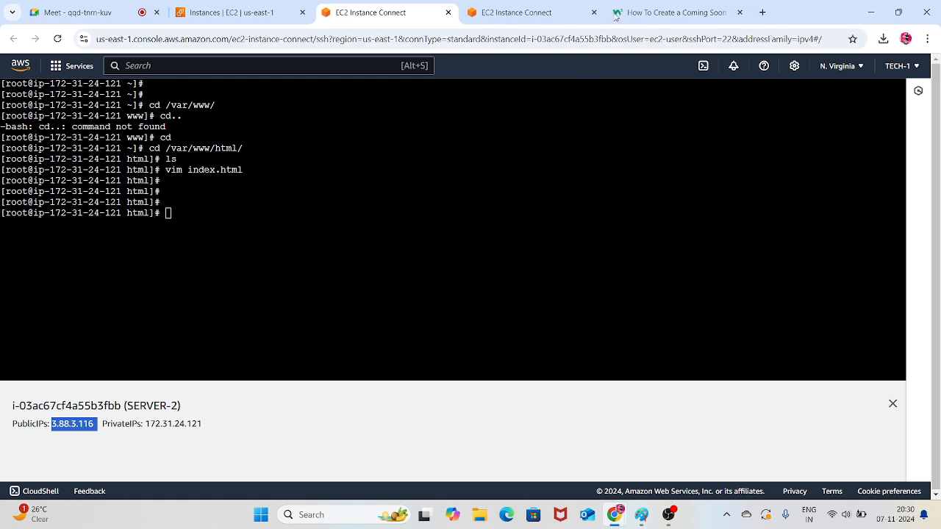
left_click(762, 12)
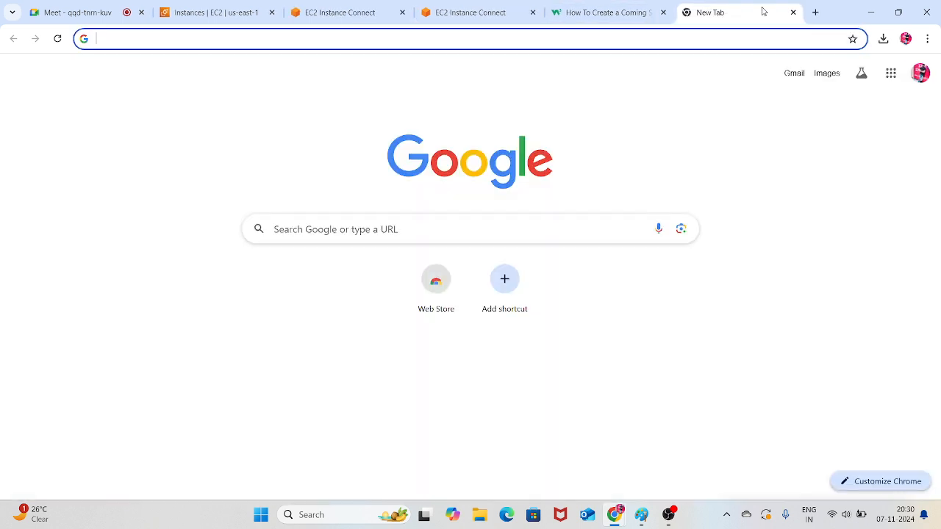
type("3.88.3.116")
key("Return")
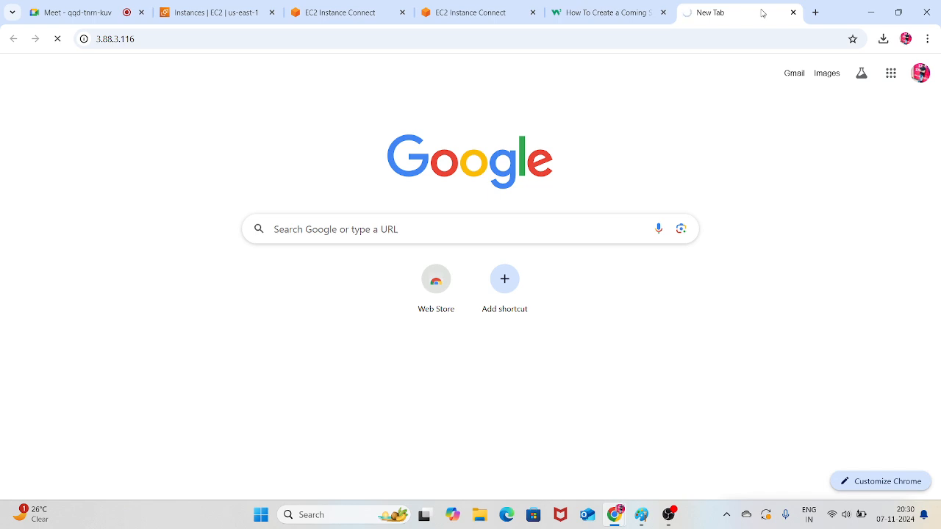
key("F5")
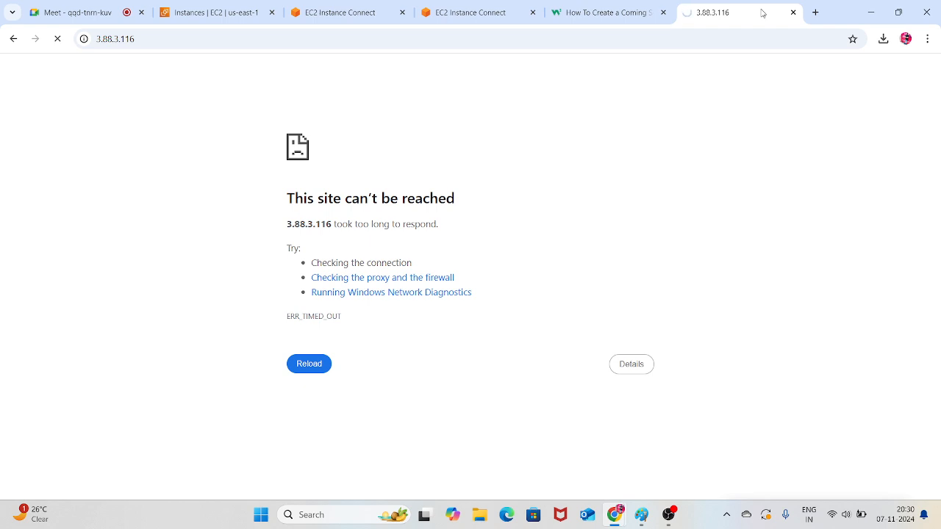
Open the instance details of SERVER-2 from the EC2 instances list and show its security details
left_click(609, 13)
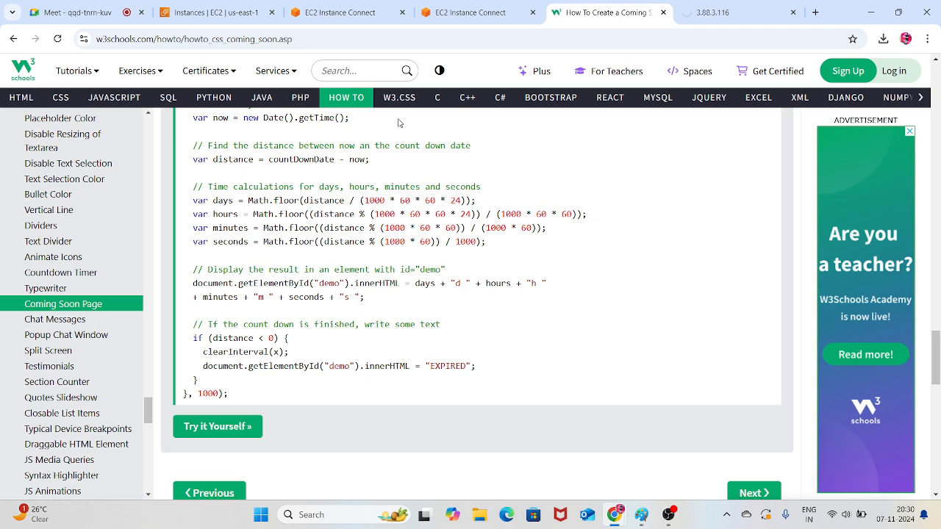
left_click(213, 12)
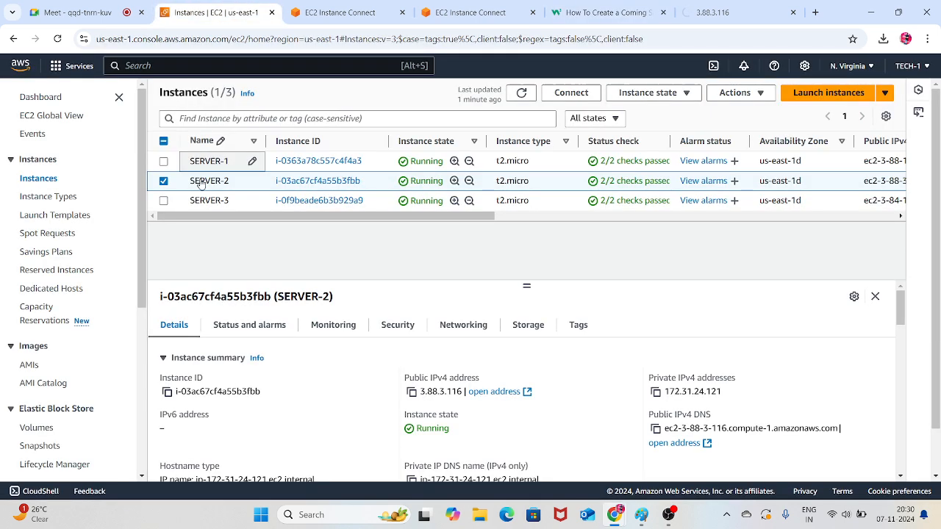
left_click(312, 181)
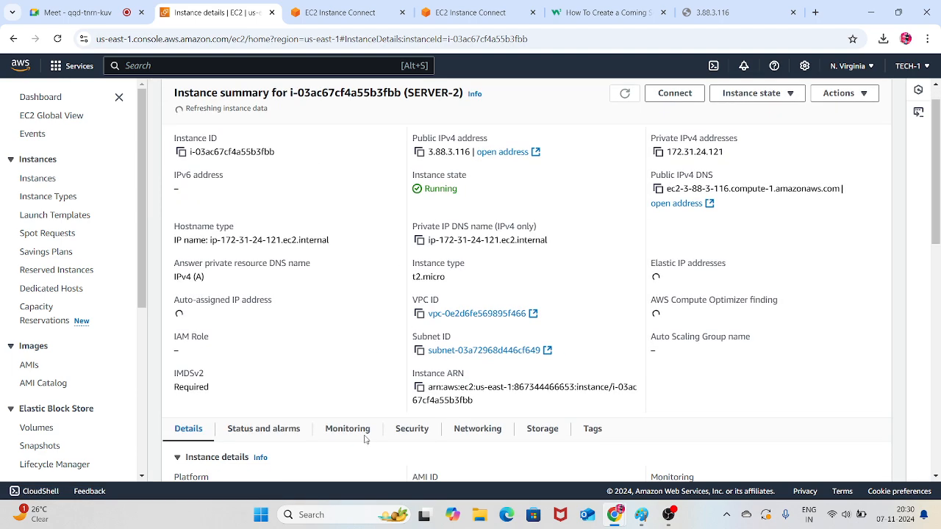
scroll(366, 439, "down", 9)
scroll(444, 338, "up", 8)
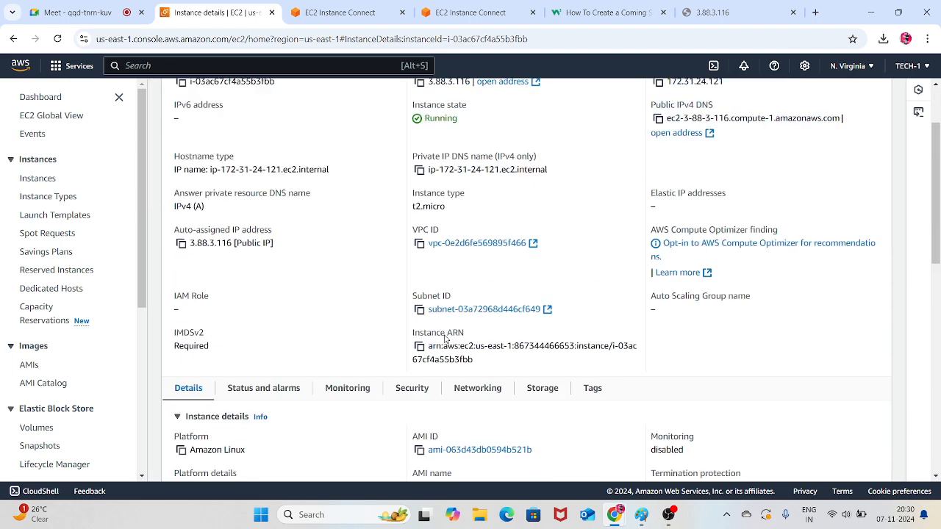
left_click(409, 408)
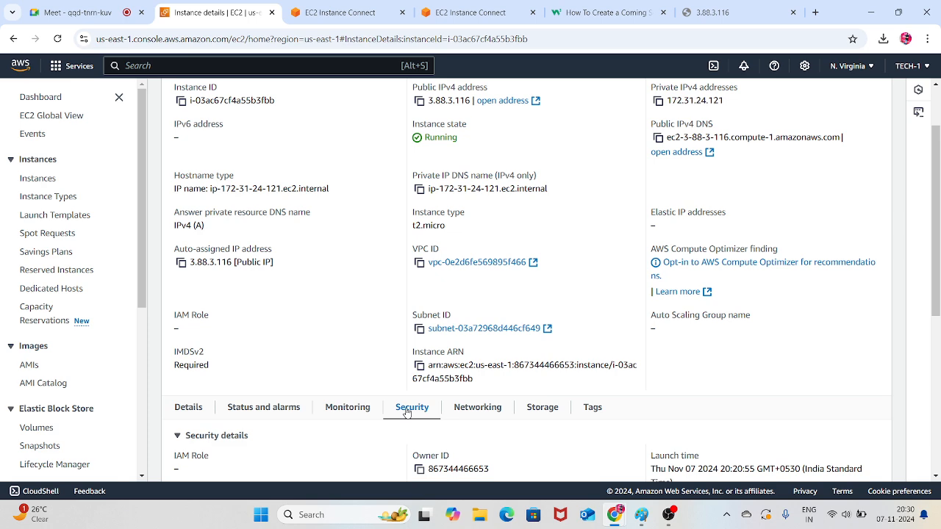
Review SERVER-2's inbound rules, then open its launch-wizard-1 security group for editing the inbound rules
scroll(466, 355, "down", 4)
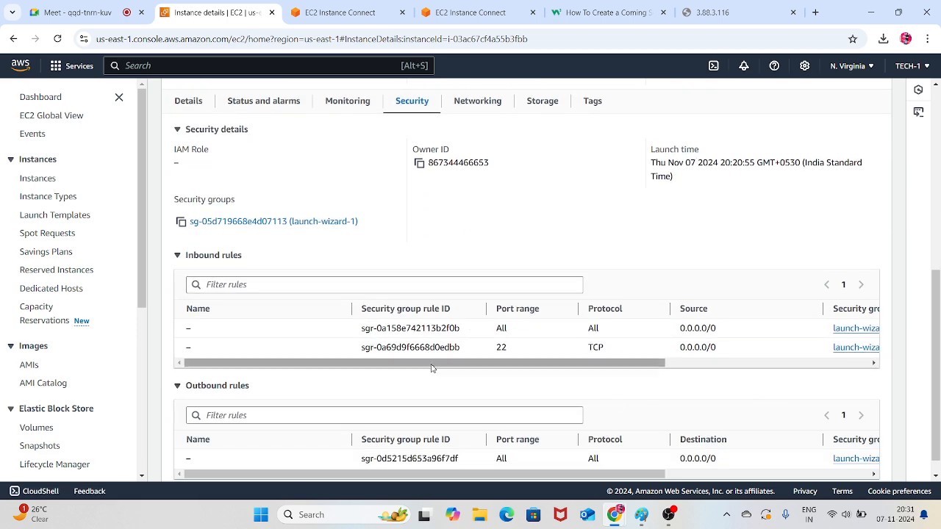
left_click_drag(476, 363, 638, 346)
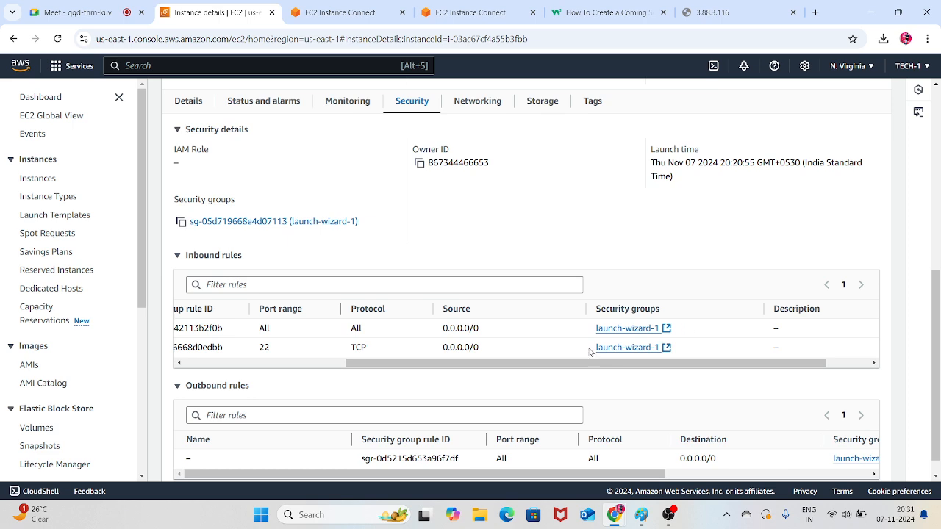
left_click_drag(466, 364, 305, 365)
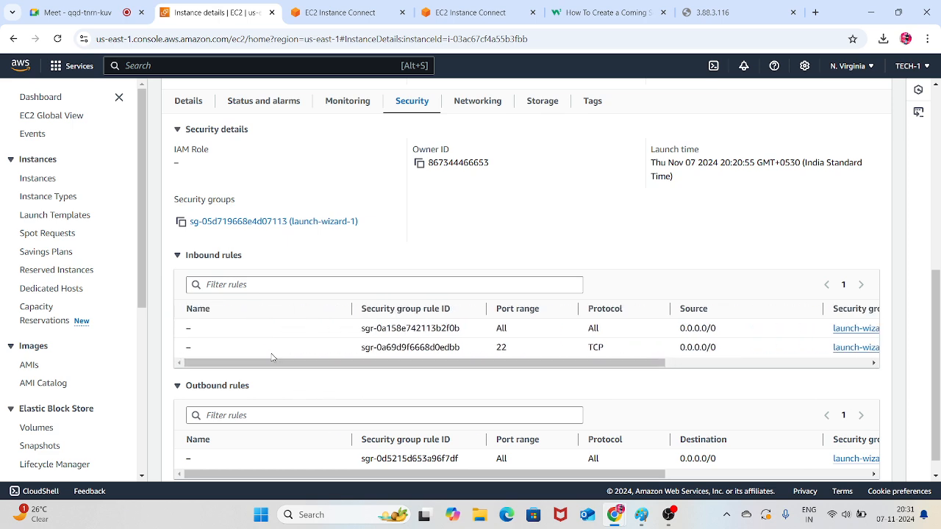
left_click(250, 223)
scroll(575, 313, "down", 3)
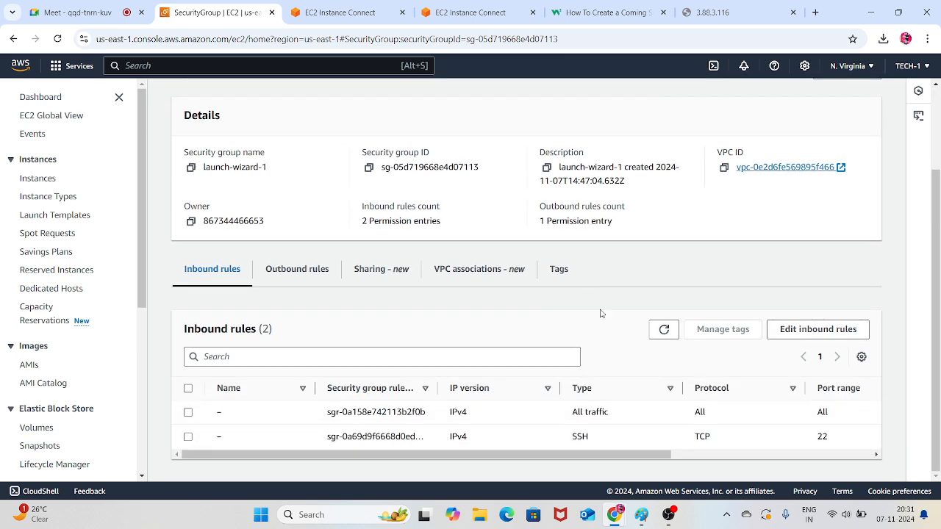
left_click(816, 329)
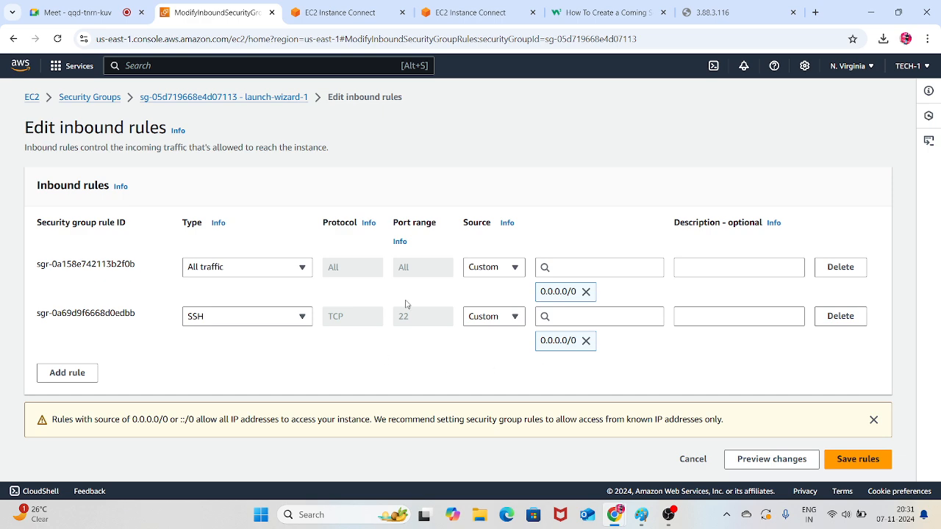
Try to save the existing All traffic rule with its source reselected as Anywhere-IPv4, 0.0.0.0/0
left_click(498, 272)
left_click(491, 307)
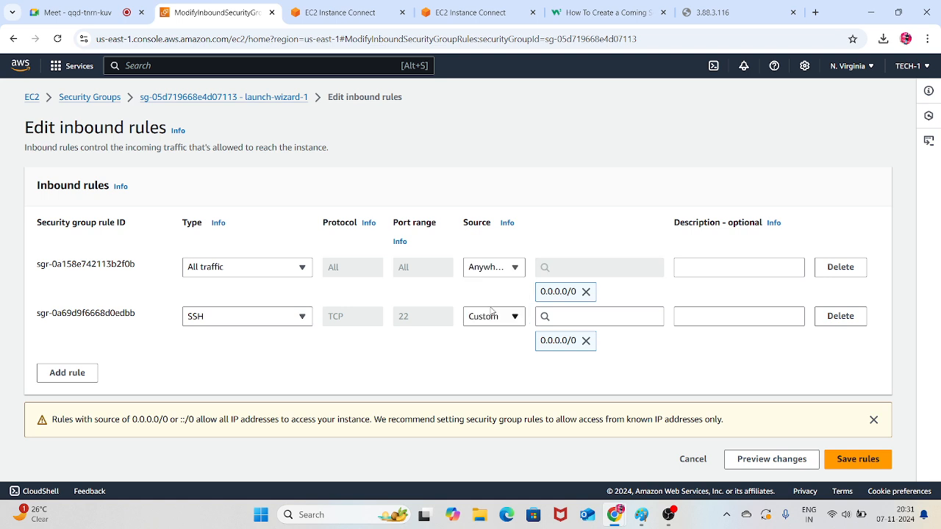
left_click(586, 292)
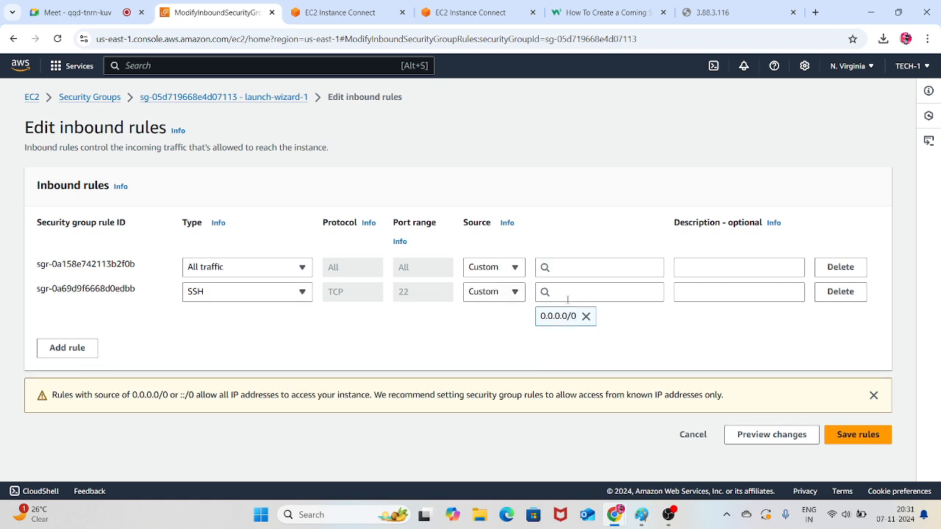
left_click(563, 270)
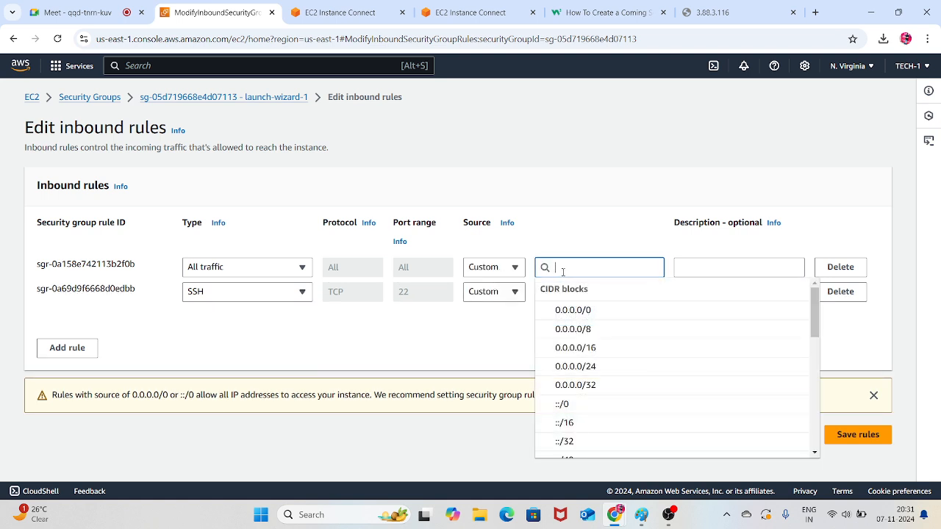
left_click(559, 309)
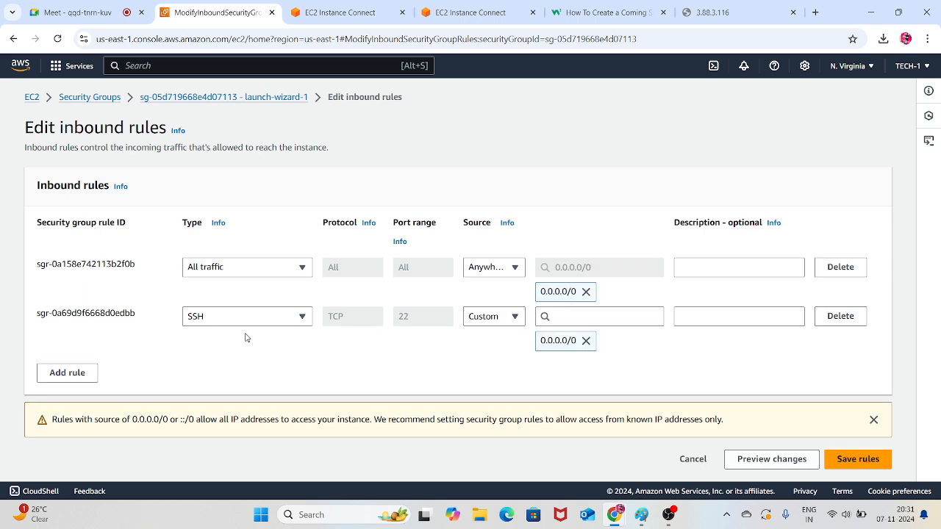
left_click(838, 458)
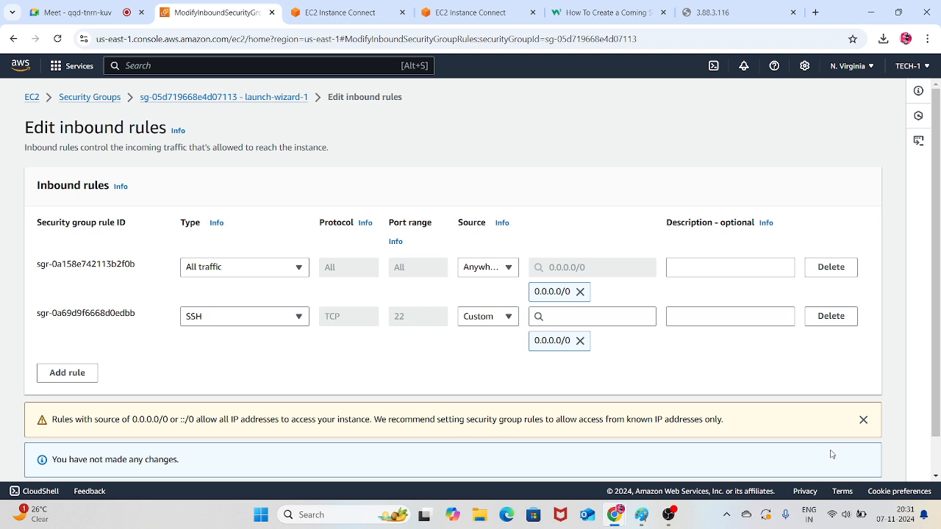
scroll(644, 382, "down", 1)
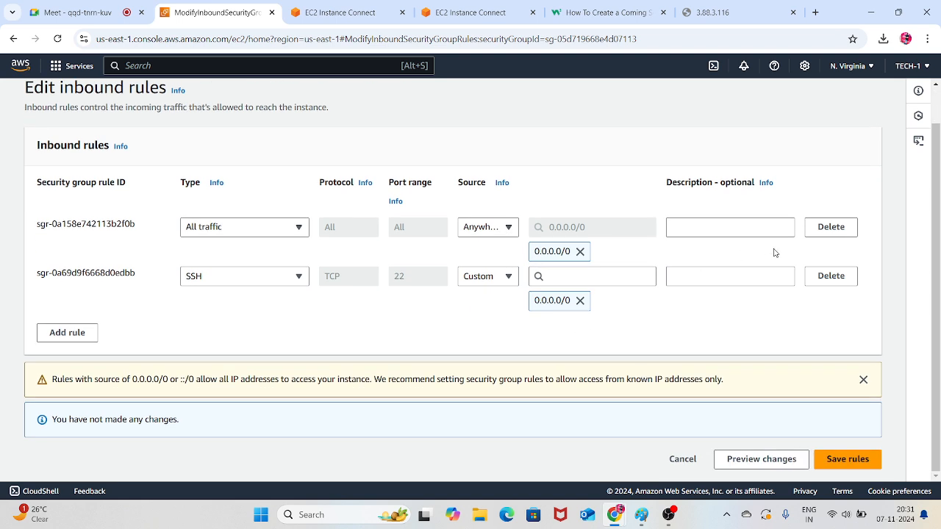
Replace the existing All traffic inbound rule with a new All traffic rule from Anywhere-IPv4 and save the rules
left_click(839, 230)
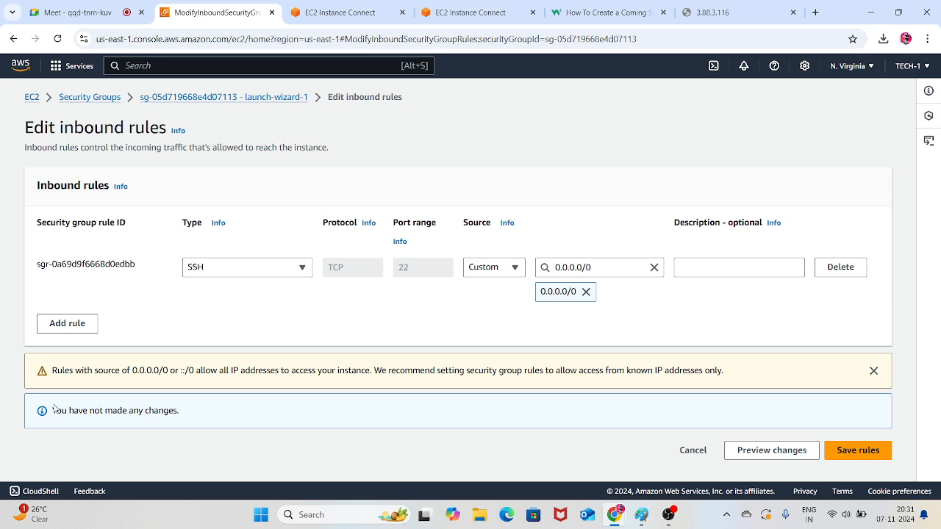
left_click(91, 328)
left_click(293, 316)
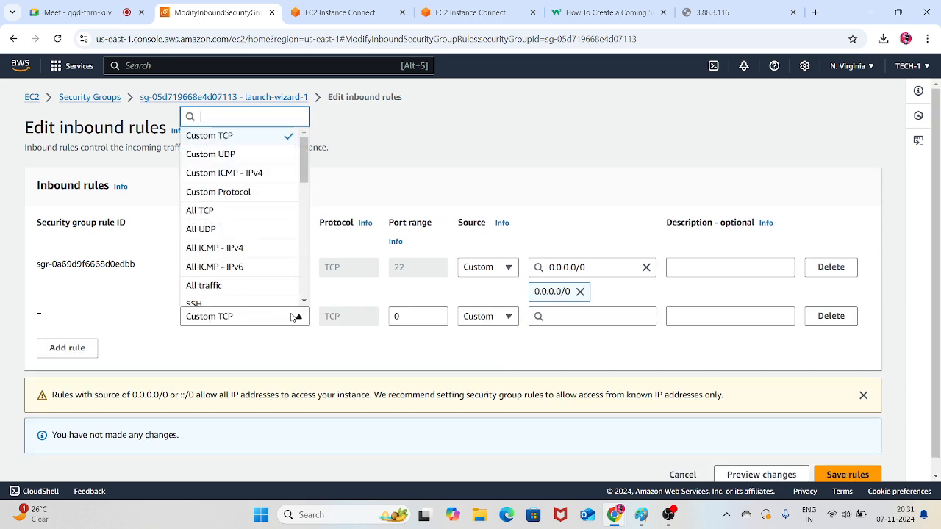
left_click(223, 287)
left_click(480, 328)
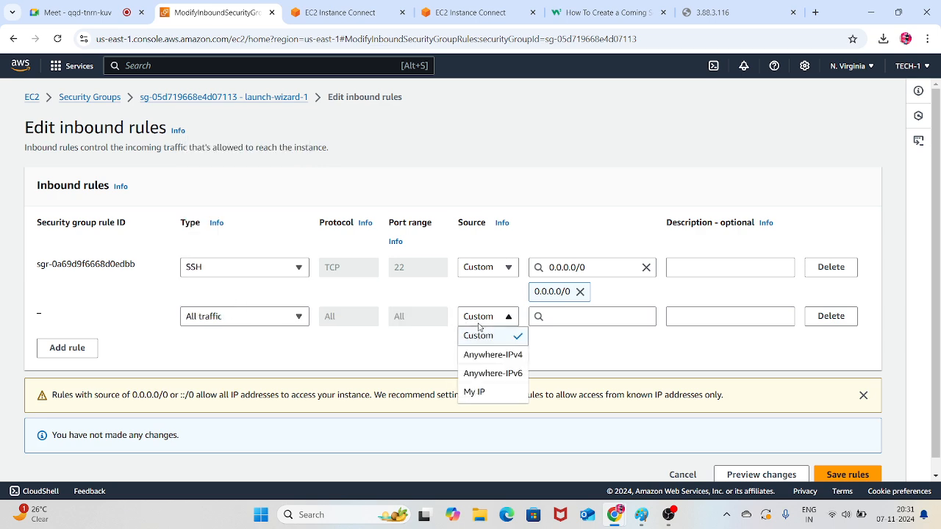
left_click(496, 356)
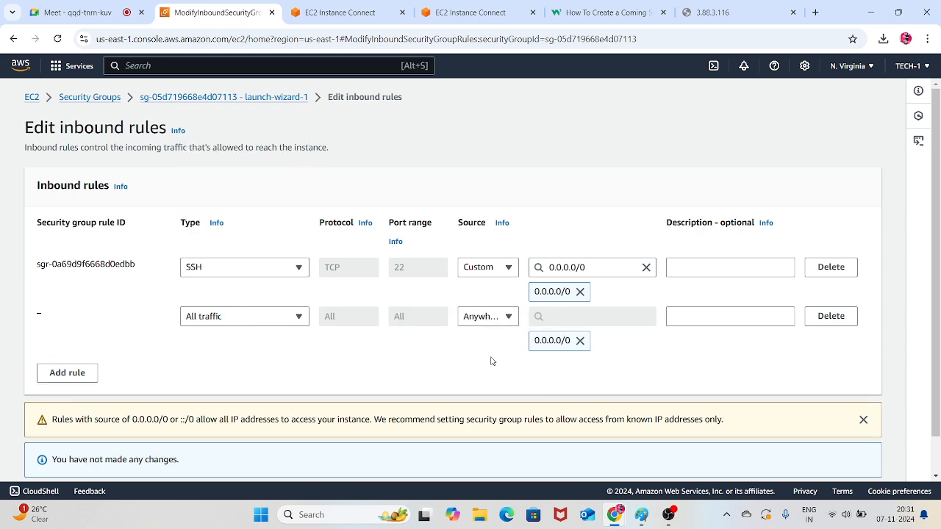
scroll(658, 313, "down", 1)
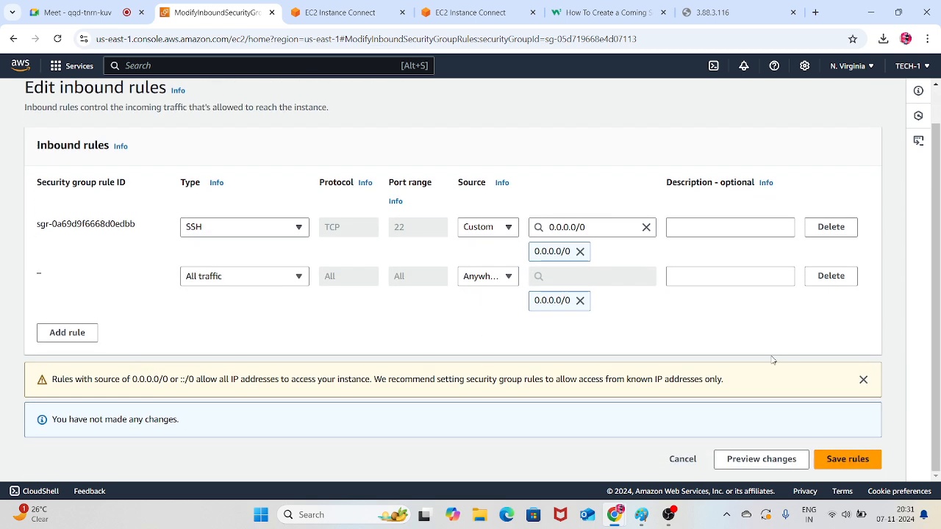
left_click(850, 460)
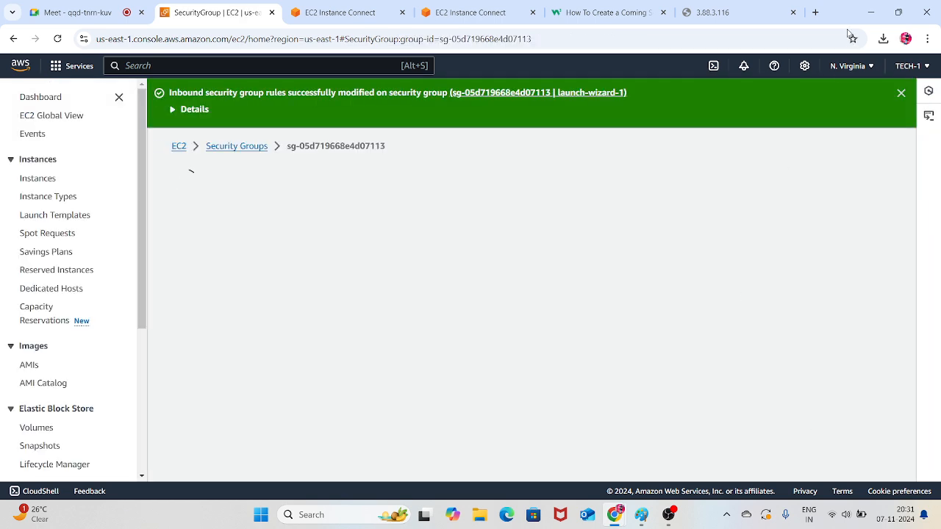
Reload SERVER-2's web page at 3.88.3.116 to check whether it can be reached
left_click(729, 6)
left_click(57, 39)
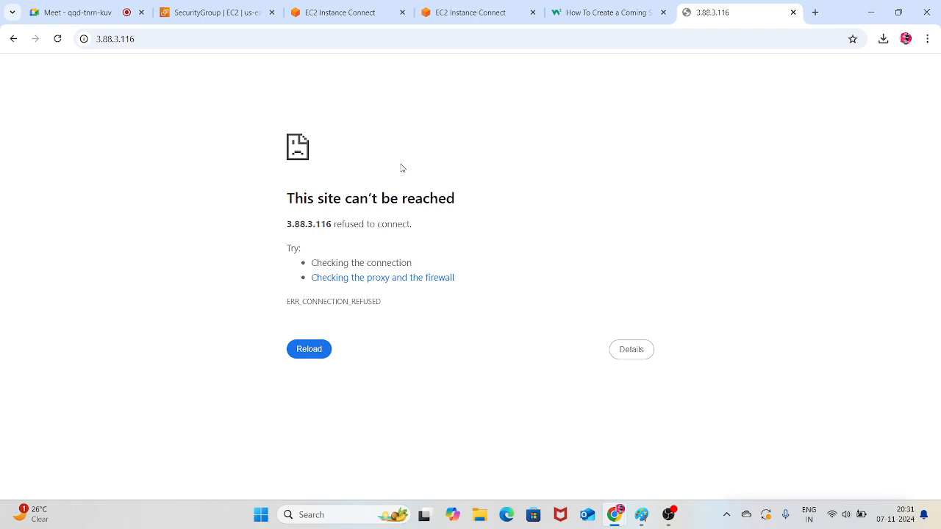
left_click(64, 41)
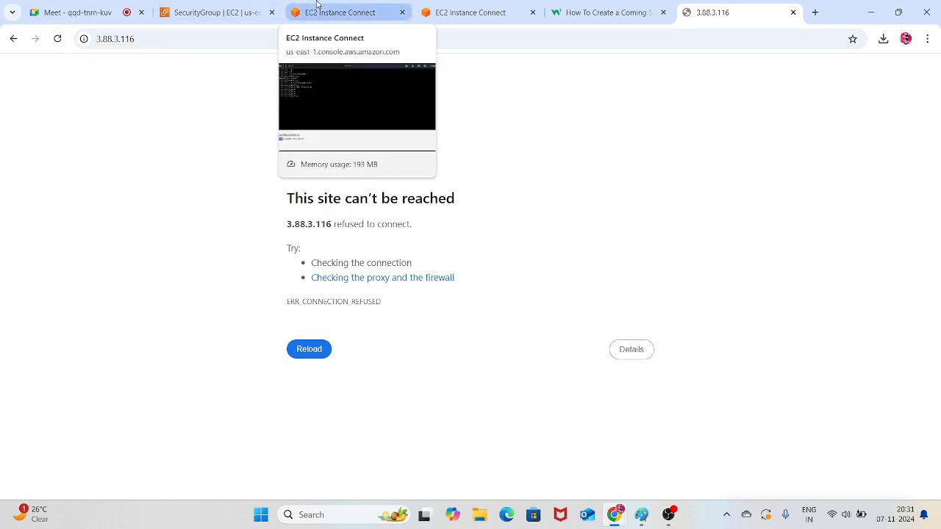
Clear SERVER-1's terminal and check the httpd service with systemctl status httpd
left_click(471, 12)
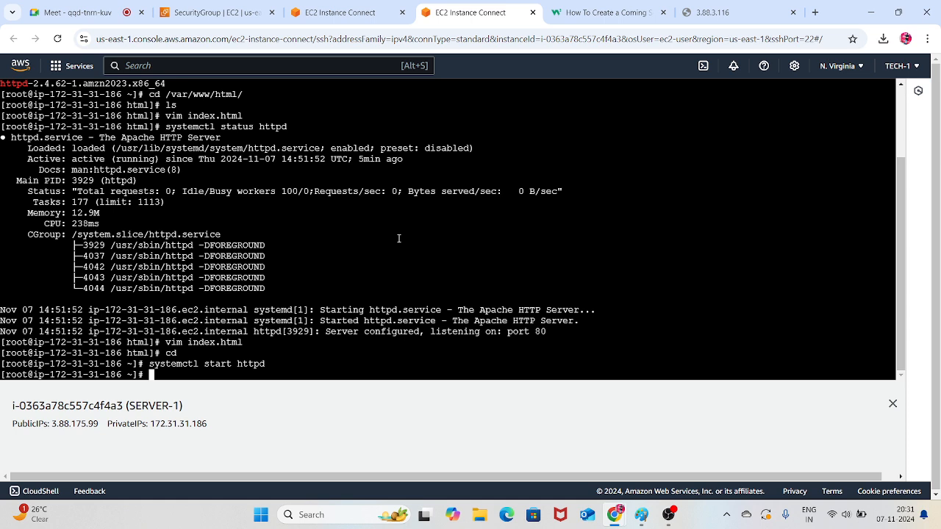
key("ctrl+l")
key("Return")
key("Return")
key("Return")
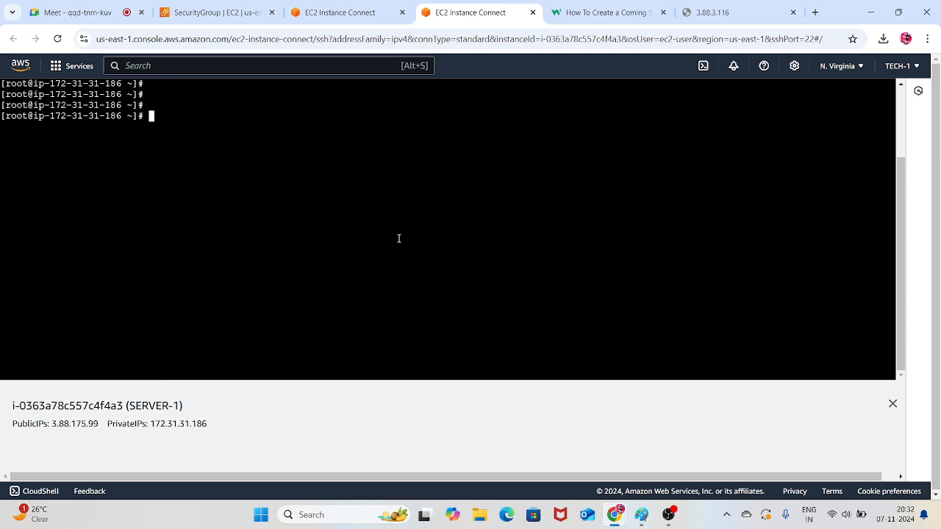
type("systemctl status httpd")
key("Return")
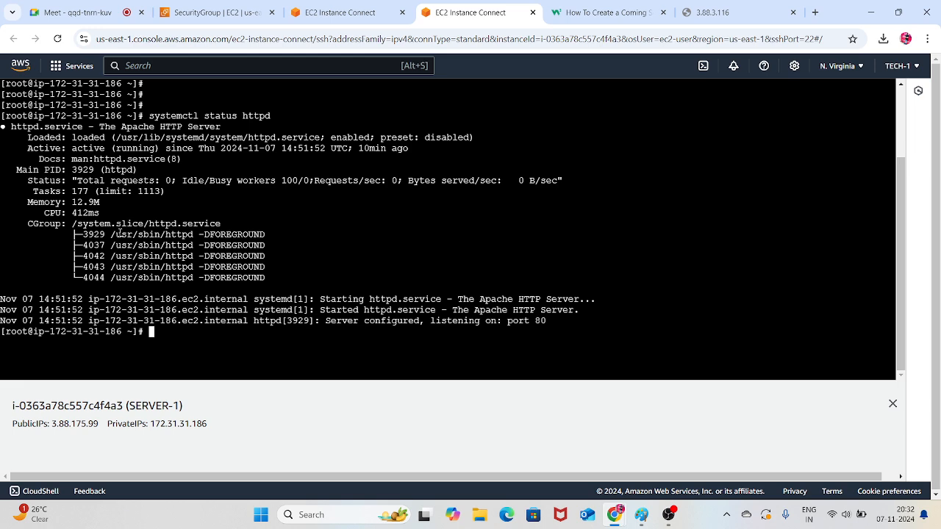
Add an HTTPS inbound rule from Anywhere-IPv4 to the launch-wizard-1 security group and save the rules
left_click(341, 6)
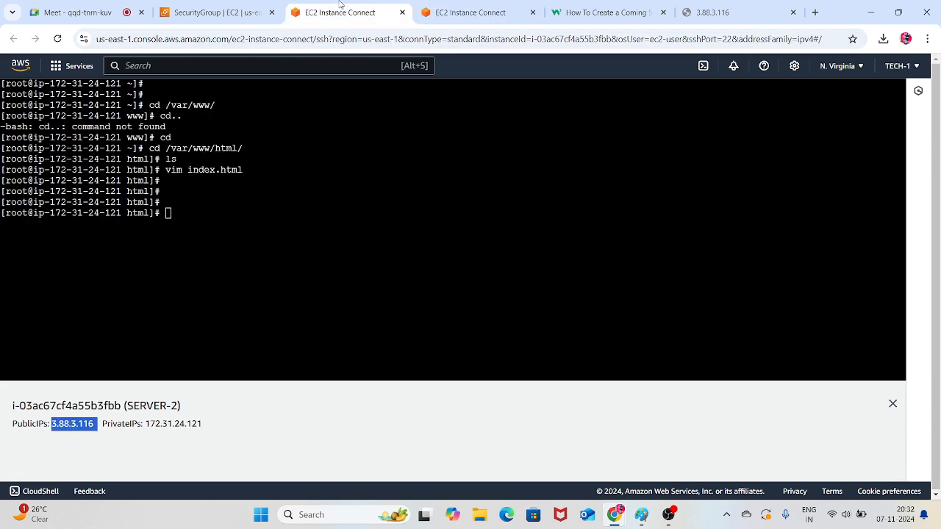
left_click(239, 6)
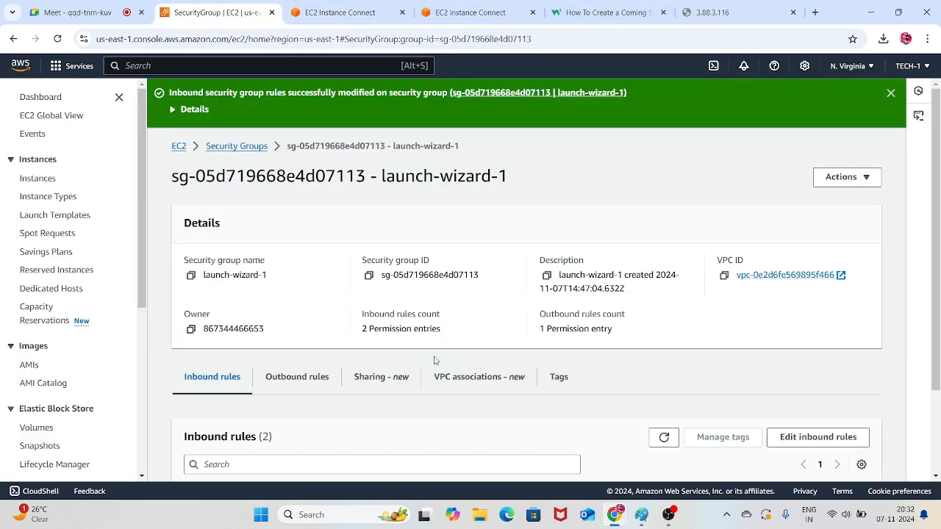
scroll(434, 360, "down", 3)
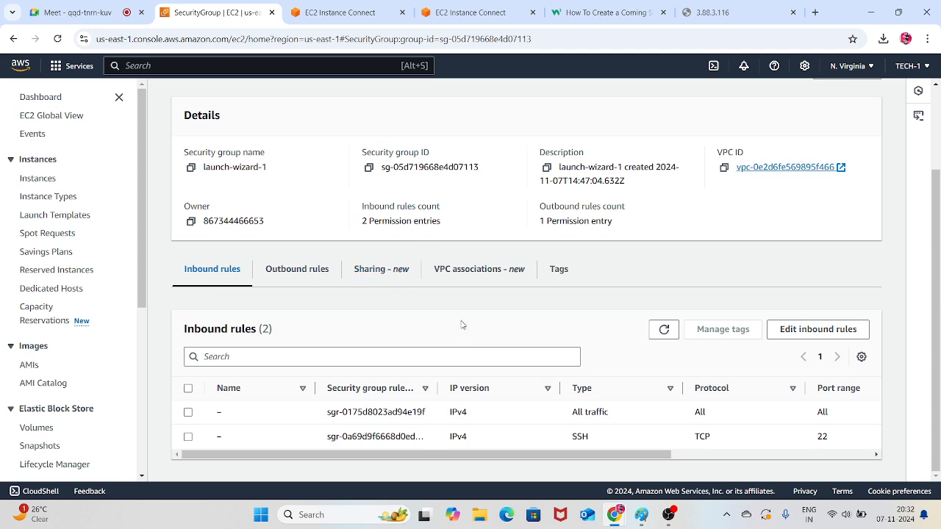
left_click(818, 329)
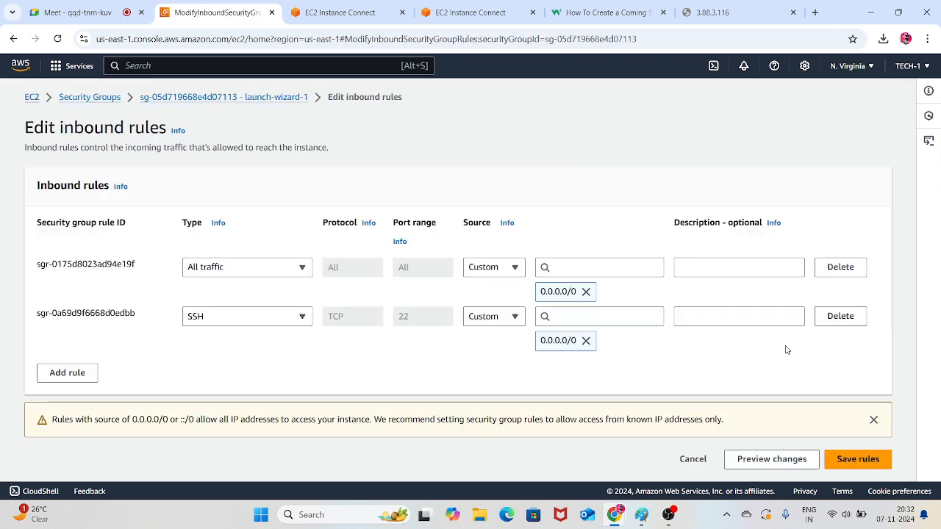
left_click(71, 379)
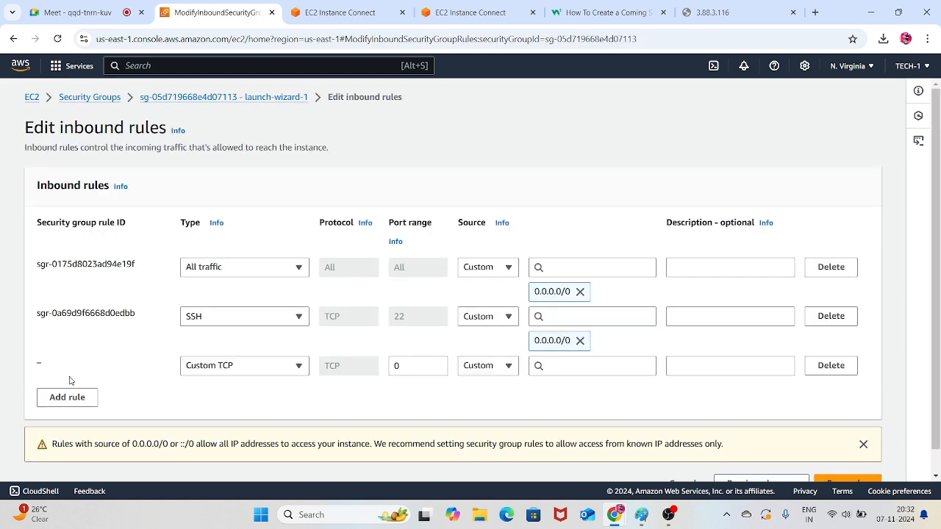
left_click(275, 366)
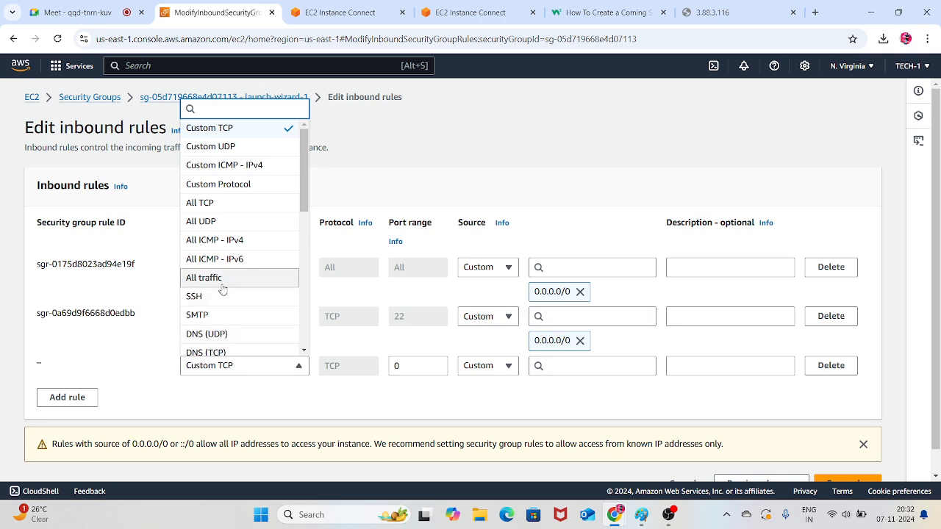
scroll(220, 243, "down", 3)
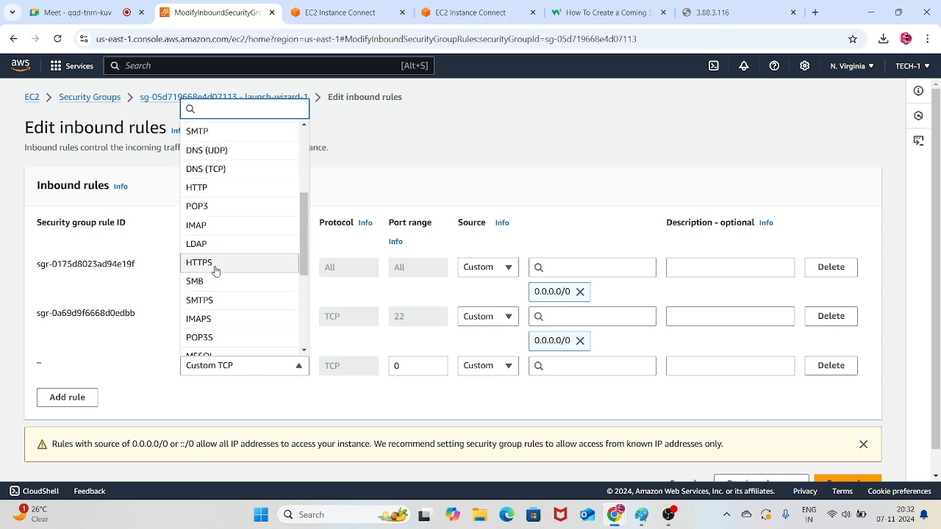
left_click(216, 271)
left_click(490, 370)
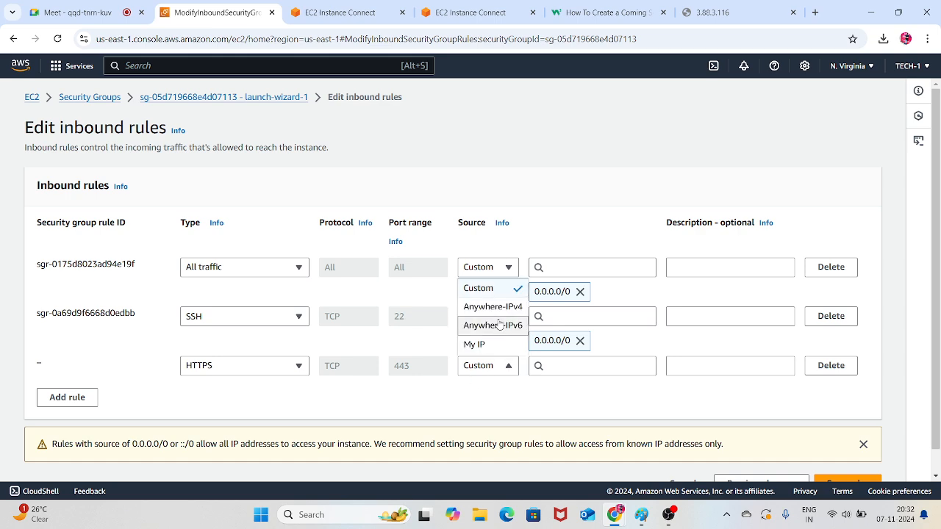
left_click(493, 307)
scroll(809, 441, "down", 1)
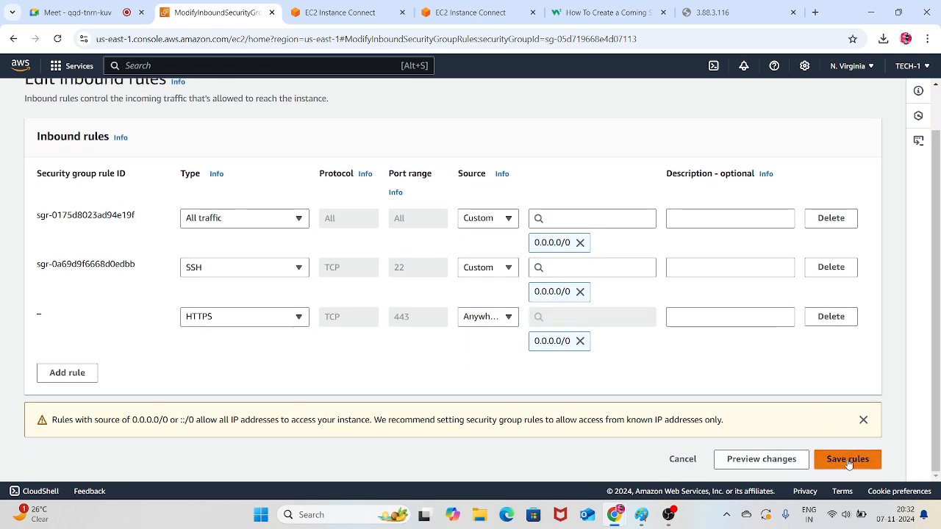
left_click(847, 459)
Reload the page at 3.88.3.116, then review the inbound rules of the launch-wizard-1 security group
left_click(710, 12)
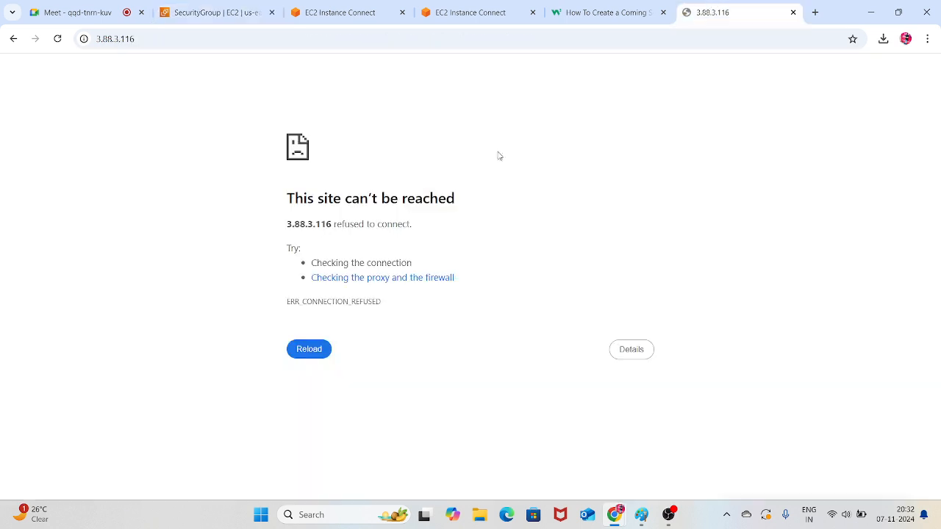
left_click(58, 39)
left_click(478, 8)
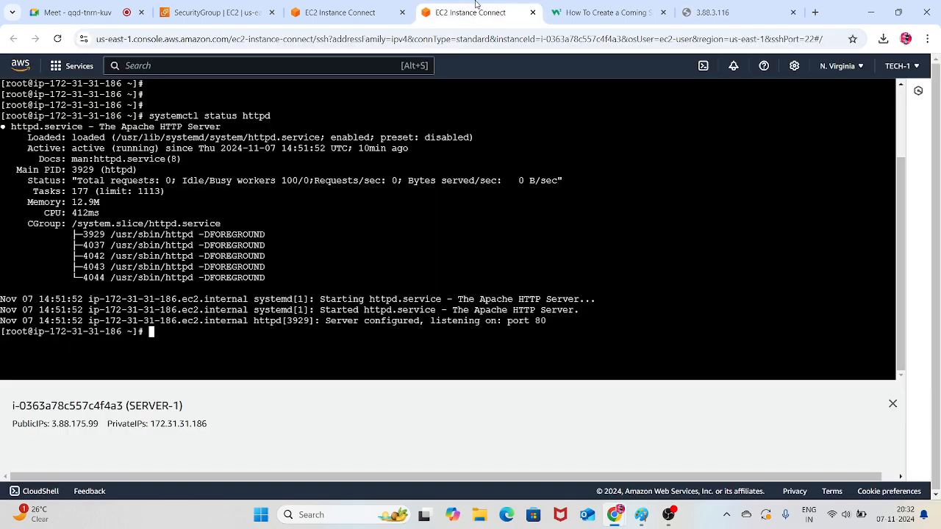
left_click(214, 12)
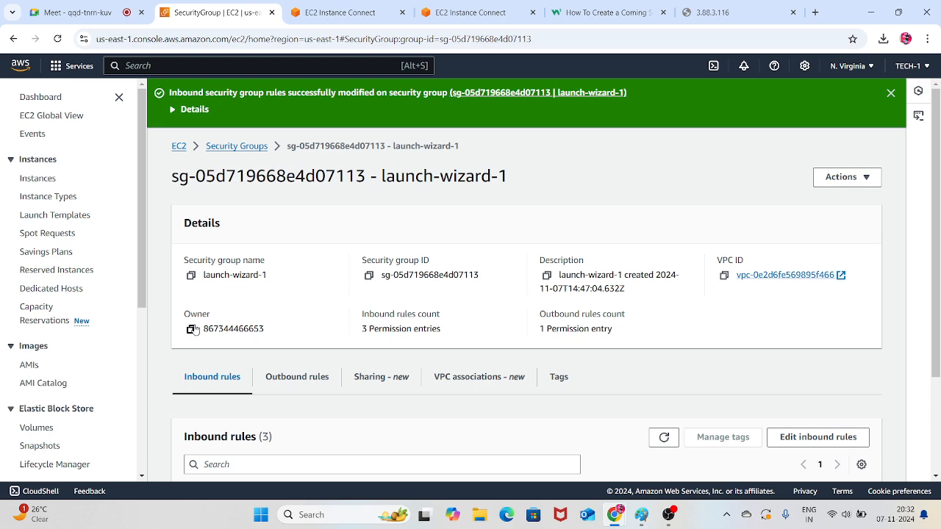
scroll(419, 296, "down", 2)
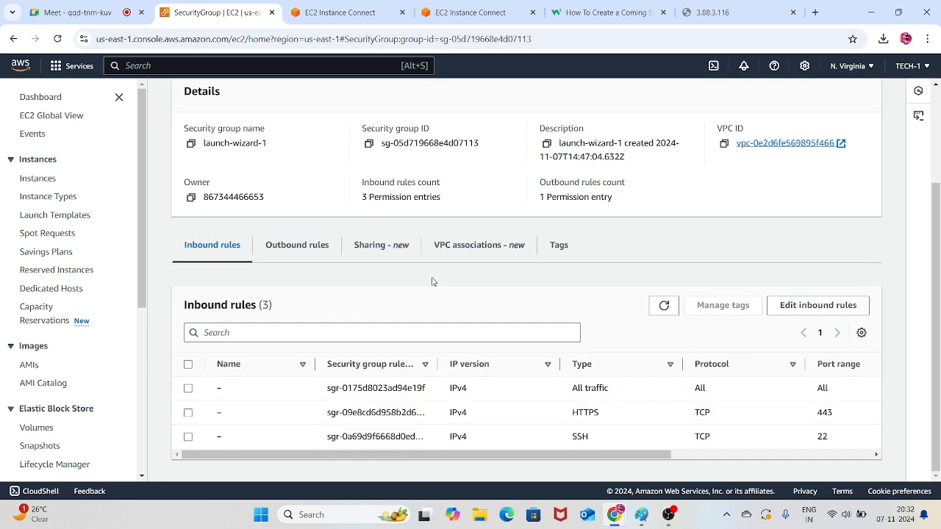
Reopen the launch-wizard-1 security group from the security groups list and review its inbound rules
scroll(434, 282, "up", 2)
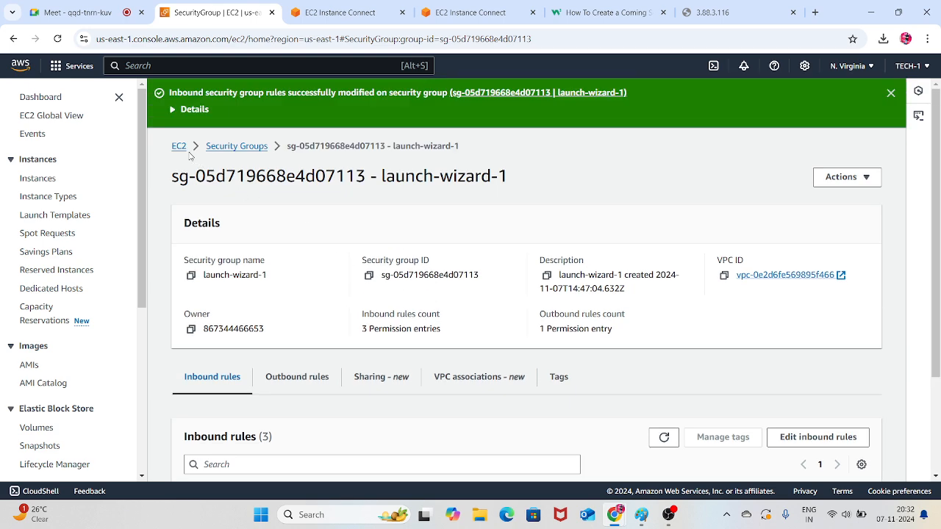
left_click(226, 147)
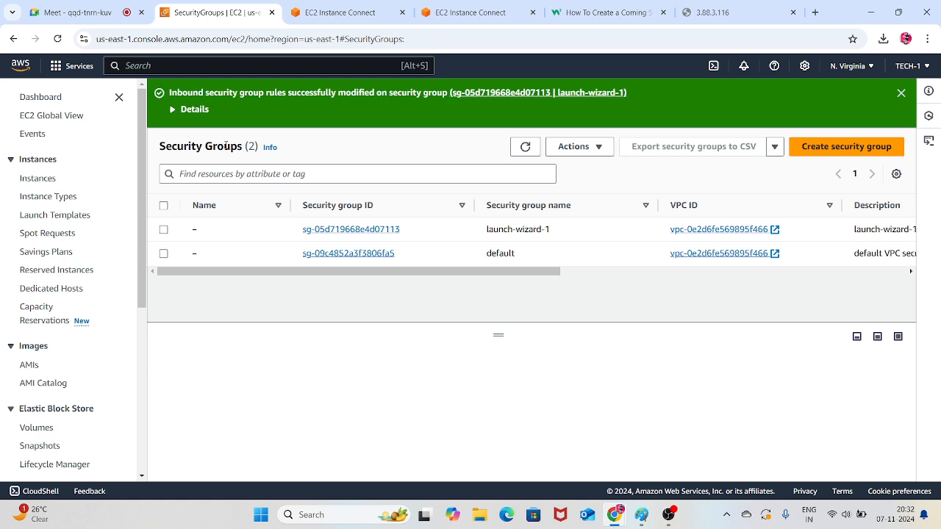
left_click(395, 229)
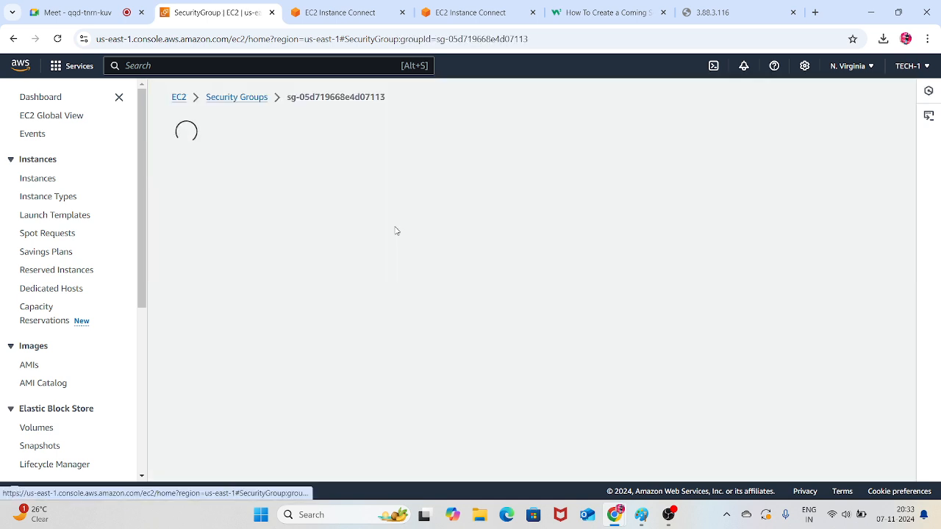
scroll(437, 232, "down", 1)
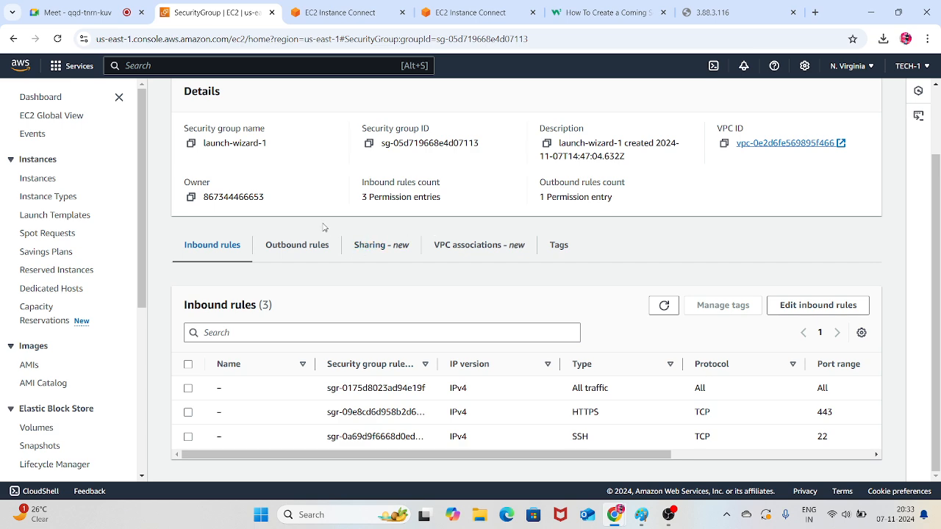
Start creating a new security group with mysg as both its name and description, keeping the preselected VPC
left_click(50, 100)
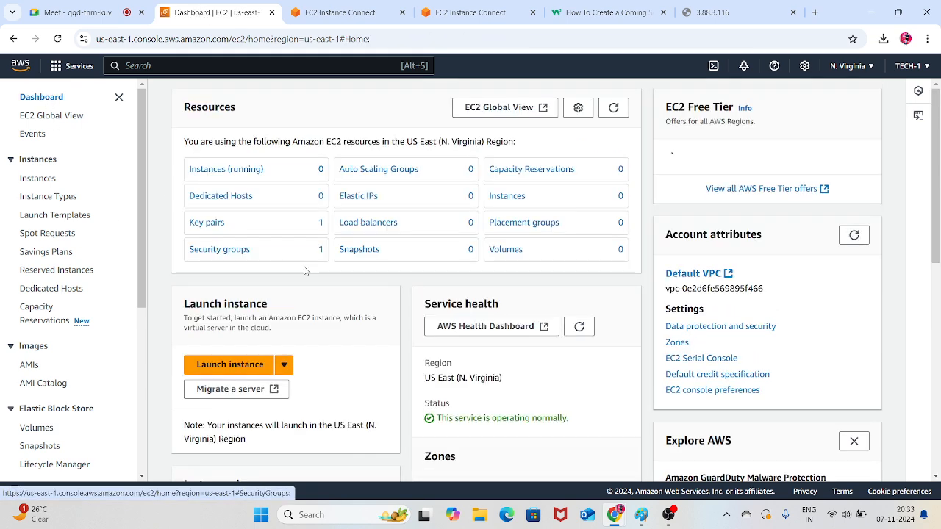
left_click(219, 250)
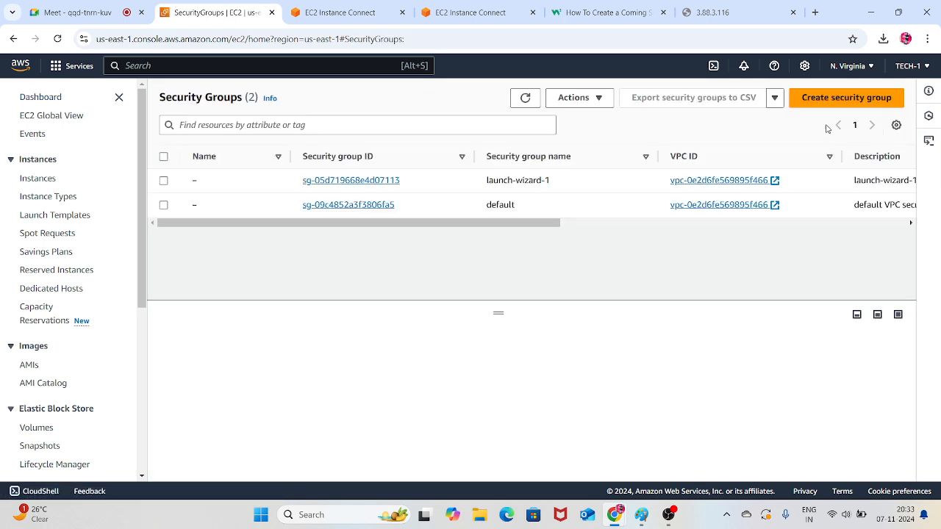
left_click(838, 100)
scroll(305, 246, "down", 5)
scroll(278, 264, "up", 3)
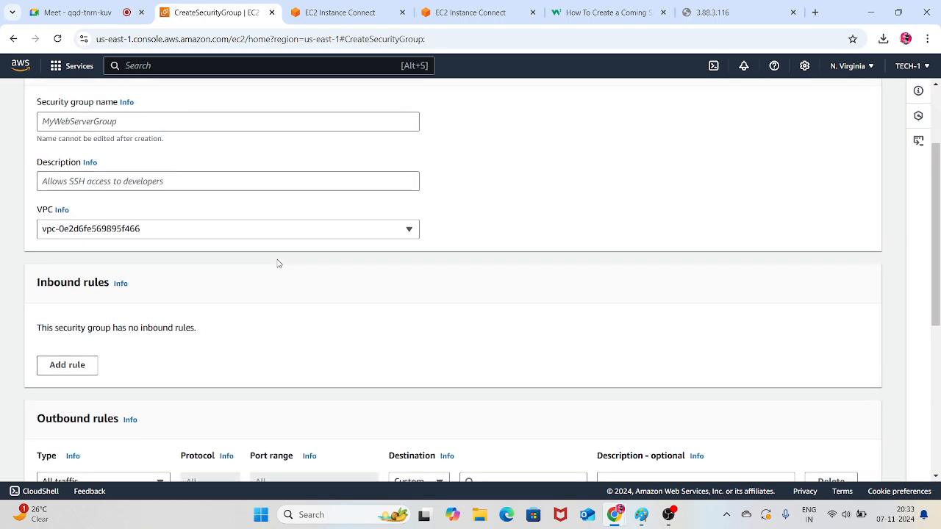
left_click(126, 123)
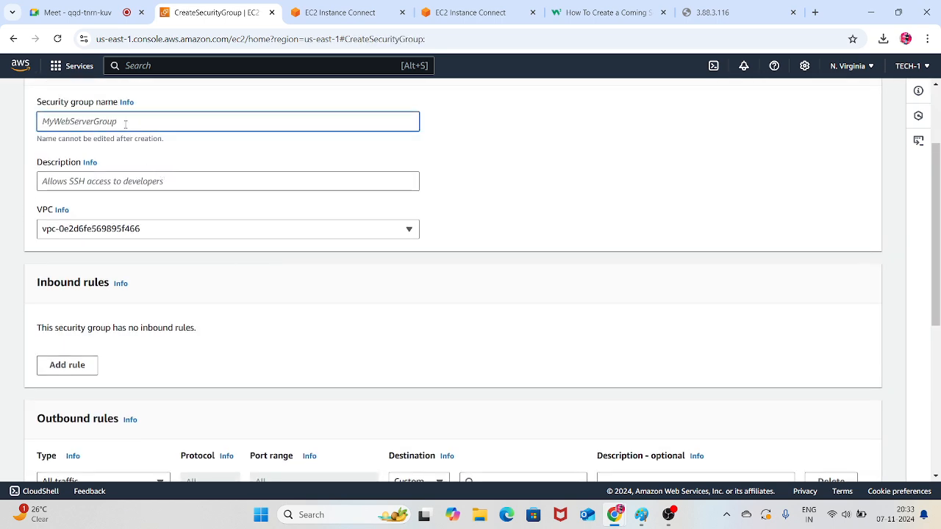
type("mysg")
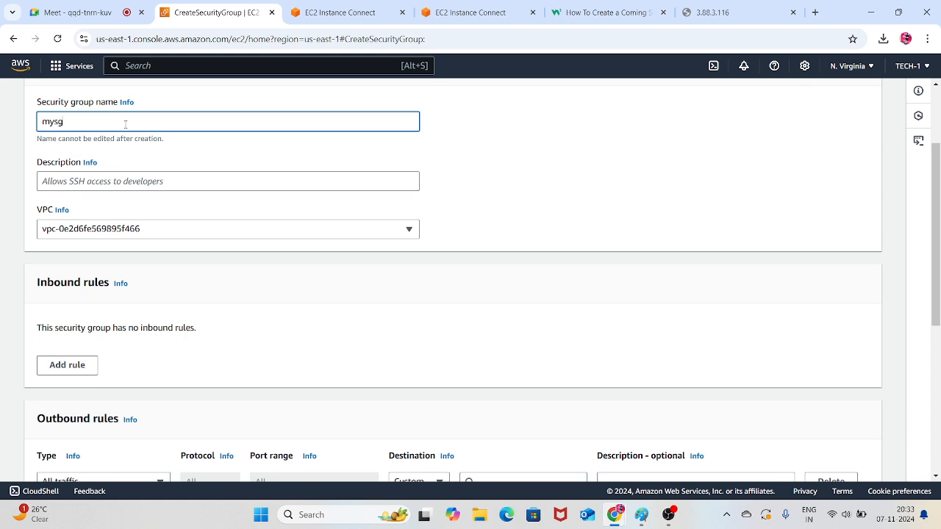
left_click(109, 184)
type("mysg")
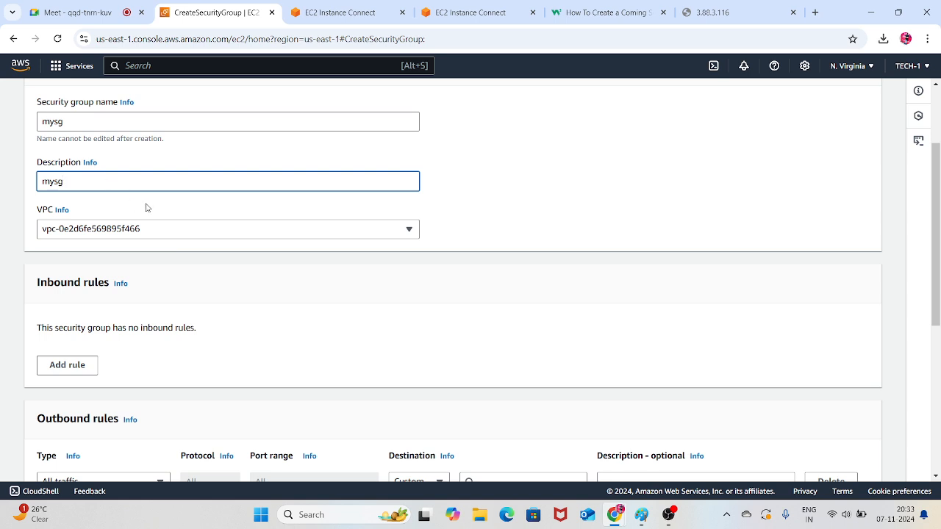
left_click(220, 232)
left_click(220, 232)
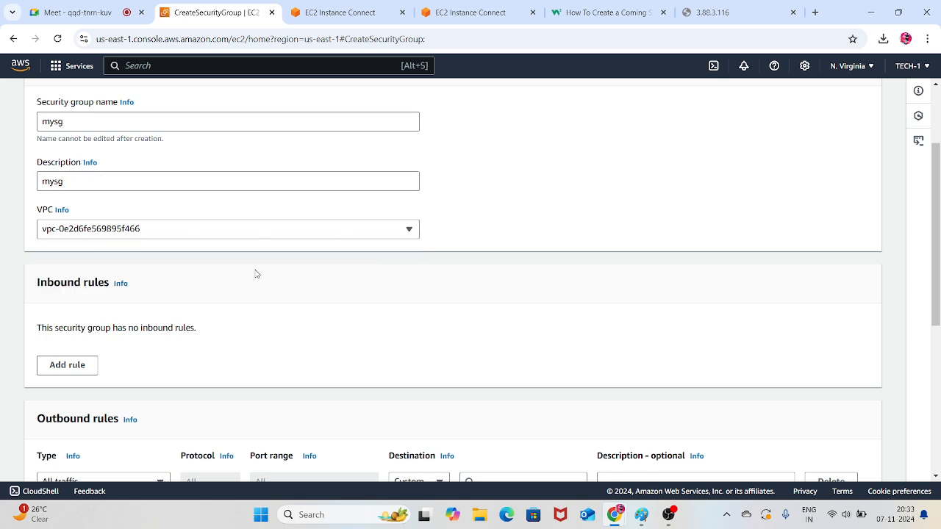
Add an inbound rule allowing All traffic from Anywhere-IPv4 and create the mysg security group
left_click(90, 367)
left_click(163, 346)
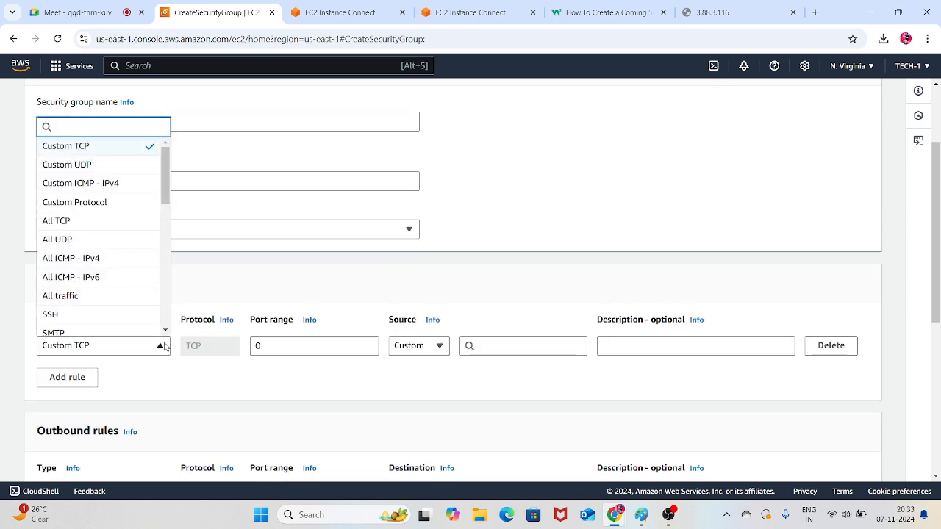
left_click(80, 297)
left_click(419, 345)
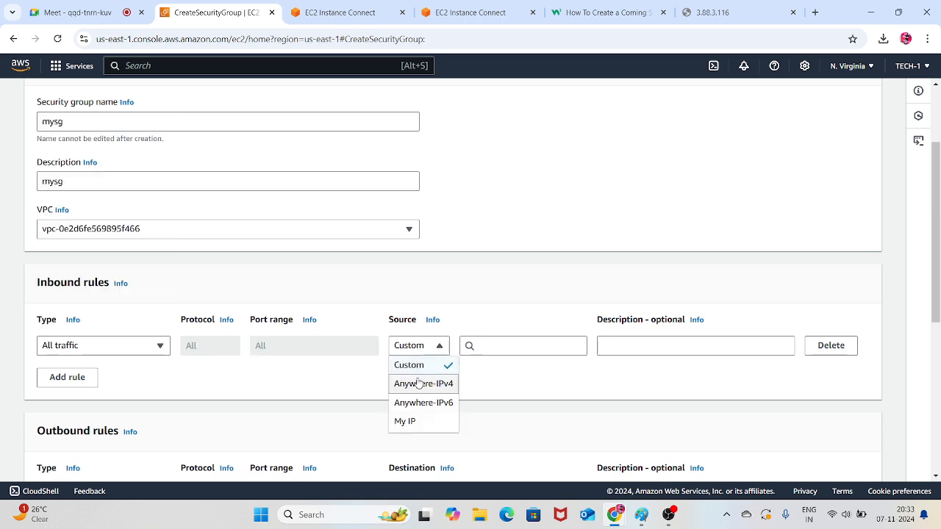
left_click(422, 384)
scroll(527, 326, "down", 3)
scroll(769, 387, "down", 3)
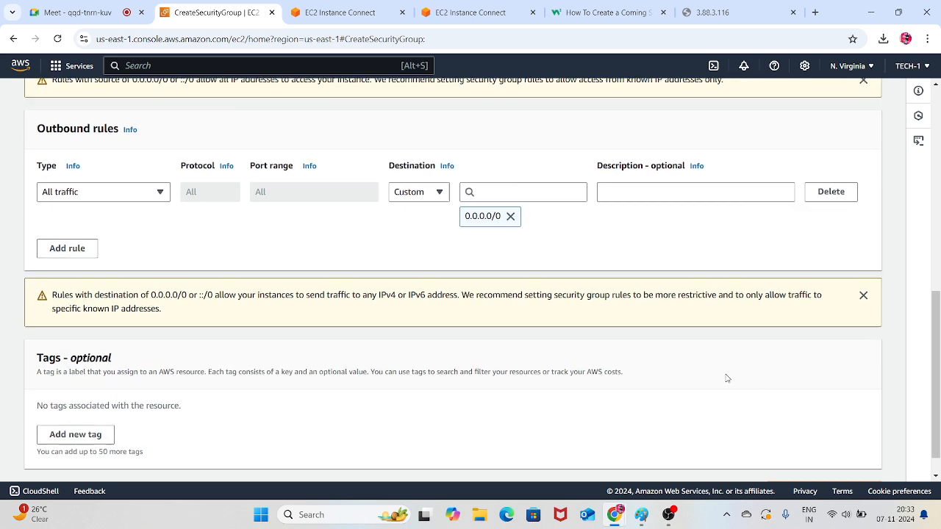
left_click(859, 459)
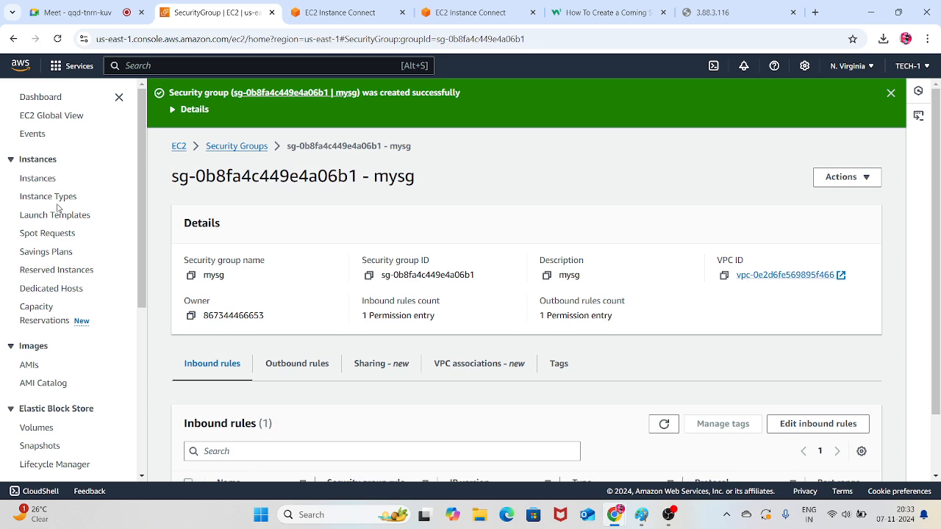
Begin launching a new EC2 instance named server-4 and choose the SERVER key pair for login
left_click(43, 184)
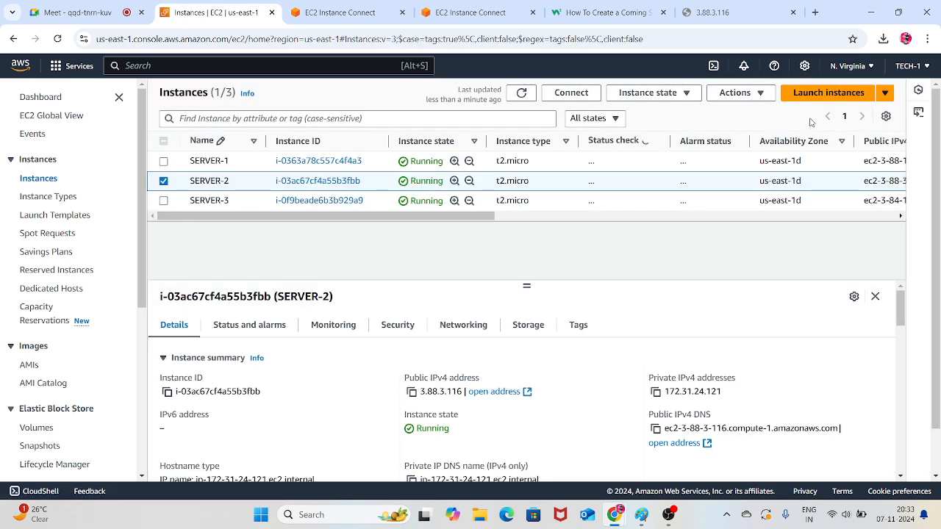
left_click(820, 96)
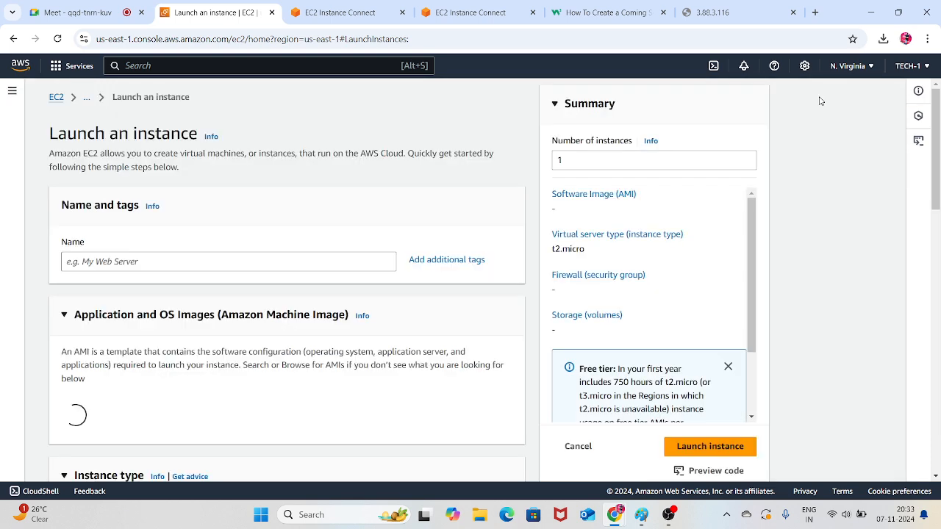
left_click(311, 264)
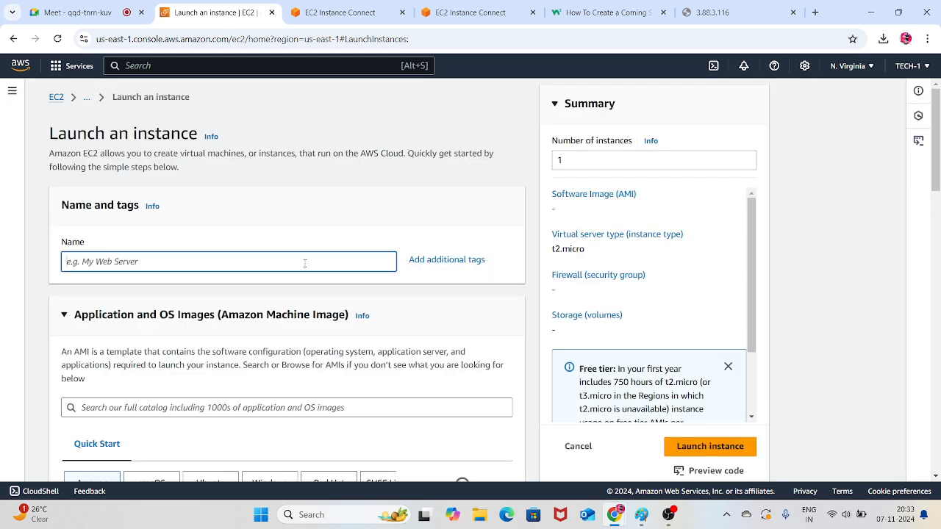
type("server")
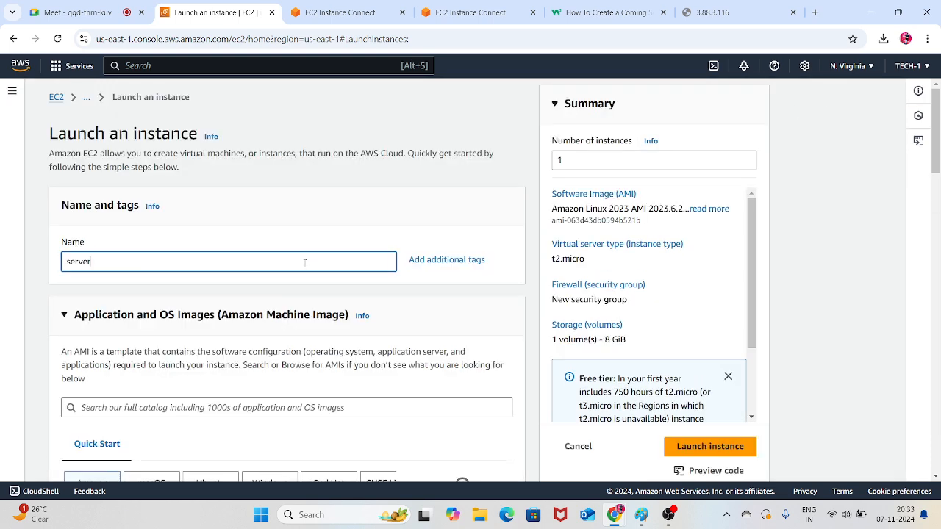
type("-4")
scroll(309, 259, "down", 10)
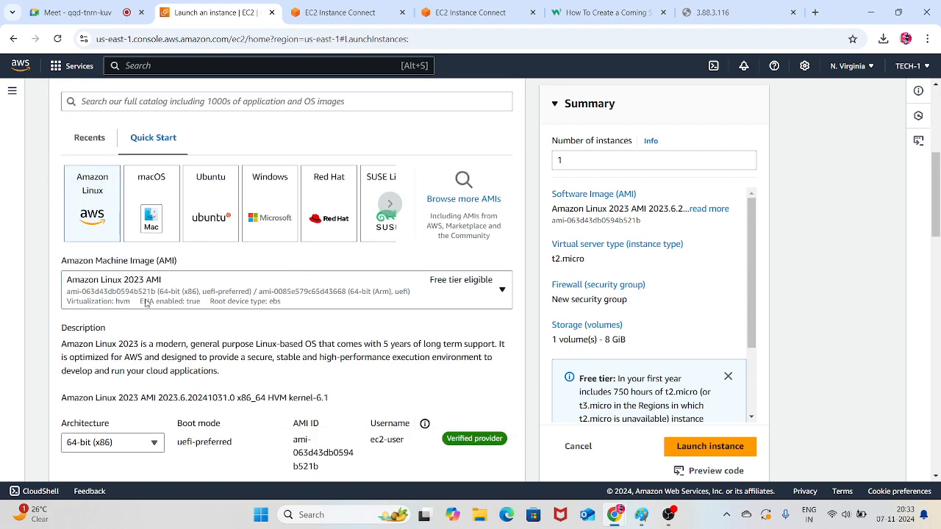
left_click(233, 387)
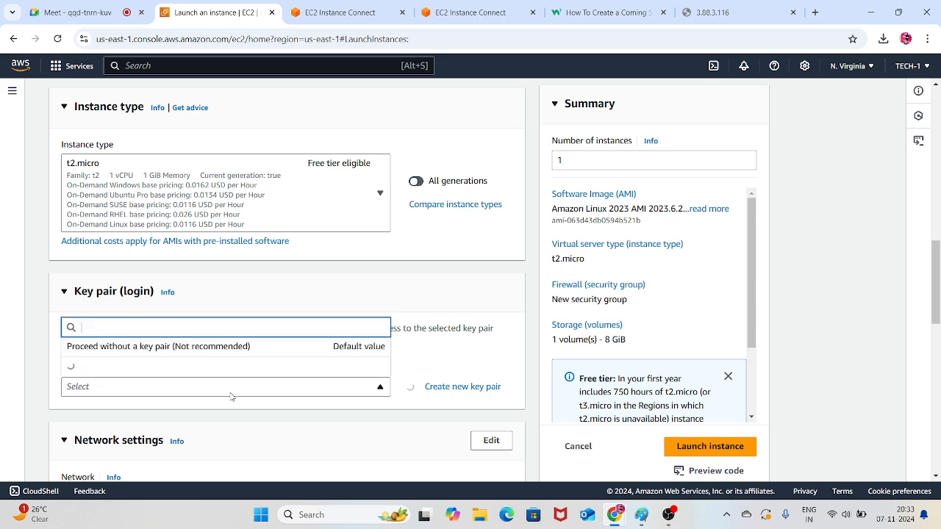
left_click(114, 334)
scroll(186, 303, "down", 3)
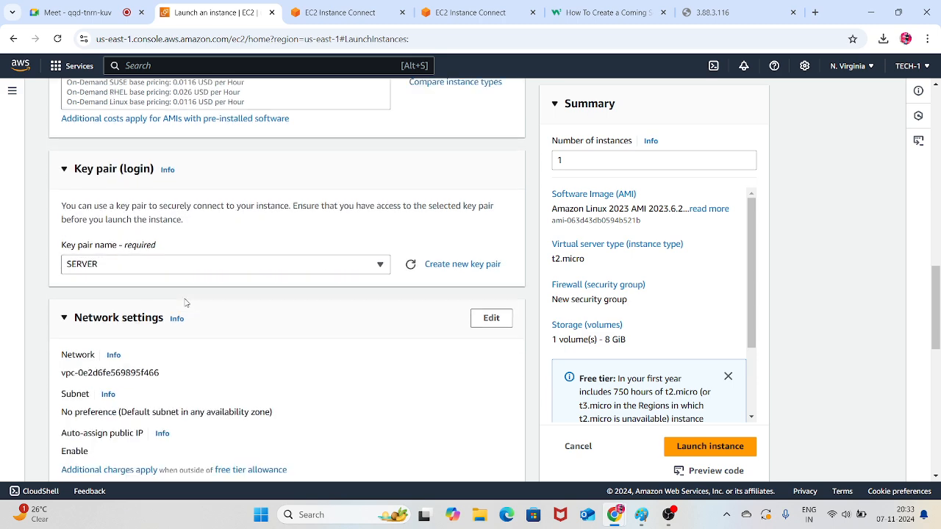
Assign the existing security group mysg to the new instance and launch it
scroll(186, 300, "down", 3)
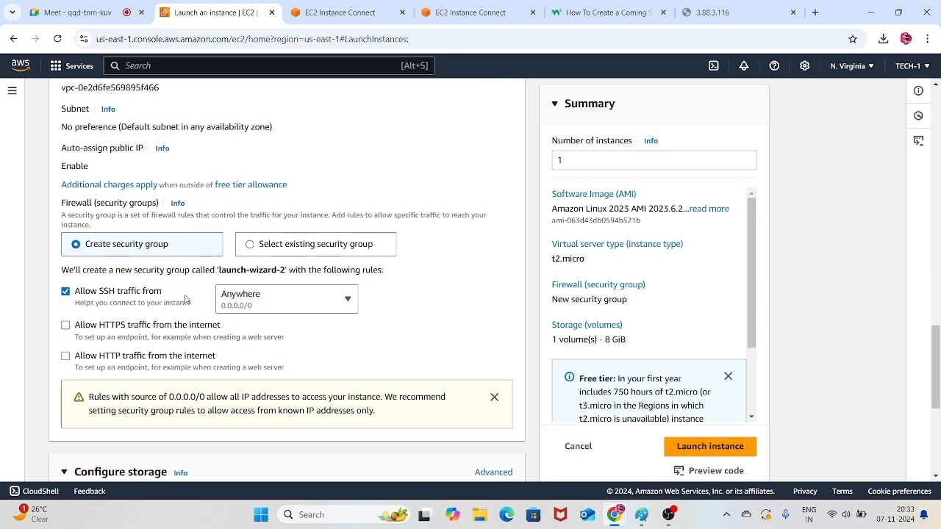
left_click(250, 163)
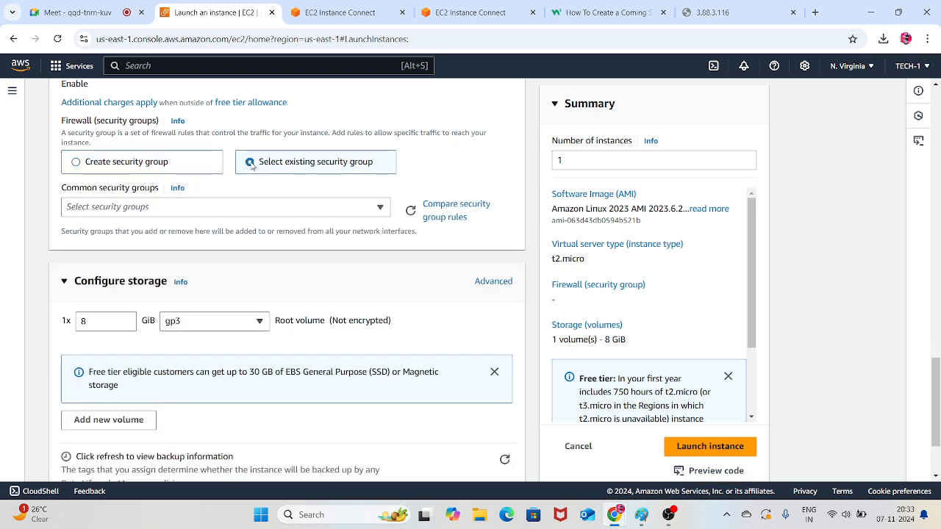
left_click(238, 213)
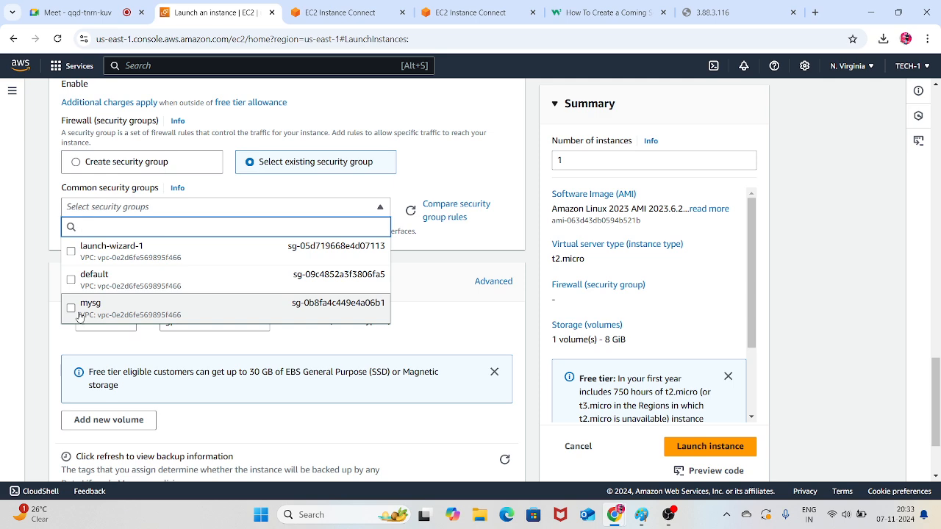
left_click(79, 315)
scroll(200, 278, "down", 2)
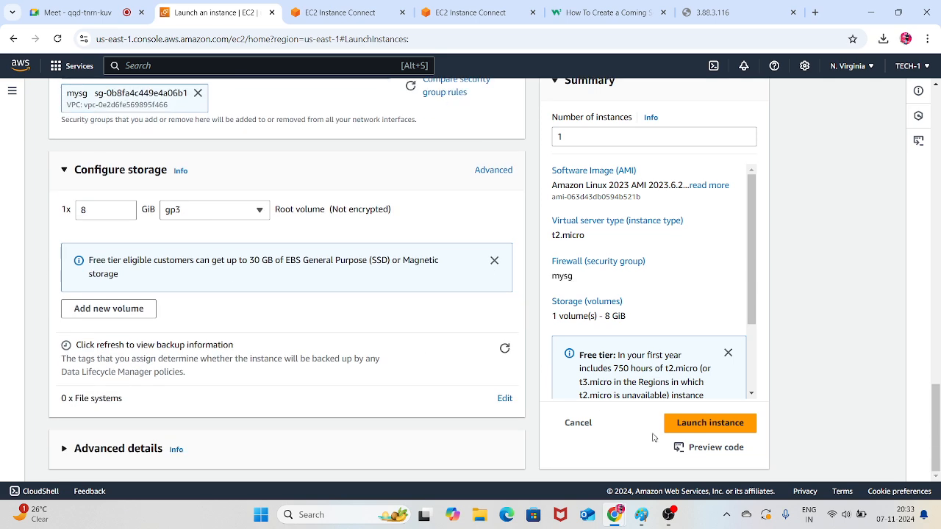
left_click(687, 431)
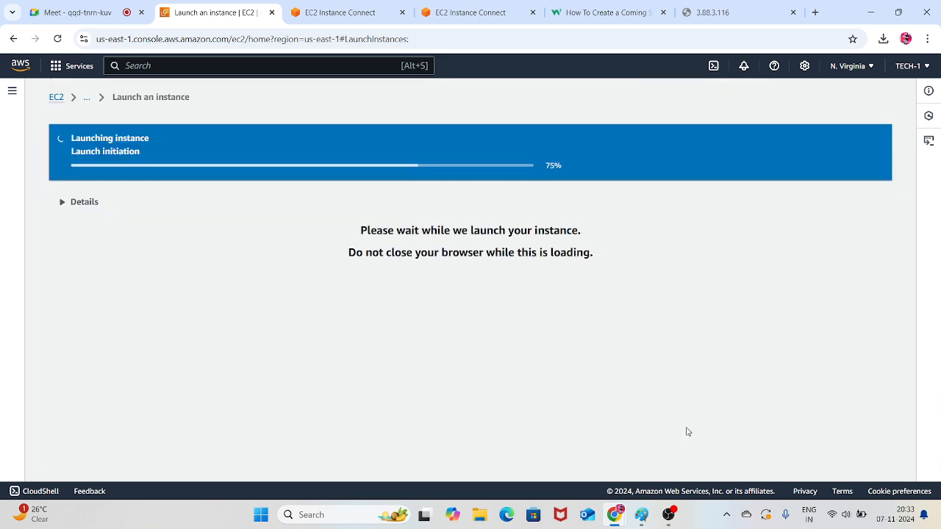
Refresh the instances list, select only server-4, and open an EC2 Instance Connect session to it as ec2-user
scroll(688, 431, "down", 3)
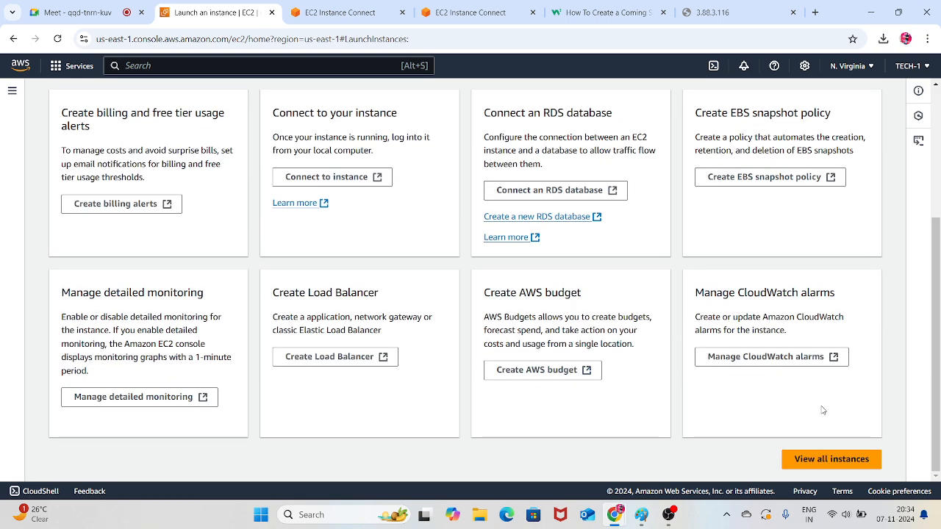
left_click(825, 458)
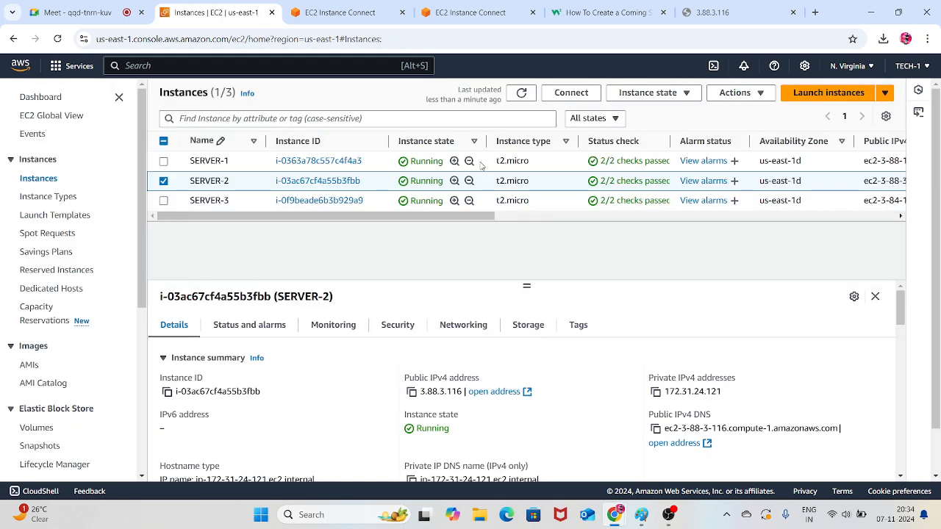
left_click(522, 93)
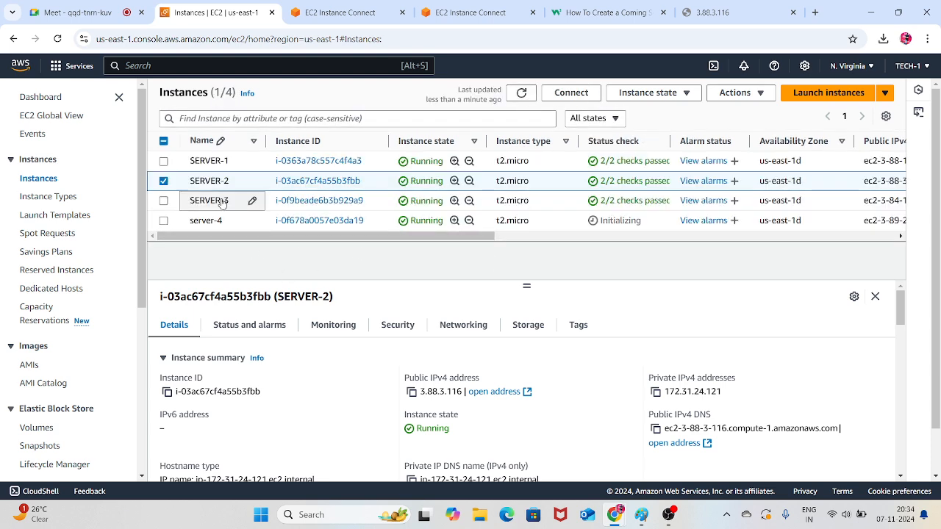
left_click(164, 222)
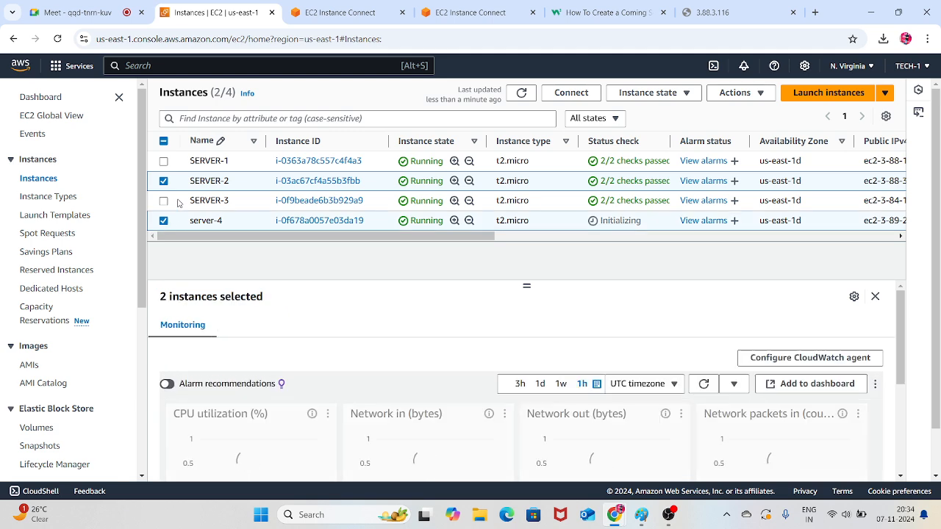
left_click(164, 182)
left_click(581, 92)
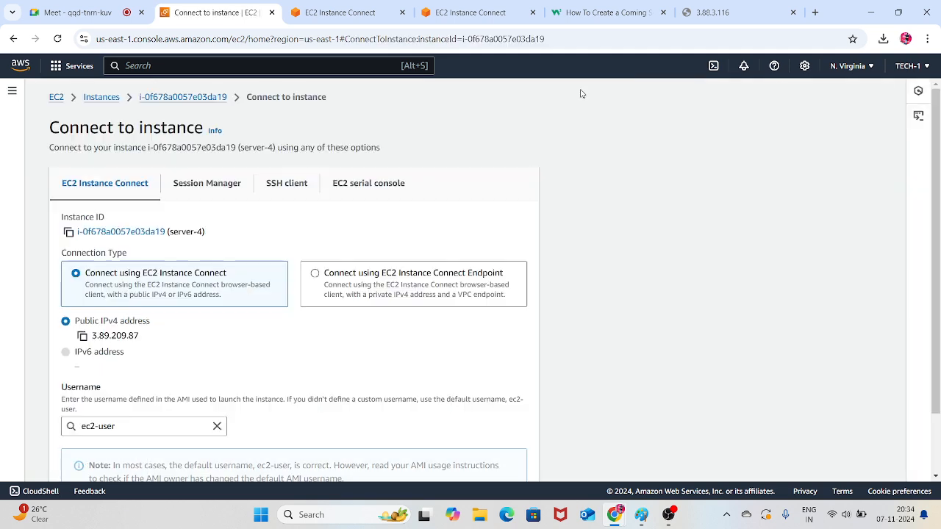
scroll(496, 422, "down", 3)
left_click(509, 460)
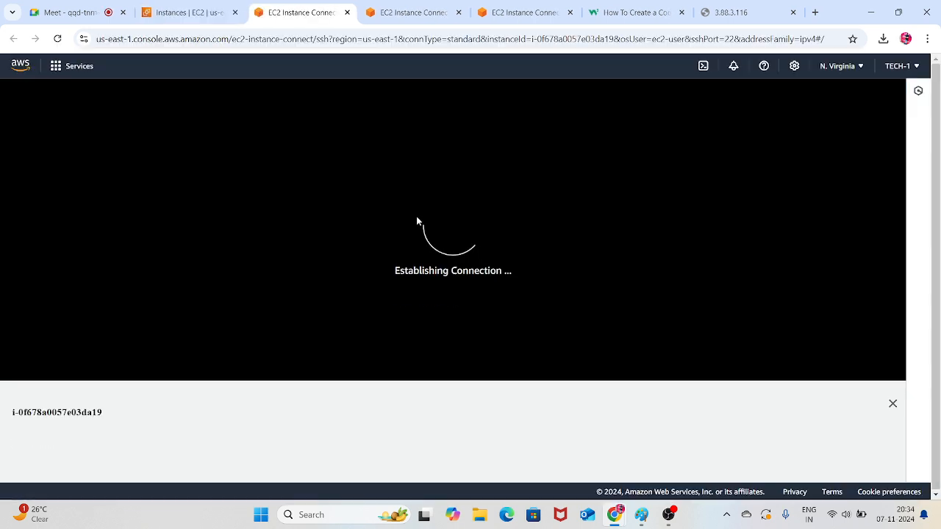
Close the two older EC2 Instance Connect sessions, including SERVER-2's, keeping the new server-4 session open
left_click(413, 9)
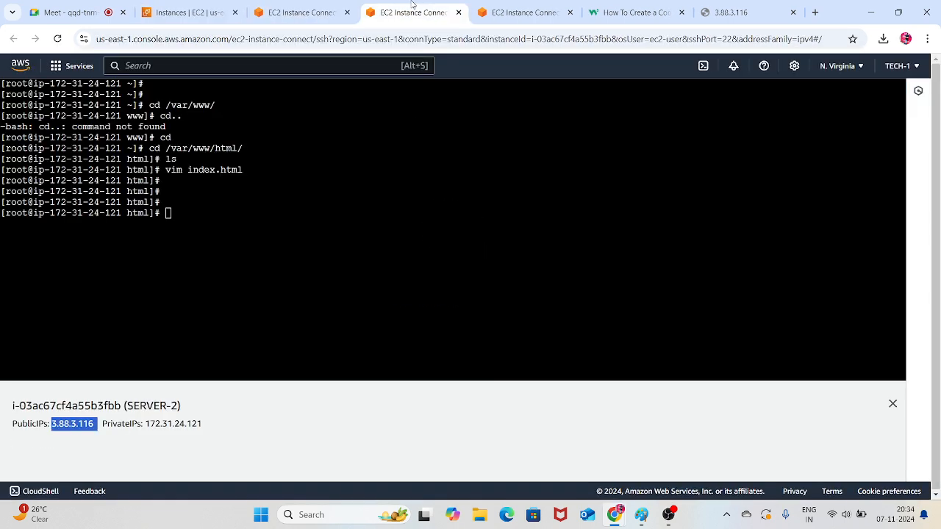
left_click(459, 13)
left_click(458, 12)
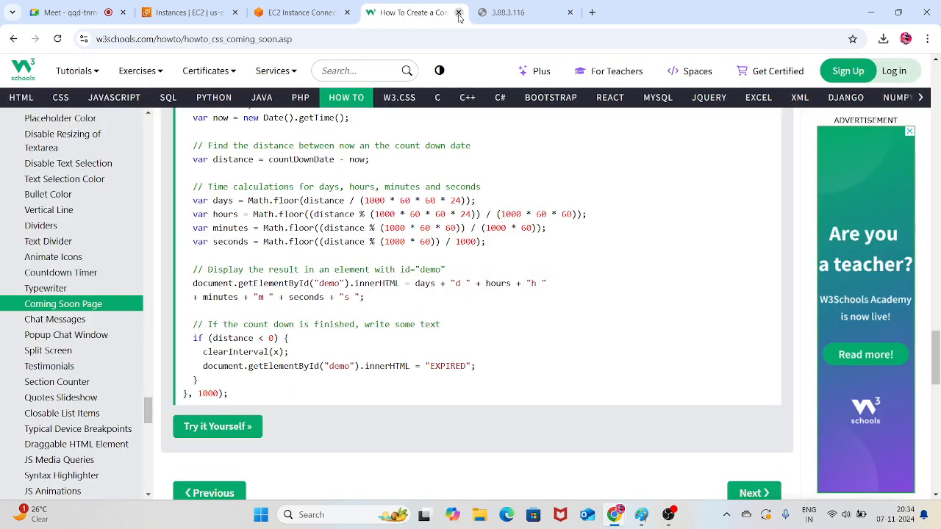
Open a fresh EC2 Instance Connect session to server-4 as ec2-user and close the failed session
left_click(309, 13)
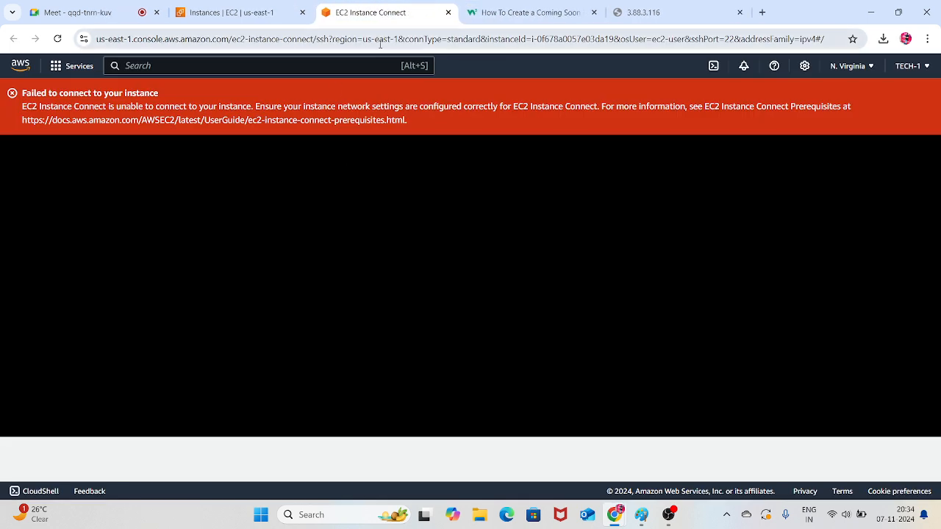
left_click(228, 12)
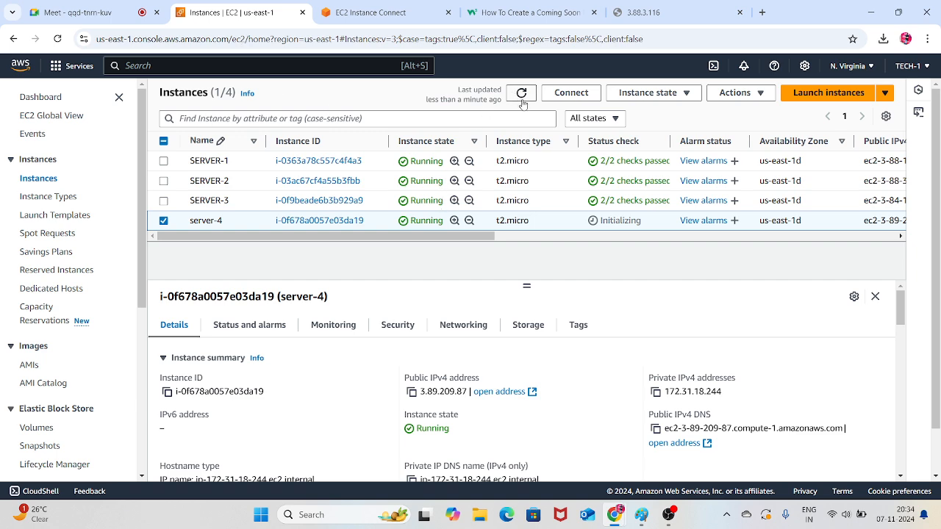
left_click(570, 93)
scroll(464, 345, "down", 4)
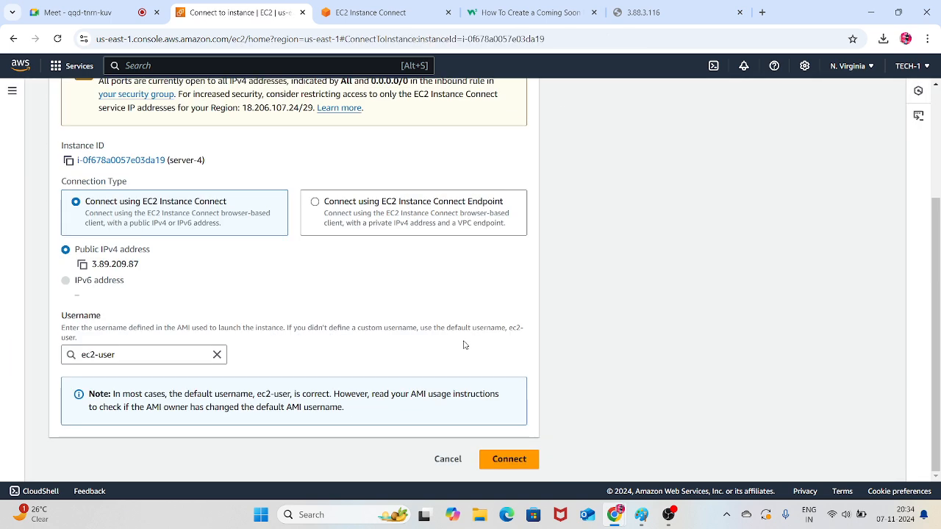
left_click(509, 459)
left_click(533, 12)
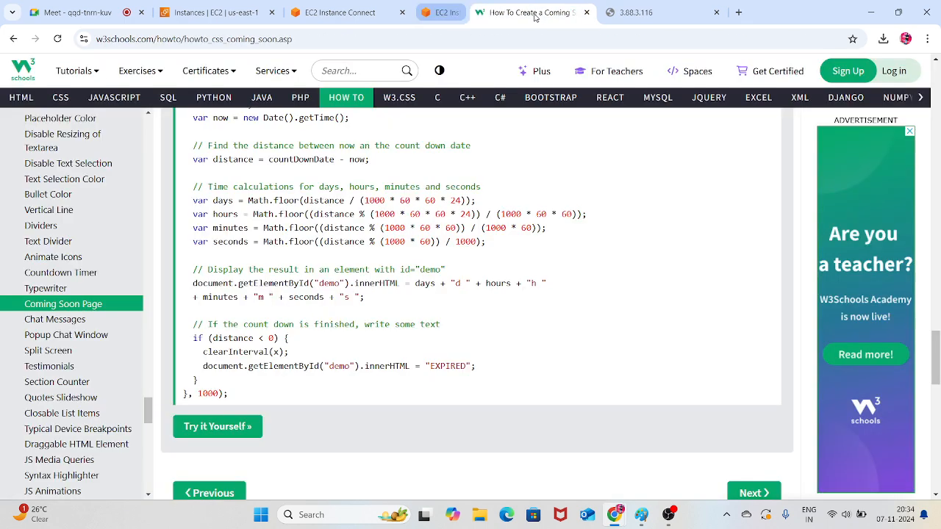
left_click(327, 6)
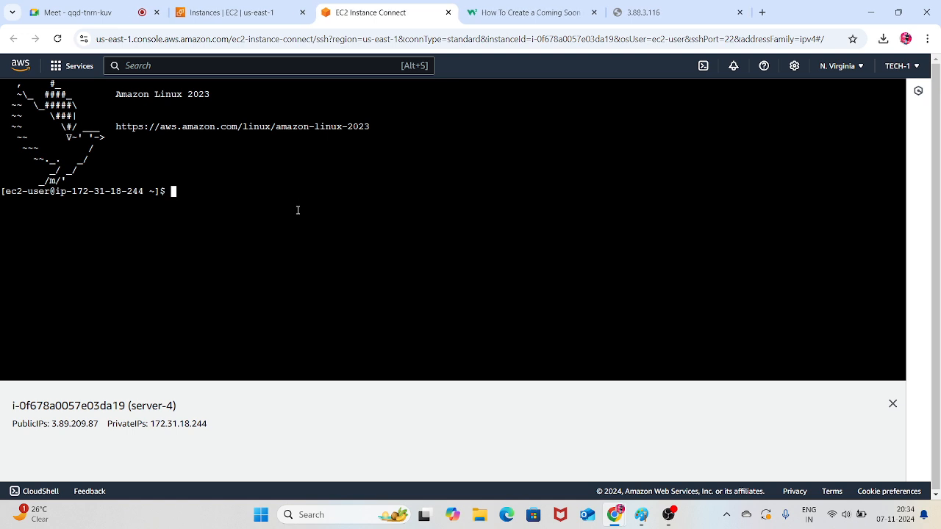
Switch to the root shell on server-4 with sudo -i and clear the terminal
type("sudo -i")
key("Return")
key("Return")
key("Return")
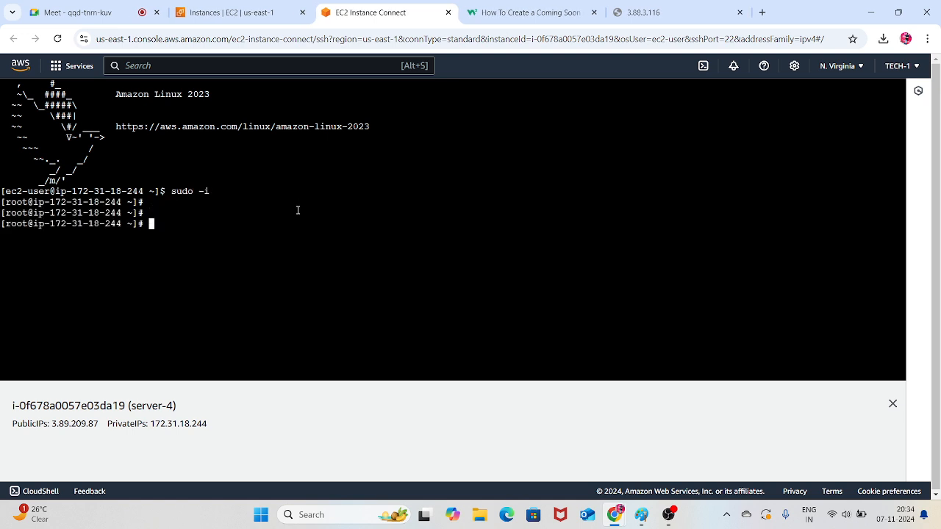
key("ctrl+l")
key("Return")
key("Return")
Install httpd on server-4 with yum, auto-confirming with -y, and enable the httpd service through systemctl
type("yu")
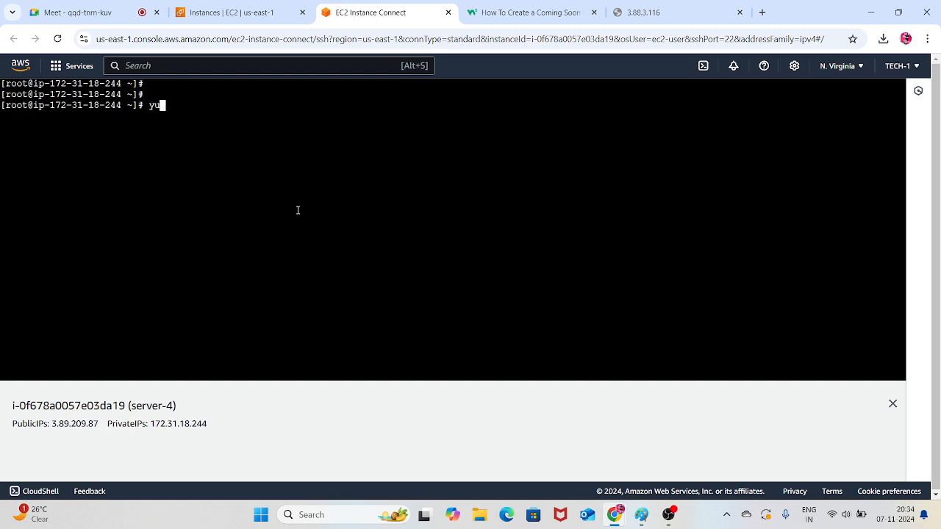
type("m install httpd -y")
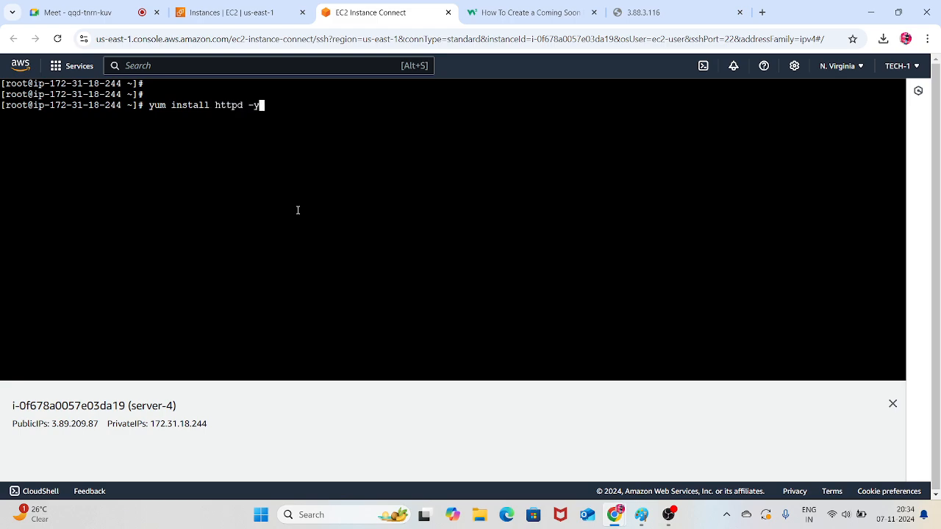
key("Return")
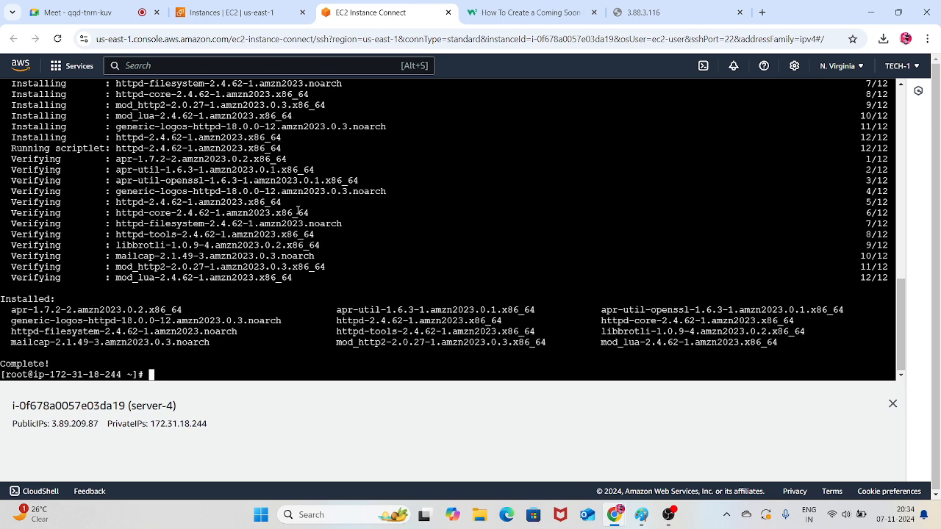
type("systemctl enable h")
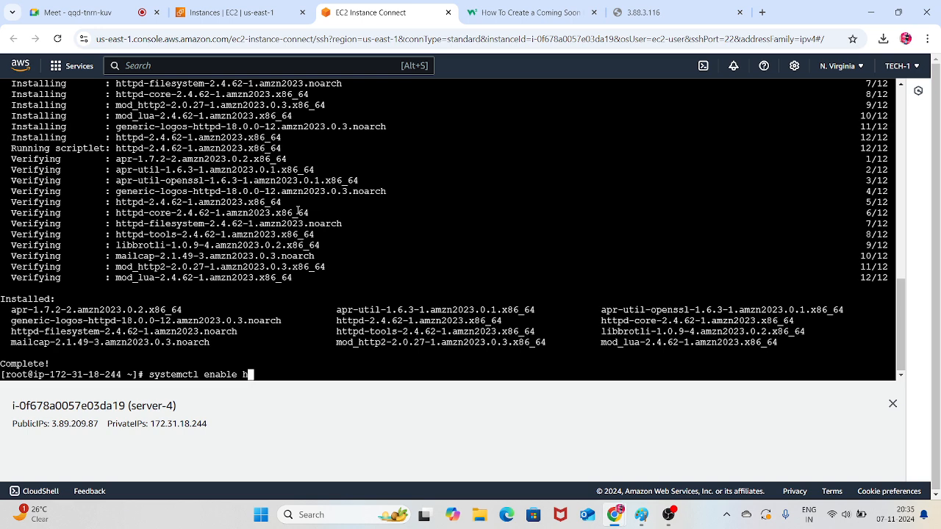
type("ttpd")
key("Return")
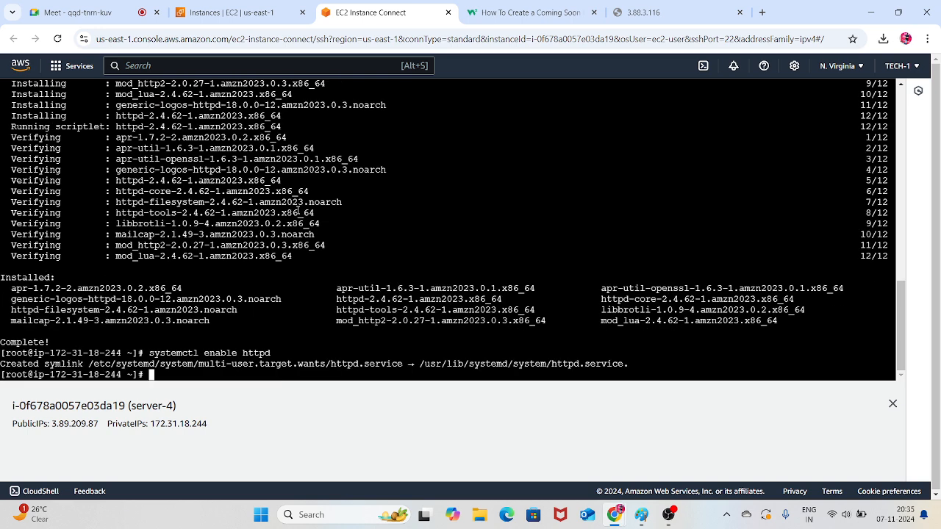
Start the httpd service on server-4 by reusing the previous systemctl command with start in place of enable
key("Up")
key("Left")
key("Left")
key("Left")
key("Left")
key("Left")
key("Left")
key("Left")
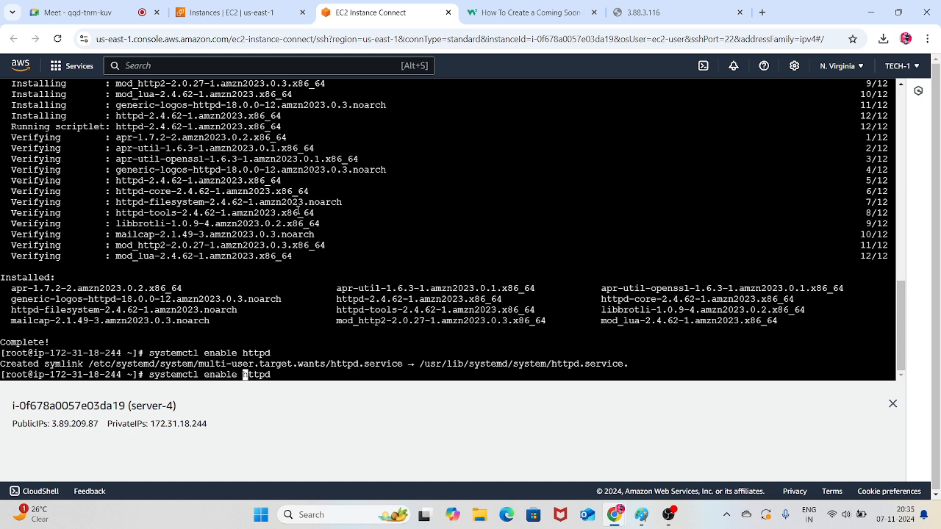
key("Right")
key("BackSpace")
key("BackSpace")
key("BackSpace")
key("BackSpace")
key("BackSpace")
key("BackSpace")
type("start")
key("Return")
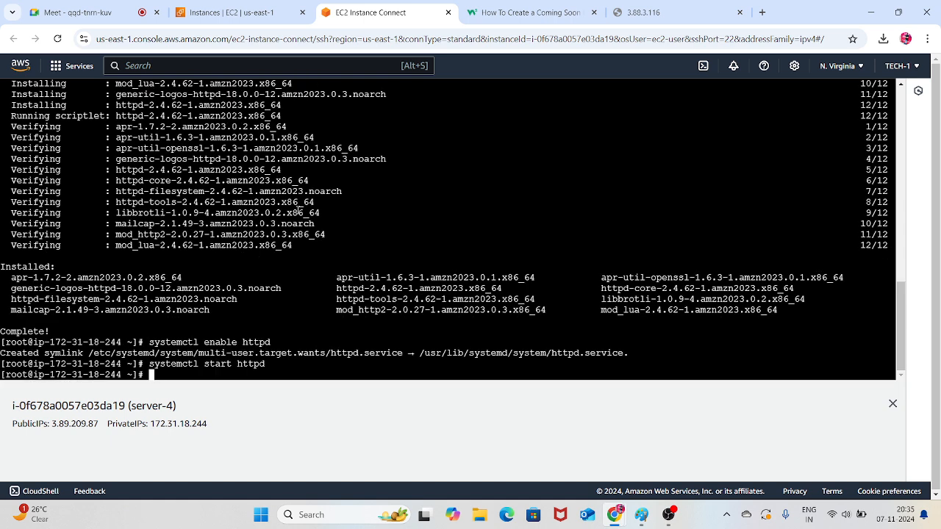
Change to the /var/www/html/ directory and open a new index.html file in vim
type("cd /var/www/html/")
key("Return")
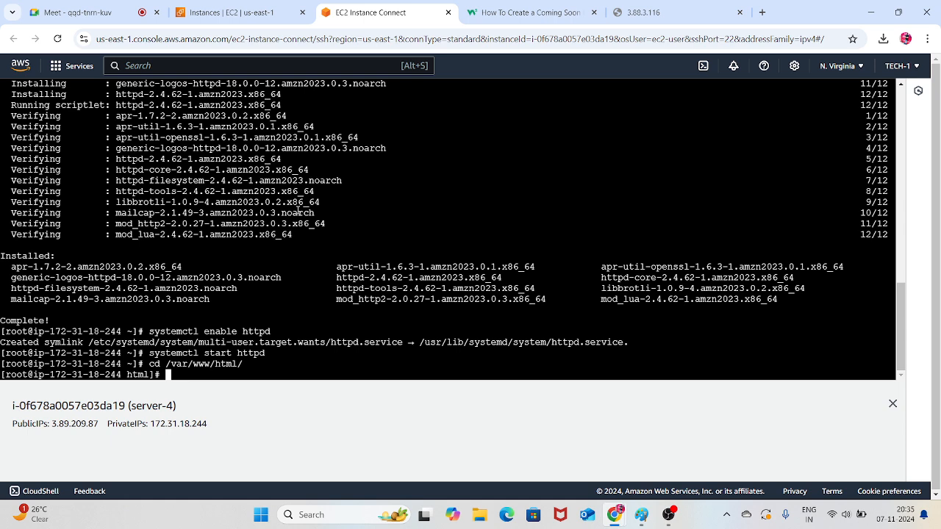
type("vim index.html")
key("Return")
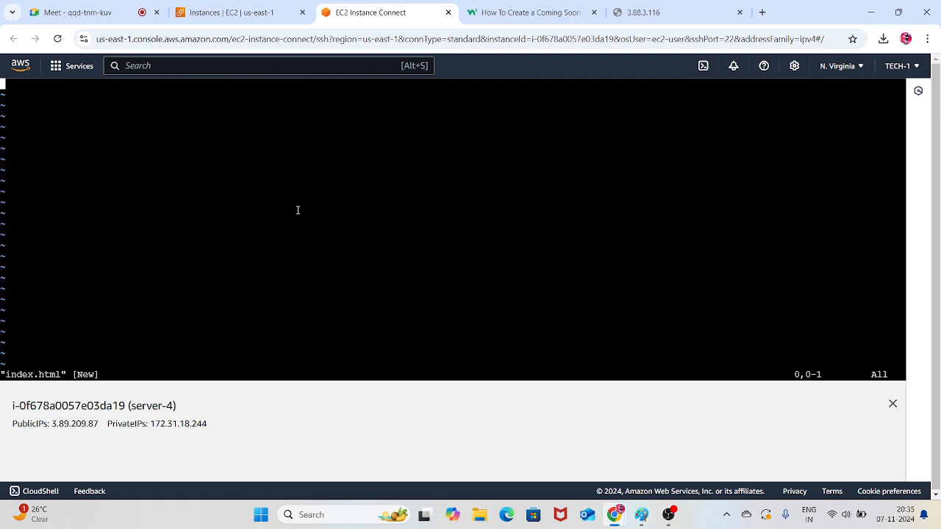
Write "welcome to all aws elb-4" in index.html, then save the file and quit vim
type("iw")
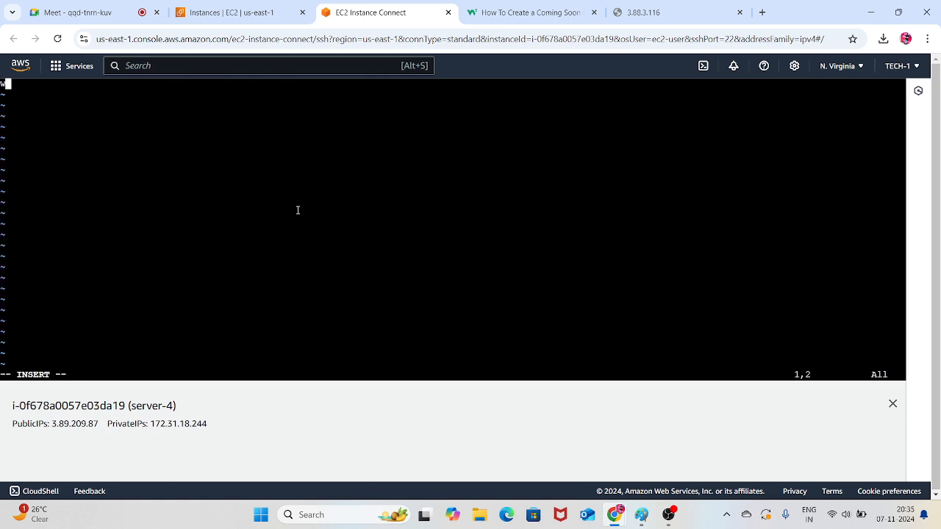
type("elcome to all aws")
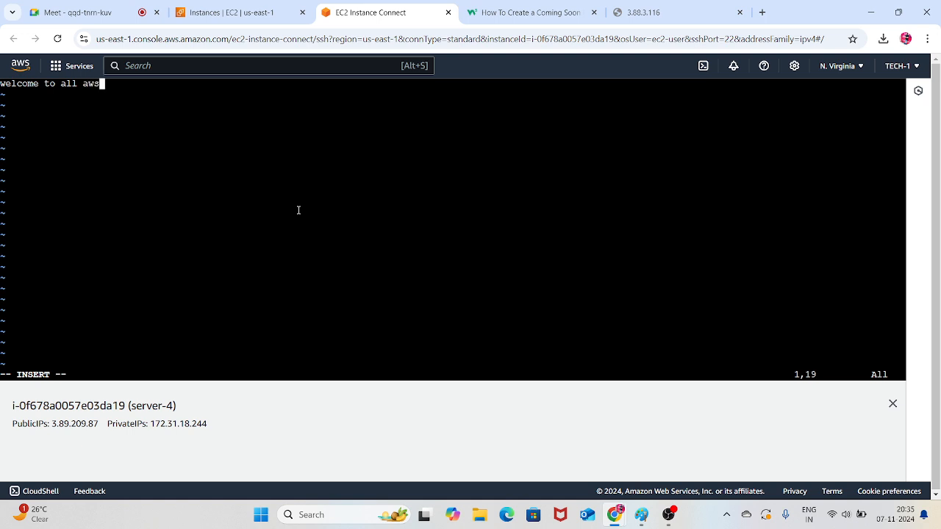
type(" elb-4")
key("Escape")
key("Tab")
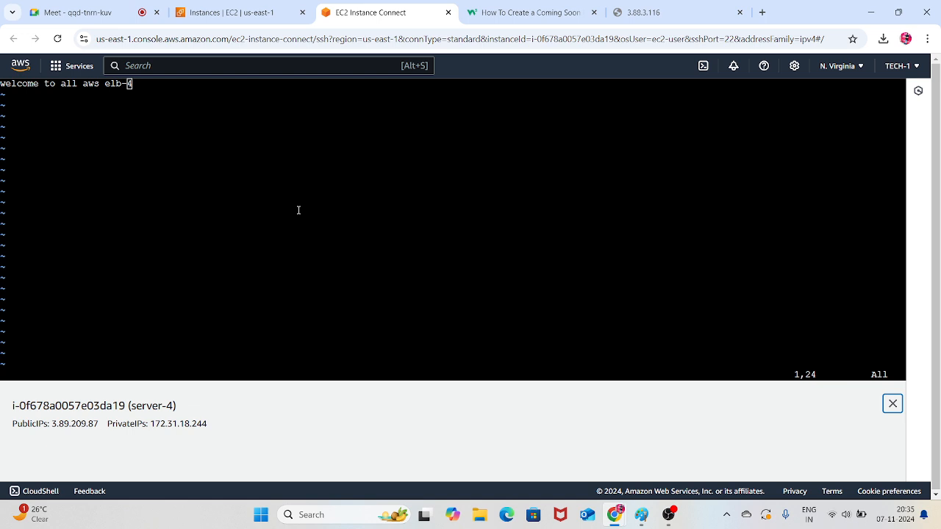
left_click(297, 201)
type(":")
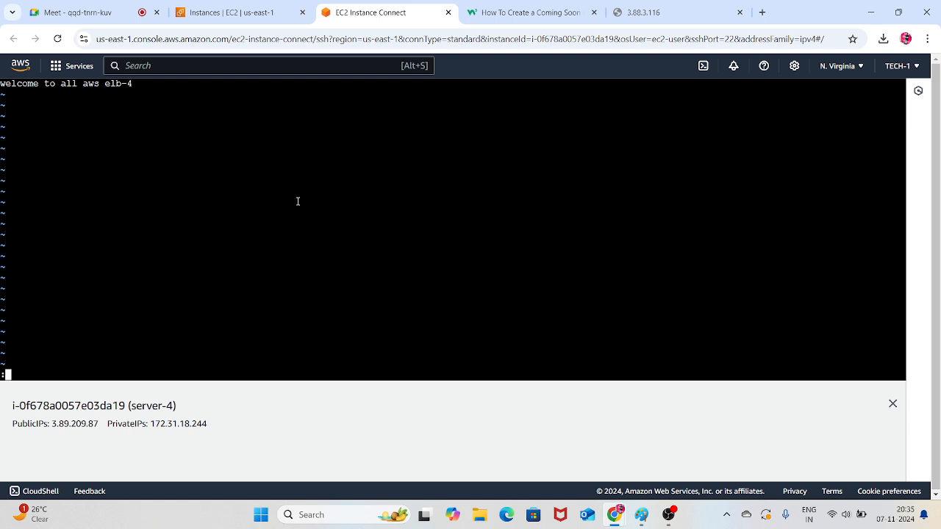
type("wq!")
key("Return")
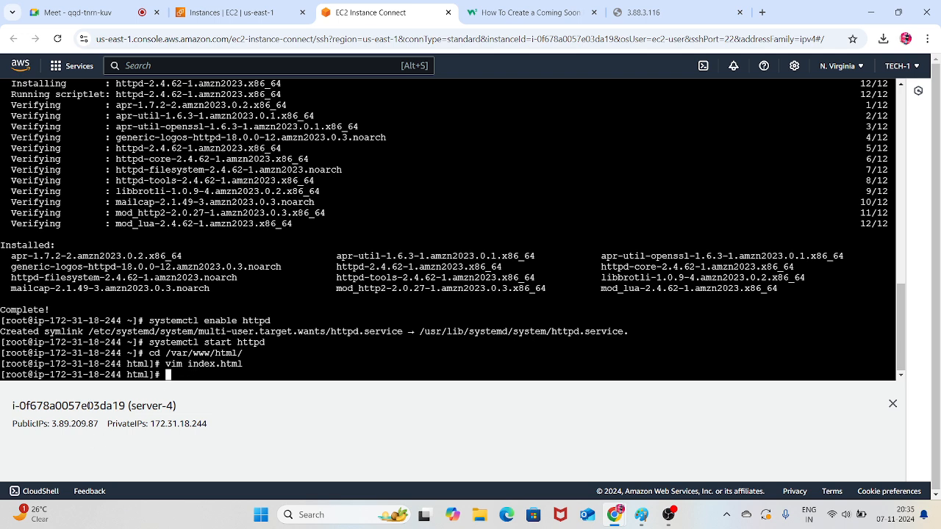
Copy server-4's public IP address and load it in the existing 3.88.3.116 browser tab to check the page
left_click_drag(100, 425, 53, 425)
right_click(62, 432)
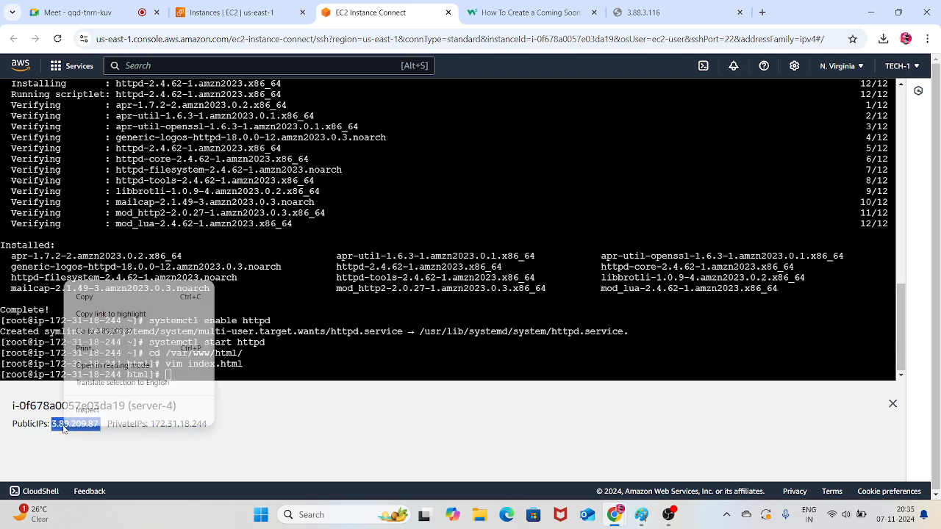
left_click(86, 298)
left_click(643, 12)
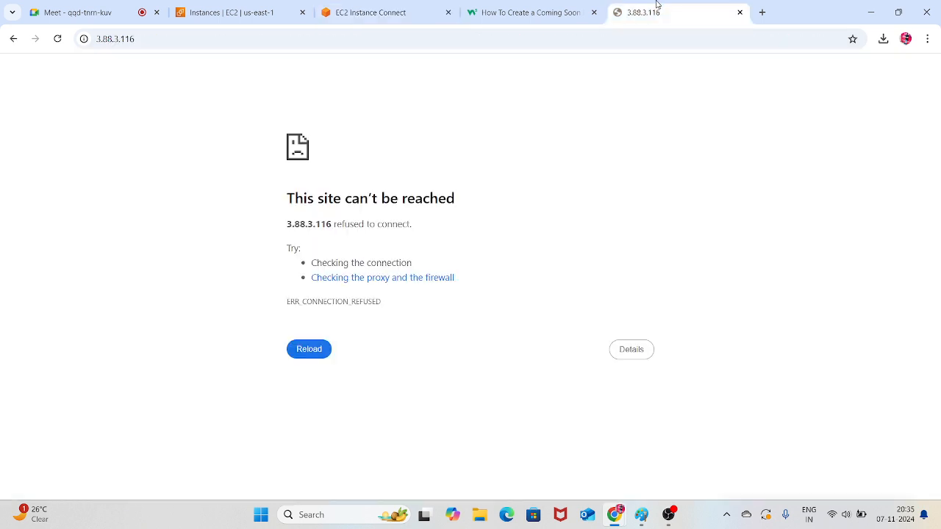
key("ctrl+a")
key("ctrl+v")
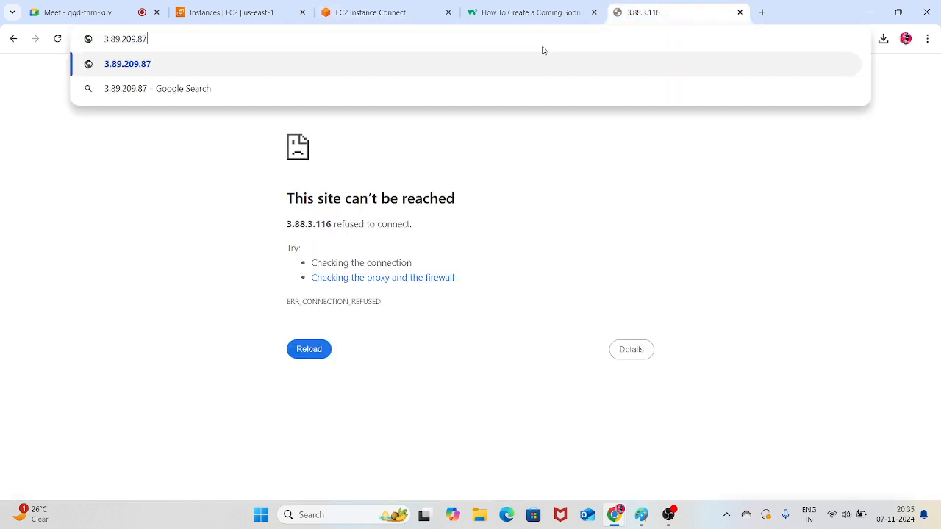
key("Return")
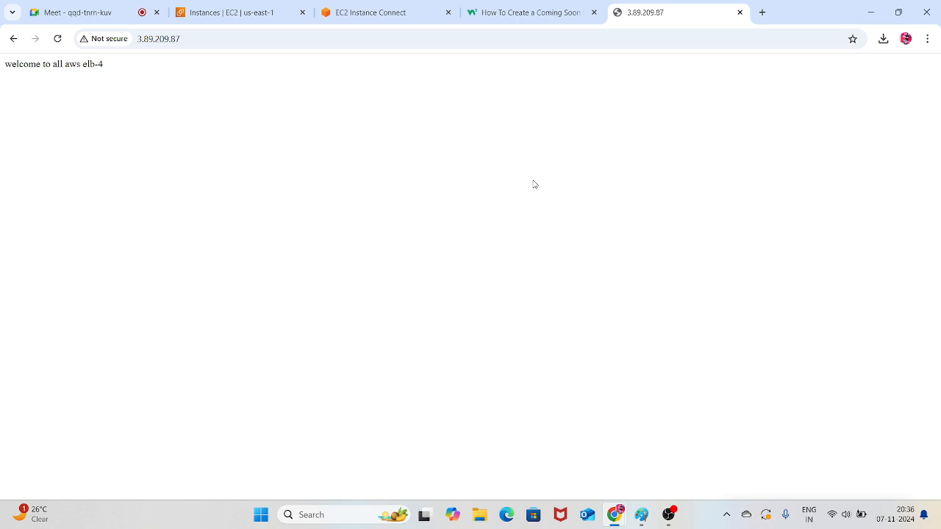
Deselect server-4 in the instances list, select SERVER-1, and open an EC2 Instance Connect session to it
left_click(389, 7)
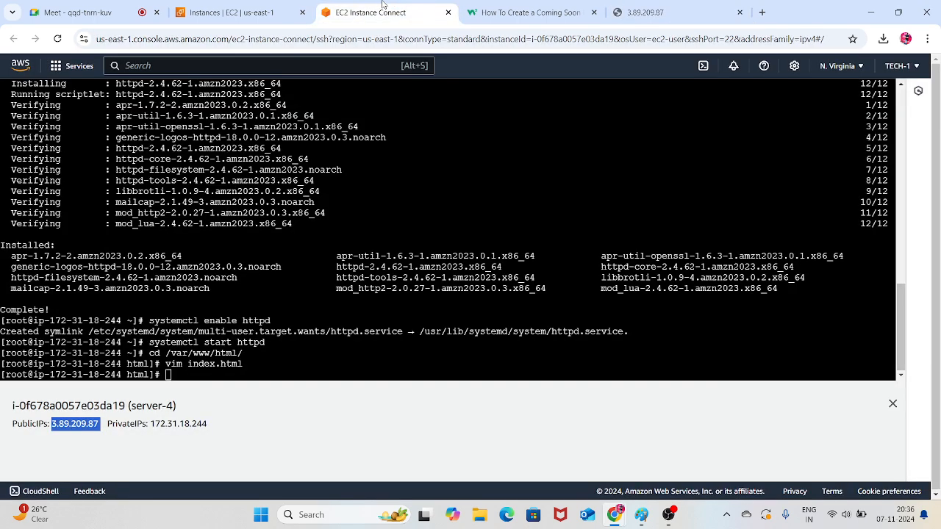
left_click(252, 10)
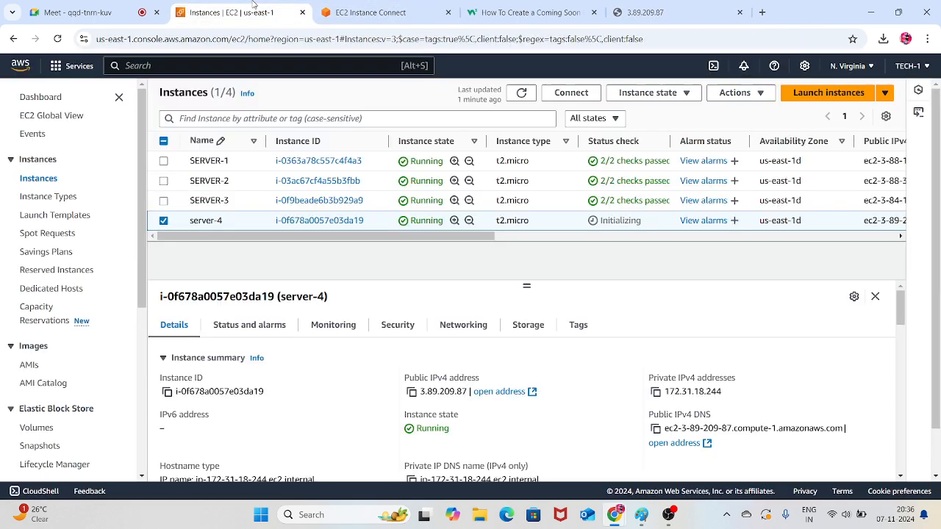
left_click(164, 221)
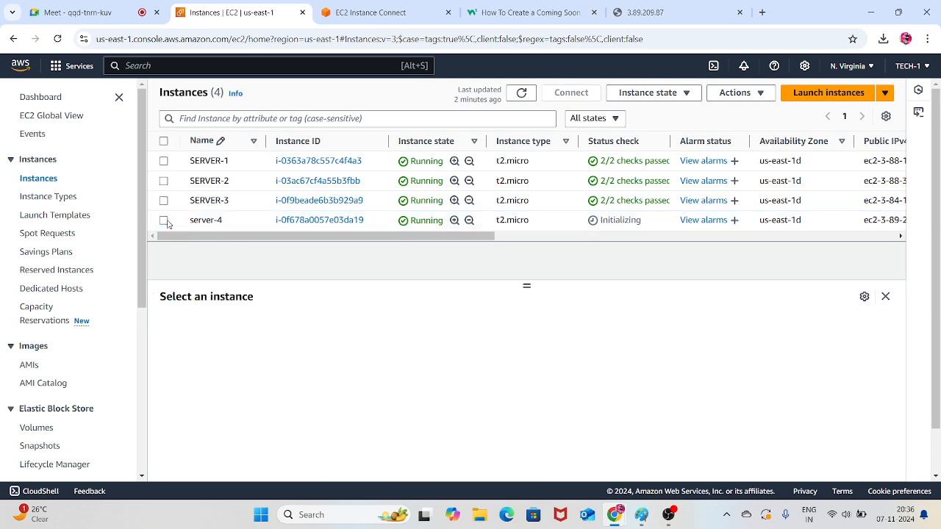
left_click(164, 161)
left_click(572, 94)
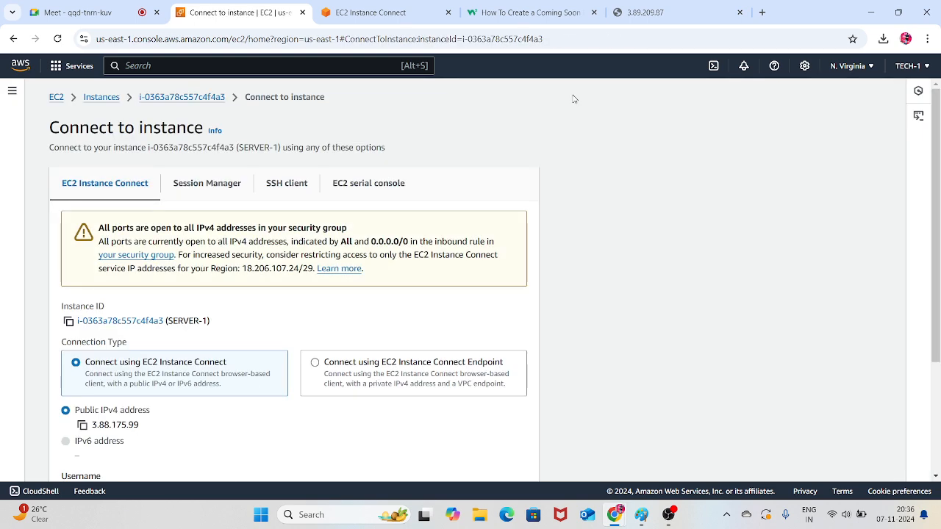
scroll(429, 260, "down", 2)
left_click(505, 458)
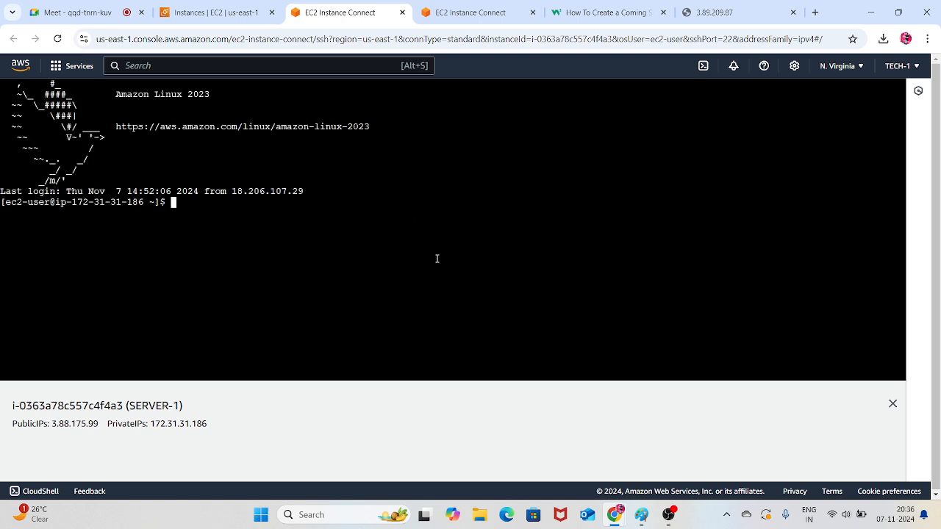
Switch to the root shell on SERVER-1 with sudo -i and clear the terminal
type("udo -i")
key("Return")
key("Return")
key("Return")
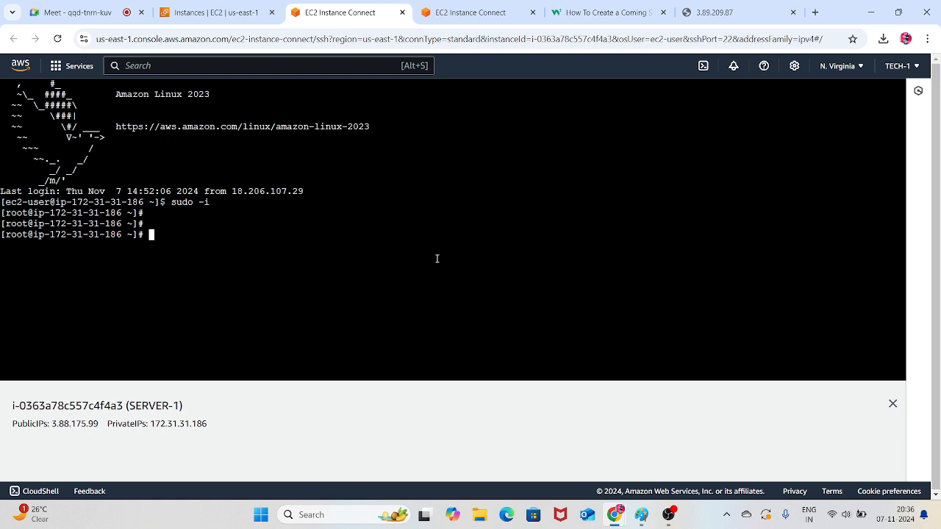
key("ctrl+l")
key("Return")
key("Return")
key("Return")
key("Return")
key("Return")
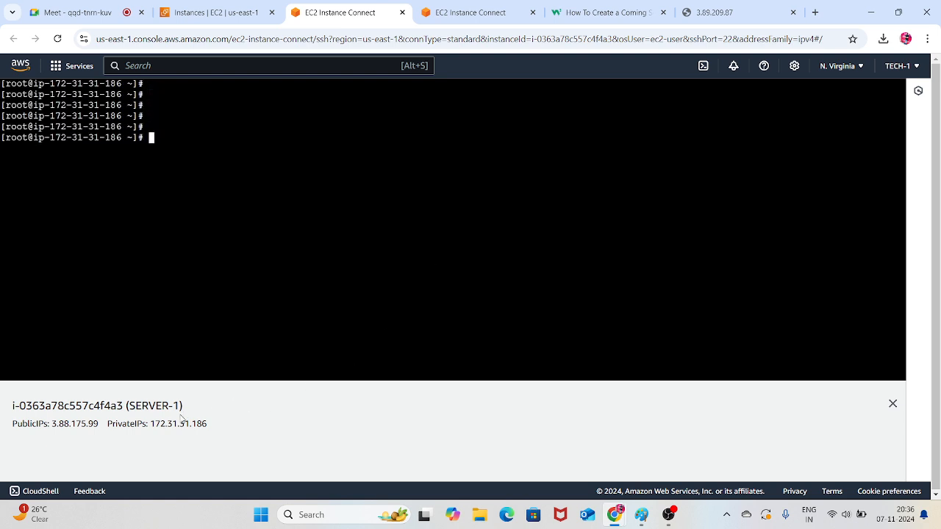
Copy SERVER-1's public IP address and load it in a new browser tab to check its web page
left_click_drag(98, 424, 53, 426)
right_click(58, 426)
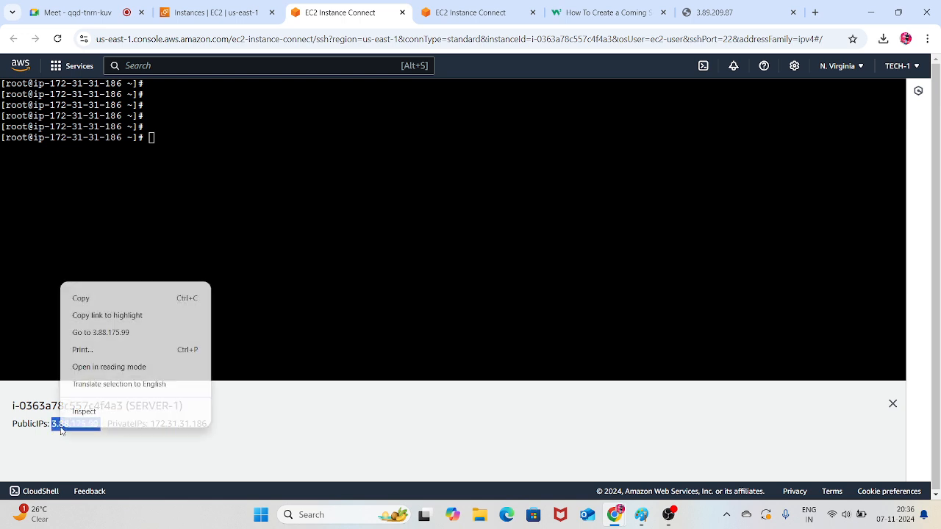
left_click(84, 298)
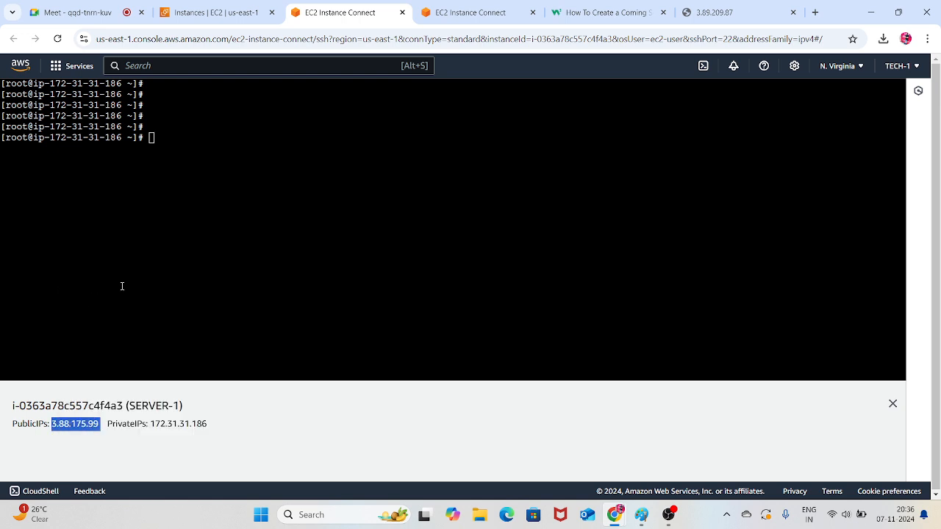
left_click(815, 12)
key("ctrl+v")
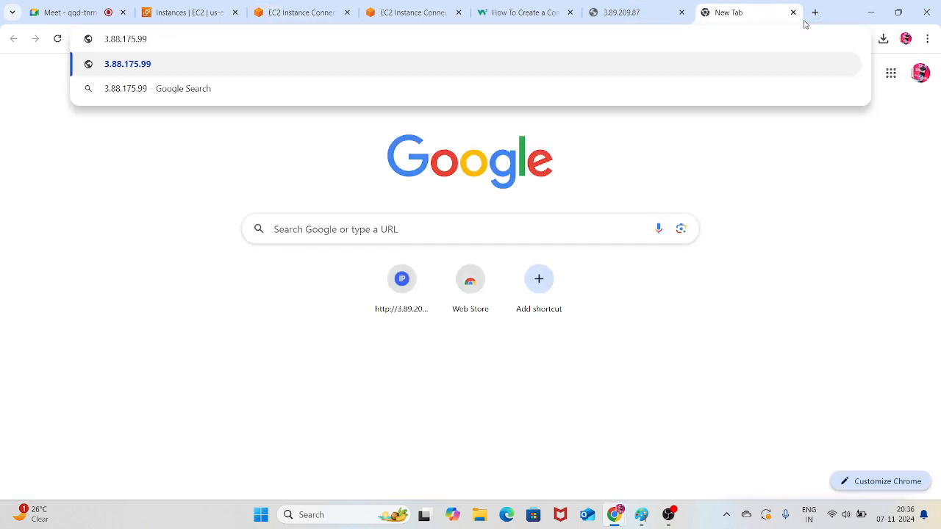
key("Return")
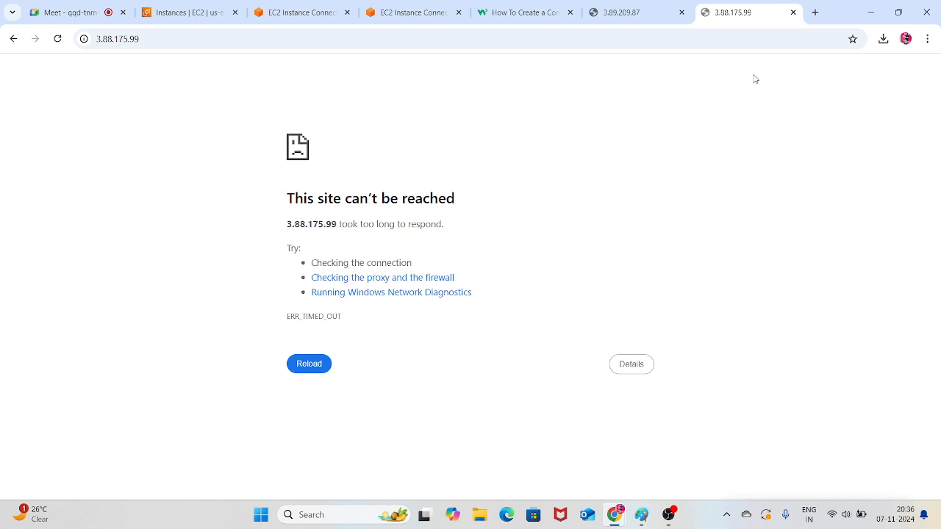
Close the SERVER-1 page's browser tab and uninstall httpd on SERVER-1 with yum remove httpd -y
left_click(793, 13)
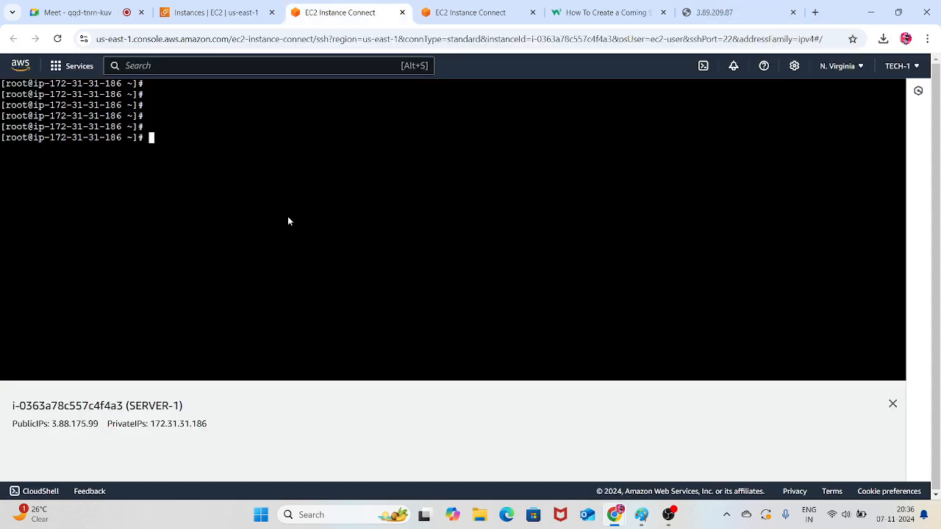
type("yum remove http")
type("d -y")
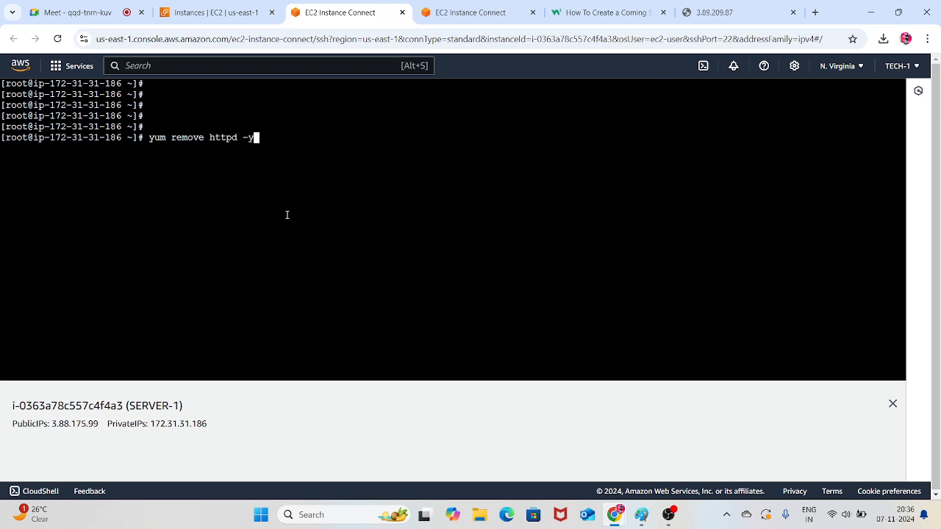
key("Return")
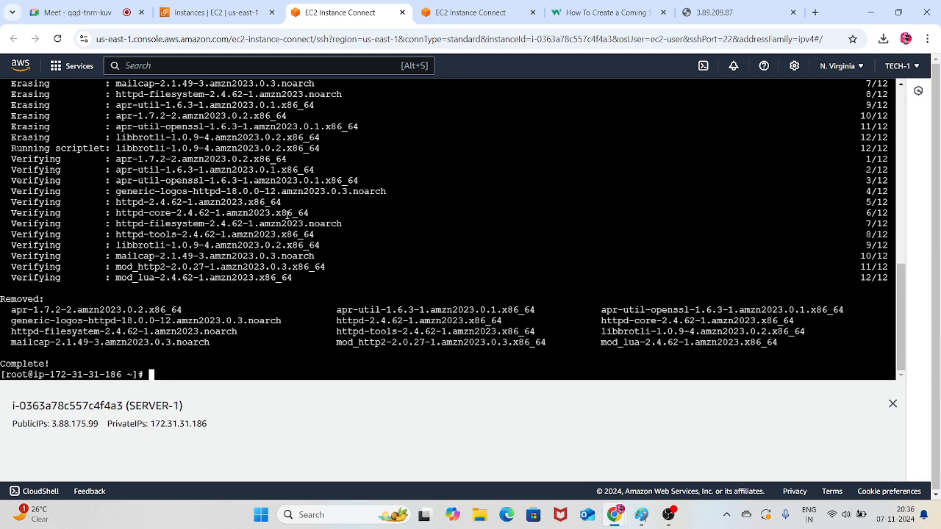
Install httpd again on SERVER-1 with yum install httpd -y
type("yum install http")
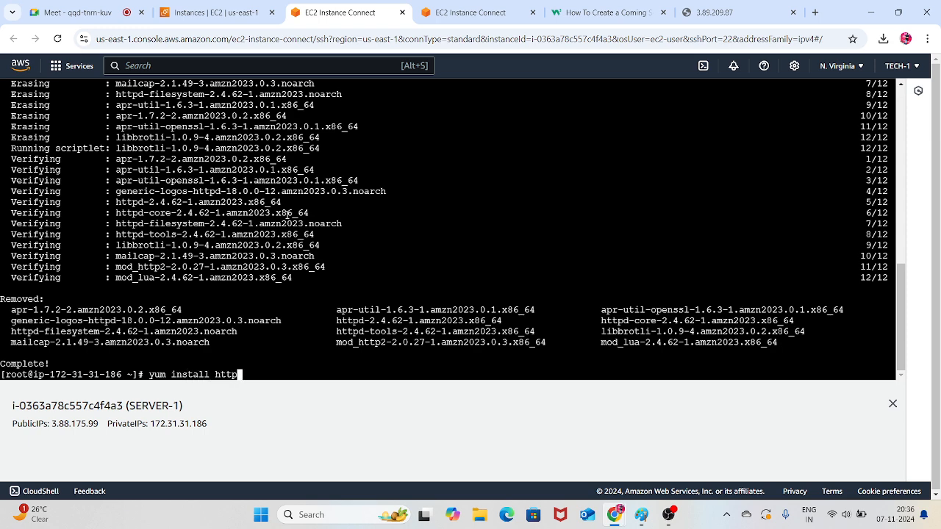
type("d -y")
key("Return")
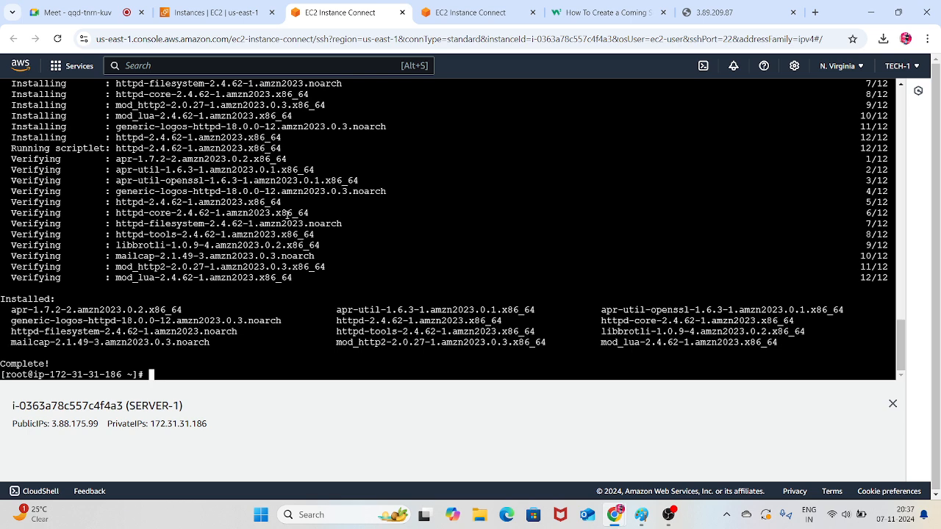
Enable the httpd service on SERVER-1 with systemctl enable httpd
key("Up")
key("BackSpace")
key("BackSpace")
key("BackSpace")
key("BackSpace")
key("BackSpace")
key("BackSpace")
key("BackSpace")
key("BackSpace")
key("BackSpace")
key("BackSpace")
key("BackSpace")
key("BackSpace")
key("BackSpace")
key("BackSpace")
key("BackSpace")
key("BackSpace")
key("BackSpace")
key("BackSpace")
key("BackSpace")
key("BackSpace")
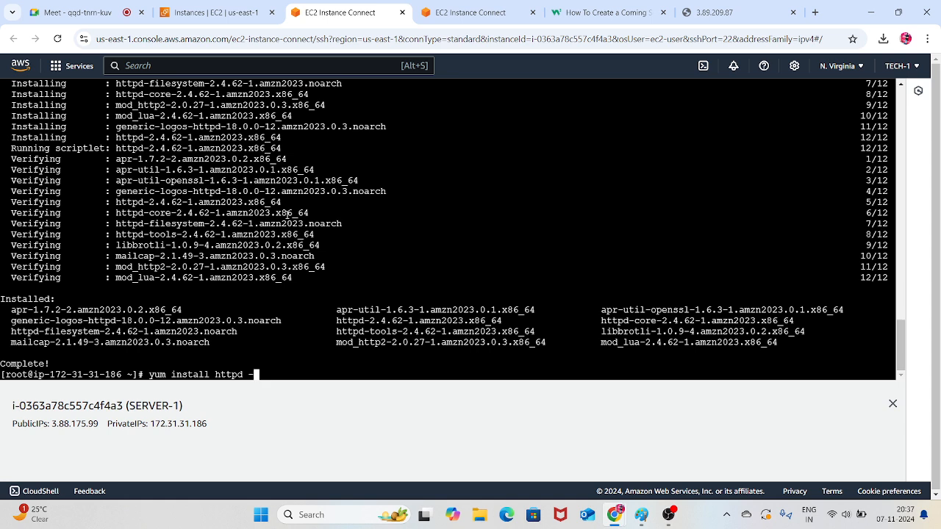
type("sy")
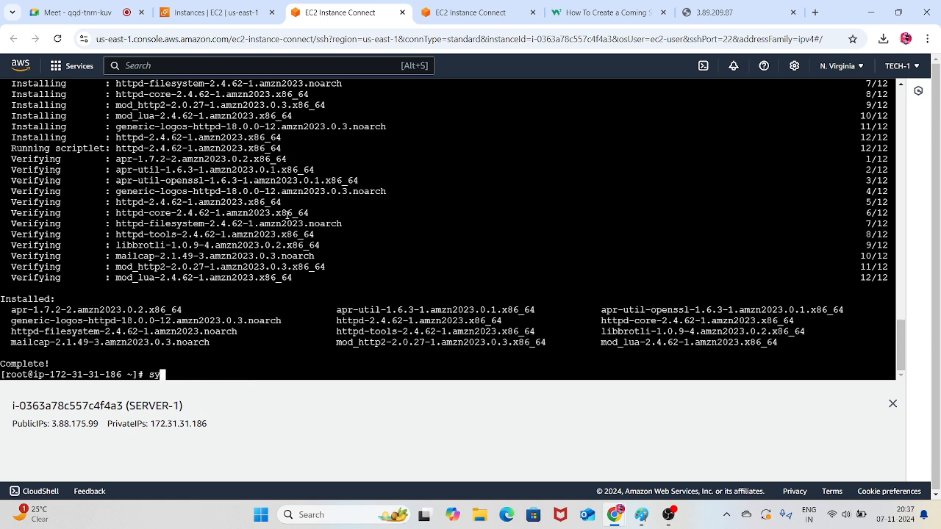
type("stemctl enable httpd")
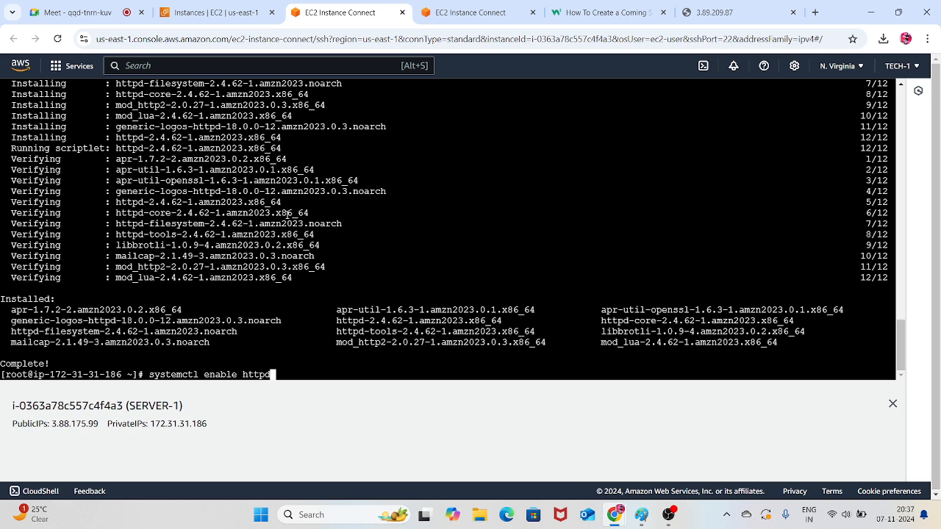
key("Return")
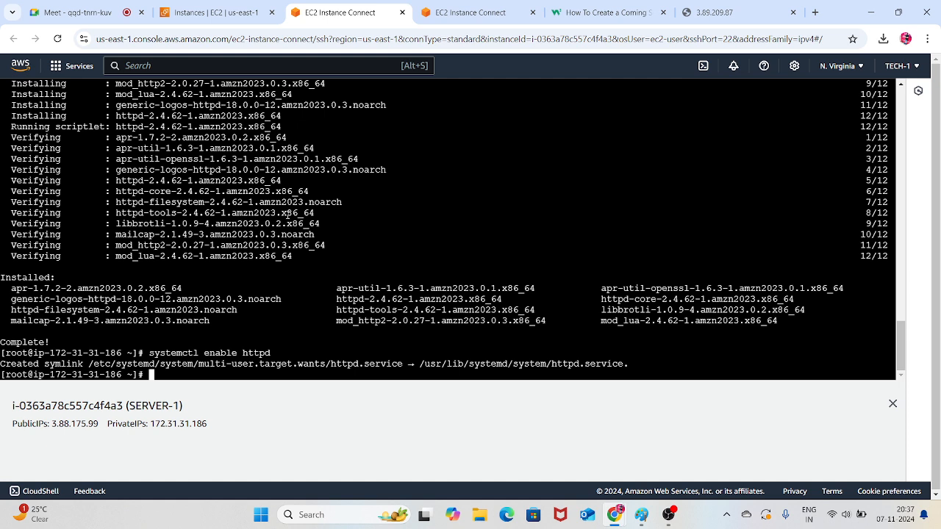
Start the httpd service on SERVER-1 with systemctl start httpd
key("Up")
key("Left")
key("Left")
key("Left")
key("Left")
key("Left")
key("Left")
key("BackSpace")
key("BackSpace")
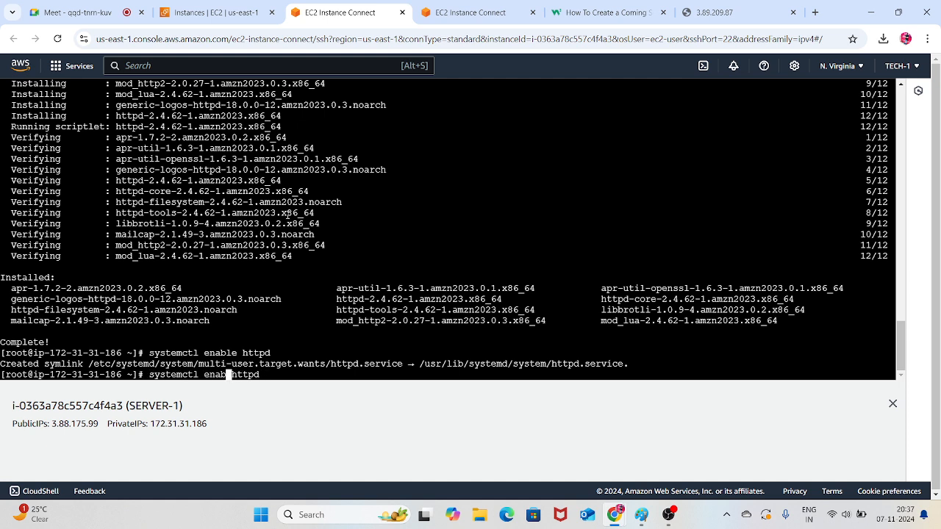
key("BackSpace")
key("BackSpace")
key("BackSpace")
key("BackSpace")
type("start")
key("Return")
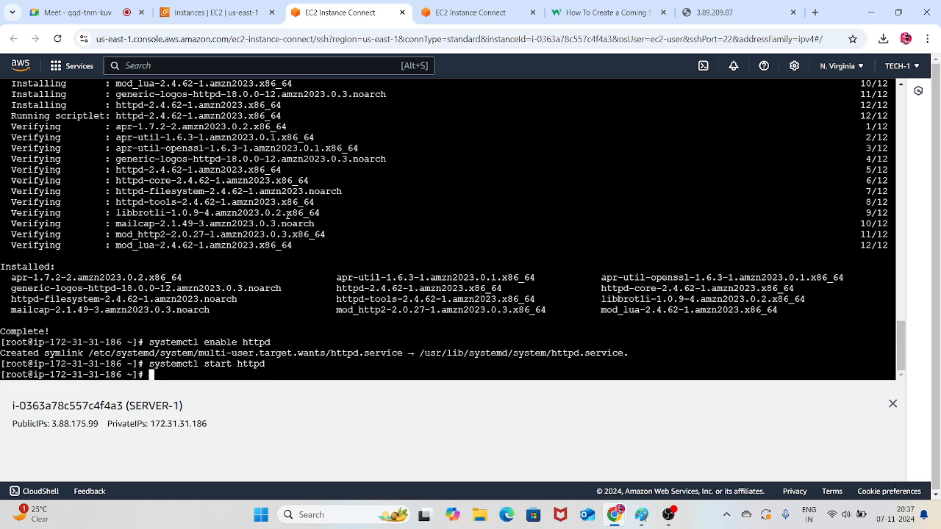
Change to /var/www/html/ on SERVER-1, delete all its contents with rm -rf *, and list the directory to check
type("cd /var/www/html/")
key("Return")
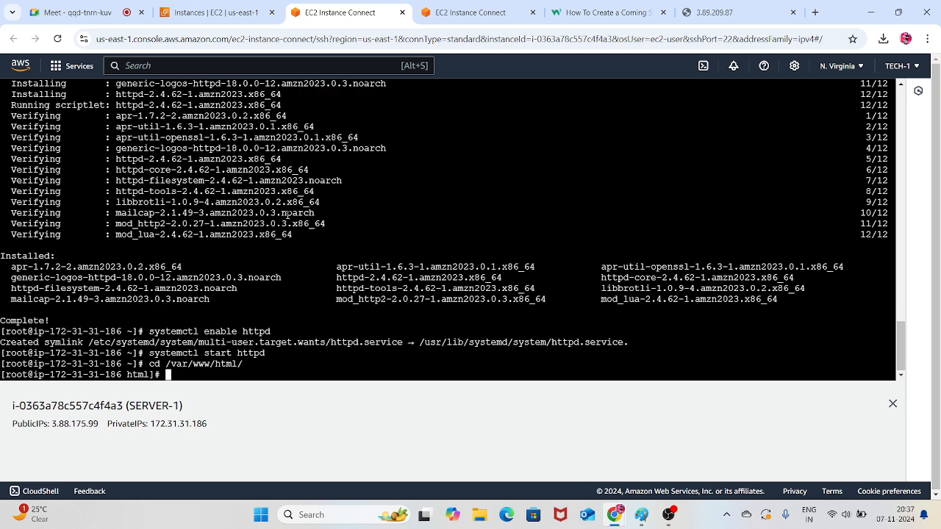
type("ls")
key("Return")
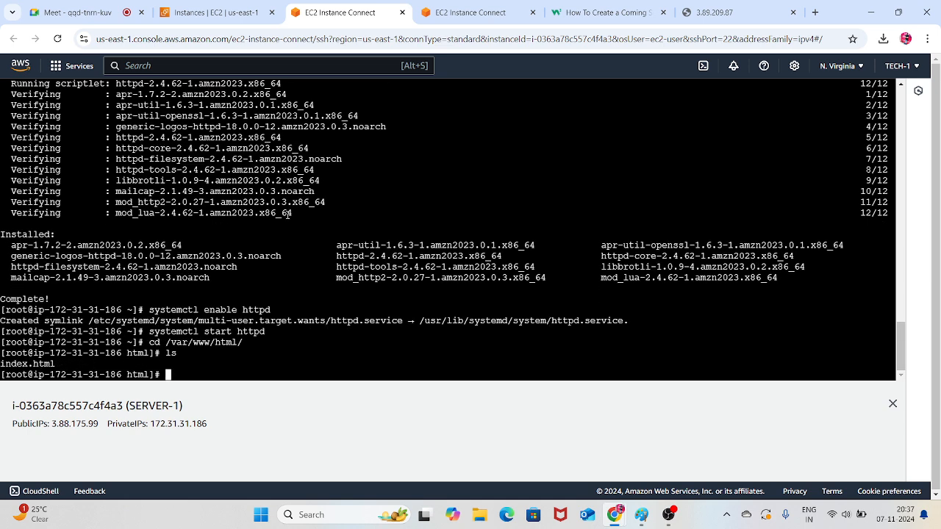
type("rm -rf *")
key("Return")
type("ls")
key("Return")
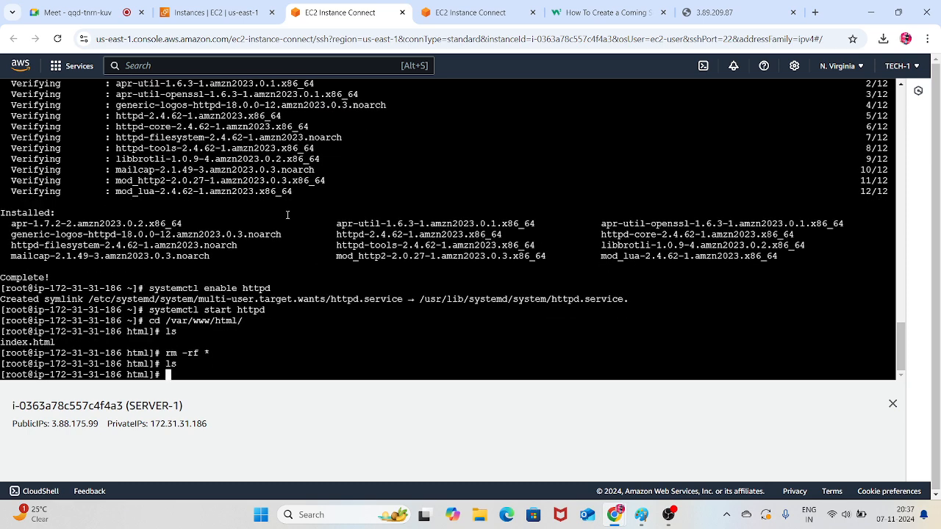
Clear the terminal, create index.html in vim with the text "welcome to all aws elb-1", and save it
key("ctrl+l")
key("Return")
key("Return")
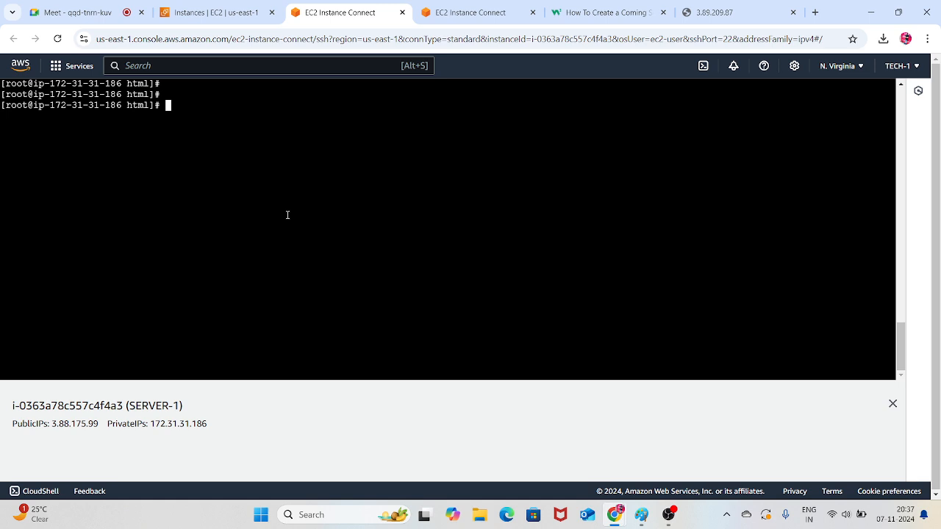
type("vim index.html")
key("Return")
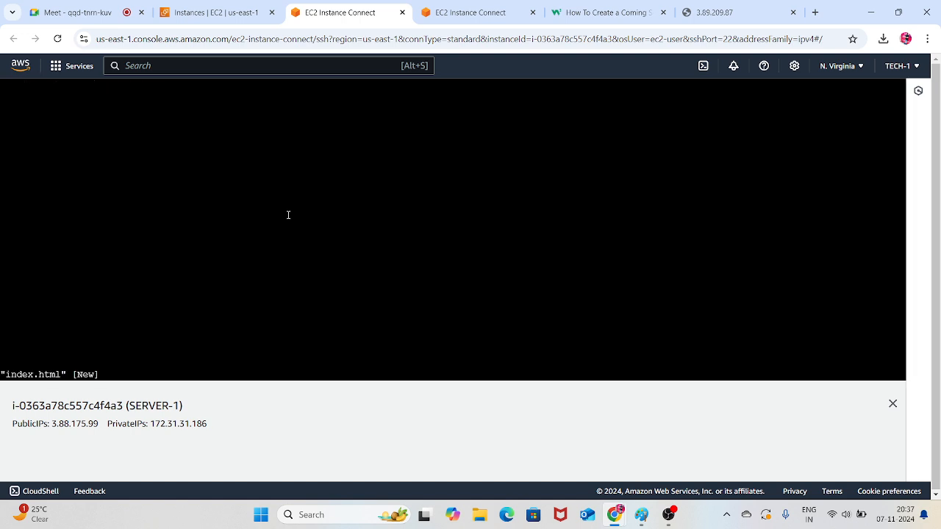
type("i")
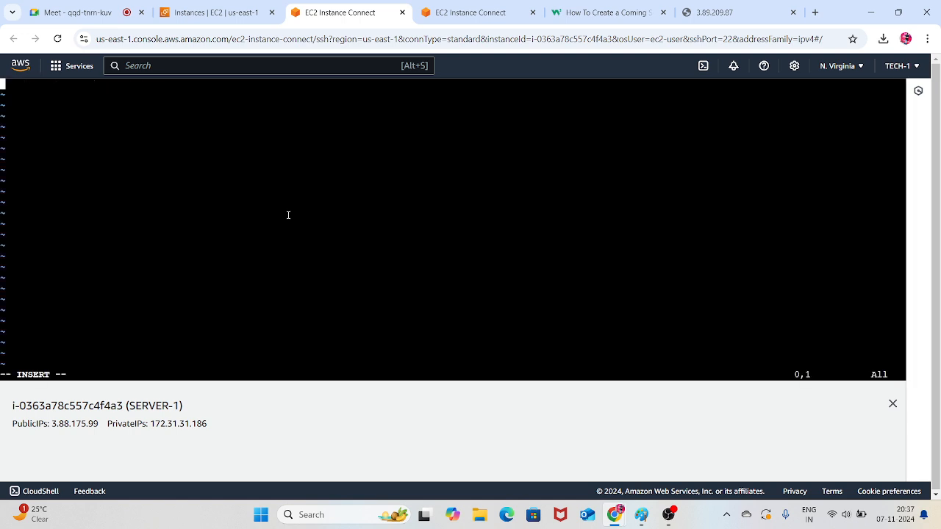
type("welcome to all aw")
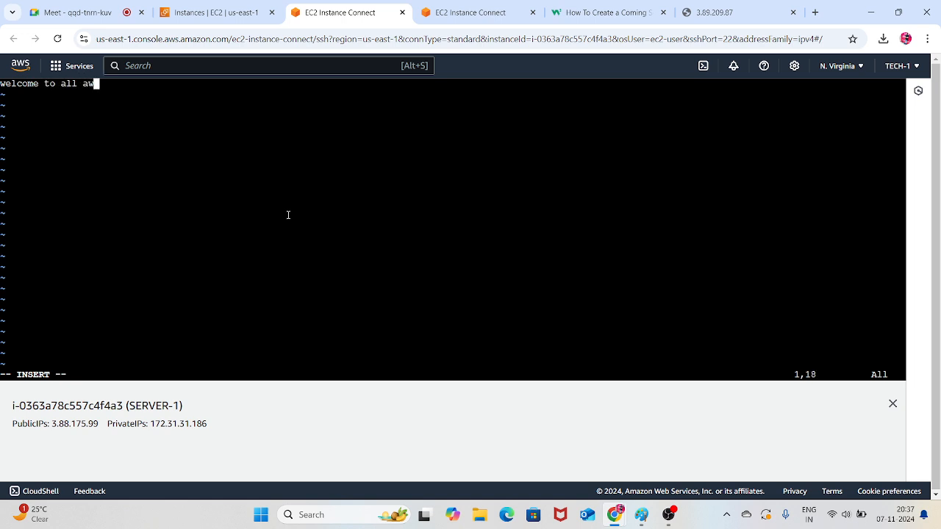
type("s elb-1")
key("Escape")
type(":wq!")
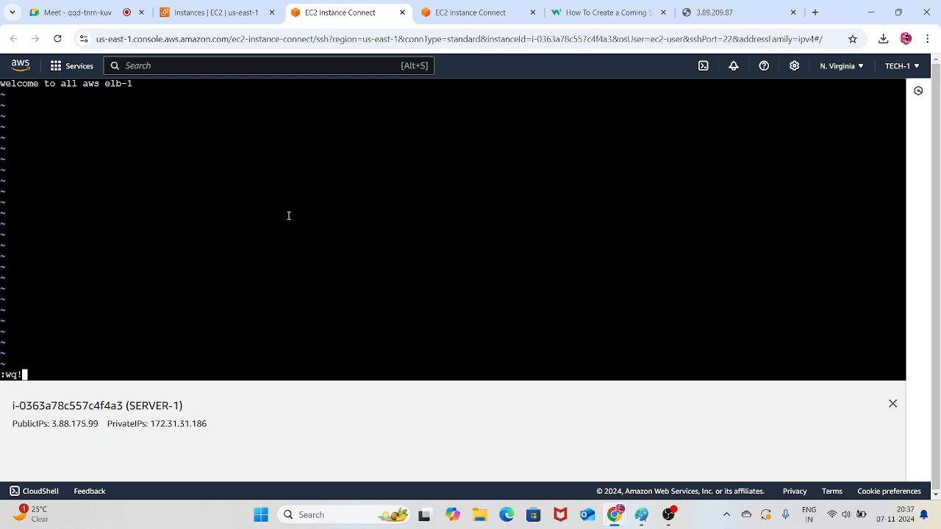
key("Return")
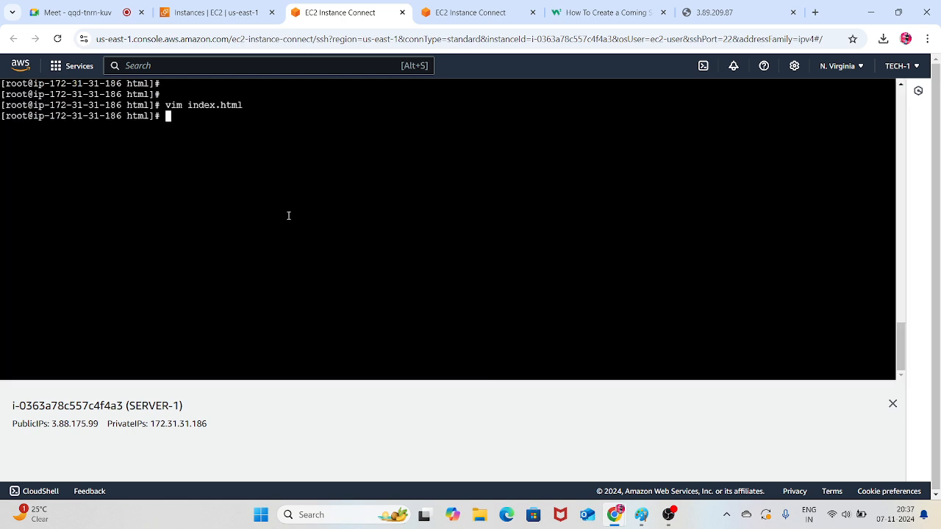
Copy SERVER-1's public IP address, load it in a new browser tab replacing server-4's page tab, and reload it
left_click_drag(101, 425, 52, 423)
key("ctrl+c")
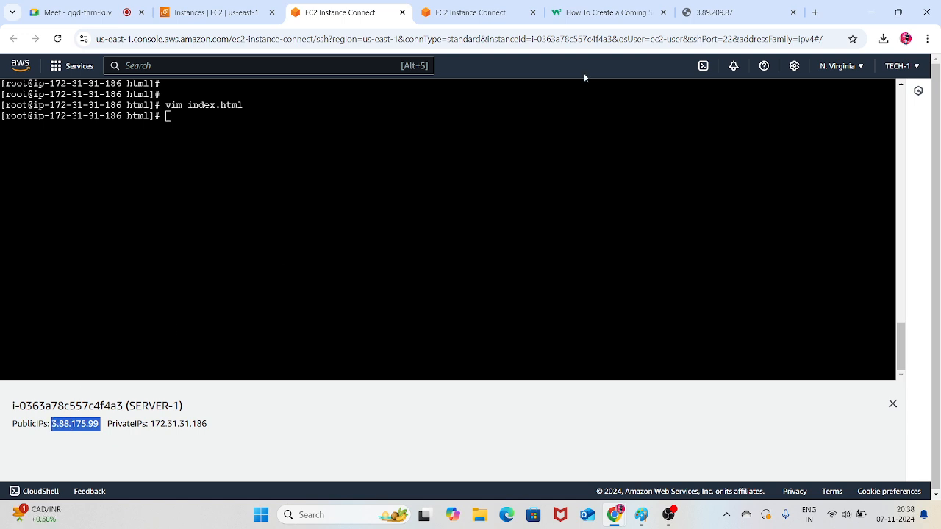
left_click(714, 9)
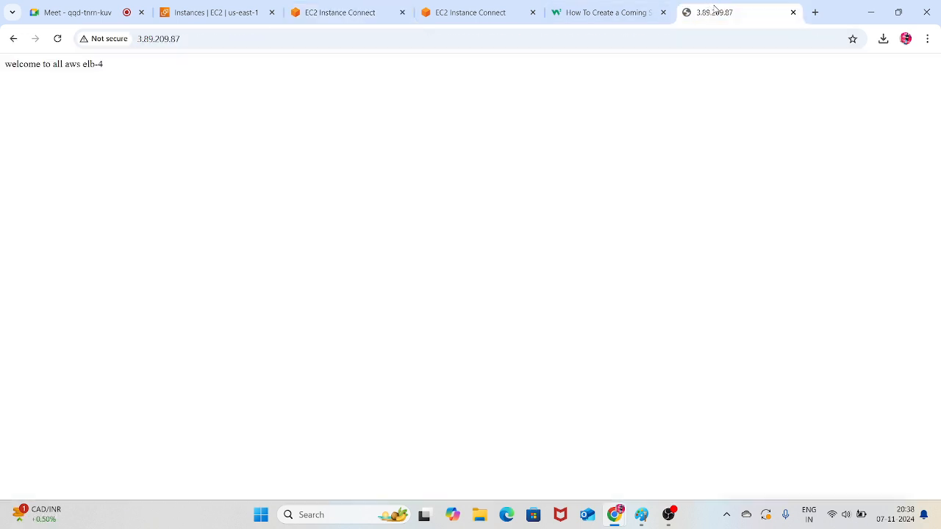
left_click(814, 12)
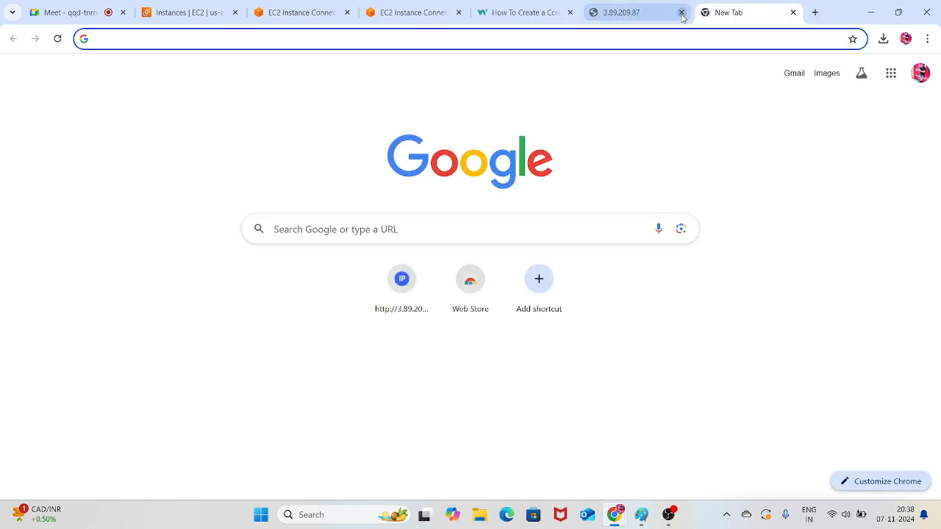
left_click(682, 12)
key("ctrl+v")
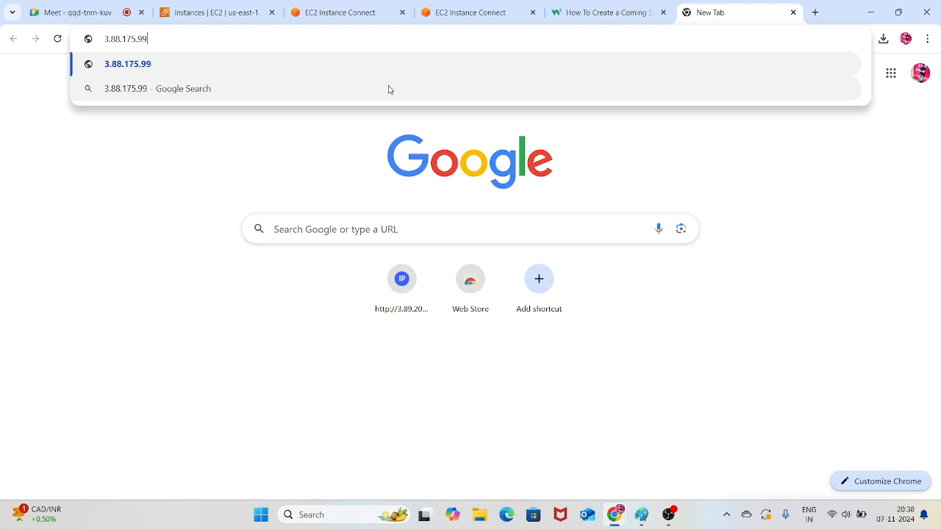
key("Return")
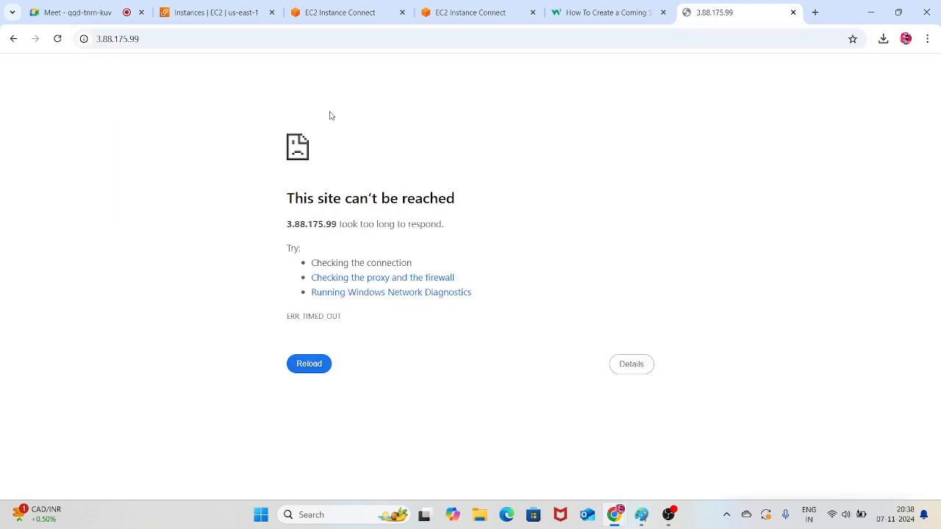
key("F5")
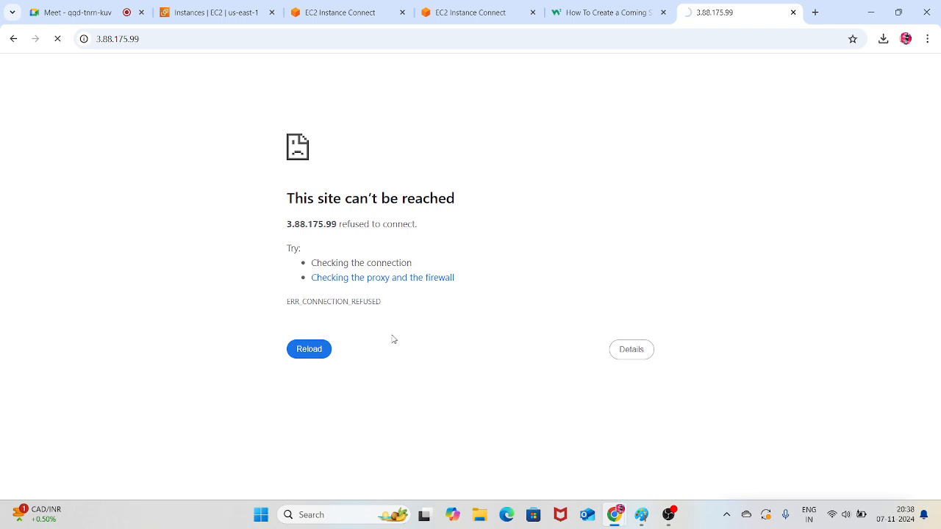
Close the EC2 Instance Connect session tab of server-4
mouse_move(616, 515)
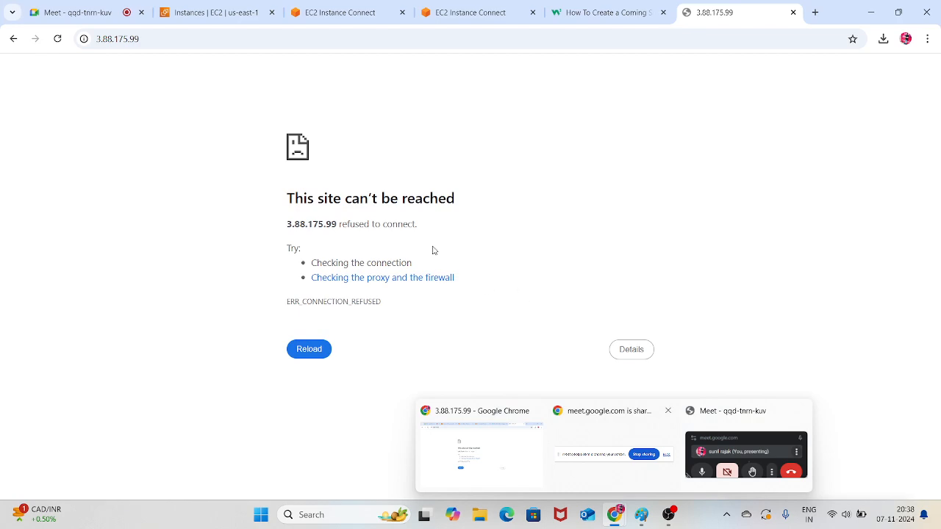
left_click(440, 5)
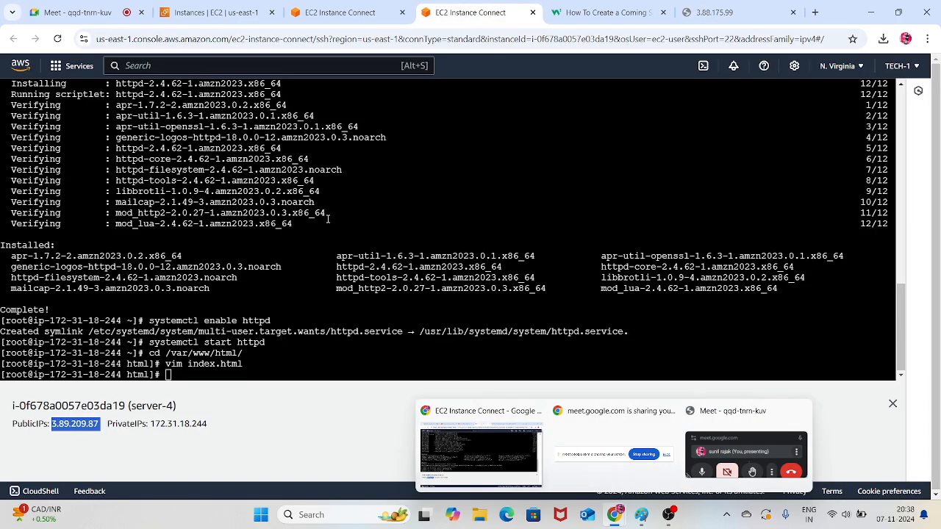
left_click(533, 13)
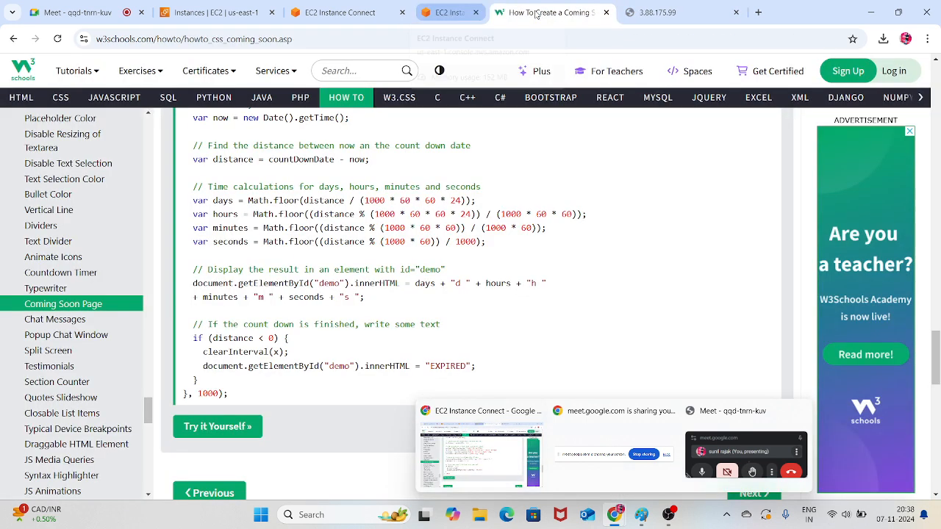
Open SERVER-1's instance details from the EC2 instances list and show its security details
left_click(345, 13)
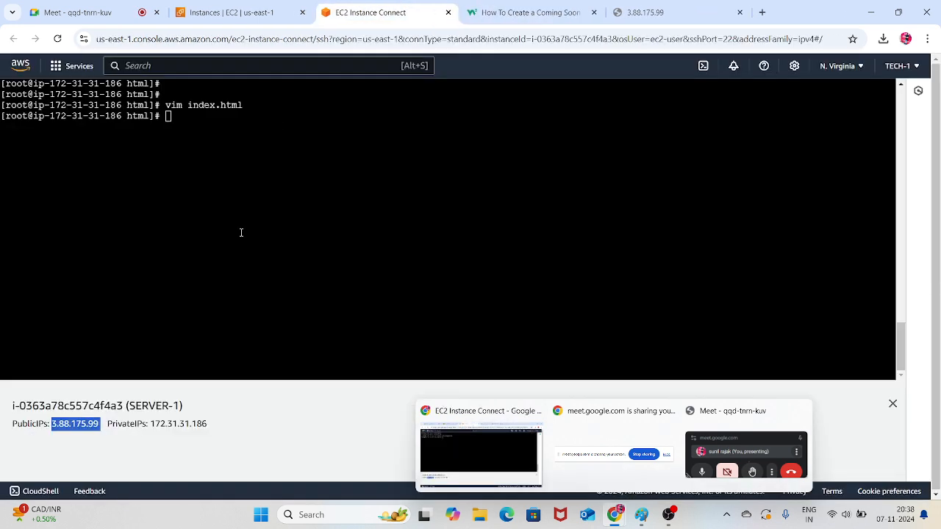
left_click(673, 7)
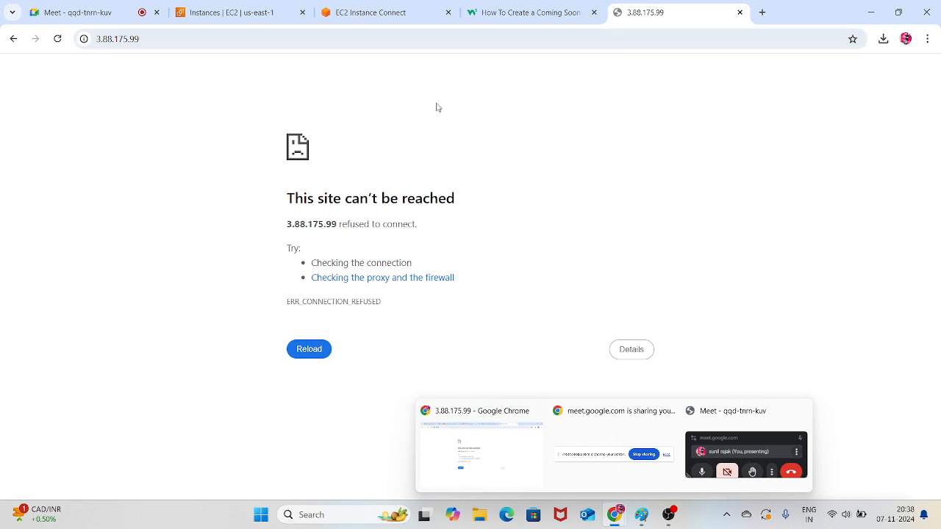
left_click(351, 7)
left_click(280, 9)
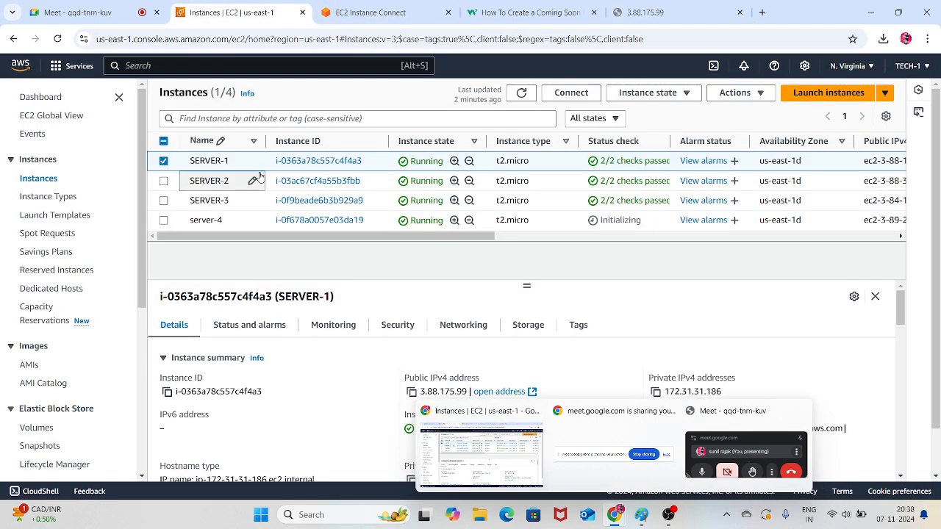
left_click(319, 163)
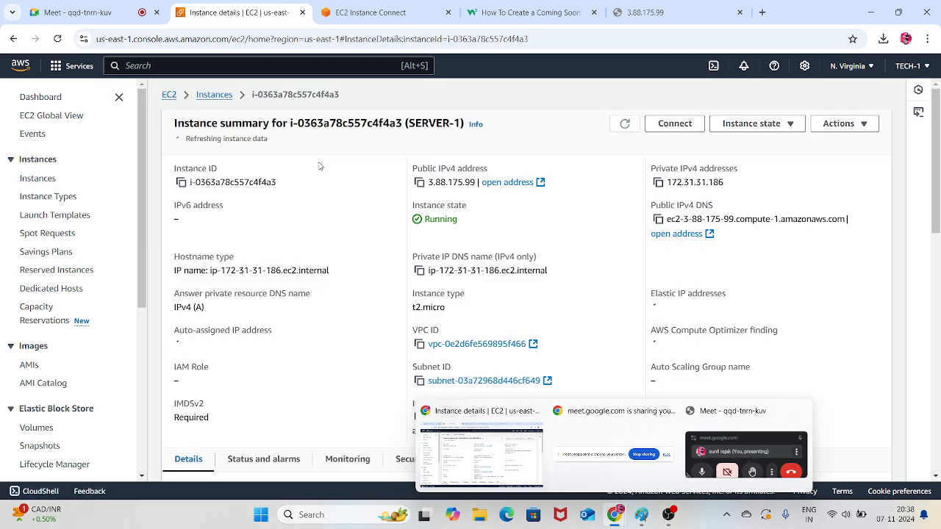
scroll(499, 291, "down", 5)
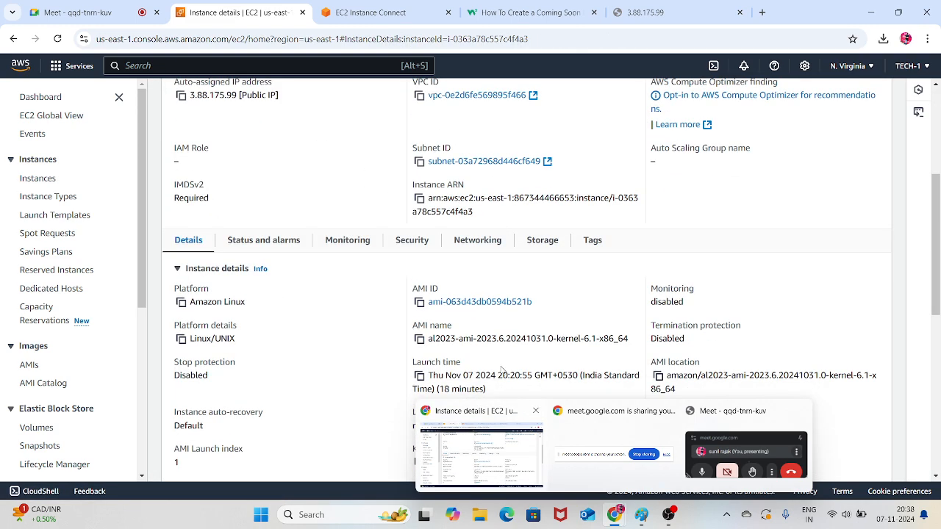
scroll(489, 306, "down", 4)
scroll(456, 294, "up", 6)
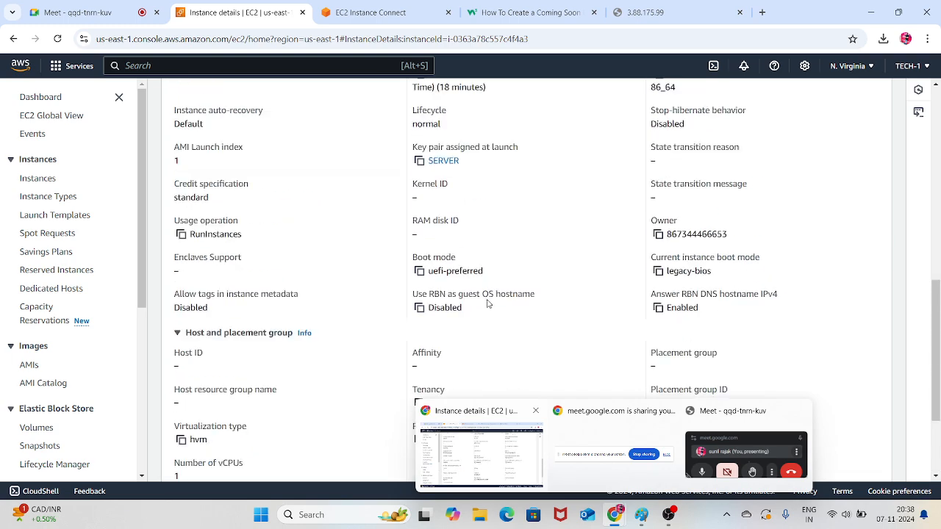
left_click(410, 287)
scroll(308, 273, "down", 3)
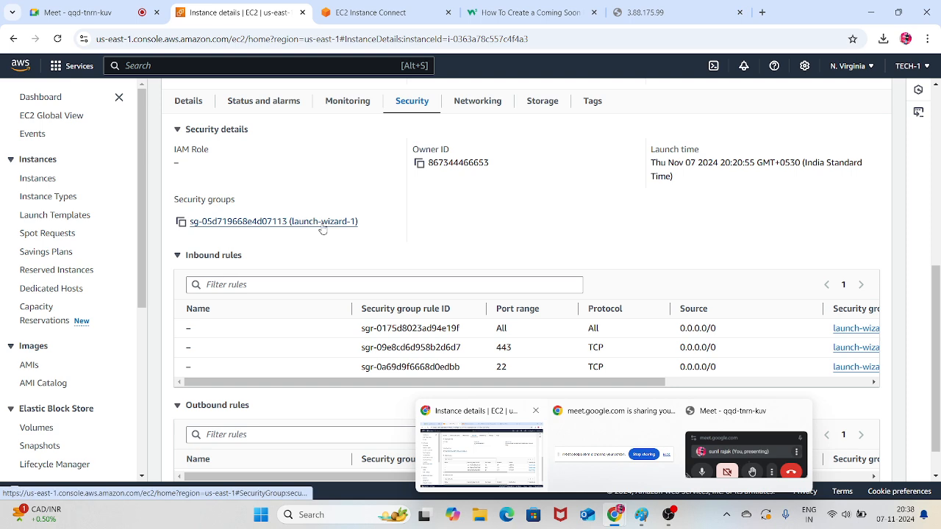
Open the launch-wizard-1 security group for inbound rule editing and delete its All traffic, HTTPS and SSH rules
left_click(322, 227)
scroll(336, 226, "down", 2)
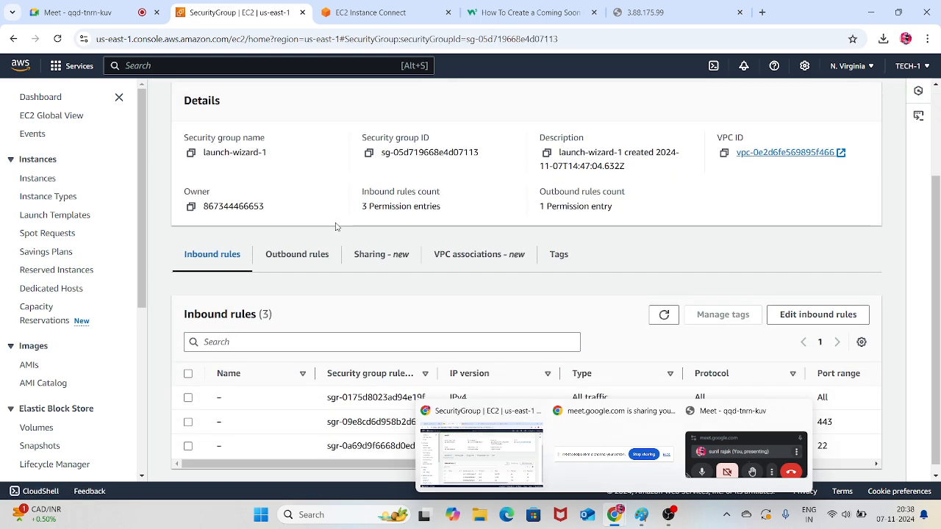
mouse_move(671, 412)
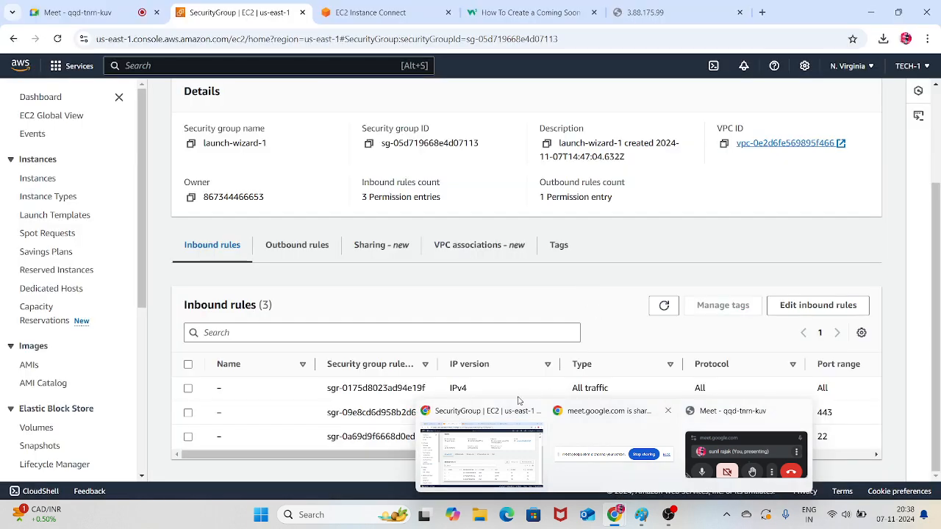
left_click(473, 438)
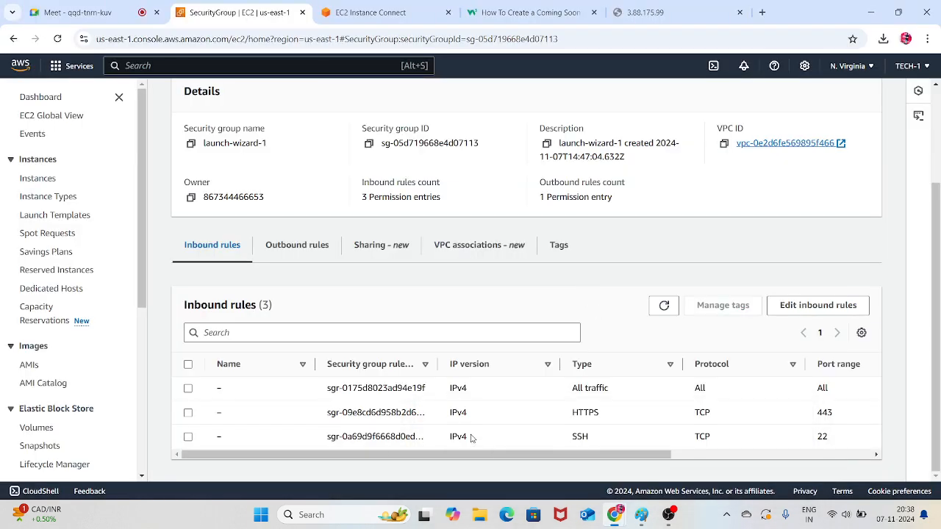
left_click(802, 305)
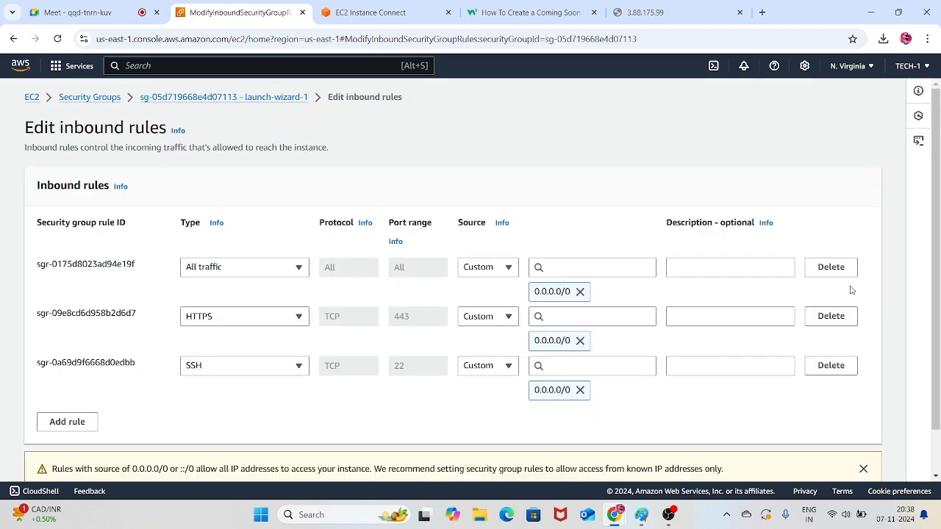
left_click(842, 269)
left_click(843, 269)
left_click(843, 269)
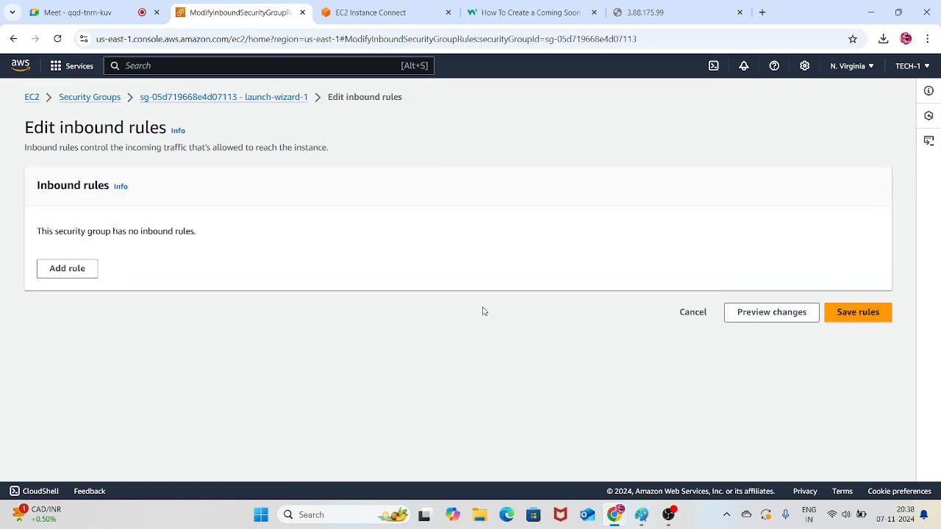
Add an inbound rule allowing All traffic from Anywhere-IPv4 (0.0.0.0/0) and save the security group's rules
left_click(89, 276)
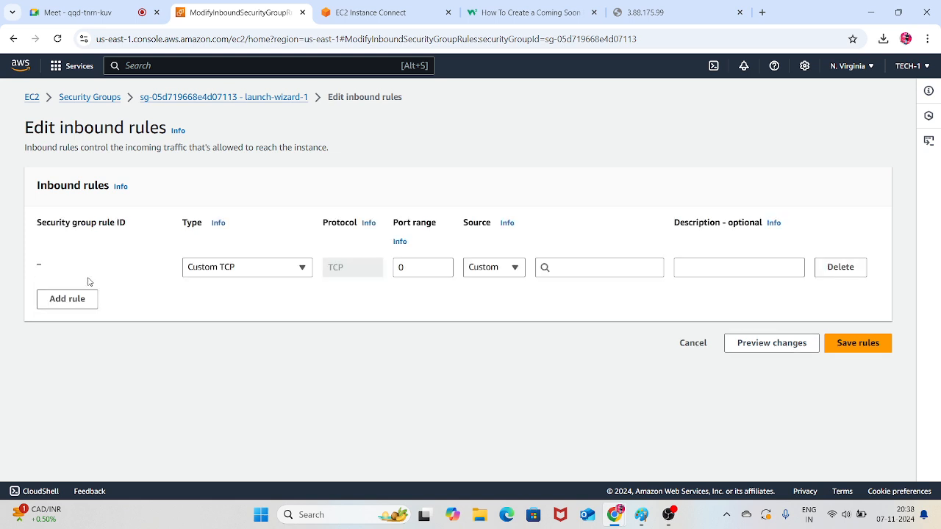
left_click(252, 277)
scroll(224, 360, "down", 2)
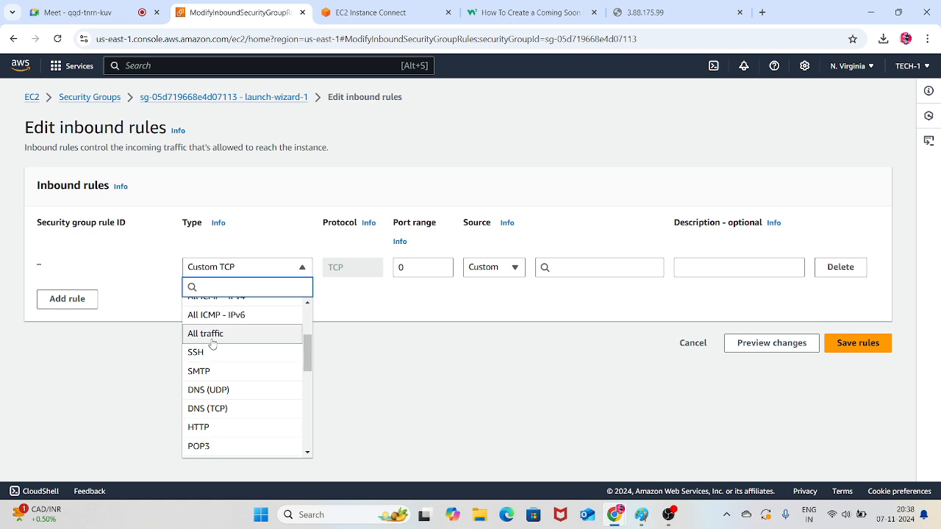
left_click(213, 342)
left_click(509, 268)
left_click(484, 305)
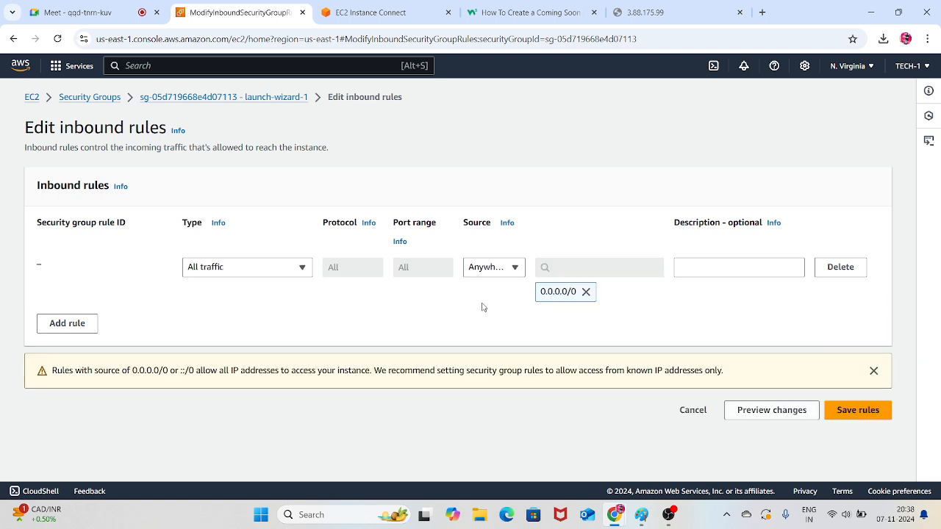
left_click(860, 411)
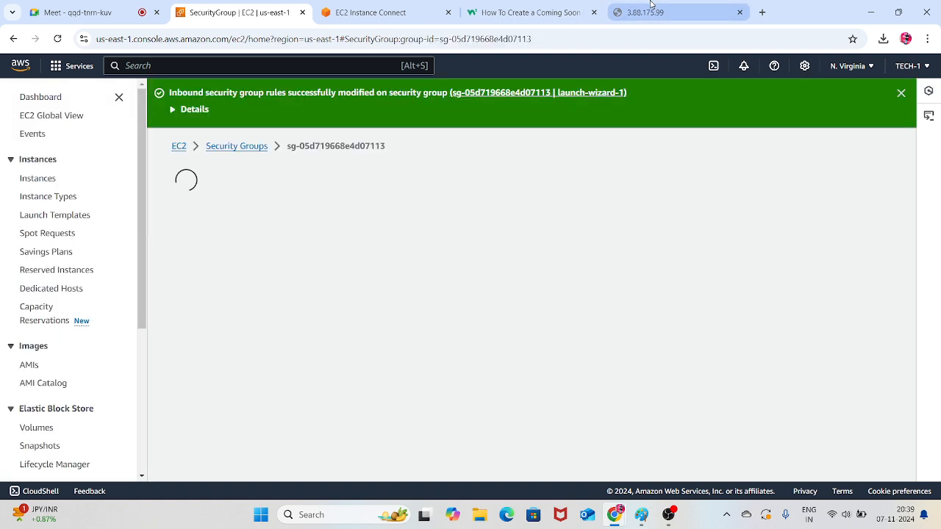
Reload SERVER-1's page at 3.88.175.99 and compare the address with the one in its terminal session
left_click(650, 9)
left_click(58, 39)
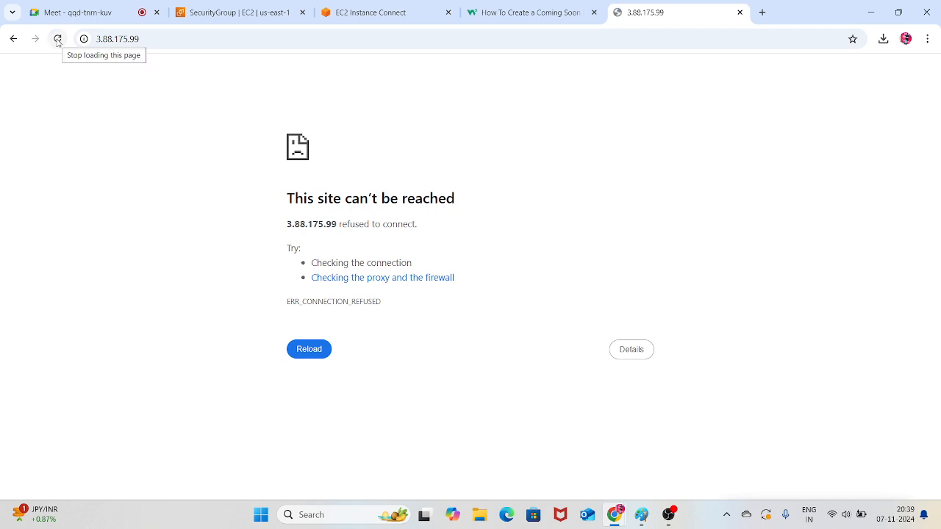
left_click(57, 39)
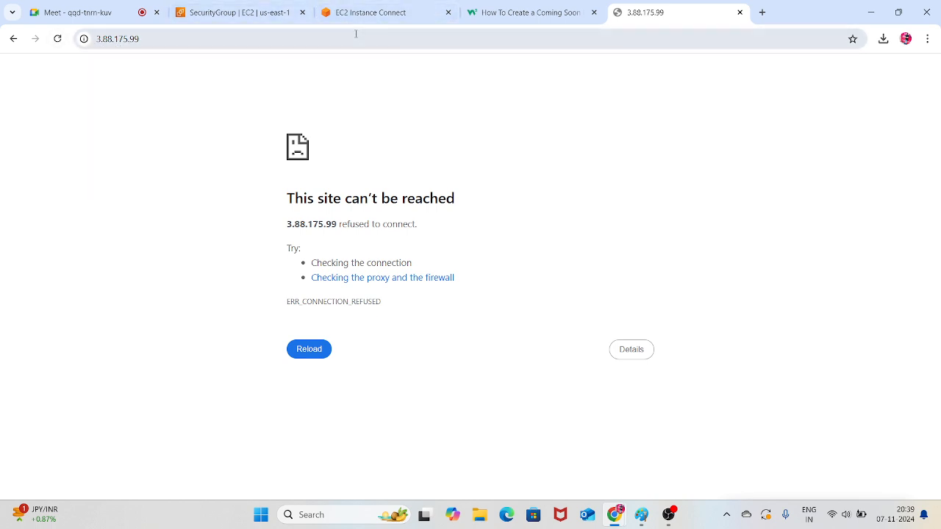
left_click(350, 6)
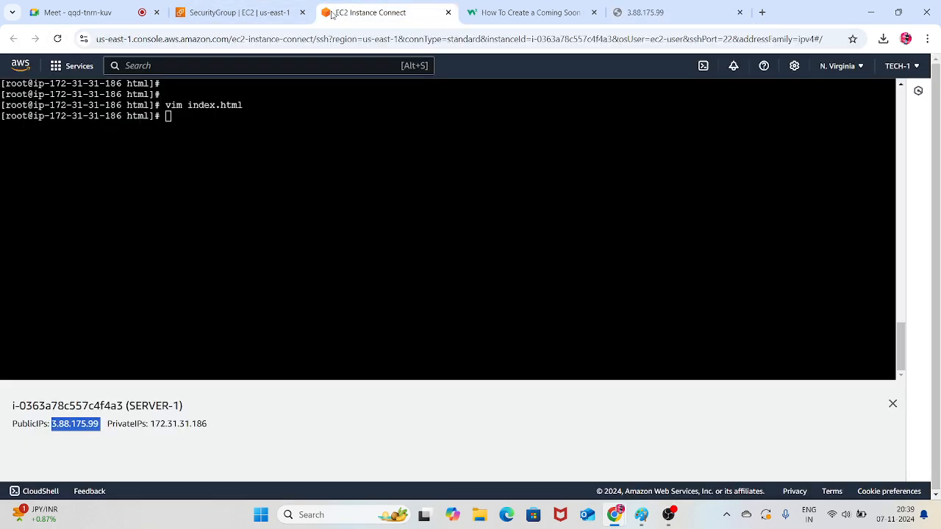
left_click(632, 7)
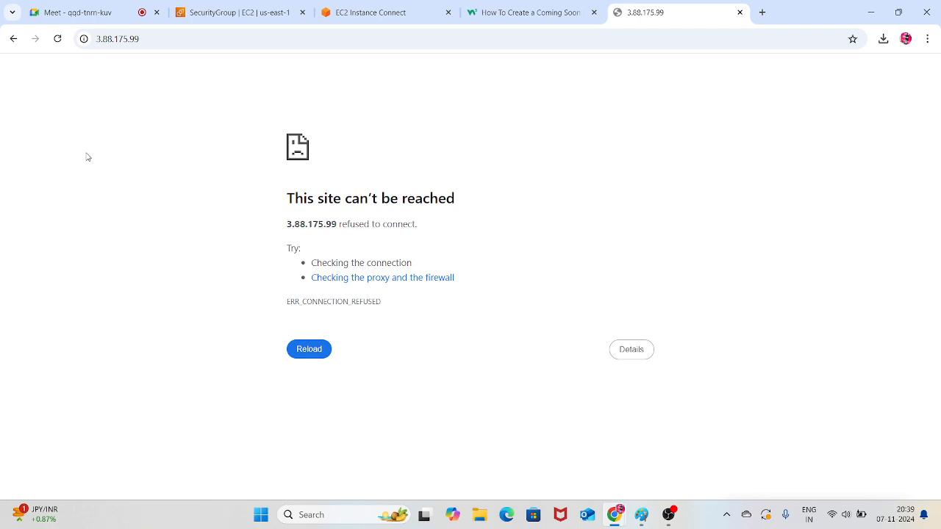
Try to save the launch-wizard-1 All traffic inbound rule again with its source set to Anywhere-IPv4
left_click(263, 6)
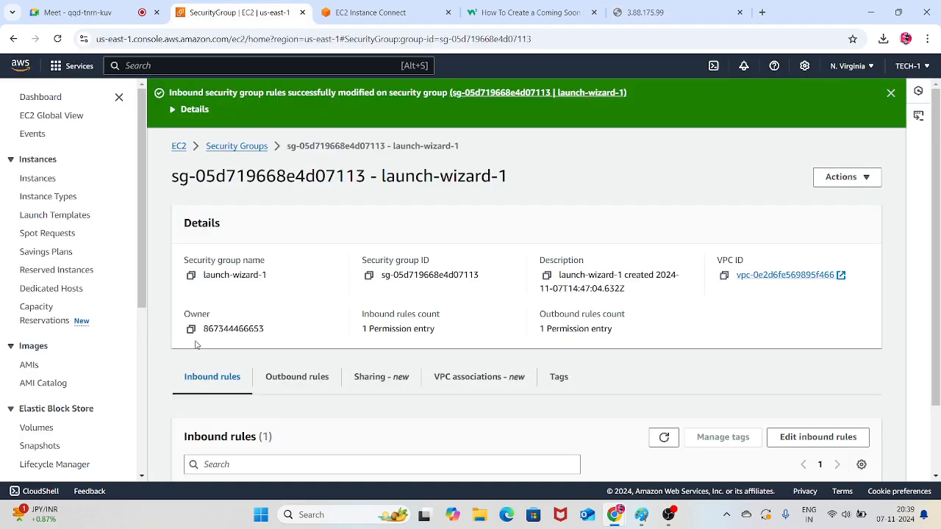
scroll(253, 327, "down", 2)
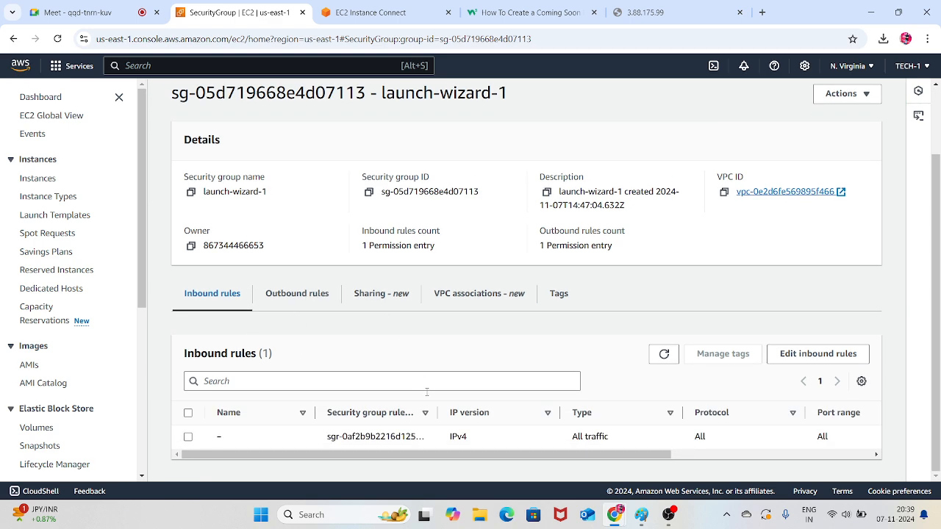
left_click(815, 364)
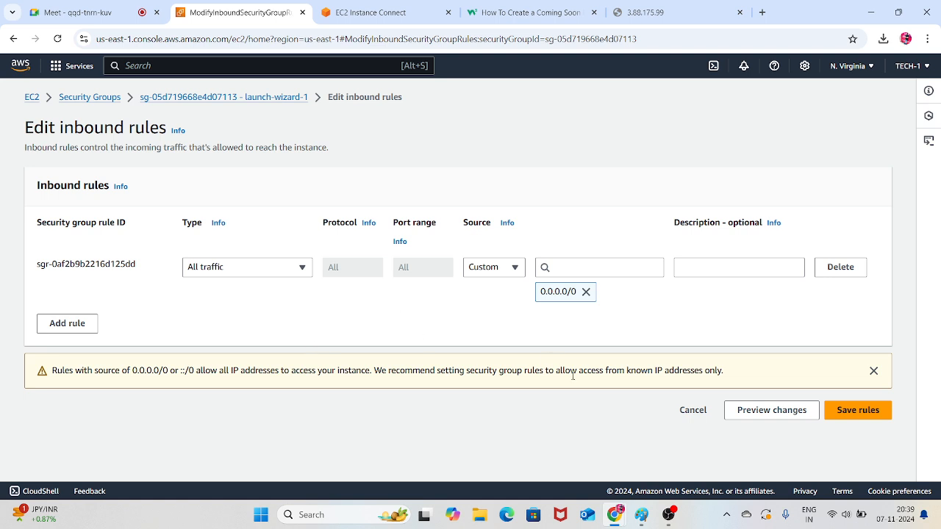
left_click(510, 272)
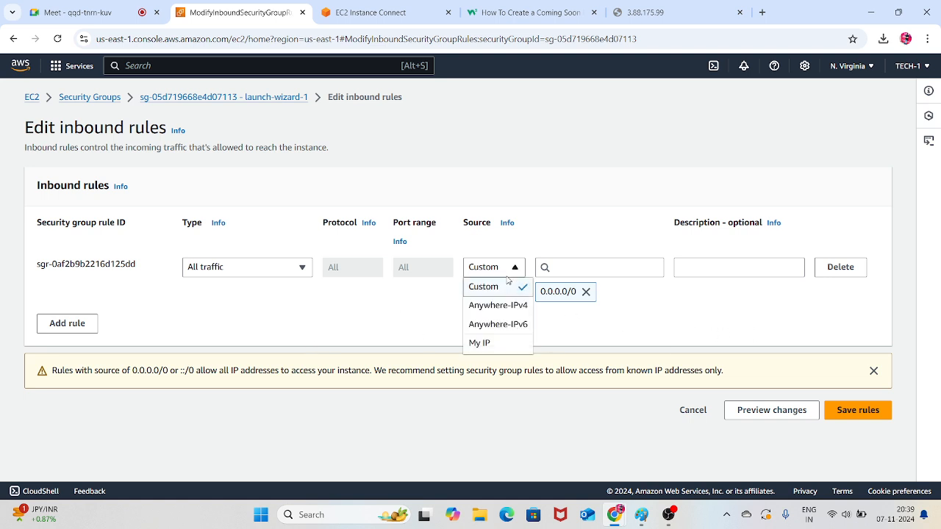
left_click(503, 304)
left_click(862, 413)
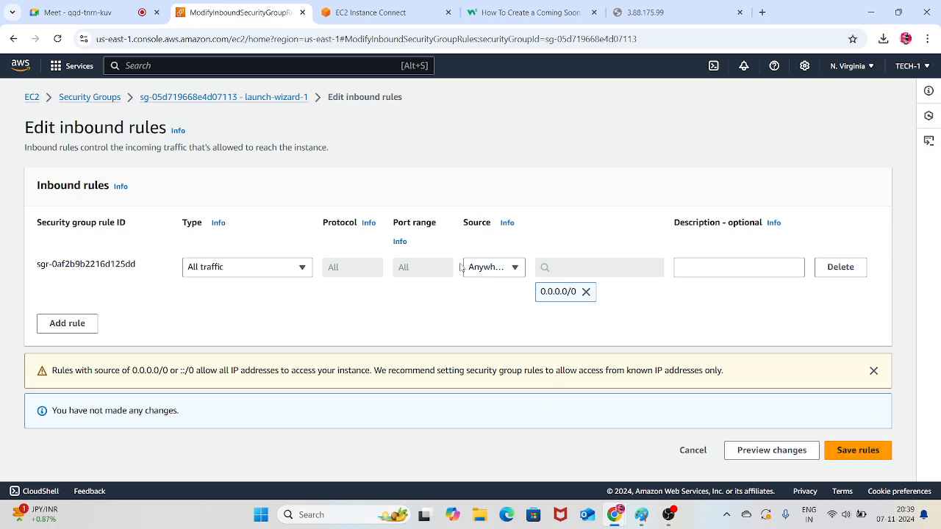
left_click(500, 268)
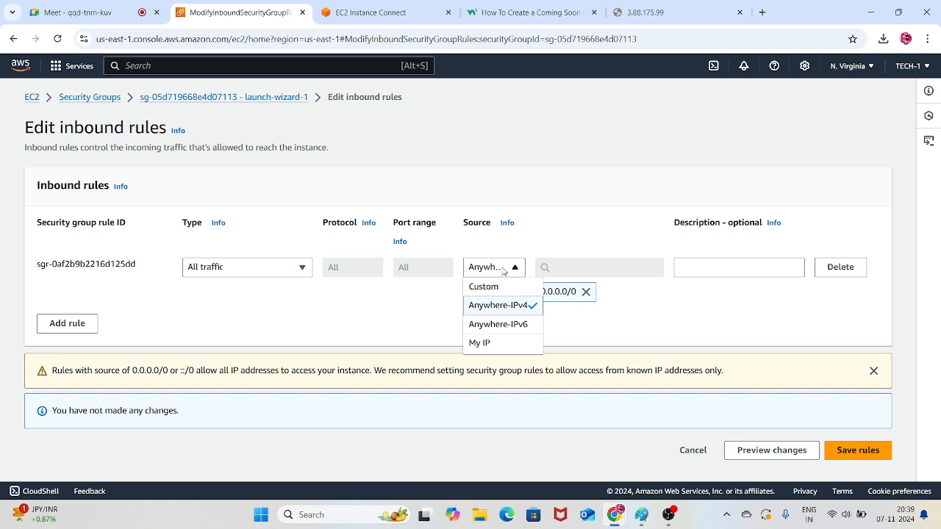
left_click(390, 300)
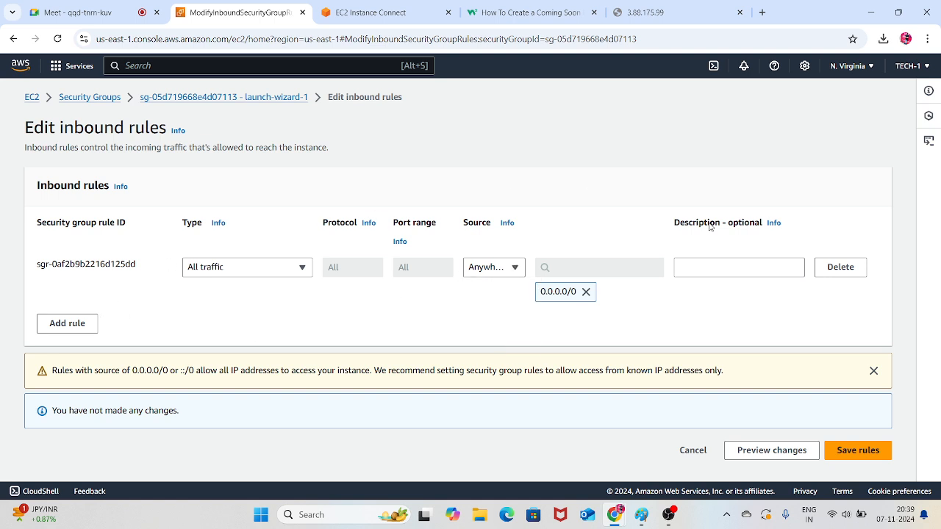
Reload the page at 3.88.175.99 again and return to SERVER-1's terminal session
left_click(647, 8)
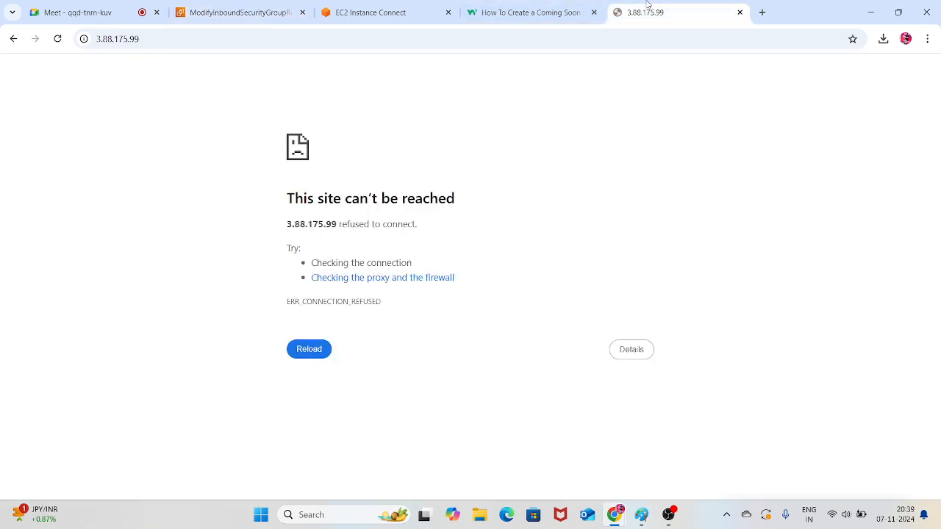
left_click(58, 38)
left_click(232, 11)
left_click(411, 10)
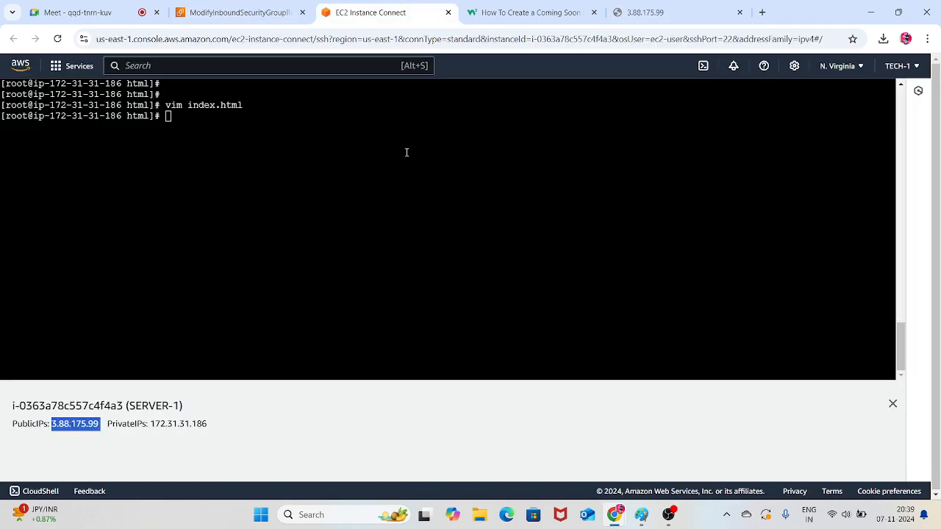
Leave inbound rule editing for the EC2 dashboard, refresh its resources, list the running instances, and select only SERVER-2
left_click(243, 12)
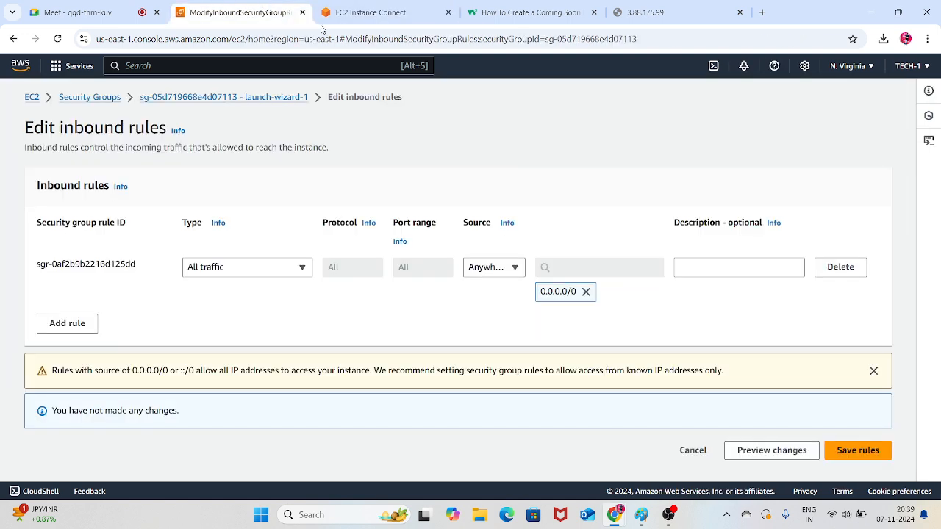
left_click(31, 97)
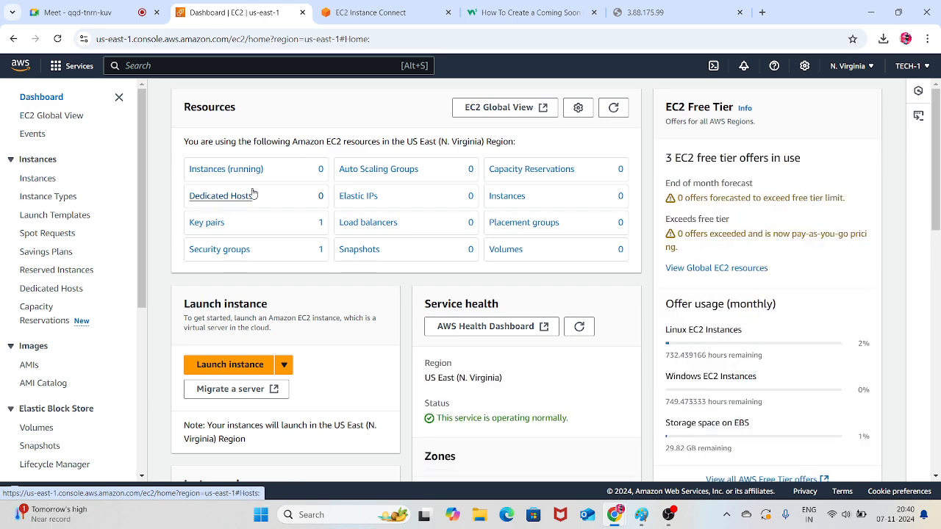
left_click(617, 118)
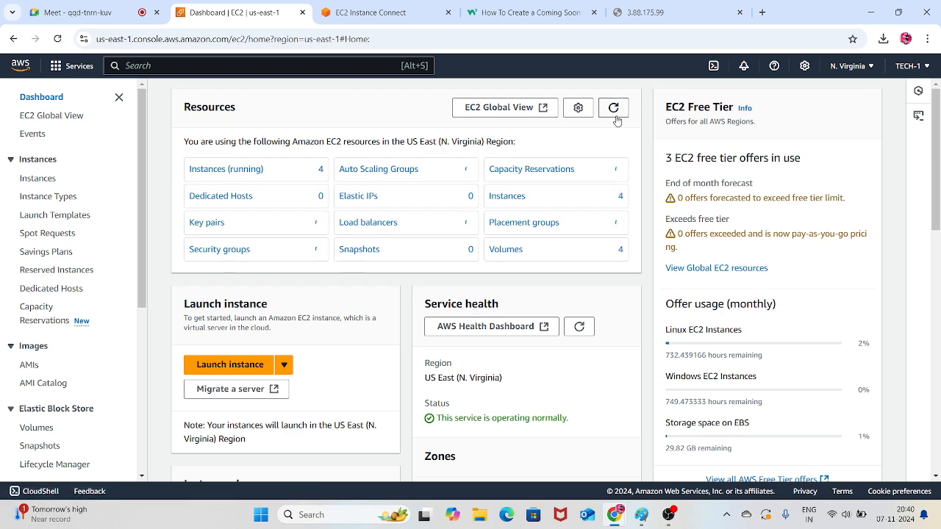
left_click(242, 176)
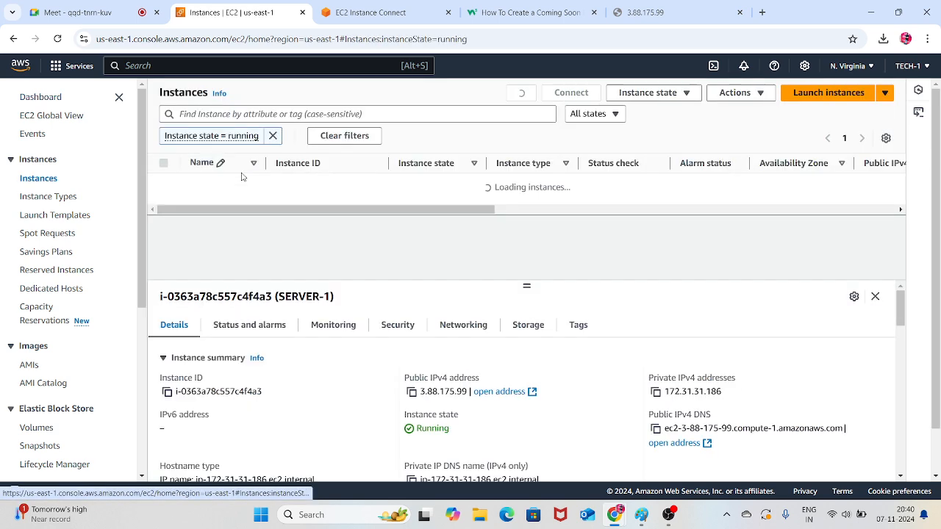
left_click(165, 187)
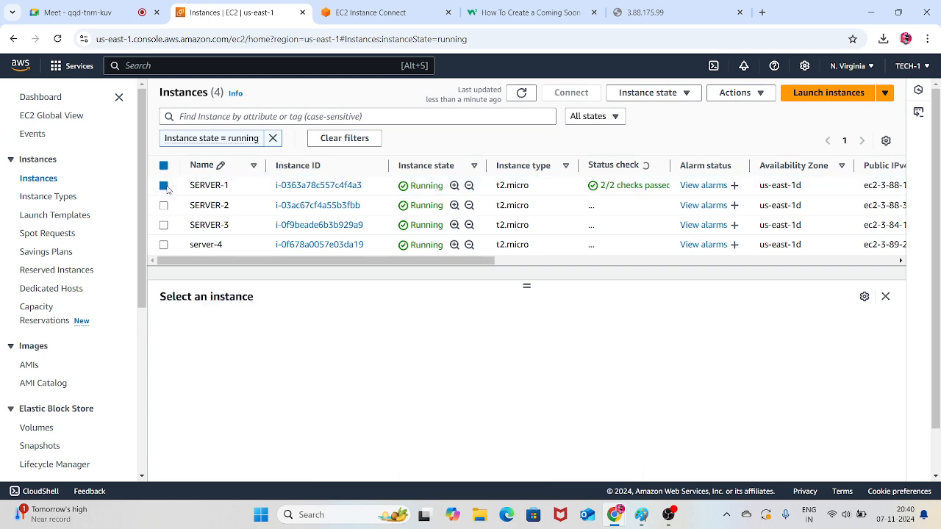
left_click(164, 206)
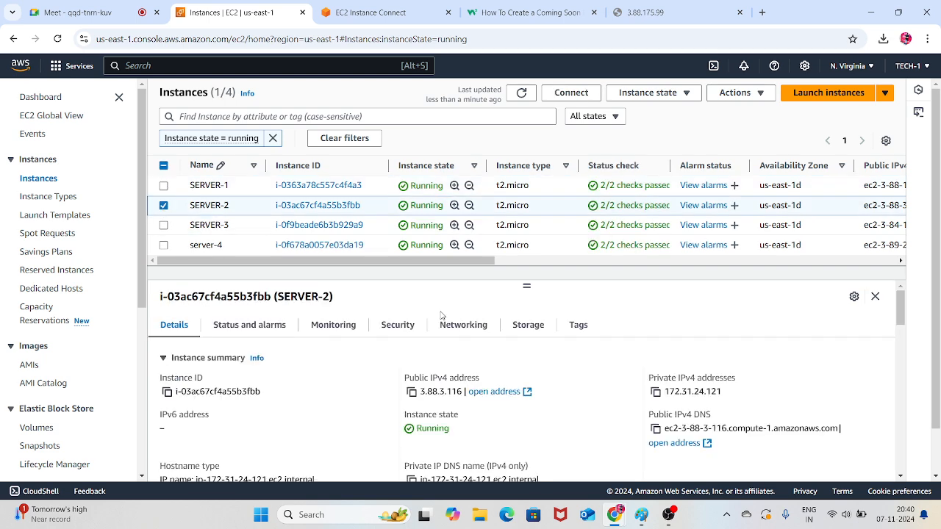
Review SERVER-2's inbound and outbound security rules and open its launch-wizard-1 security group
left_click(397, 325)
scroll(395, 327, "down", 5)
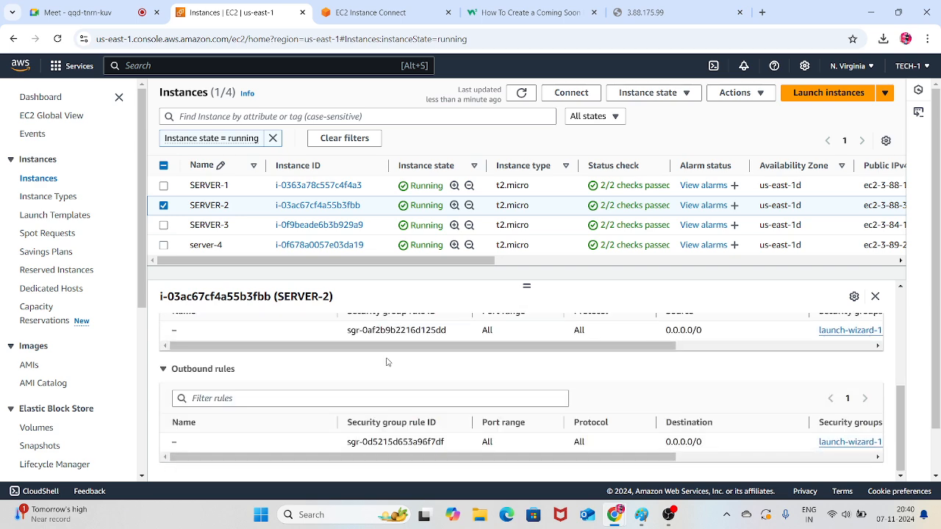
scroll(441, 367, "up", 5)
scroll(677, 434, "down", 3)
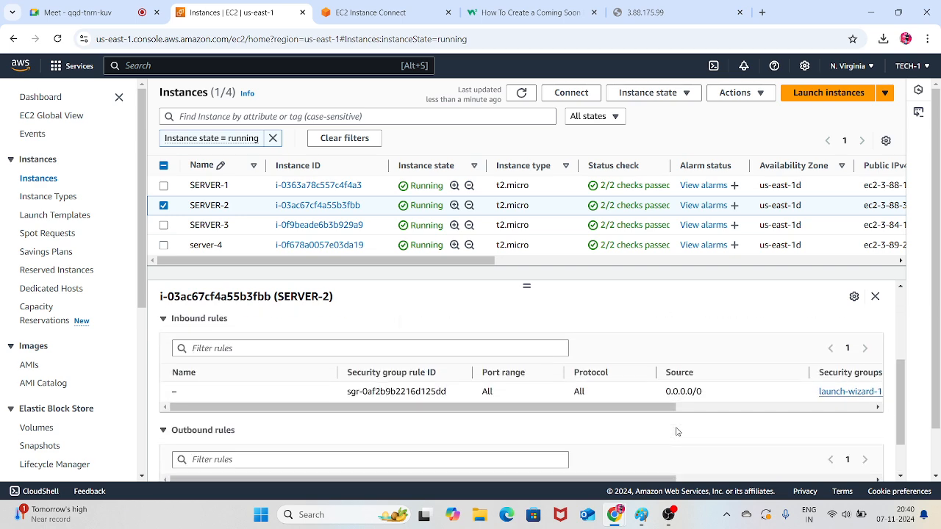
scroll(471, 434, "up", 2)
left_click(311, 350)
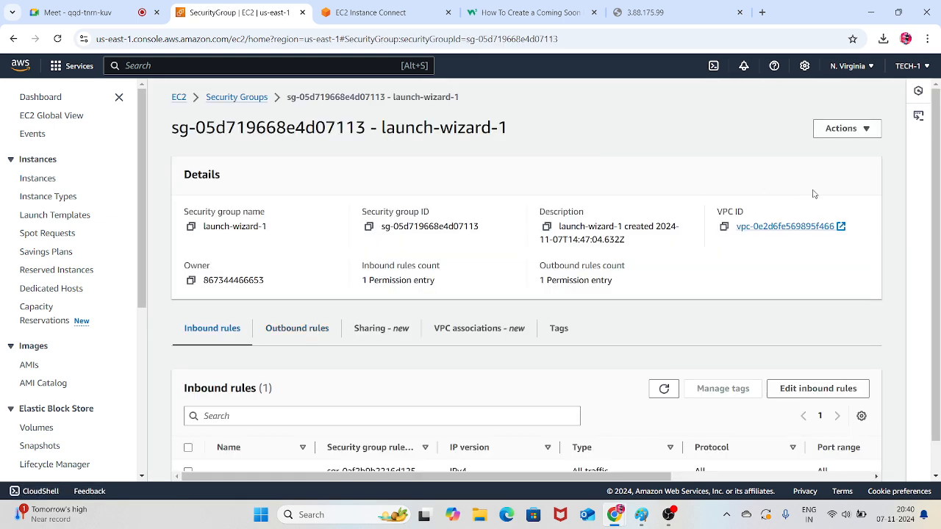
Try to delete the launch-wizard-1 security group, then dismiss the deletion dialog
left_click(862, 130)
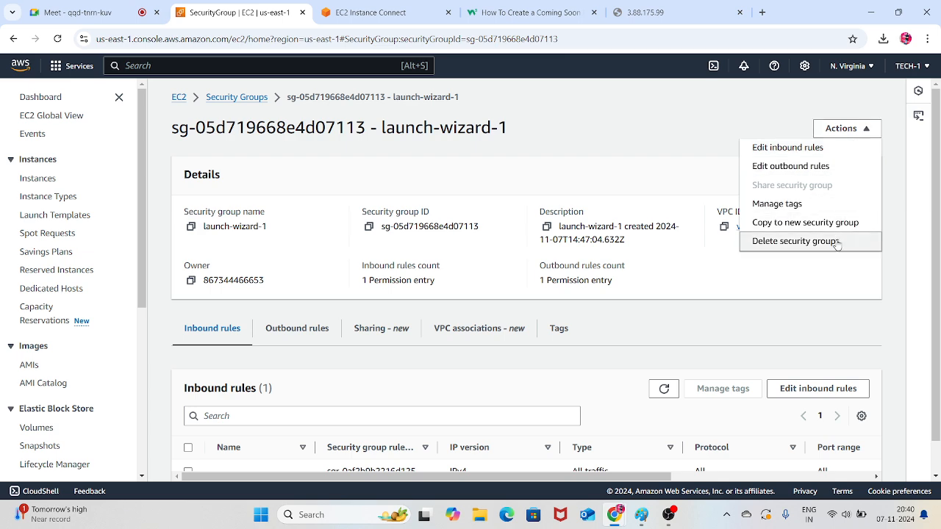
left_click(795, 242)
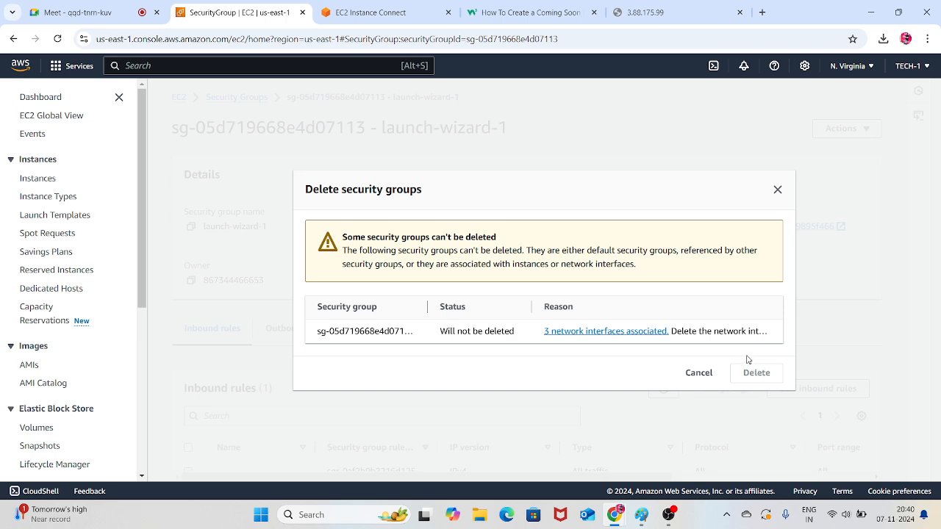
left_click(778, 190)
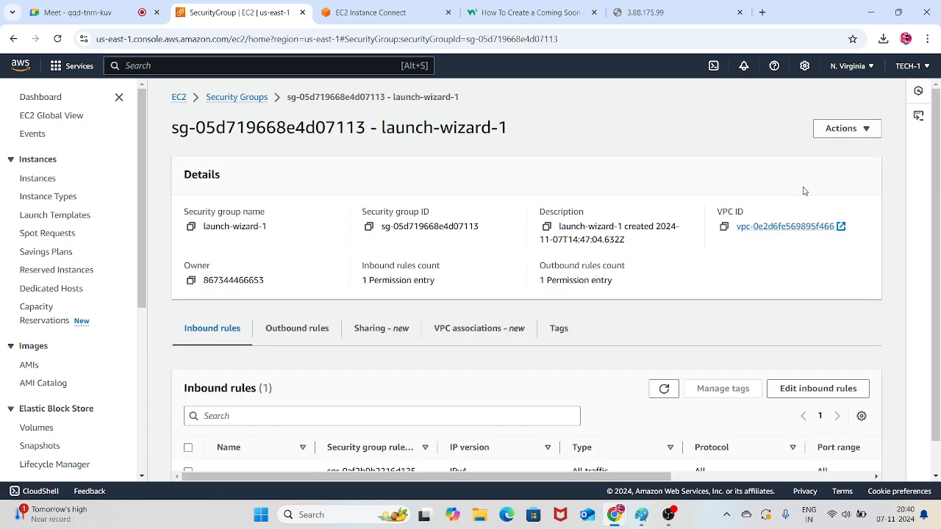
Try to save launch-wizard-1's All traffic inbound rule with Anywhere-IPv4 as its source
left_click(867, 131)
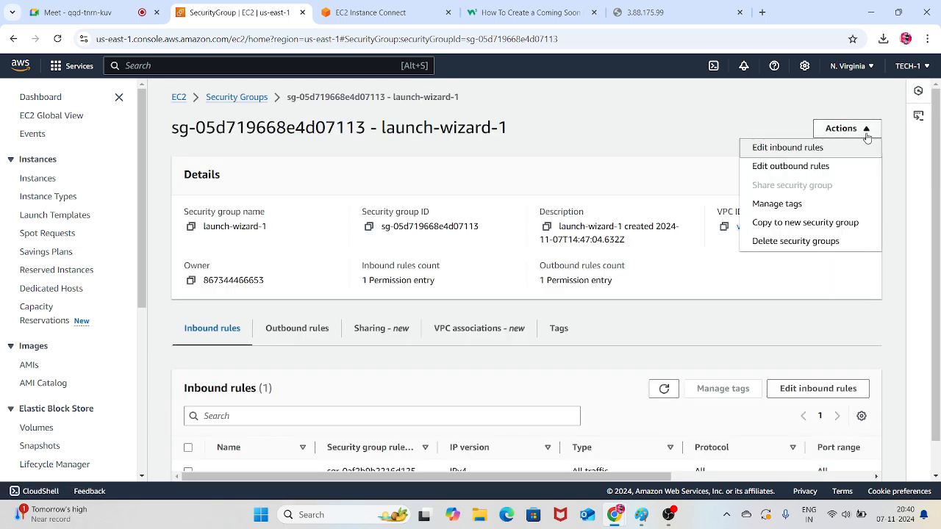
scroll(529, 290, "down", 1)
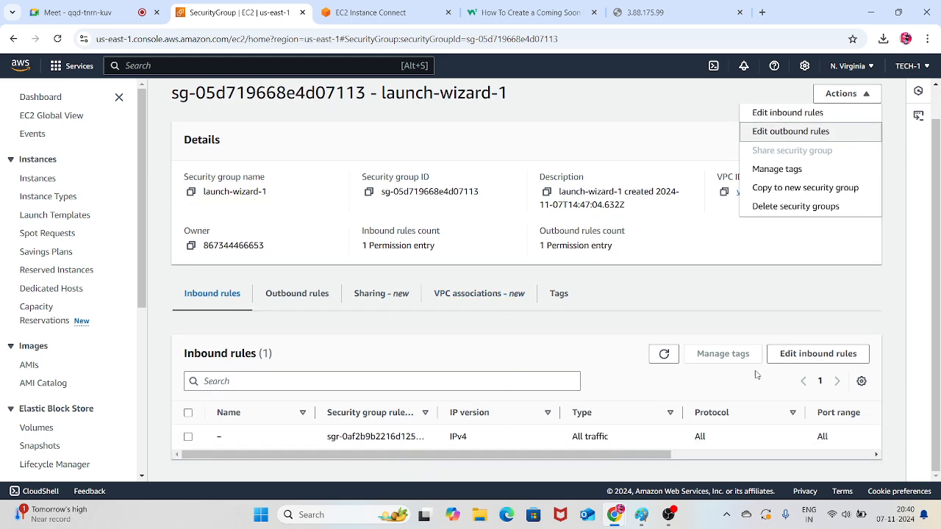
left_click(784, 358)
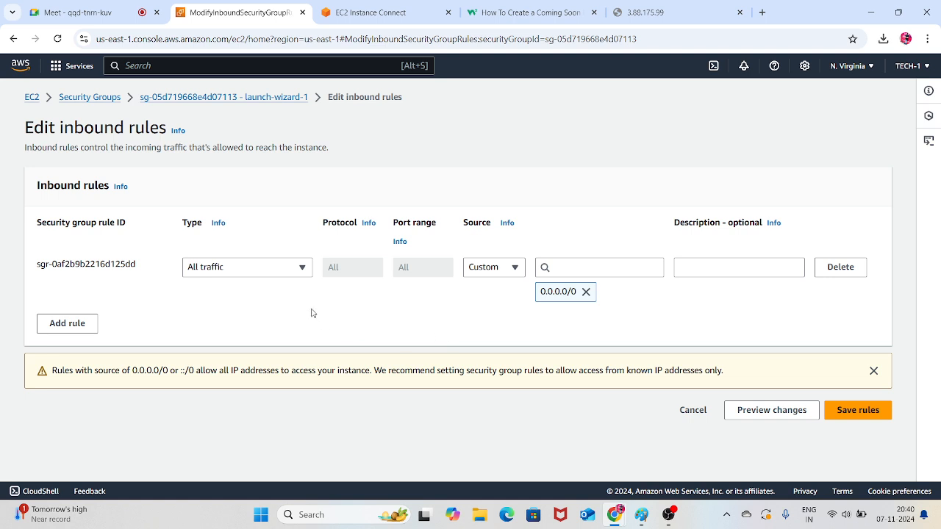
left_click(506, 267)
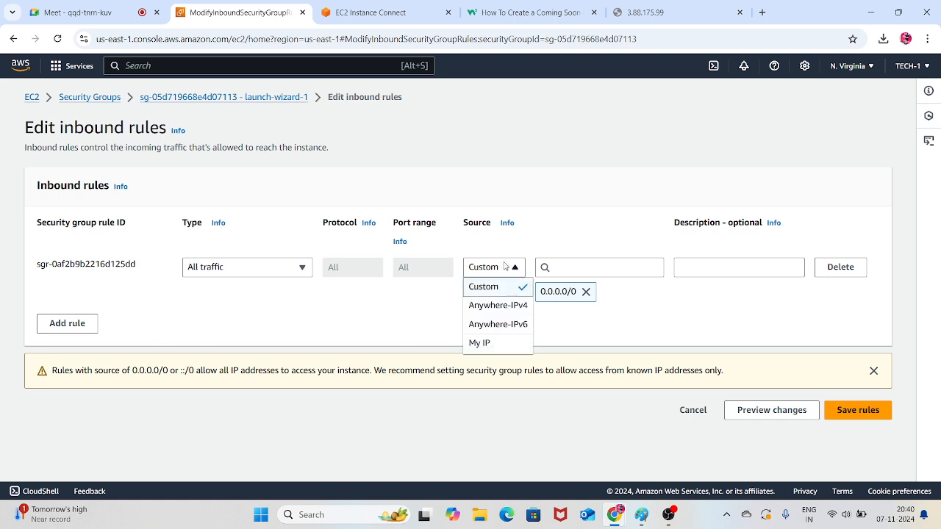
left_click(501, 306)
left_click(853, 409)
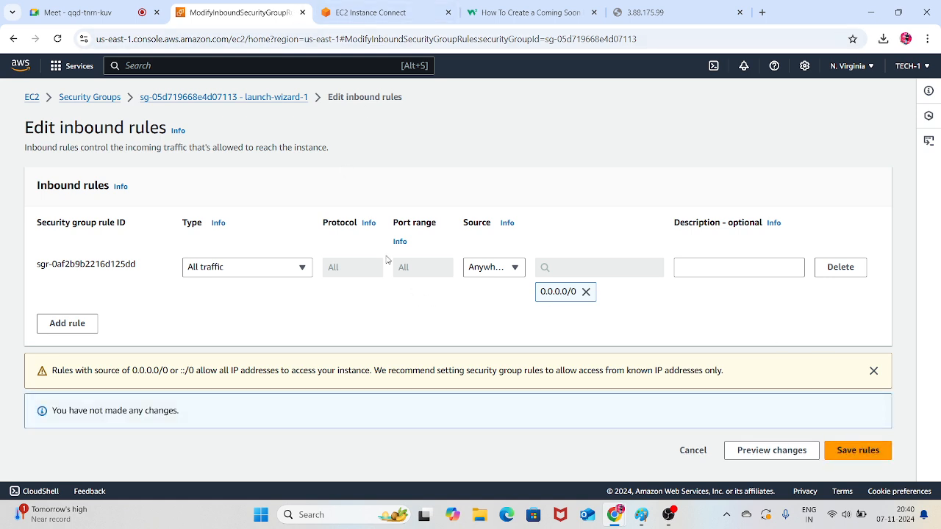
Return to the running instances list and connect to SERVER-2 using EC2 Instance Connect
left_click(34, 99)
left_click(229, 171)
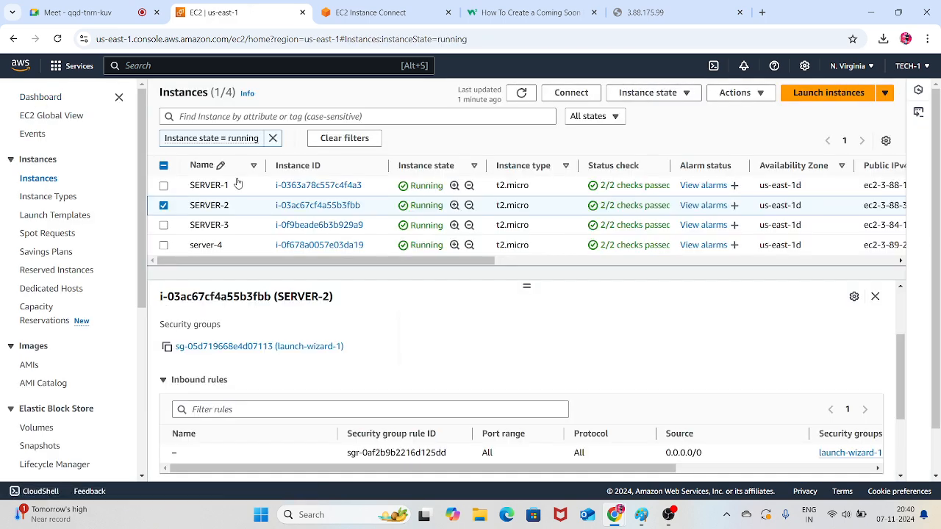
left_click(561, 93)
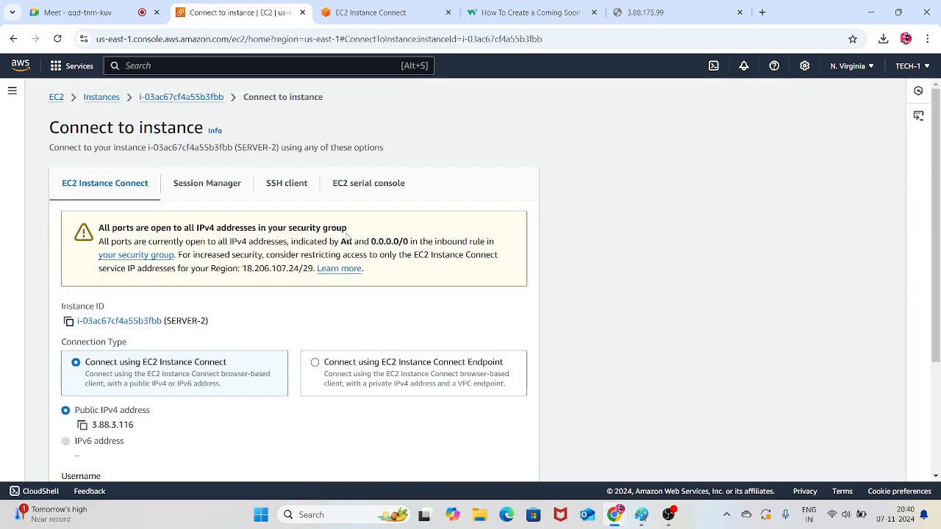
scroll(431, 412, "down", 3)
left_click(499, 459)
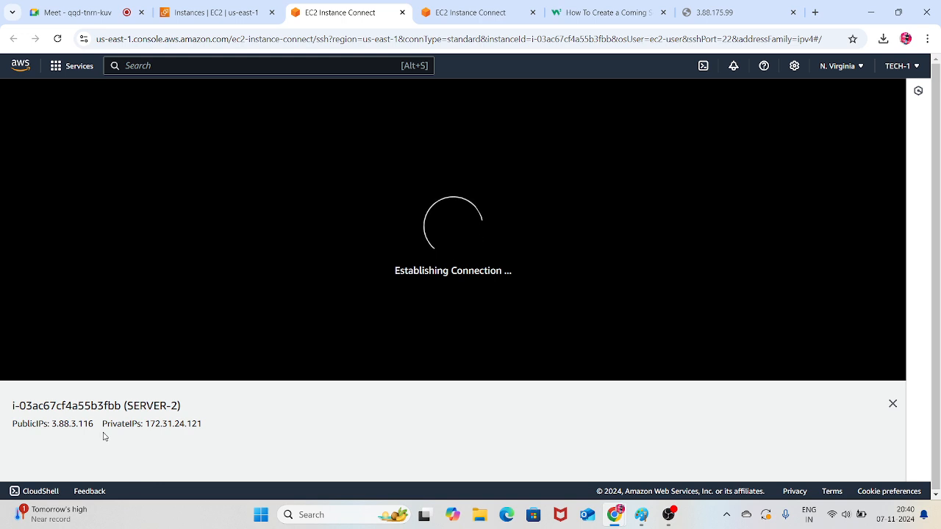
Copy SERVER-2's public IP from its terminal session and load 3.88.3.116 in place of SERVER-1's page
left_click_drag(101, 425, 50, 424)
key("ctrl+c")
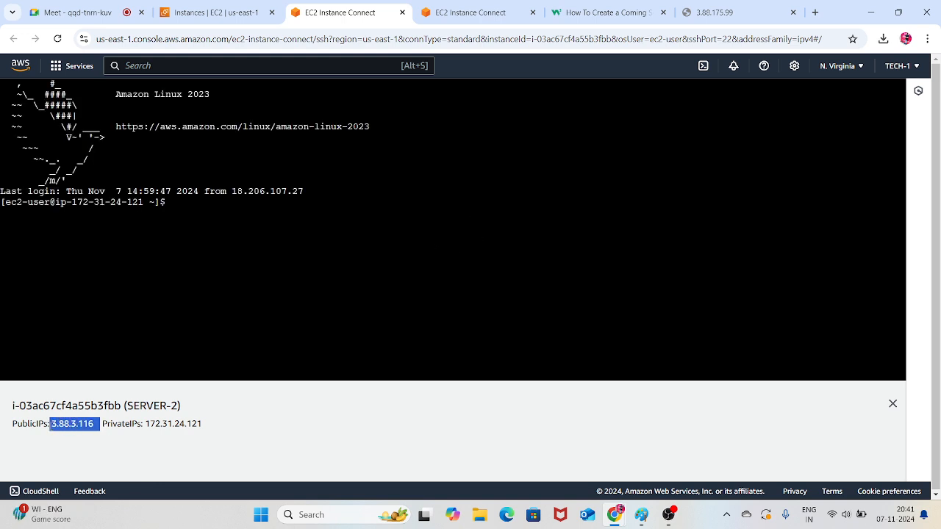
left_click(712, 10)
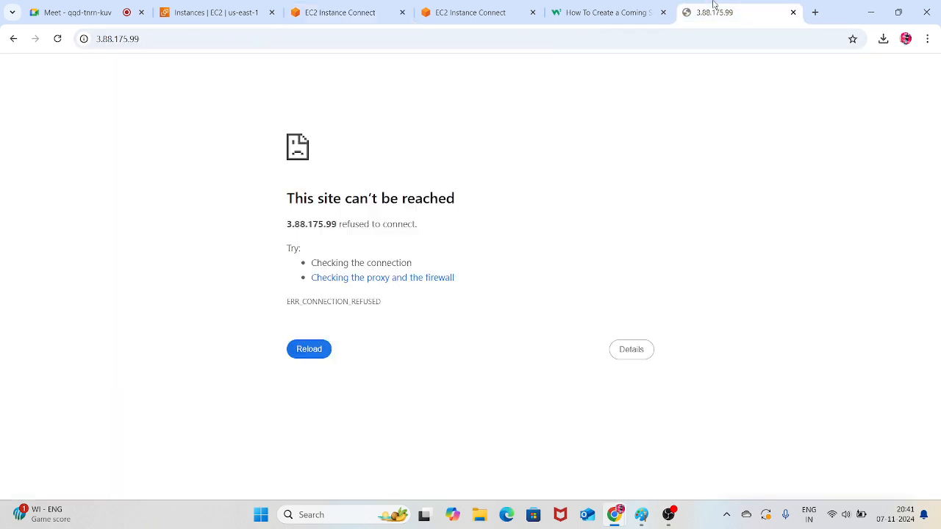
left_click(614, 40)
key("ctrl+v")
key("Return")
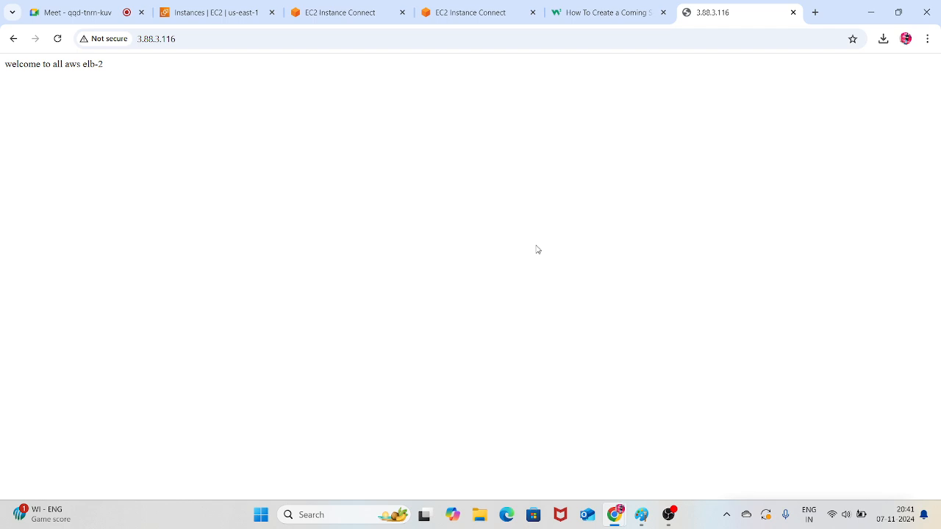
Return to the instances list, select only SERVER-3, and copy its public IPv4 address
left_click(353, 7)
left_click(208, 6)
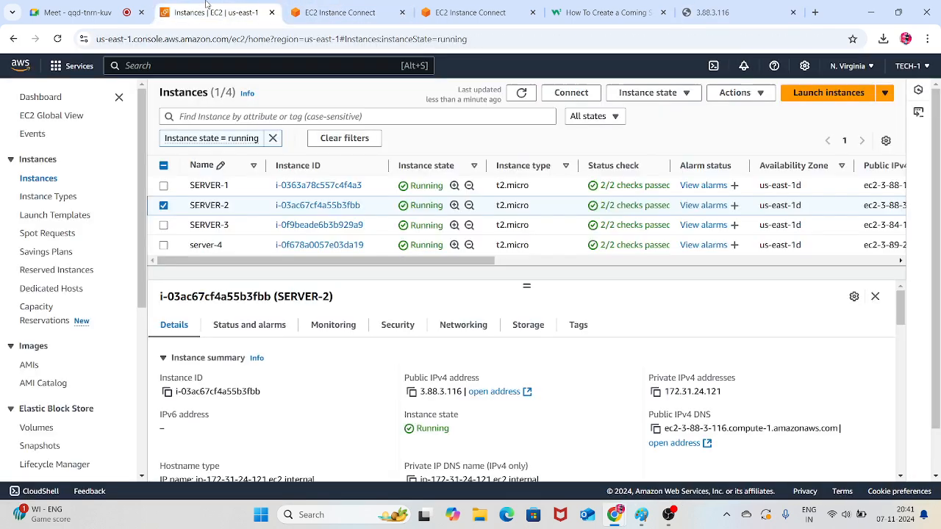
left_click(162, 207)
left_click(164, 225)
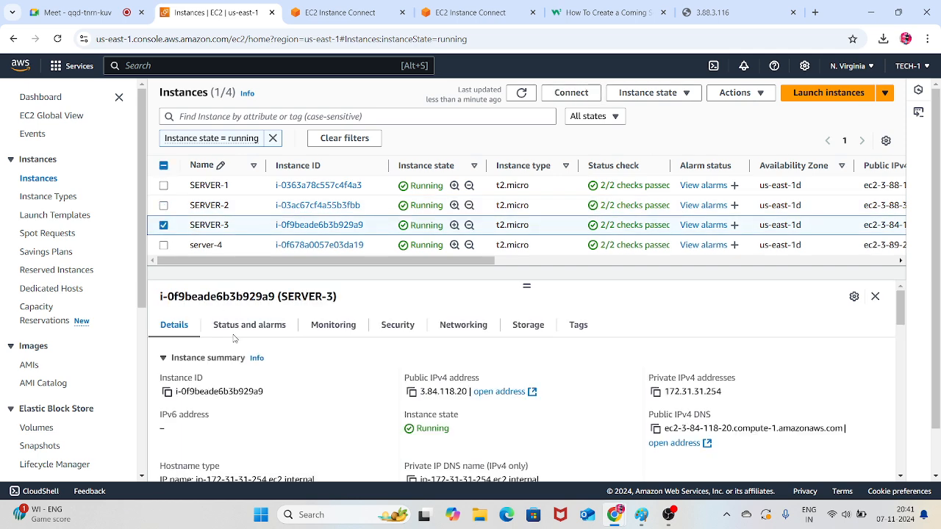
left_click(412, 392)
Load SERVER-3's address 3.84.118.20 in a new browser tab and reload the page
left_click(718, 6)
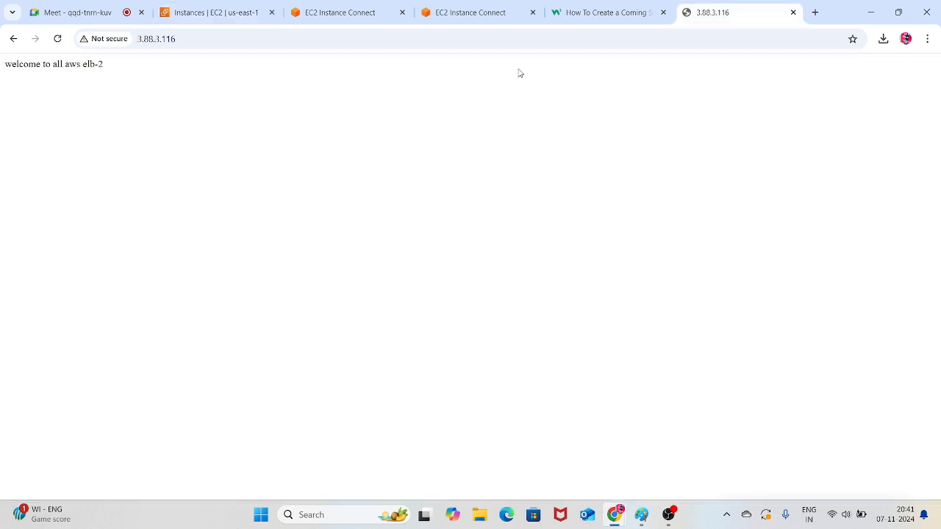
left_click(816, 13)
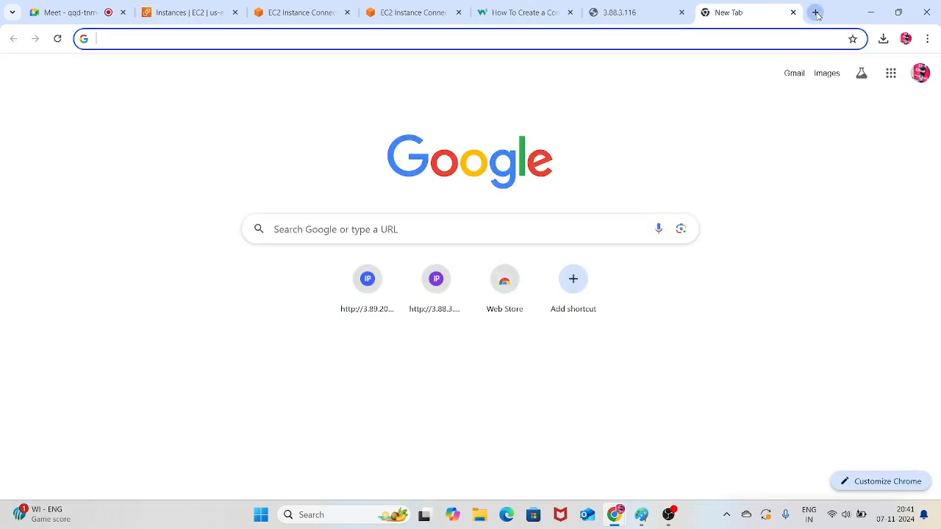
key("ctrl+v")
key("Return")
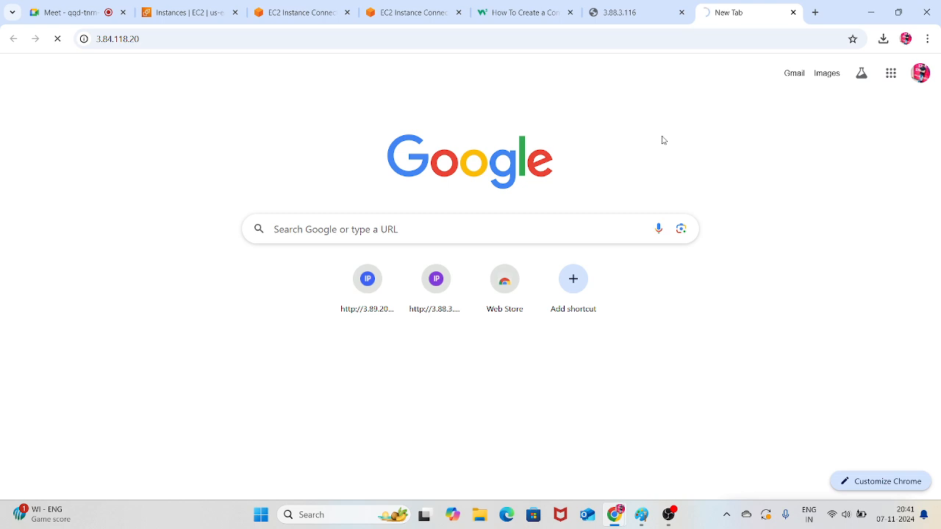
key("F5")
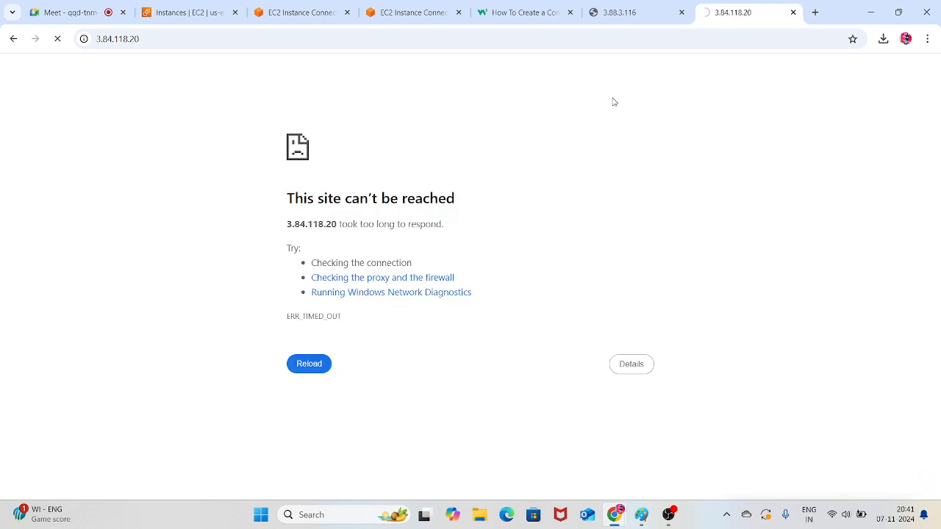
key("F5")
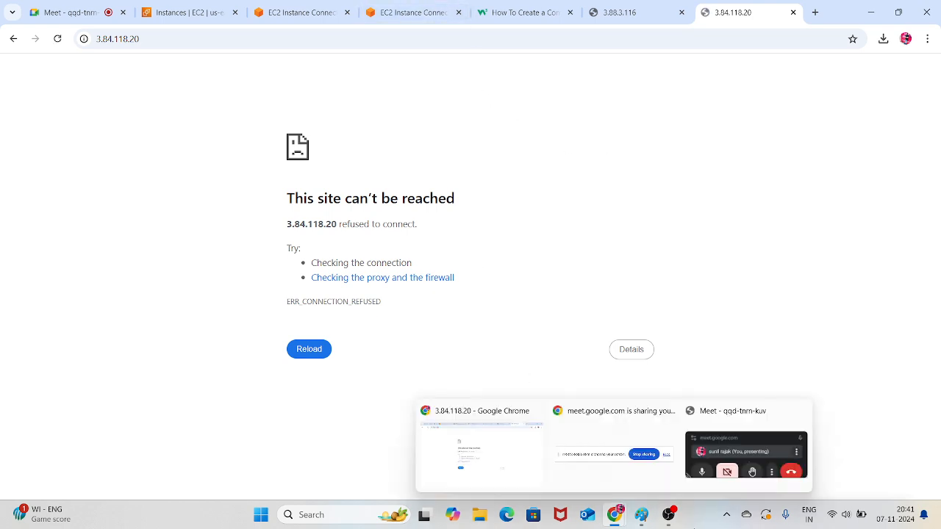
Switch to Paint and draw a small dark red rectangle beneath the S3 box inside the AWS VPC block
left_click(642, 515)
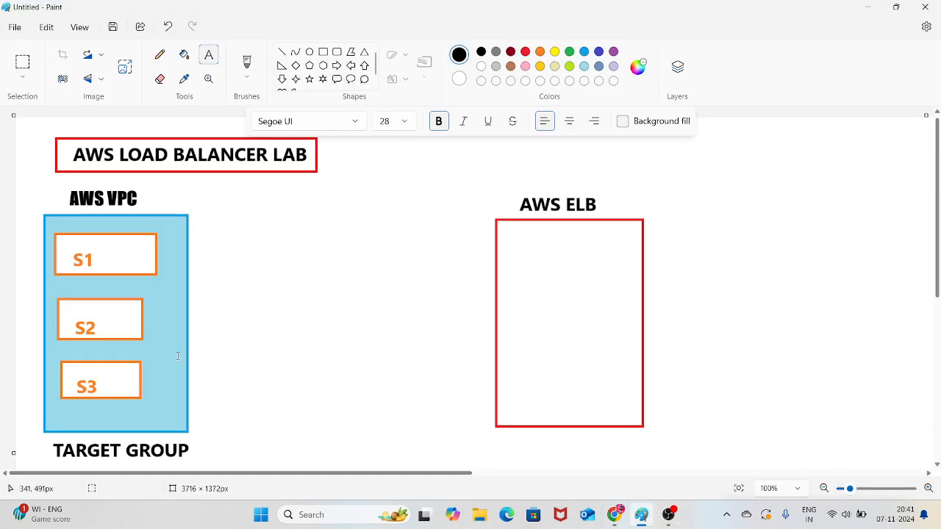
left_click(323, 51)
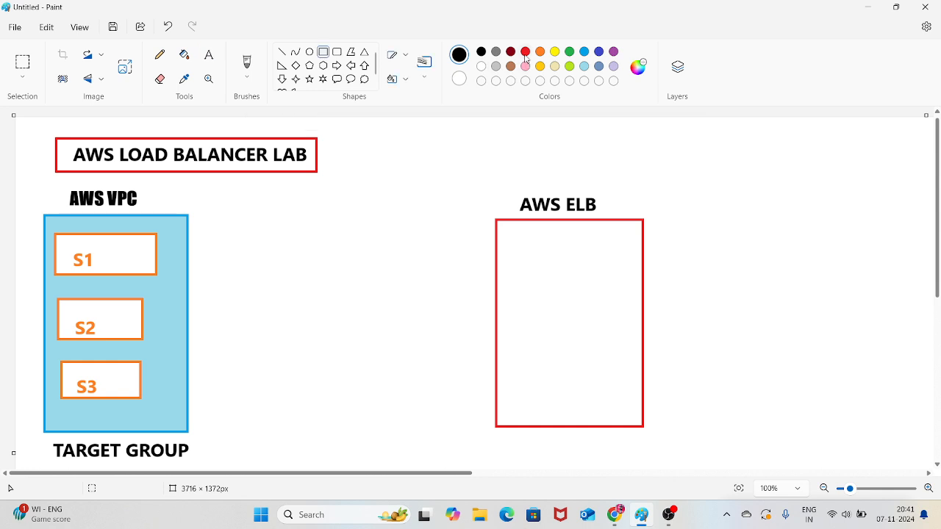
left_click(511, 51)
left_click_drag(66, 407, 142, 427)
left_click(269, 374)
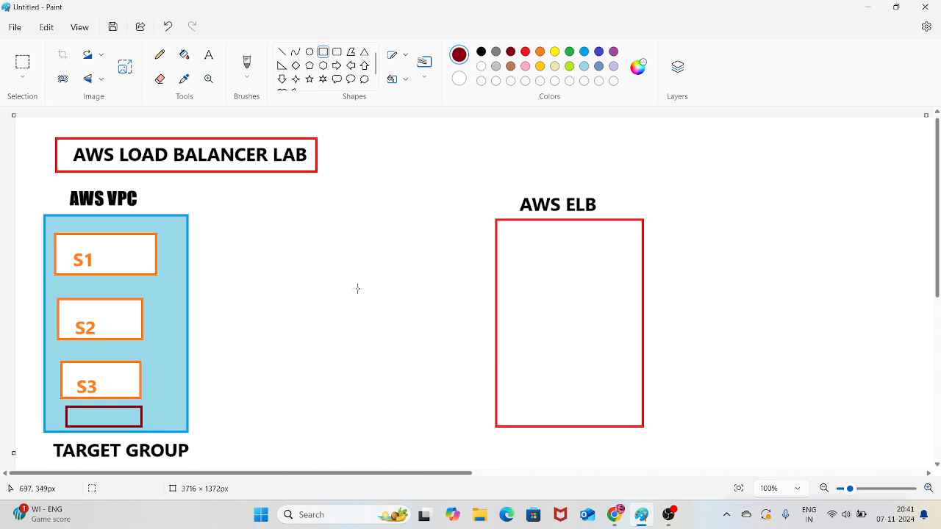
Draw a horizontal orange line connecting the AWS VPC block to the AWS ELB box
left_click(282, 53)
left_click(541, 52)
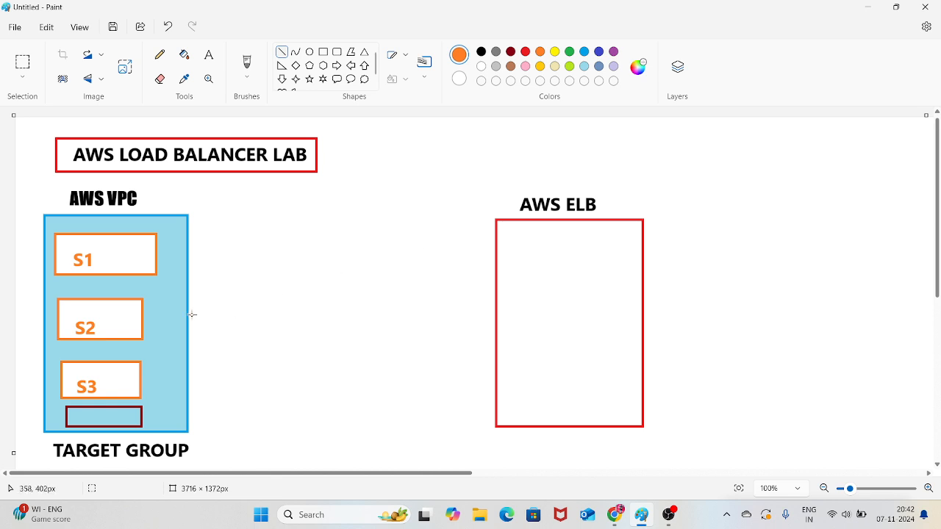
mouse_move(191, 314)
left_mouse_down()
mouse_move(458, 296)
mouse_move(497, 314)
left_mouse_up()
left_click(760, 237)
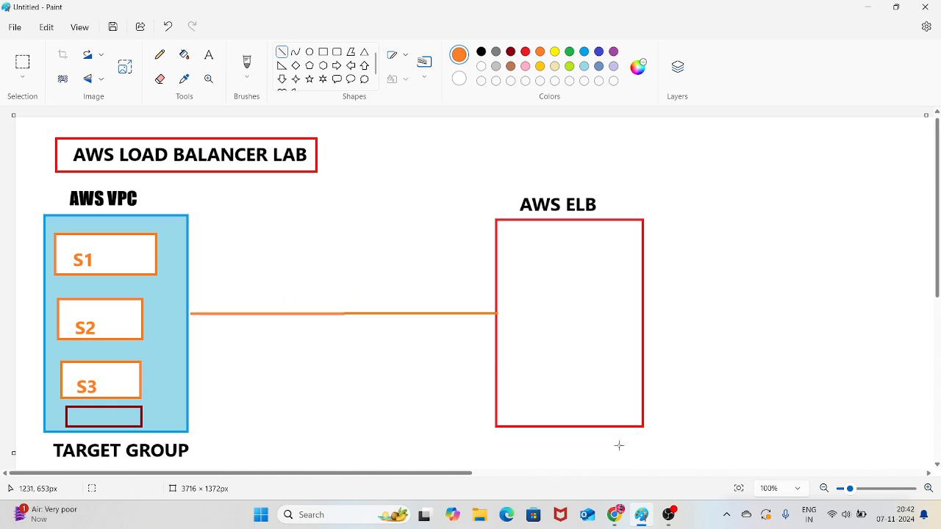
Switch from Paint back to the Chrome window showing the 3.84.118.20 page
left_click(616, 517)
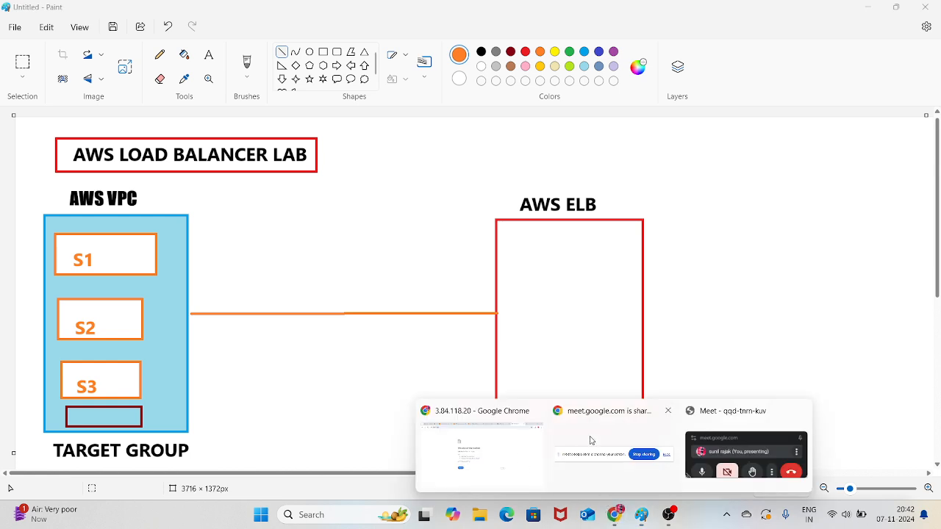
left_click(592, 442)
left_click(618, 518)
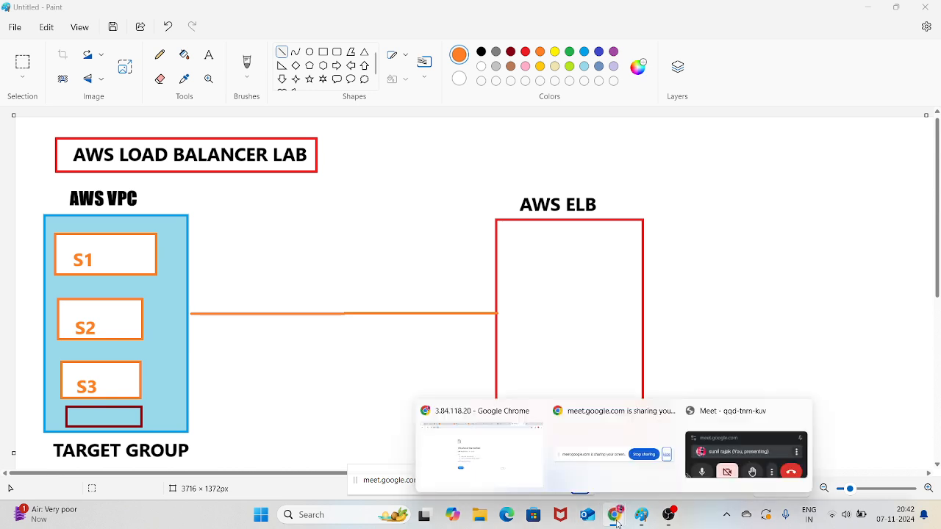
left_click(717, 432)
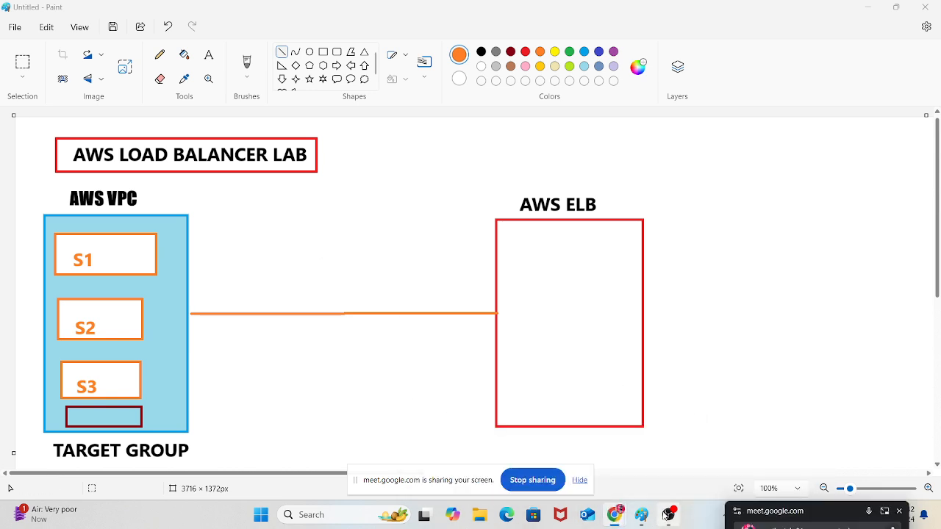
mouse_move(617, 518)
left_click(485, 441)
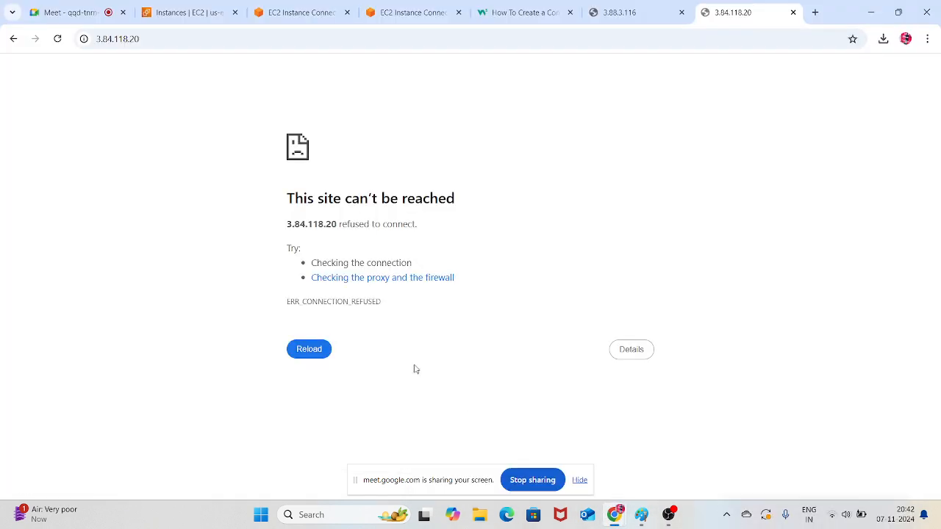
Open the Load Balancers page in the EC2 console and collapse its details pane
left_click(189, 12)
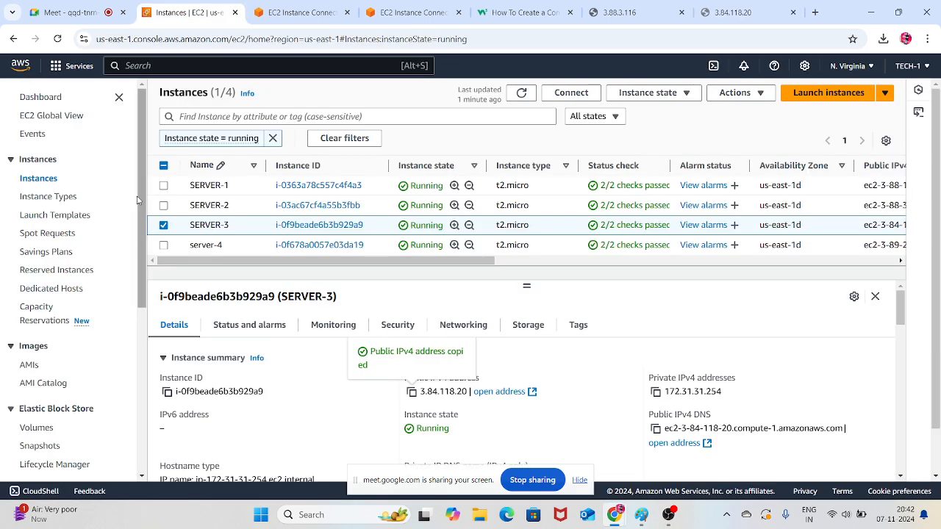
scroll(145, 204, "down", 4)
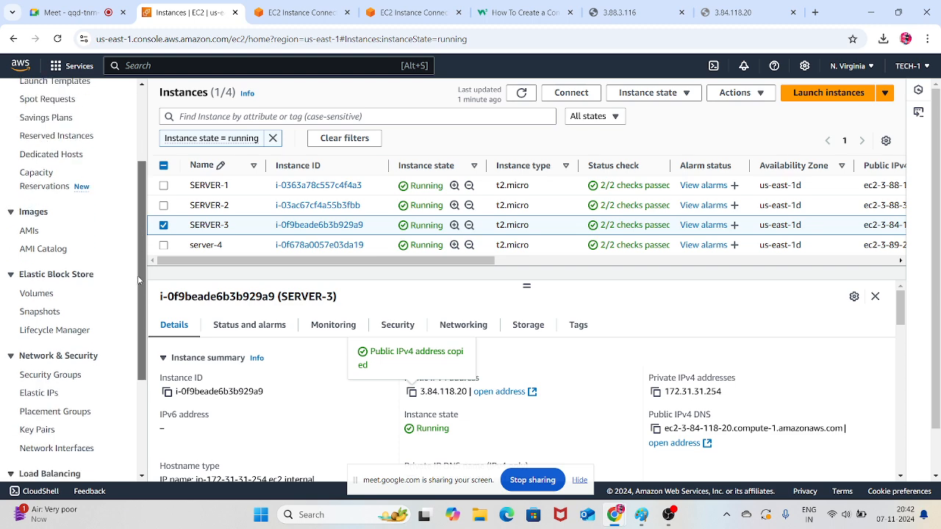
left_click(50, 336)
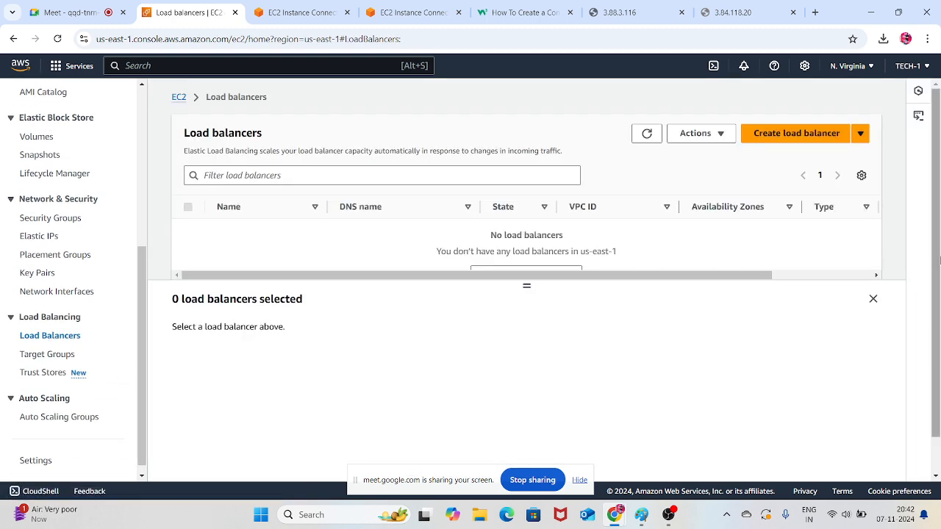
left_click(874, 300)
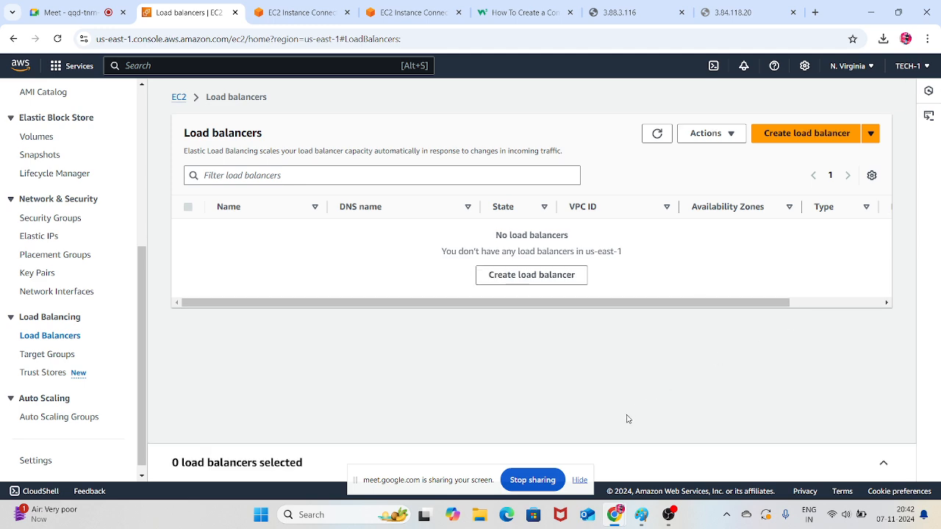
Start creating a new load balancer of the Application Load Balancer type
left_click(784, 139)
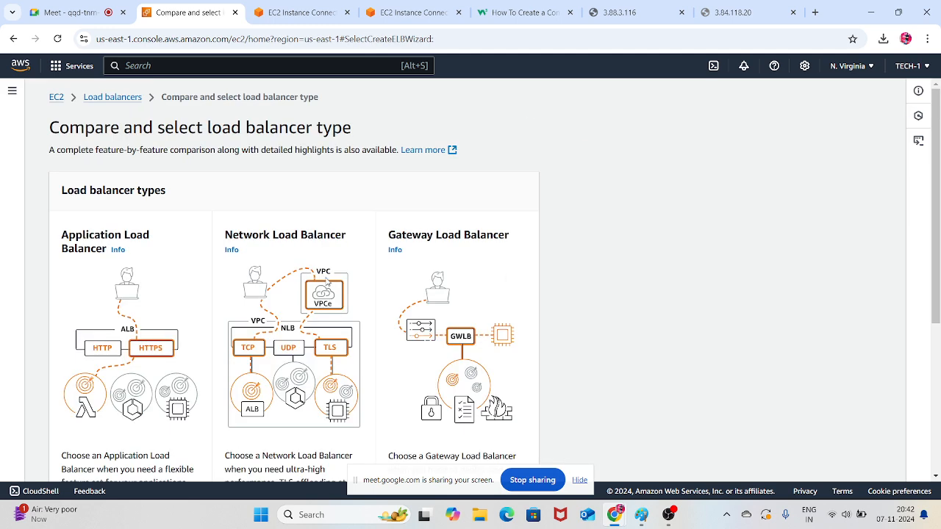
scroll(153, 275, "down", 2)
scroll(118, 345, "down", 2)
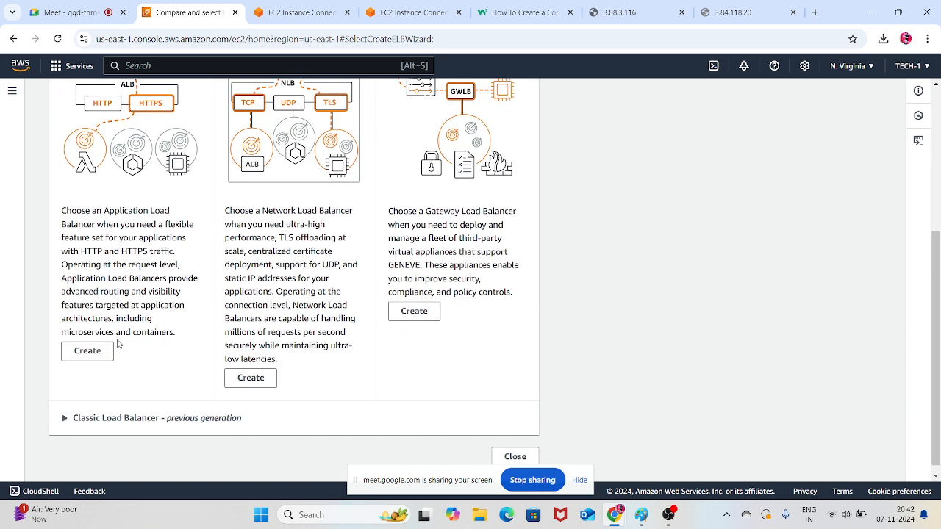
left_click(87, 352)
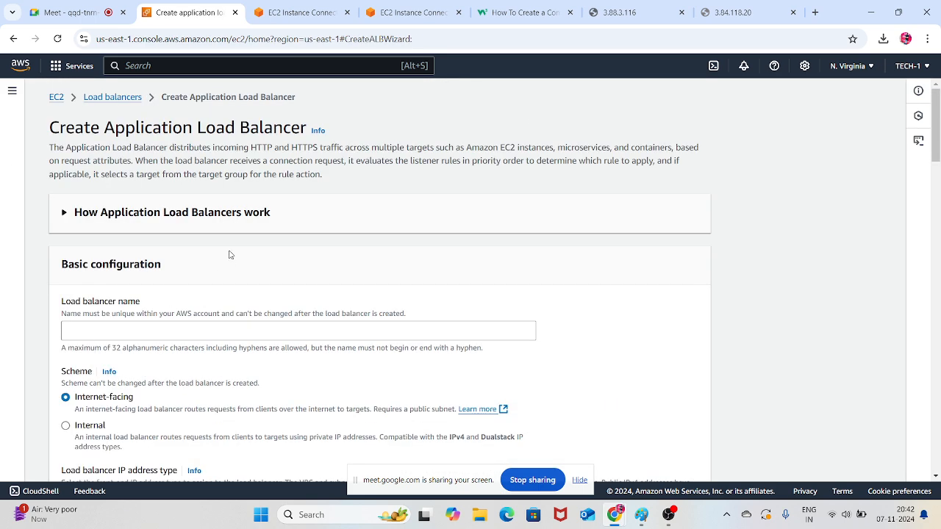
Name the load balancer myelb and check the VPC choices in the network mapping section
scroll(195, 288, "down", 1)
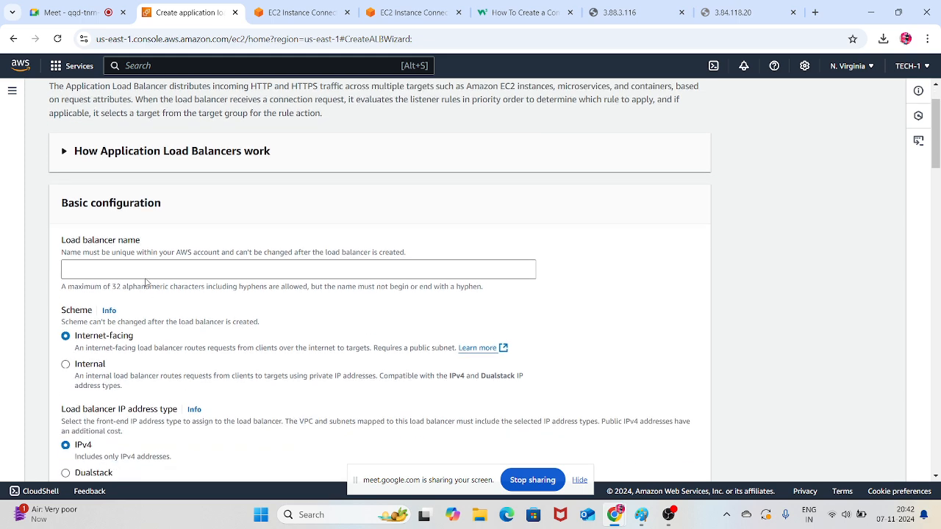
left_click(144, 272)
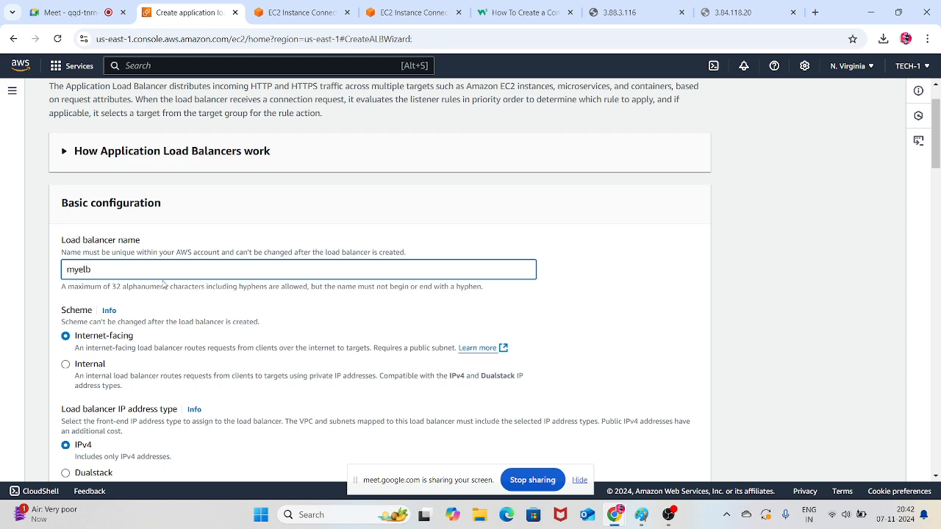
scroll(163, 283, "down", 2)
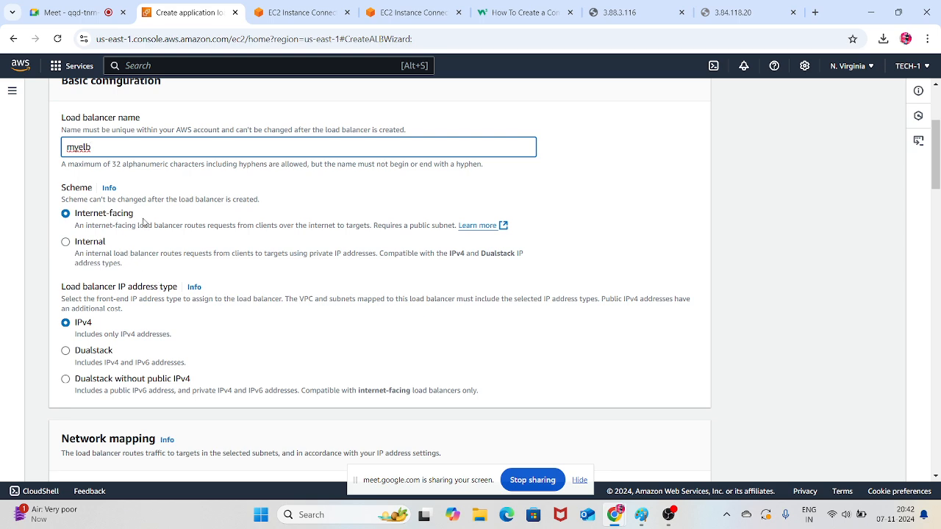
scroll(144, 221, "down", 3)
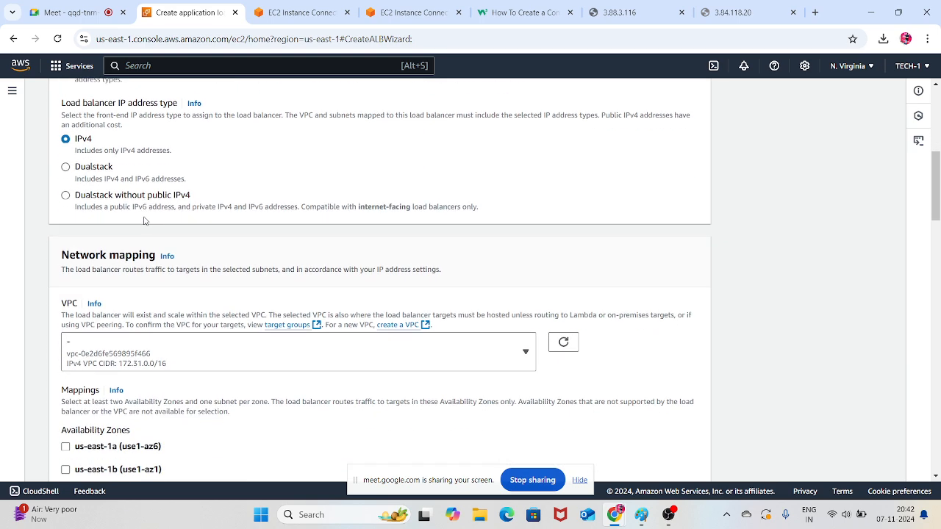
left_click(305, 304)
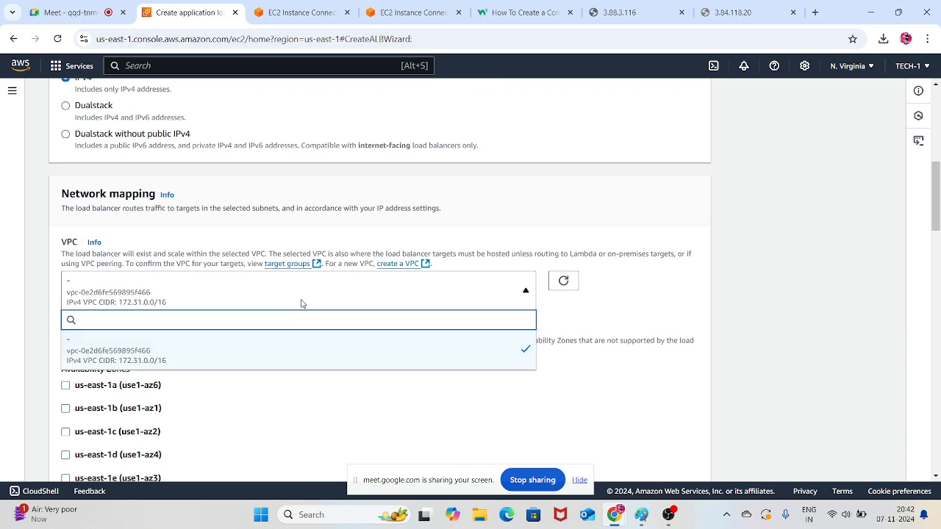
left_click(649, 309)
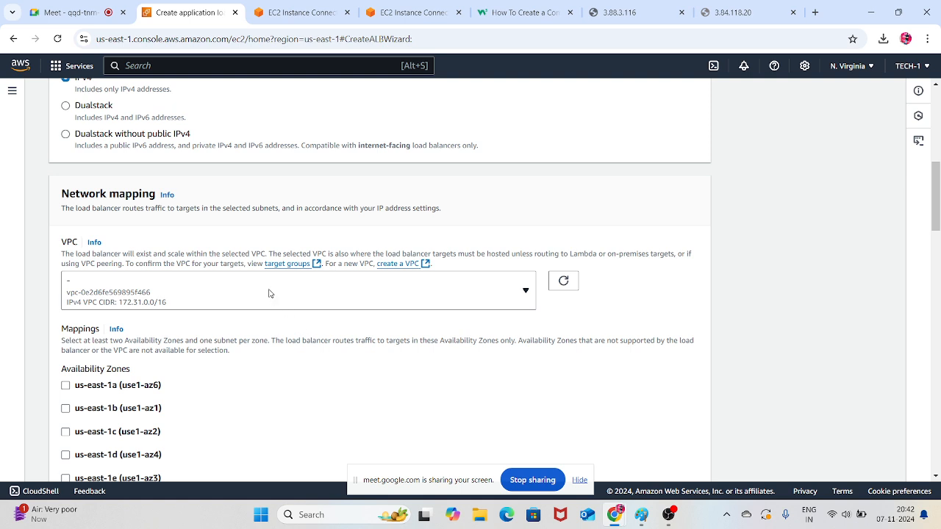
Switch to Paint and add the text "ha" with "az--" on the line below inside the AWS ELB box
left_click(641, 515)
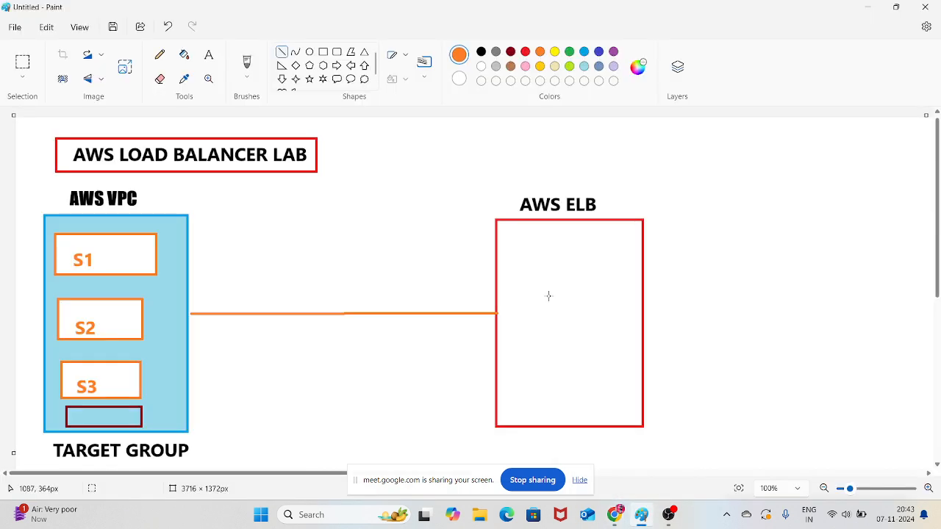
left_click(209, 55)
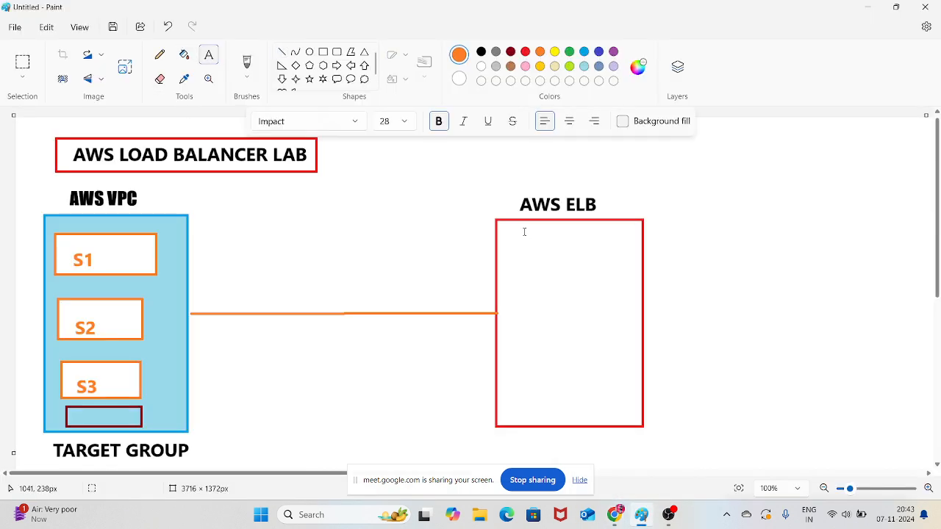
left_click_drag(510, 226, 573, 250)
type("ha")
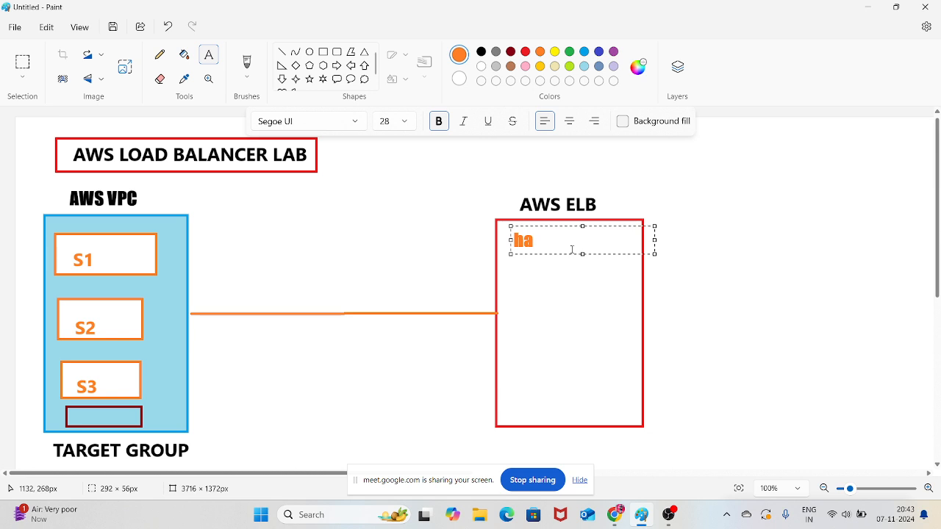
key("Return")
type("az--")
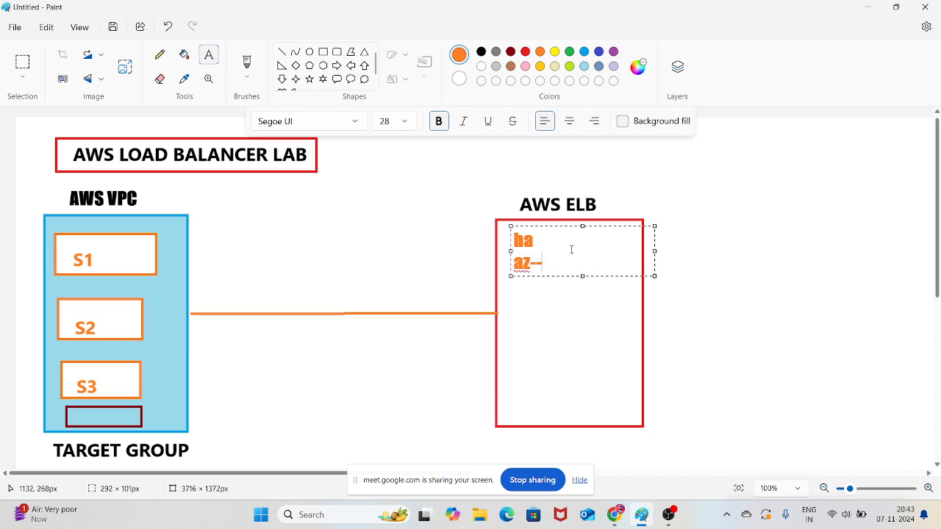
left_click(477, 183)
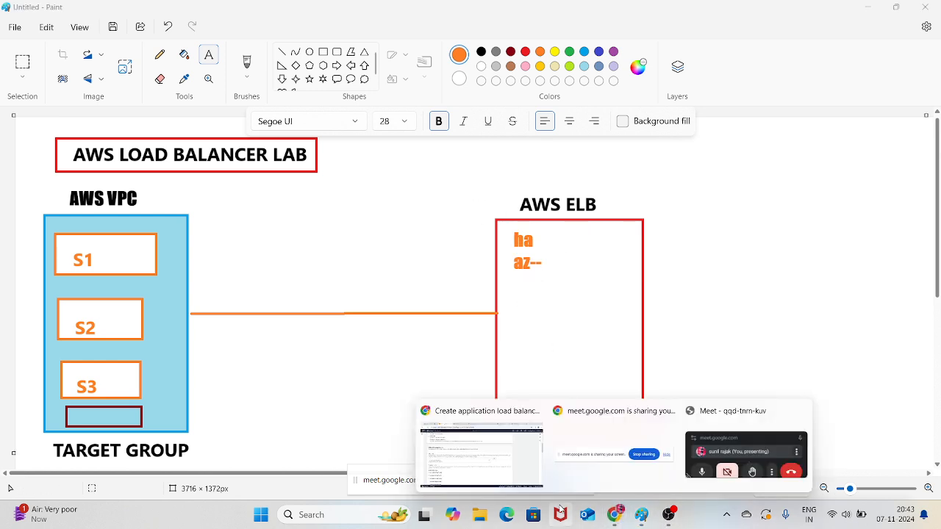
Switch back to the AWS console in Chrome and enable all six Availability Zones, us-east-1a through us-east-1f, for the load balancer
left_click(496, 447)
scroll(177, 304, "down", 1)
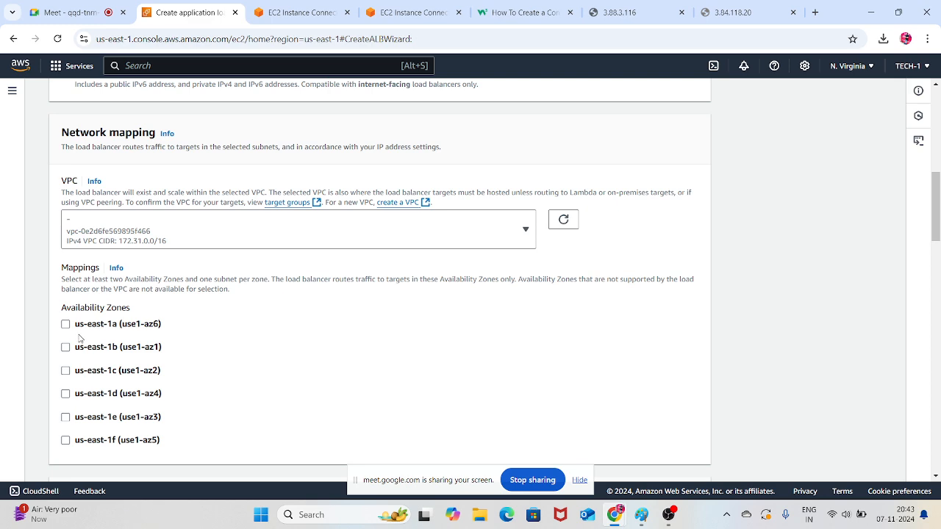
left_click(66, 324)
scroll(70, 346, "down", 2)
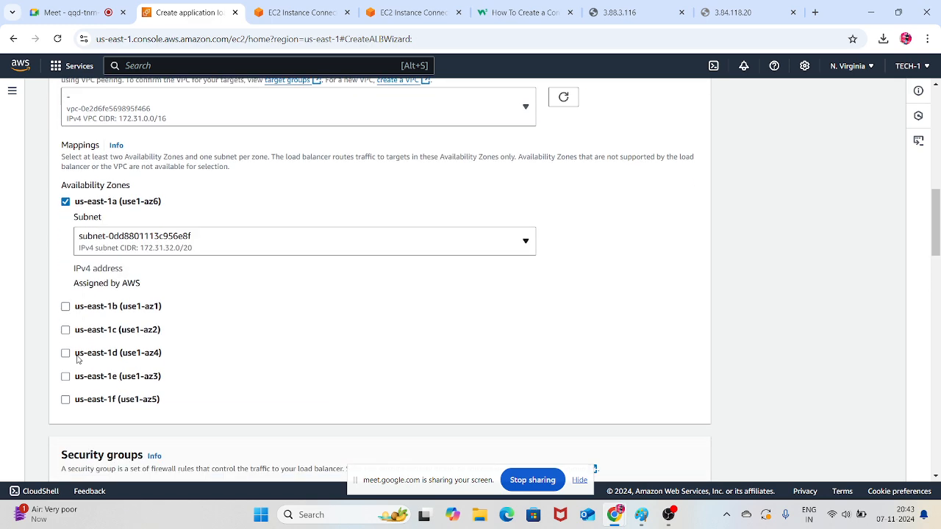
left_click(67, 317)
scroll(73, 340, "down", 2)
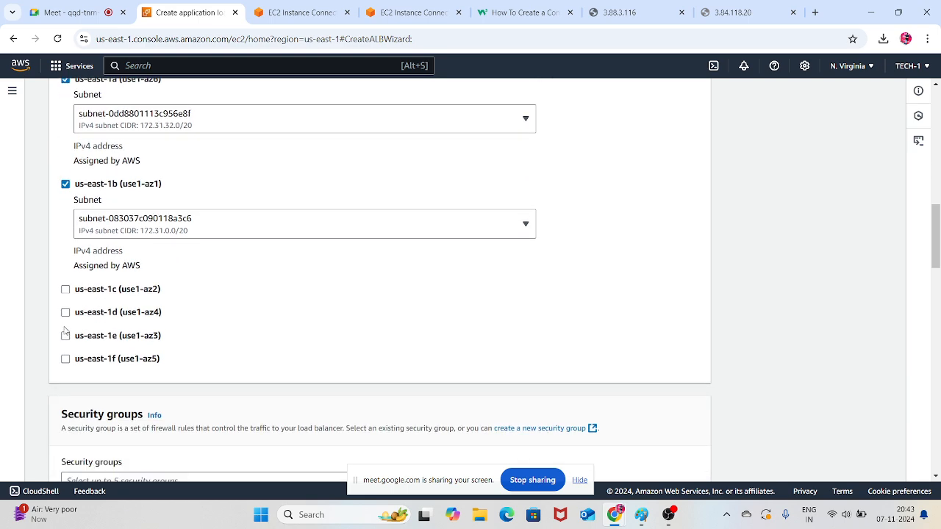
left_click(66, 290)
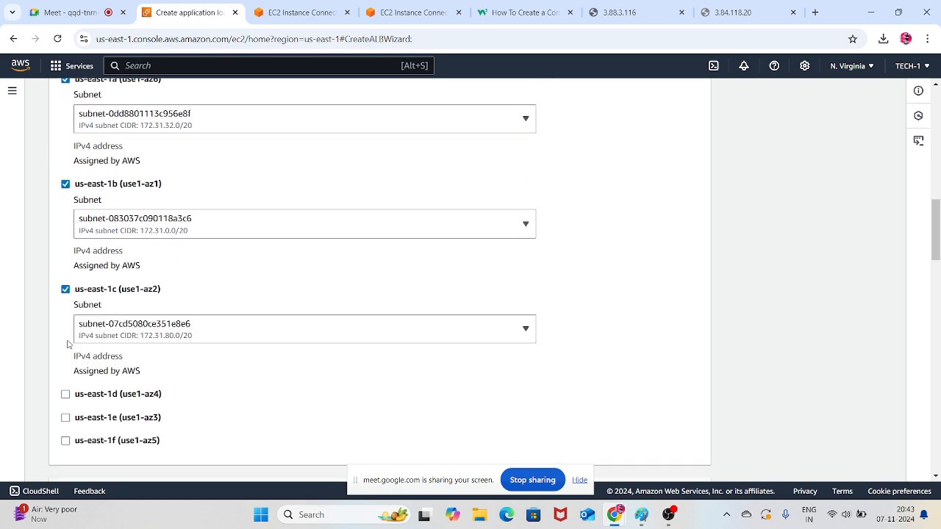
left_click(65, 395)
scroll(116, 380, "down", 2)
left_click(66, 379)
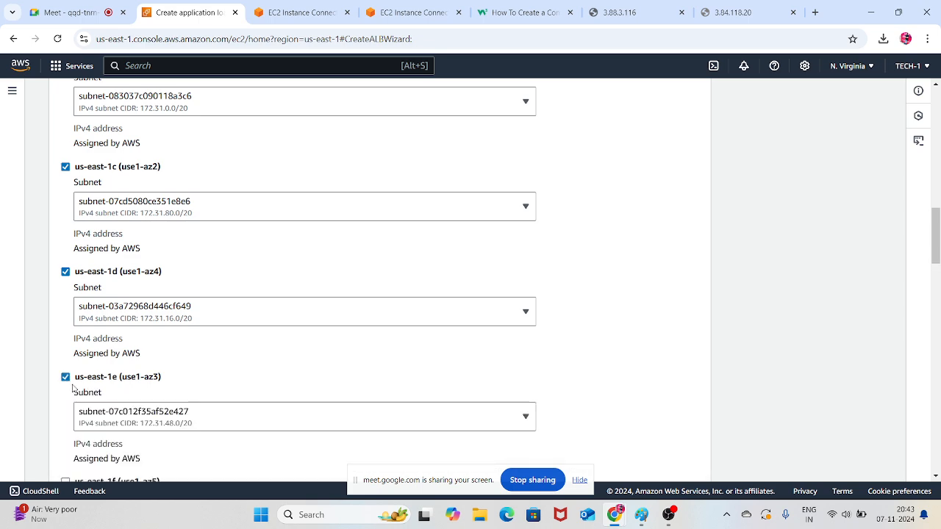
scroll(68, 323, "down", 3)
left_click(66, 300)
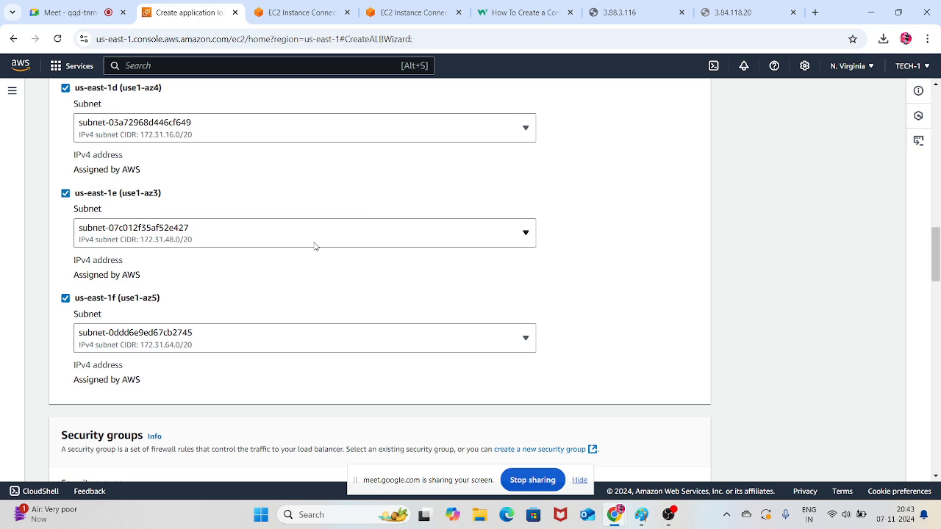
Replace the default security group of the load balancer with mysg
scroll(319, 244, "up", 2)
scroll(297, 250, "up", 1)
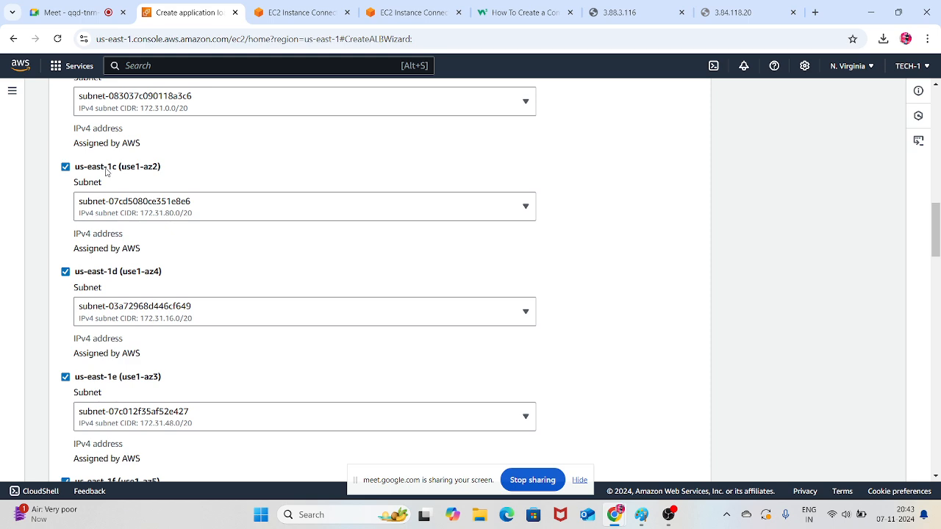
scroll(383, 291, "up", 7)
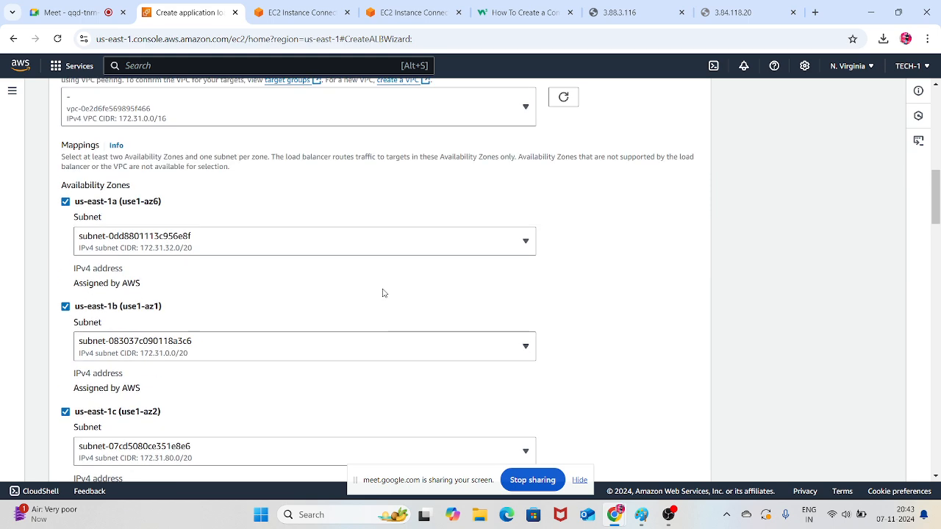
scroll(380, 290, "down", 13)
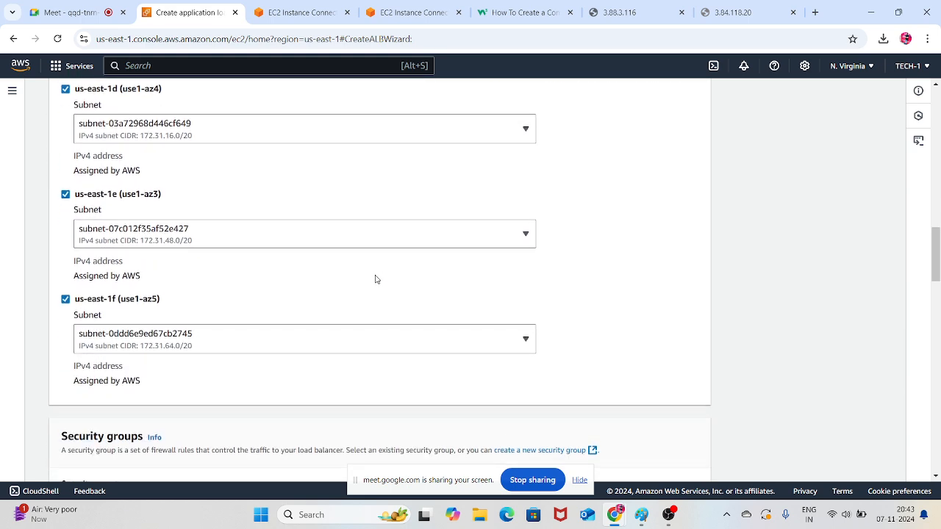
scroll(376, 279, "down", 2)
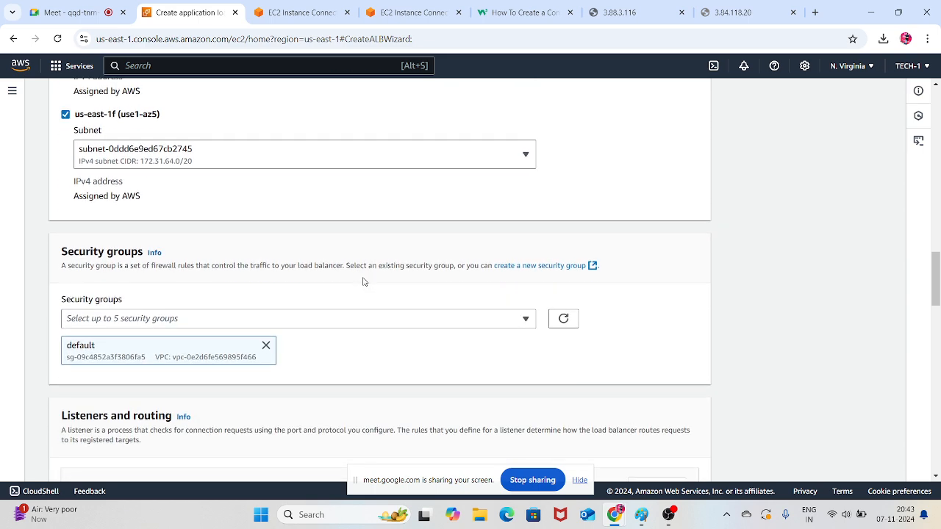
left_click(267, 346)
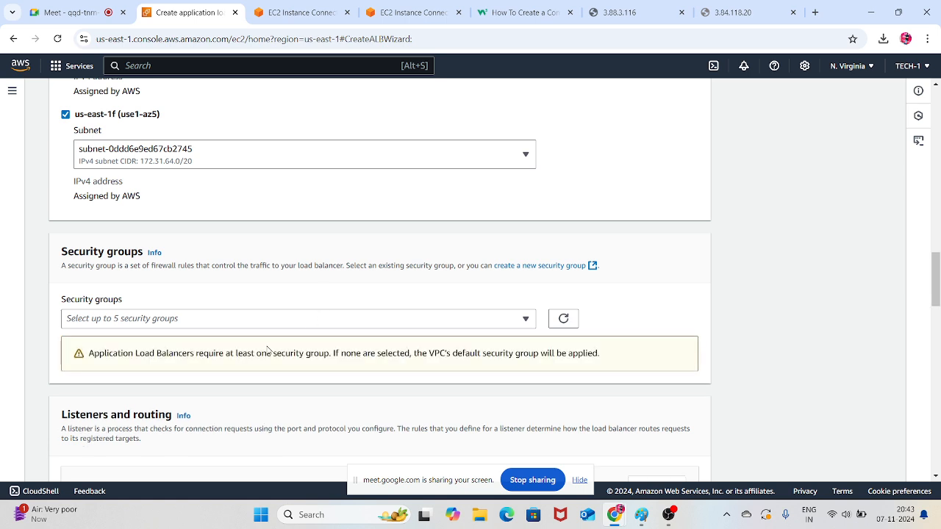
left_click(404, 319)
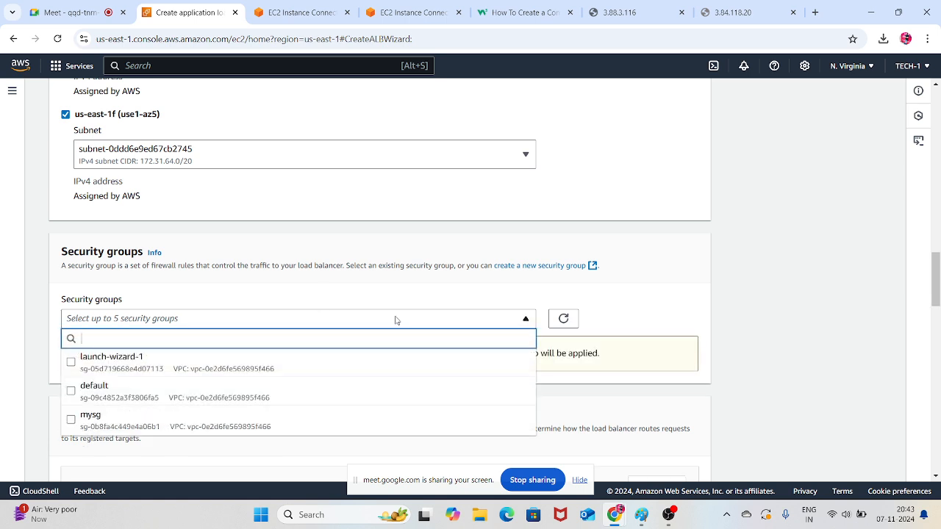
left_click(71, 421)
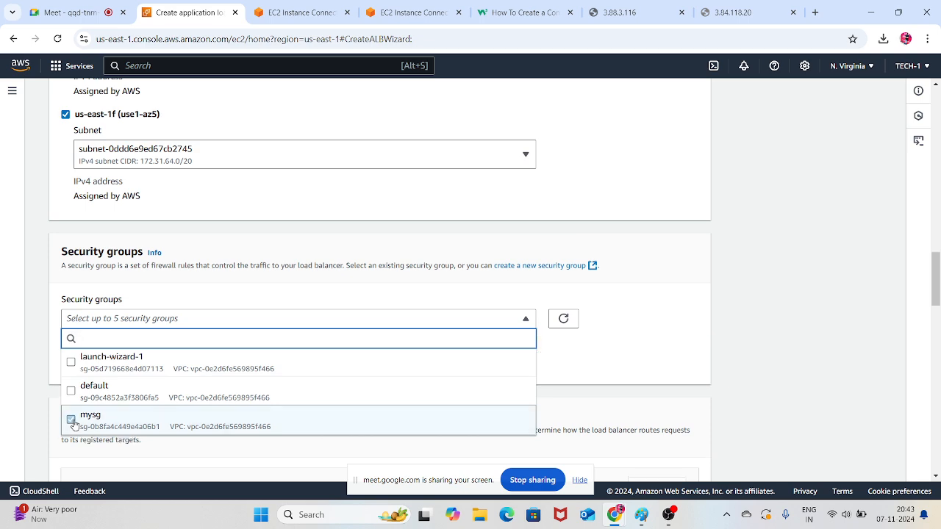
left_click(203, 297)
Copy the "Listeners and routing" heading from the form and add it as text in Paint, above and to the right of the AWS ELB box
scroll(203, 296, "down", 4)
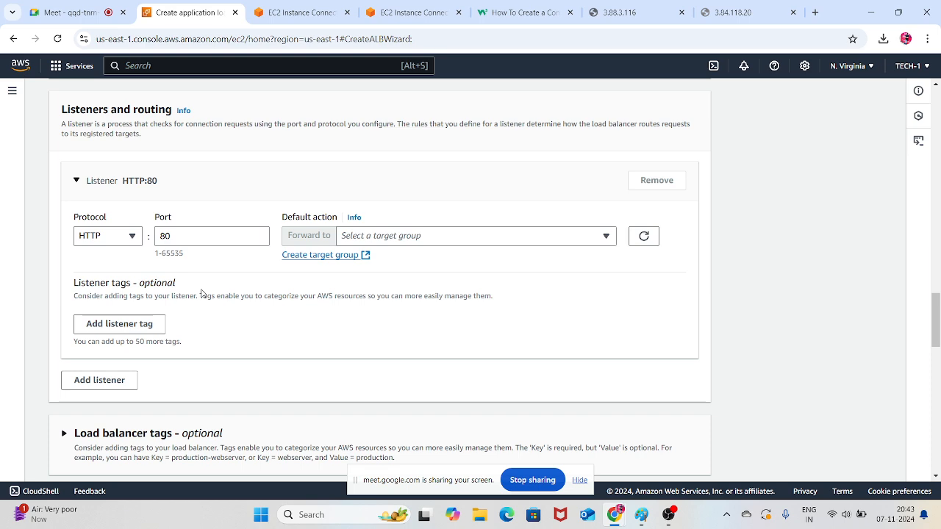
scroll(208, 291, "up", 2)
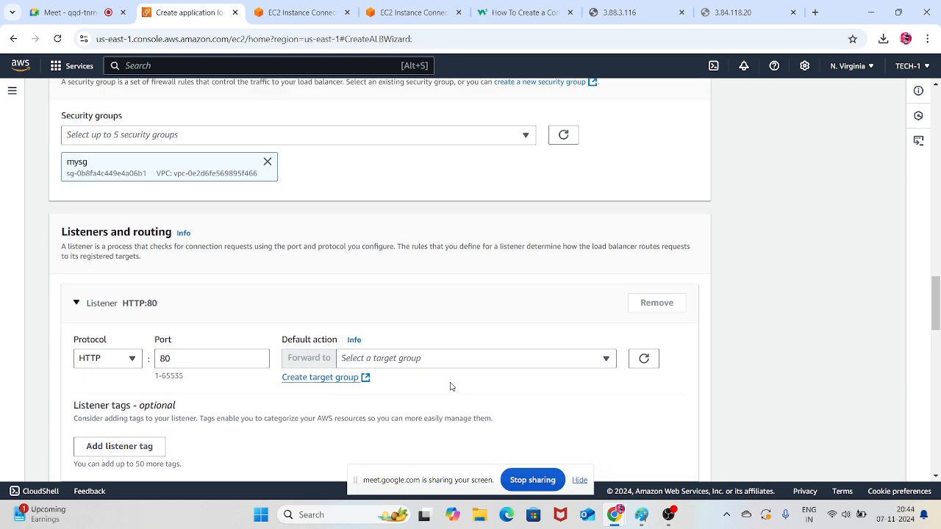
scroll(466, 339, "up", 1)
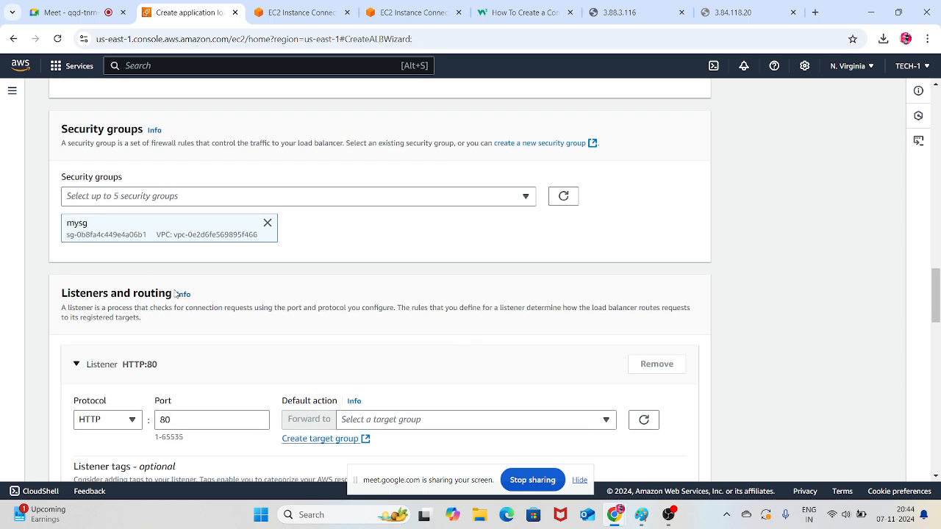
left_click_drag(175, 293, 62, 292)
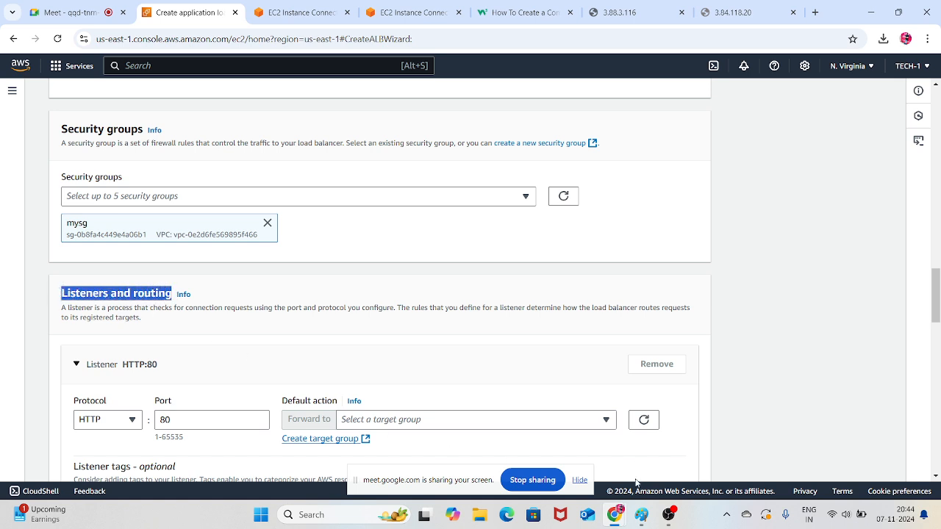
left_click(641, 515)
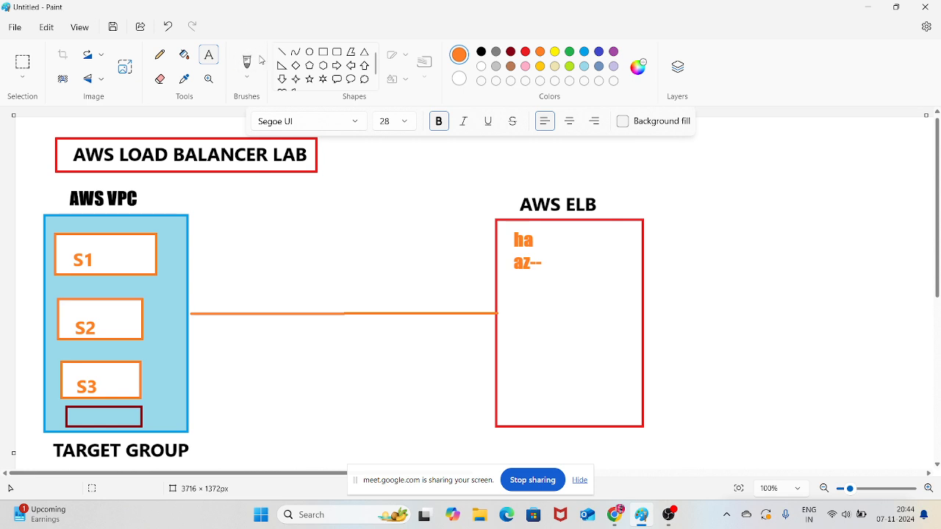
left_click(211, 55)
left_click_drag(667, 153, 810, 183)
type("Listeners and routing")
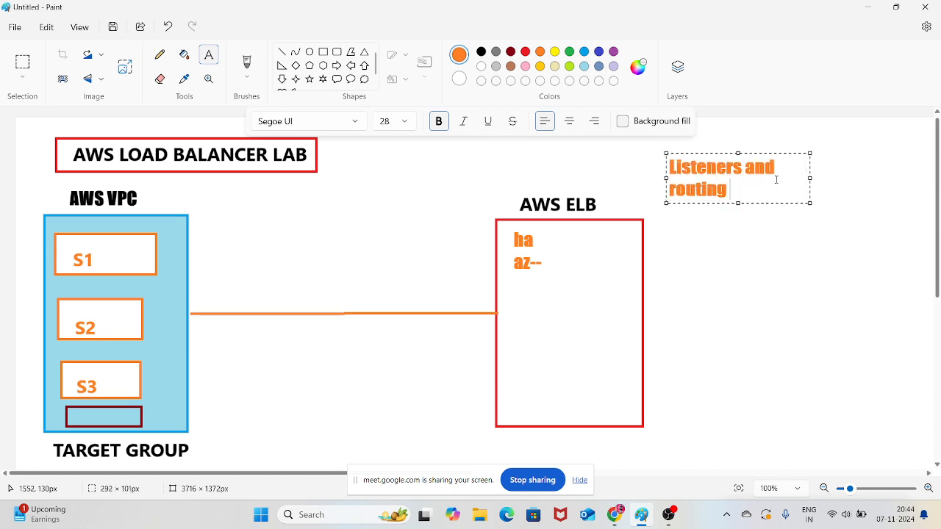
Recolor the "Listeners and routing" text dark red and finish the text box
left_click_drag(728, 190, 640, 159)
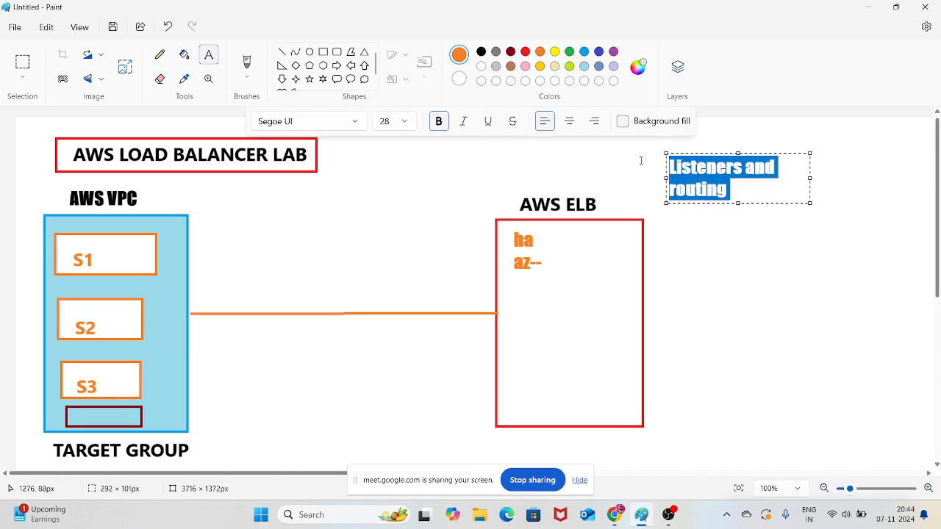
left_click(511, 52)
left_click(727, 269)
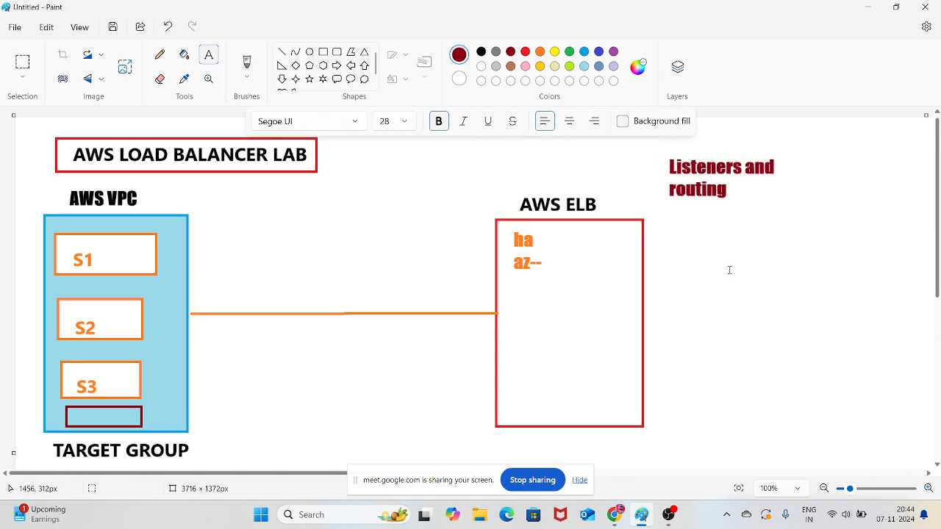
Add a dark red text with "http" and "https" on separate lines just right of the "Listeners and routing" text
left_click_drag(780, 136, 815, 151)
type("http")
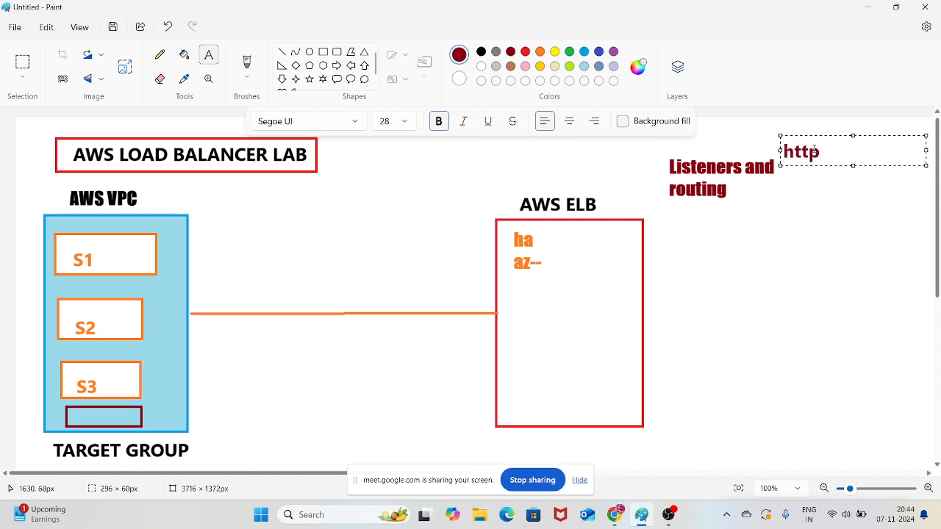
key("Return")
type("https")
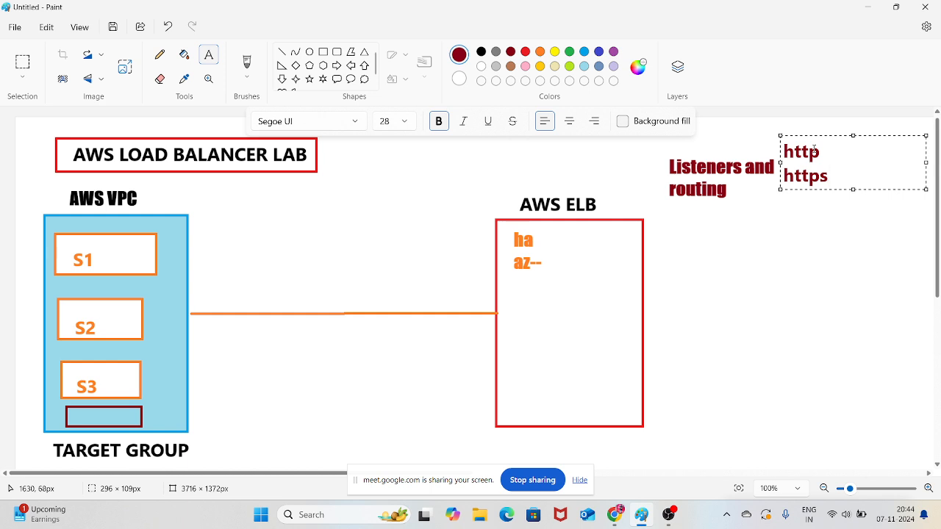
left_click(756, 250)
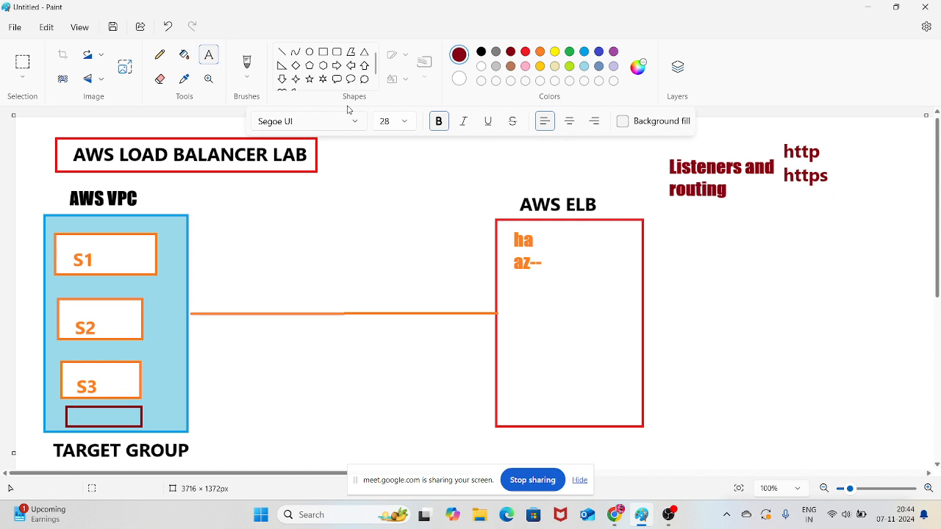
Draw a steep dark red line about 108 × 426 px below "Listeners and routing", and one about 64 × 57 px from that text toward the AWS ELB box
left_click(281, 55)
left_click_drag(817, 392, 764, 185)
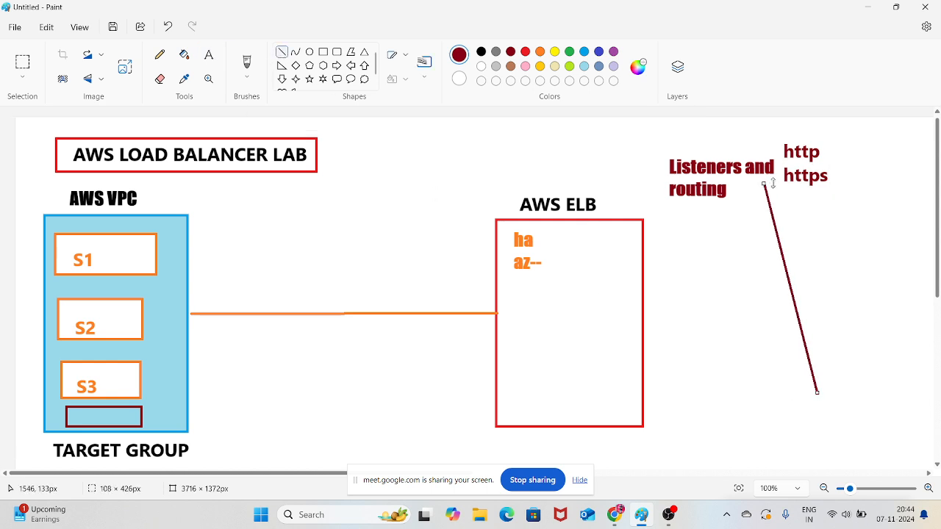
left_click_drag(665, 186, 633, 214)
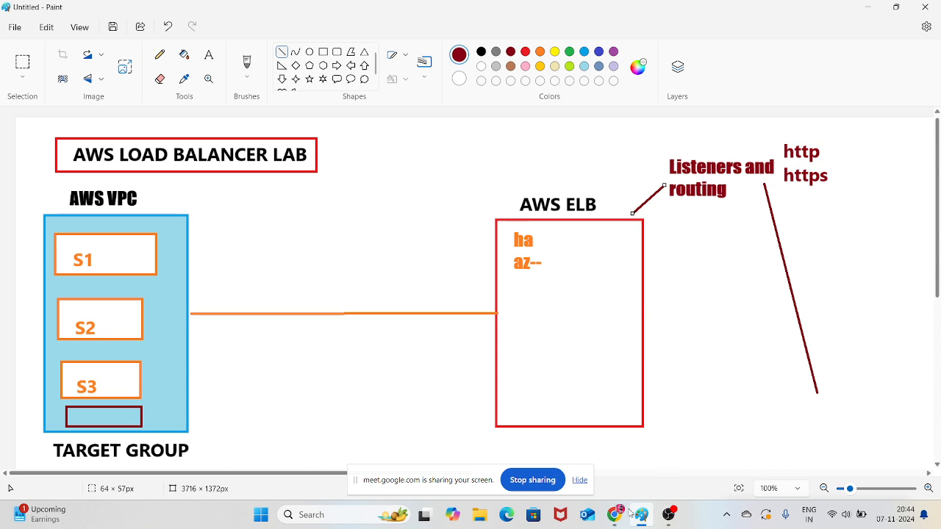
Switch back to the AWS console in Chrome and examine the listener's protocol options and allowed port range
mouse_move(627, 520)
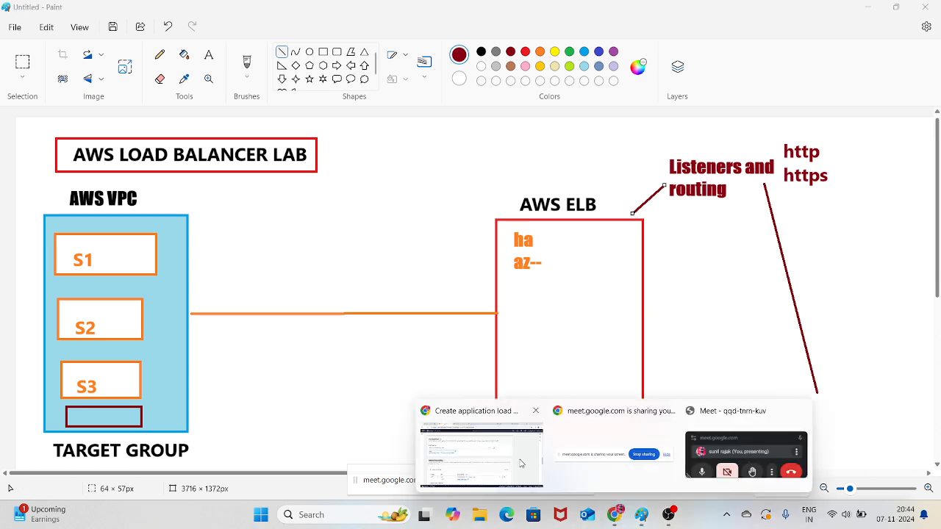
left_click(495, 445)
scroll(267, 301, "down", 2)
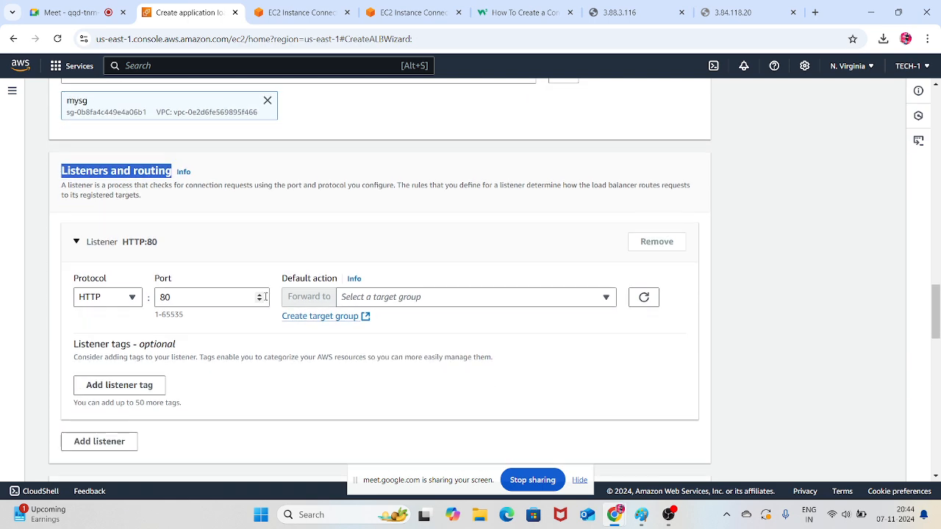
left_click(123, 301)
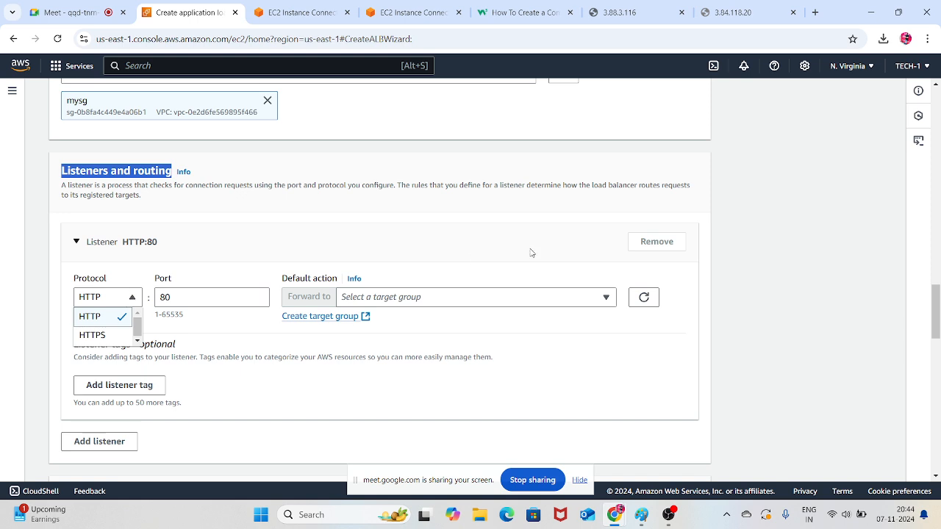
left_click(767, 344)
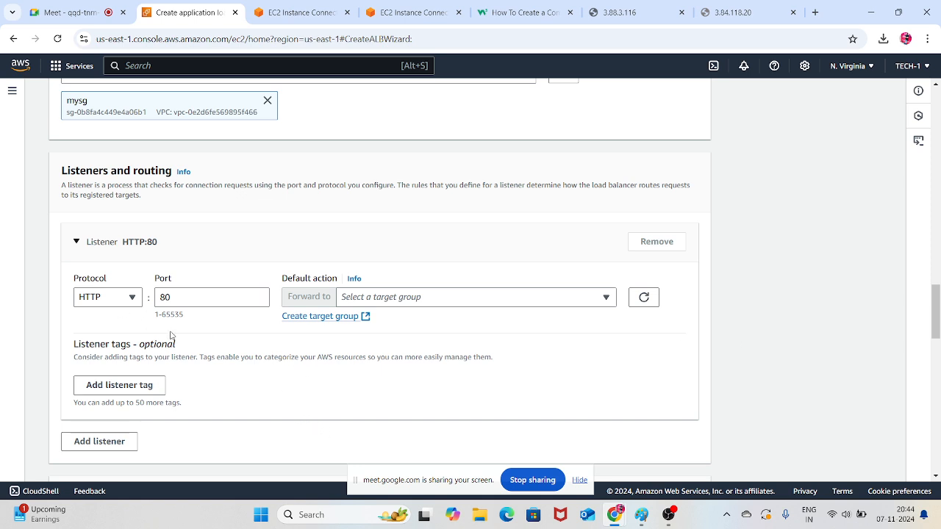
left_click_drag(189, 321, 157, 323)
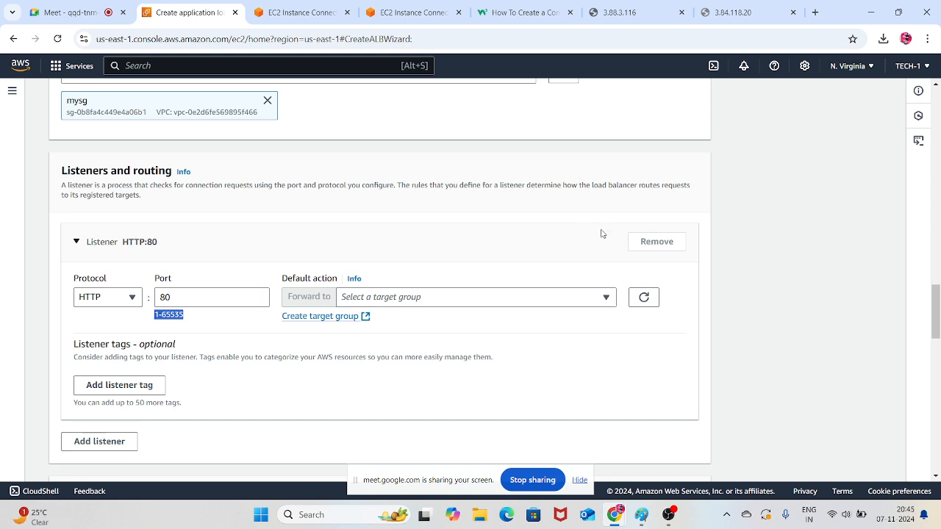
left_click(745, 296)
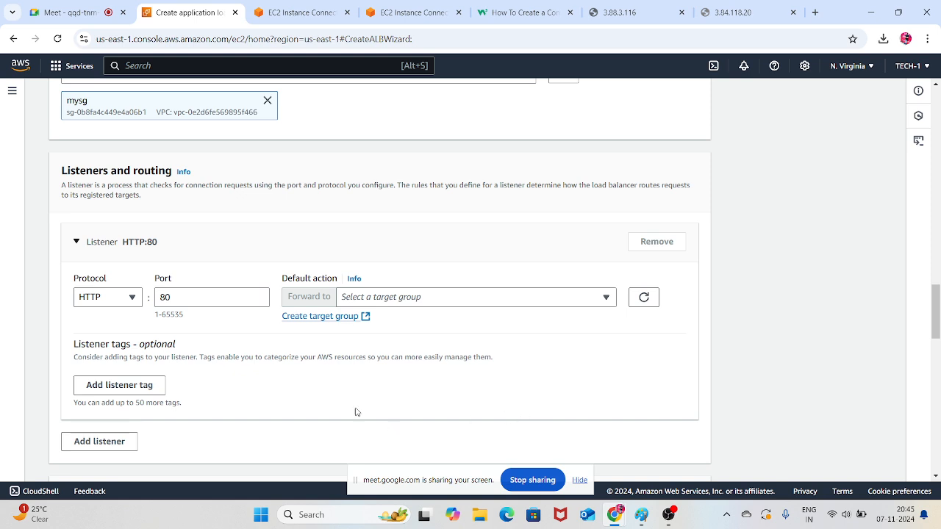
left_click(118, 300)
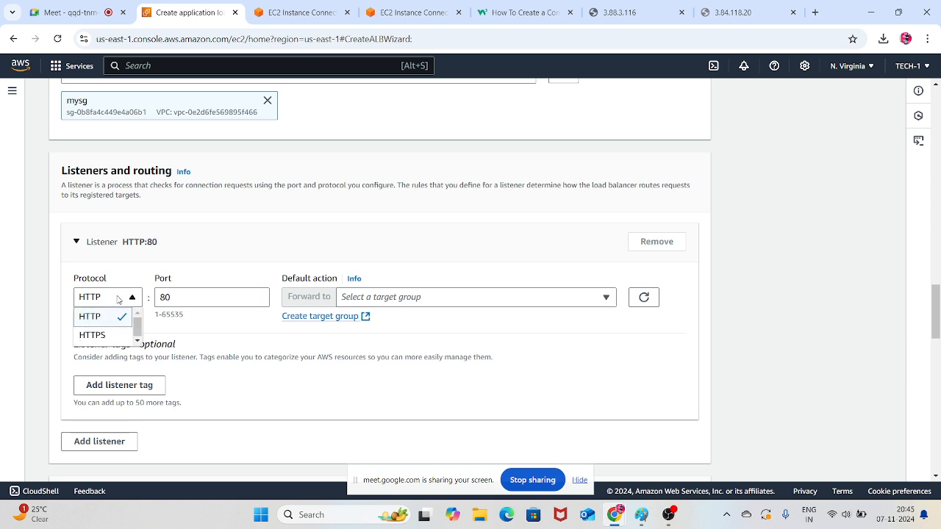
left_click(570, 342)
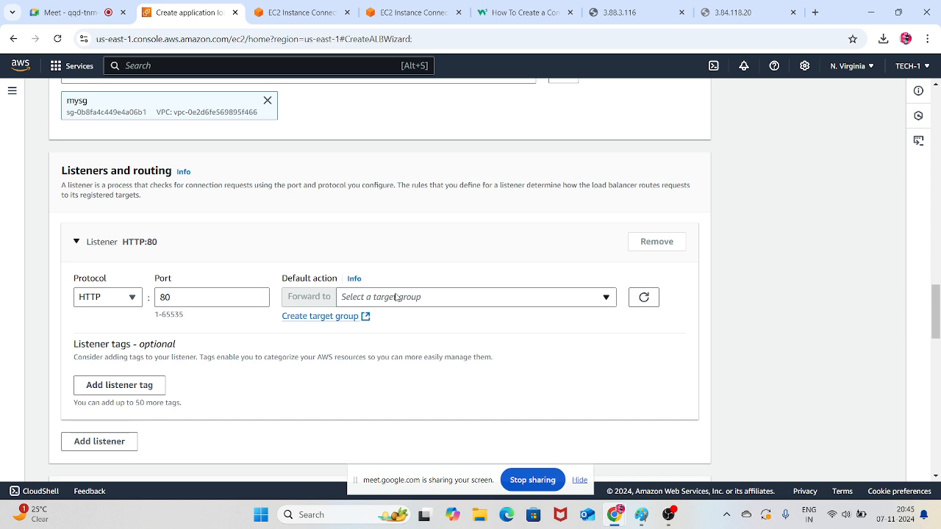
Open the target group creation page from the listener's default action, glancing at the Paint diagram before returning to it
left_click(342, 322)
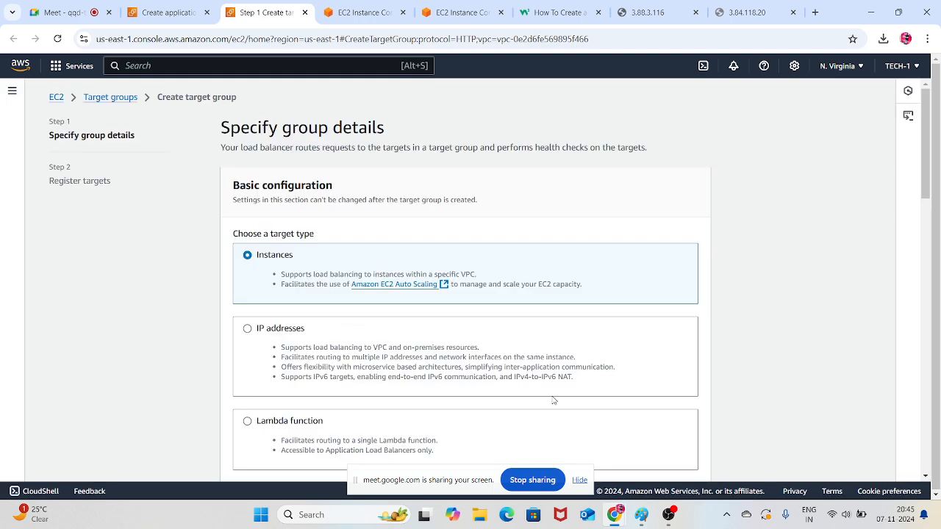
left_click(642, 514)
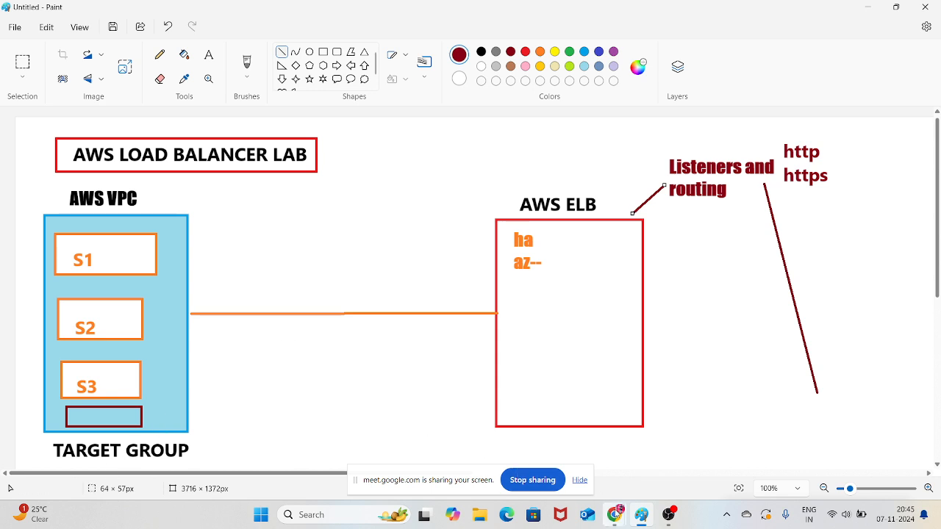
mouse_move(616, 513)
left_click(513, 450)
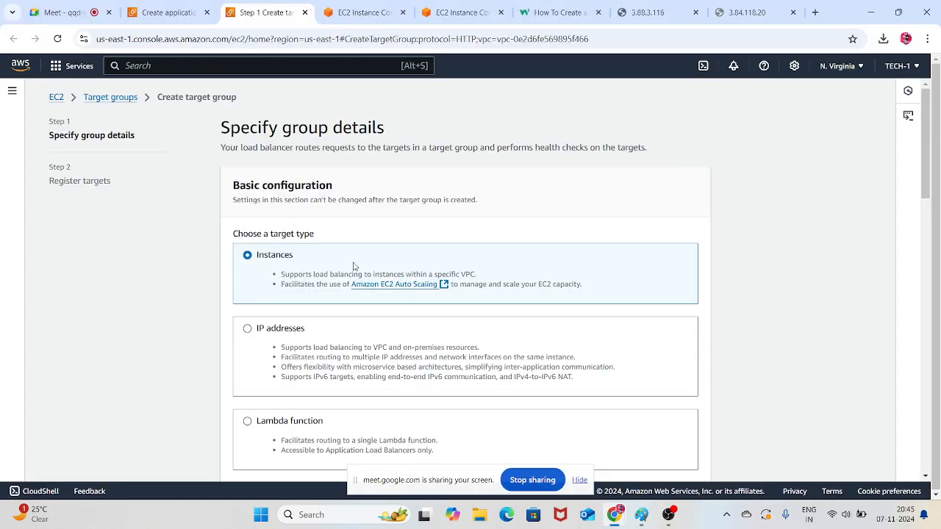
Name the new target group mytarget, leaving Instances as the target type
scroll(354, 266, "down", 1)
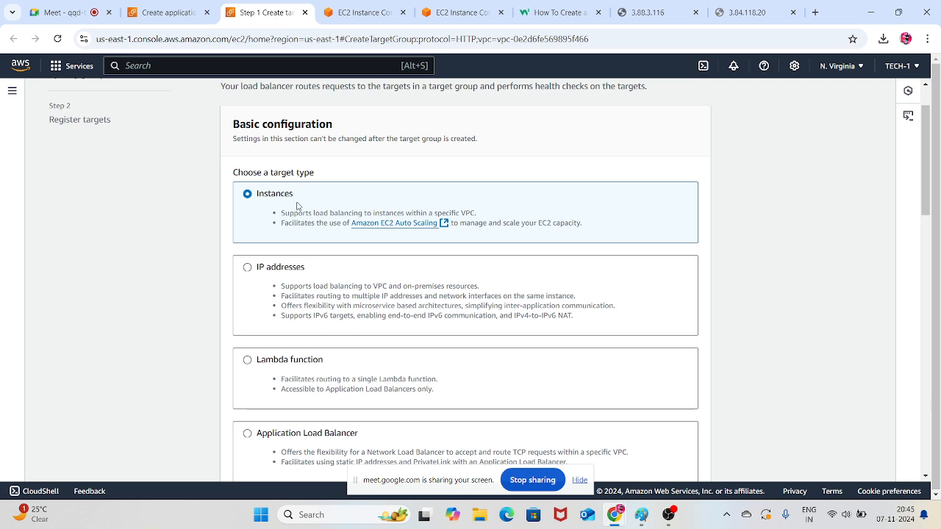
scroll(342, 214, "down", 4)
scroll(356, 221, "down", 1)
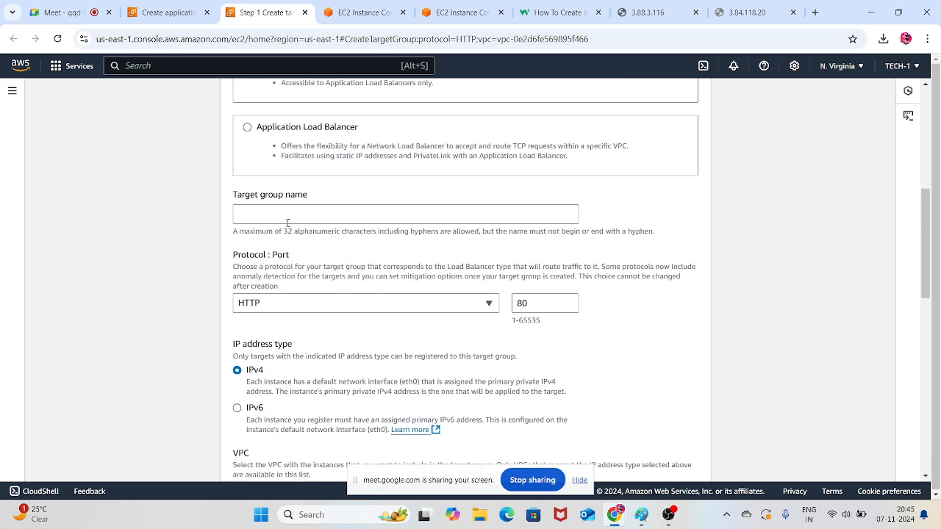
left_click(288, 220)
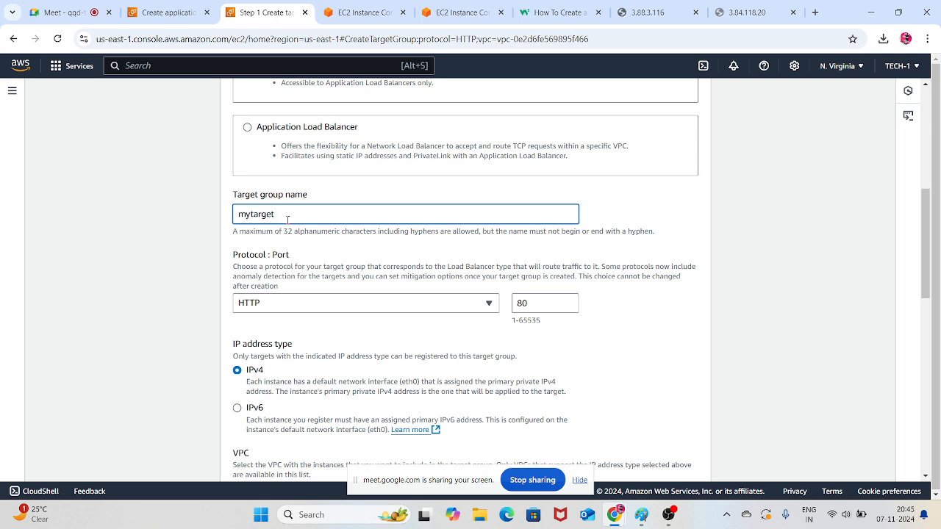
type("mytarget")
Choose the VPC with IPv4 CIDR 172.31.0.0/16 for the target group
scroll(321, 260, "down", 2)
scroll(354, 242, "down", 1)
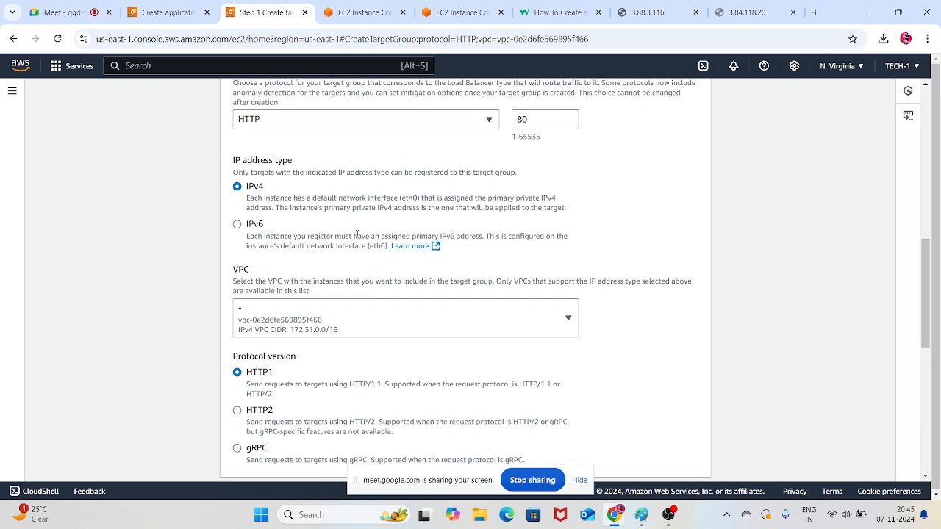
scroll(357, 234, "down", 1)
left_click(380, 262)
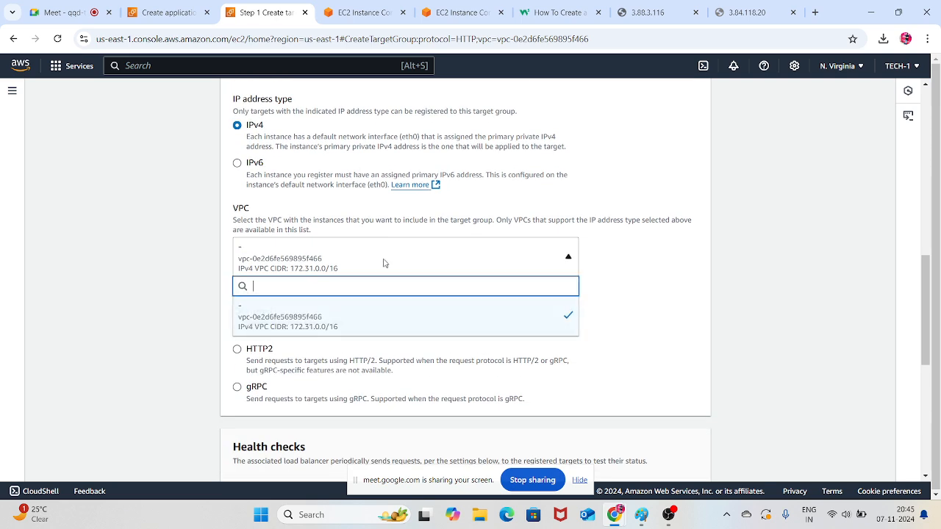
left_click(452, 314)
View the Health checks section, then switch to Paint and add the text "heath check" below "Listeners and routing"
scroll(441, 275, "down", 4)
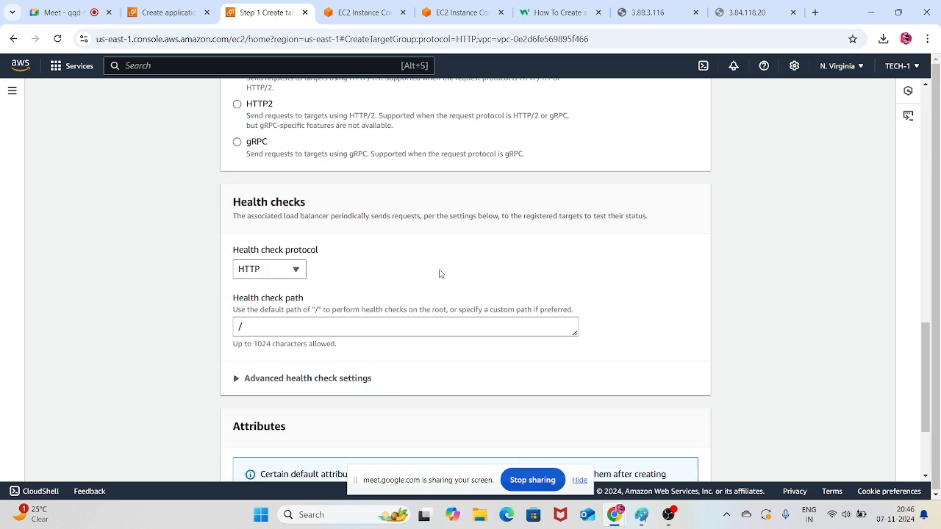
left_click(654, 517)
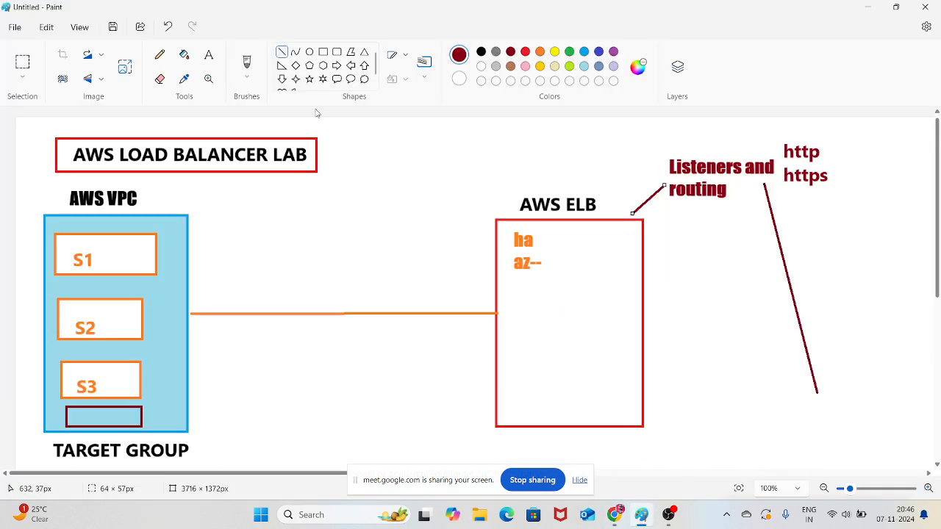
left_click(209, 54)
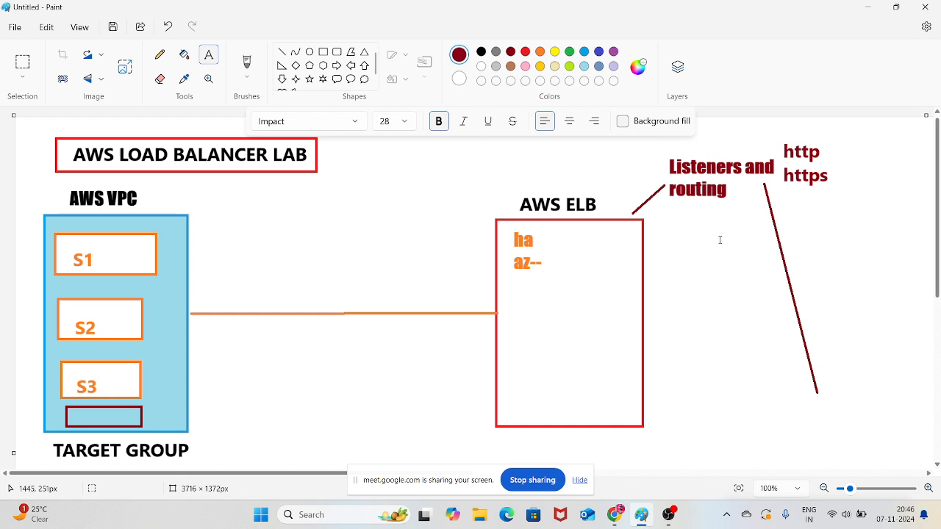
left_click(680, 236)
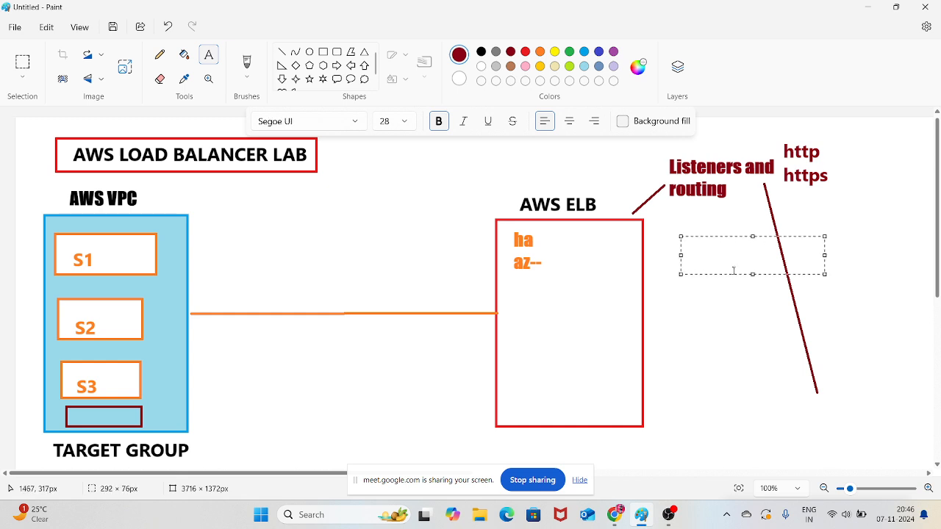
type("heath ")
type("check")
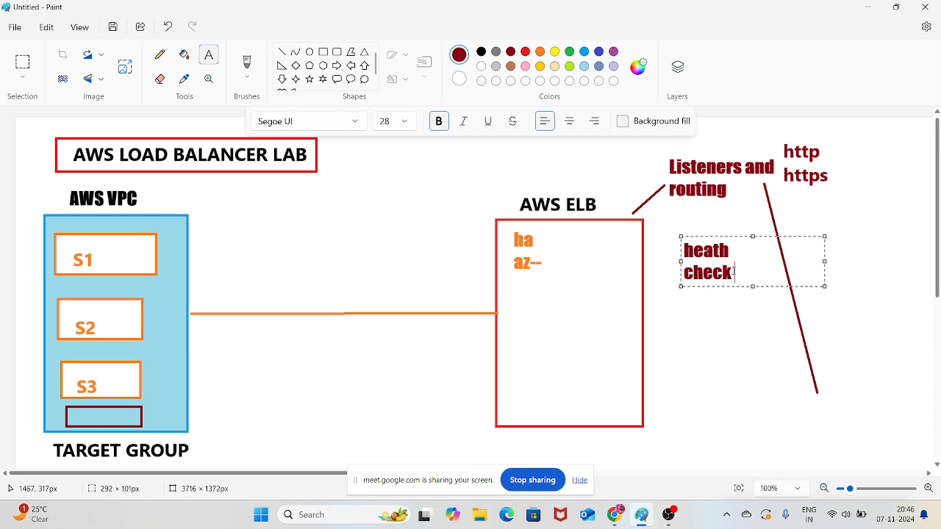
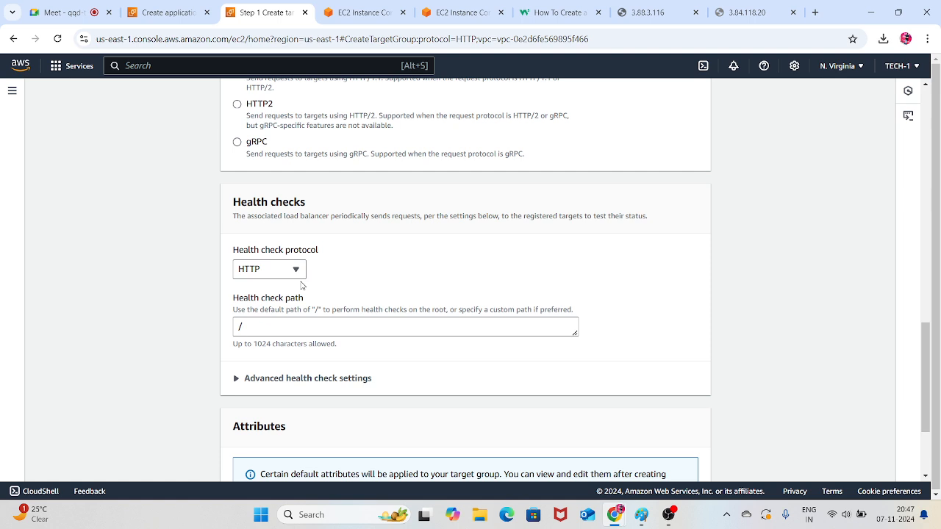
Reload the web server pages at 3.84.118.20 and 3.88.3.116 in Chrome and compare how they respond
left_click(763, 11)
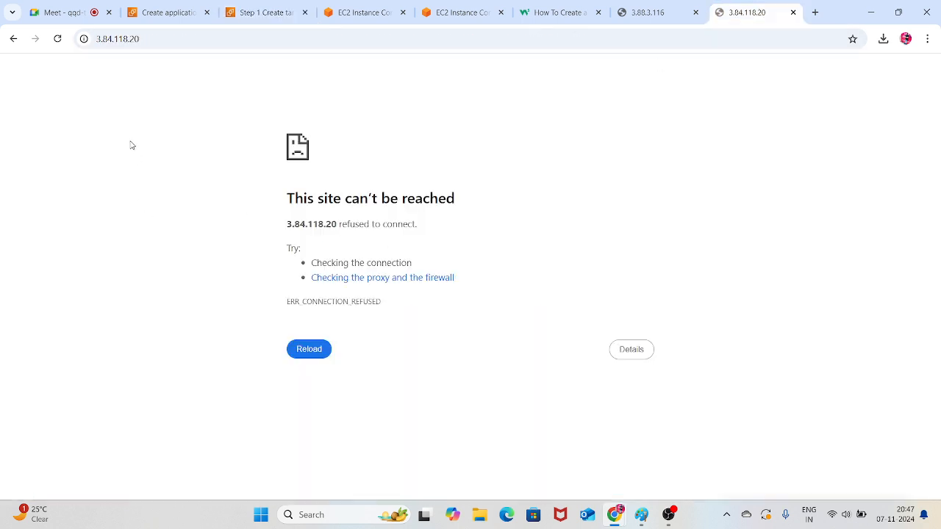
left_click(57, 38)
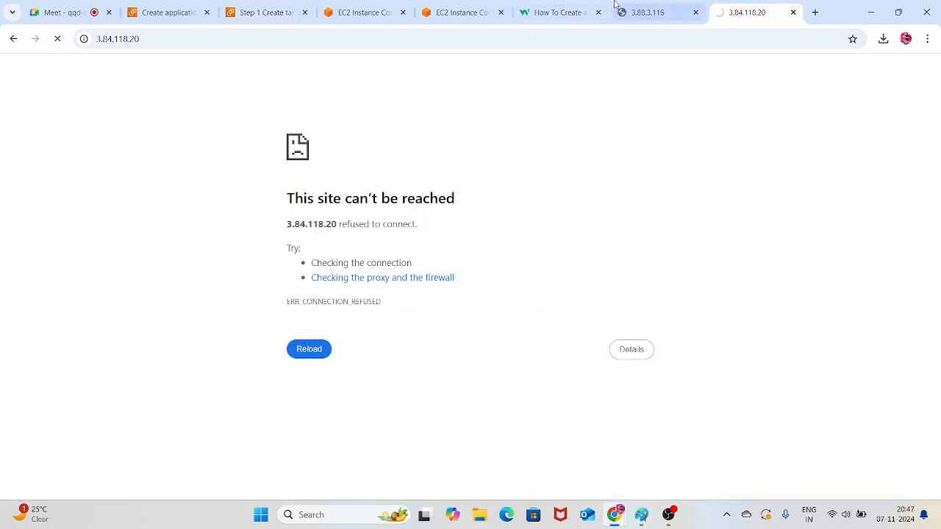
left_click(647, 12)
left_click(57, 39)
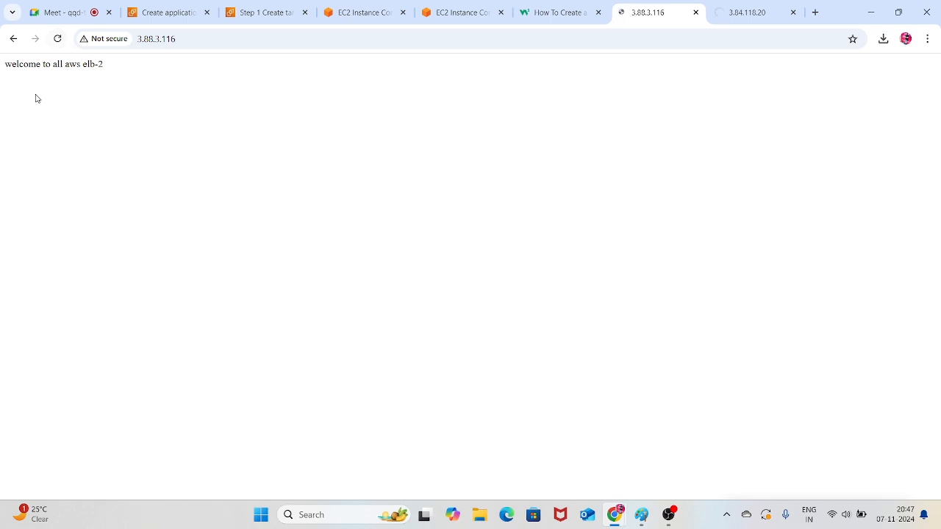
left_click_drag(100, 68, 6, 74)
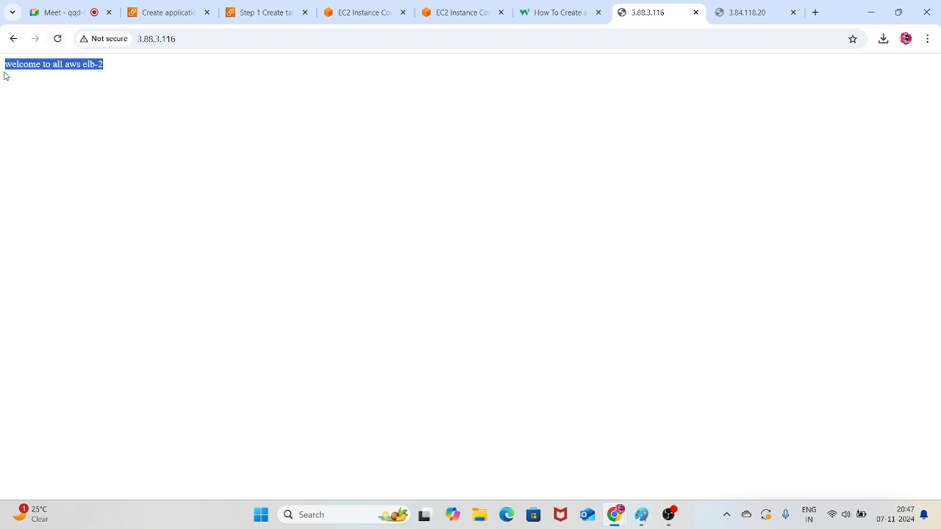
left_click(205, 179)
left_click_drag(113, 63, 5, 65)
left_click(127, 104)
left_click(748, 9)
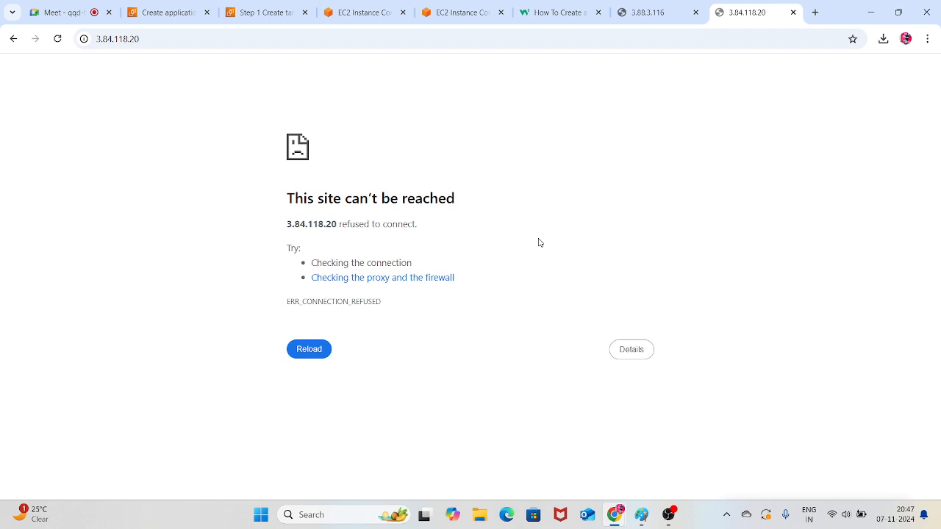
left_click(452, 10)
Return to the target group form and examine the available health check protocols
left_click(291, 6)
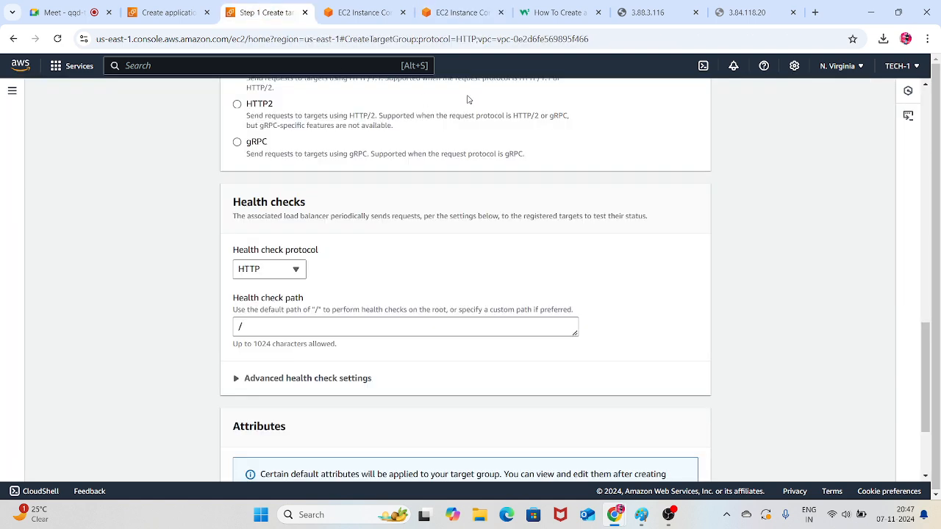
left_click(293, 270)
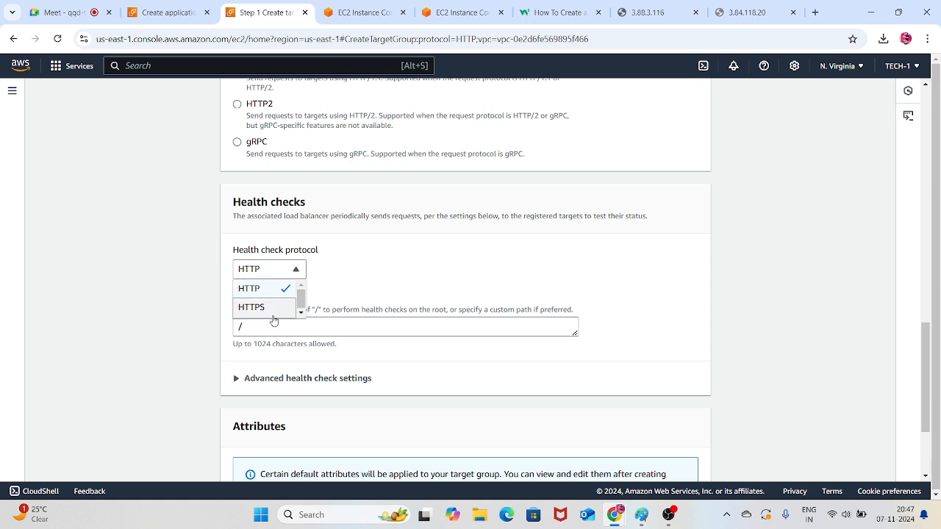
left_click(385, 277)
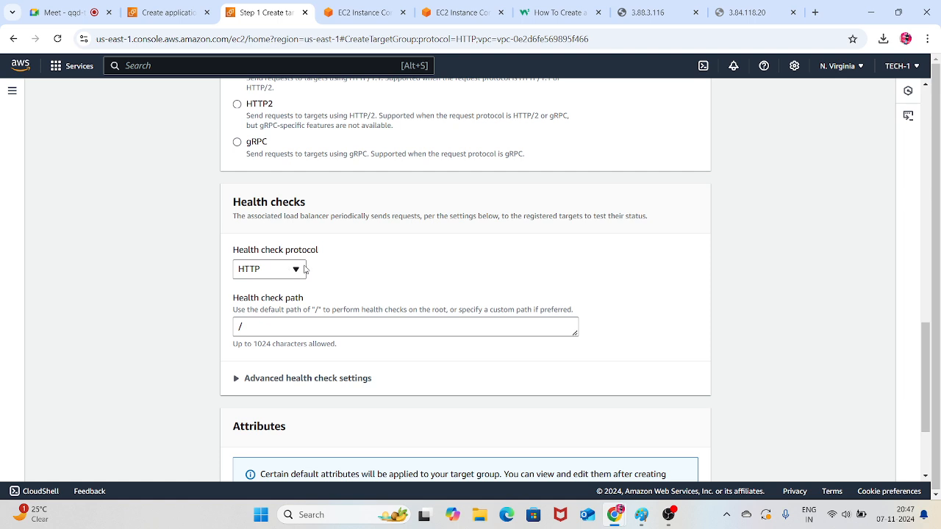
Examine the health check path setting, check the load balancer diagram in Paint, and return to the target group form in Chrome
left_click(243, 327)
left_click(403, 275)
left_click(261, 331)
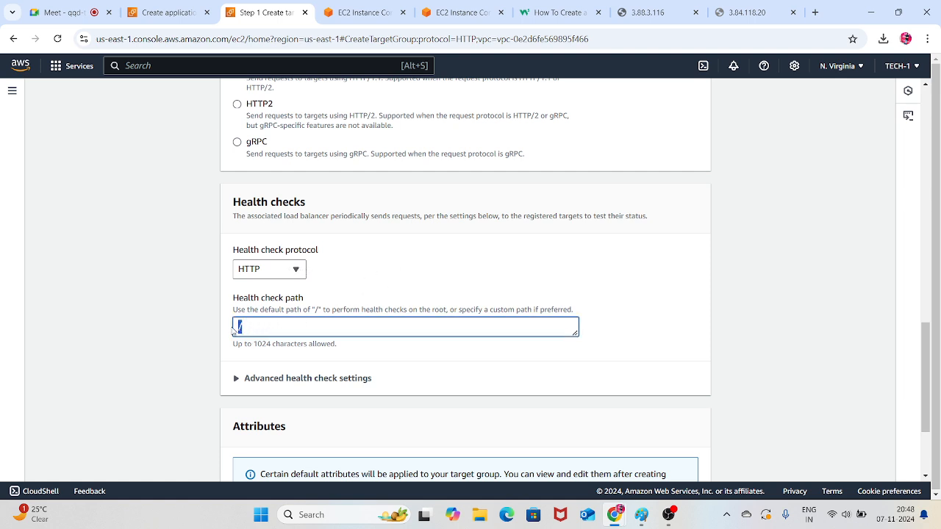
left_click(378, 287)
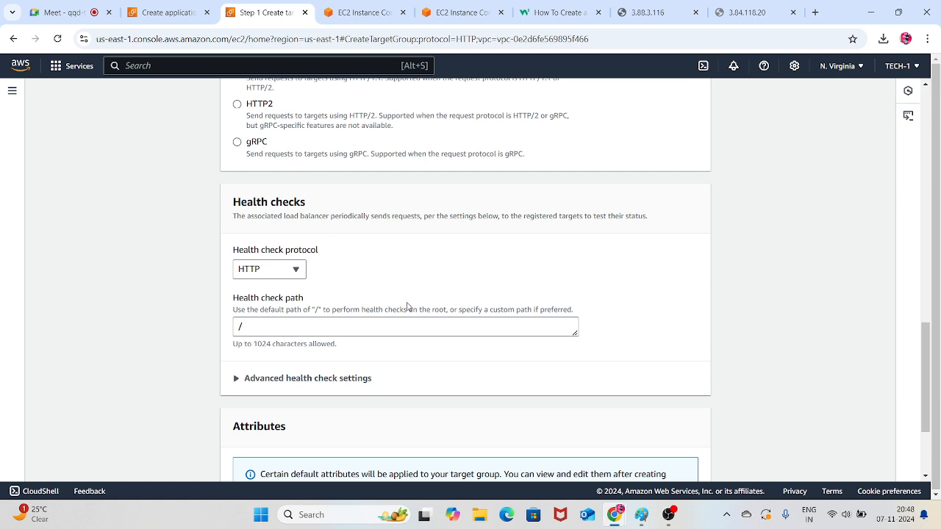
left_click(646, 515)
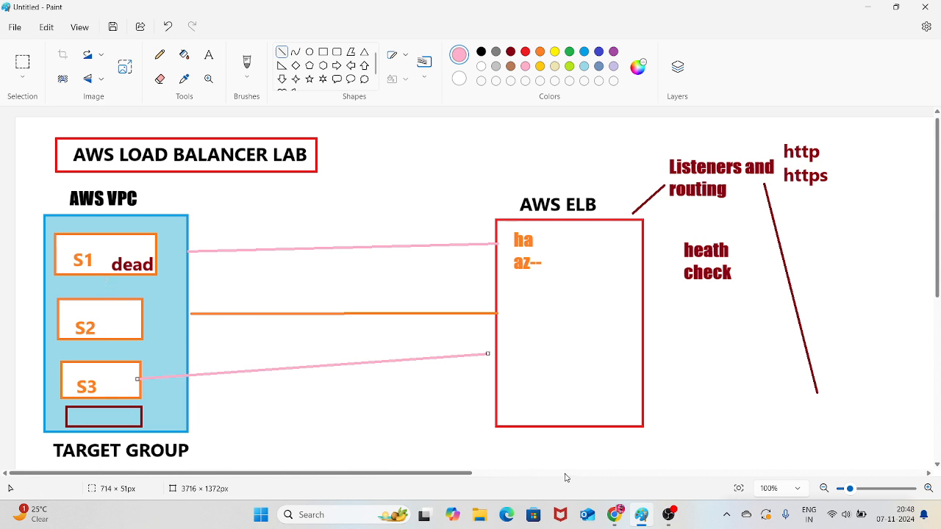
mouse_move(626, 521)
left_click(500, 455)
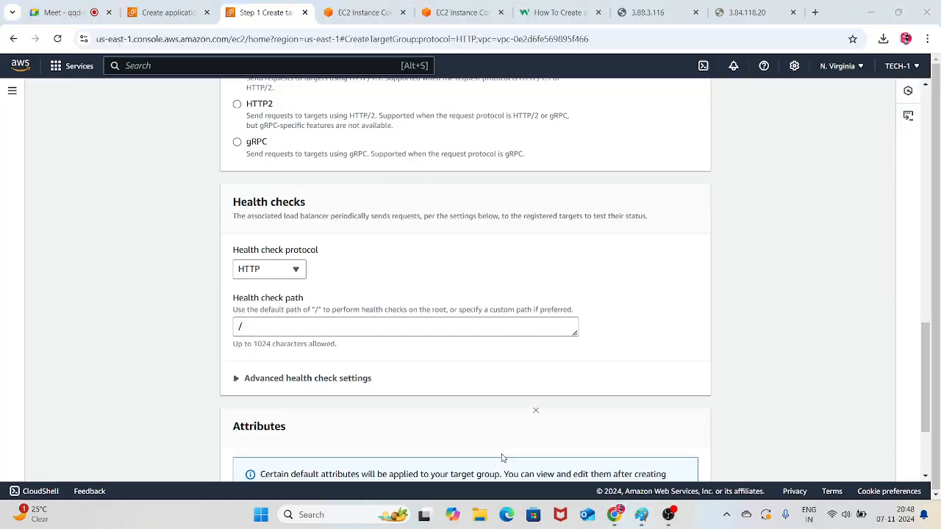
Expand the advanced health check settings and review the port, thresholds, timeout, interval and success codes
scroll(370, 328, "down", 1)
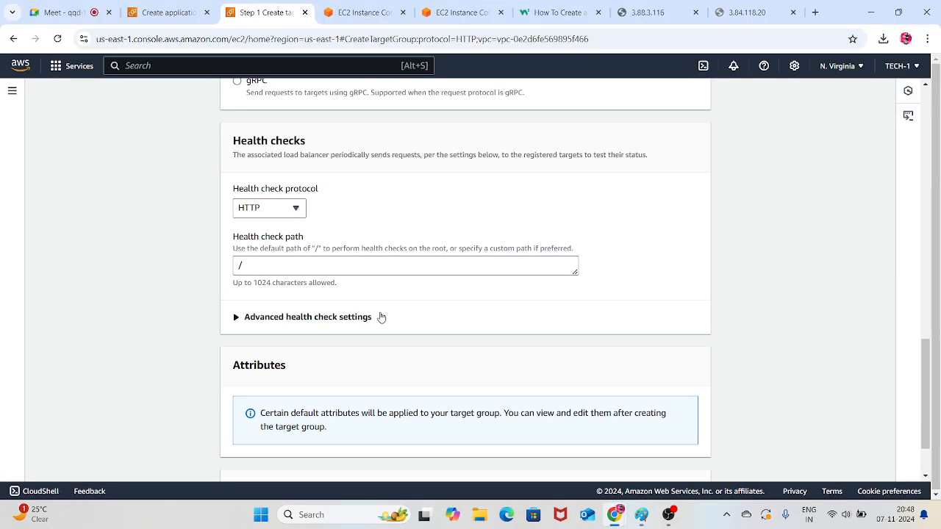
left_click(339, 320)
scroll(360, 325, "down", 1)
scroll(399, 327, "down", 1)
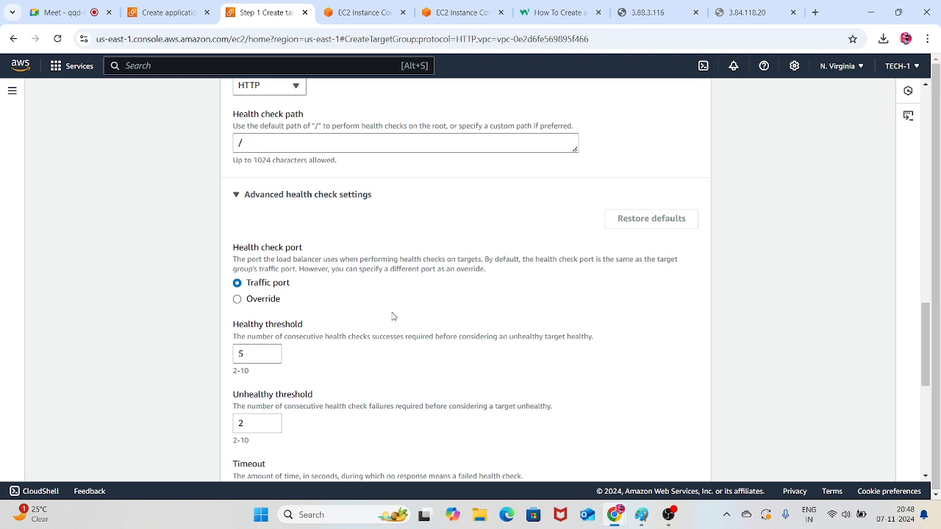
scroll(393, 316, "down", 3)
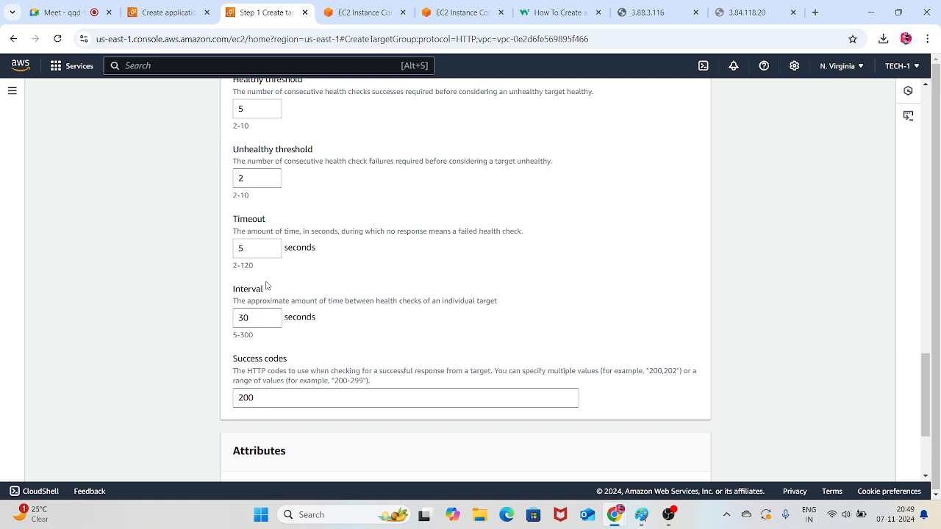
scroll(280, 266, "up", 1)
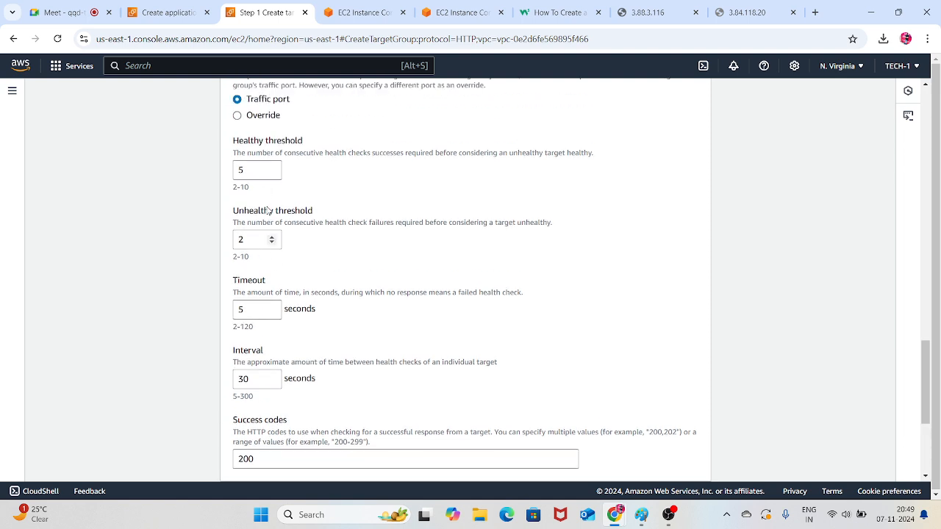
scroll(327, 259, "up", 1)
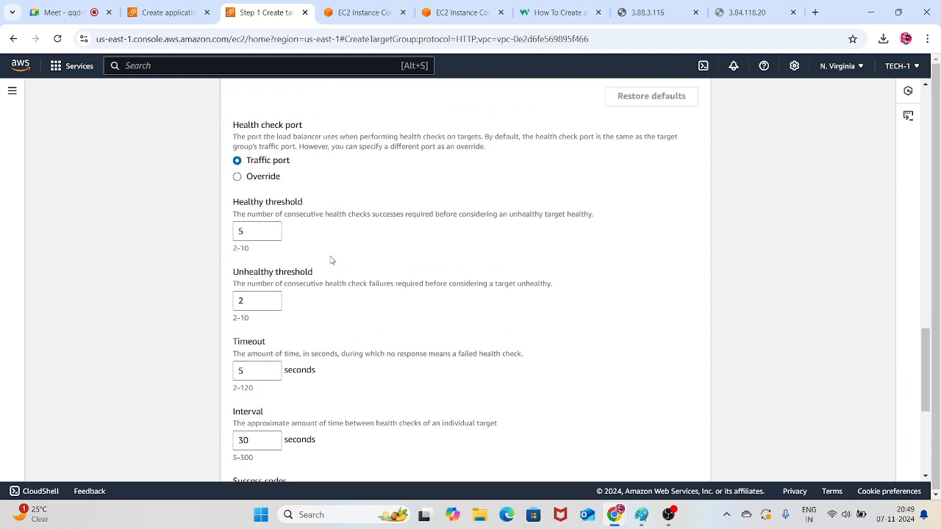
scroll(382, 353, "down", 2)
scroll(395, 343, "down", 2)
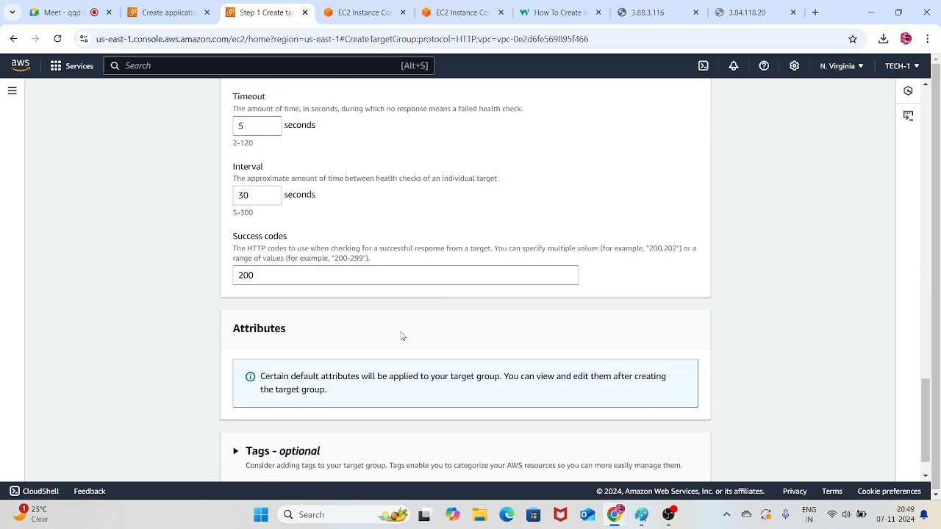
scroll(402, 334, "down", 1)
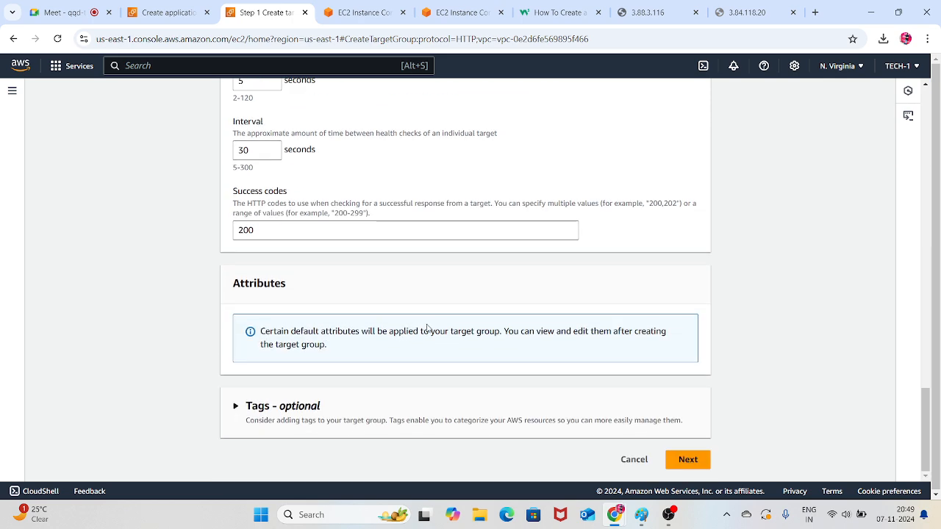
scroll(423, 331, "up", 6)
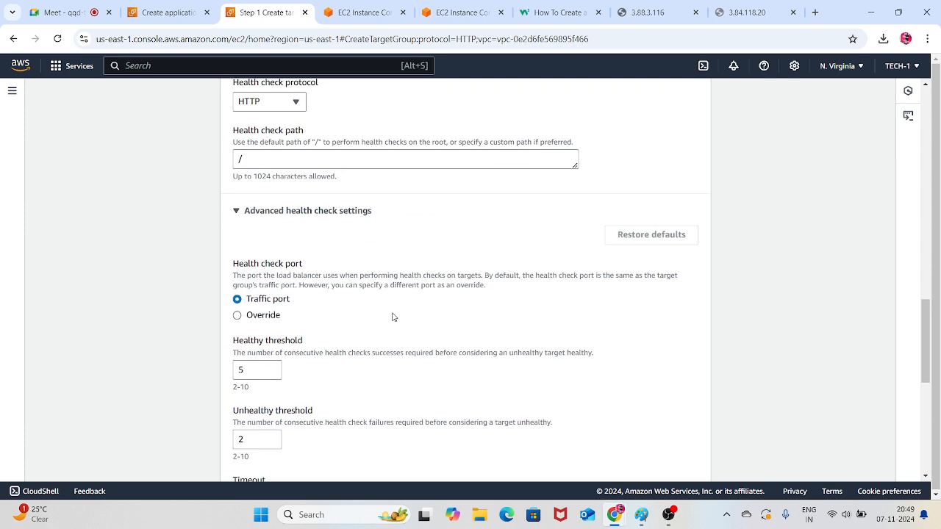
scroll(441, 317, "down", 6)
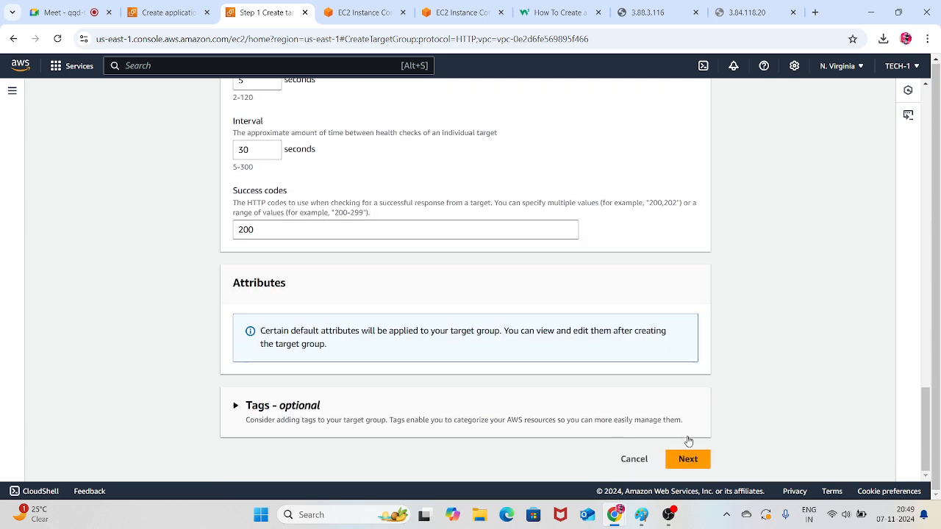
Proceed to target registration, select all four available instances and include them as pending on port 80
left_click(688, 457)
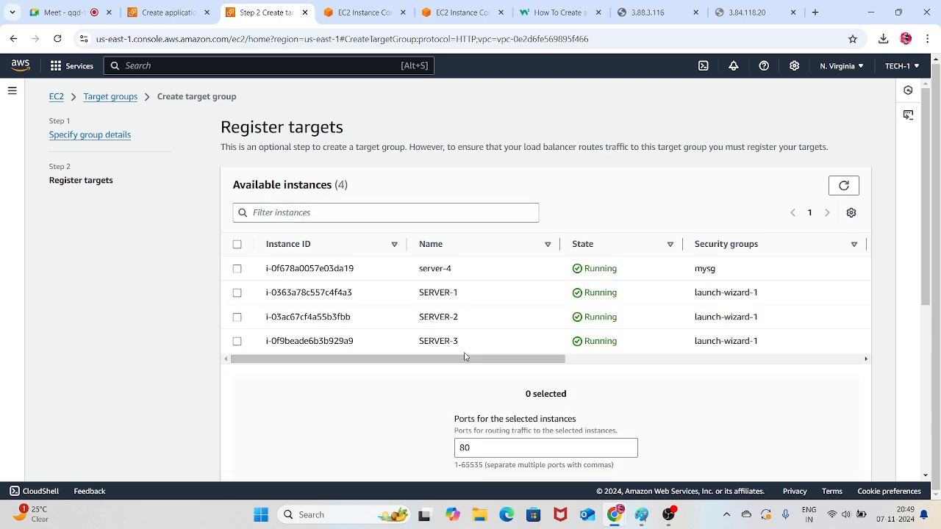
left_click_drag(462, 359, 331, 349)
left_click_drag(357, 139, 380, 109)
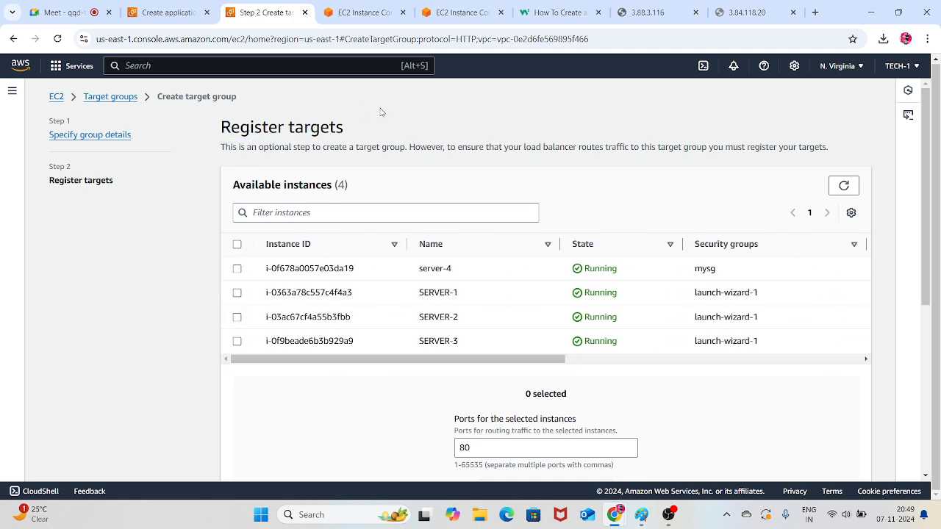
left_click(238, 244)
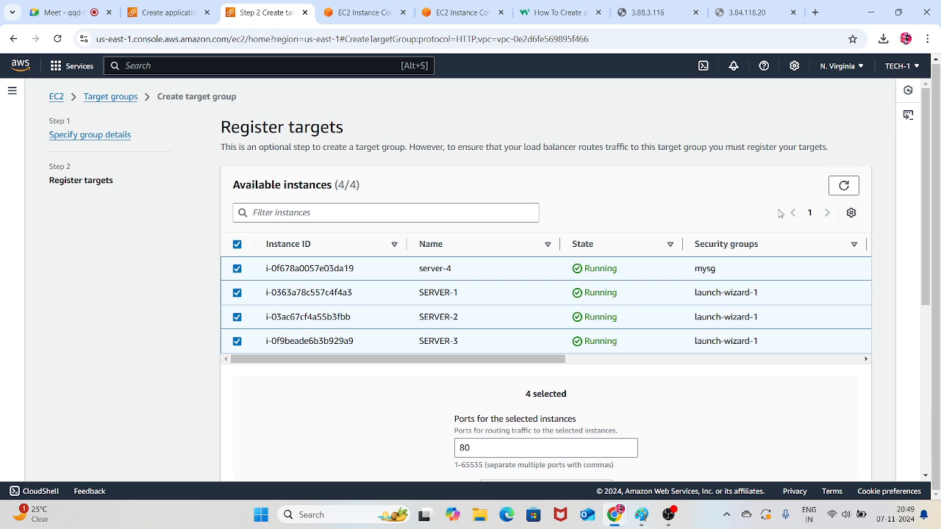
scroll(661, 368, "down", 5)
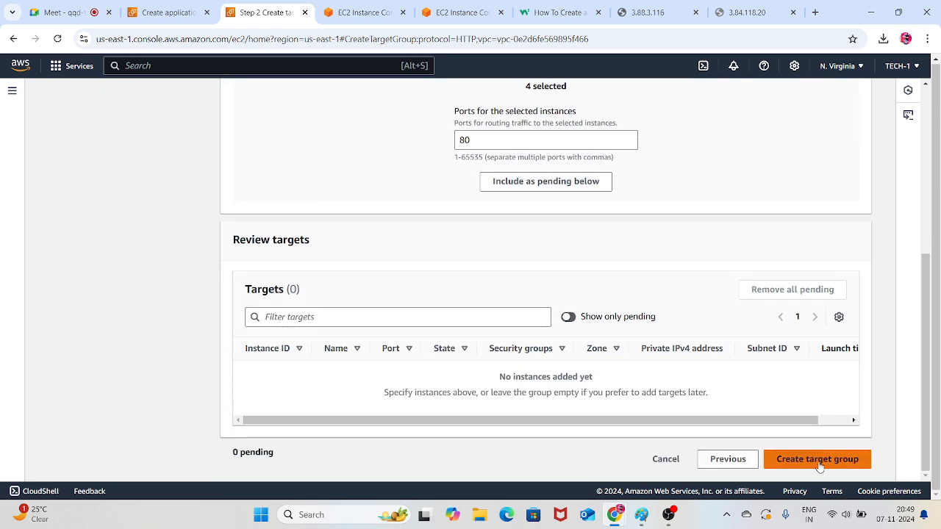
left_click(550, 182)
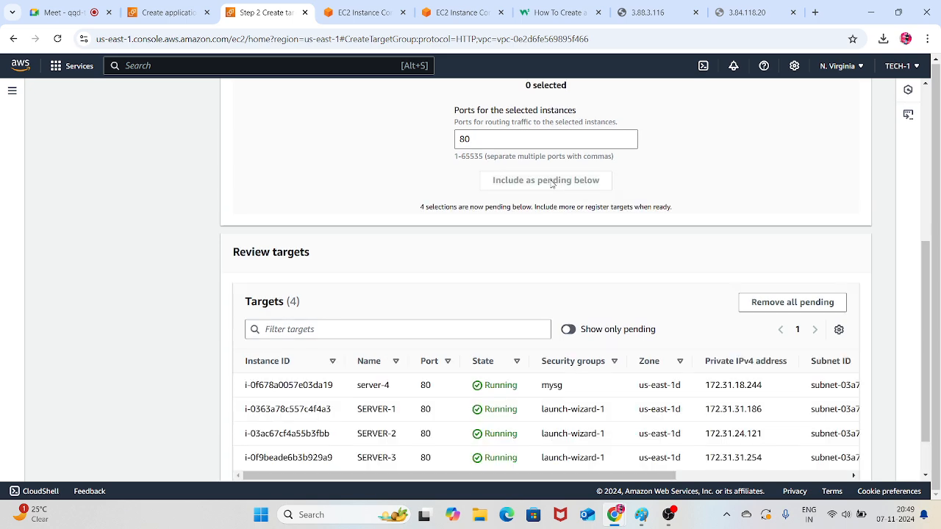
Review the pending targets against the available instances and create the target group
scroll(589, 247, "down", 1)
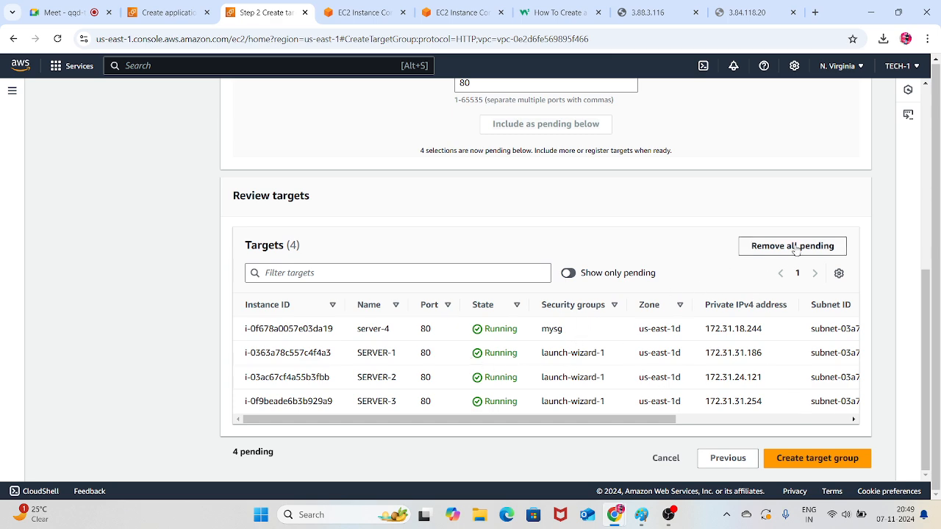
left_click_drag(559, 420, 615, 384)
scroll(630, 301, "up", 5)
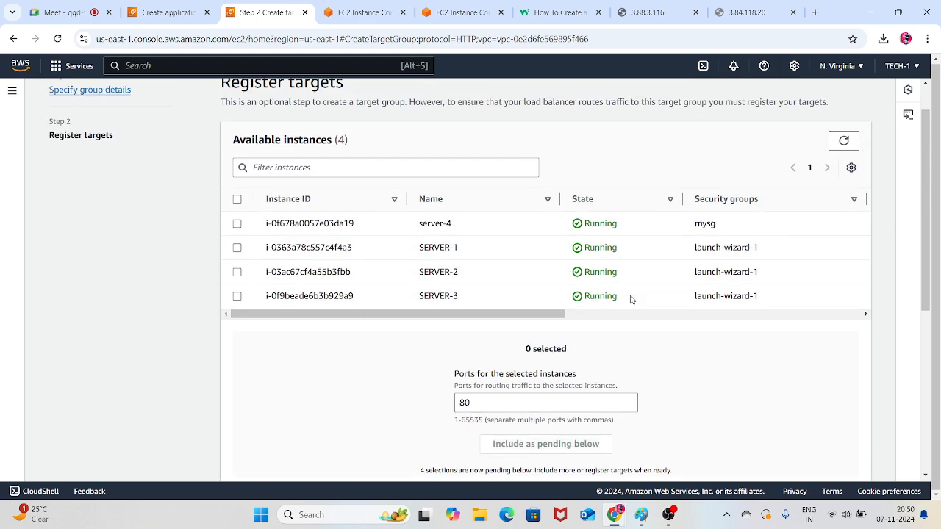
scroll(631, 299, "down", 5)
left_click(813, 461)
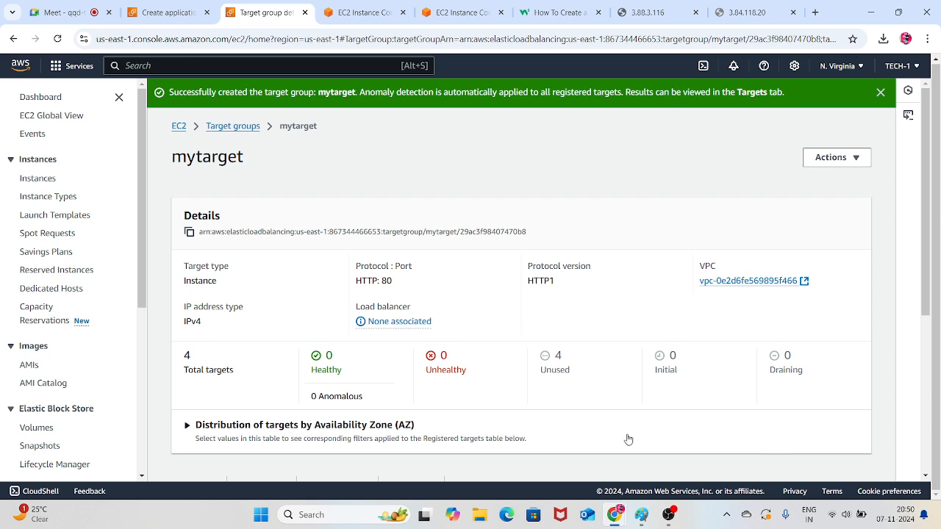
Examine the mytarget details, target health counts and registered targets table, and dismiss the success notification
scroll(592, 332, "down", 1)
scroll(592, 333, "down", 1)
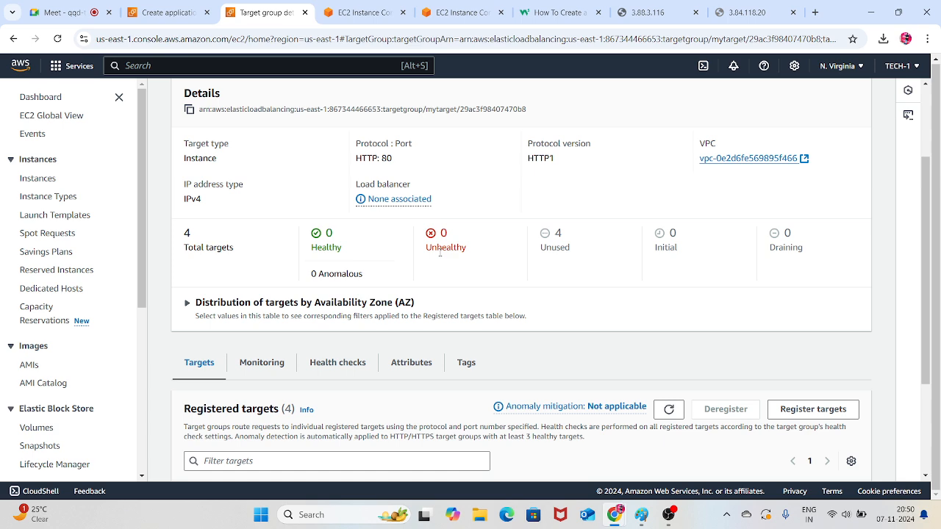
scroll(440, 253, "down", 2)
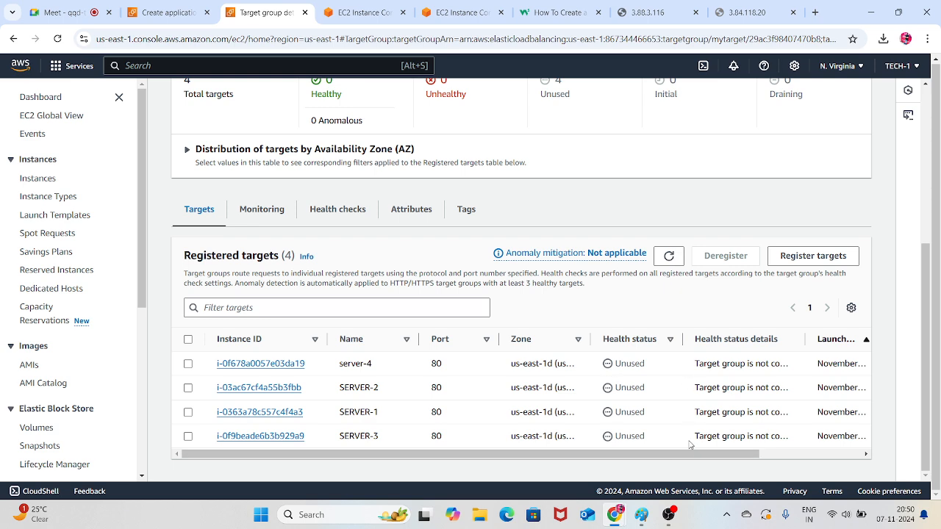
left_click_drag(688, 454, 793, 454)
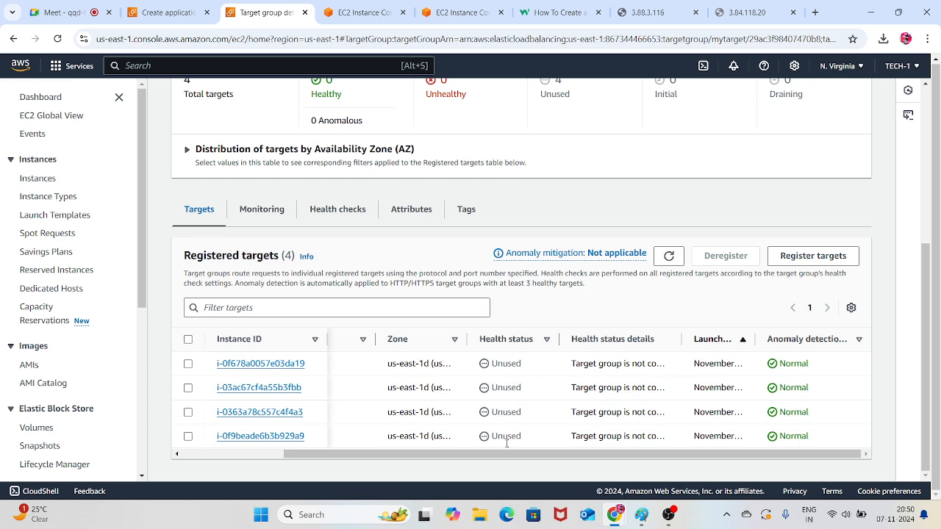
left_click_drag(577, 455, 437, 457)
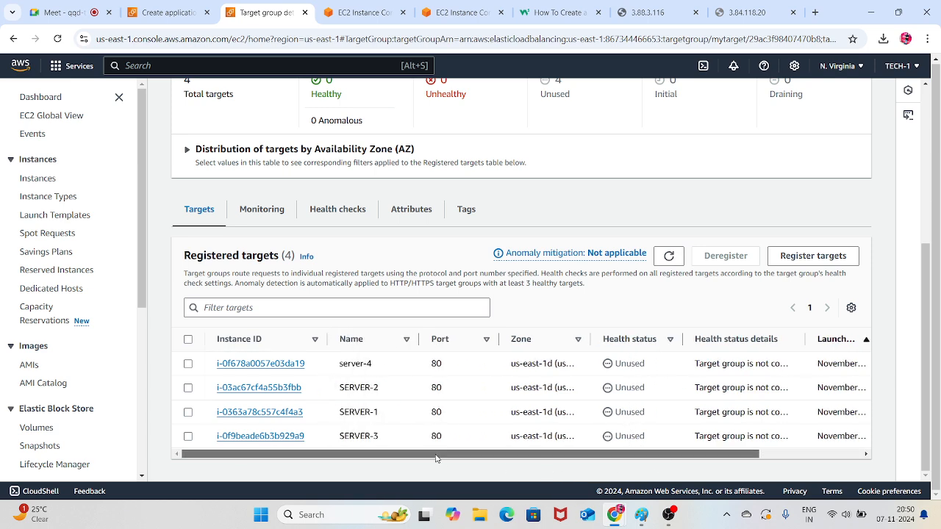
scroll(560, 308, "up", 4)
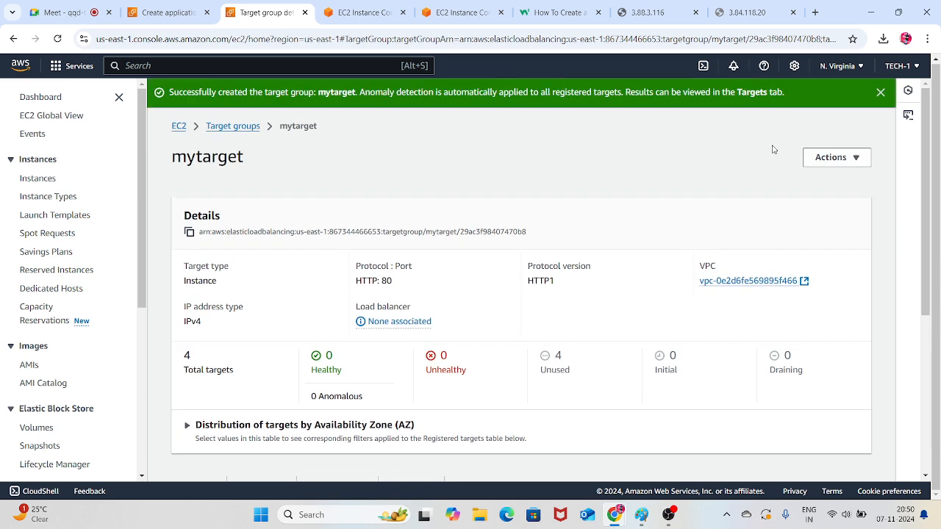
left_click(880, 93)
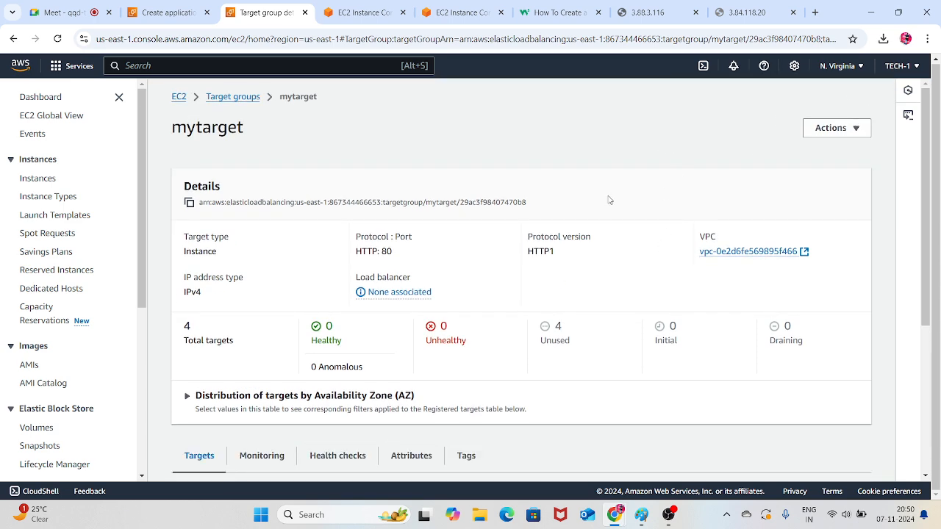
Return to the load balancer form, refresh the target group choices and forward the HTTP:80 listener to mytarget
left_click(180, 11)
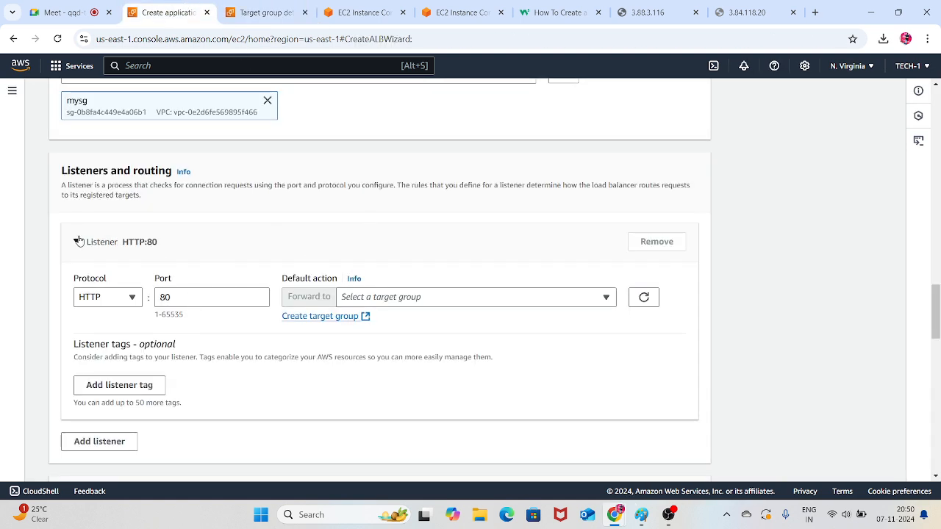
left_click(643, 296)
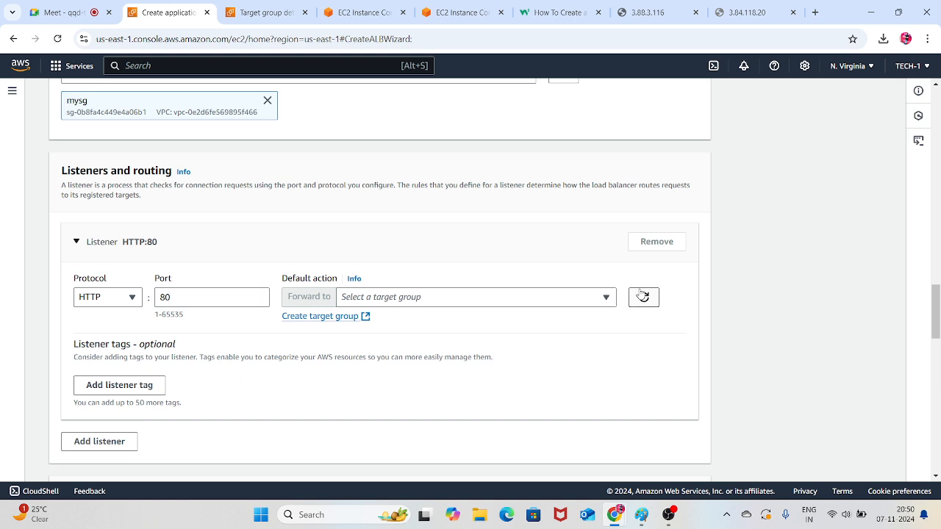
left_click(606, 297)
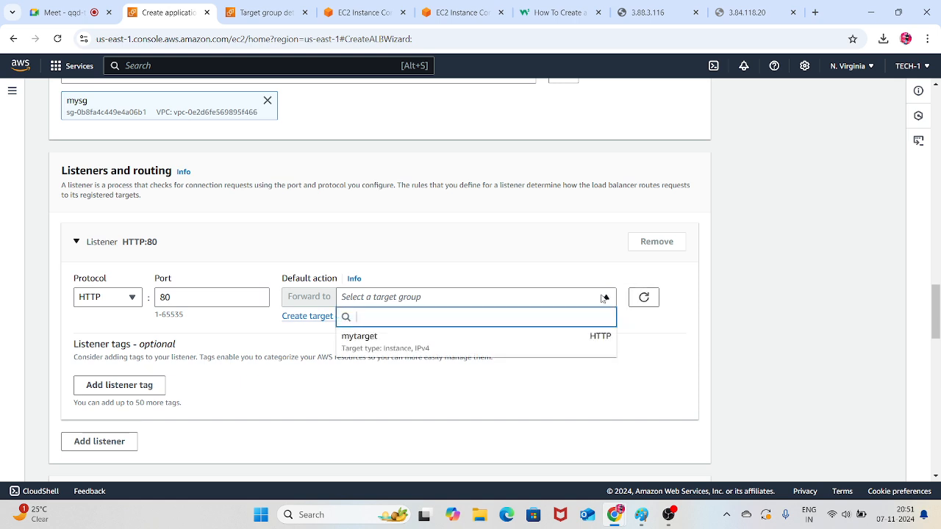
left_click(367, 339)
scroll(405, 290, "down", 3)
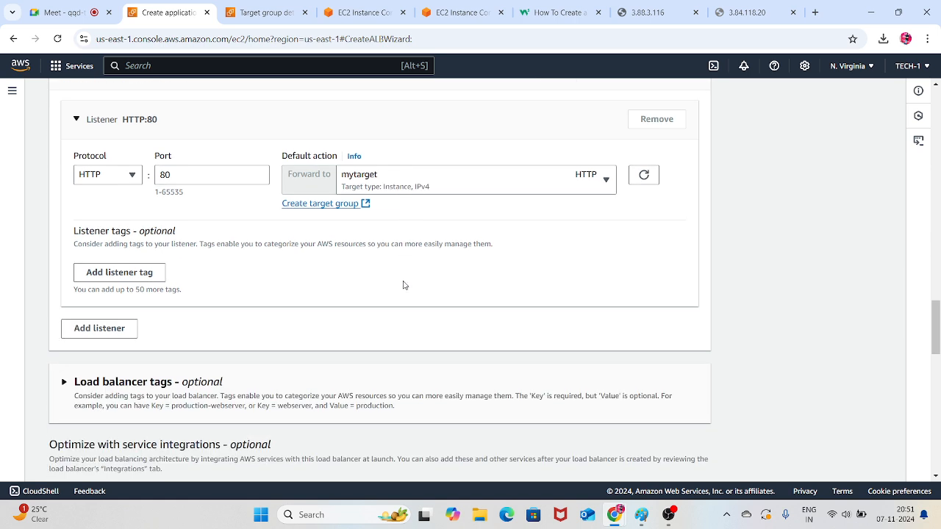
left_click(152, 272)
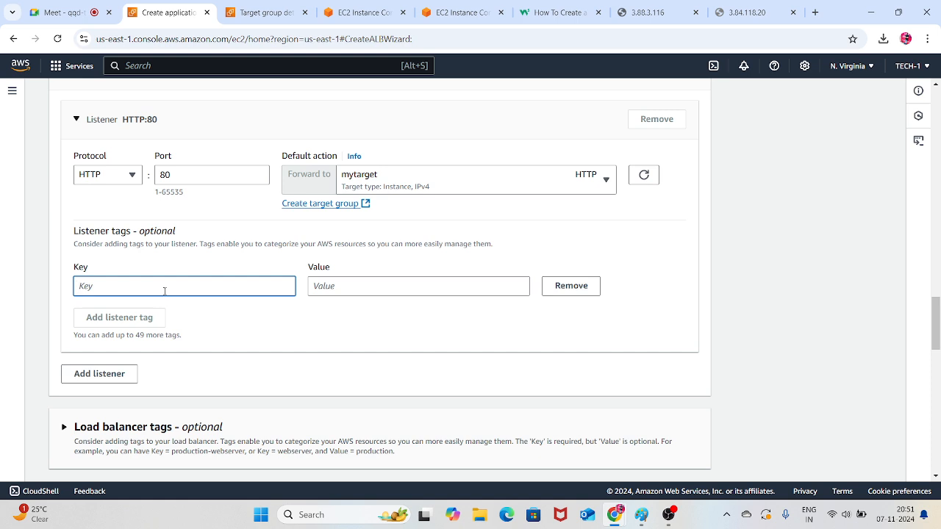
left_click(562, 289)
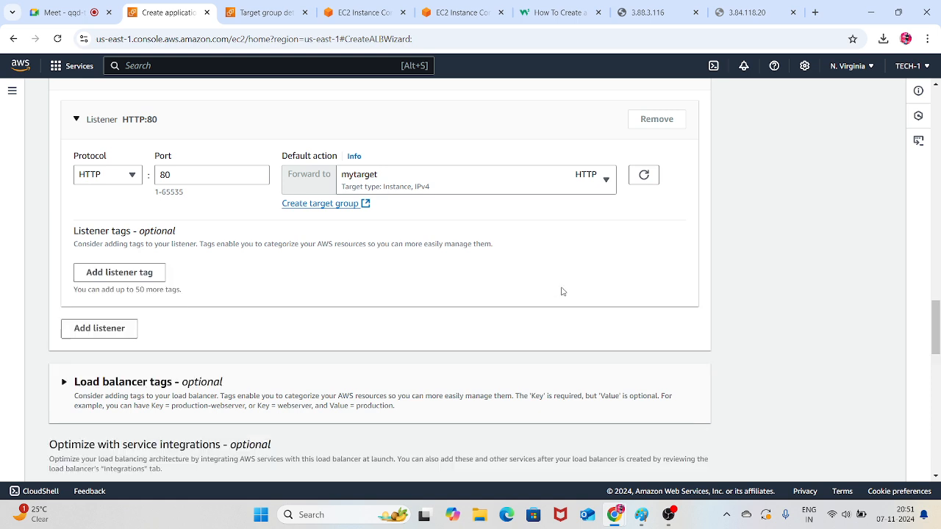
Add a second listener to examine its protocol options, remove it again and expand the HTTP:80 listener
left_click(115, 336)
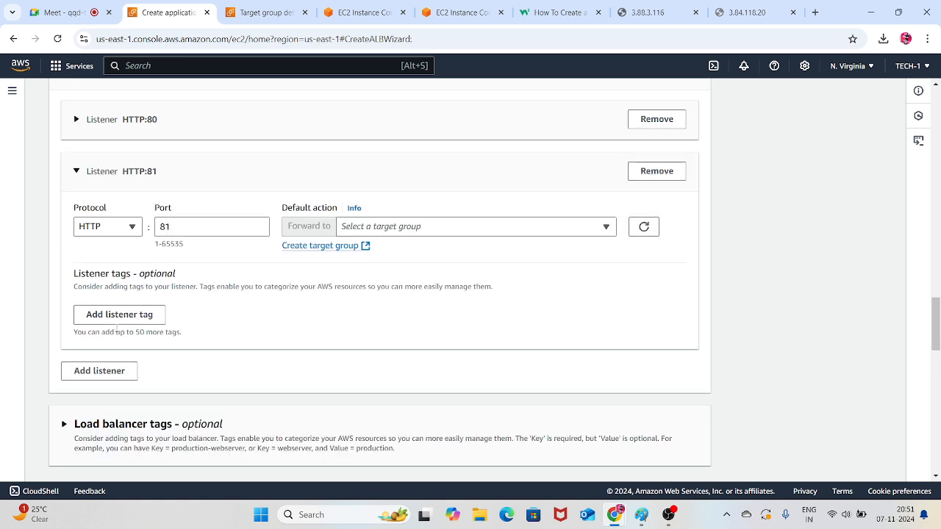
left_click(122, 228)
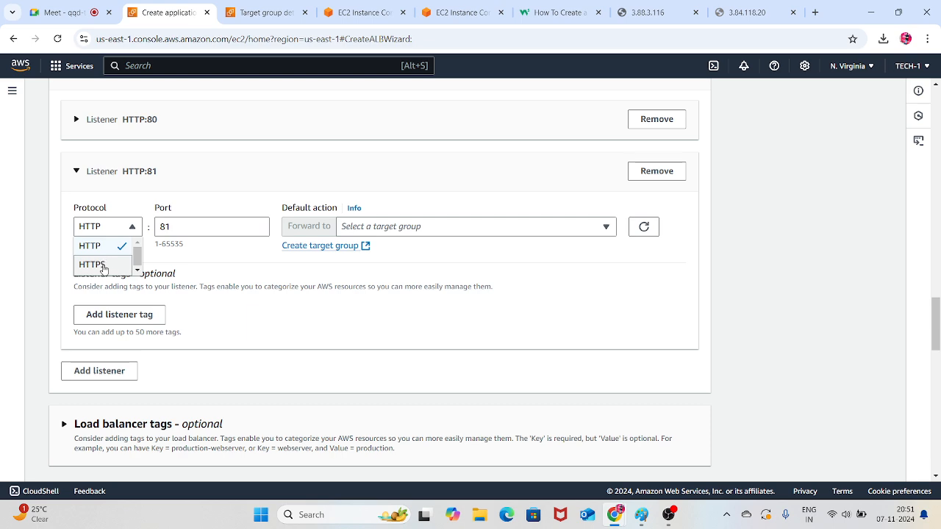
left_click(657, 171)
scroll(194, 287, "up", 2)
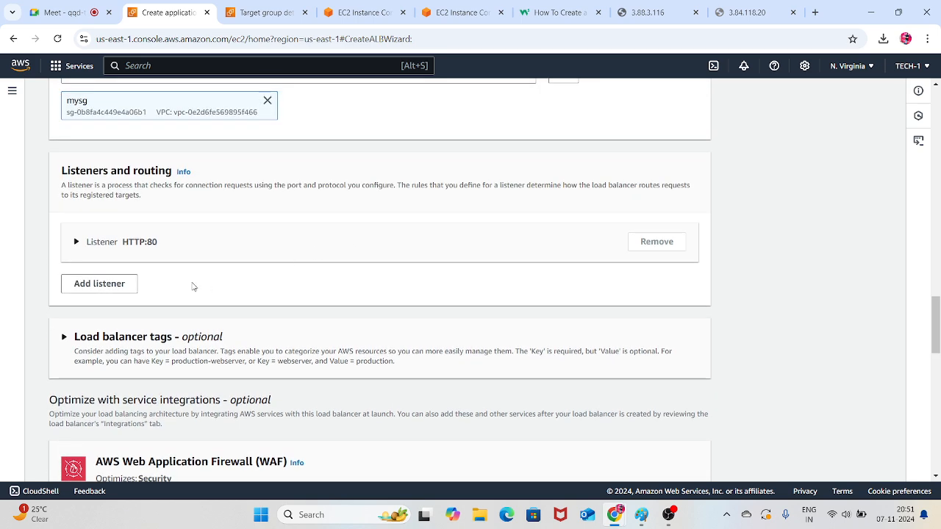
left_click(129, 245)
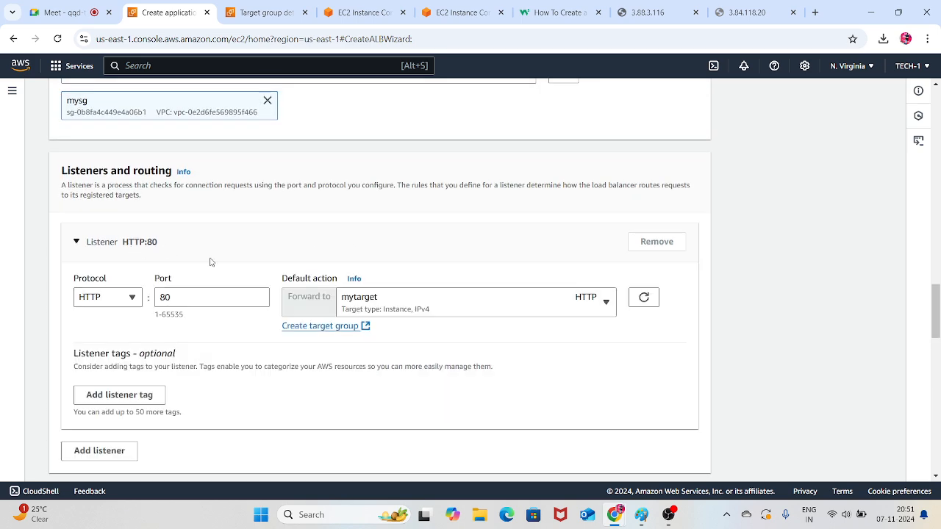
Enable WAF application layer security protections to examine the web ACL and rule action options, and turn them off again
scroll(288, 272, "down", 4)
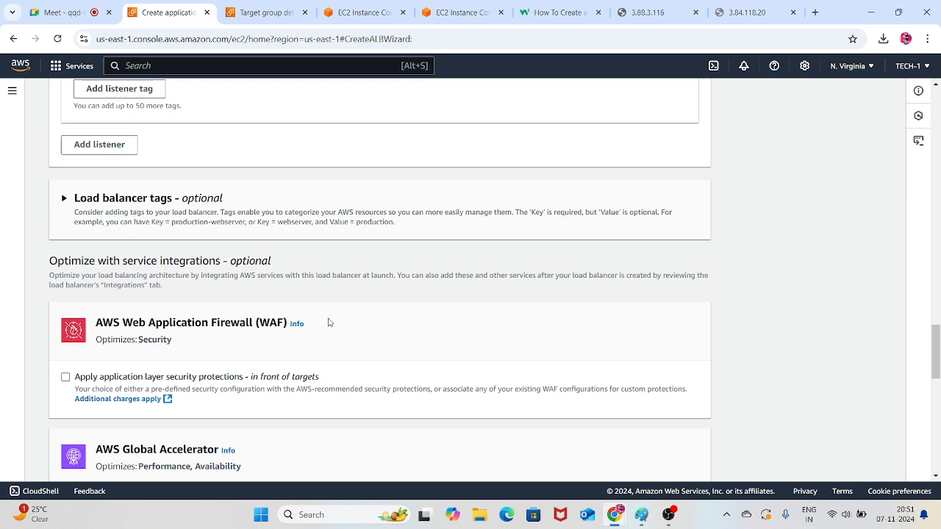
left_click(65, 377)
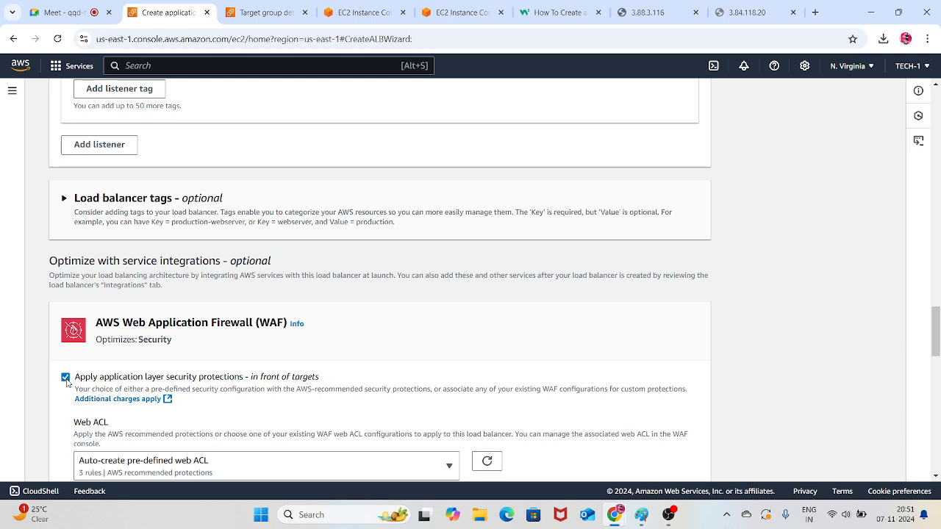
scroll(244, 341, "down", 3)
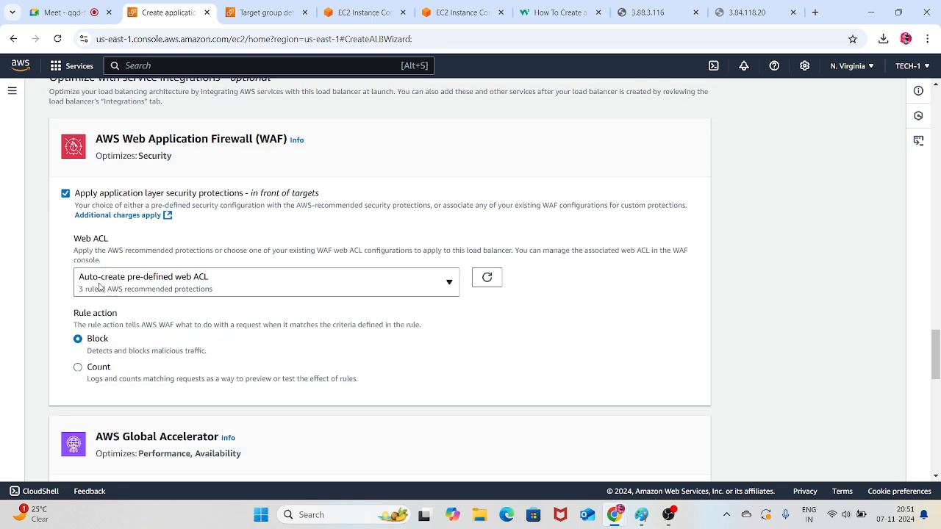
left_click(407, 285)
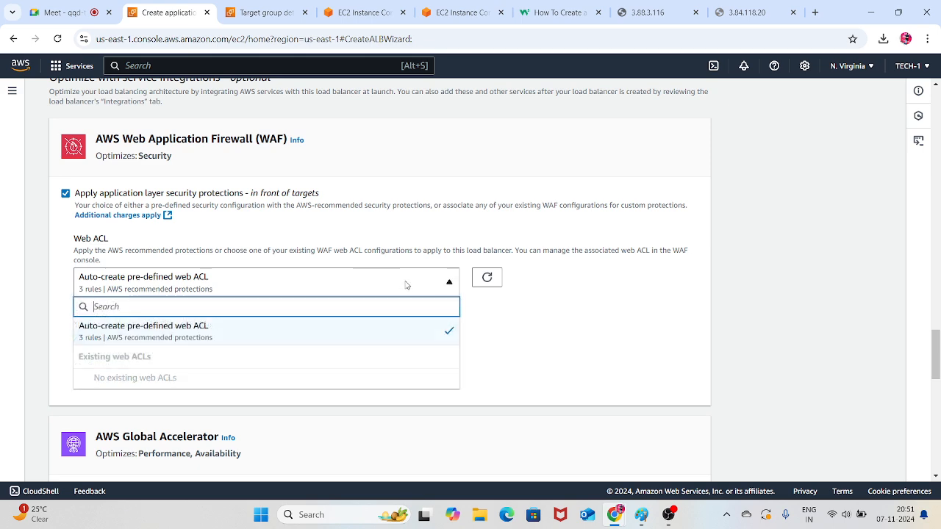
left_click(562, 329)
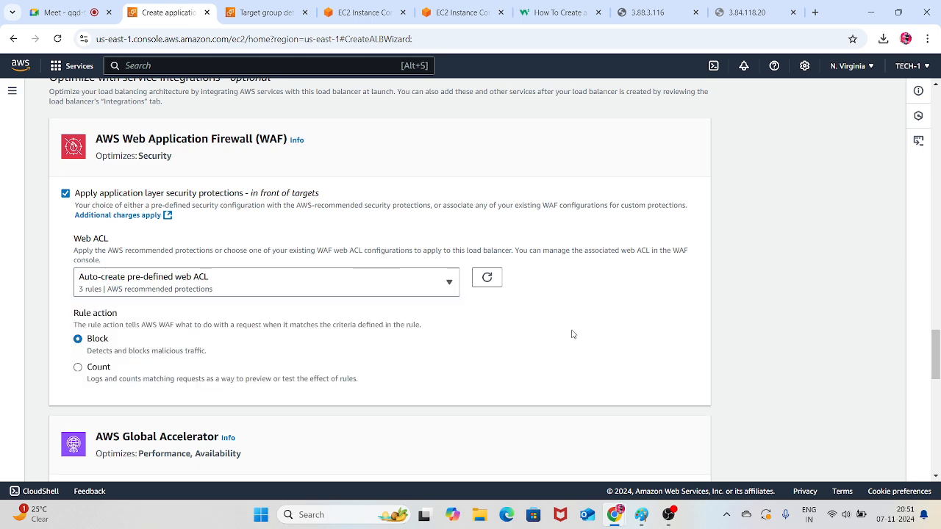
scroll(351, 322, "down", 1)
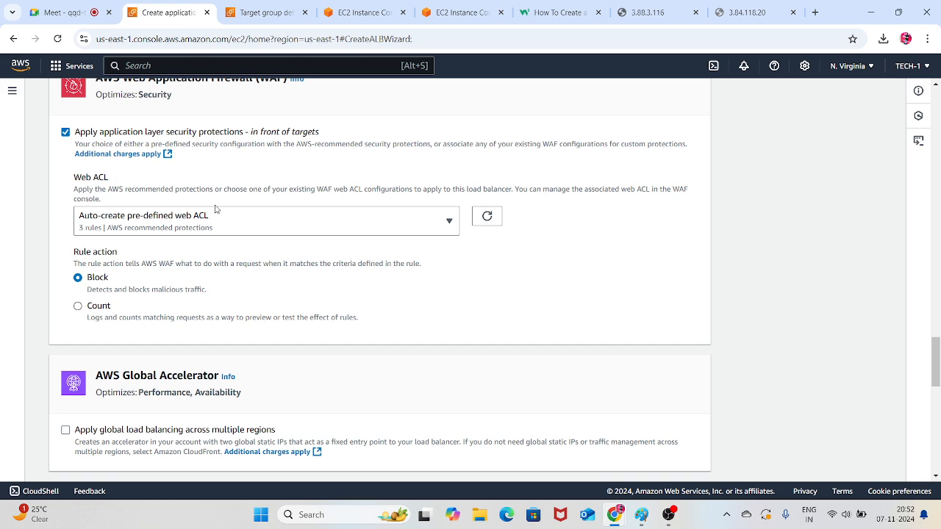
scroll(362, 255, "up", 2)
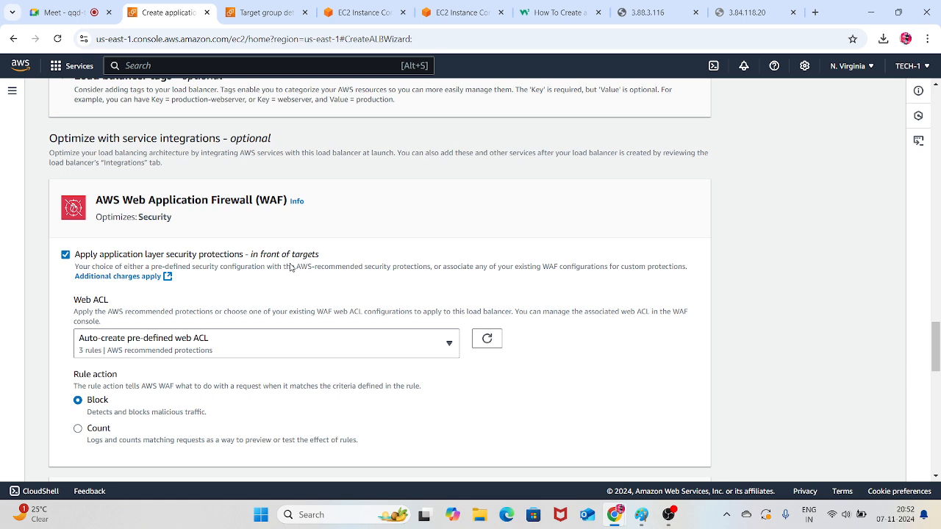
left_click(66, 255)
Enable Global Accelerator load balancing across multiple regions to examine the accelerator name setting, and turn it off again
scroll(142, 219, "down", 2)
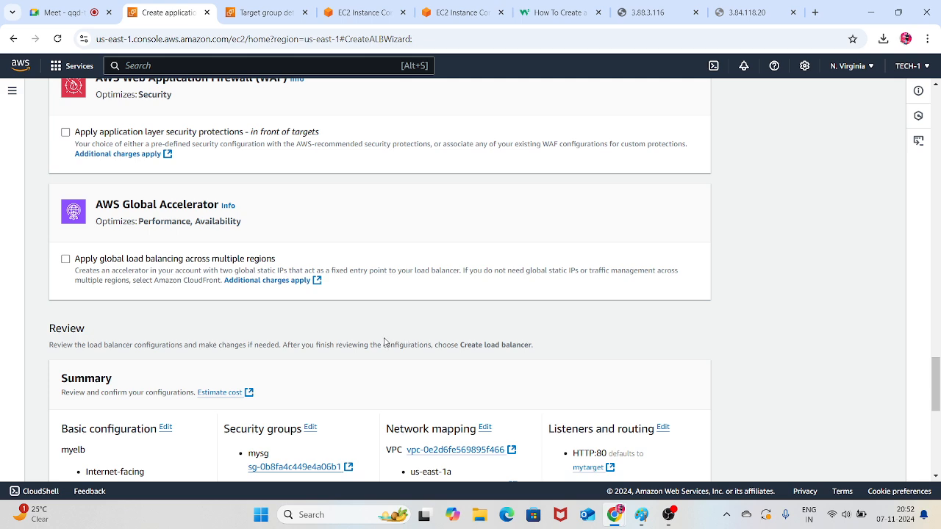
left_click(65, 260)
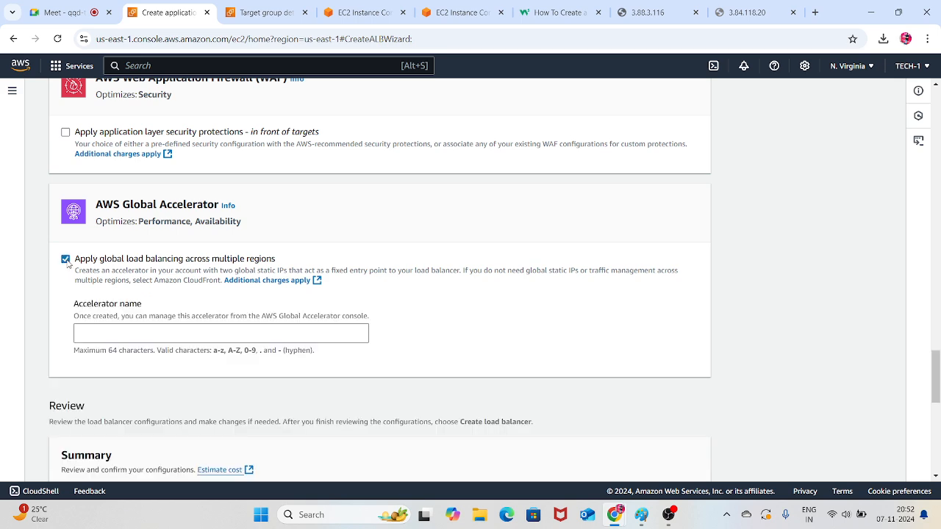
left_click(160, 336)
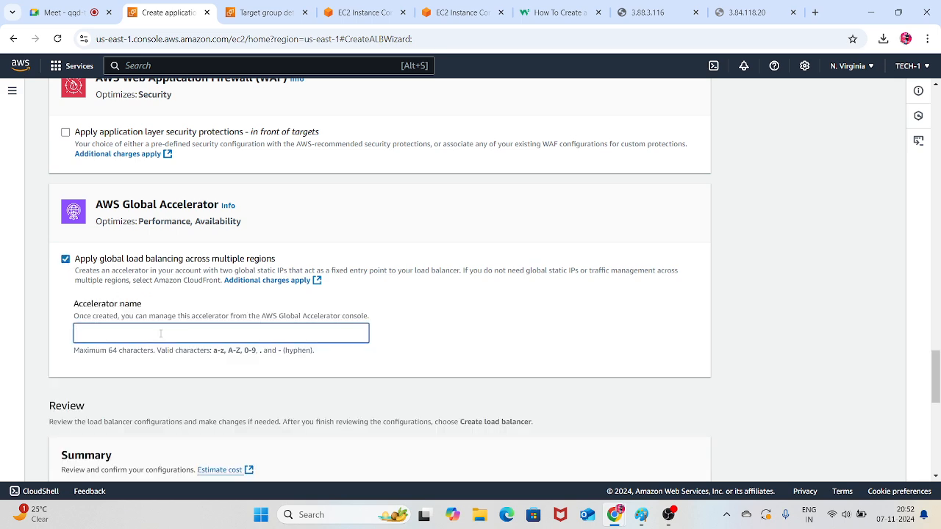
scroll(222, 307, "down", 1)
scroll(233, 300, "down", 2)
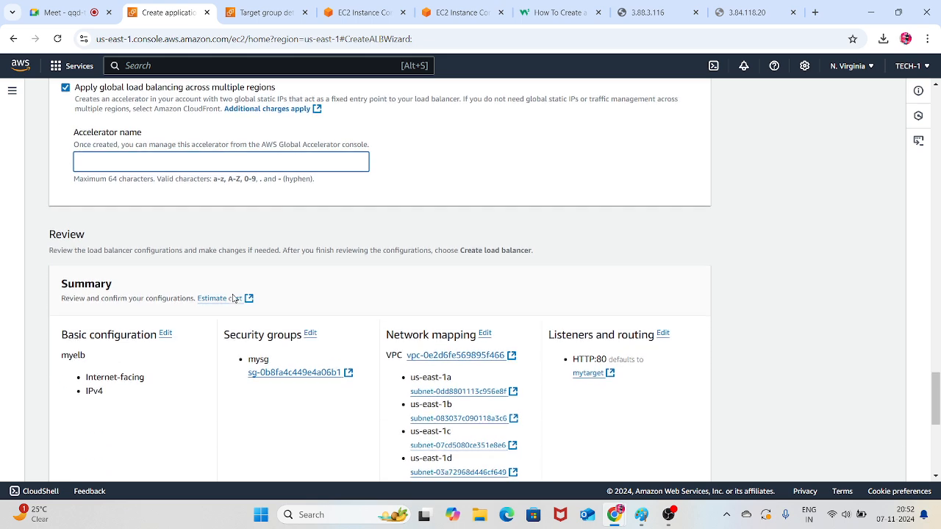
scroll(238, 295, "up", 3)
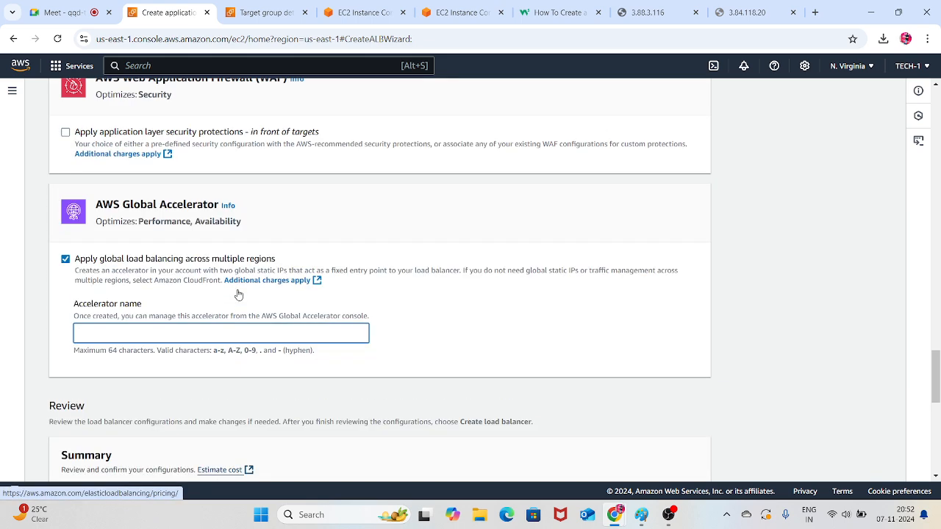
left_click(66, 260)
Review the load balancer's configuration summary, service integrations and attributes before creation
scroll(227, 262, "down", 4)
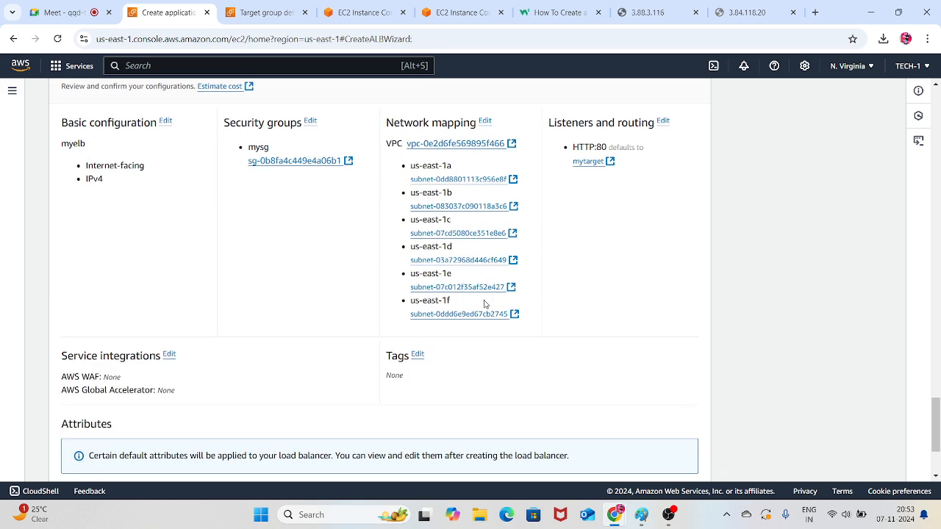
scroll(477, 259, "down", 2)
scroll(477, 259, "down", 1)
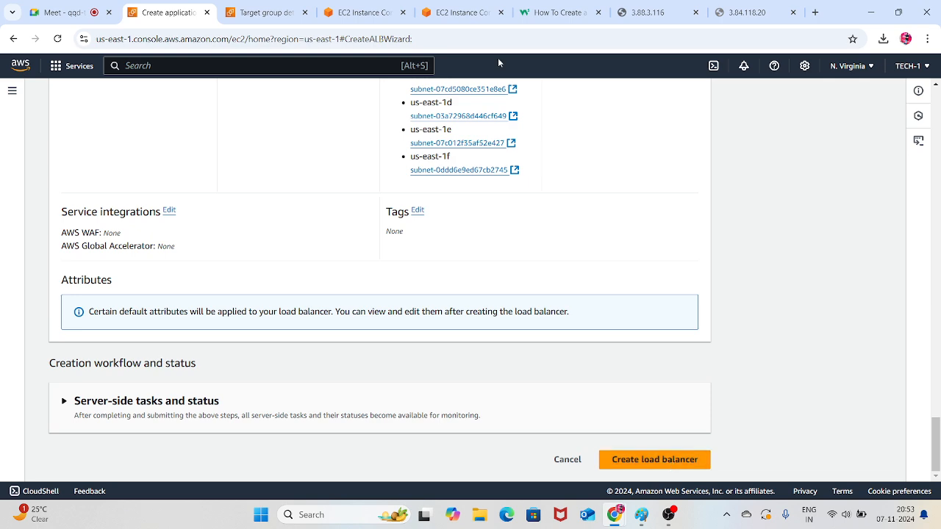
Examine the mytarget details and target health counts, and refresh its registered targets to check their status
left_click(266, 12)
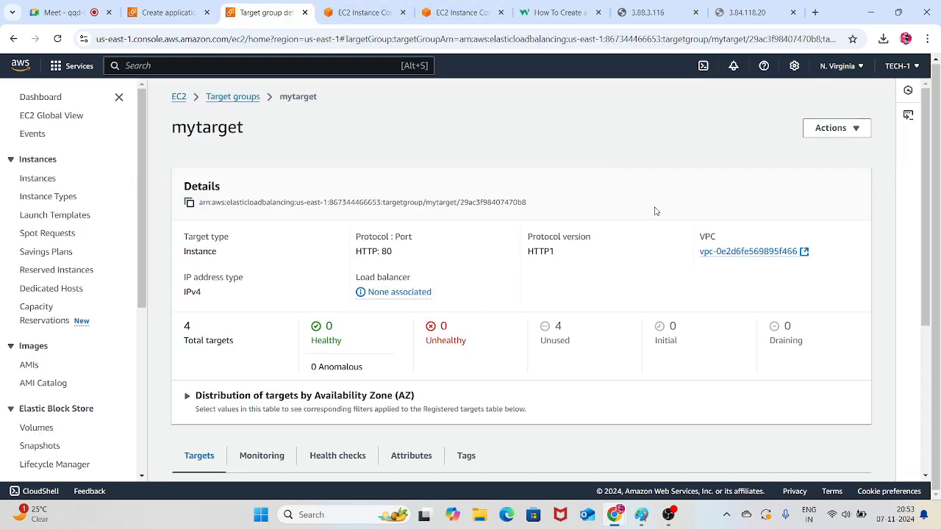
scroll(655, 210, "down", 3)
scroll(597, 244, "up", 3)
scroll(338, 192, "down", 3)
scroll(506, 292, "up", 4)
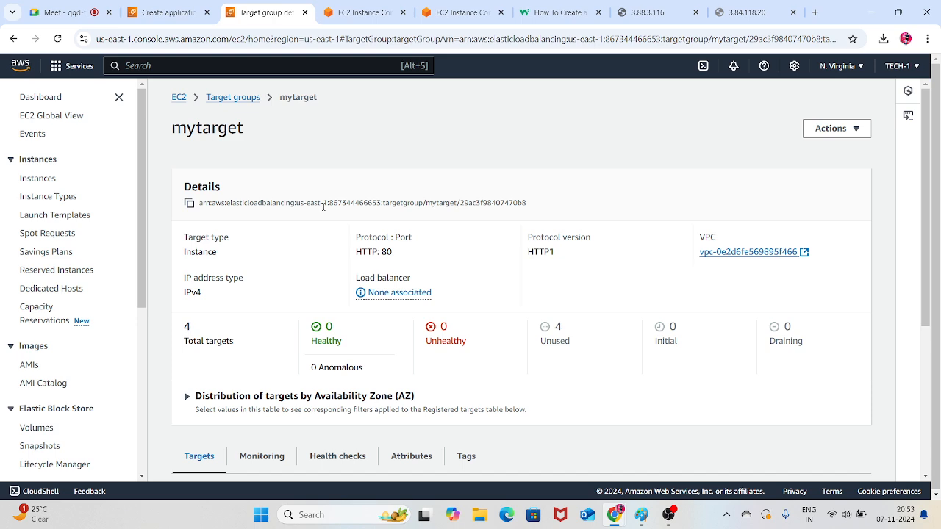
scroll(479, 245, "down", 3)
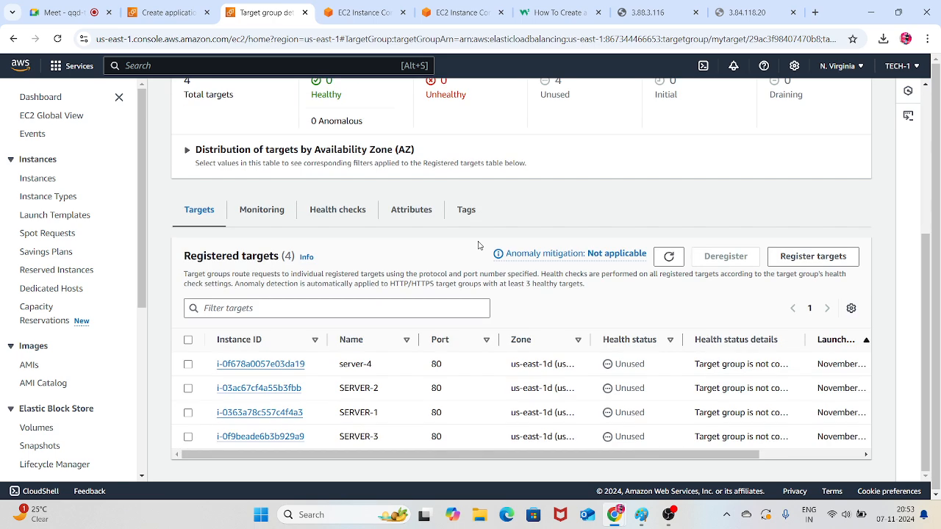
left_click(670, 257)
left_click(669, 257)
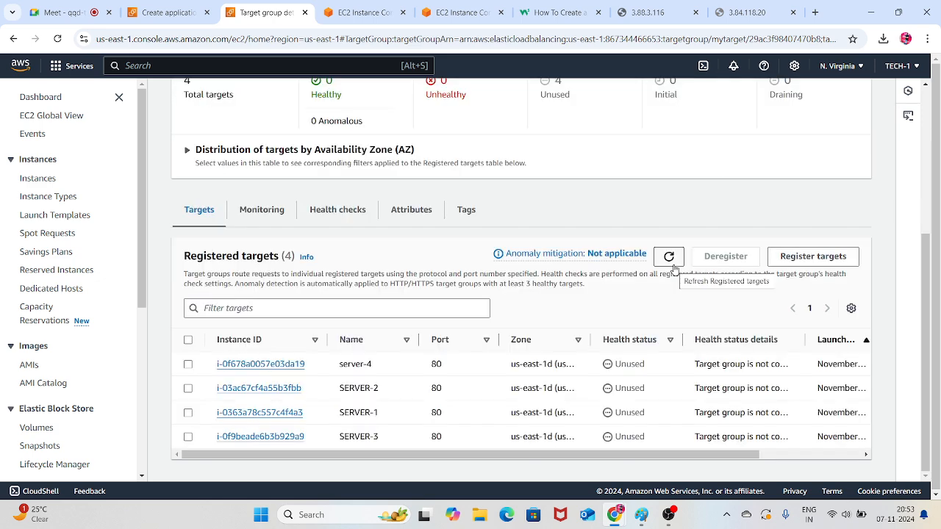
scroll(514, 314, "up", 2)
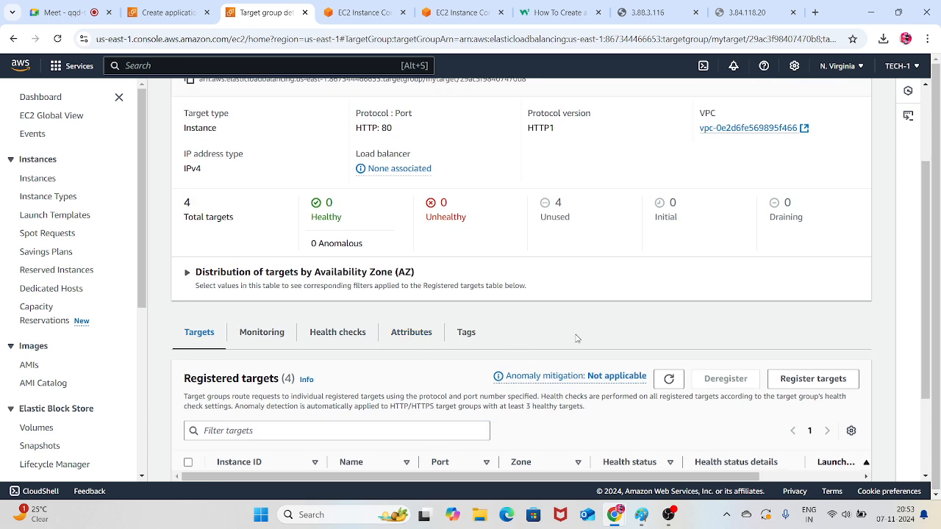
scroll(577, 338, "down", 2)
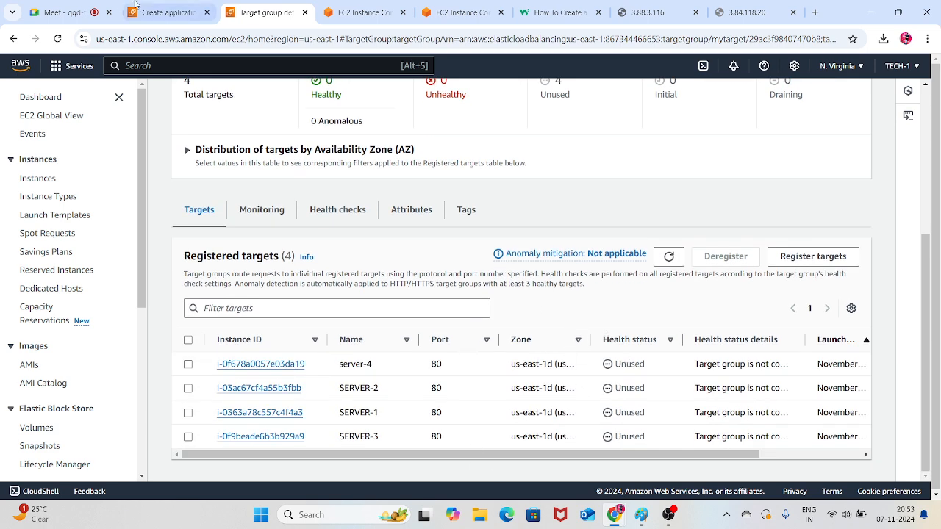
Return to the load balancer form, create the load balancer myelb and refresh its details page
left_click(137, 6)
left_click(655, 457)
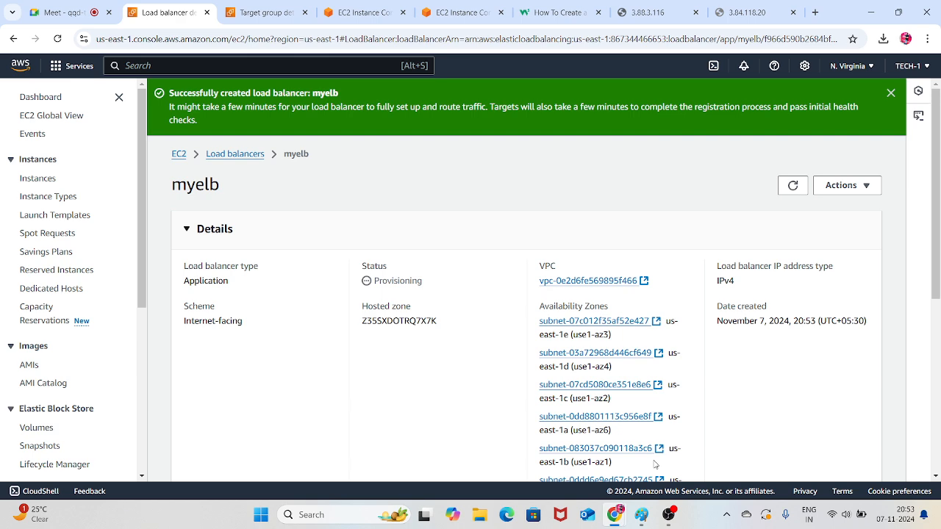
left_click(792, 185)
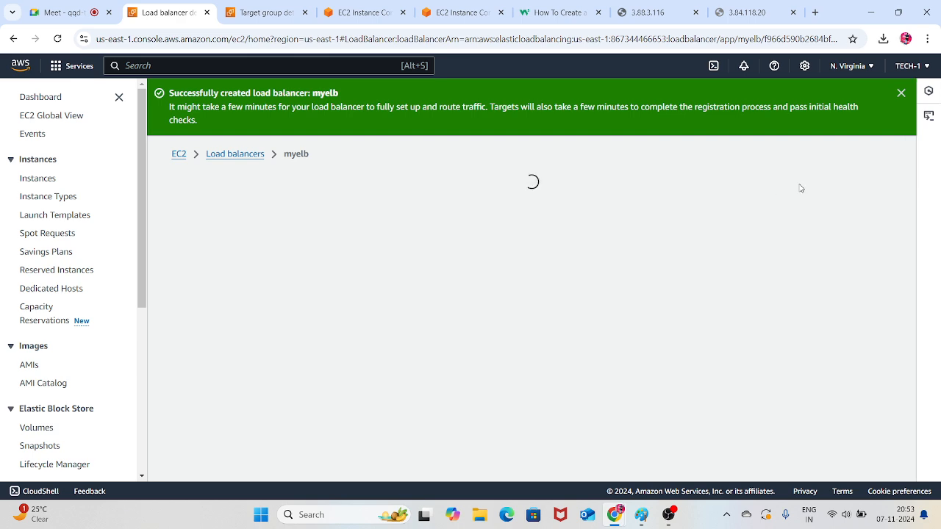
Examine the listener rule and DNS name of myelb, highlighting the DNS name
scroll(378, 377, "down", 5)
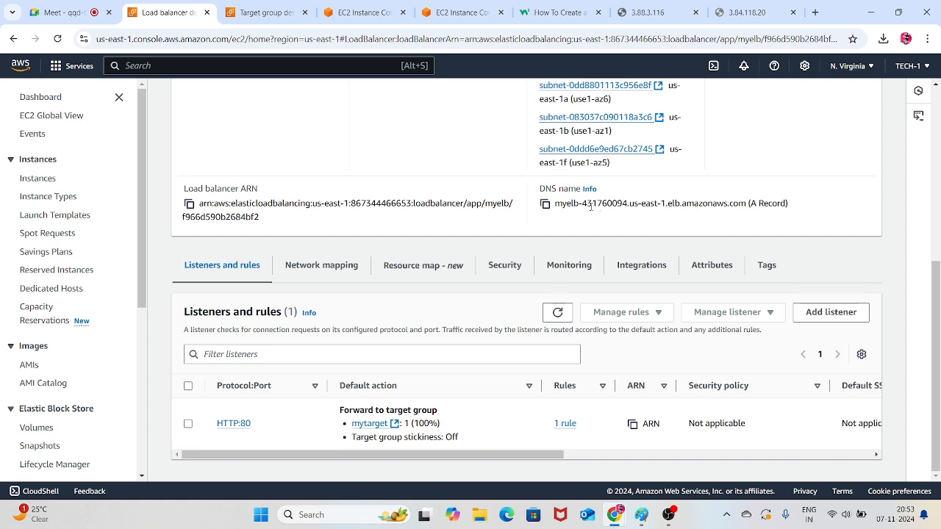
left_click_drag(797, 211, 550, 213)
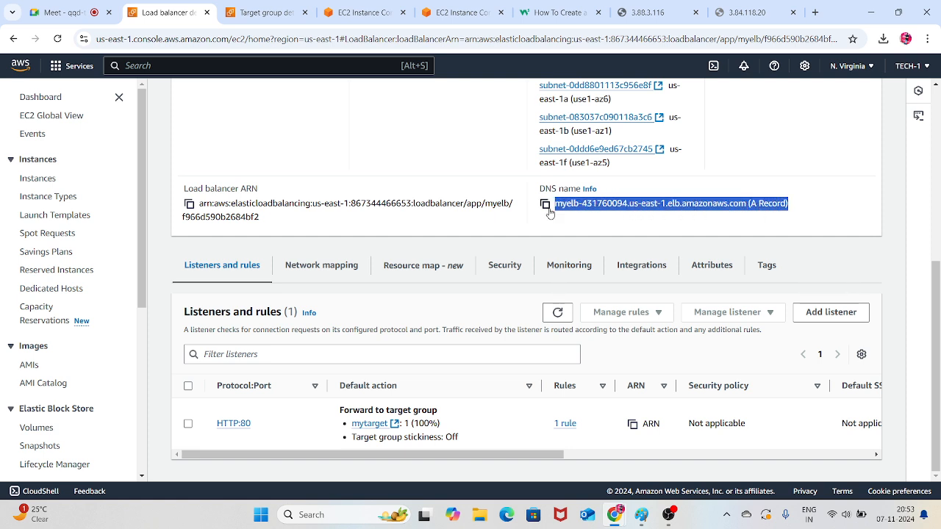
left_click(782, 171)
Go back to mytarget, refresh its registered targets and reload the page to check their health status
left_click(251, 5)
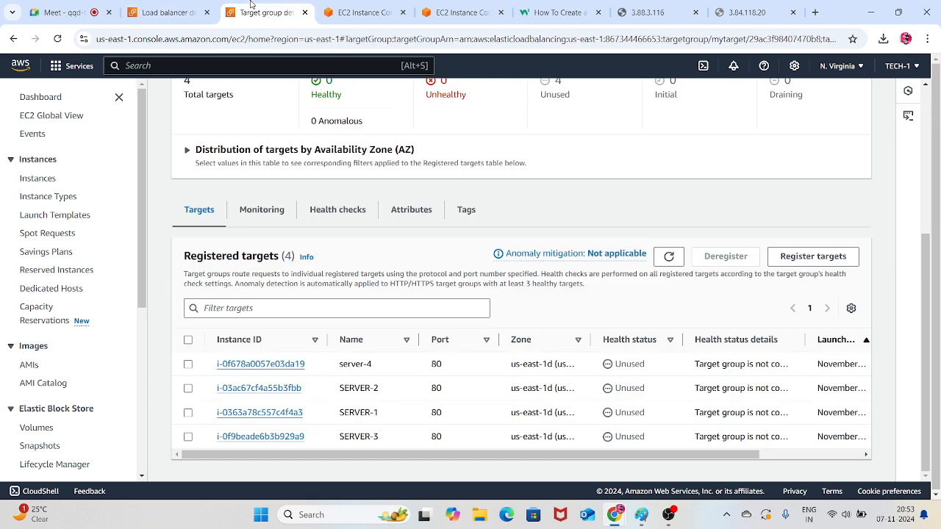
left_click(668, 256)
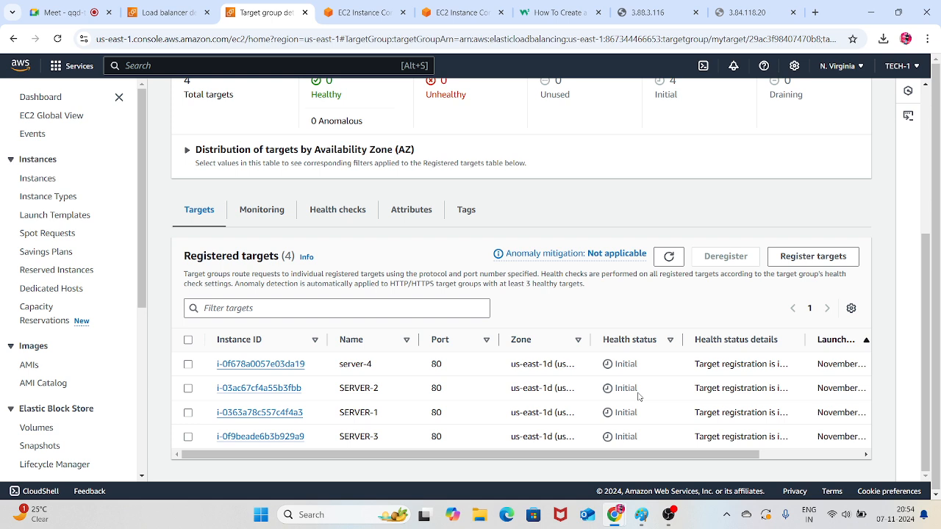
left_click(667, 254)
left_click(59, 39)
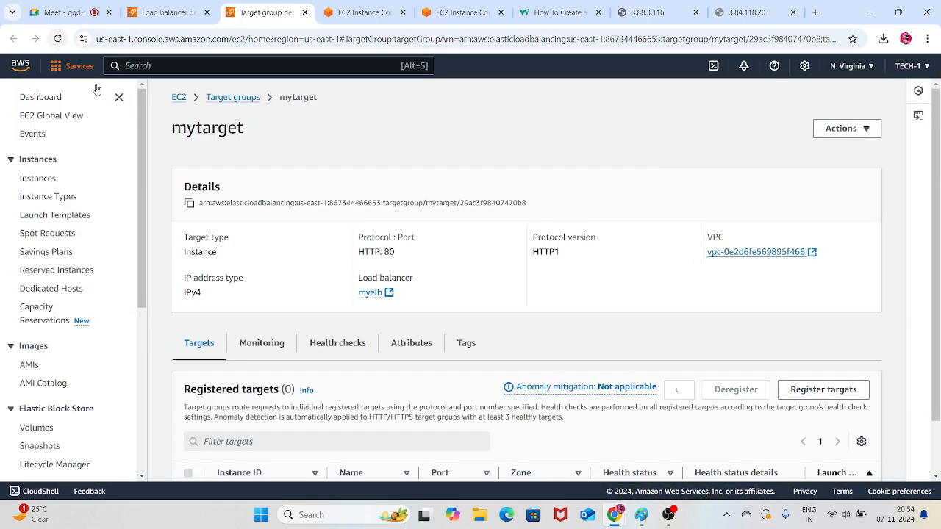
scroll(577, 266, "down", 1)
scroll(577, 266, "down", 3)
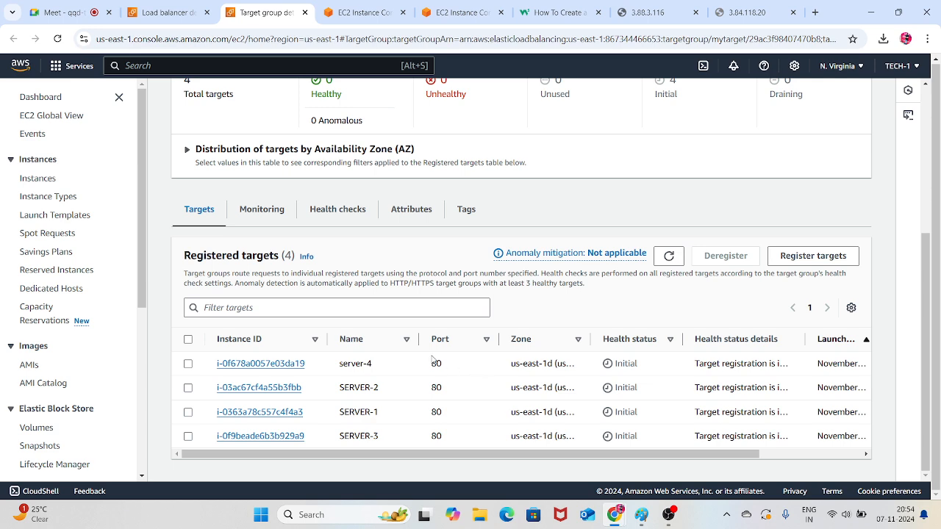
Check the associated load balancer and target health counts of mytarget, and open its monitoring charts
scroll(470, 394, "up", 3)
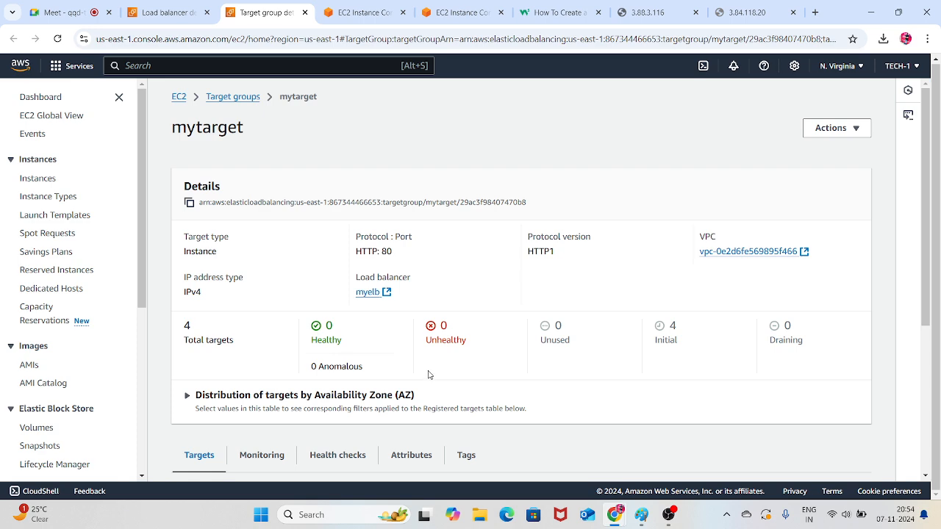
scroll(498, 370, "down", 3)
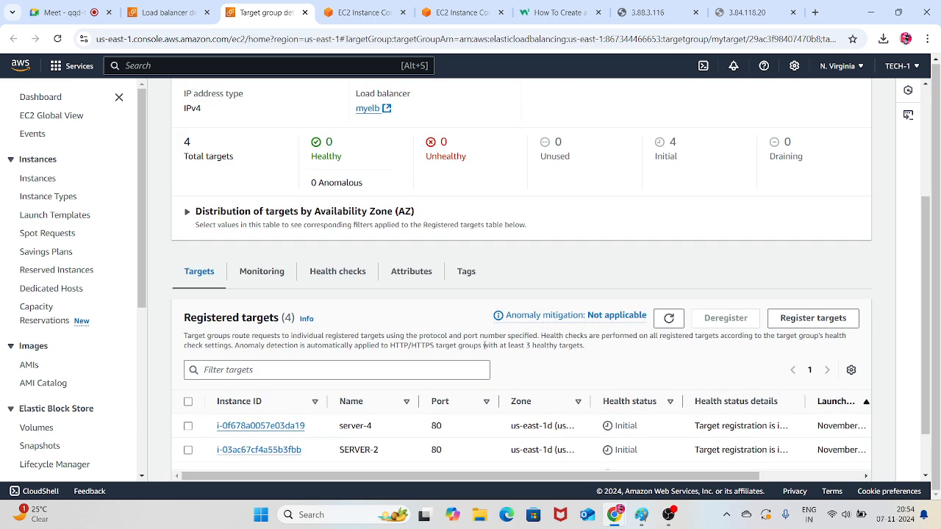
left_click(262, 272)
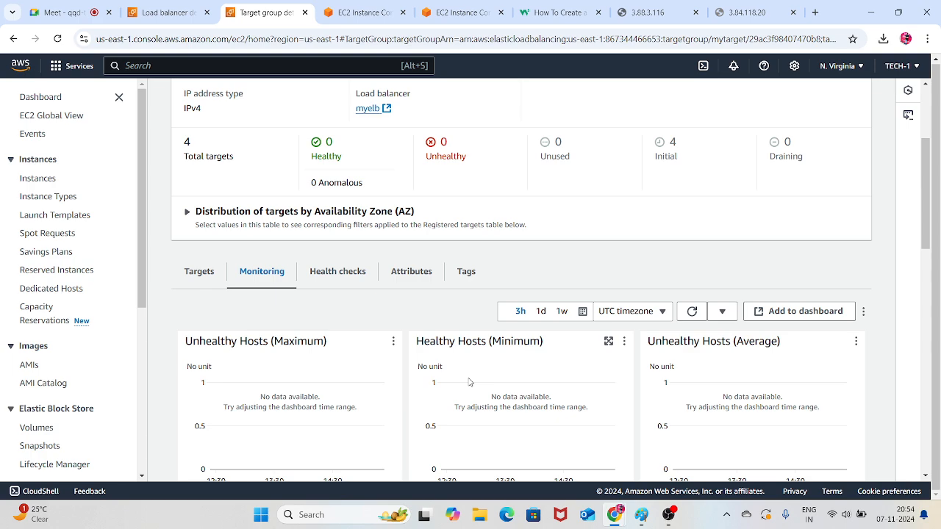
Look over the monitoring charts of mytarget, then open and review its health check settings
scroll(449, 373, "down", 3)
scroll(446, 372, "up", 5)
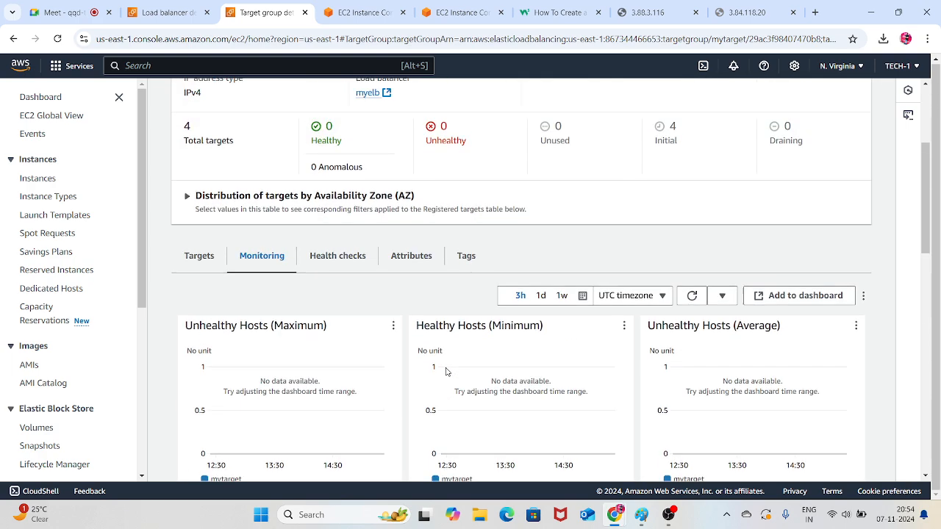
left_click(348, 399)
scroll(422, 360, "down", 2)
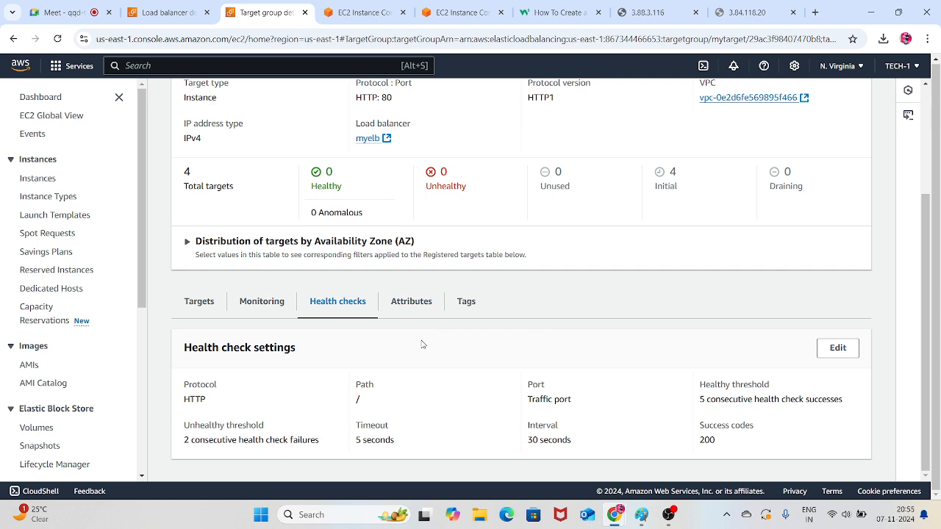
scroll(456, 327, "up", 2)
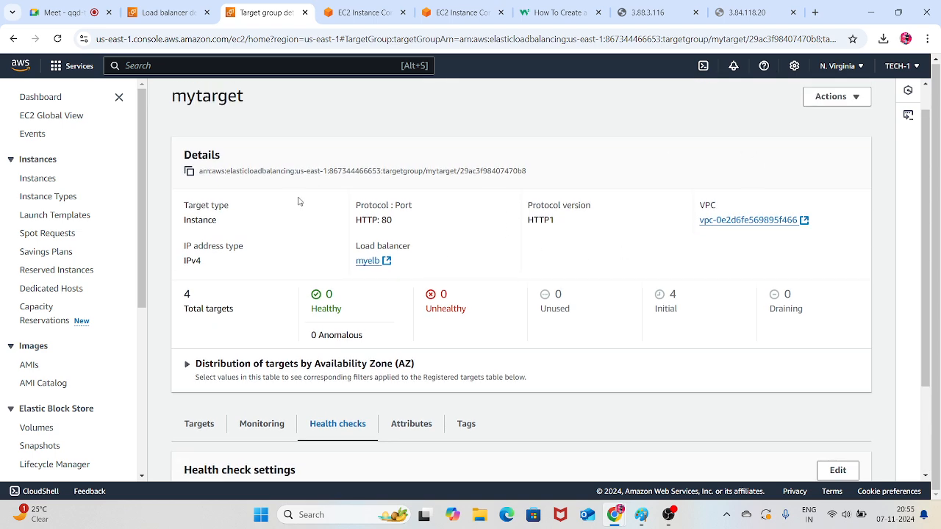
scroll(301, 242, "down", 2)
Return to the registered targets of mytarget and refresh the list repeatedly to check their health status
left_click(213, 304)
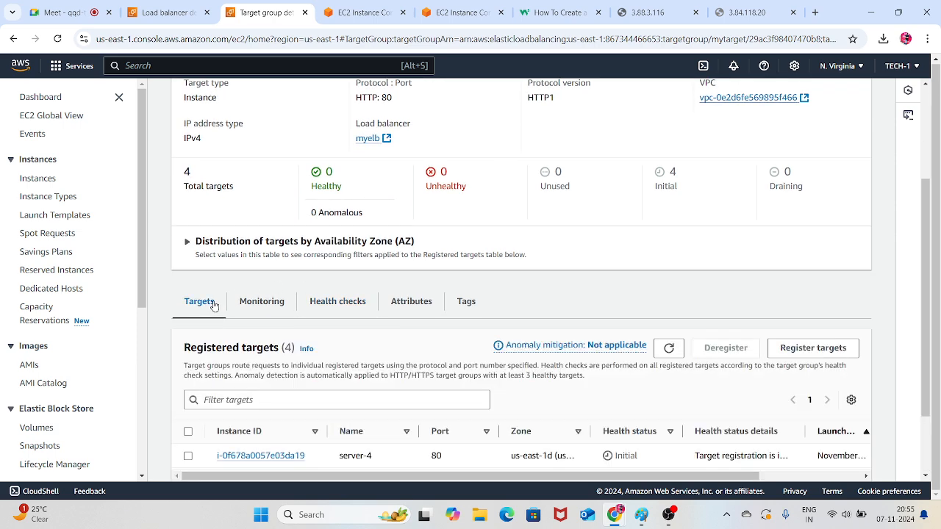
scroll(294, 317, "down", 2)
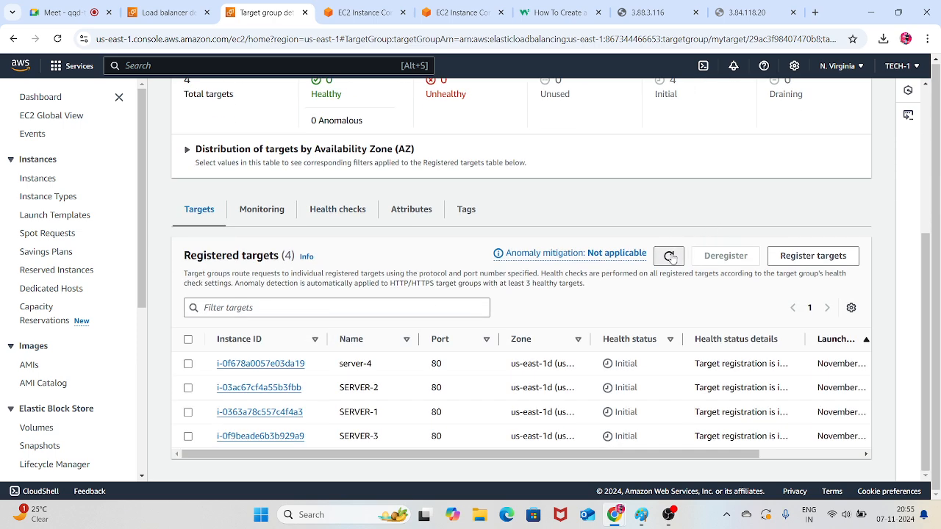
left_click(670, 257)
left_click(669, 257)
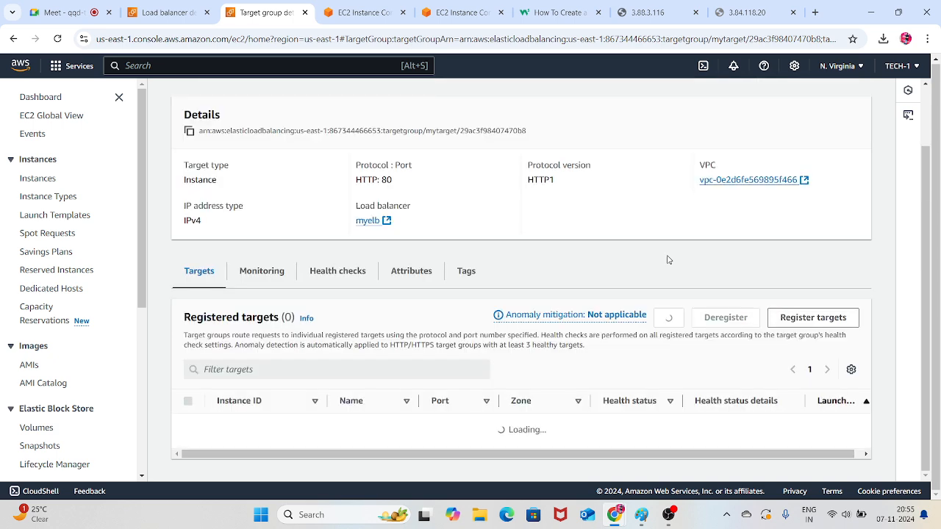
left_click(668, 258)
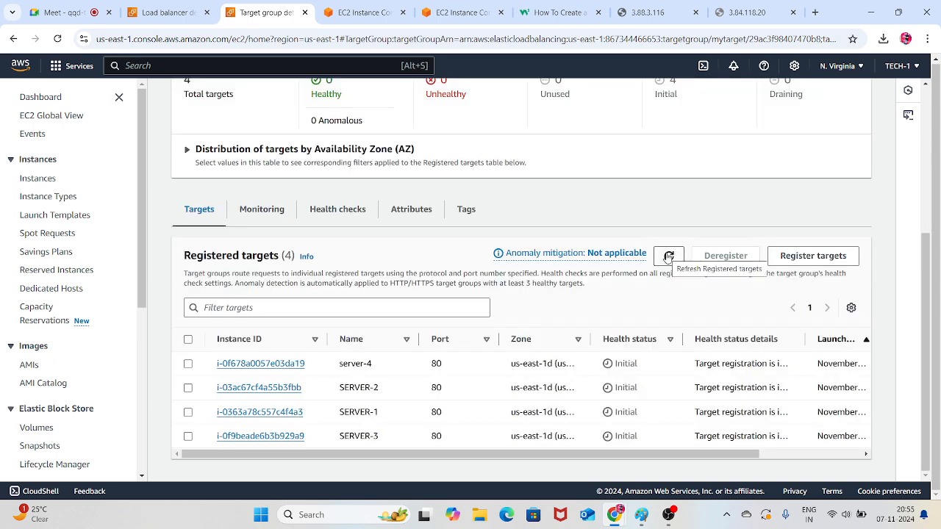
left_click(668, 256)
left_click(669, 257)
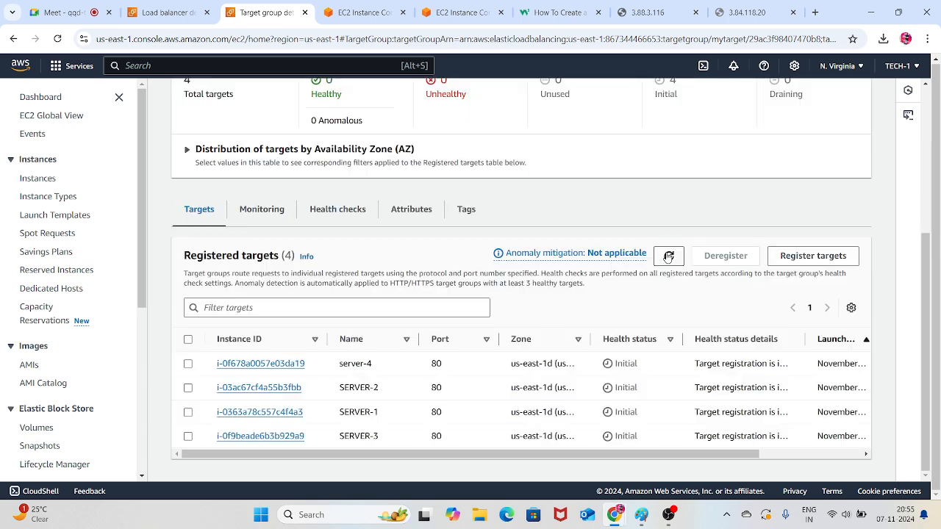
left_click(668, 257)
left_click(669, 256)
left_click(668, 256)
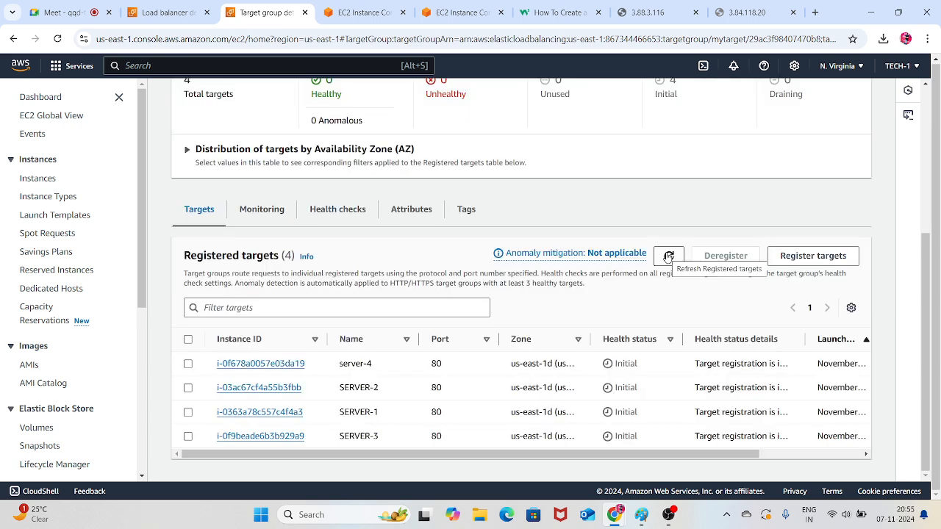
left_click(669, 257)
left_click(668, 257)
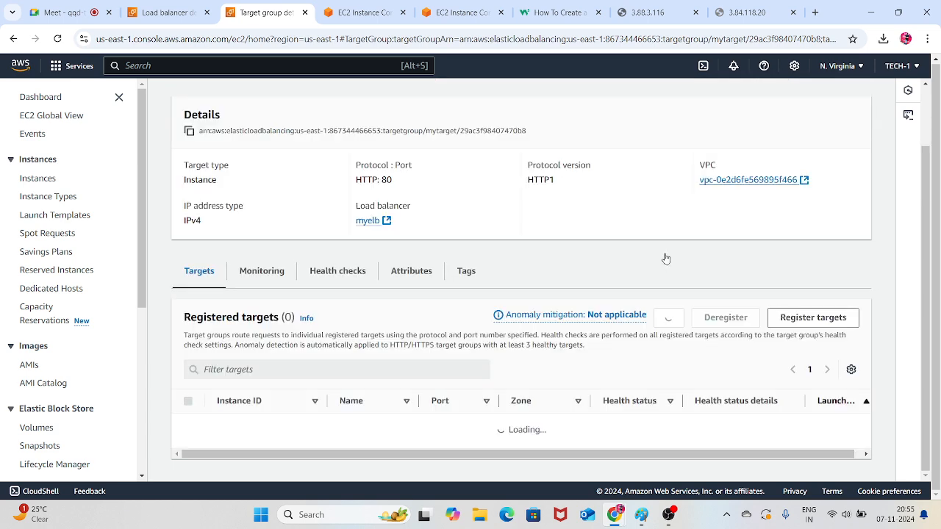
left_click(670, 262)
Close the W3Schools page, reload the 3.88.3.116 page, and close both server test pages
left_click(559, 13)
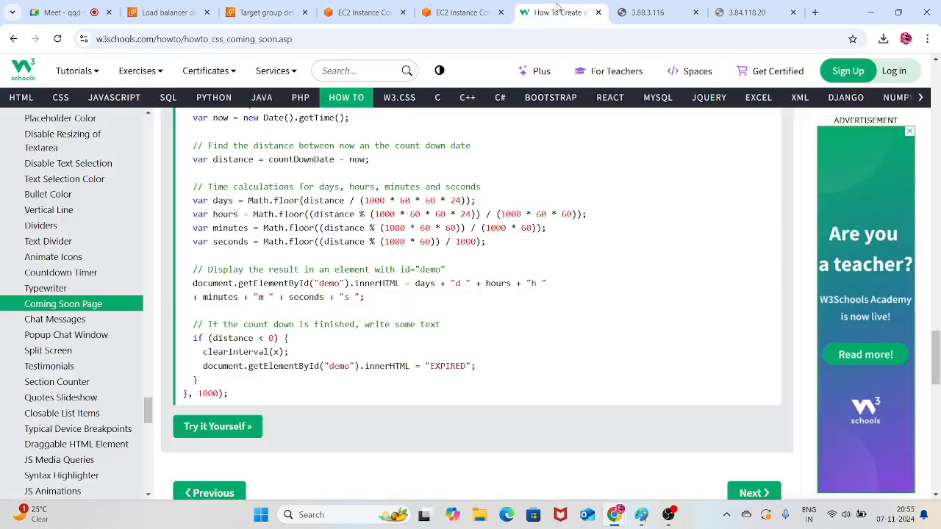
left_click(599, 12)
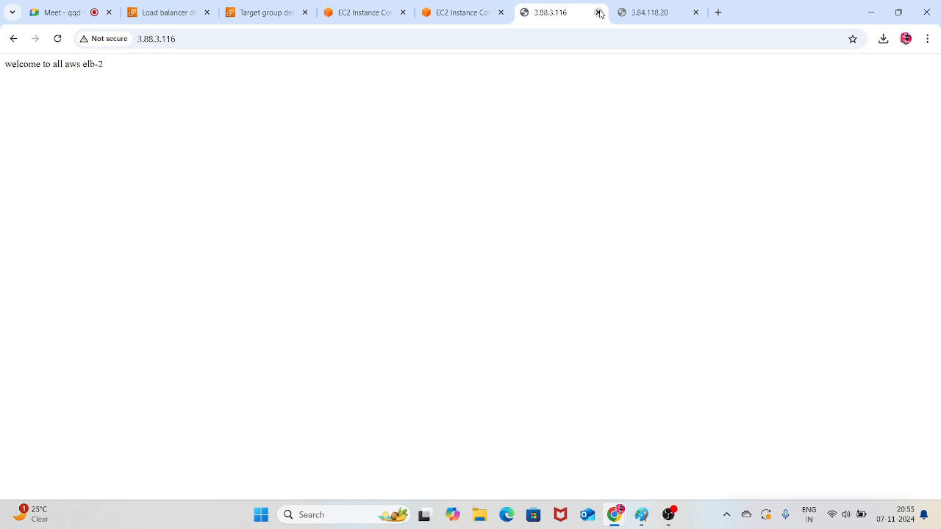
left_click(58, 38)
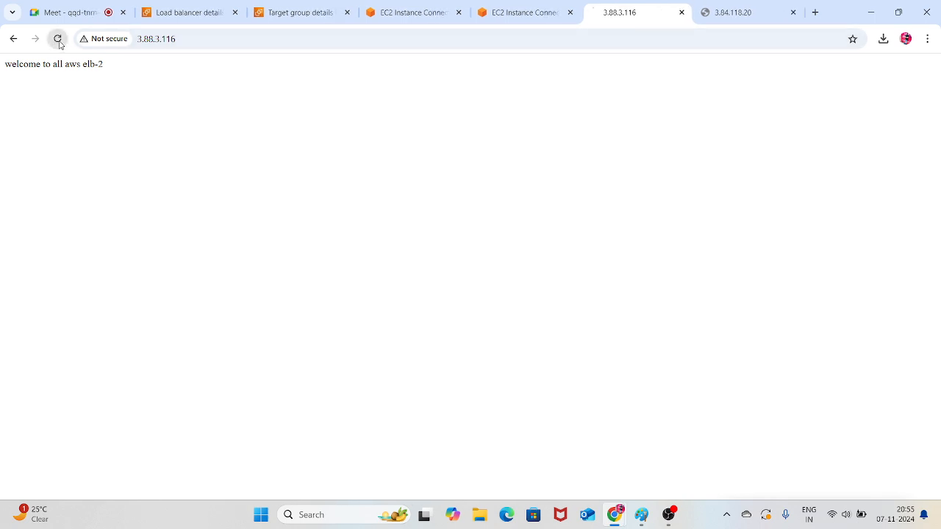
left_click(681, 12)
left_click(681, 12)
Search the web for "speed test" in a new browser tab and run the internet speed test
left_click(699, 13)
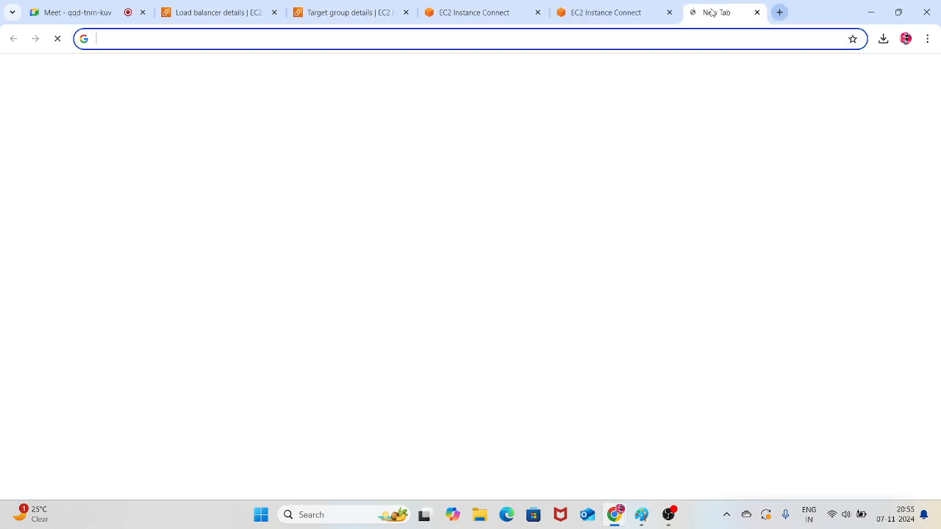
type("speed test")
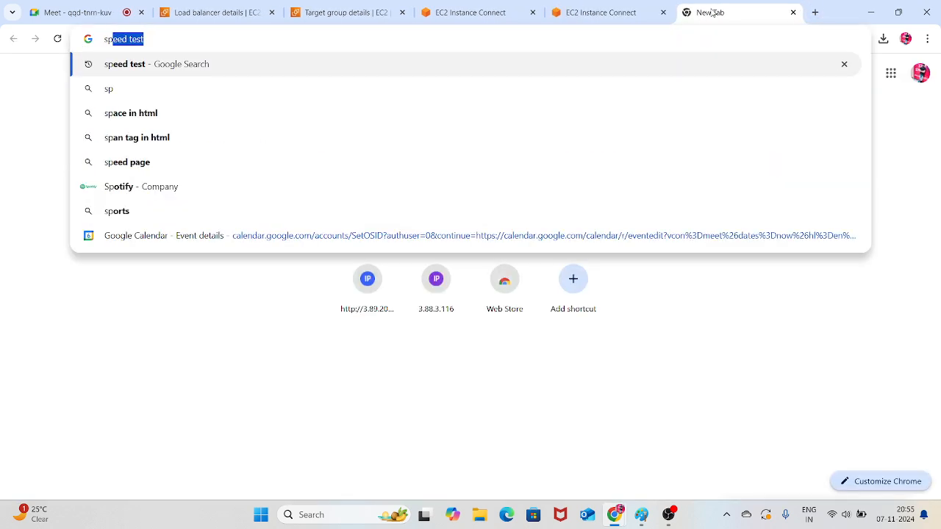
key("Return")
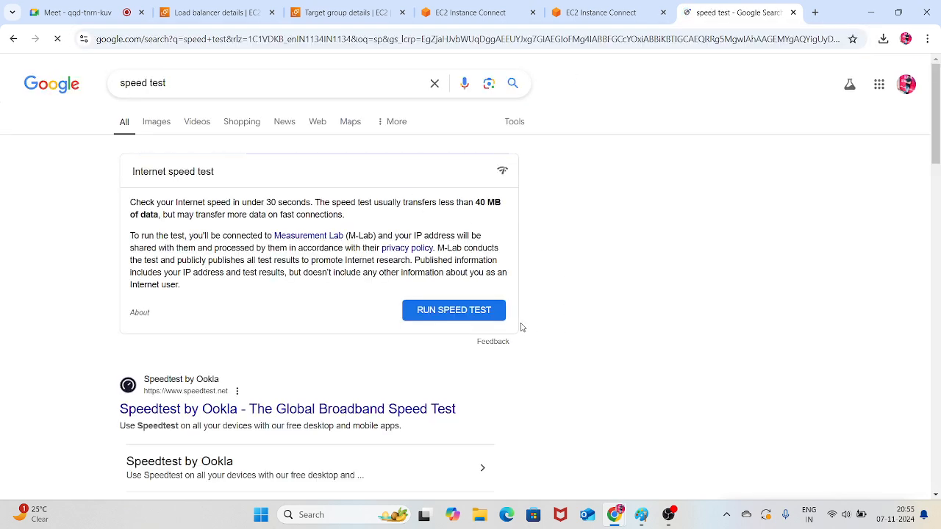
left_click(477, 313)
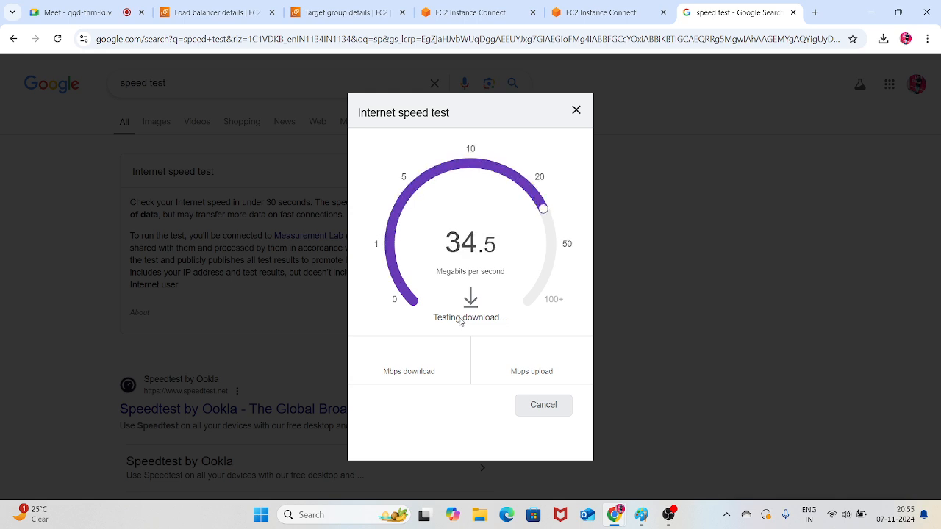
Close the EC2 Instance Connect session of SERVER-2
left_click(603, 13)
left_click(471, 13)
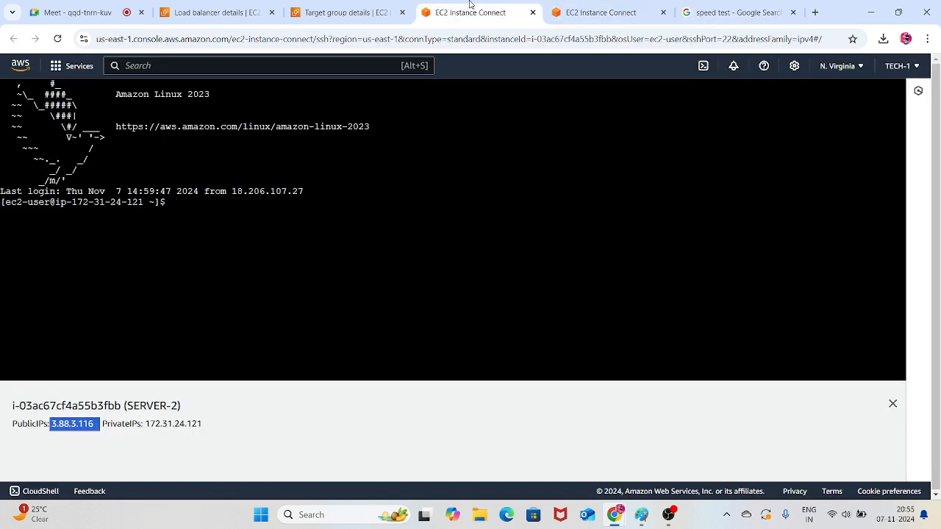
left_click(533, 12)
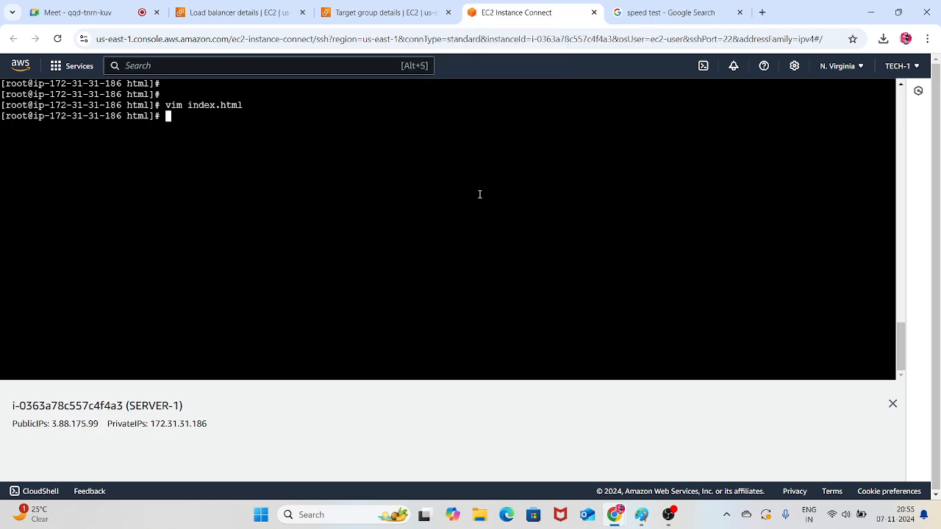
Go back to the target group mytarget and check its target counts and each registered target's health status
left_click(382, 12)
scroll(503, 216, "up", 2)
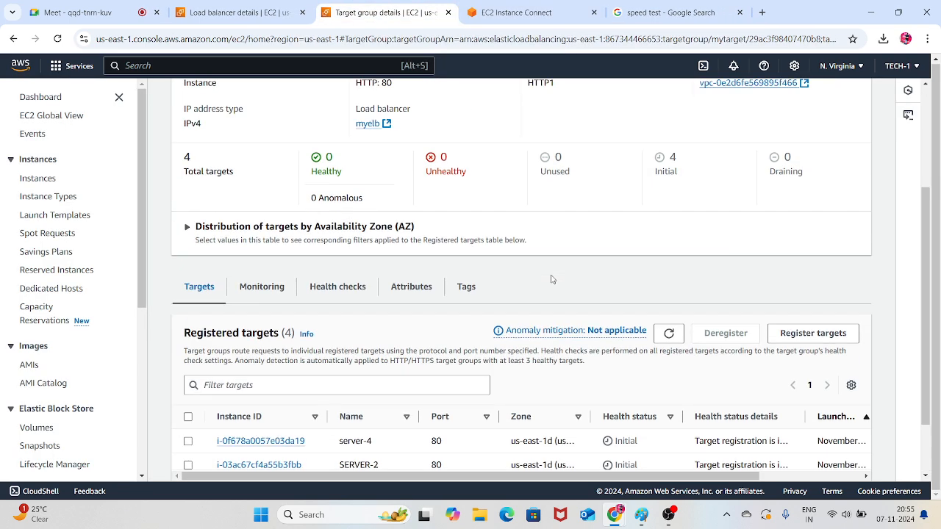
left_click(669, 379)
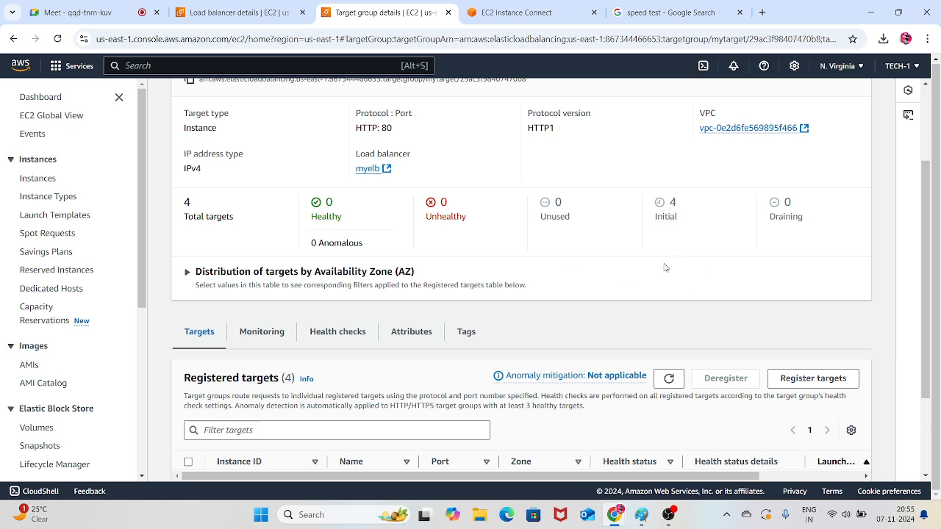
scroll(599, 326, "down", 1)
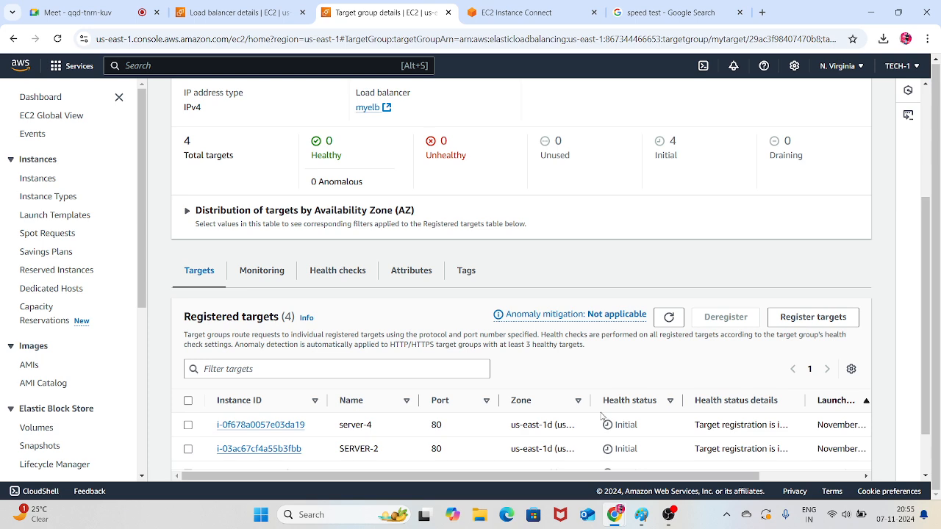
scroll(600, 416, "down", 1)
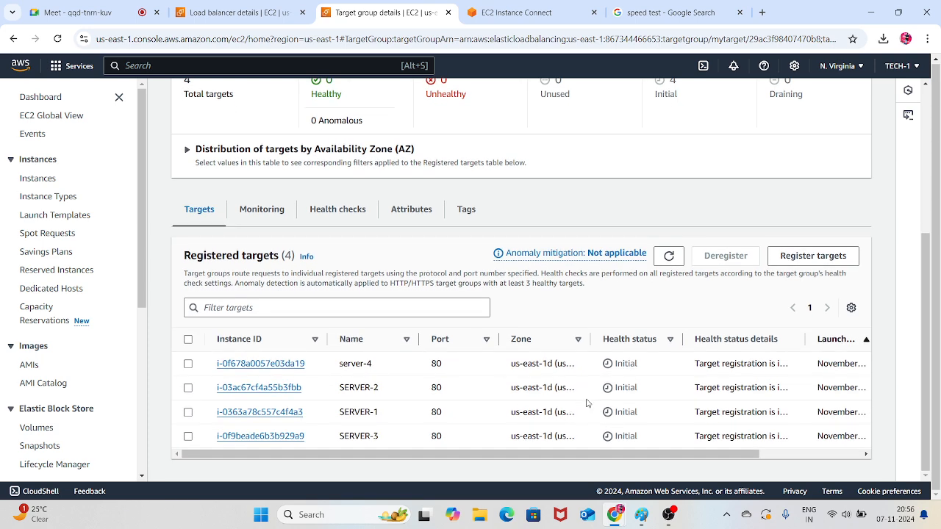
scroll(589, 401, "up", 2)
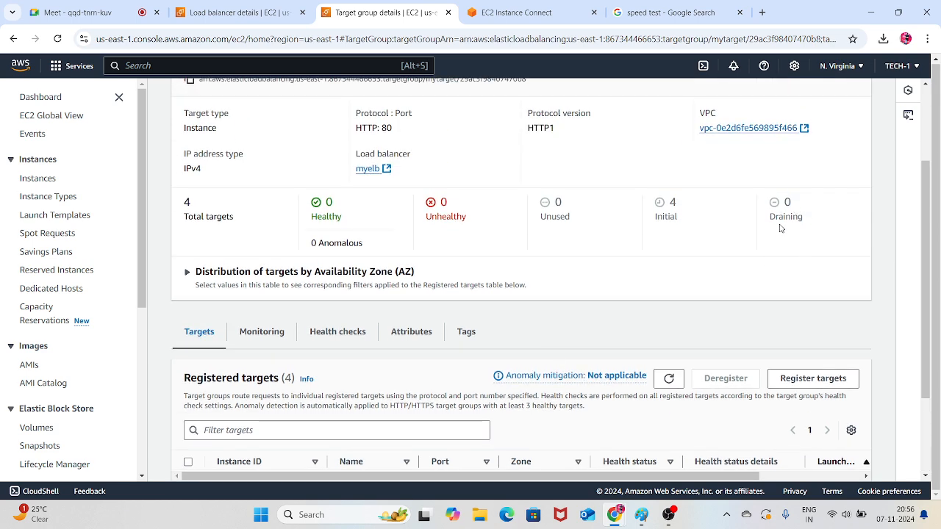
scroll(567, 292, "down", 2)
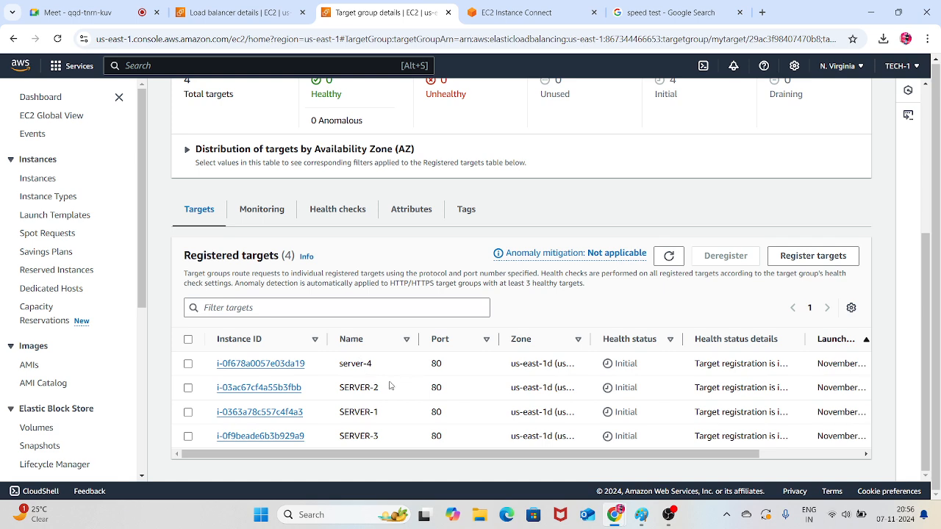
Select server-4, then refresh the registered targets and compare each target's health status with the overall counts
left_click(189, 364)
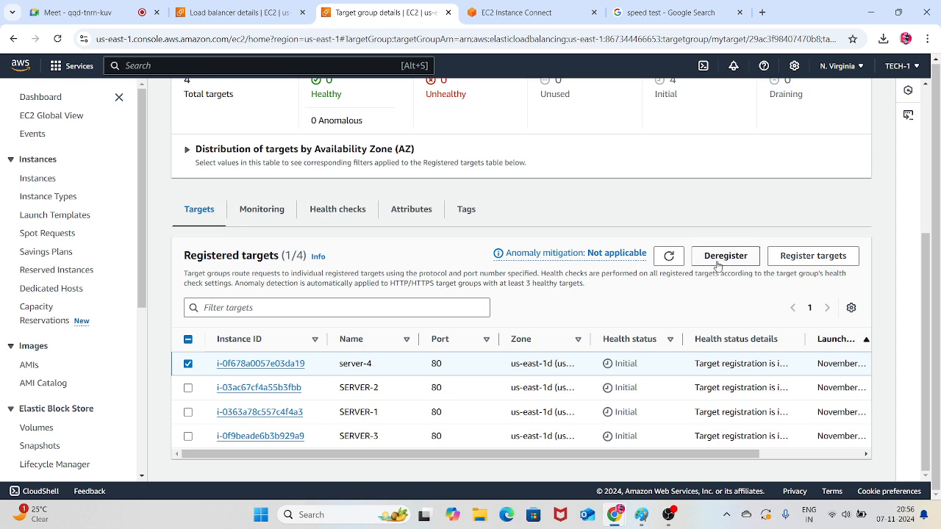
scroll(706, 221, "up", 1)
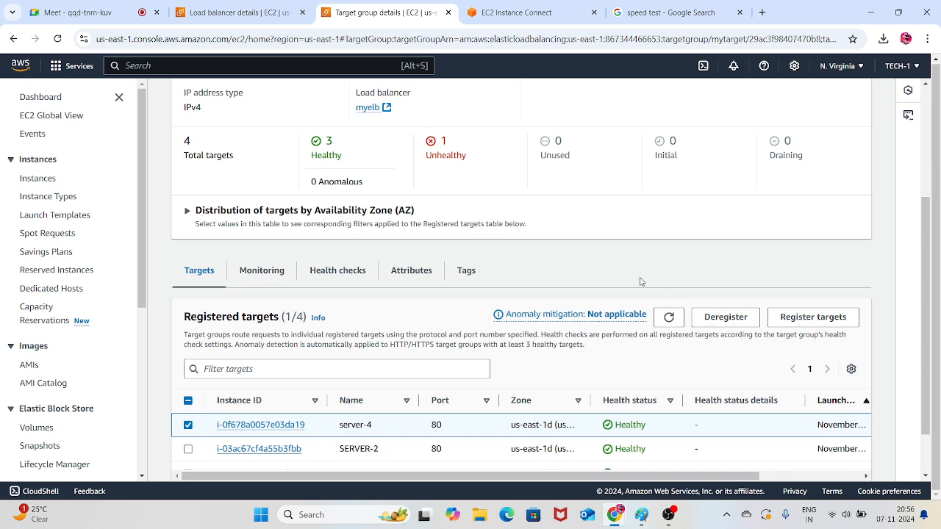
left_click(668, 318)
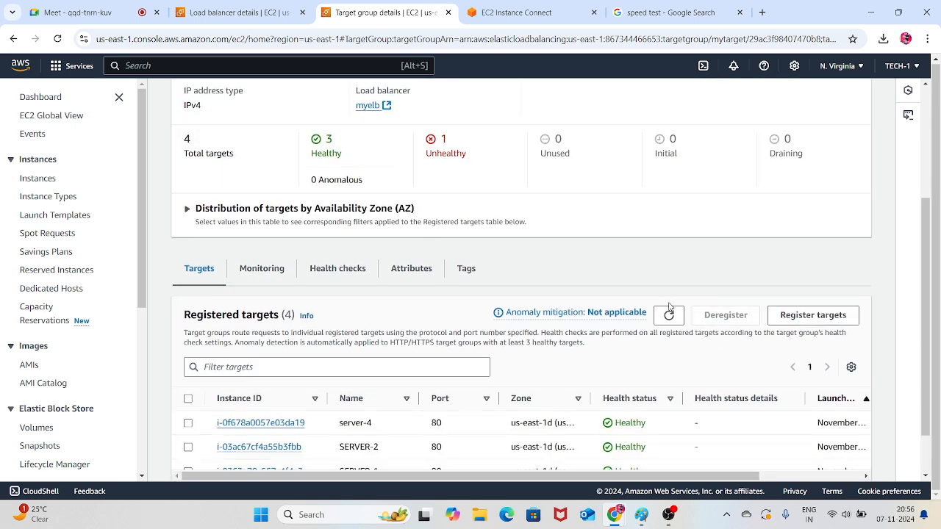
scroll(671, 323, "down", 1)
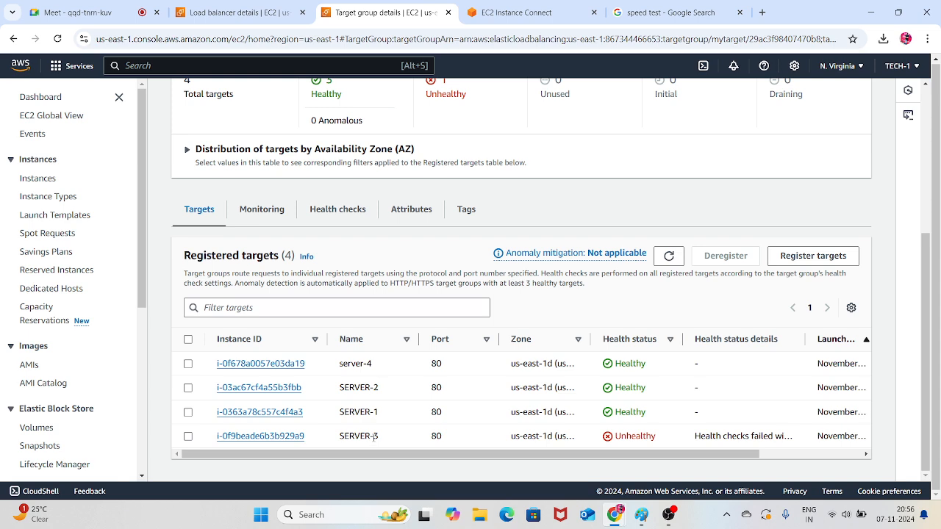
scroll(570, 374, "up", 3)
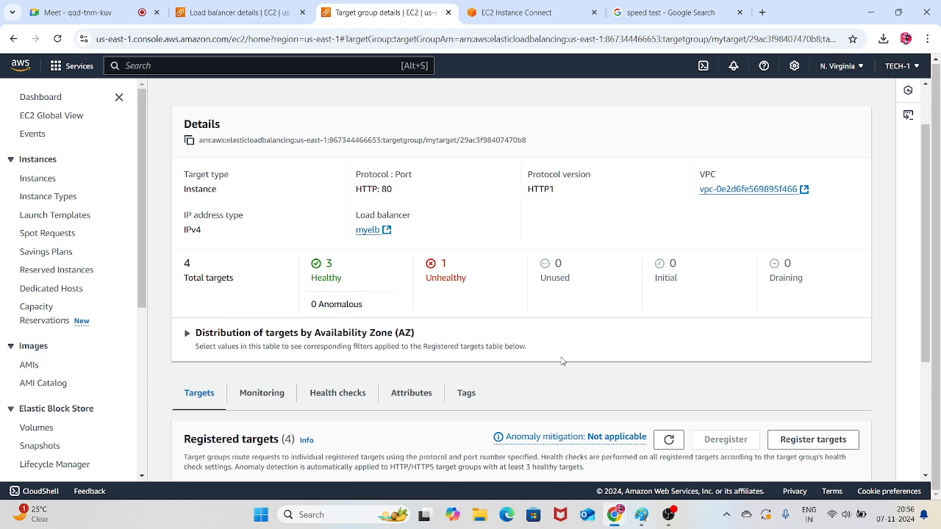
scroll(532, 348, "down", 3)
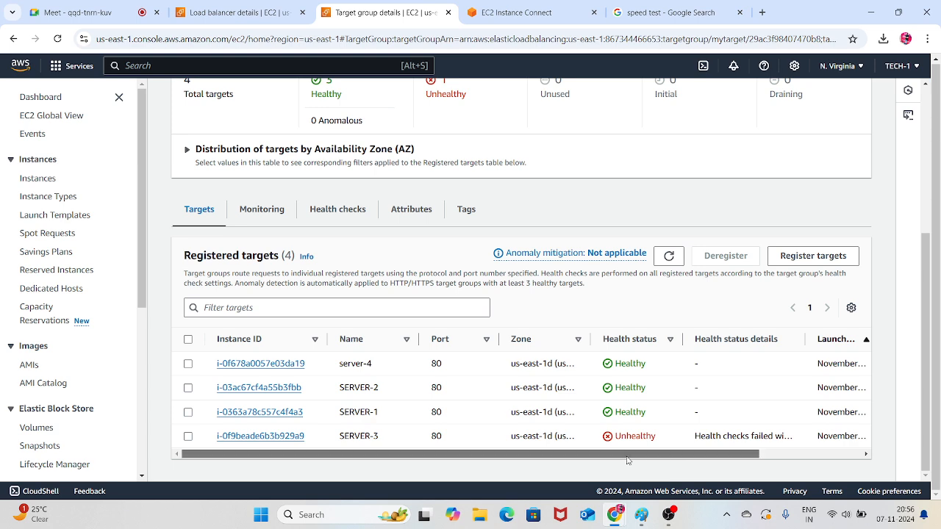
left_click_drag(630, 456, 532, 466)
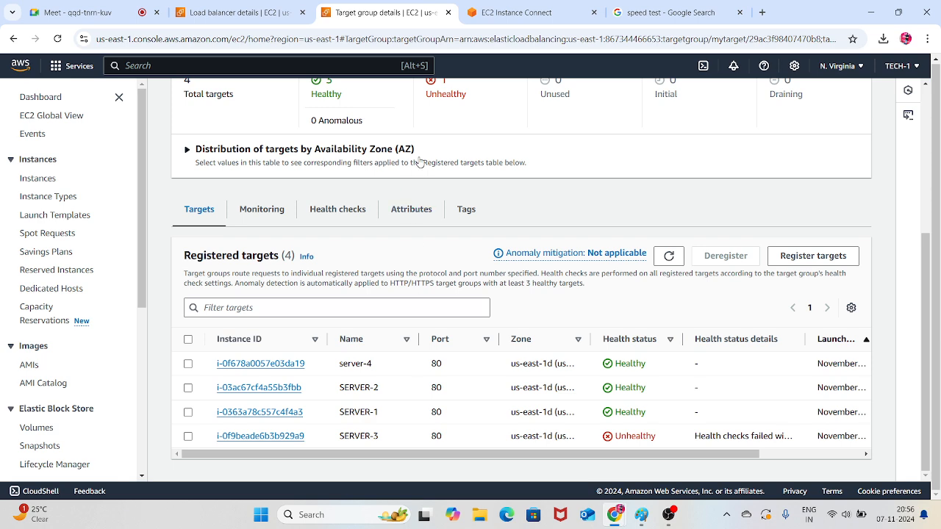
Copy the DNS name of load balancer myelb and open it in the browser tab showing the speed test
left_click(276, 9)
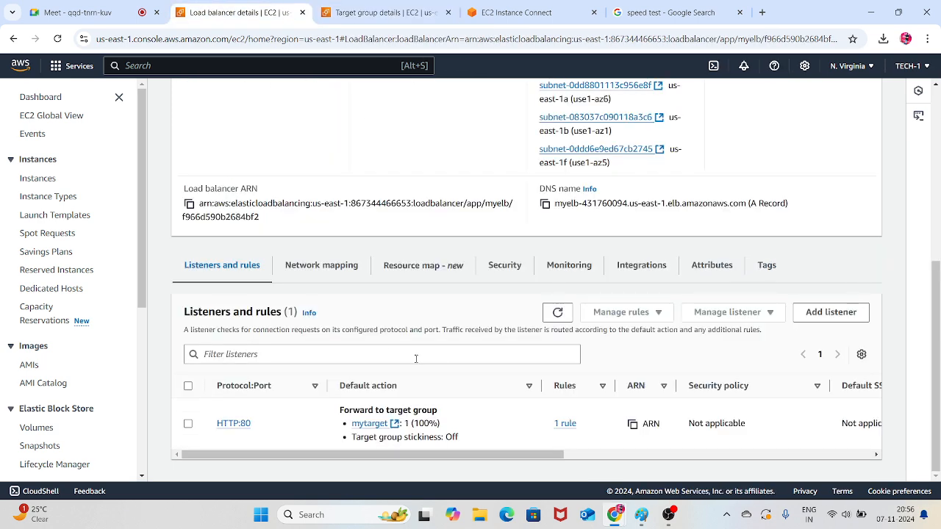
scroll(279, 305, "up", 1)
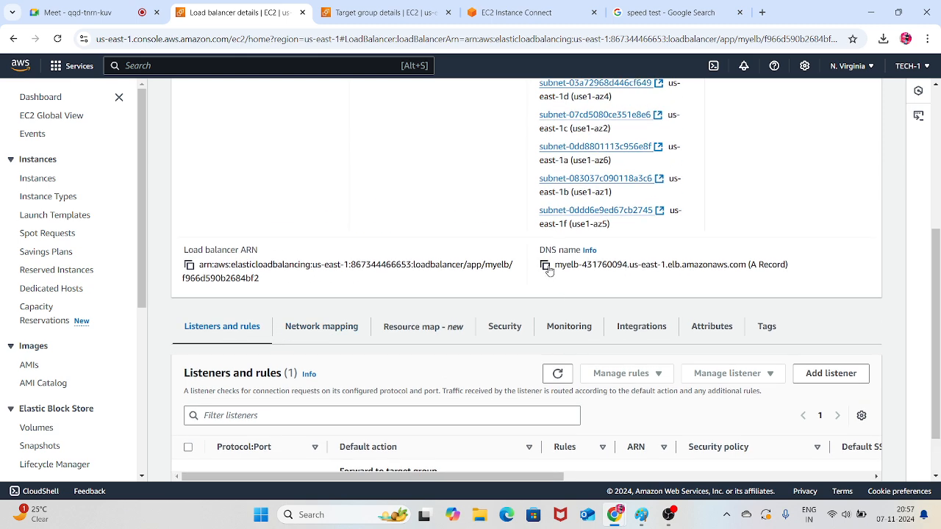
left_click(544, 266)
left_click(673, 11)
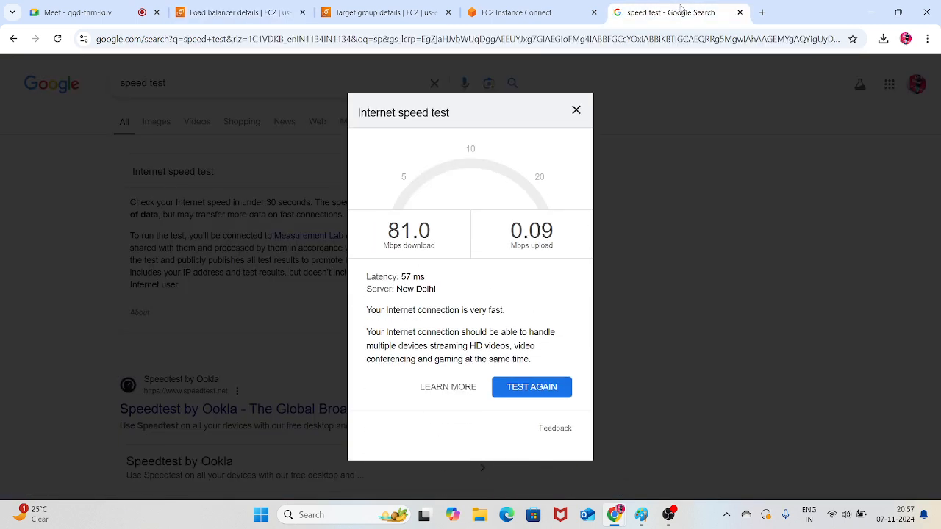
left_click(664, 43)
key("ctrl+v")
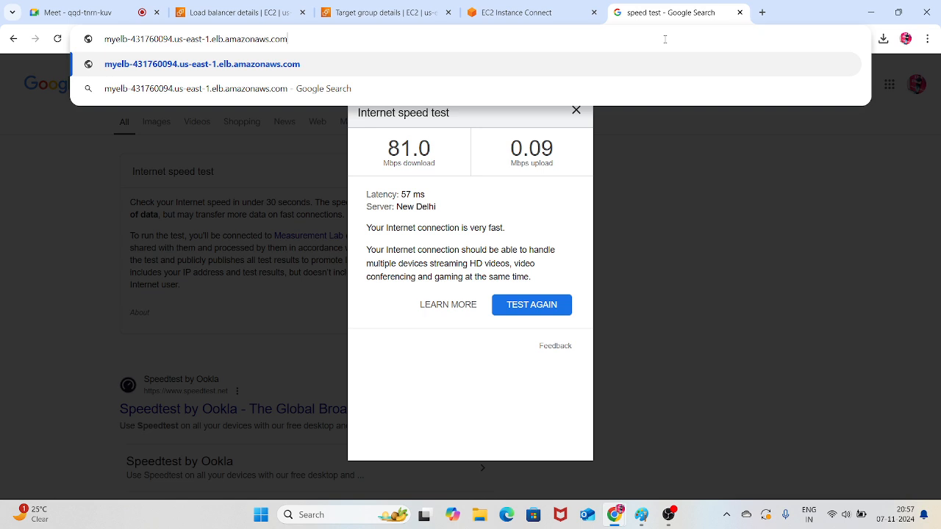
key("Return")
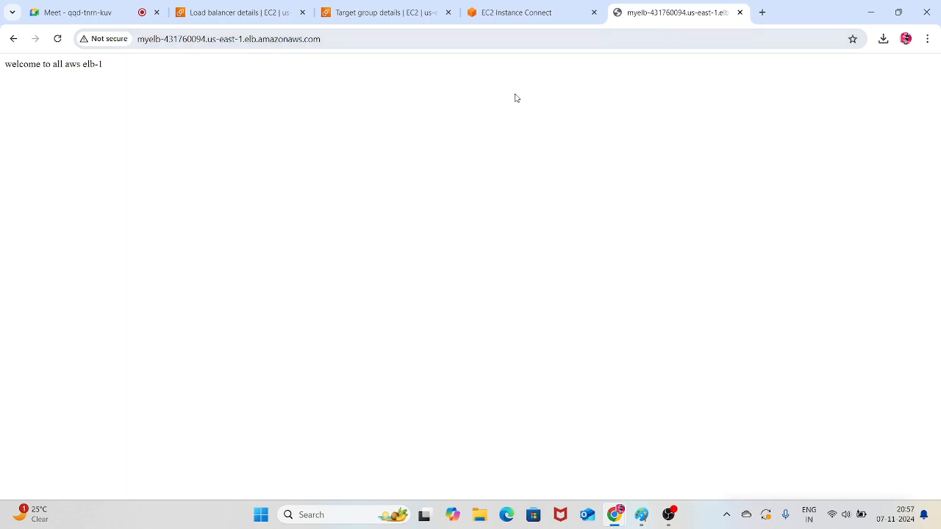
Reload the load balancer page repeatedly and compare the welcome text to see which server answers each request
left_click_drag(105, 68, 14, 76)
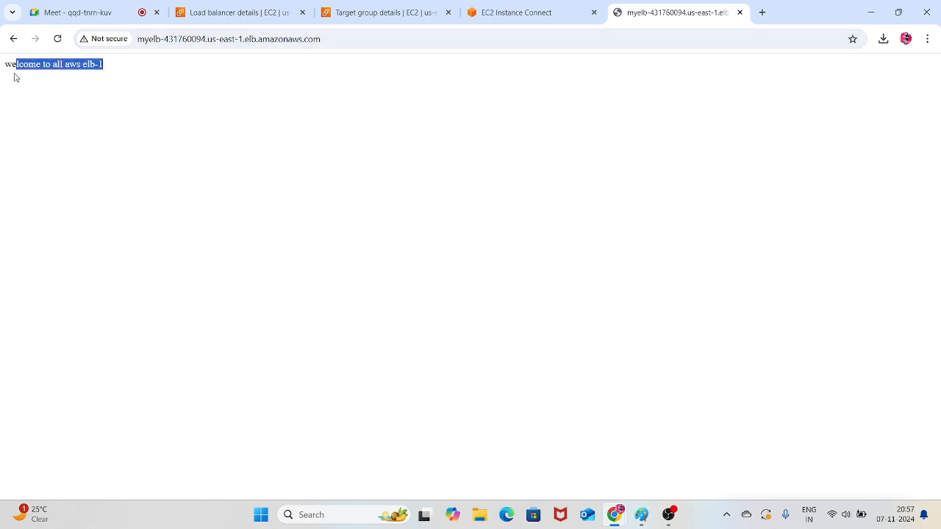
left_click(163, 119)
left_click(53, 41)
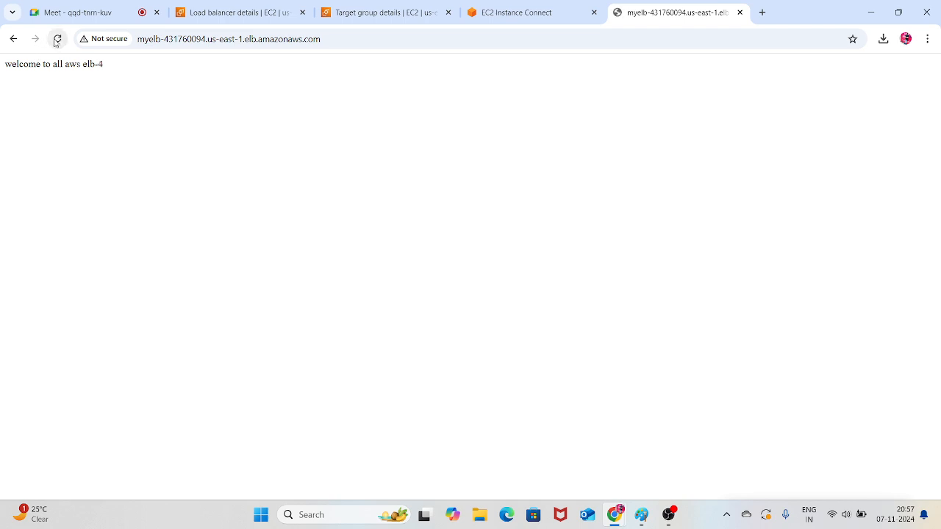
left_click_drag(105, 68, 3, 75)
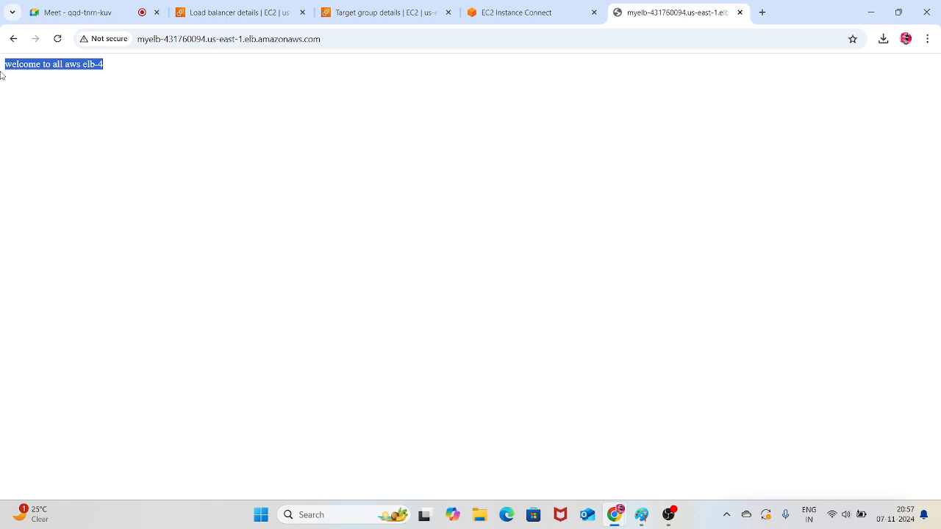
left_click(57, 38)
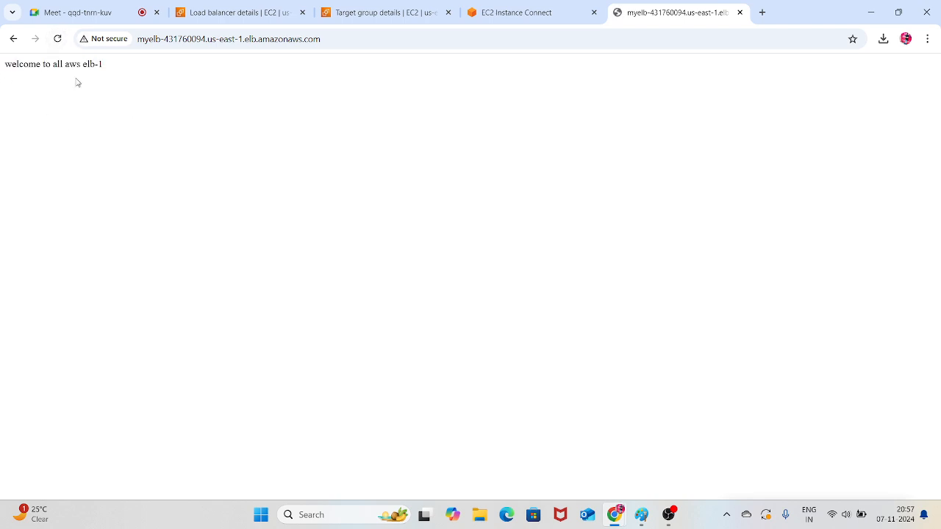
left_click(58, 40)
left_click_drag(108, 72, 11, 84)
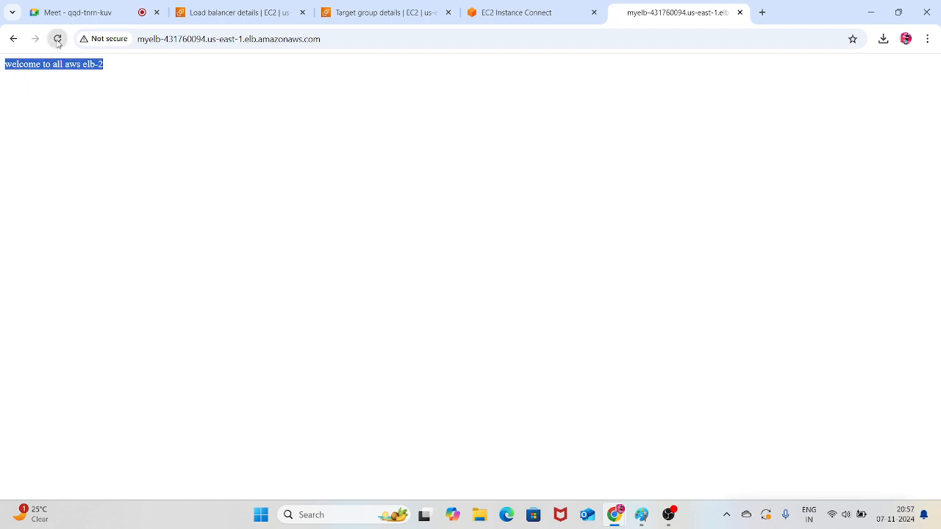
left_click(57, 38)
left_click_drag(107, 67, 58, 46)
left_click(57, 38)
left_click_drag(116, 70, 64, 50)
left_click(57, 38)
left_click_drag(135, 71, 17, 80)
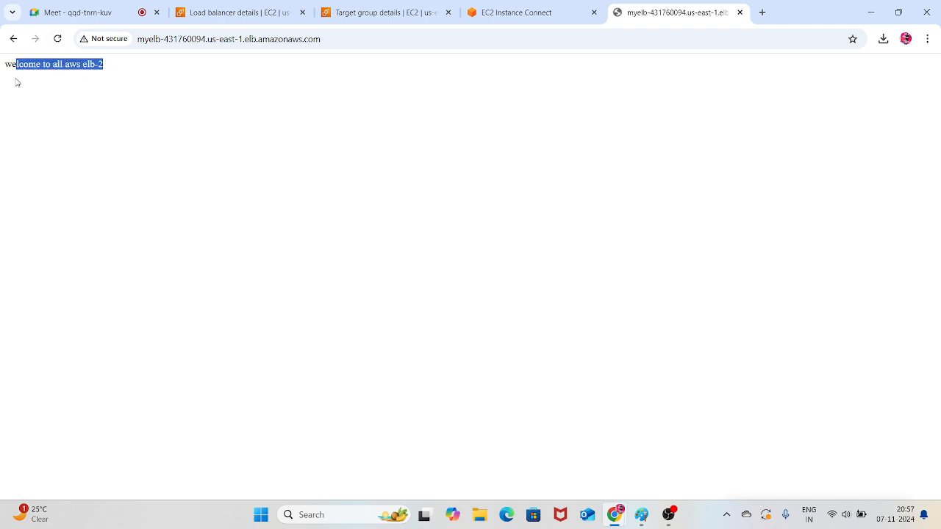
left_click(160, 110)
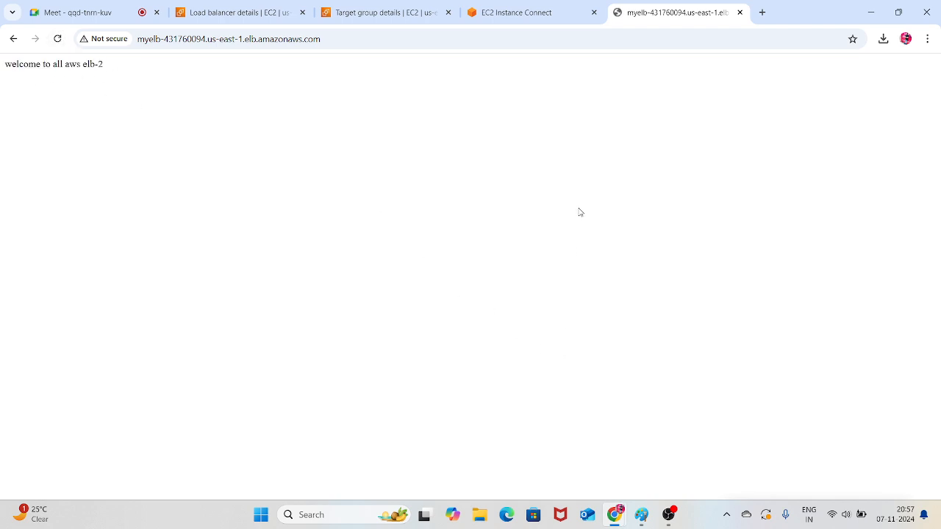
Return to the target group mytarget and select the unhealthy target SERVER-3
left_click(384, 13)
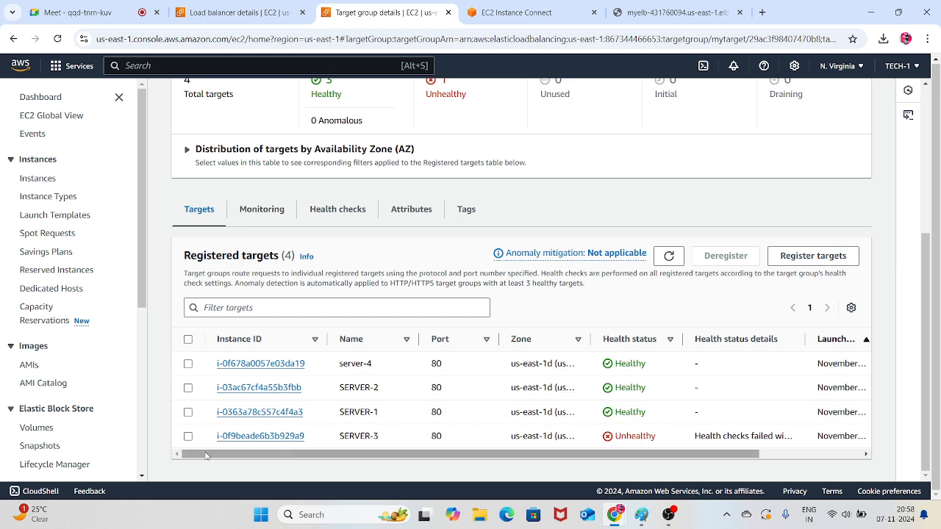
left_click(188, 436)
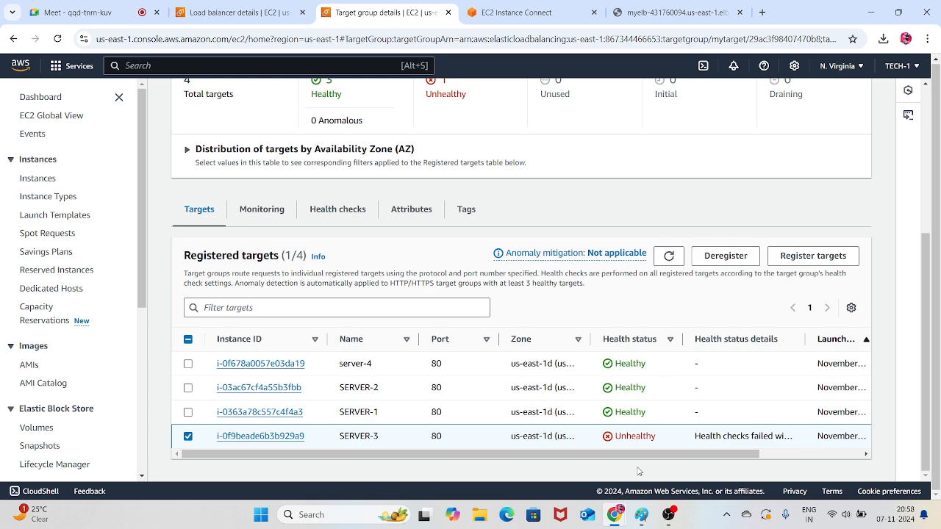
Switch to the Paint diagram and fill the S3 server box with red
left_click(642, 514)
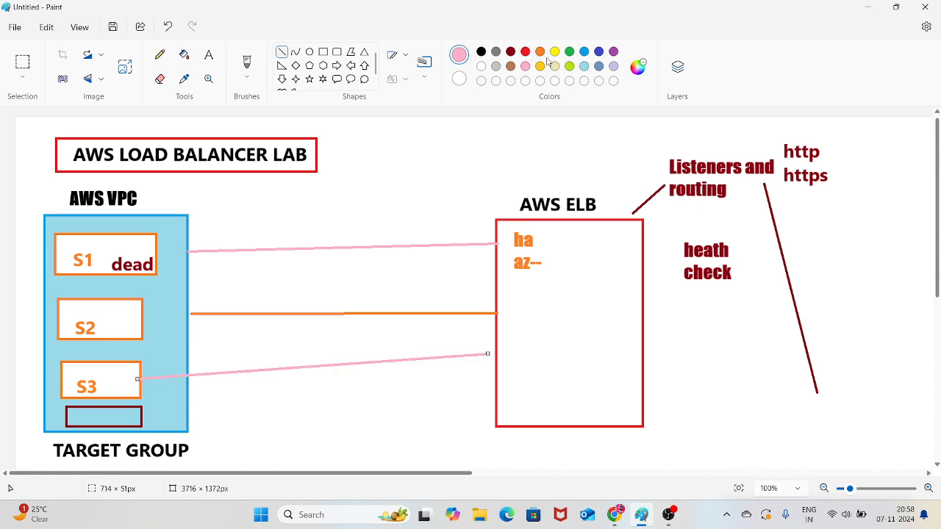
left_click(381, 288)
left_click(526, 52)
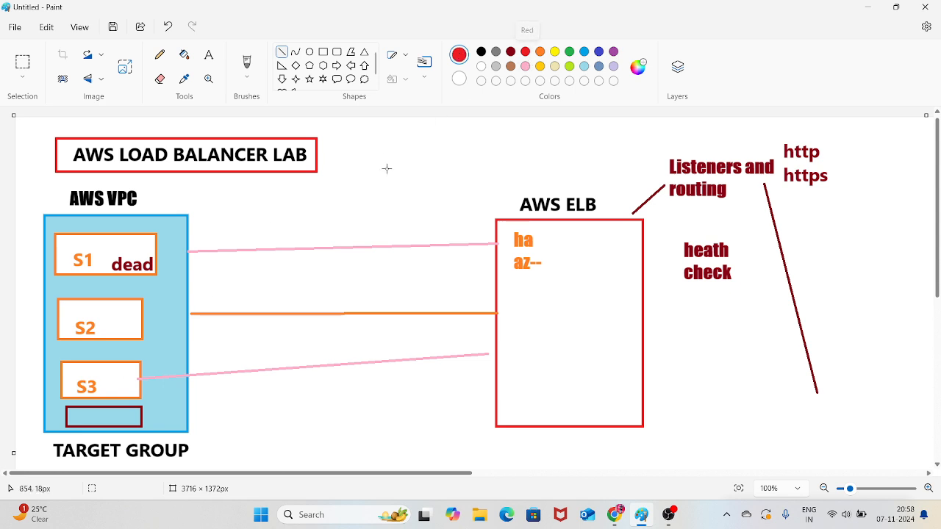
left_click(184, 54)
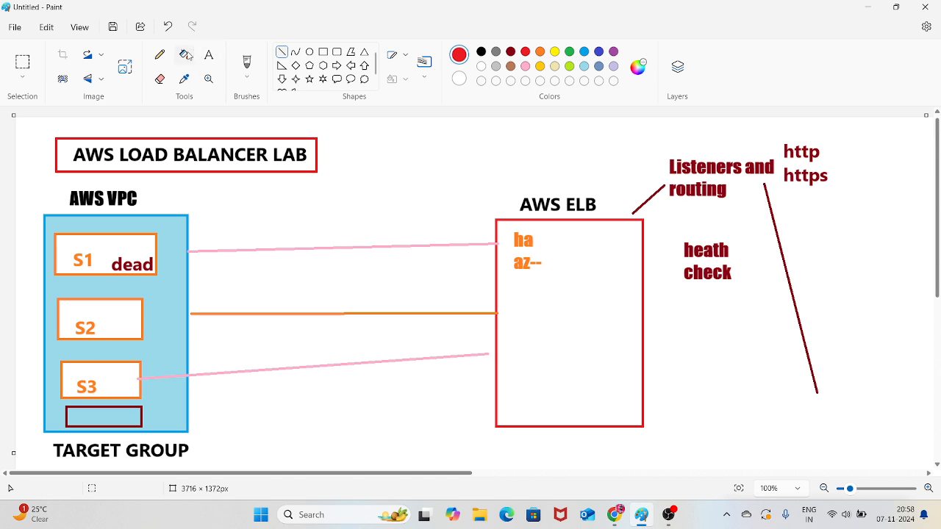
left_click(120, 385)
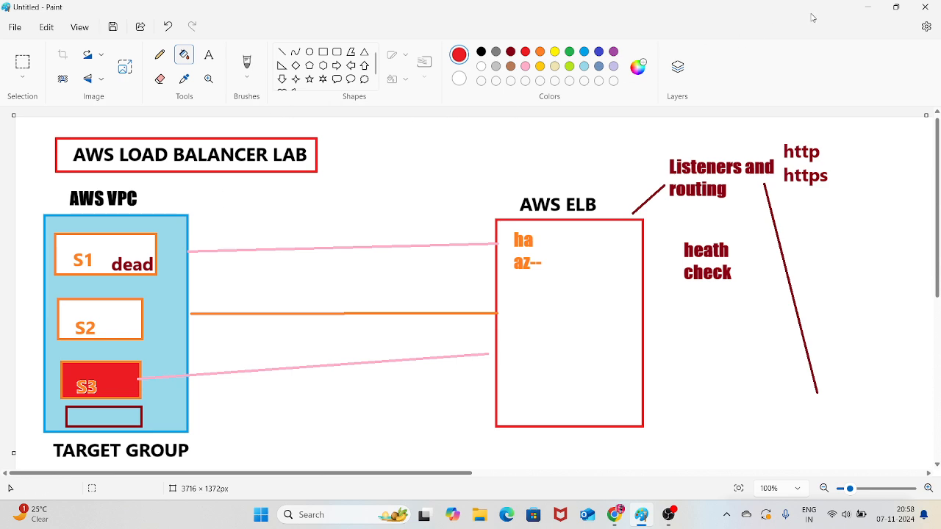
Go back to the target group in the browser and deregister SERVER-3 from mytarget
left_click(868, 7)
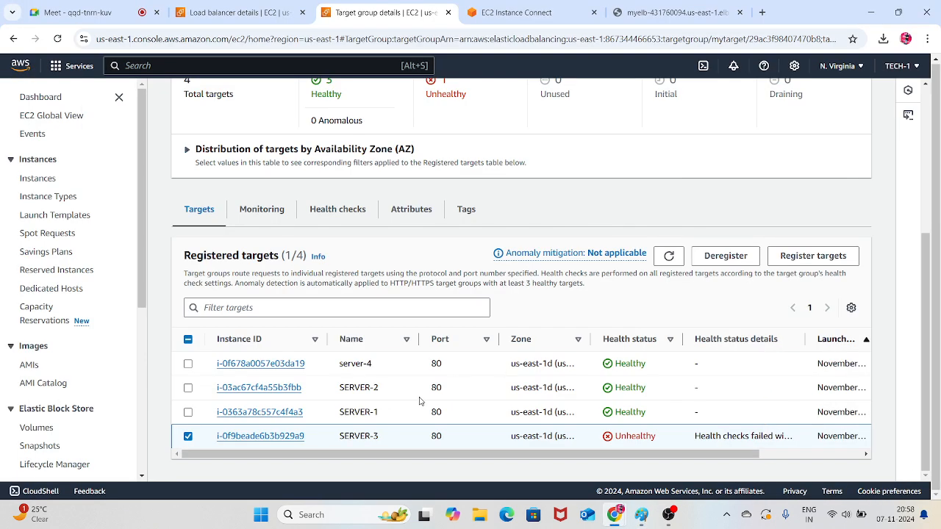
left_click(730, 262)
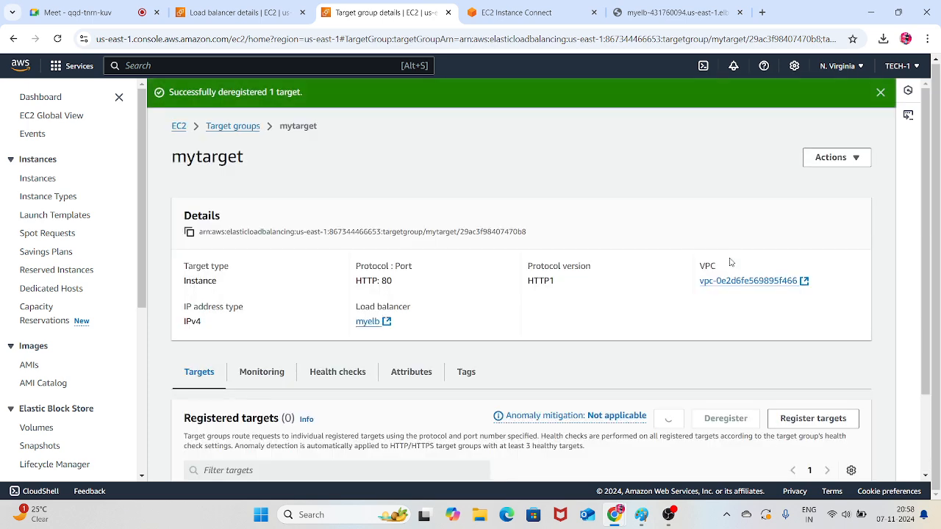
scroll(515, 297, "down", 3)
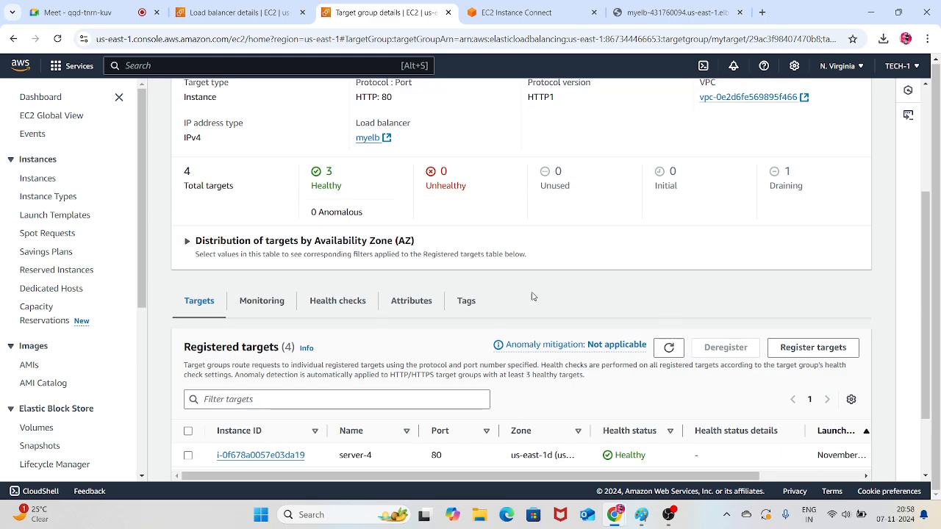
Filter the registered targets by draining health status and examine the target's status details and the Availability Zone distribution
left_click_drag(828, 198, 772, 175)
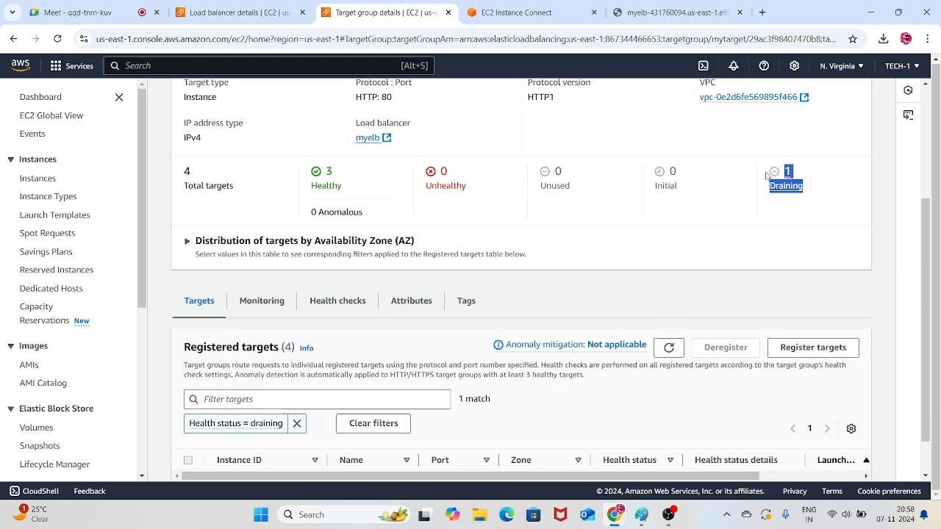
left_click(707, 250)
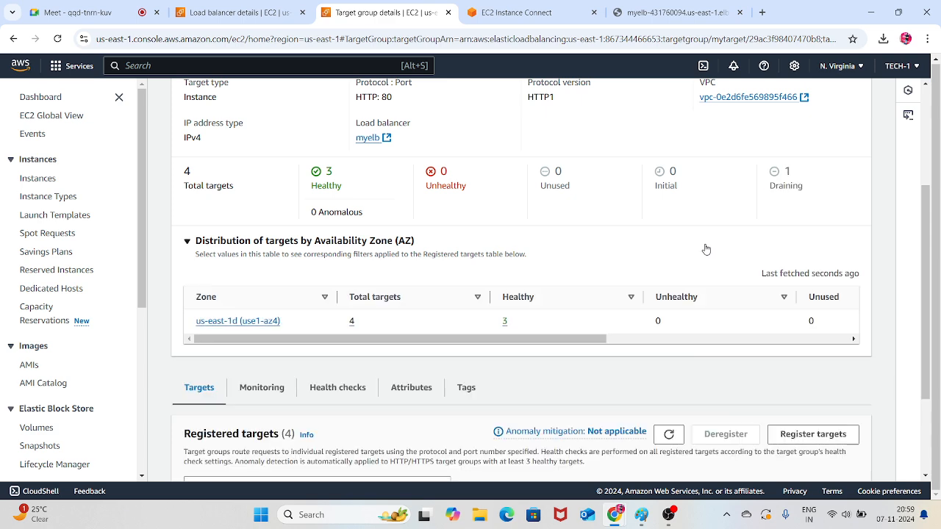
left_click(706, 250)
scroll(559, 288, "down", 1)
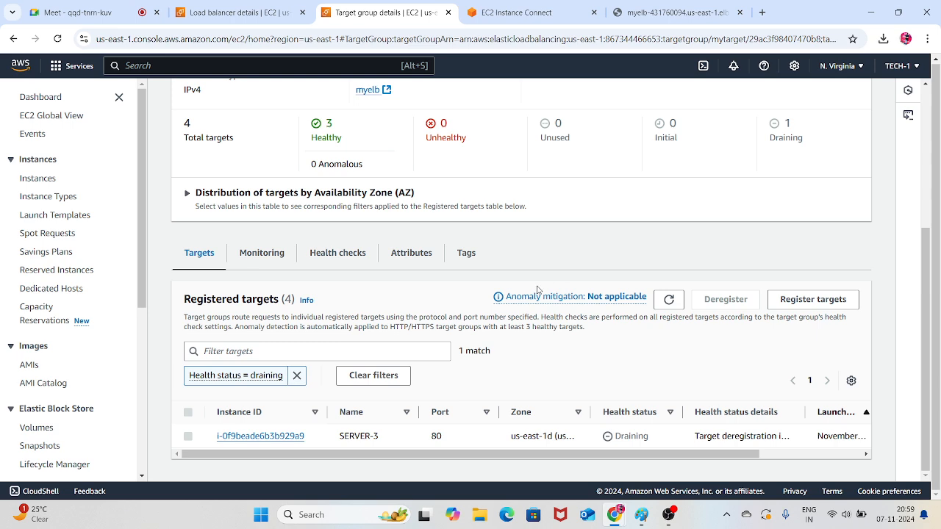
scroll(461, 277, "up", 1)
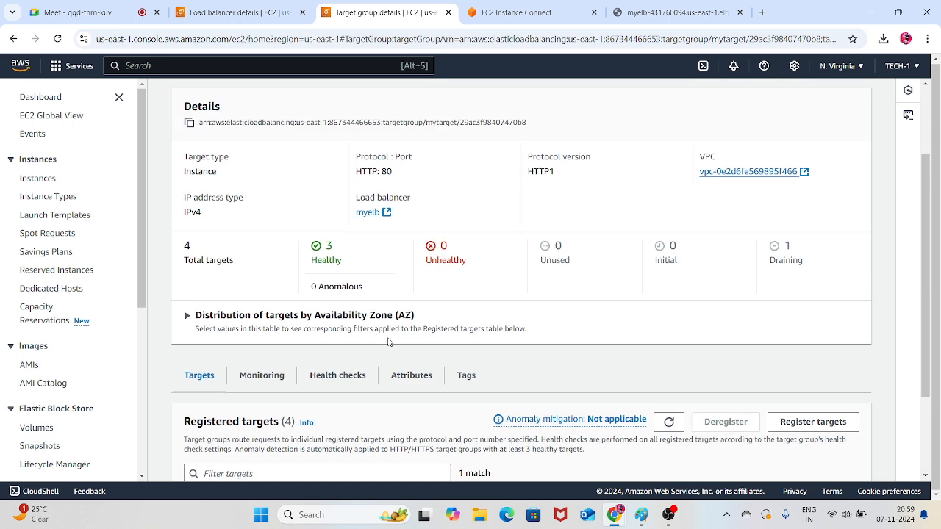
scroll(391, 342, "down", 1)
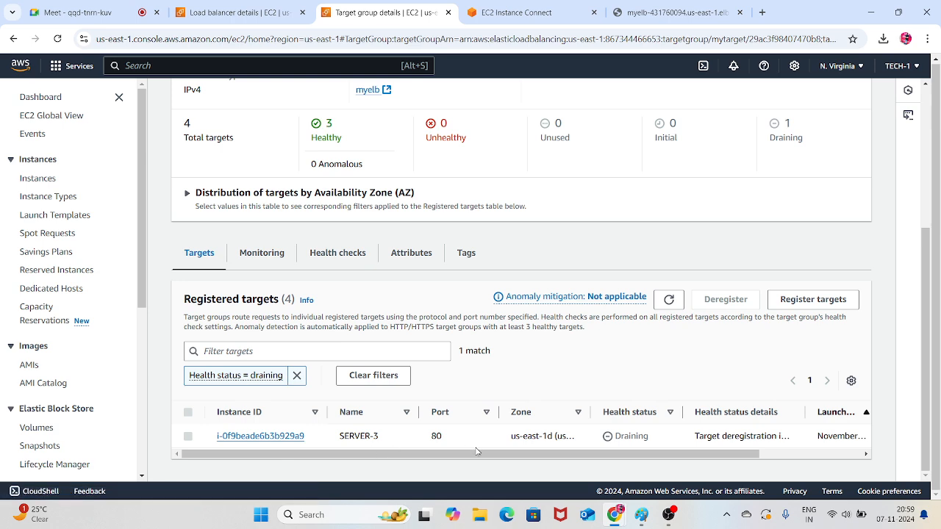
scroll(493, 454, "right", 1)
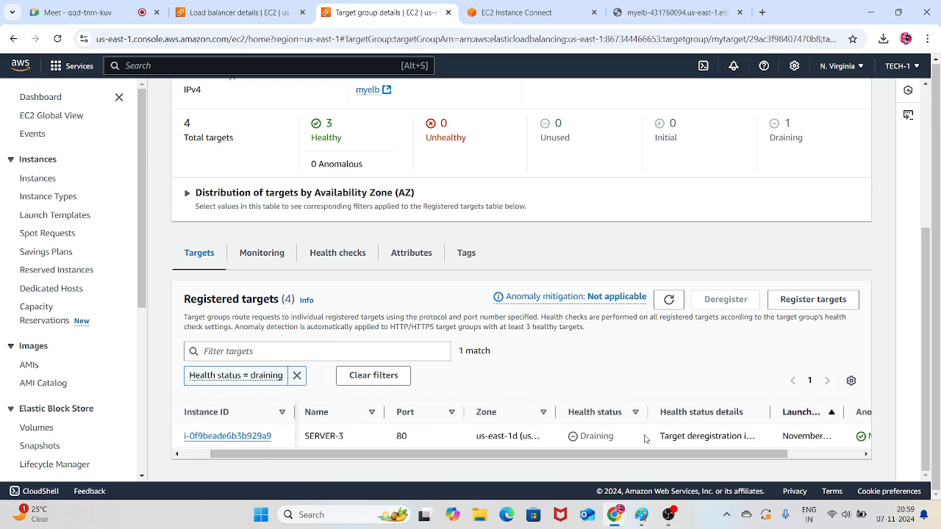
left_click(250, 8)
scroll(261, 218, "up", 10)
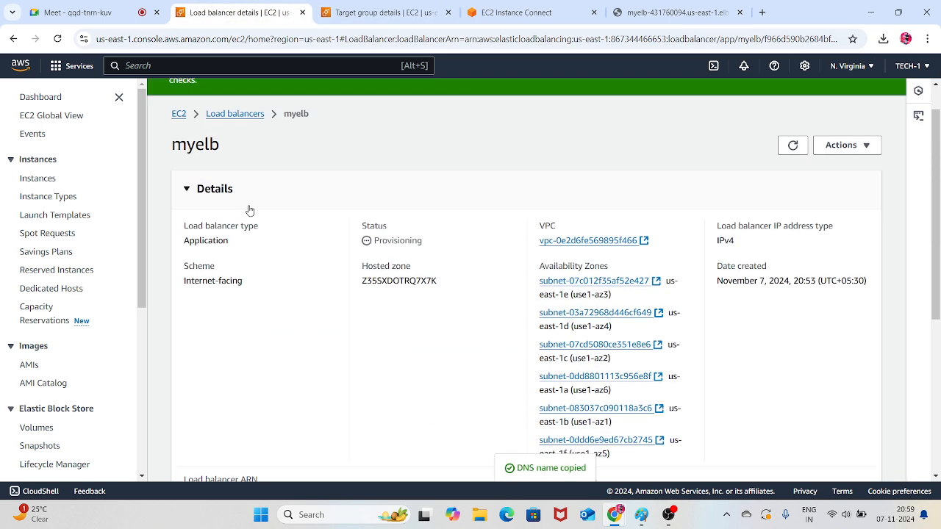
left_click(379, 6)
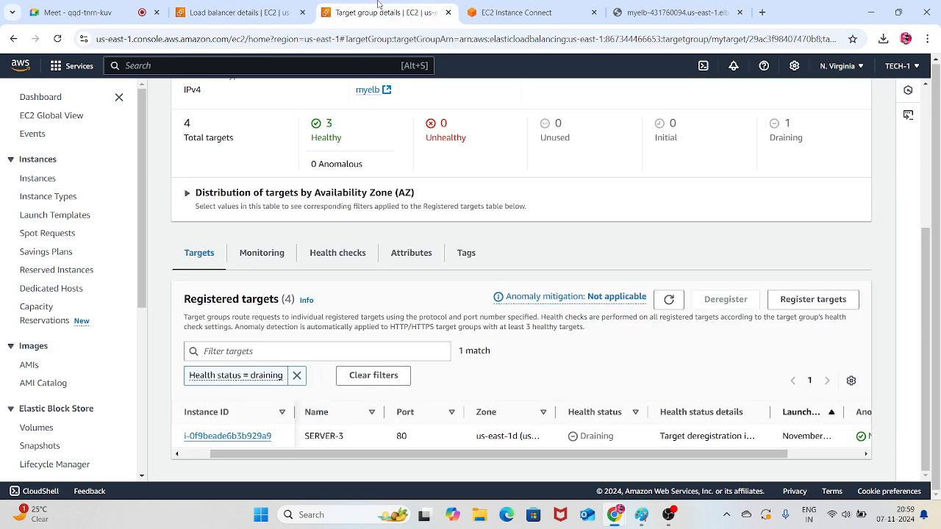
left_click(515, 12)
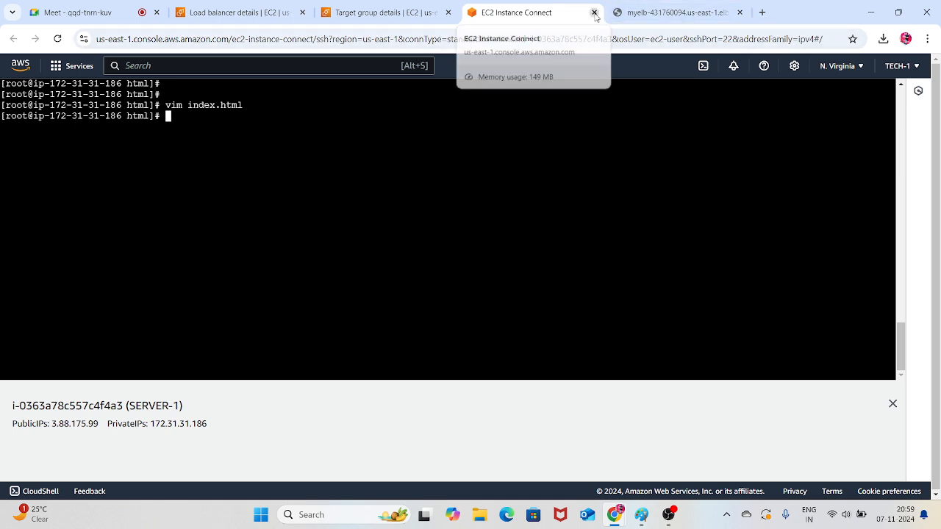
Open the EC2 instances list and connect to SERVER-3 with EC2 Instance Connect over its public IPv4 address as ec2-user
left_click(228, 11)
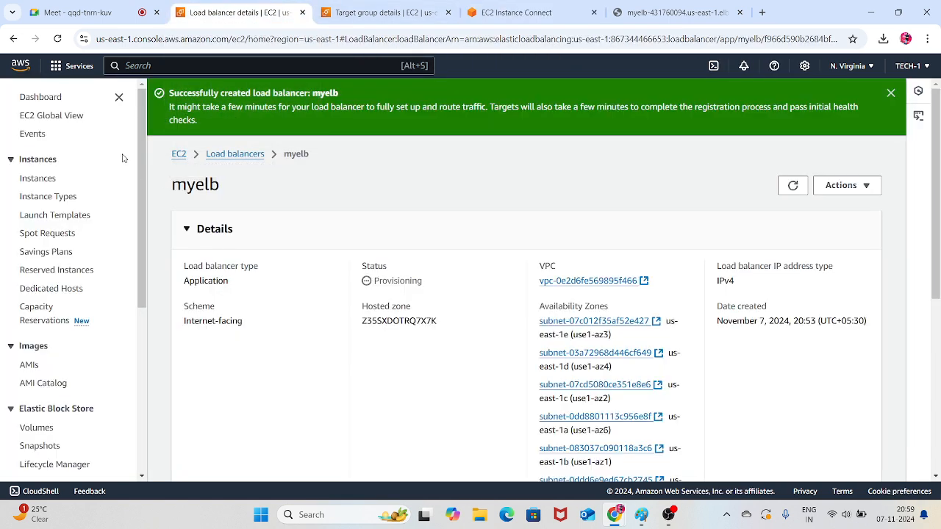
left_click(46, 181)
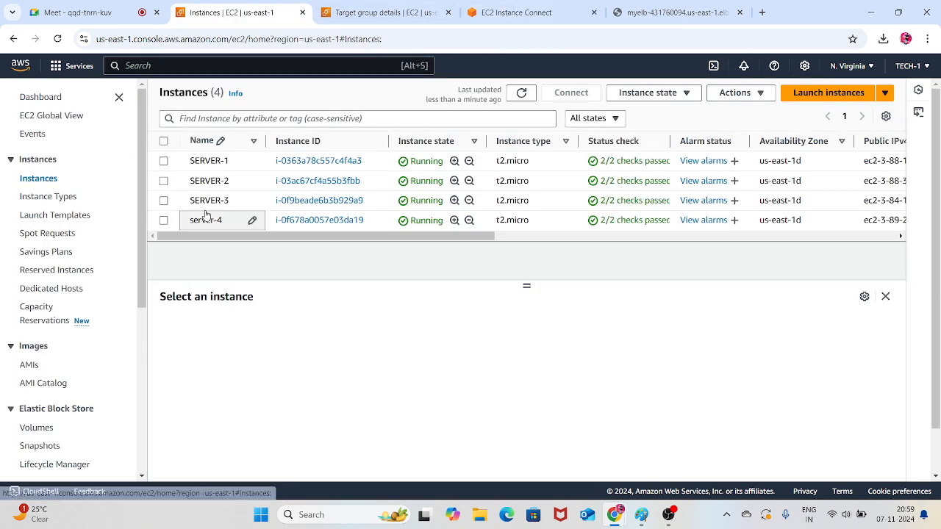
left_click(164, 201)
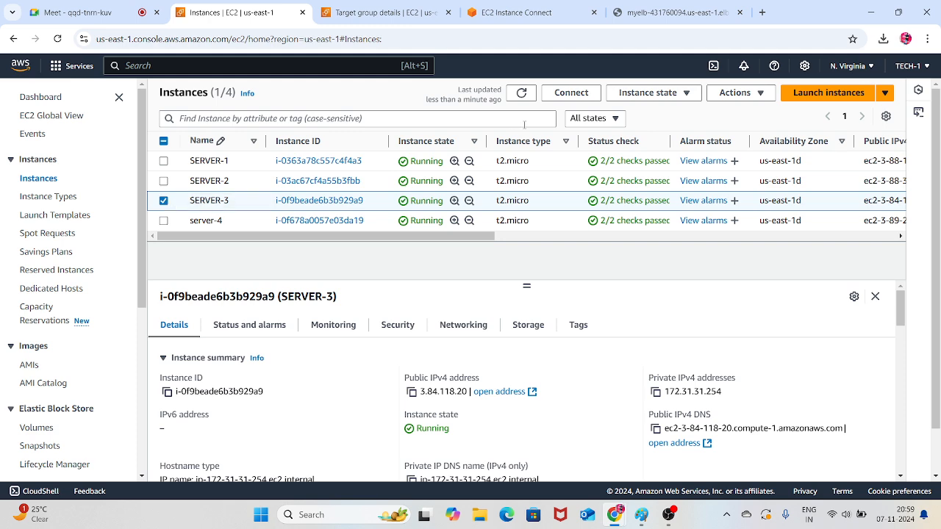
left_click(572, 93)
scroll(491, 418, "down", 3)
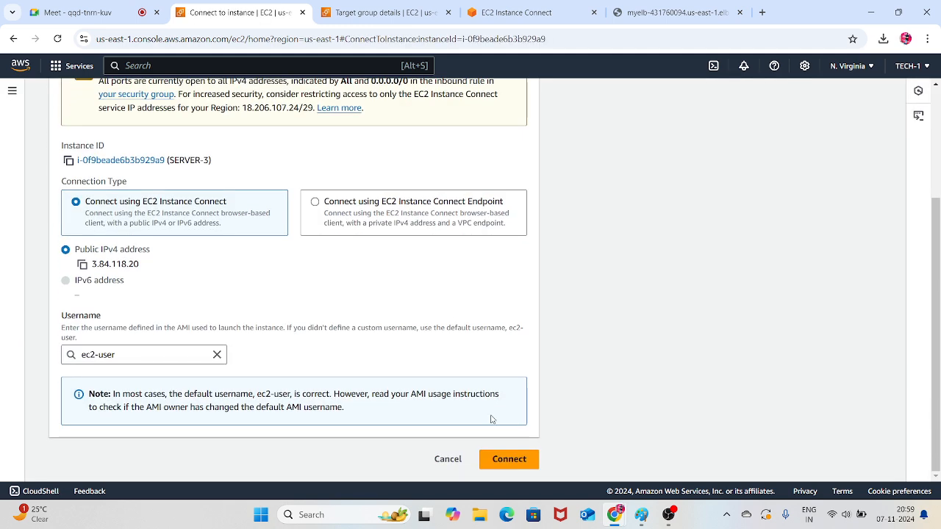
left_click(509, 461)
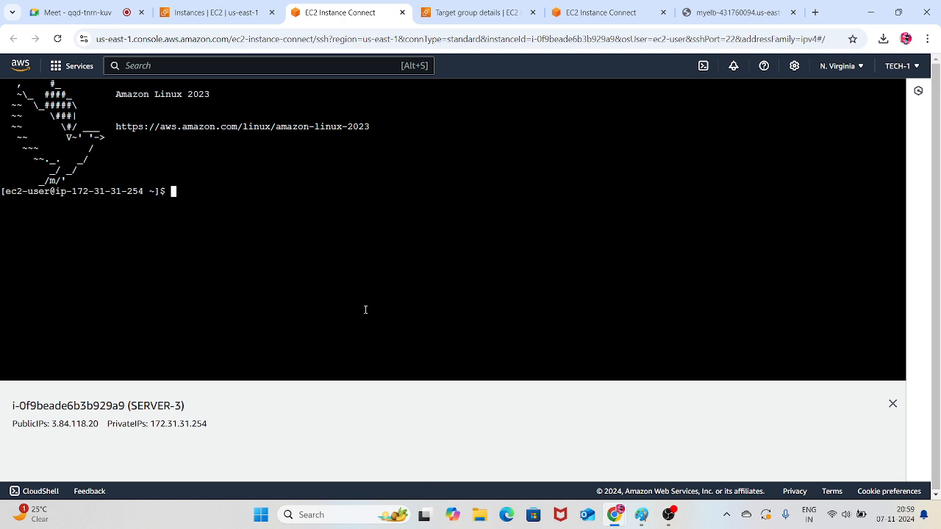
Switch to the root user on SERVER-3, change to /var/www/html/ and list the directory's contents
type("sudo -i")
key("Return")
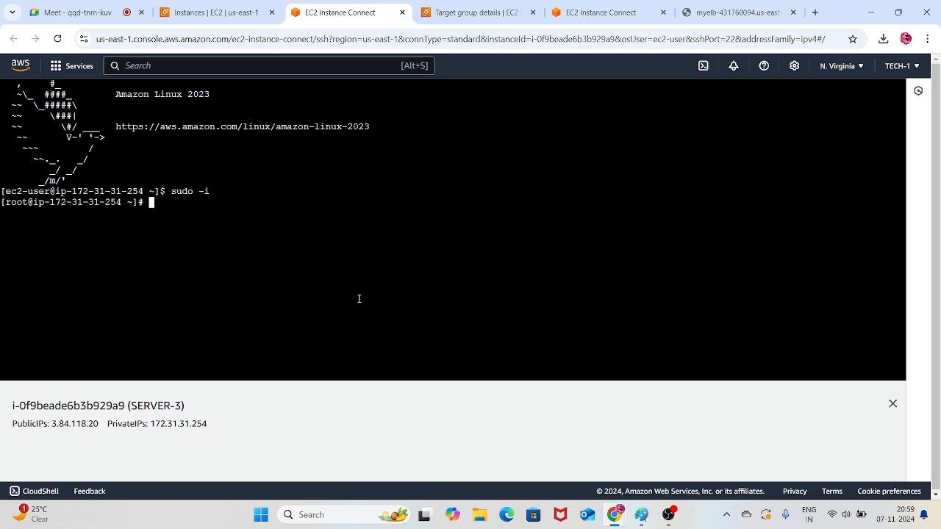
type("cd /var/www/html/")
key("Return")
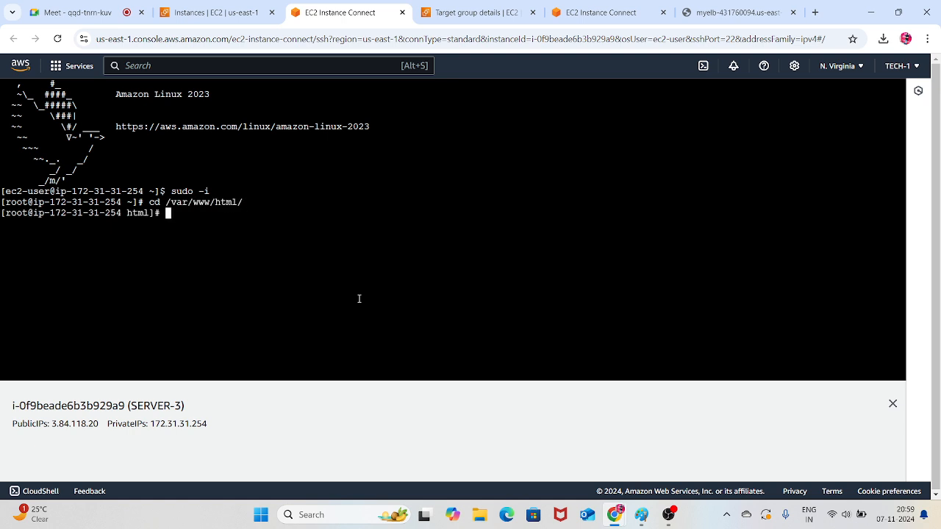
type("ls")
key("Return")
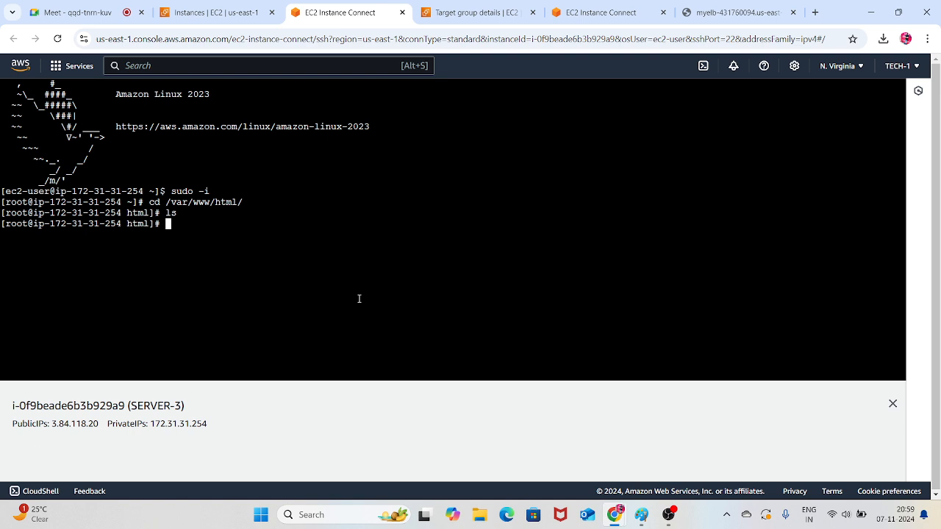
type("ls")
key("Return")
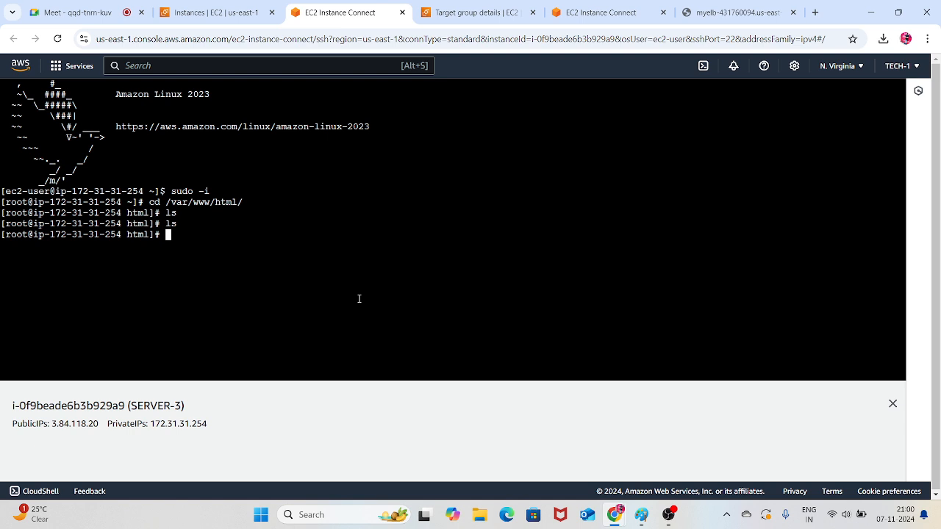
Open a new index.html in vim and search the web in a new browser tab for "html sample code template"
type("vim index.html")
key("Return")
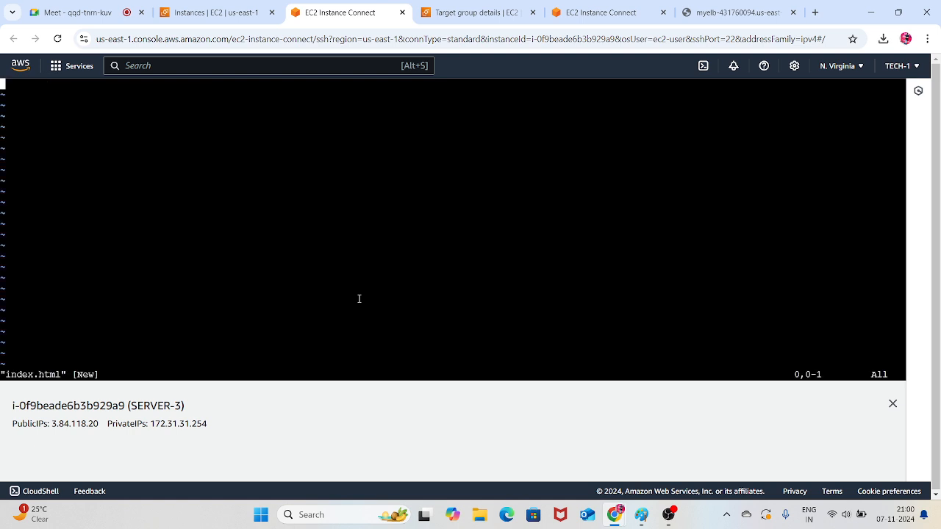
left_click(811, 8)
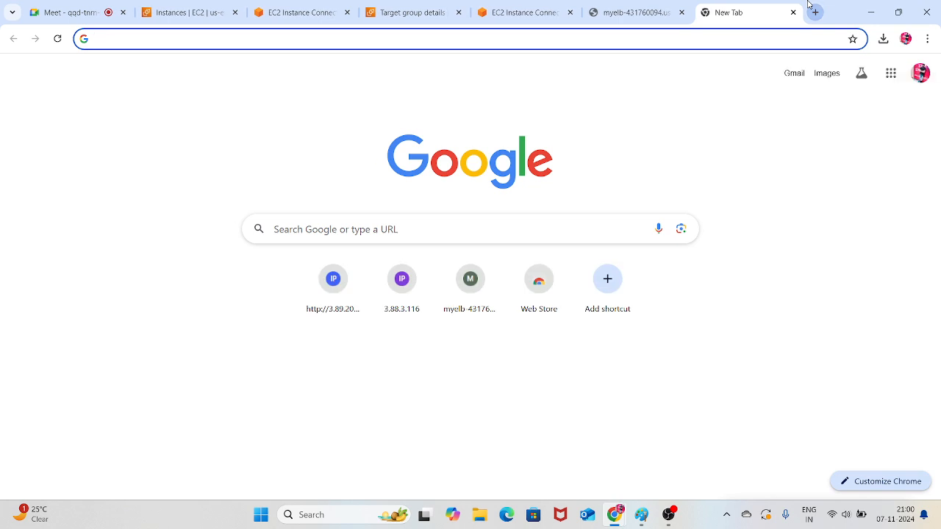
type("html")
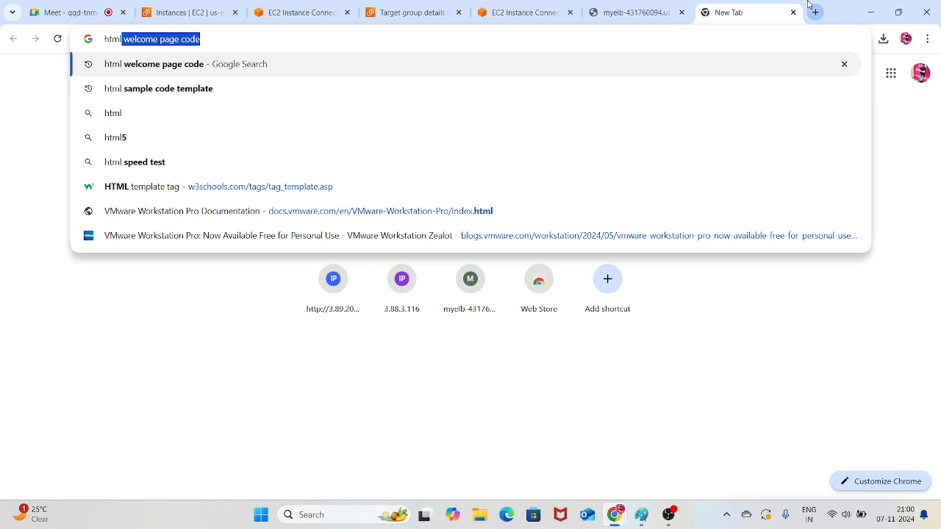
key("Down")
key("Return")
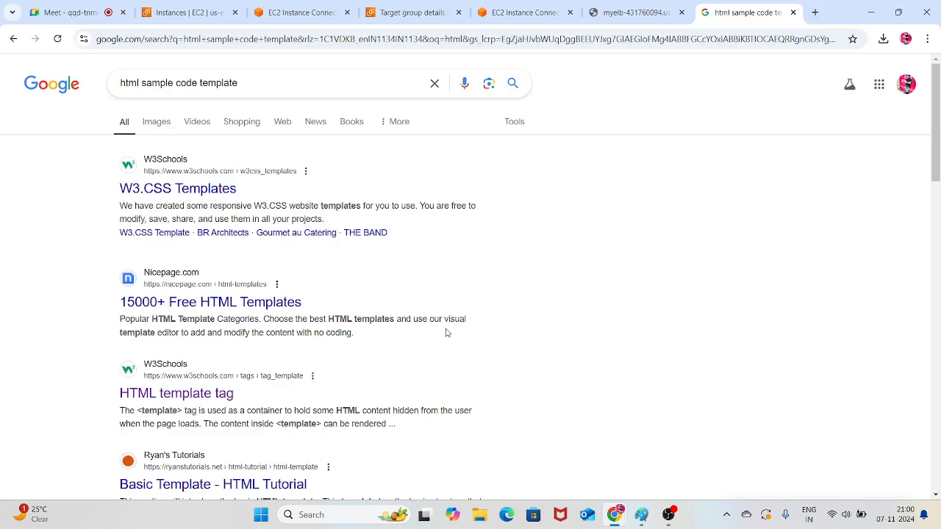
left_click(283, 304)
scroll(282, 304, "down", 5)
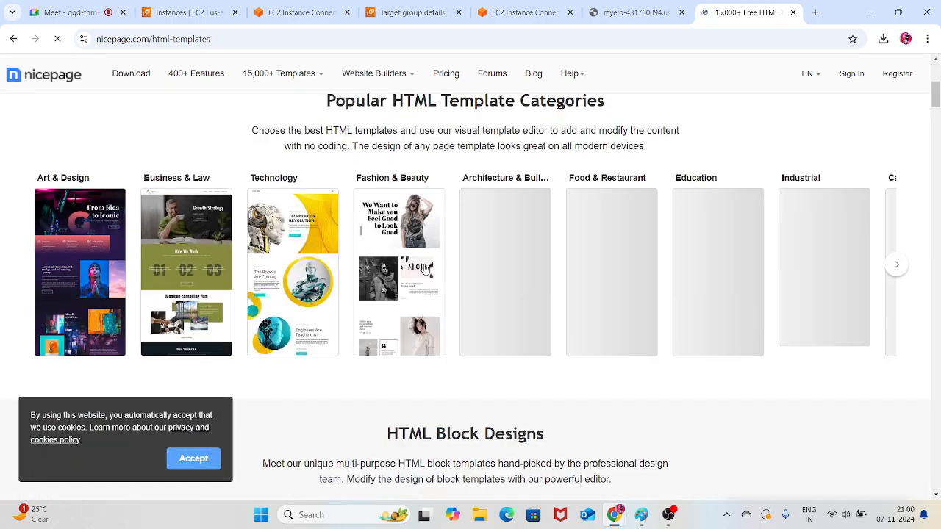
scroll(282, 305, "up", 5)
scroll(412, 265, "down", 4)
scroll(412, 265, "up", 4)
key("alt+Left")
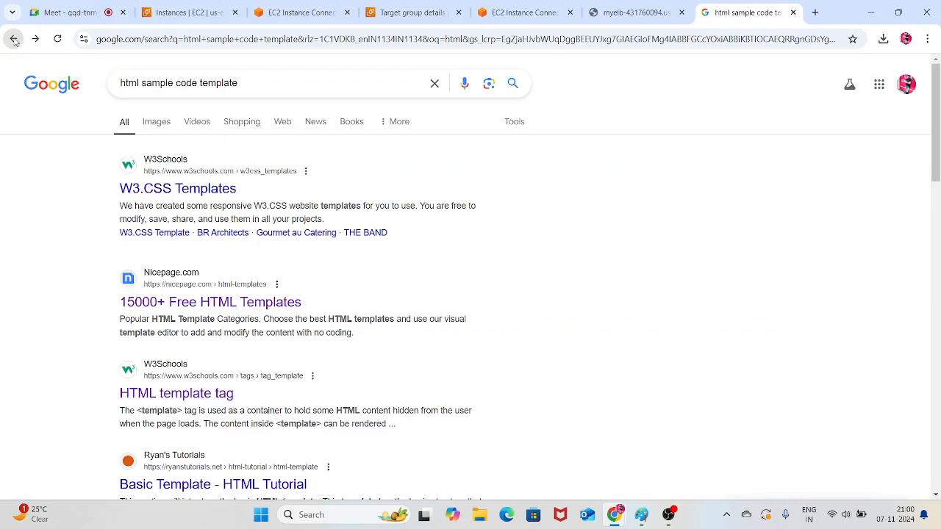
Open the Ryan's Tutorials result "Basic Template - HTML Tutorial" and copy the 12-line sample HTML code
scroll(220, 275, "down", 3)
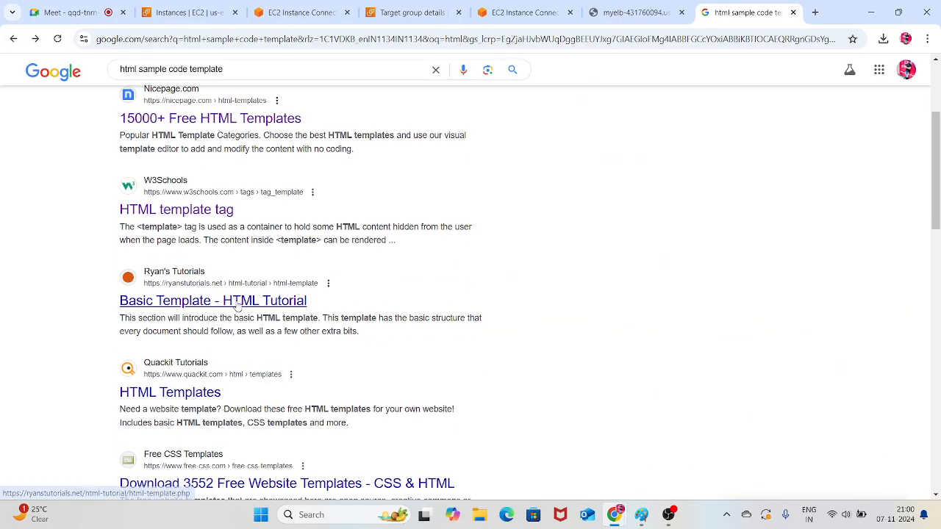
left_click(237, 306)
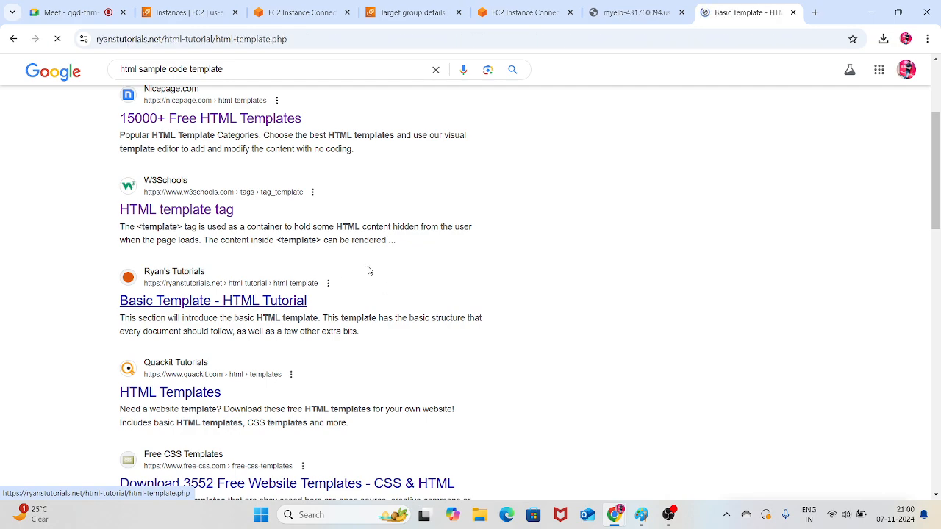
scroll(369, 264, "down", 4)
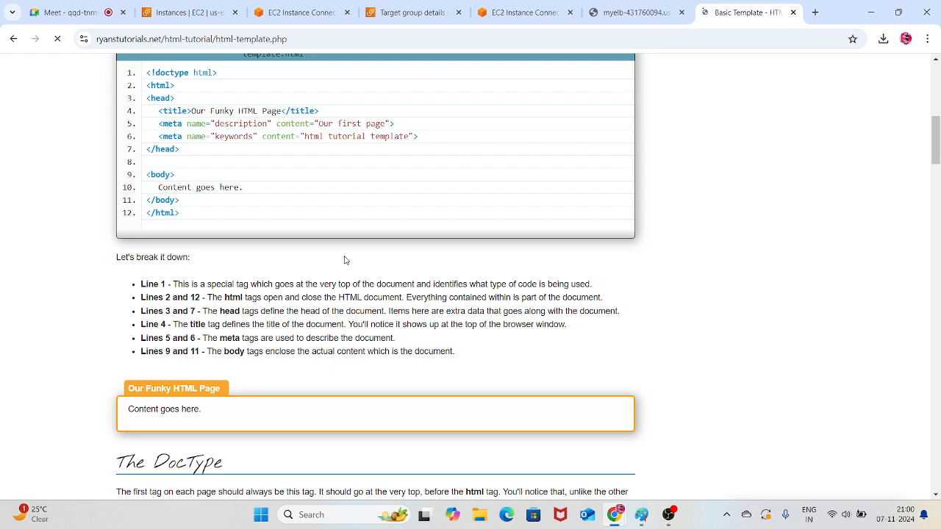
left_click_drag(204, 253, 103, 100)
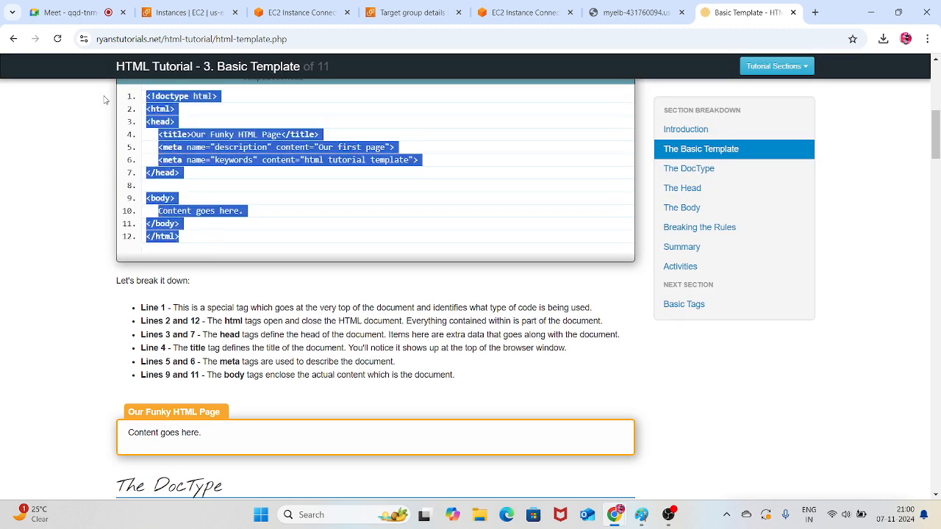
Return to the SERVER-3 terminal, paste the copied HTML template into index.html, and save and quit with :wq!
left_click(428, 4)
left_click(515, 6)
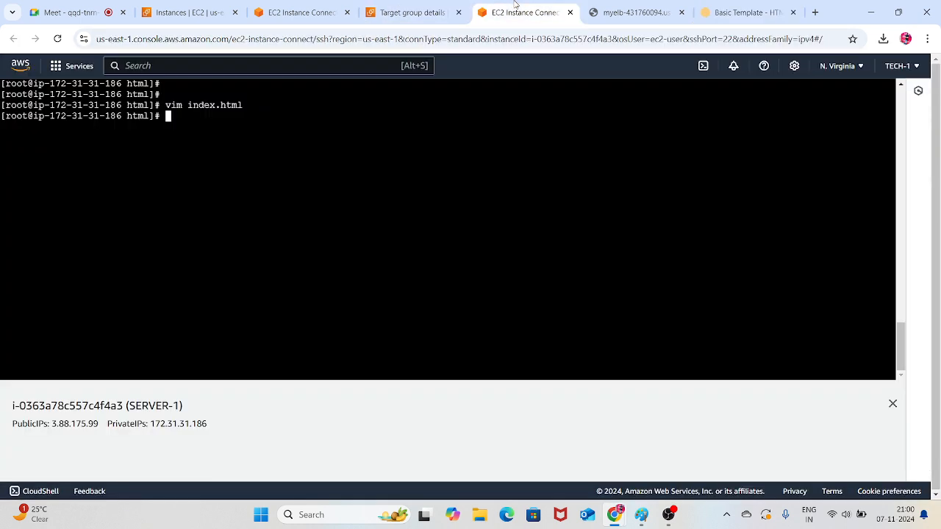
left_click(412, 12)
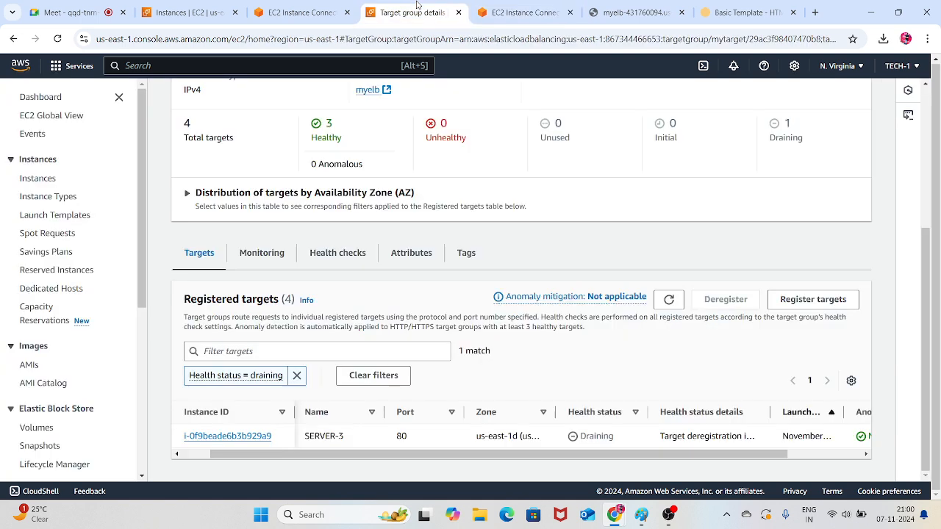
left_click(301, 13)
key("i")
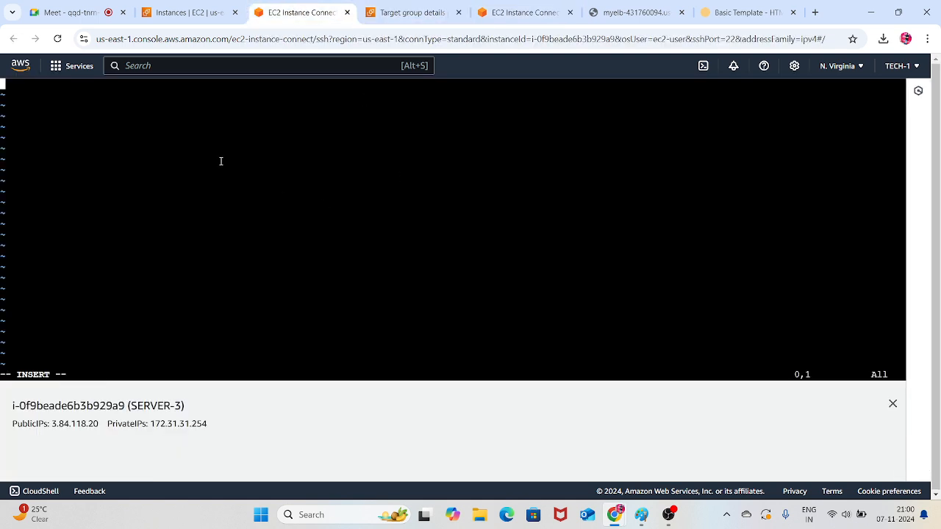
right_click(205, 154)
left_click(245, 293)
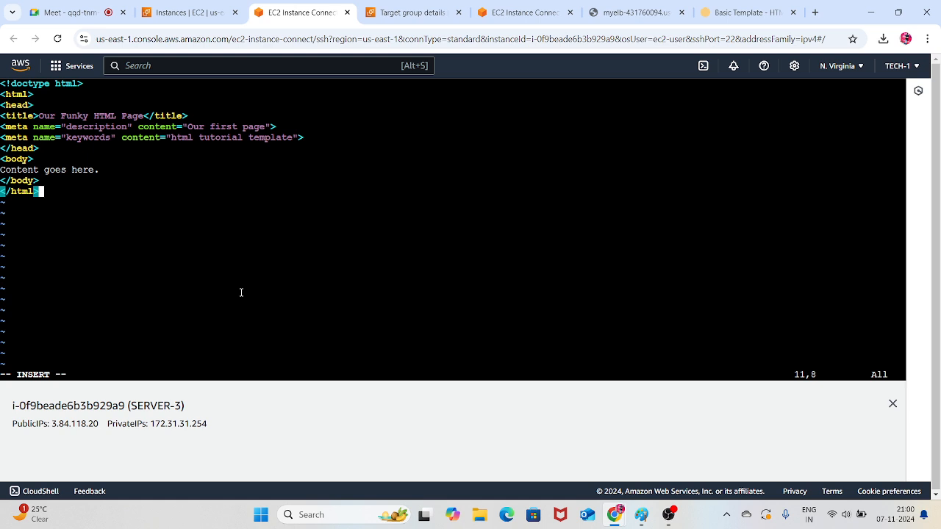
key("Escape")
key("shift+colon")
type("wq!")
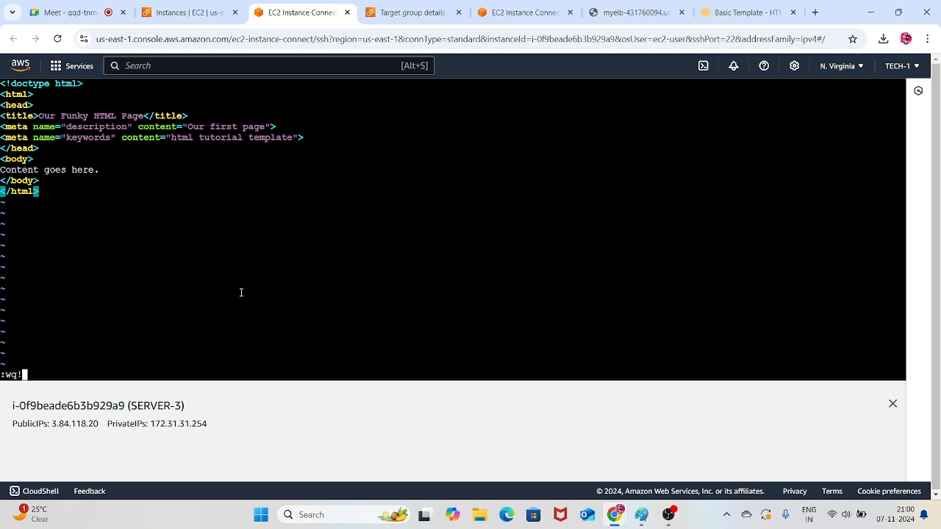
key("Return")
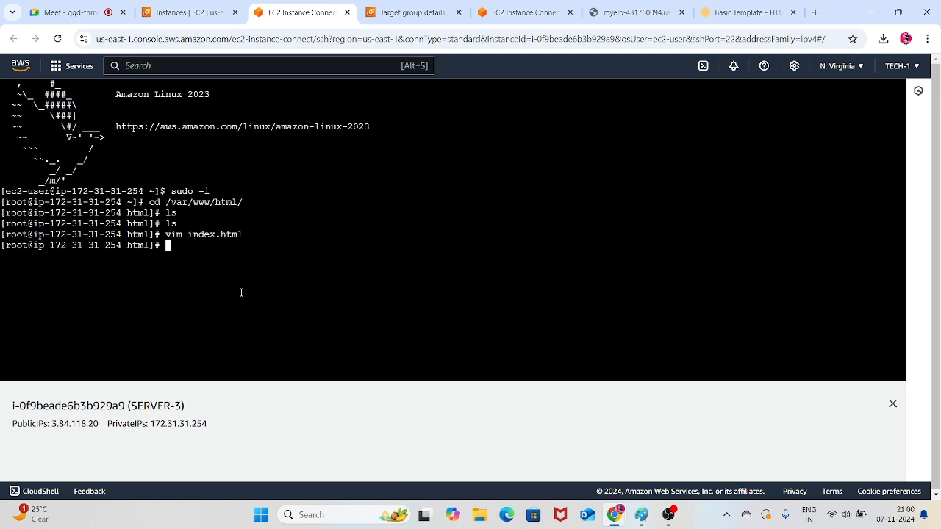
Copy SERVER-3's public IP address 3.84.118.20 and load it in a new browser tab to test the web page
left_click_drag(101, 424, 51, 424)
key("ctrl+c")
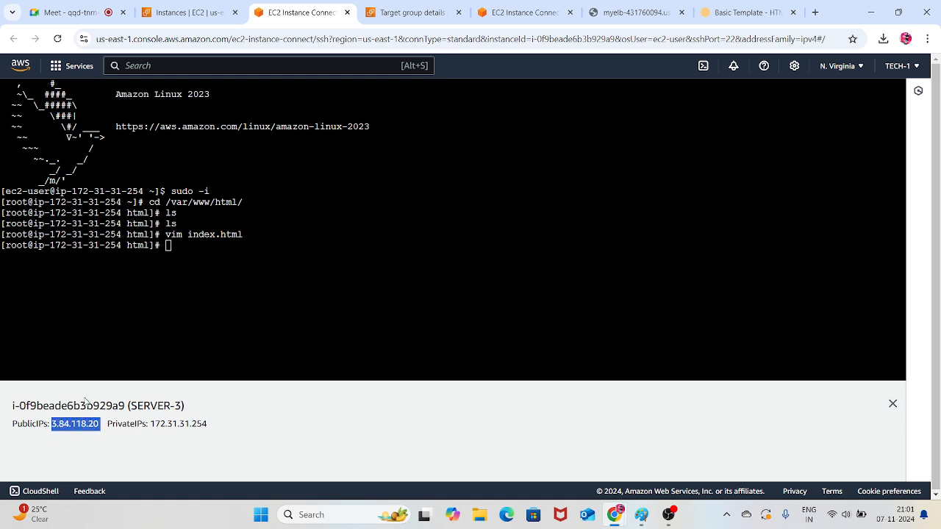
left_click(815, 12)
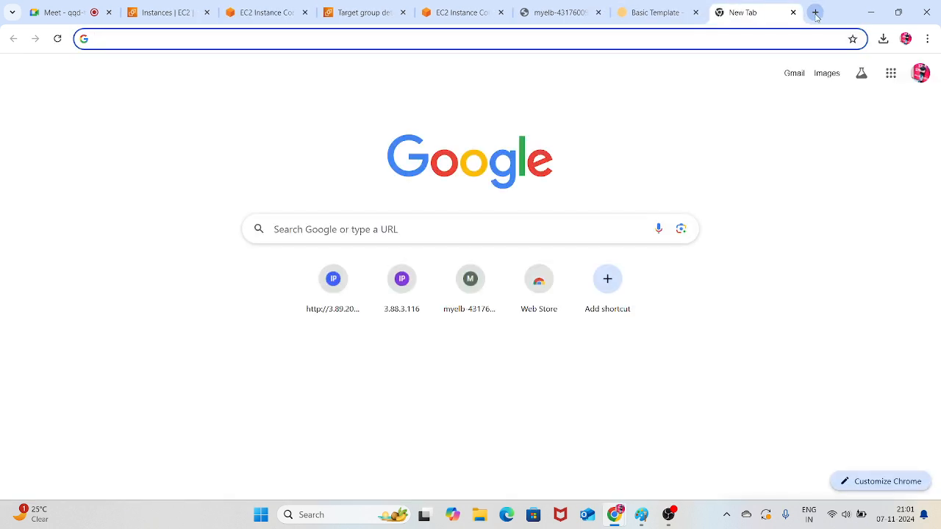
key("ctrl+v")
key("Return")
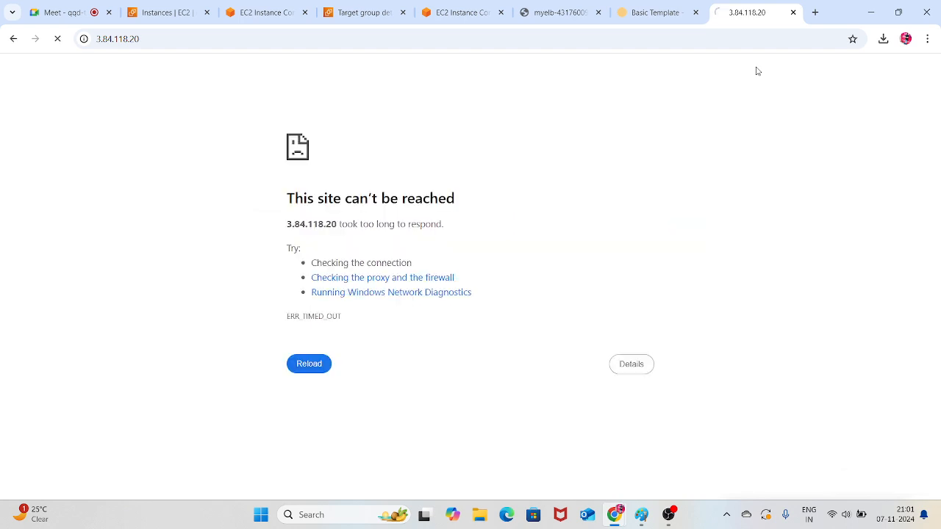
left_click(675, 9)
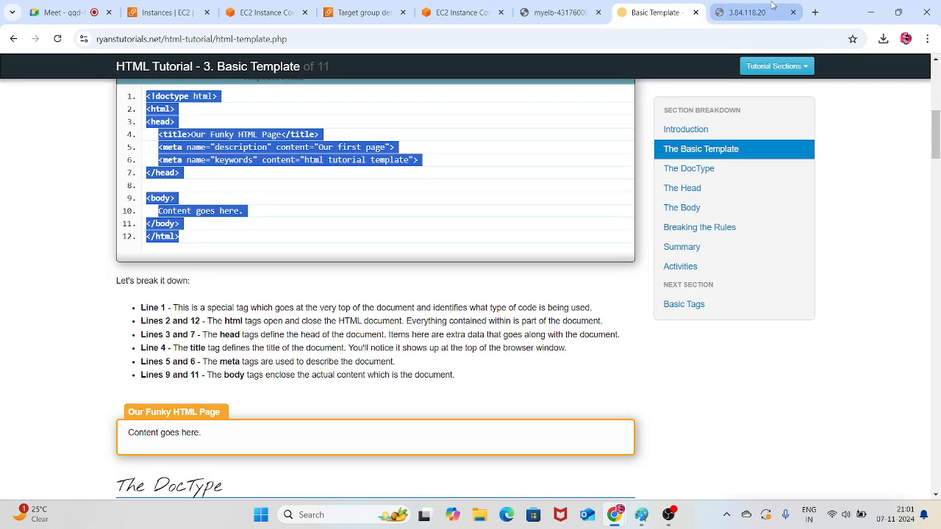
left_click(747, 6)
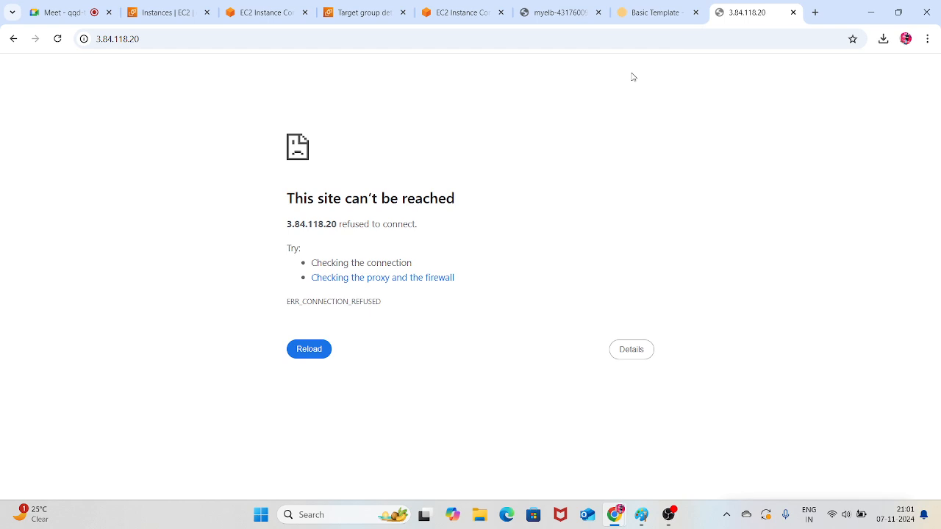
Open SERVER-3's instance details and view the inbound rules of its security group launch-wizard-1
left_click(264, 11)
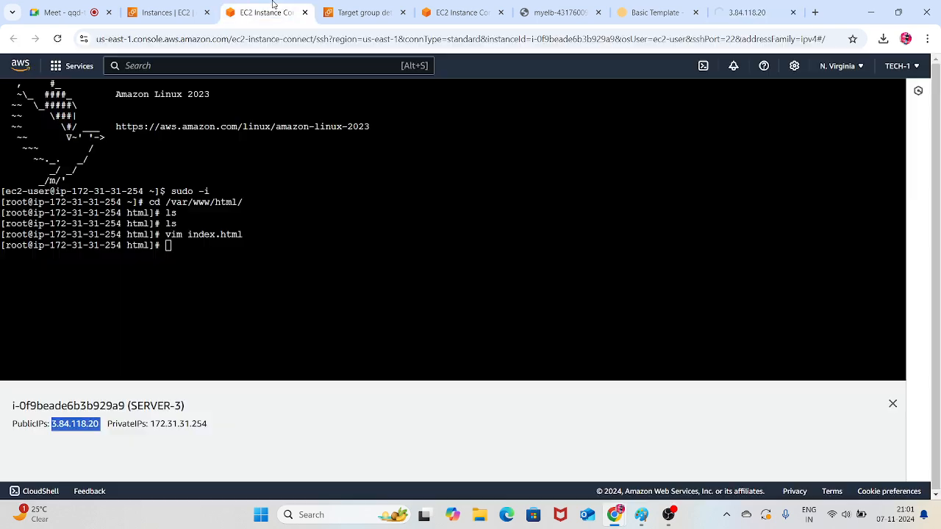
left_click(162, 11)
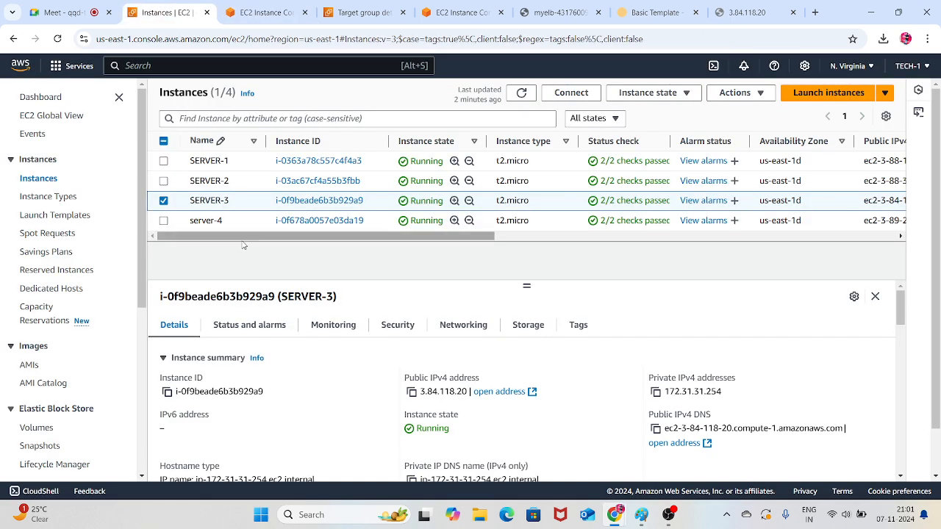
left_click(329, 202)
scroll(323, 220, "down", 4)
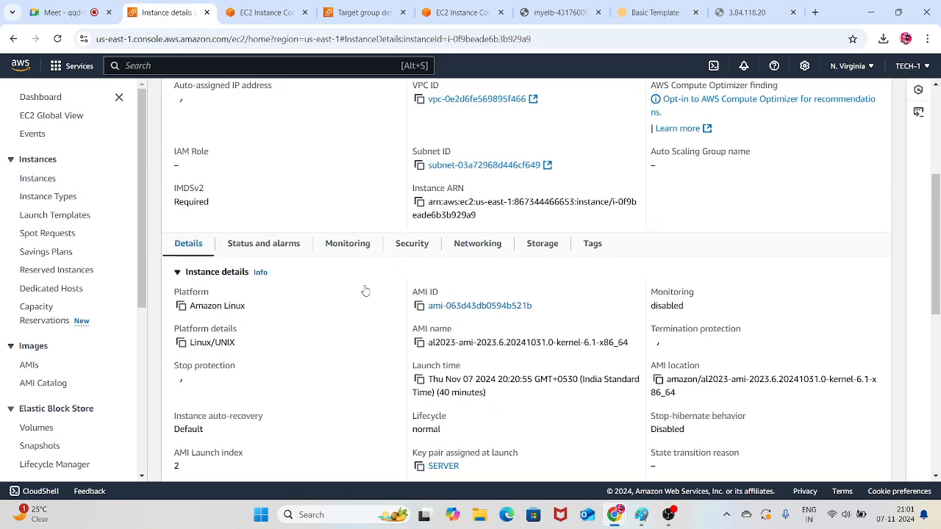
left_click(412, 242)
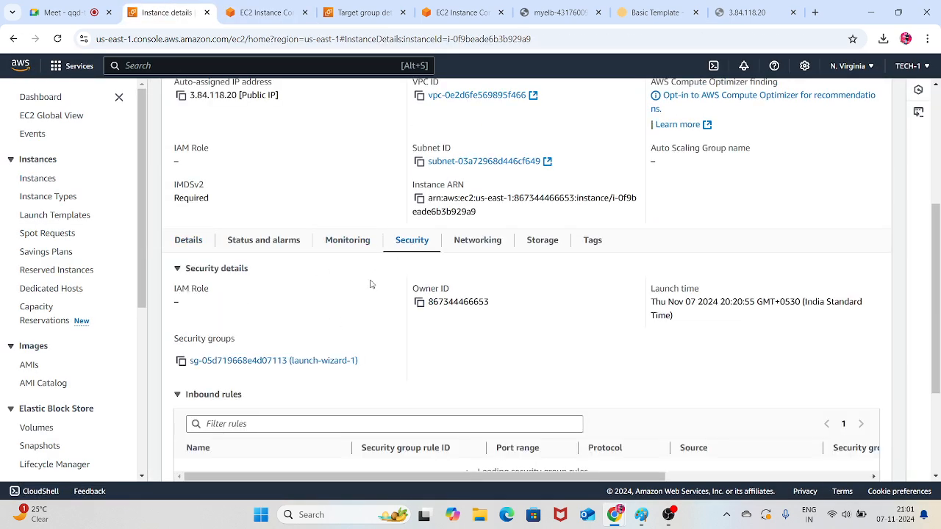
scroll(361, 282, "down", 2)
left_click(294, 243)
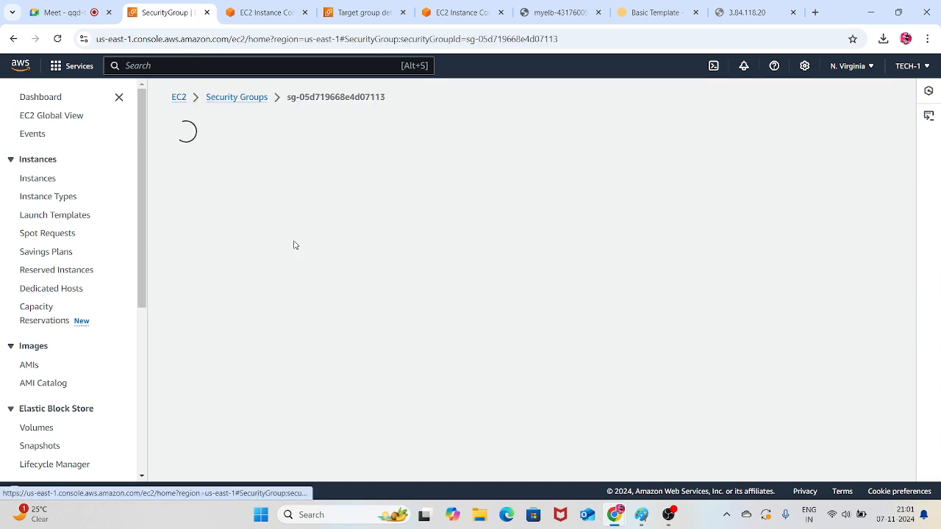
scroll(346, 267, "down", 1)
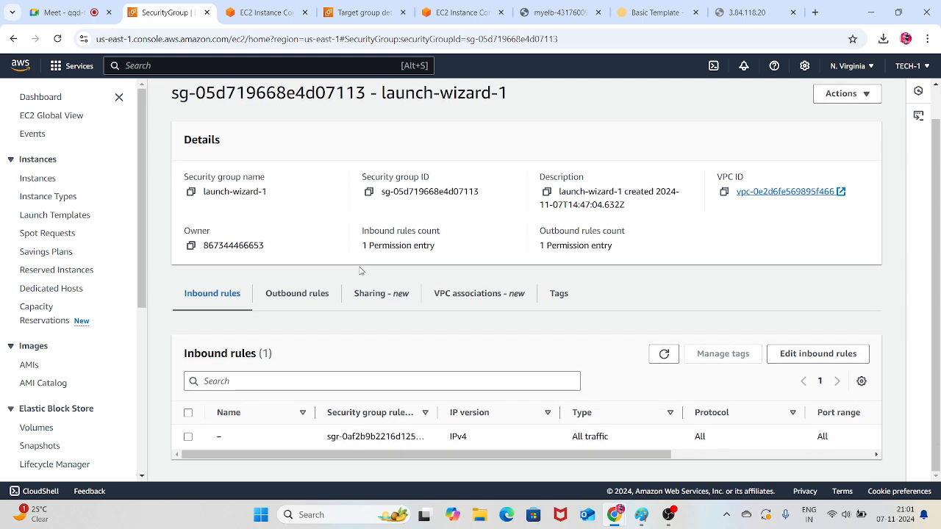
Edit launch-wizard-1's inbound rules, replacing the existing all-traffic rule with an SSH rule open to Anywhere-IPv4
left_click(818, 354)
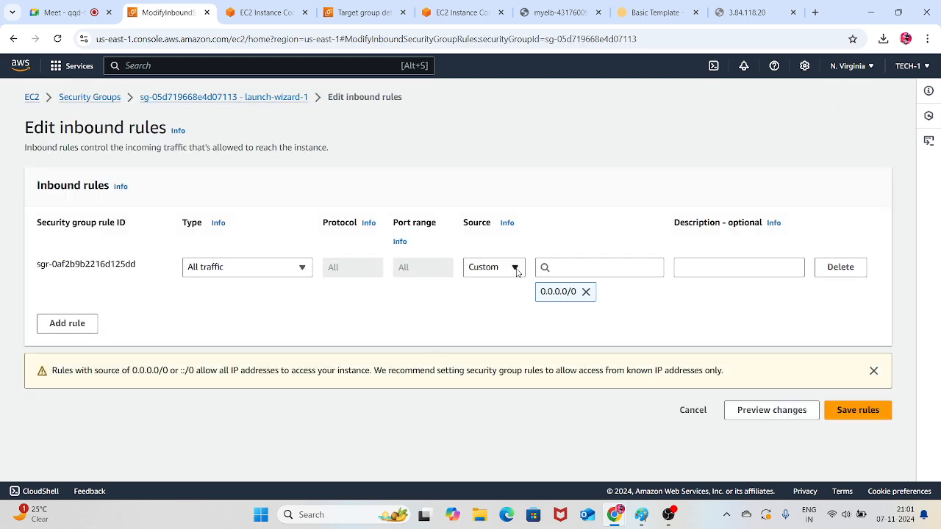
left_click(858, 267)
left_click(69, 268)
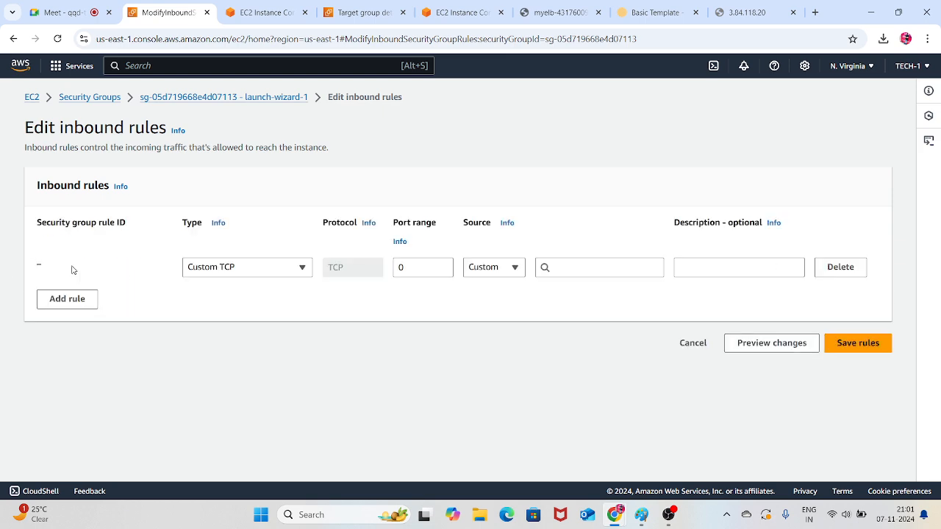
left_click(281, 269)
scroll(231, 341, "down", 2)
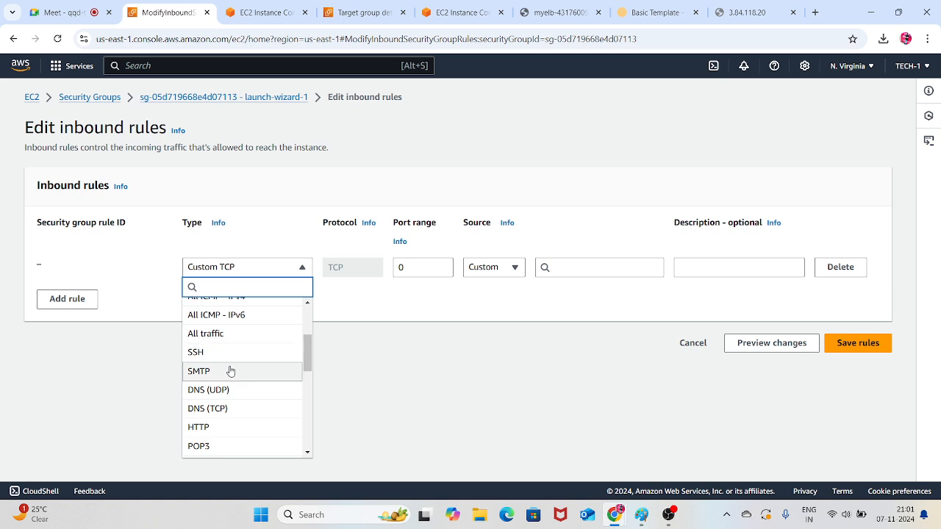
left_click(214, 360)
left_click(495, 272)
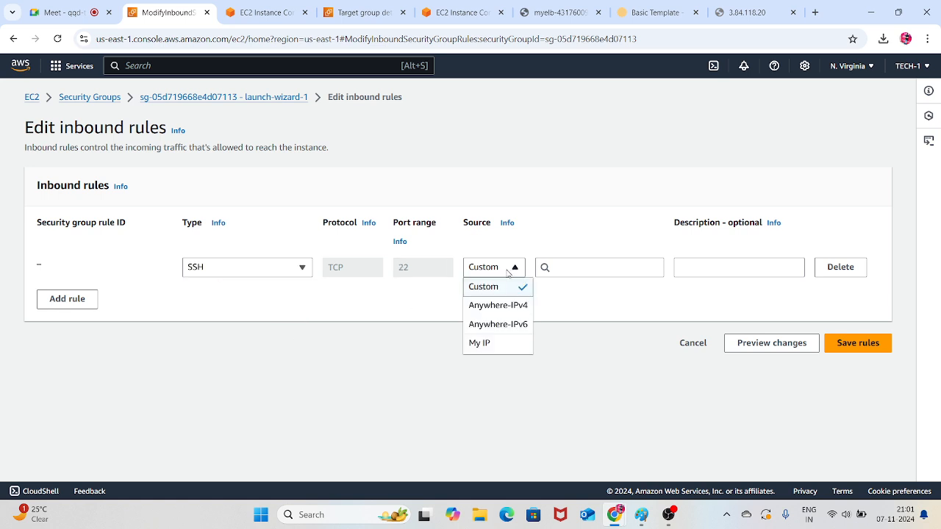
left_click(502, 308)
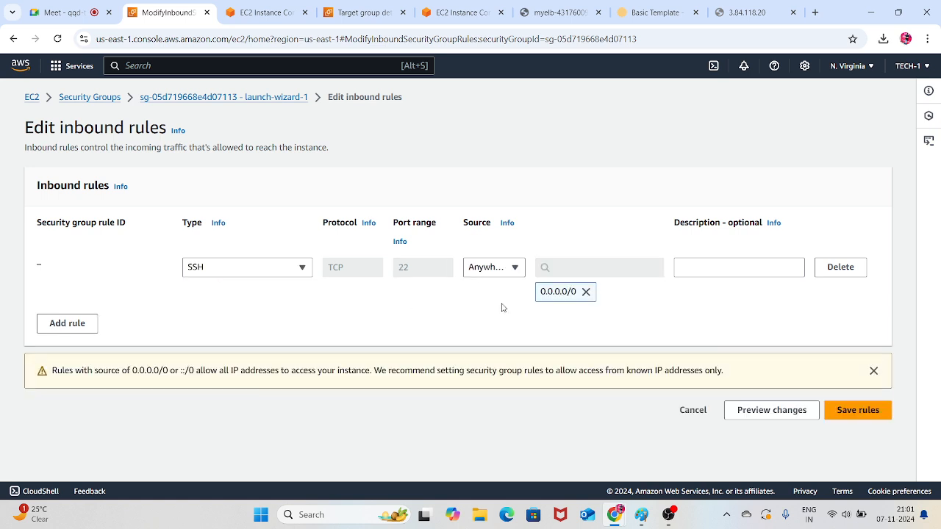
Add a second inbound rule allowing All traffic from Anywhere-IPv4 and save the rules
left_click(82, 330)
left_click(204, 323)
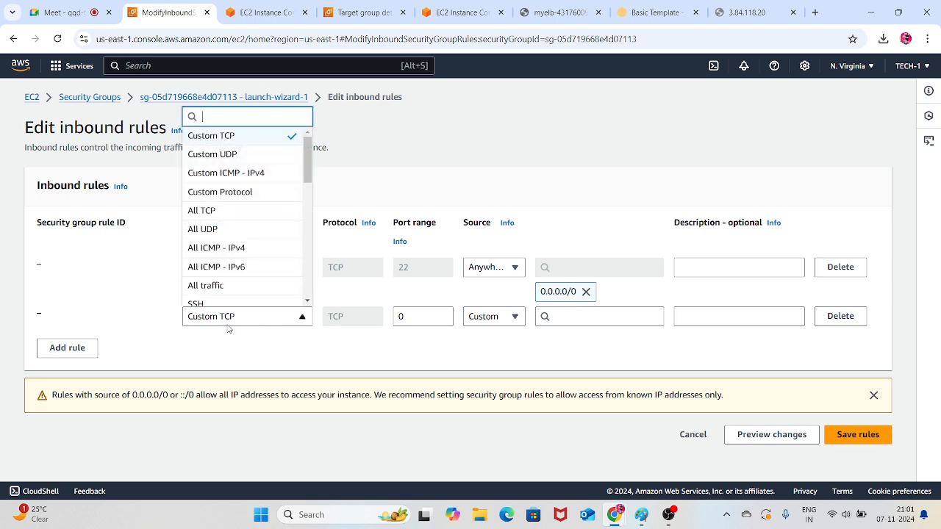
left_click(218, 286)
left_click(513, 318)
left_click(489, 354)
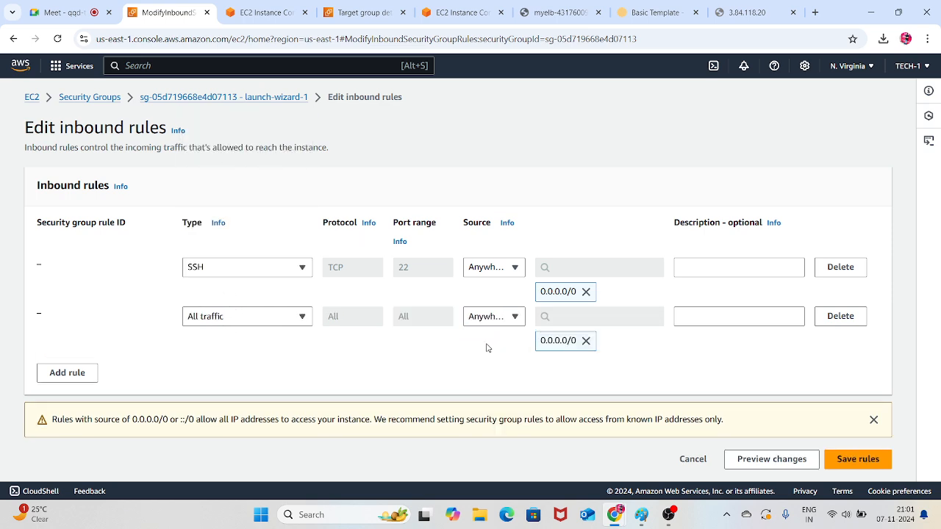
left_click(854, 457)
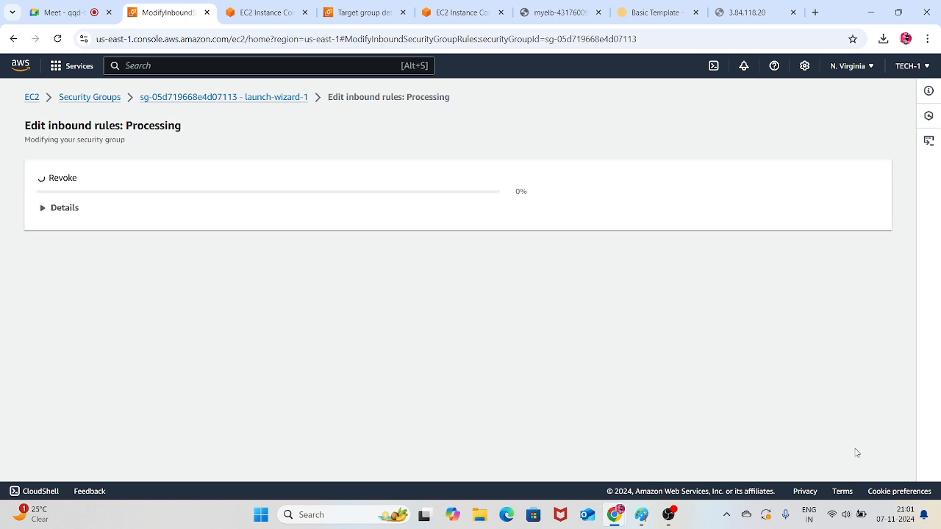
Reload the web page at 3.84.118.20 to test the connection with the new rules
left_click(745, 13)
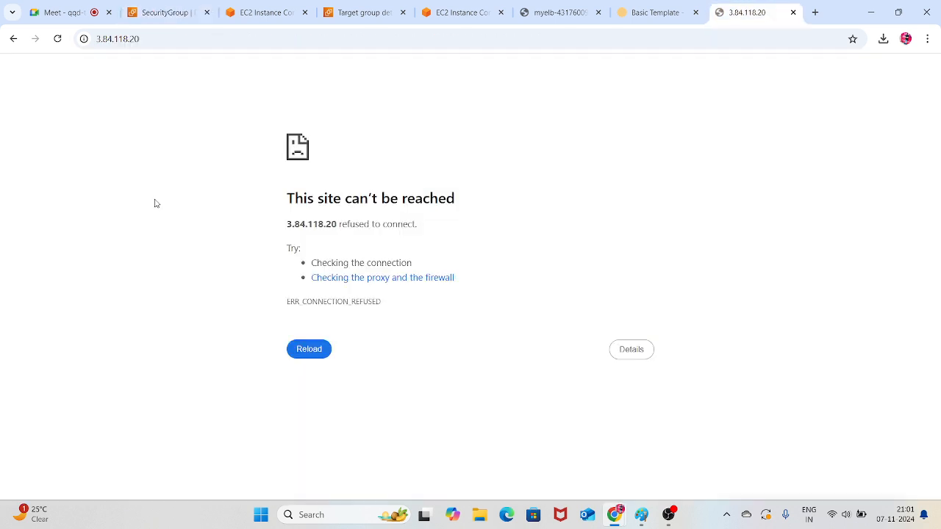
left_click(58, 39)
key("F5")
Return to the SERVER-3 terminal, delete everything in the html folder with rm -rf *, and list the folder to check
left_click(257, 11)
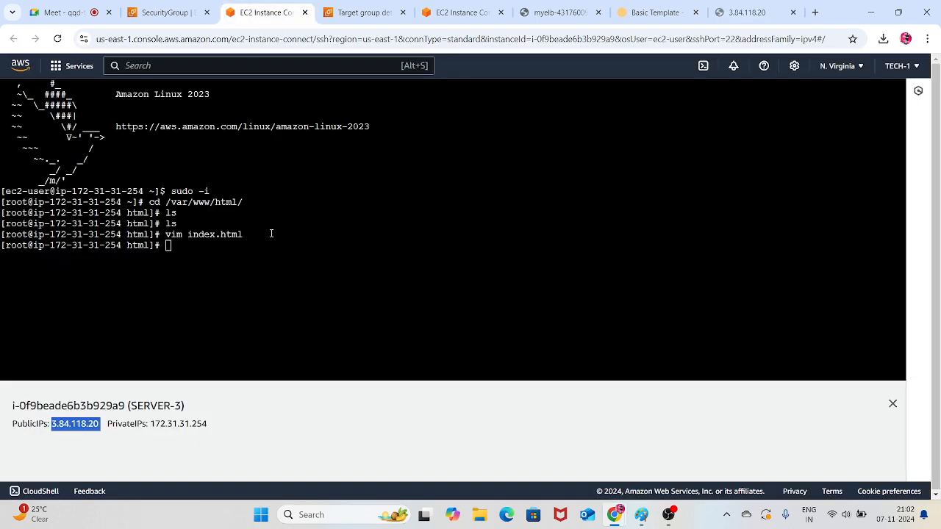
left_click(297, 275)
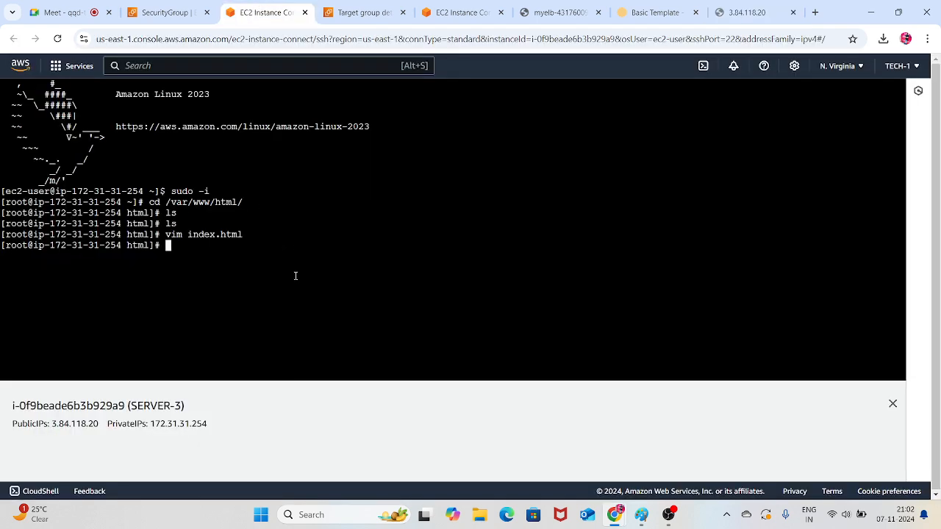
type("ls")
key("Return")
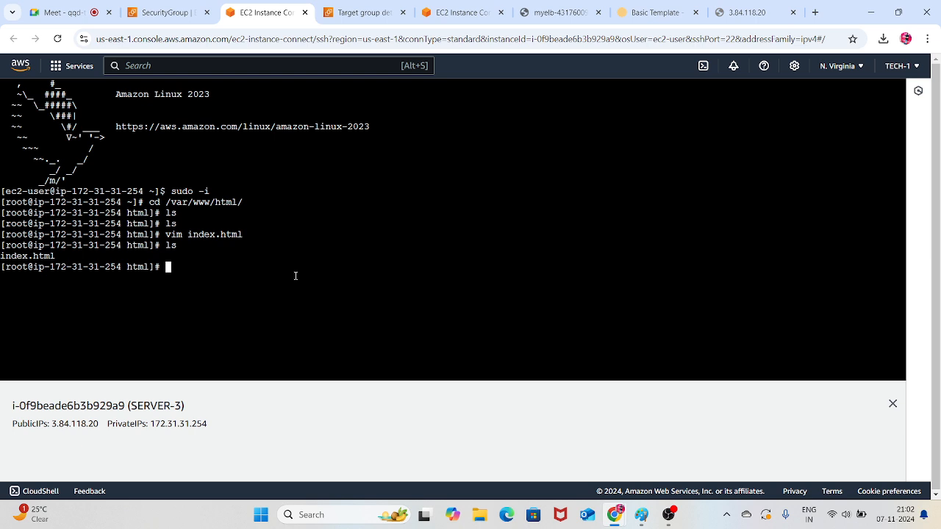
type("rm -rf*")
key("Return")
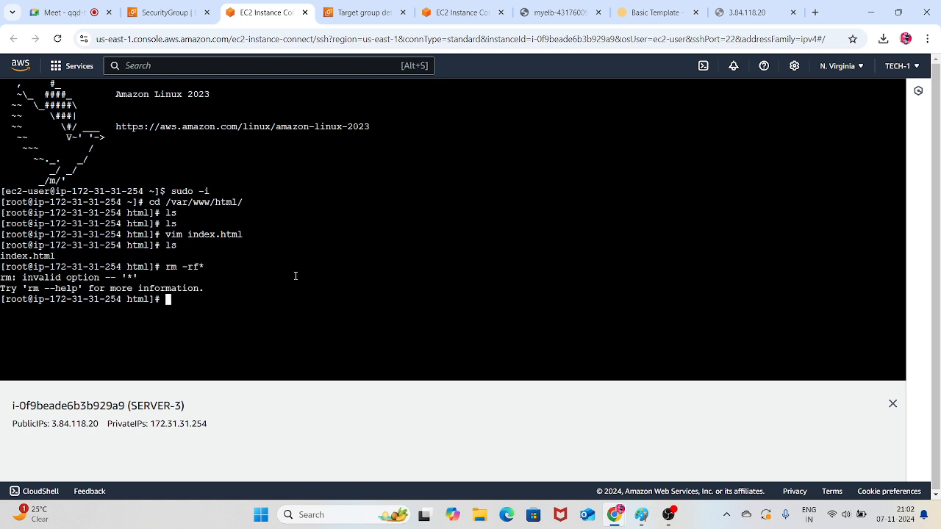
key("Up")
key("Left")
key("Return")
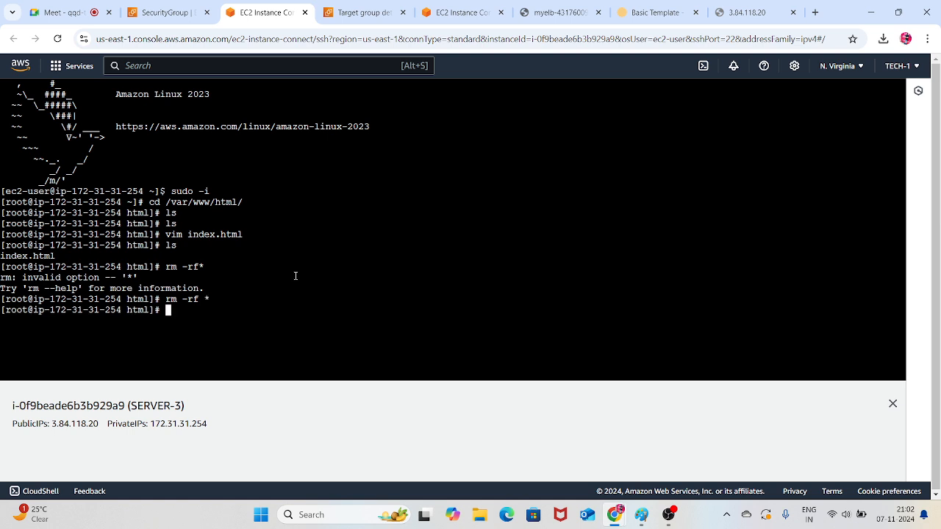
type("ls")
key("Return")
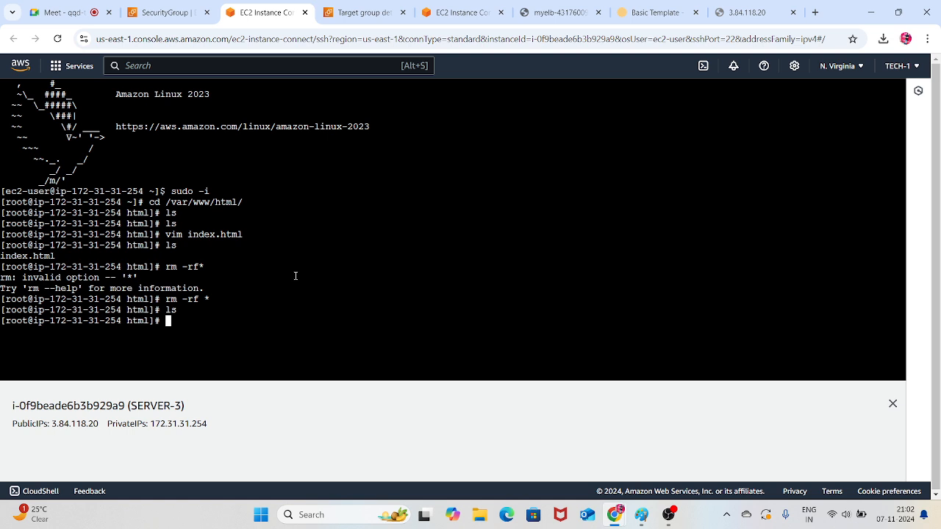
Create index.html in vim with the text "welcome to all aws elb-3", save it with :wq!, and reload the page at 3.84.118.20
type("vim index.html")
key("Return")
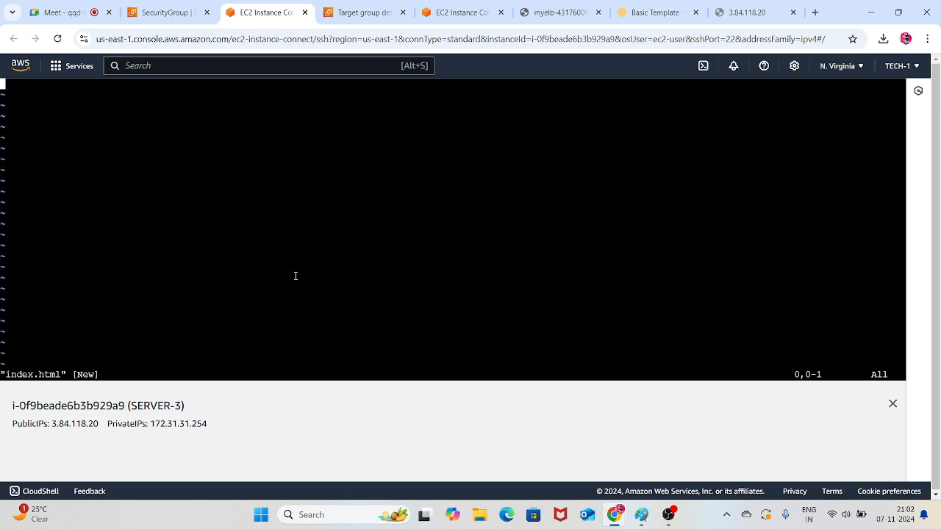
type("i")
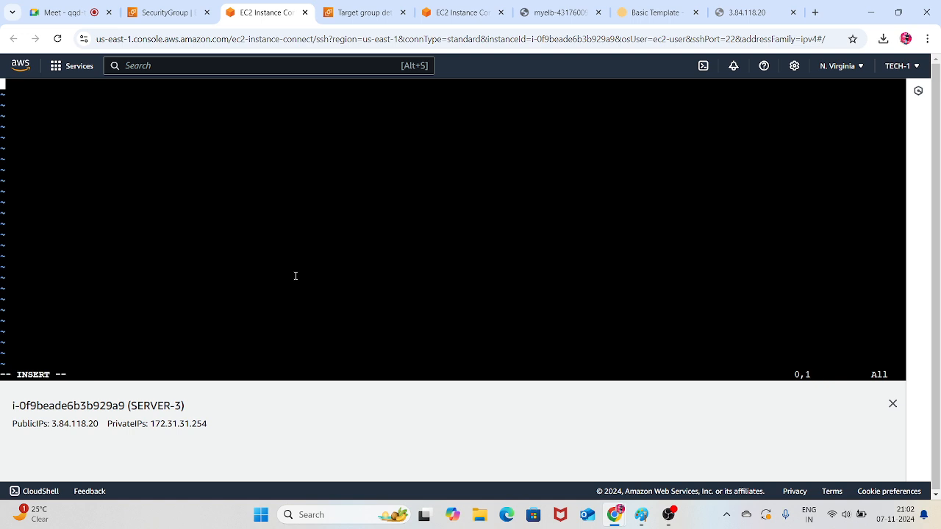
type("welcome to all aws elb")
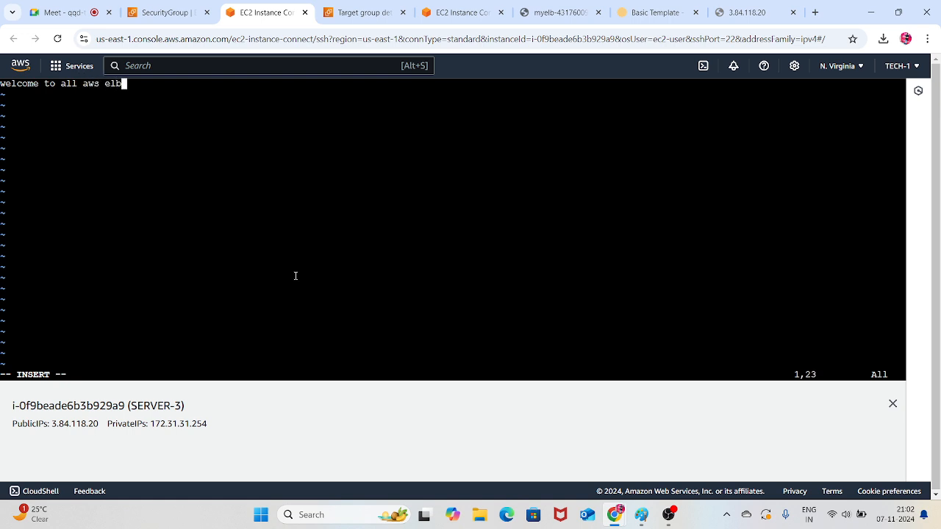
type("-3")
key("Escape")
type(":wq!")
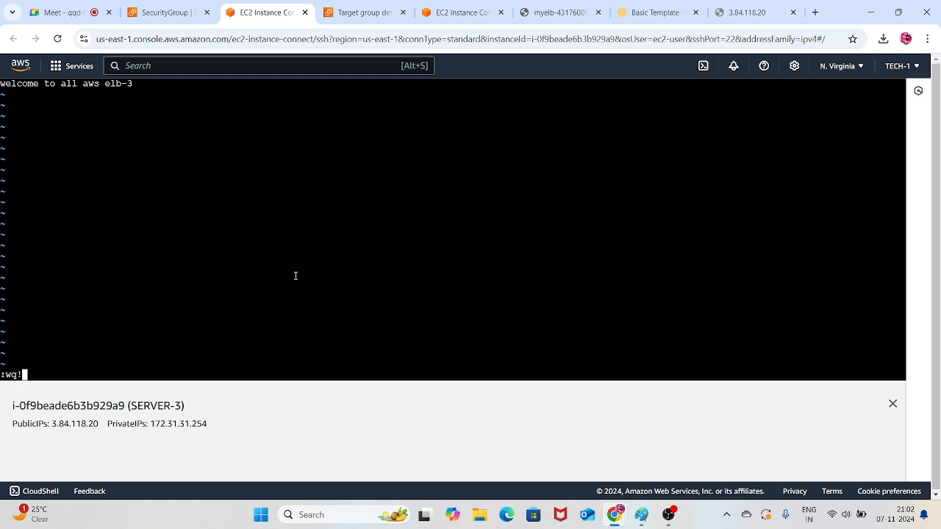
key("Return")
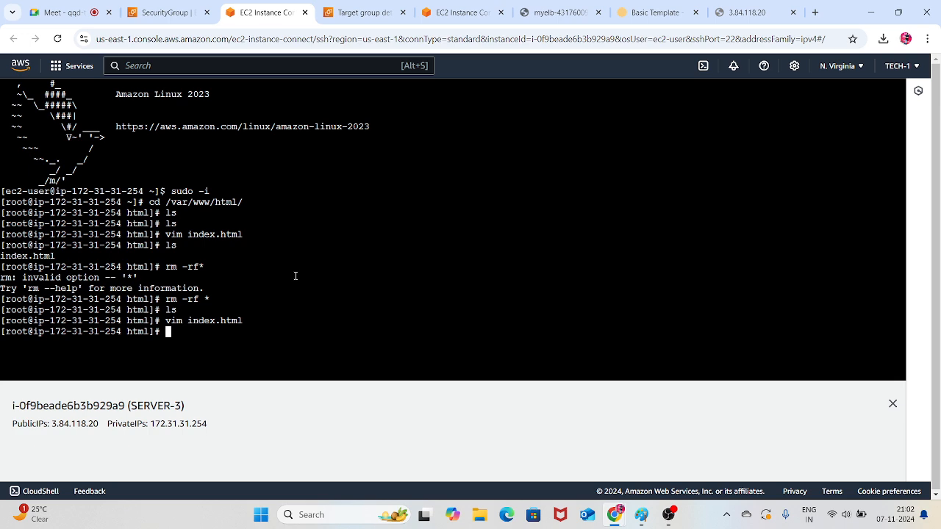
left_click(742, 13)
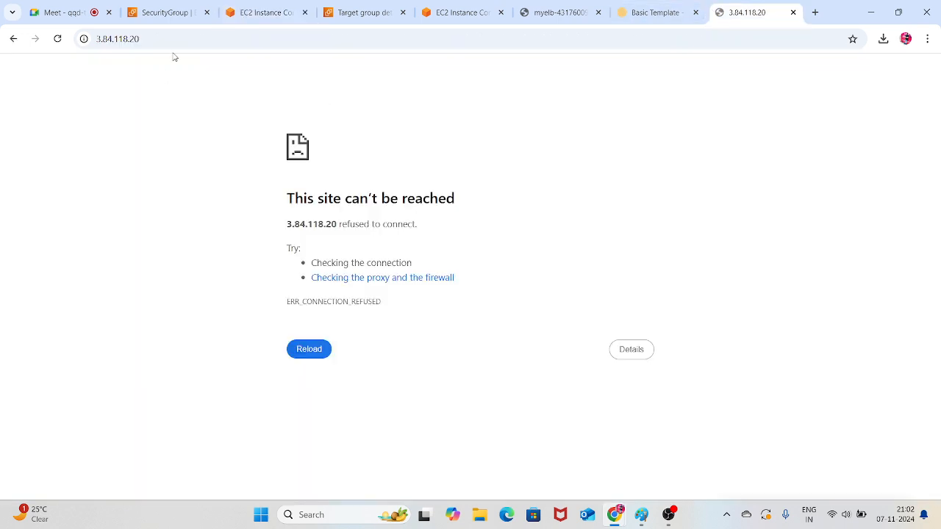
left_click(58, 39)
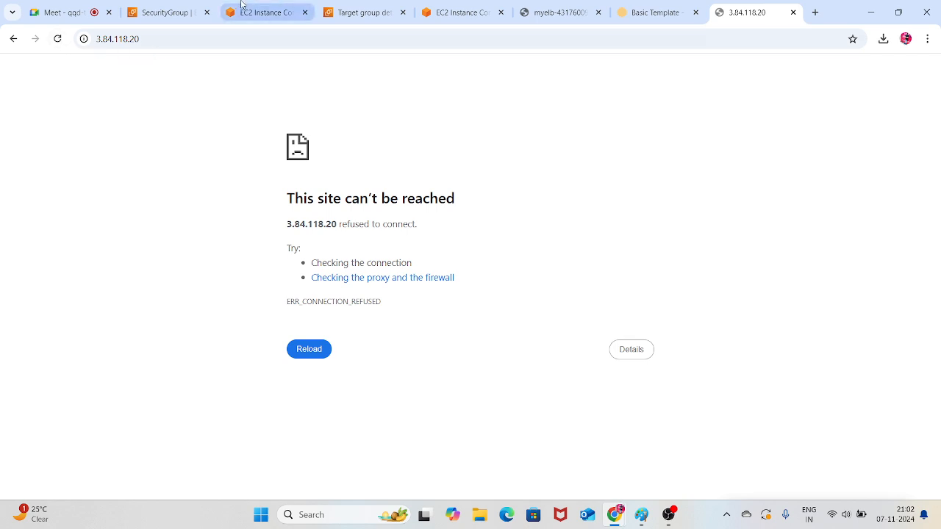
In the SERVER-3 terminal, go to the home directory, clear the screen, and uninstall Apache with yum remove httpd -y
left_click(280, 13)
type("cd")
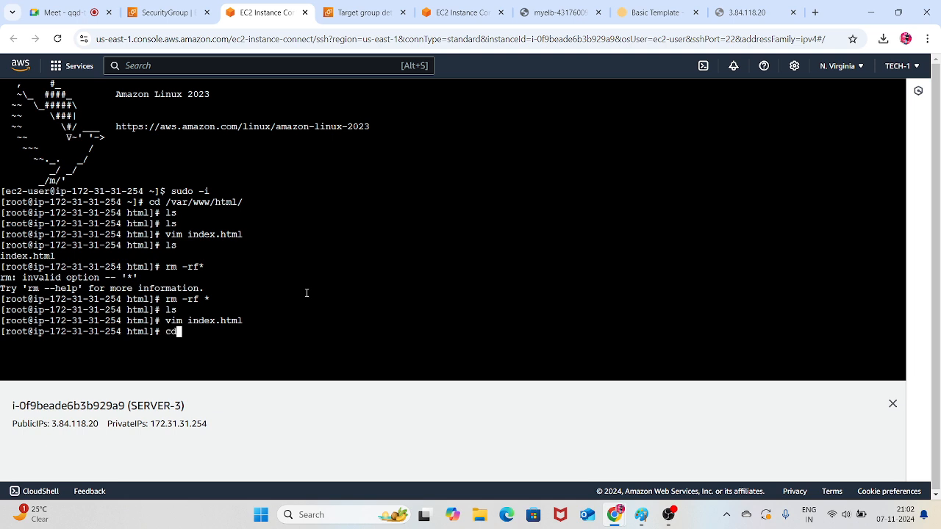
key("Return")
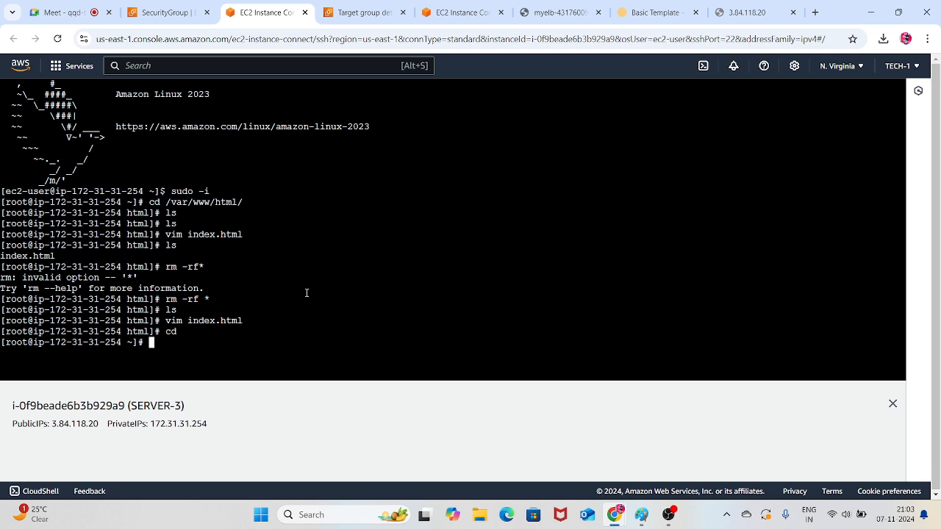
key("ctrl+l")
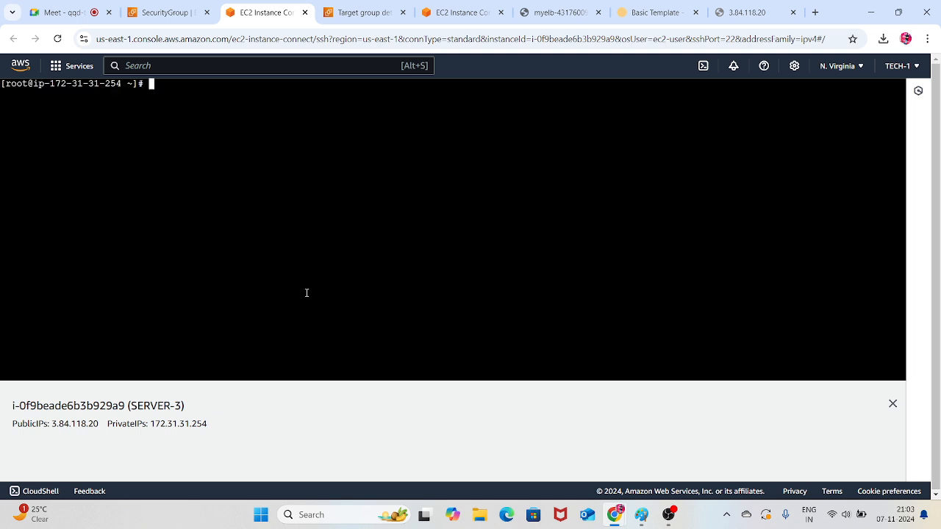
key("Return")
key("Return")
type("yum ")
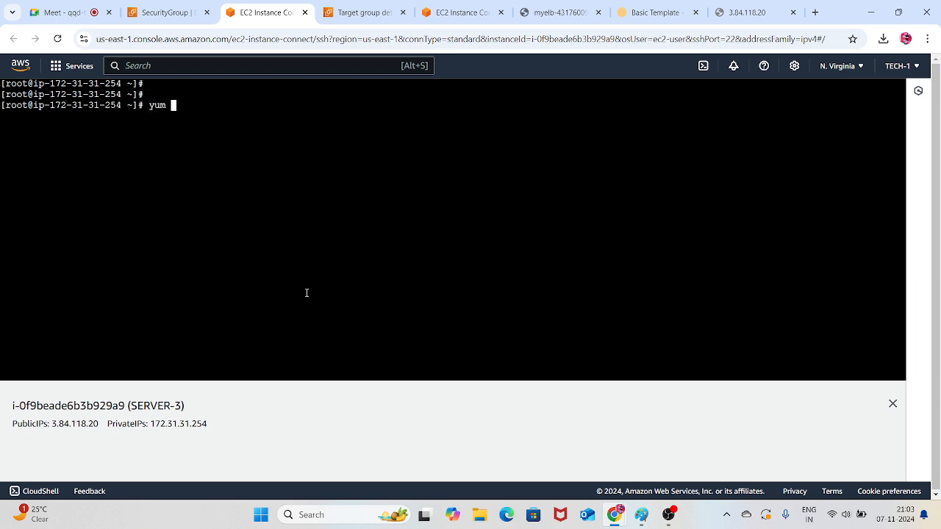
type("remove httpd -y")
key("Return")
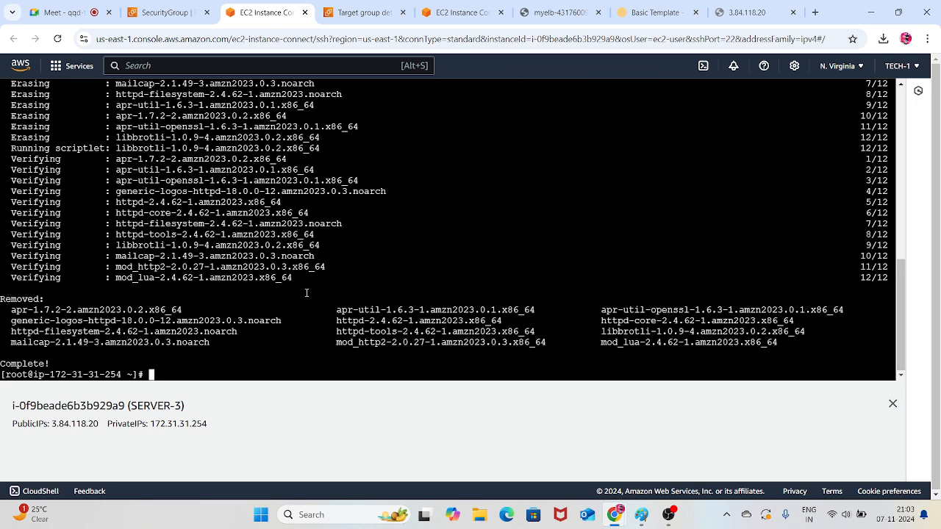
Reinstall Apache with yum install httpd, answering y to the confirmation
type("yum install httpd")
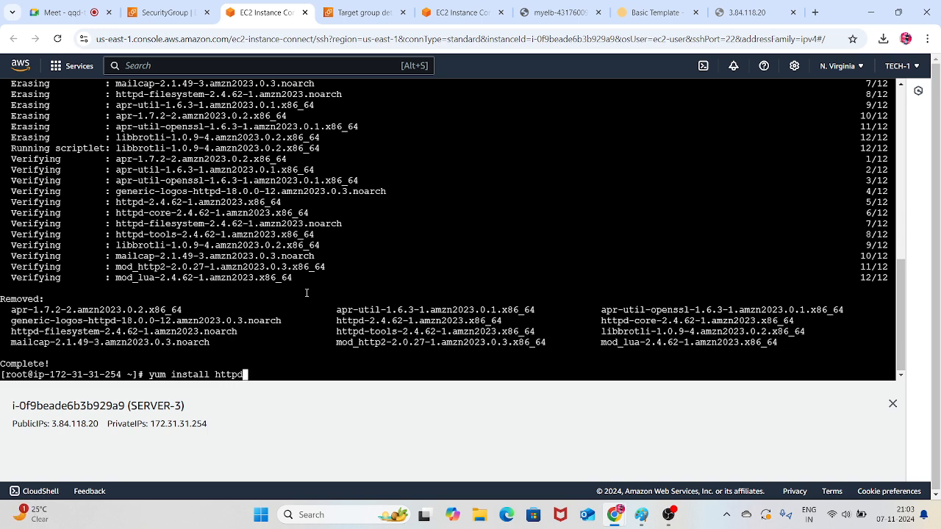
key("Return")
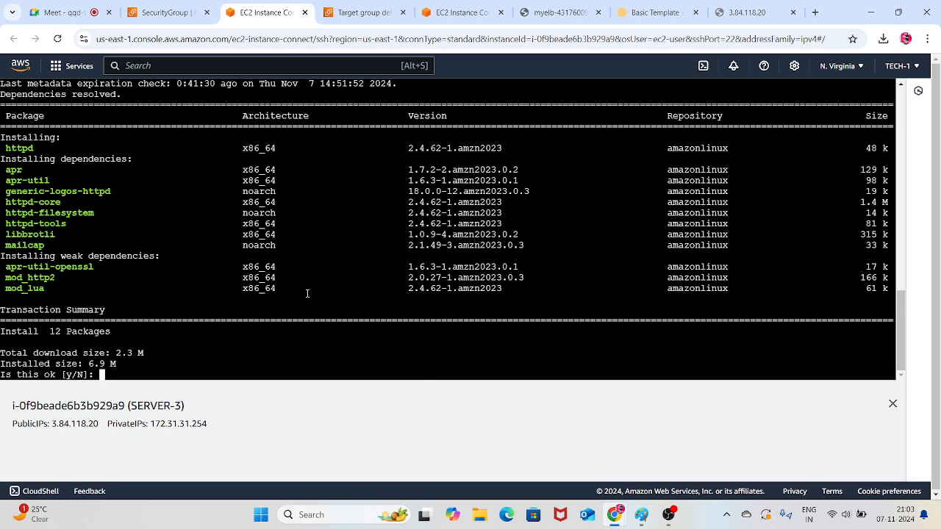
type("y")
key("Return")
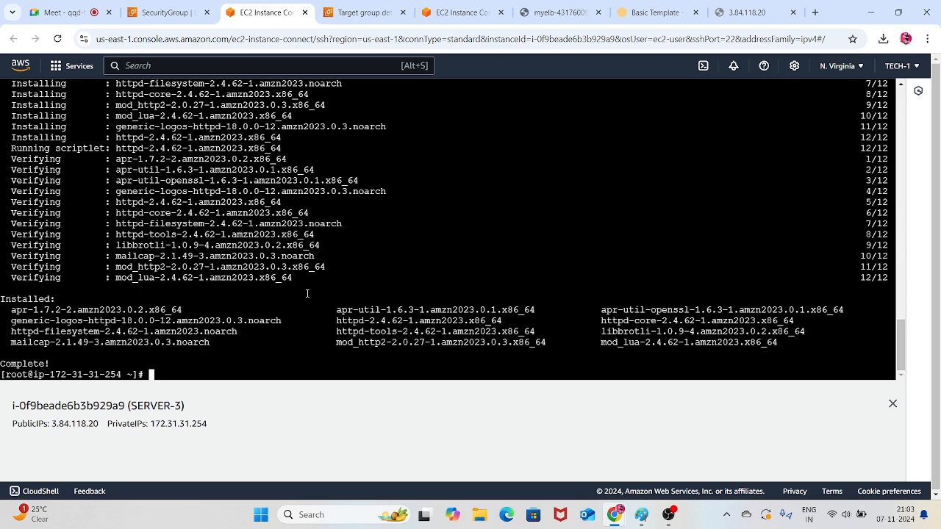
Enable the httpd service with systemctl enable httpd and start it with systemctl start httpd
type("systemctl enable ht")
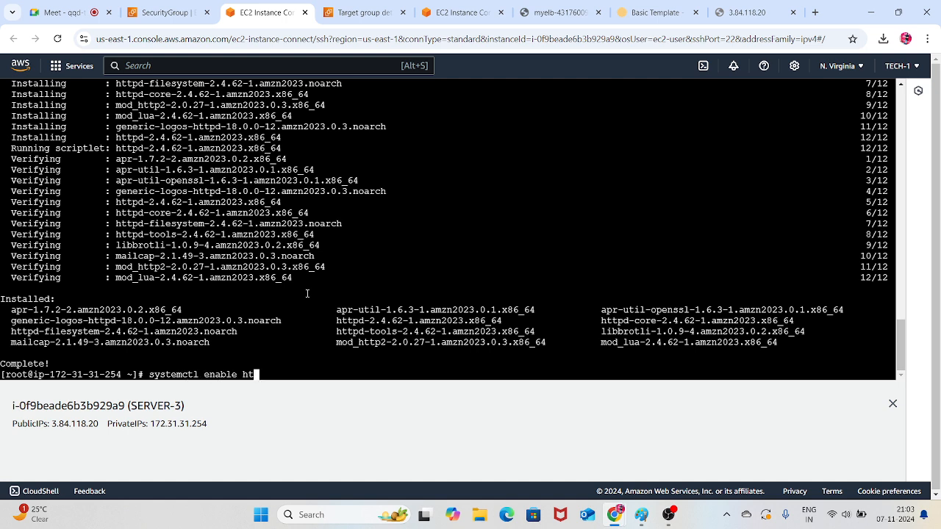
type("tpd")
key("Return")
key("Up")
key("Left")
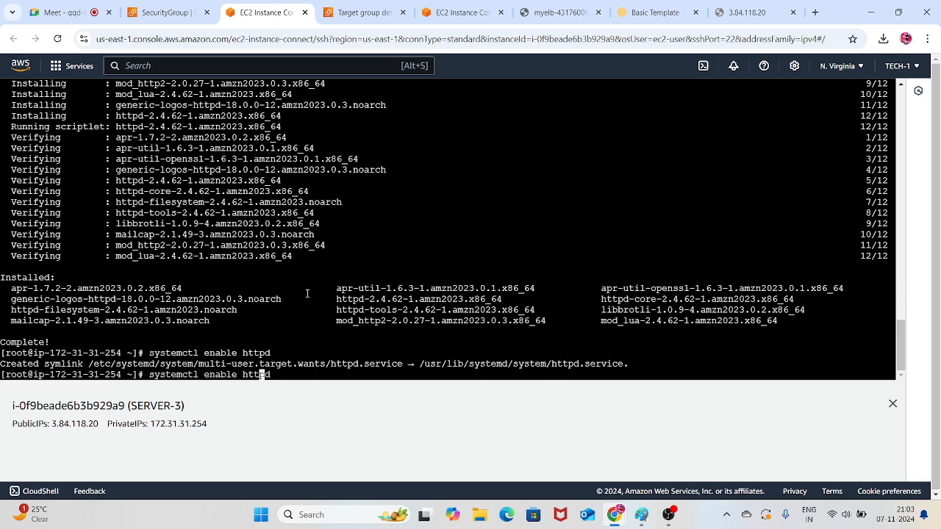
key("Left")
key("Left")
key("Left")
key("Left")
key("BackSpace")
key("BackSpace")
key("BackSpace")
key("BackSpace")
key("BackSpace")
key("BackSpace")
type("start")
key("Return")
Change to the /var/www/html/ directory and list its contents to check for index.html
type("cd /")
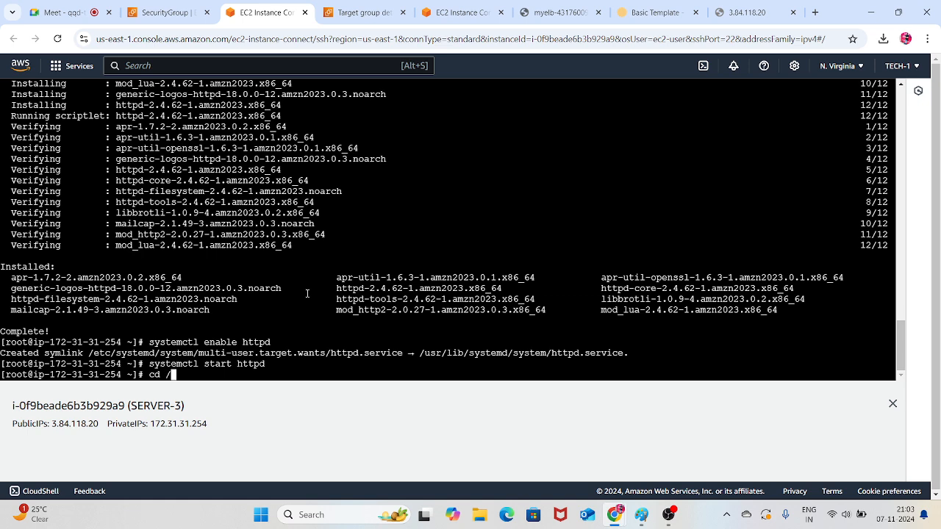
type("var/www/html/")
key("Return")
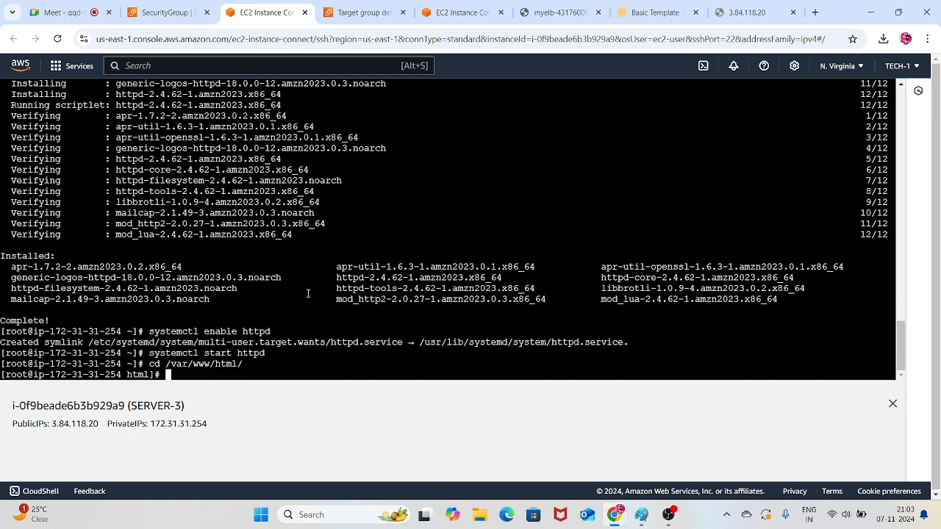
type("ls")
key("Return")
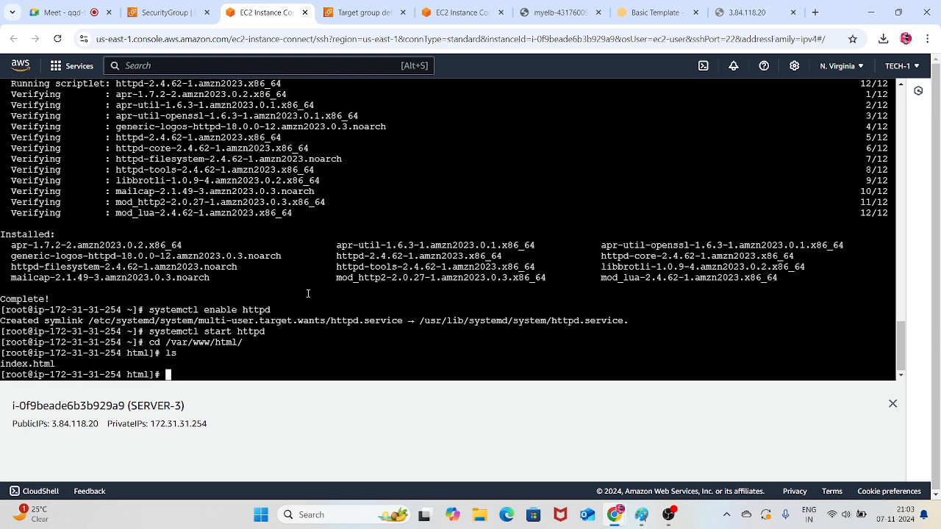
Display the contents of index.html on SERVER-3 with cat and reload the 3.84.118.20 web page
type("cat i")
key("Tab")
key("Return")
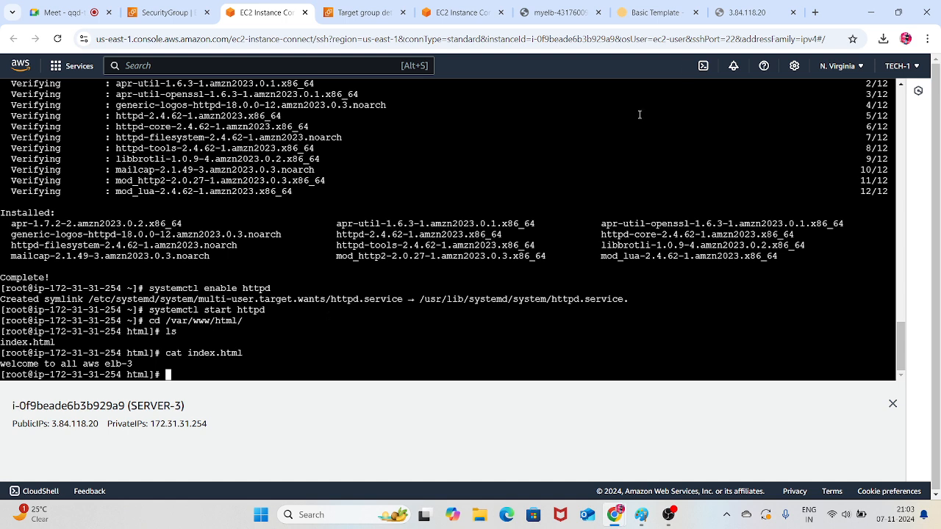
left_click(747, 12)
left_click(58, 39)
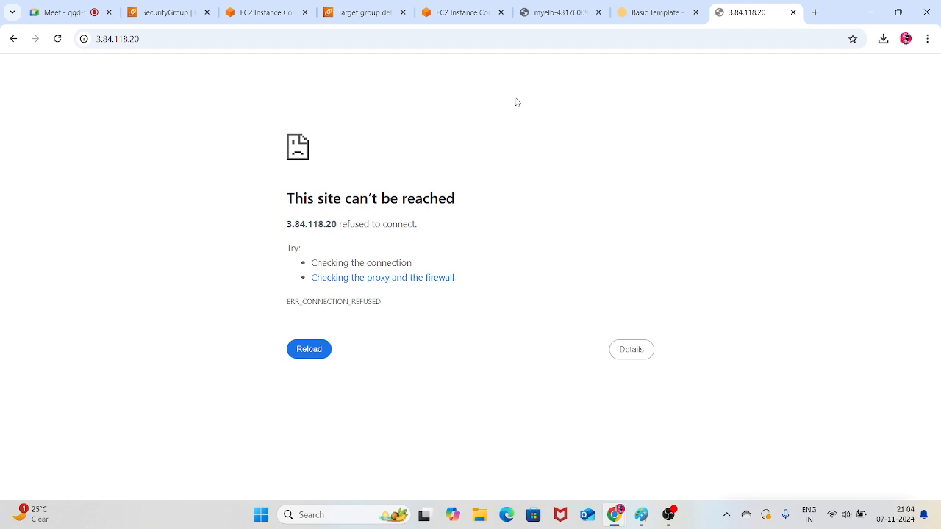
In the SERVER-3 terminal, delete everything in the html directory with rm -rf *
left_click(264, 13)
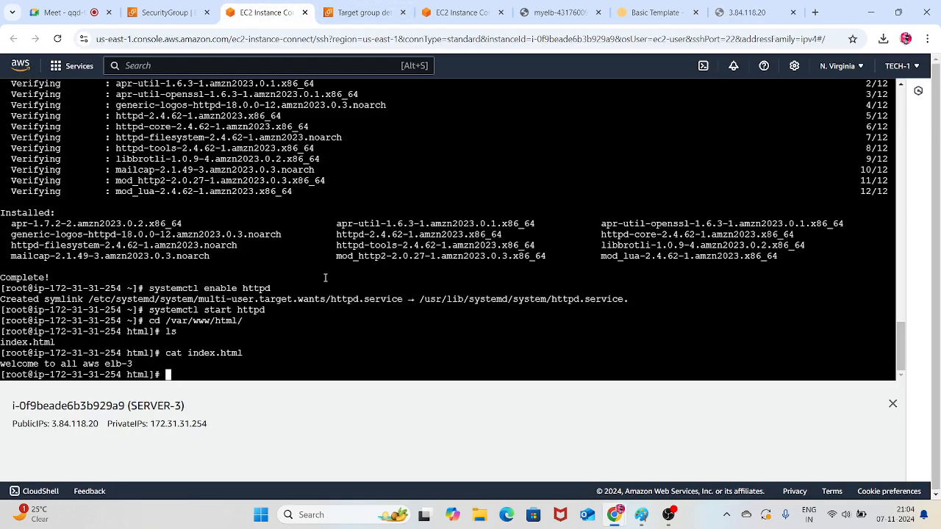
type("rm -rf *")
key("Return")
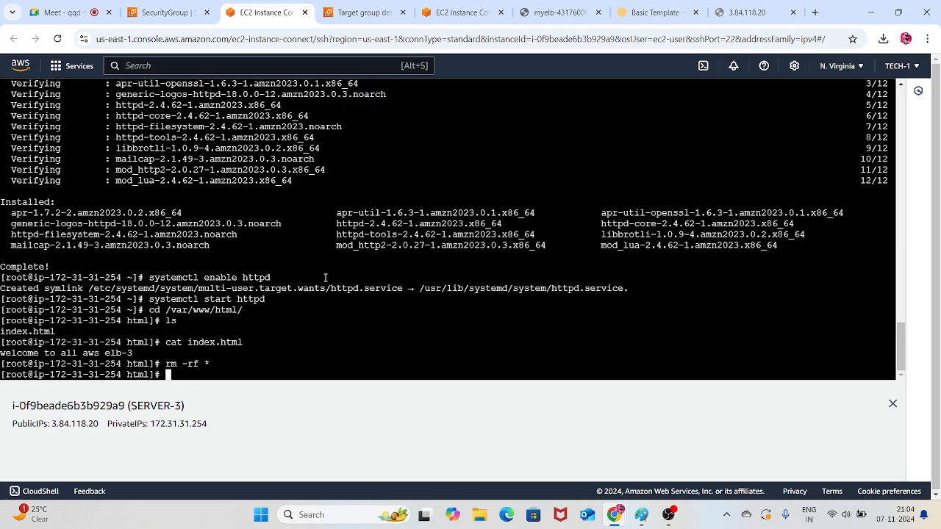
Recreate index.html in vim with the text "welcome", save it, and reload the 3.84.118.20 page
type("vim index.html")
key("Return")
type("i")
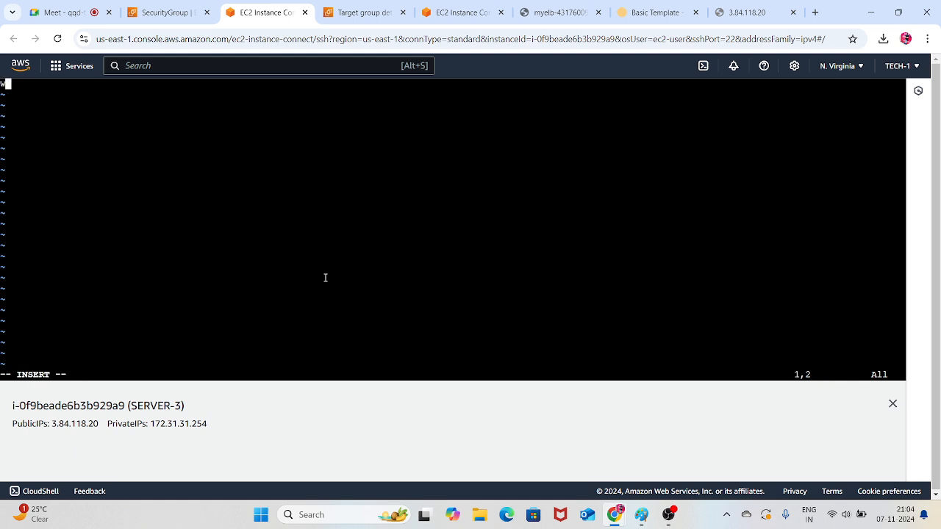
type("welcome")
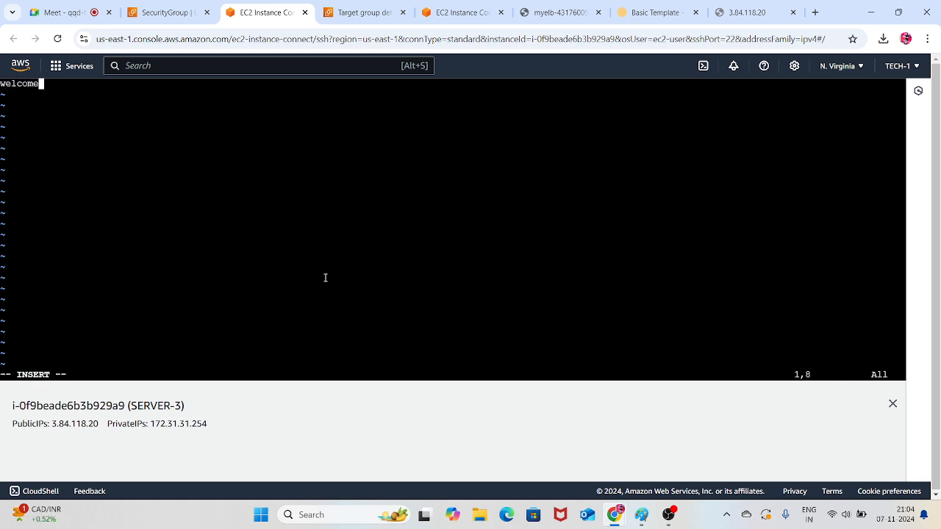
key("Escape")
key("shift+z")
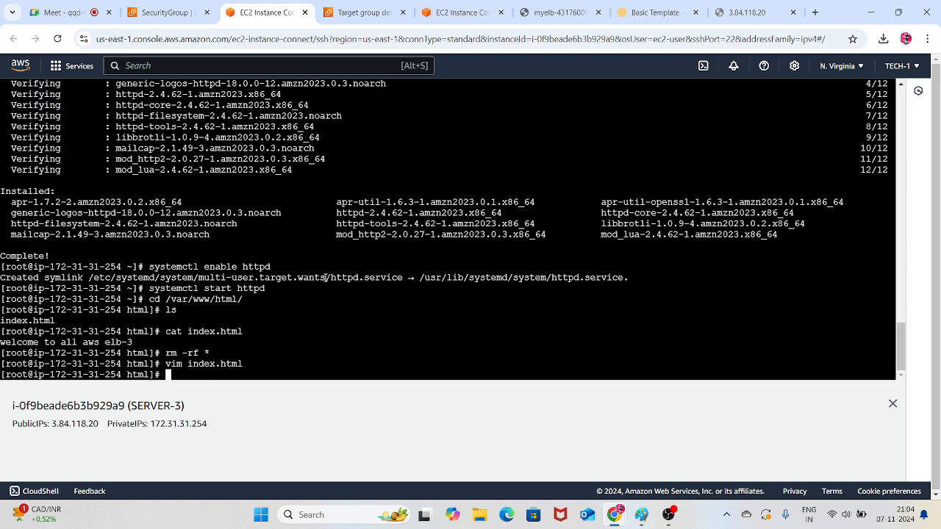
left_click(748, 10)
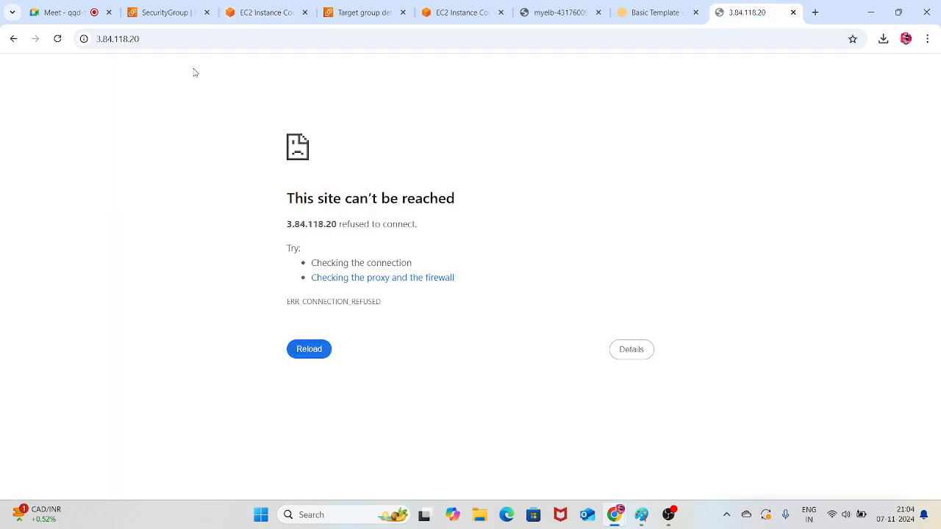
left_click(58, 38)
Register SERVER-3 on port 80 as a target in the mytarget target group
left_click(330, 12)
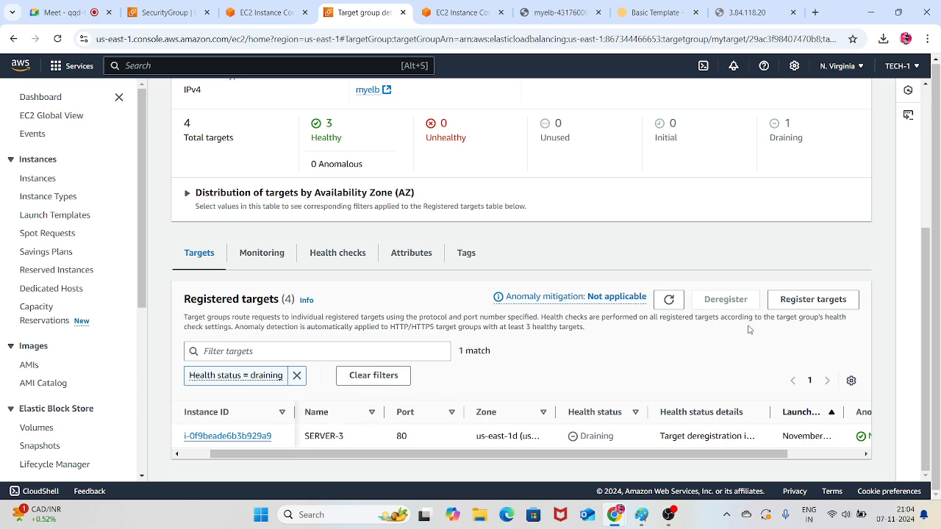
left_click(786, 301)
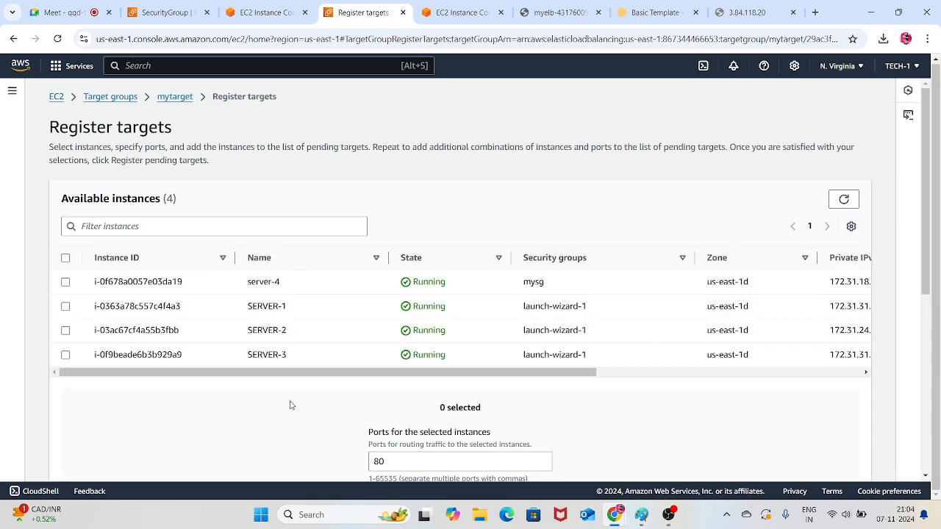
left_click(65, 356)
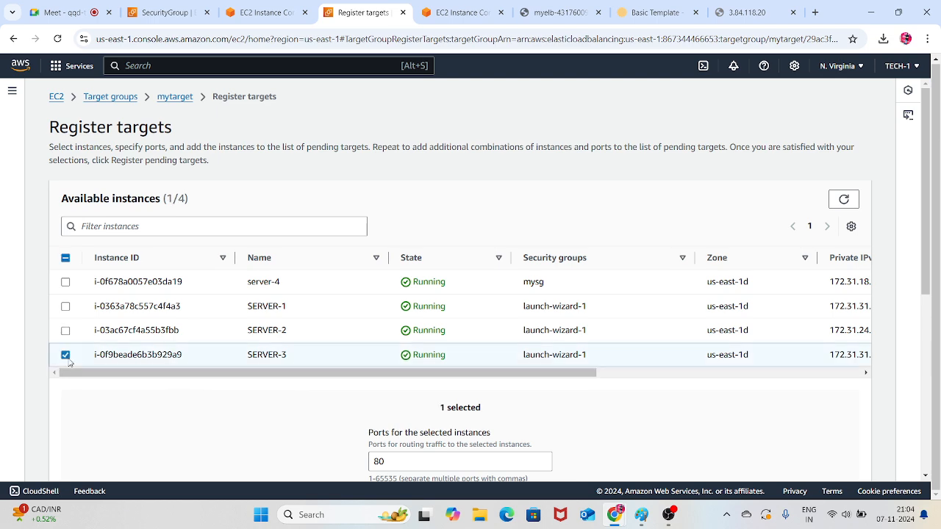
scroll(566, 403, "down", 4)
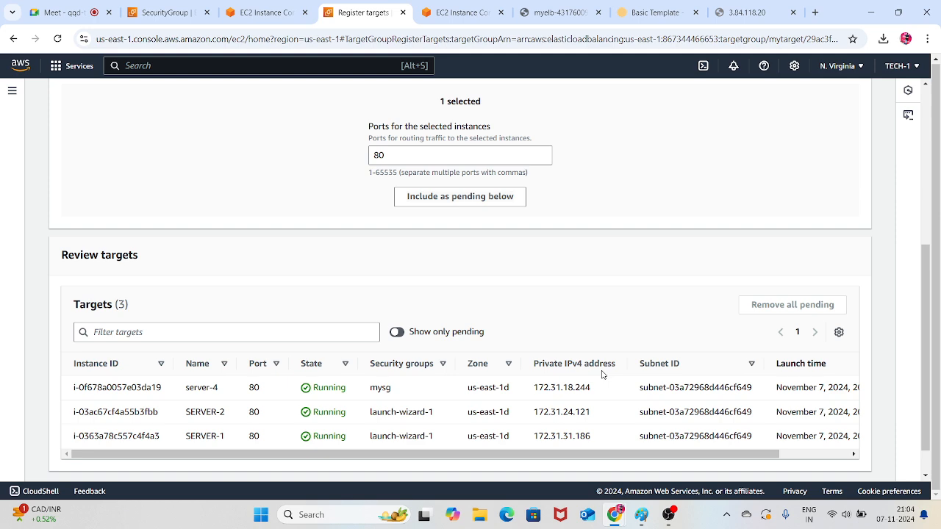
left_click(466, 202)
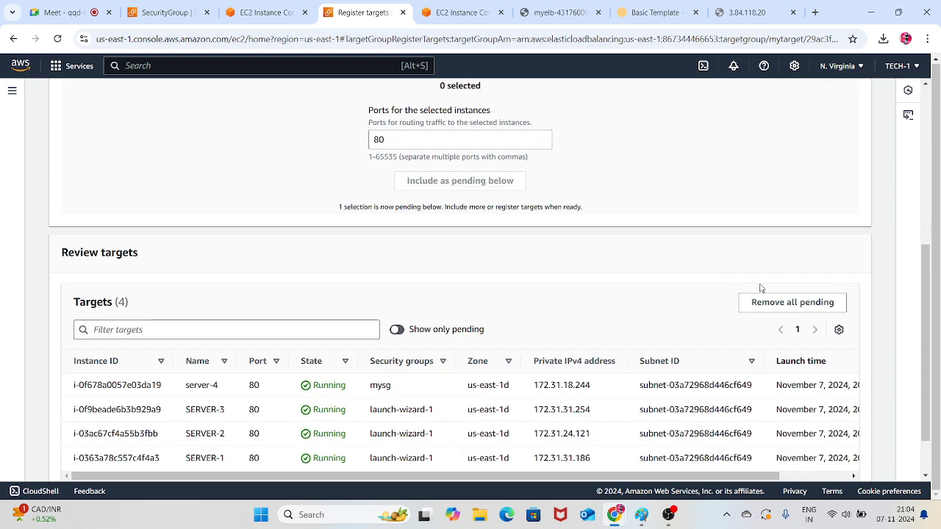
scroll(750, 290, "down", 1)
left_click(806, 458)
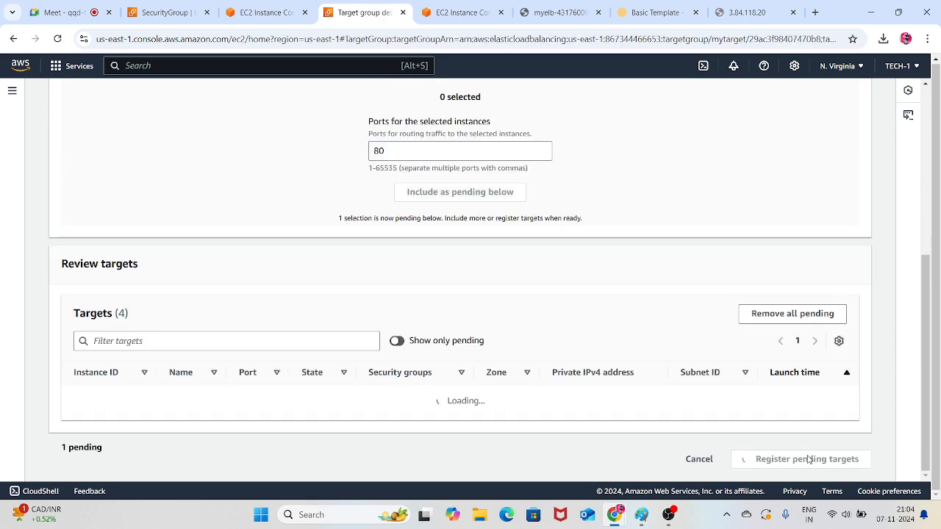
Refresh mytarget's registered targets and remove the "Health status = draining" filter to list all instances
scroll(624, 345, "down", 4)
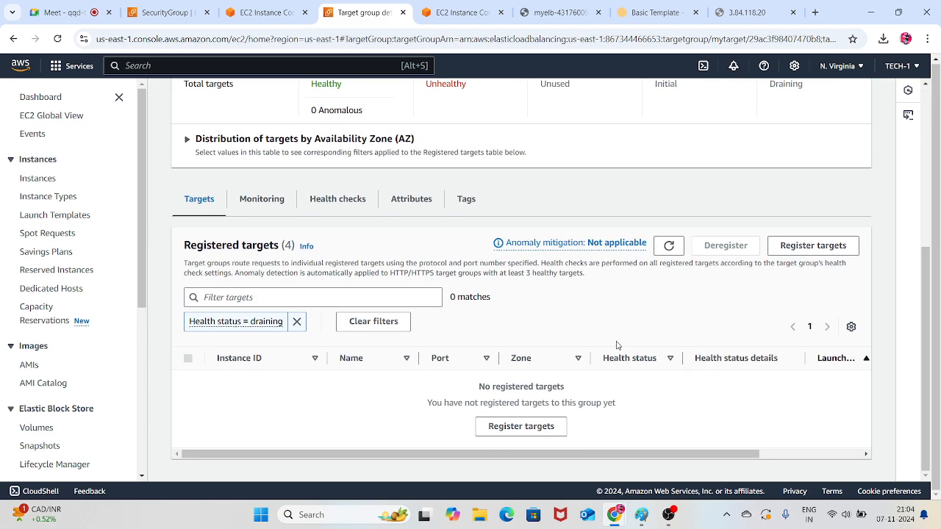
scroll(594, 341, "up", 3)
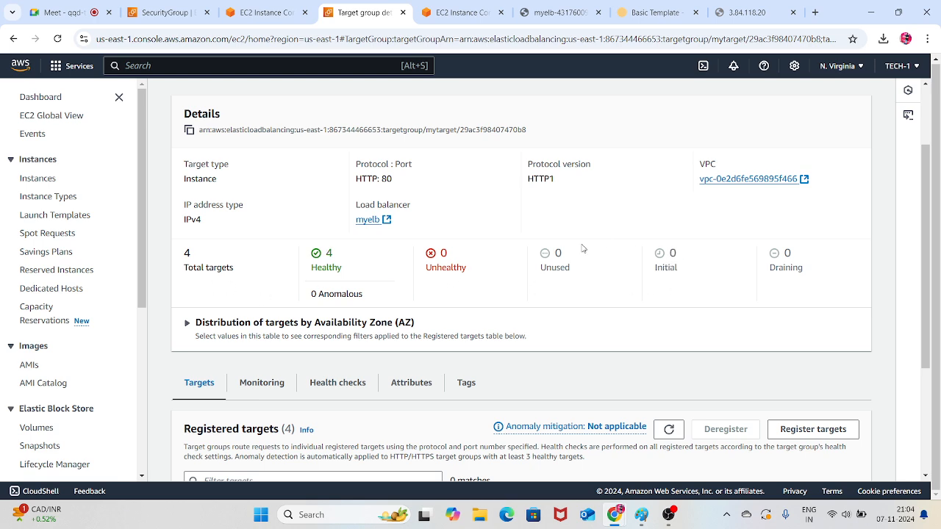
scroll(514, 225, "down", 3)
scroll(515, 225, "down", 1)
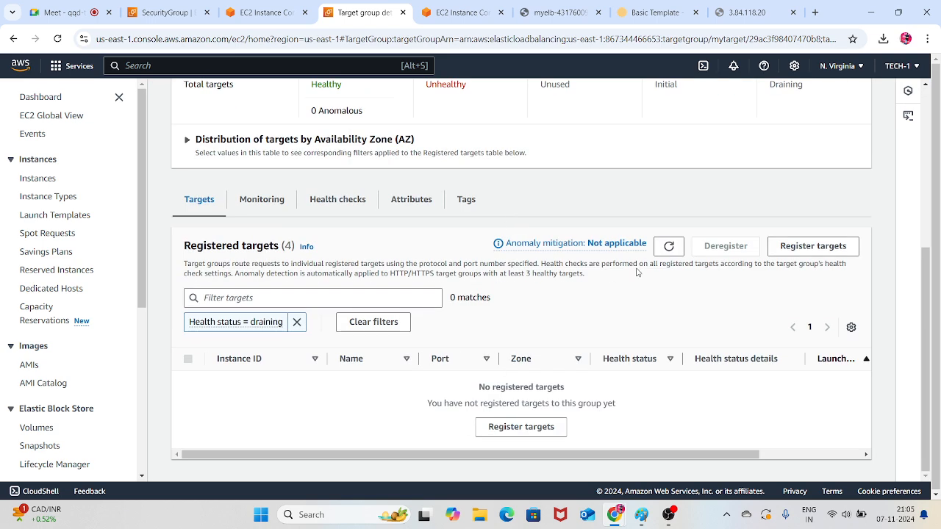
left_click(665, 246)
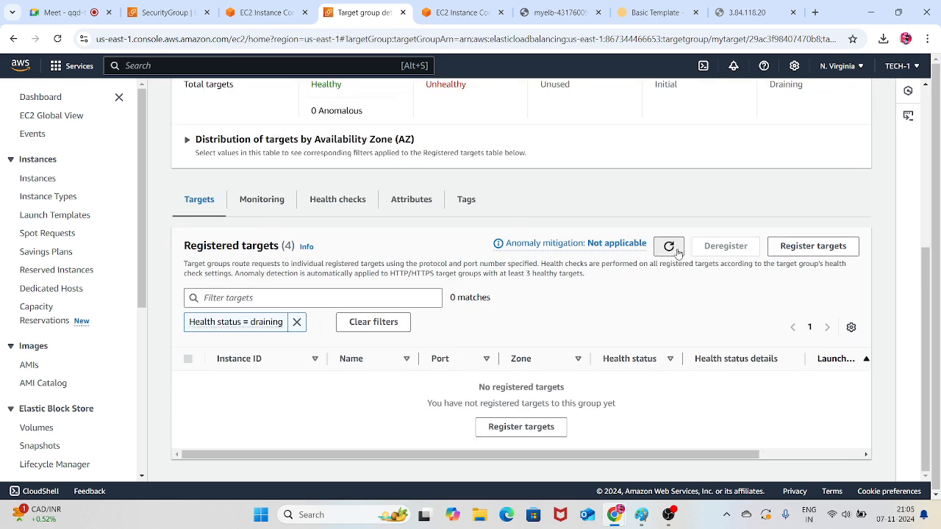
left_click(677, 252)
left_click(677, 252)
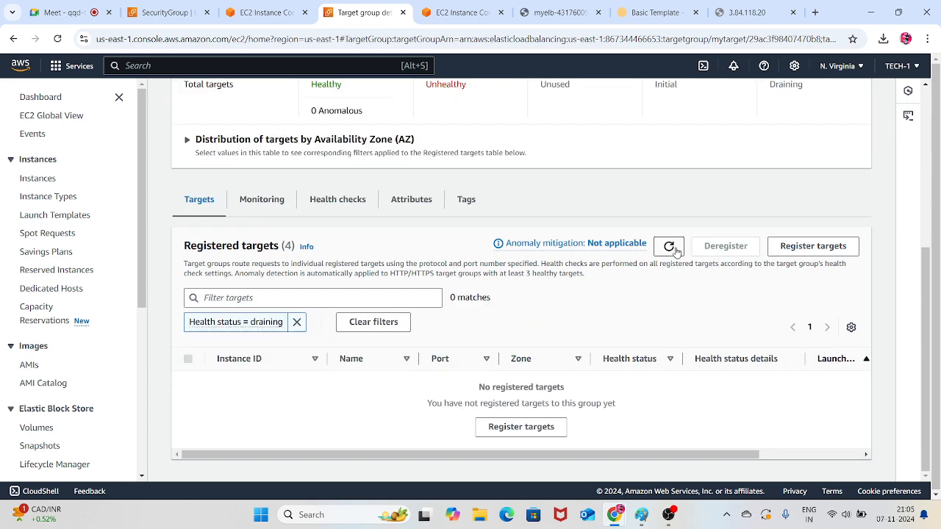
left_click(298, 324)
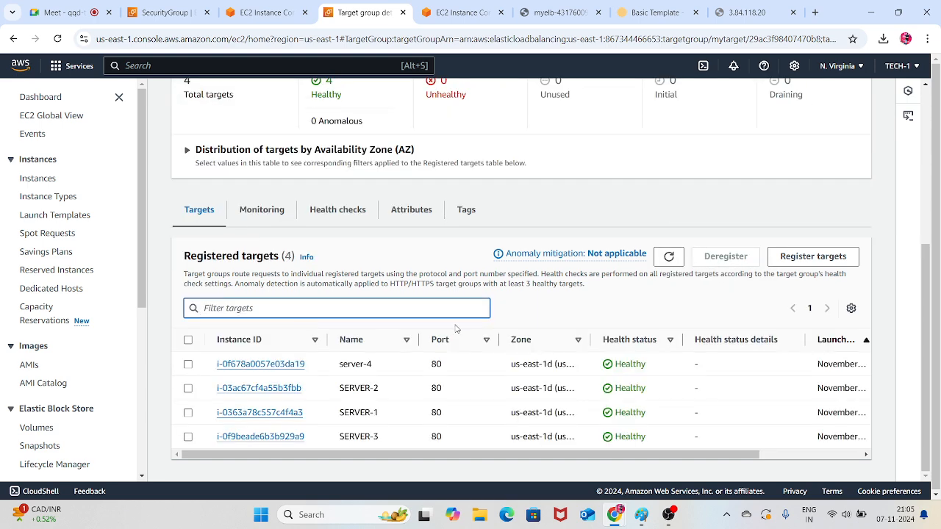
Refresh the unfiltered list of registered targets repeatedly and check each server's health status
left_click(673, 256)
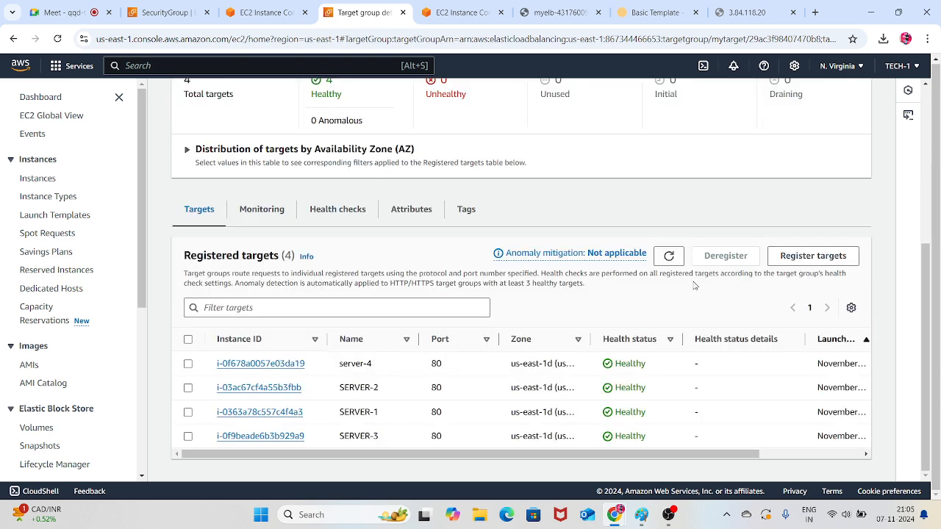
left_click(670, 256)
scroll(627, 273, "up", 2)
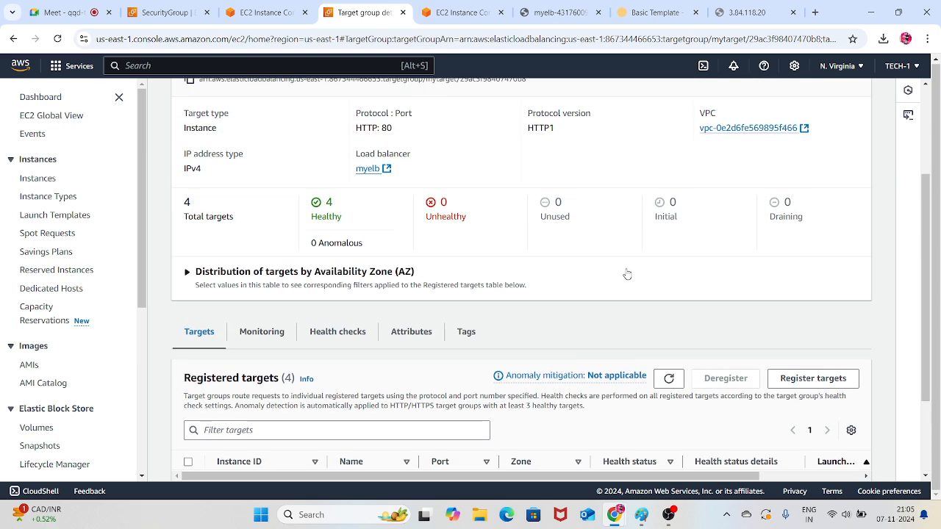
scroll(628, 275, "down", 2)
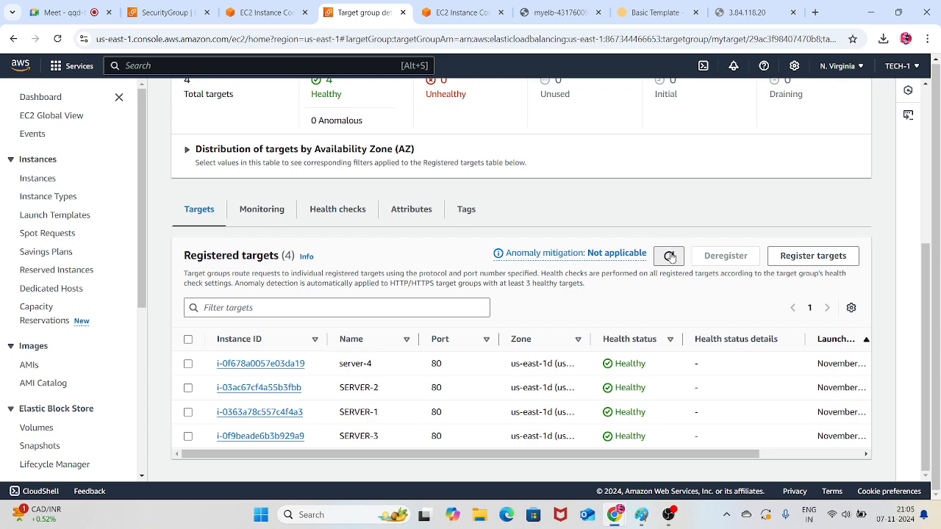
left_click(670, 256)
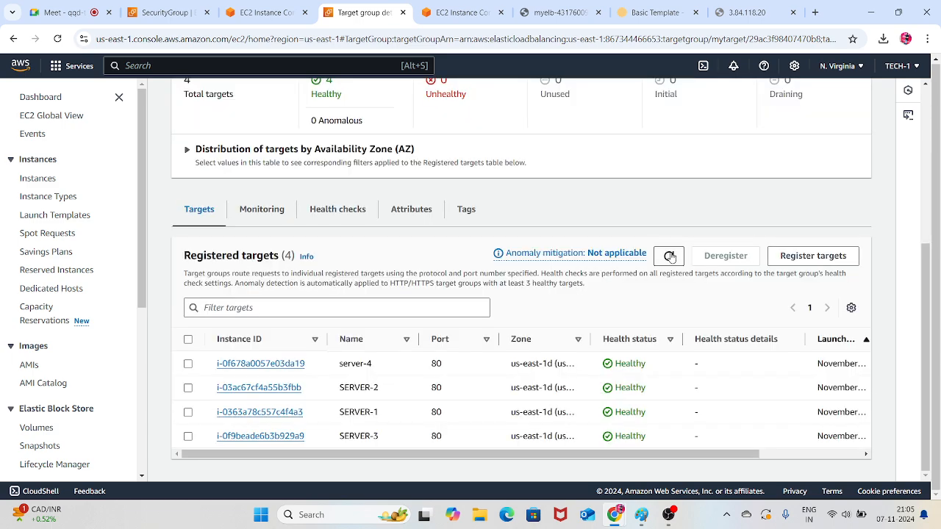
left_click(669, 256)
left_click(670, 256)
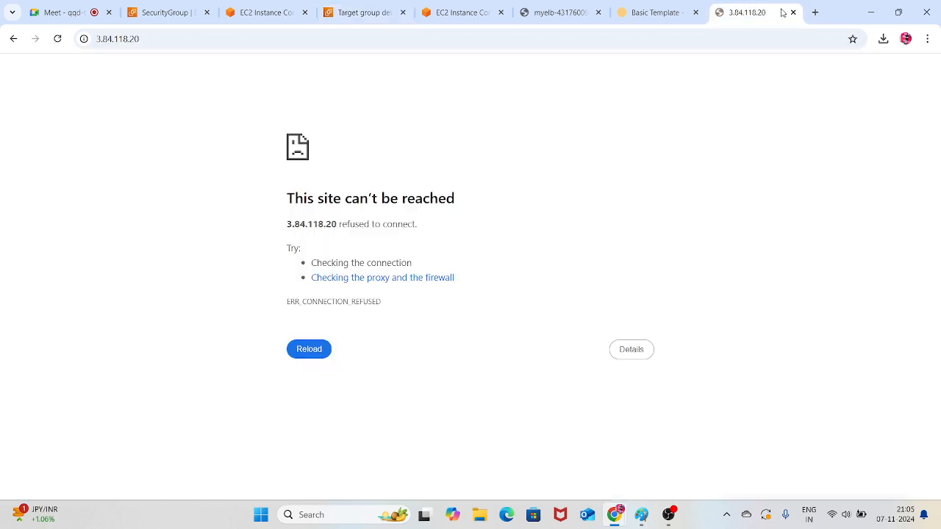
Reload the 3.84.118.20 page again, check the SERVER-3 terminal, and refresh mytarget's registered targets
left_click(764, 13)
left_click(57, 39)
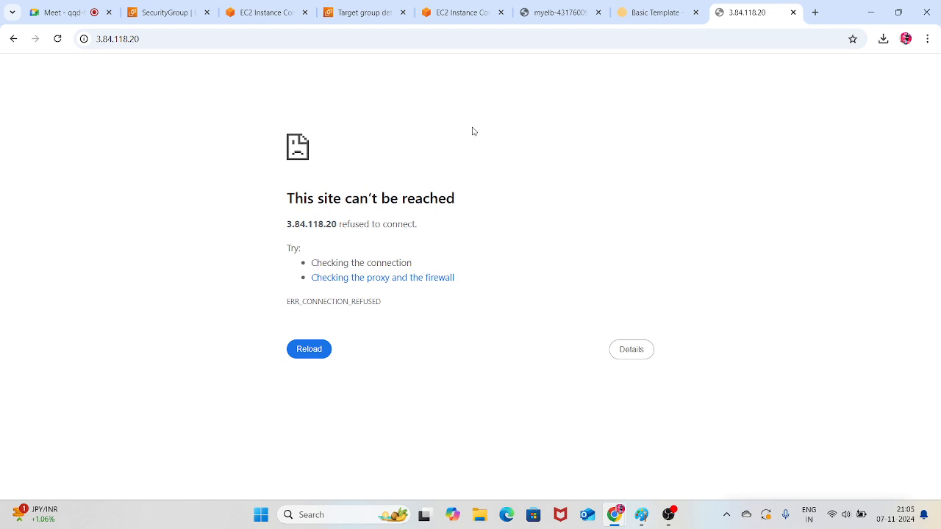
left_click(293, 9)
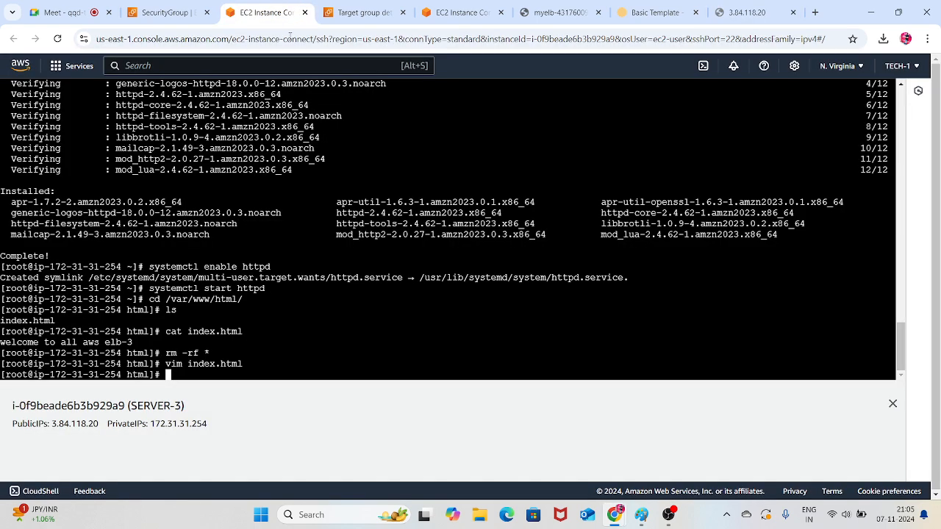
left_click(360, 12)
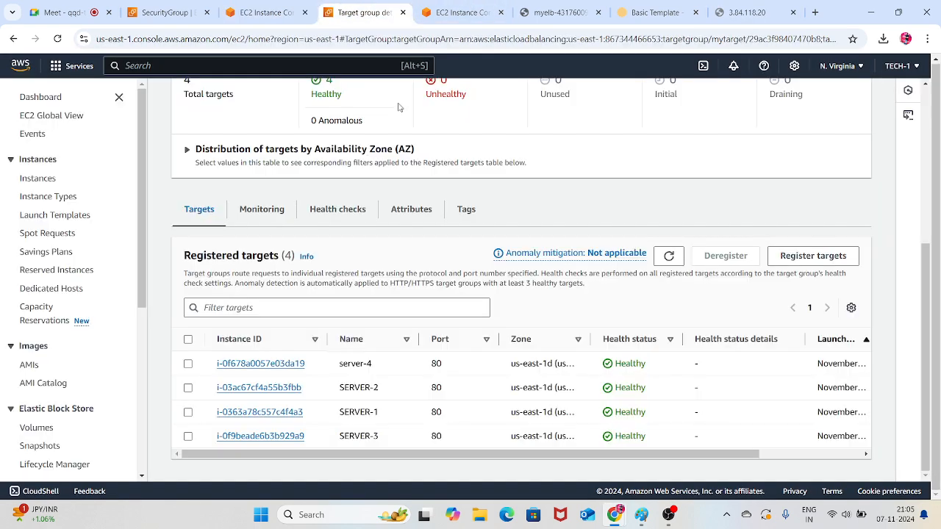
left_click(670, 255)
In the SERVER-1 terminal, list the html directory's files and go to the home directory
left_click(446, 6)
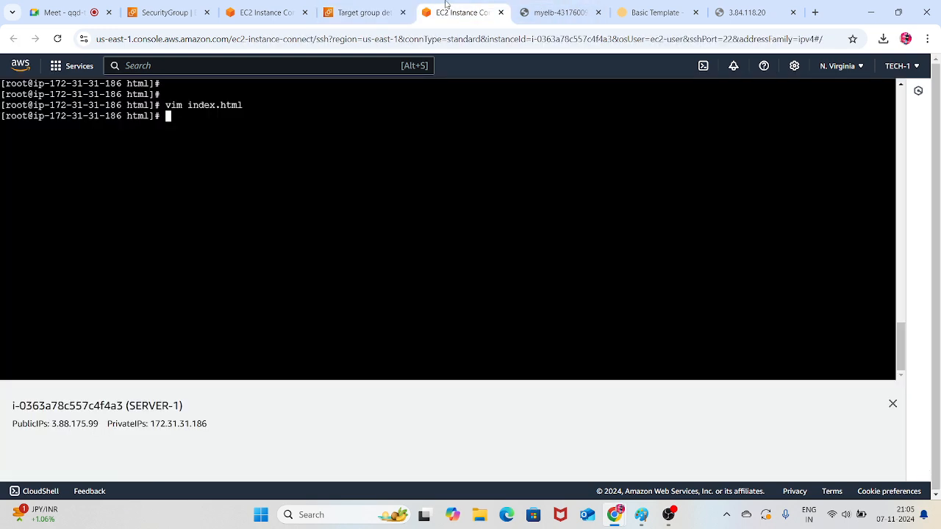
key("Return")
key("Return")
key("Return")
key("Return")
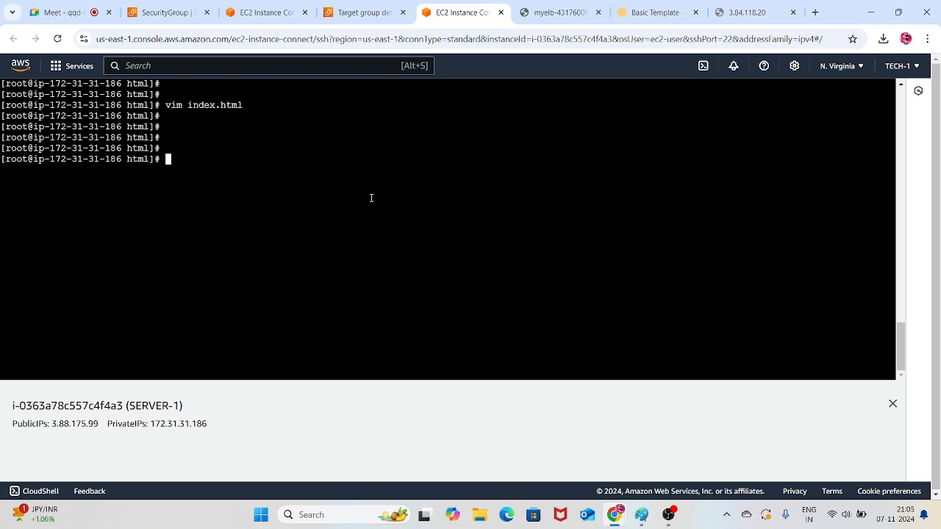
type("ls")
key("Return")
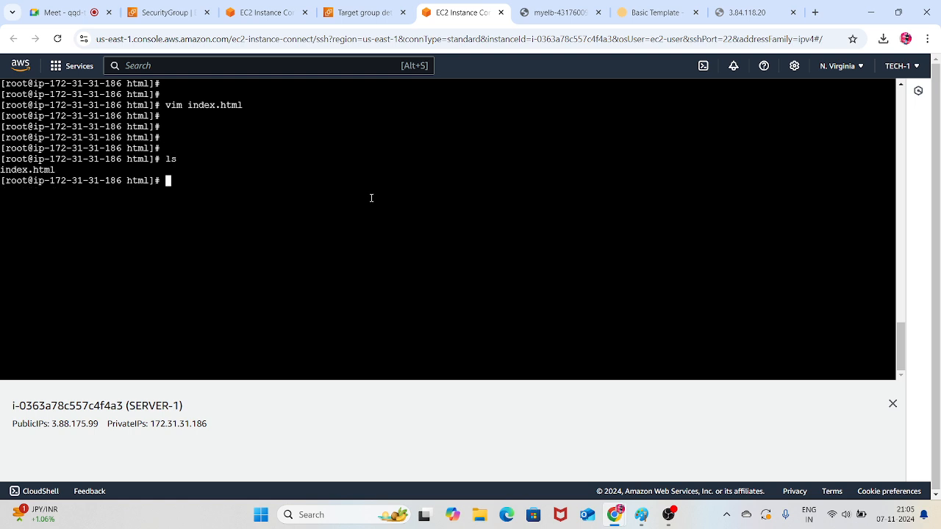
type("cd")
key("Return")
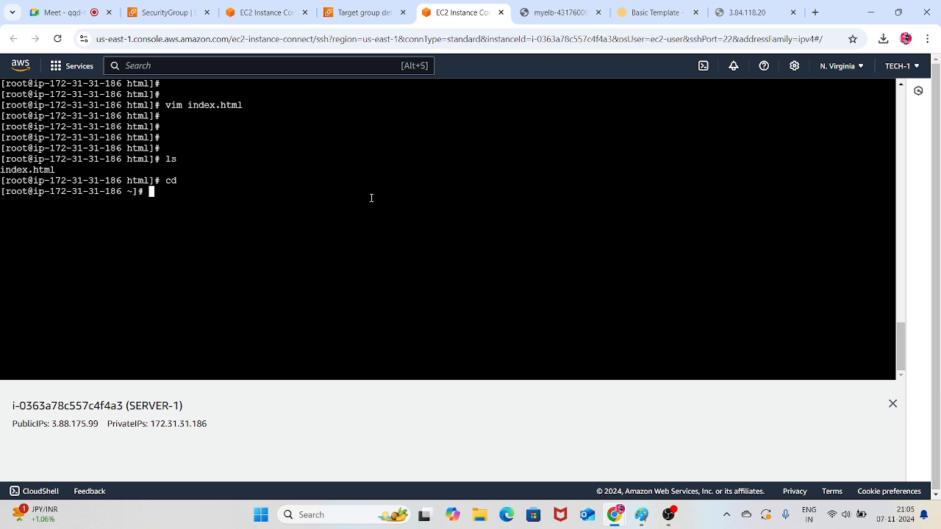
Stop the Apache service on SERVER-1 with systemctl stop httpd
type("system")
key("BackSpace")
type("mctl stop httpd")
key("Return")
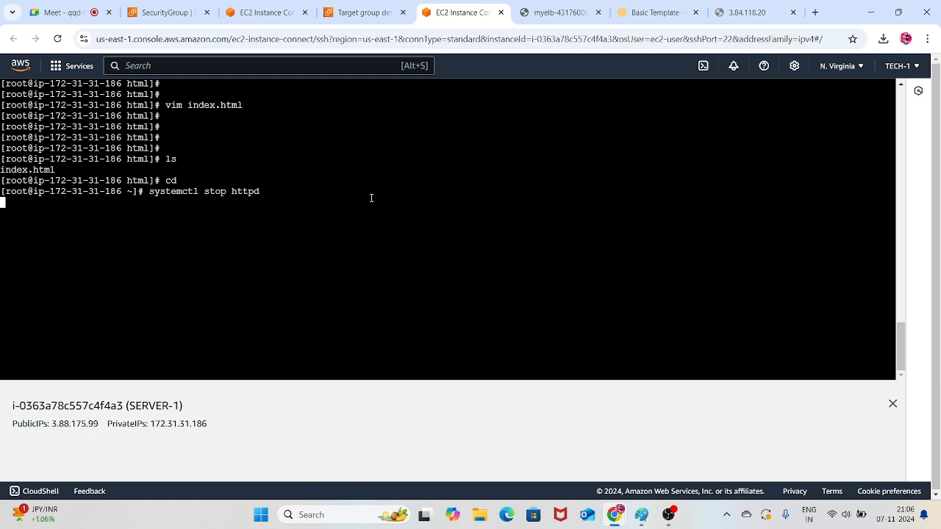
Check the Apache service on SERVER-1 with systemctl status httpd
key("Up")
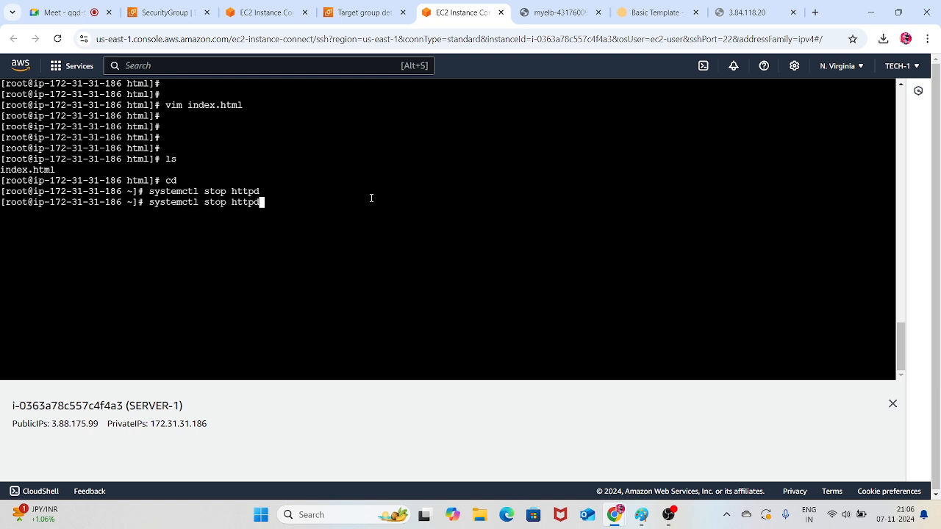
key("Left")
key("Left")
key("Left")
key("Left")
key("BackSpace")
key("BackSpace")
key("BackSpace")
key("BackSpace")
type("tatus")
key("Return")
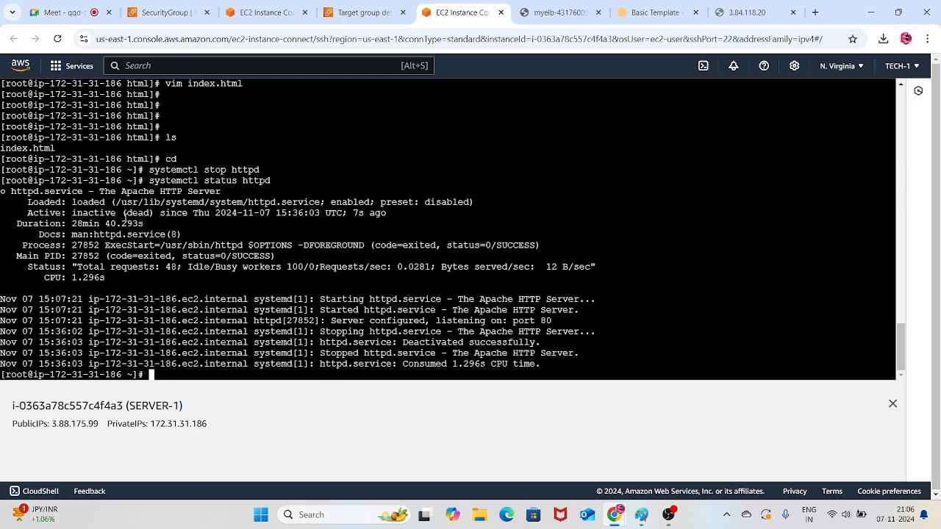
Examine the httpd active state in the SERVER-1 terminal, and refresh mytarget's registered targets to check their health
left_click_drag(72, 214, 226, 191)
left_click(360, 181)
left_click(359, 13)
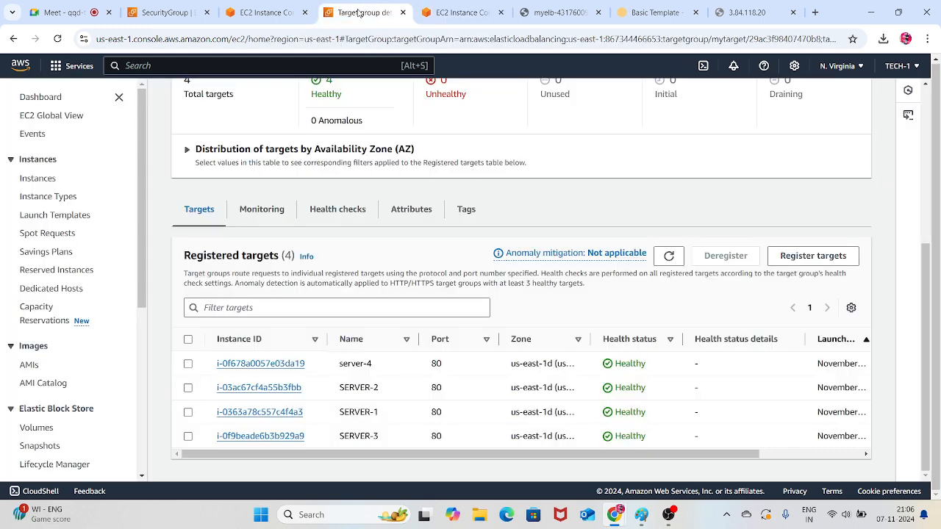
scroll(541, 288, "up", 2)
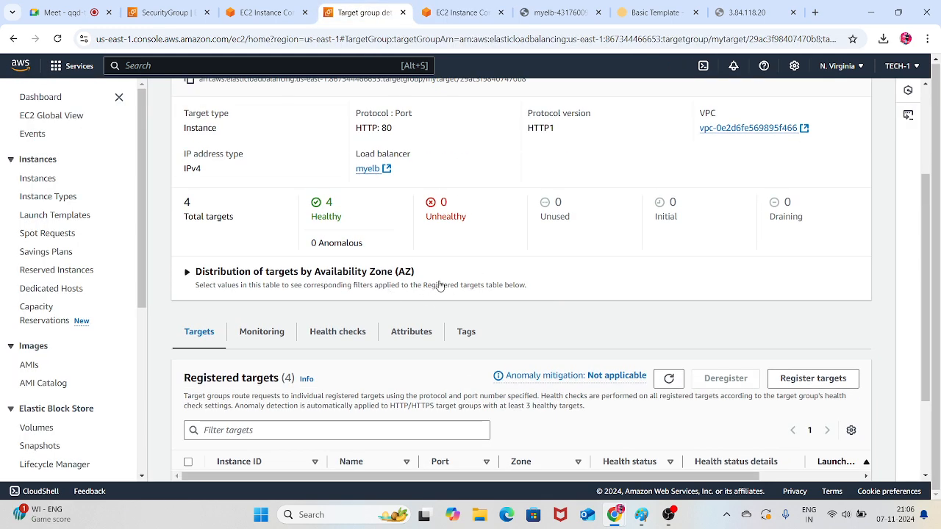
scroll(475, 288, "up", 2)
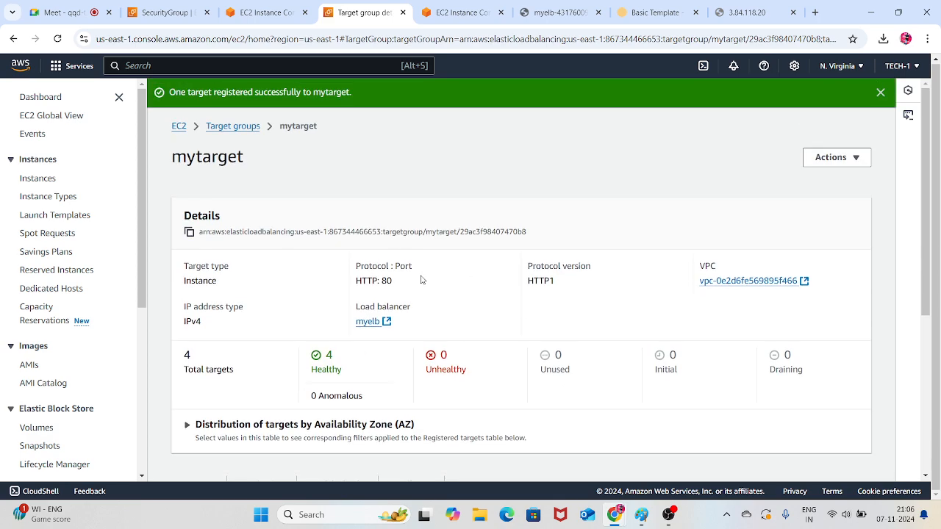
scroll(682, 267, "down", 4)
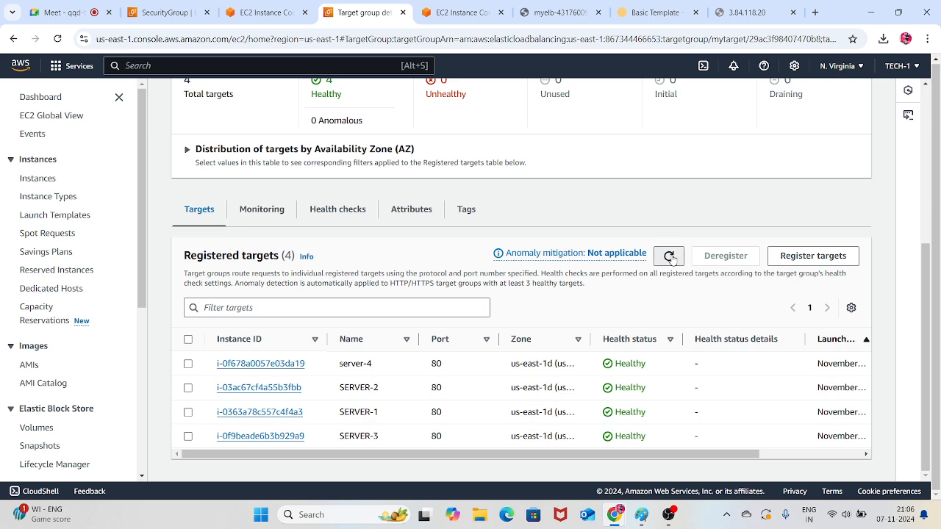
left_click(669, 257)
left_click(670, 257)
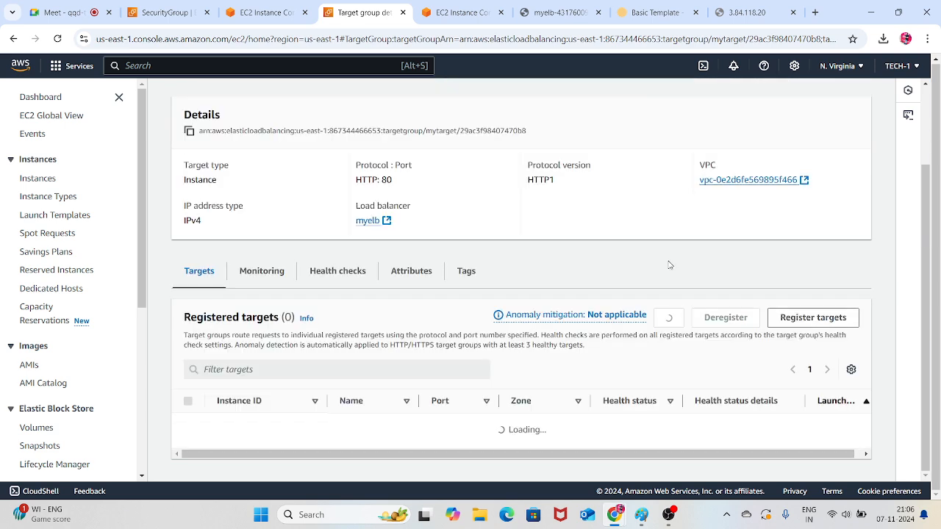
Refresh mytarget's registered targets again and review the healthy and unhealthy target summary
scroll(607, 263, "up", 2)
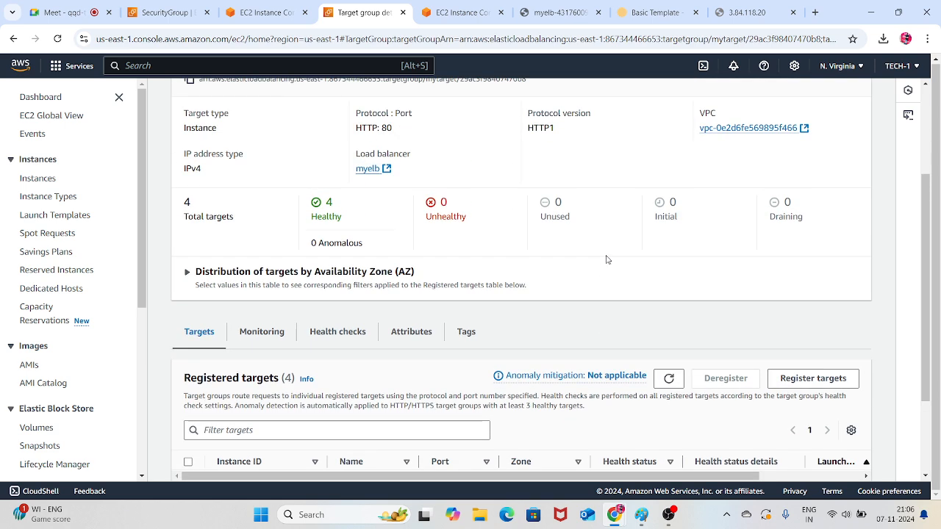
left_click(667, 380)
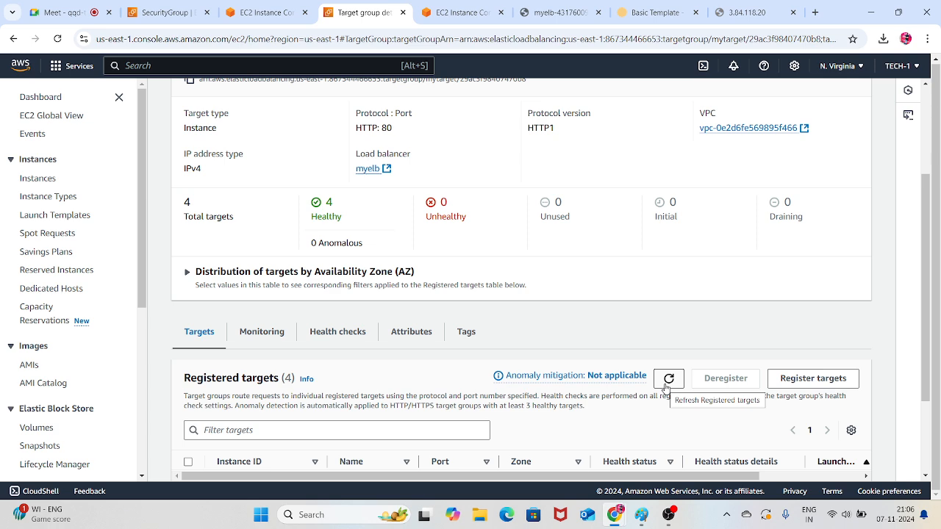
left_click(666, 388)
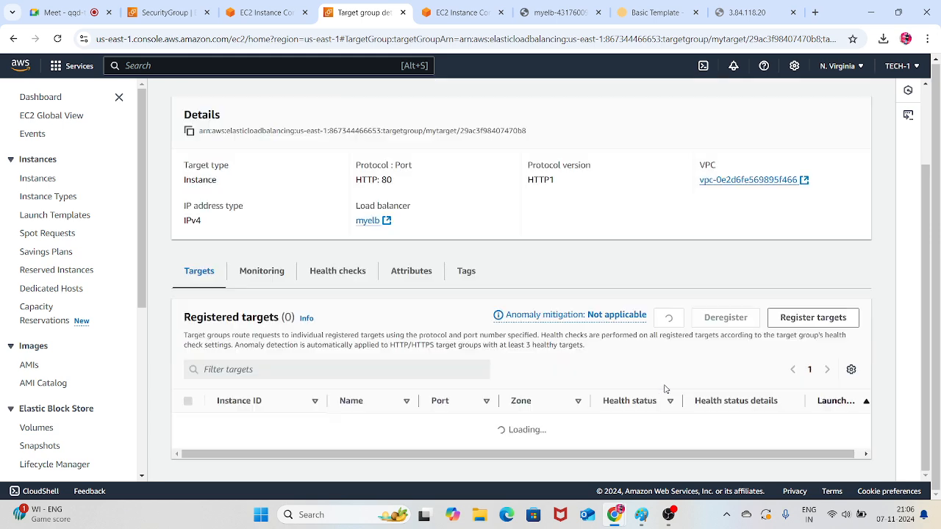
scroll(677, 371, "down", 2)
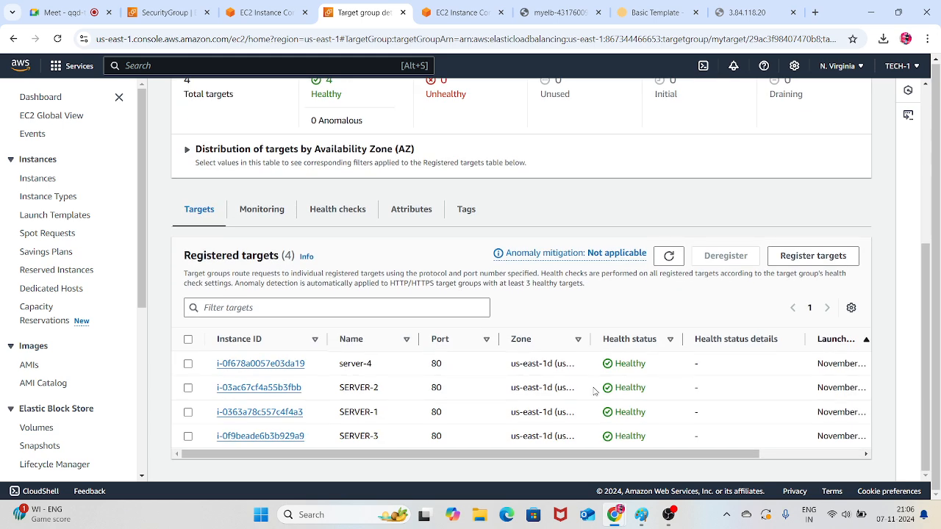
left_click(670, 259)
scroll(662, 265, "up", 5)
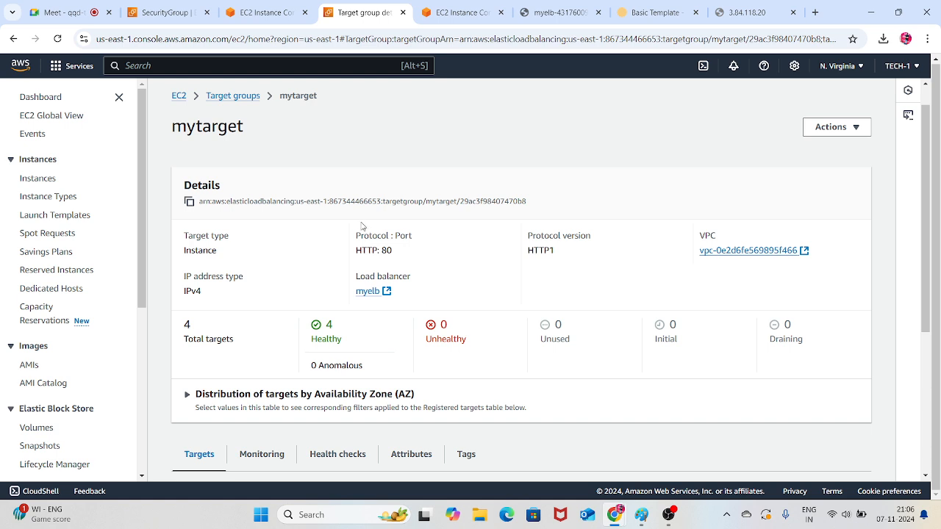
Reload the mytarget details page and examine the health status of each registered target
left_click(58, 40)
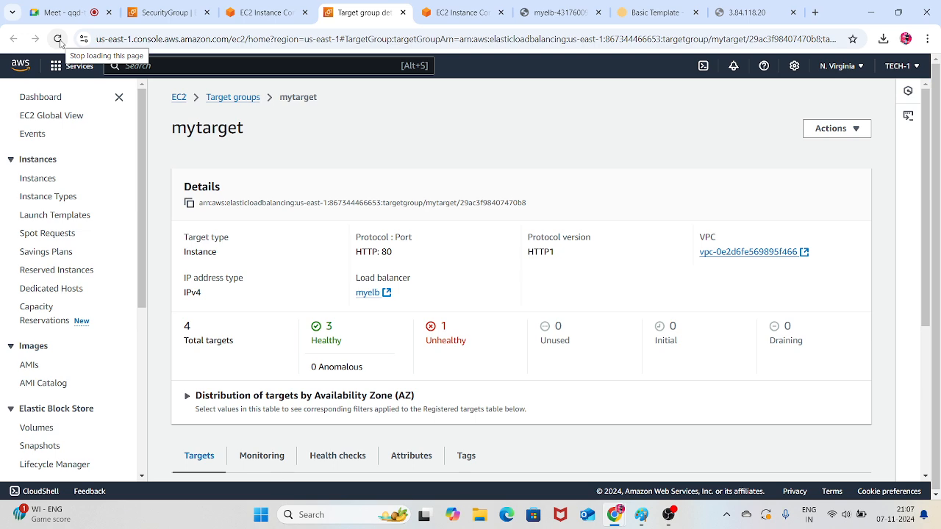
scroll(502, 340, "down", 2)
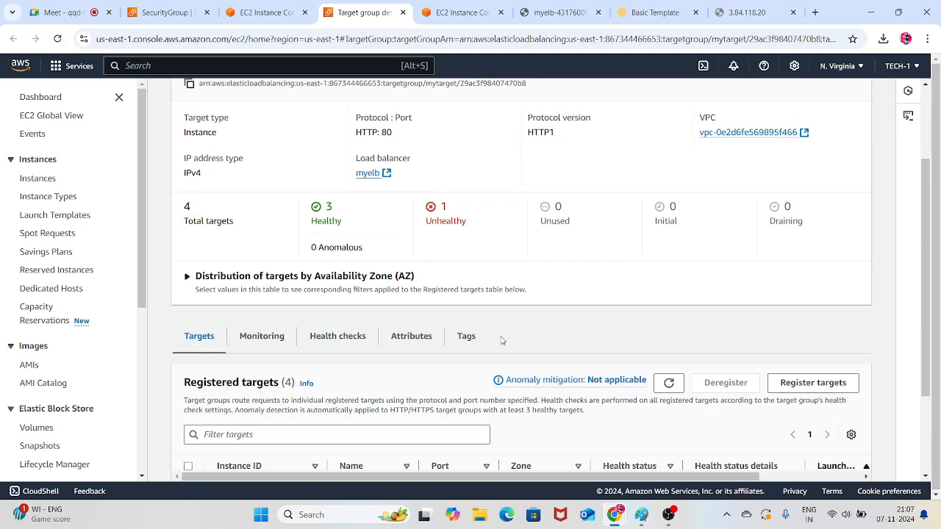
scroll(503, 341, "down", 2)
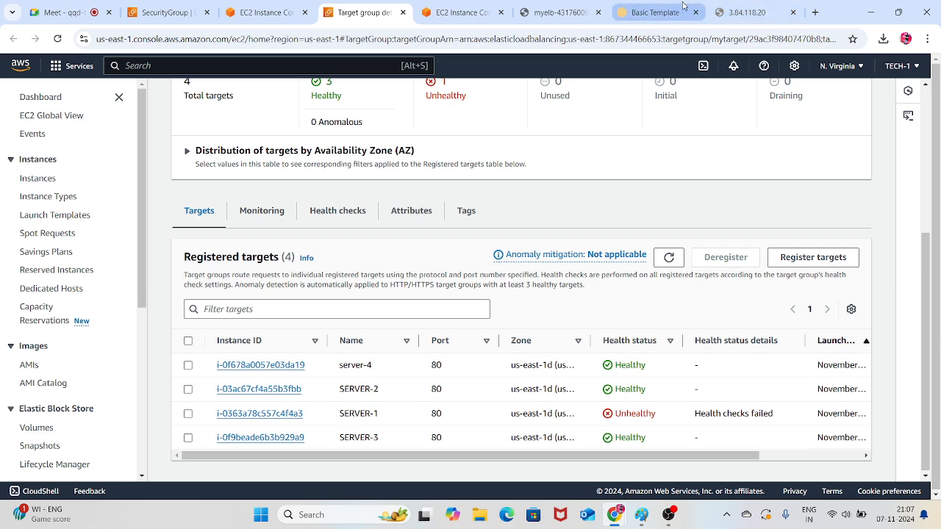
Close the 3.84.118.20 and Basic Template browser pages, leaving the myelb load balancer page open
left_click(763, 20)
left_click(793, 13)
left_click(794, 12)
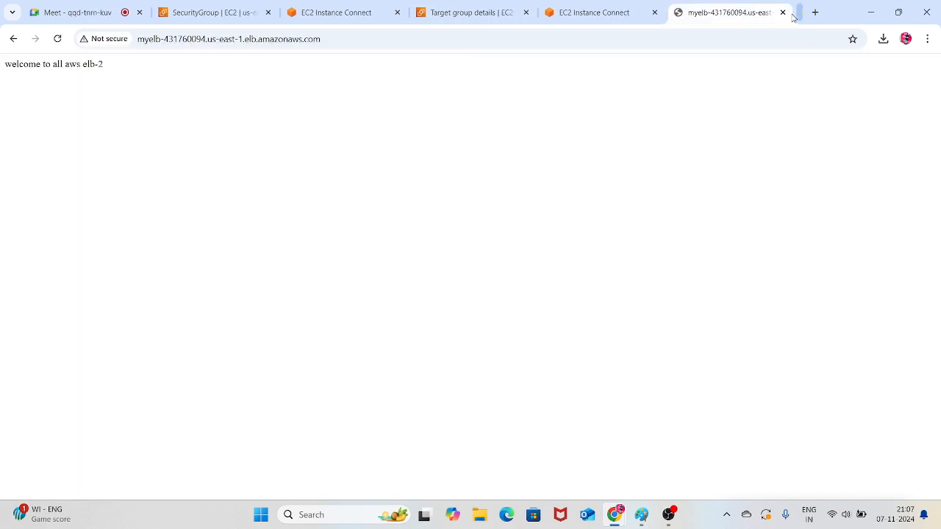
Reload the myelb load balancer page, examine its response, and compare it with the target health statuses in mytarget
left_click(57, 39)
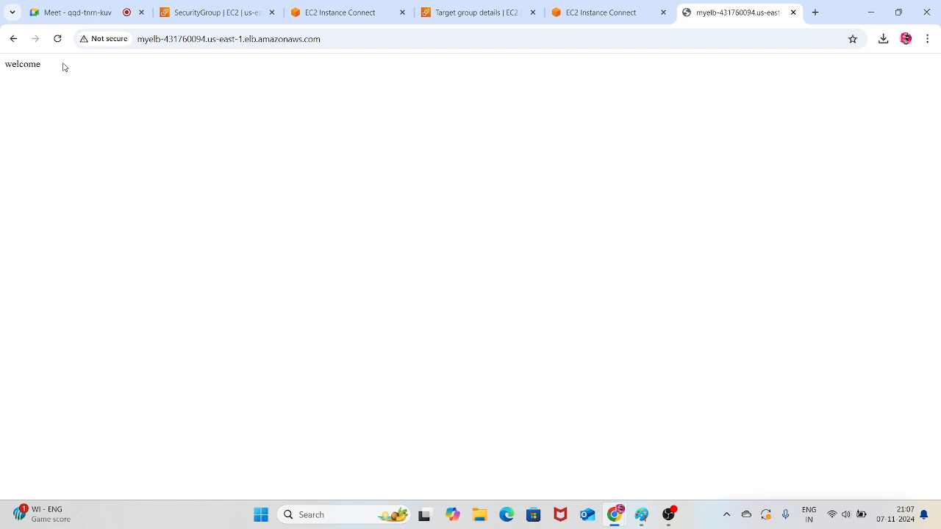
left_click_drag(37, 64, 3, 67)
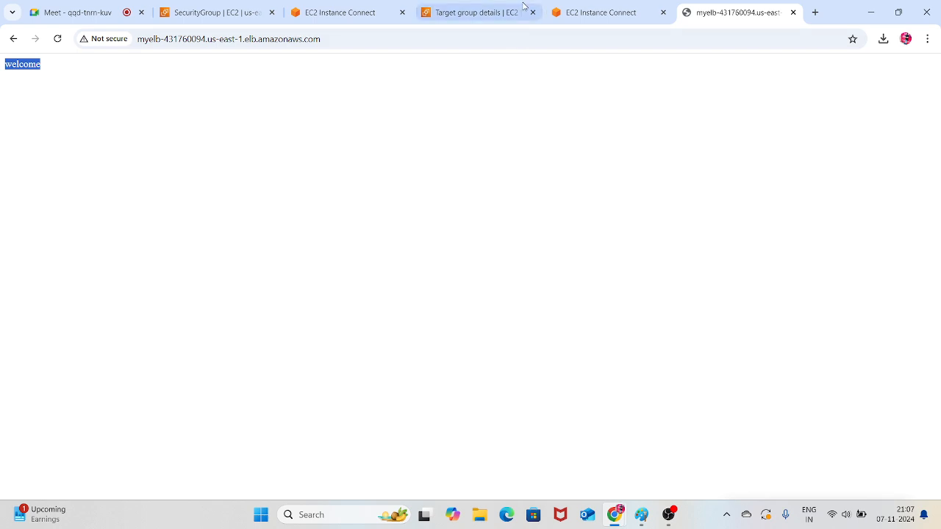
left_click(468, 13)
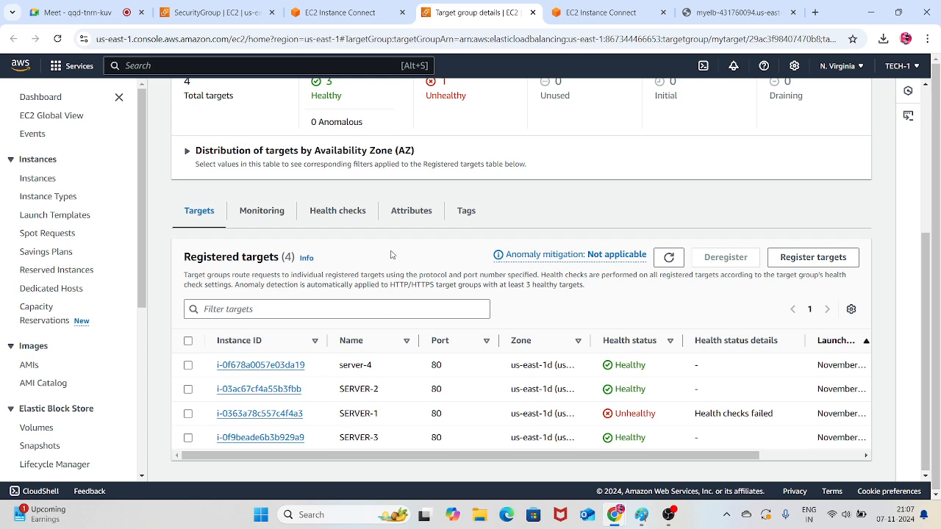
left_click(588, 10)
left_click(471, 9)
Reload the myelb load balancer page several times to check which servers answer the requests
left_click(720, 9)
left_click(57, 39)
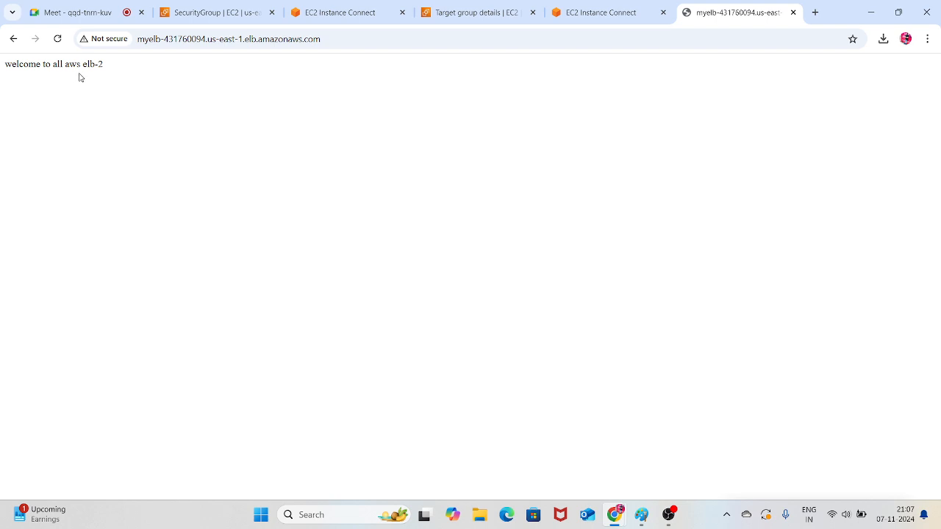
left_click(57, 38)
left_click(58, 38)
left_click_drag(48, 74, 1, 86)
left_click(71, 101)
Start the Apache service in the SERVER-1 terminal with systemctl start httpd
left_click(609, 13)
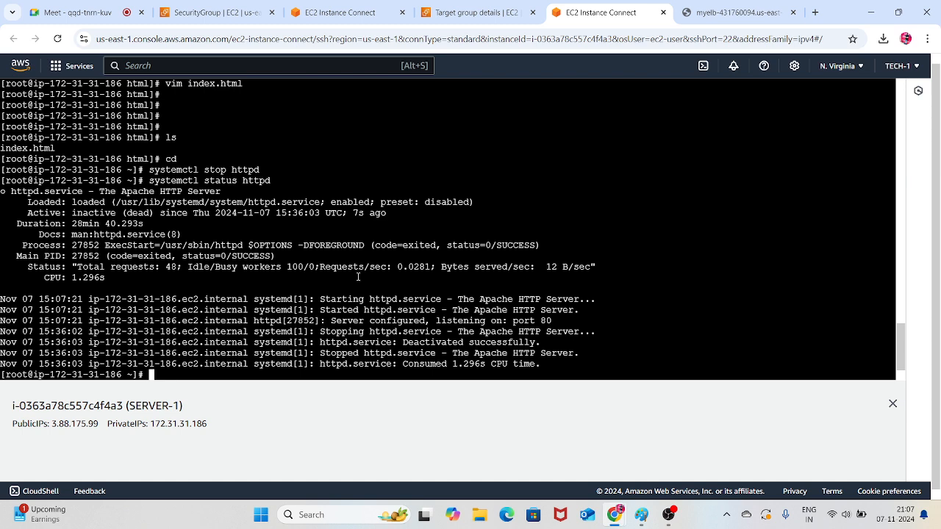
key("Up")
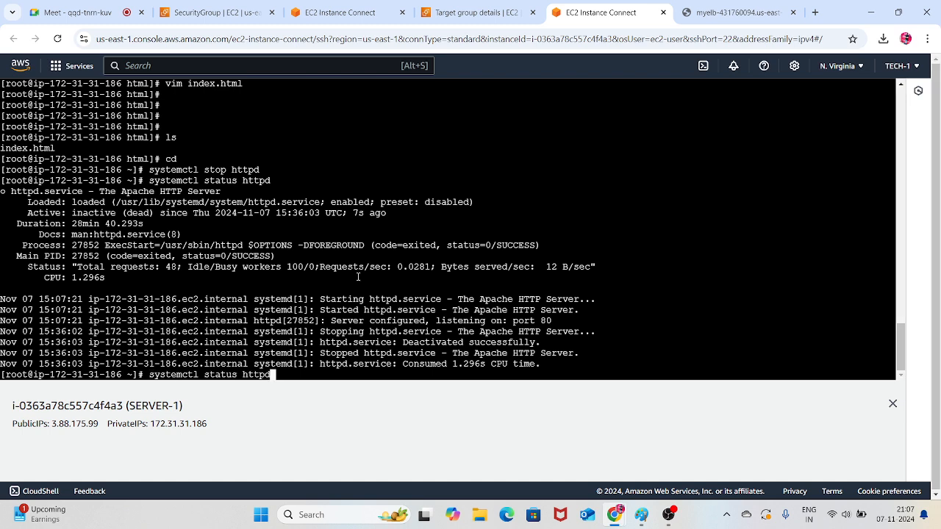
key("Left")
key("Left")
key("Left")
key("Left")
key("Left")
key("Up")
key("Left")
key("Left")
key("Left")
key("Left")
key("Left")
key("BackSpace")
key("BackSpace")
type("art")
key("Return")
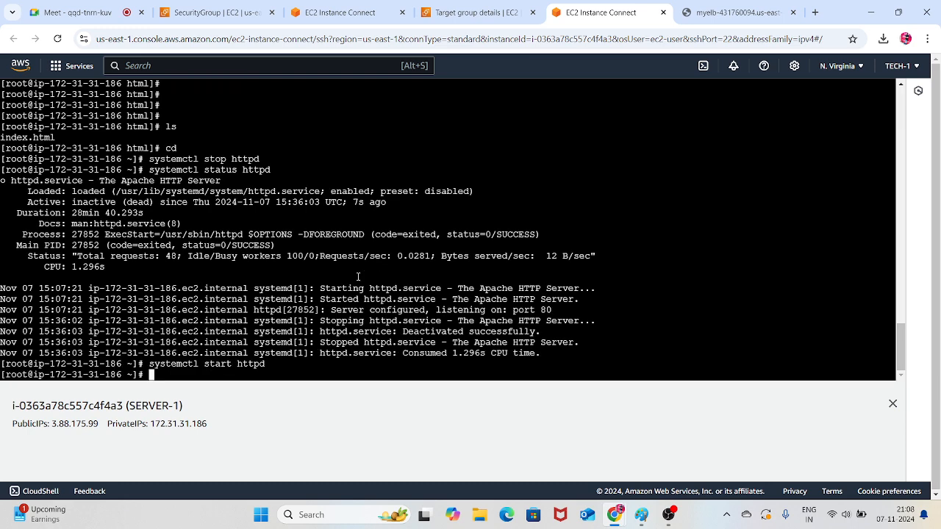
Refresh mytarget's registered targets repeatedly to check SERVER-1's health status
left_click(470, 12)
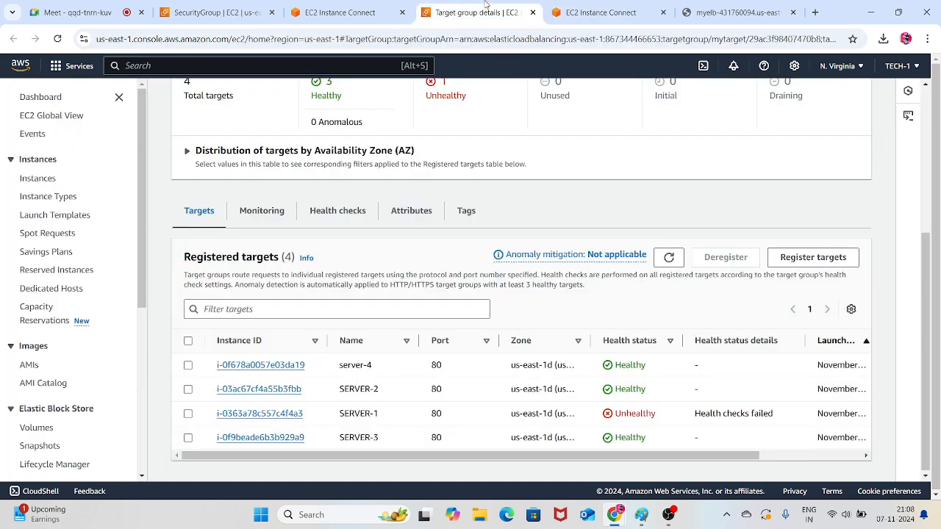
scroll(626, 238, "down", 1)
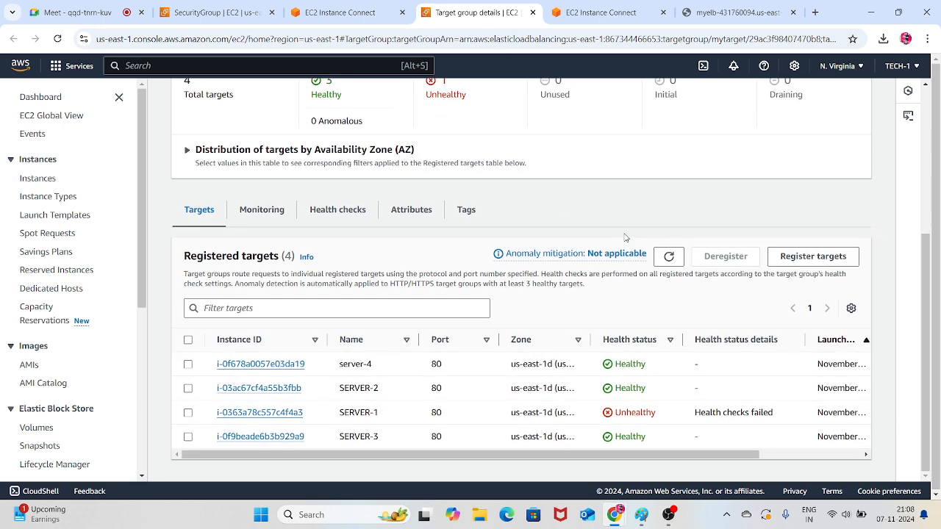
left_click(666, 262)
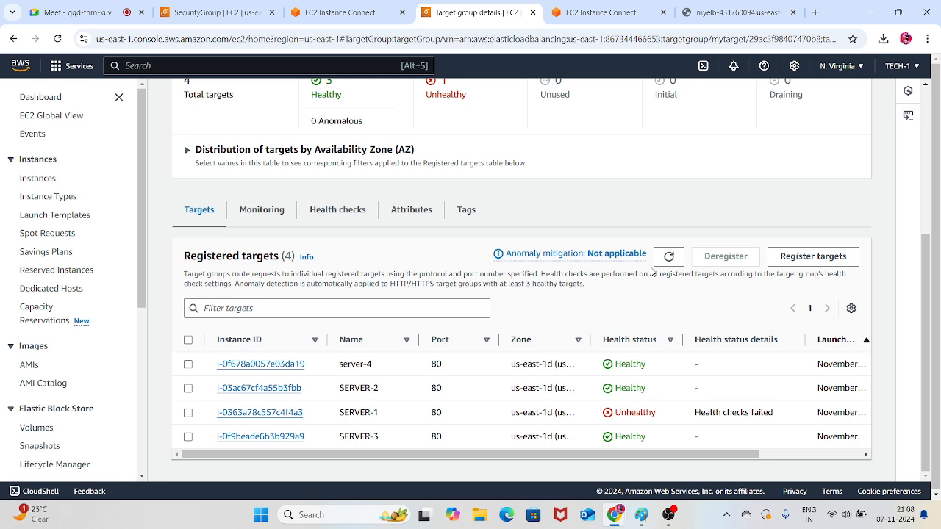
left_click(668, 255)
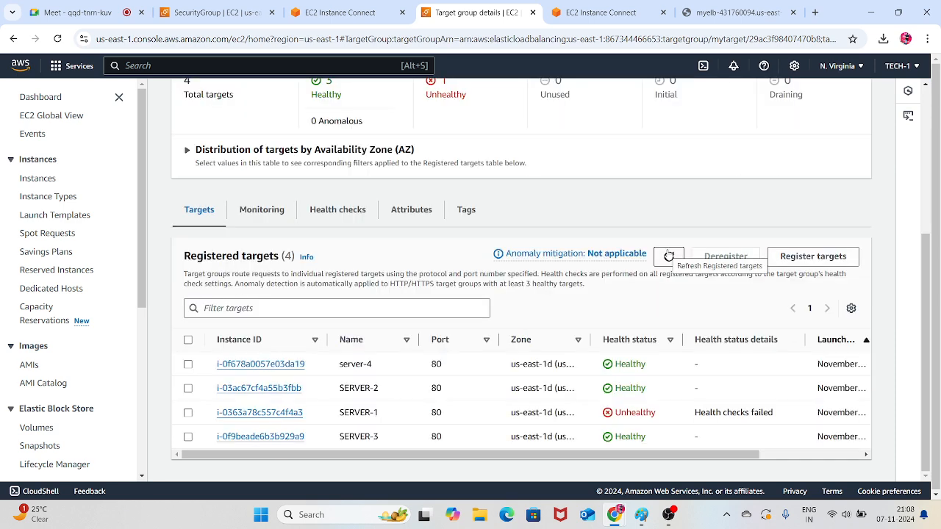
left_click(668, 256)
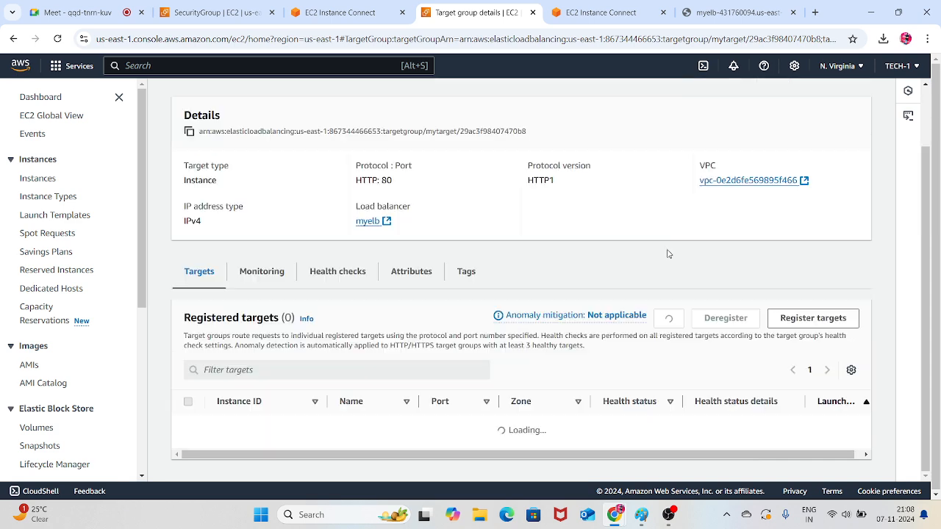
left_click(669, 256)
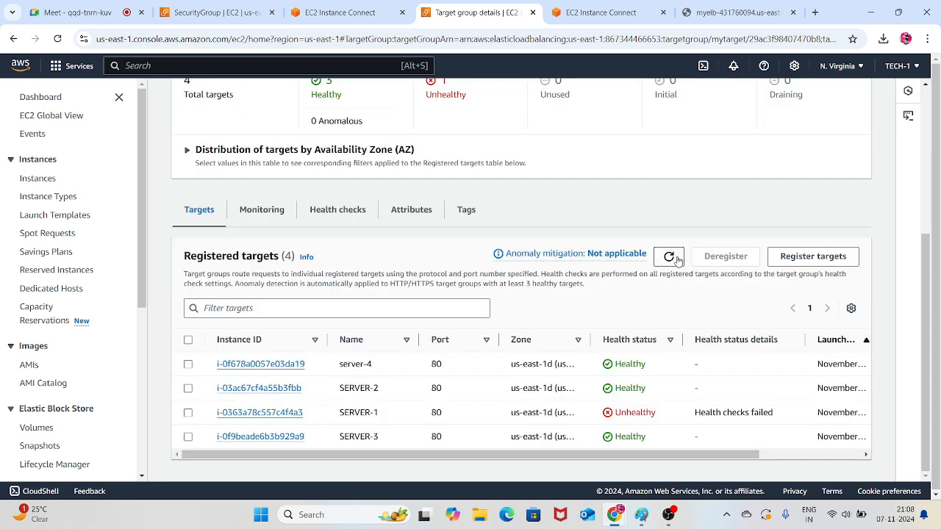
left_click(672, 260)
Look at the myelb page and SERVER-1 terminal, and keep refreshing mytarget's registered targets to check SERVER-1's health
left_click(728, 12)
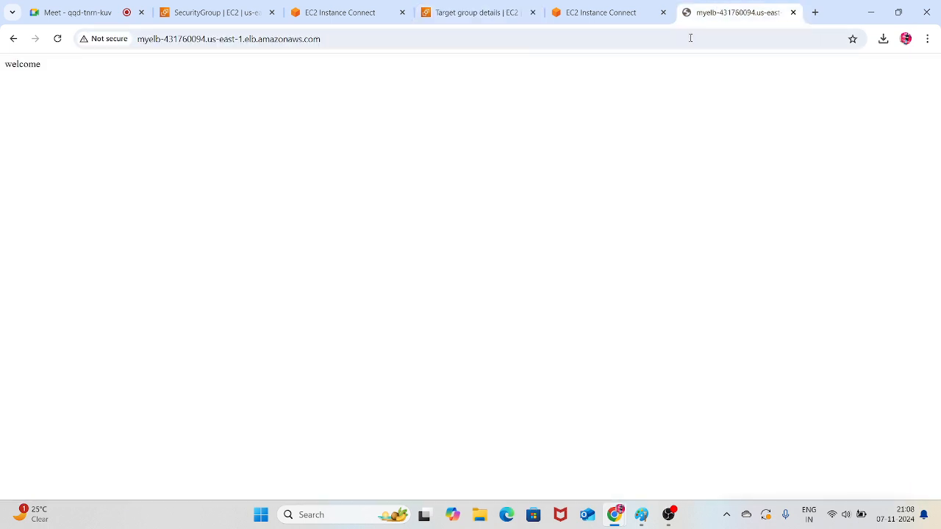
left_click(615, 10)
left_click(485, 7)
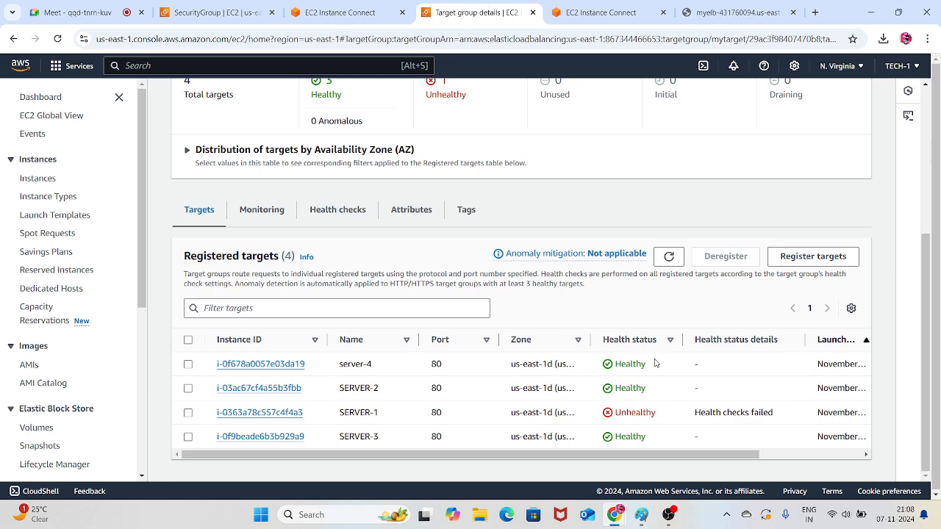
left_click(669, 256)
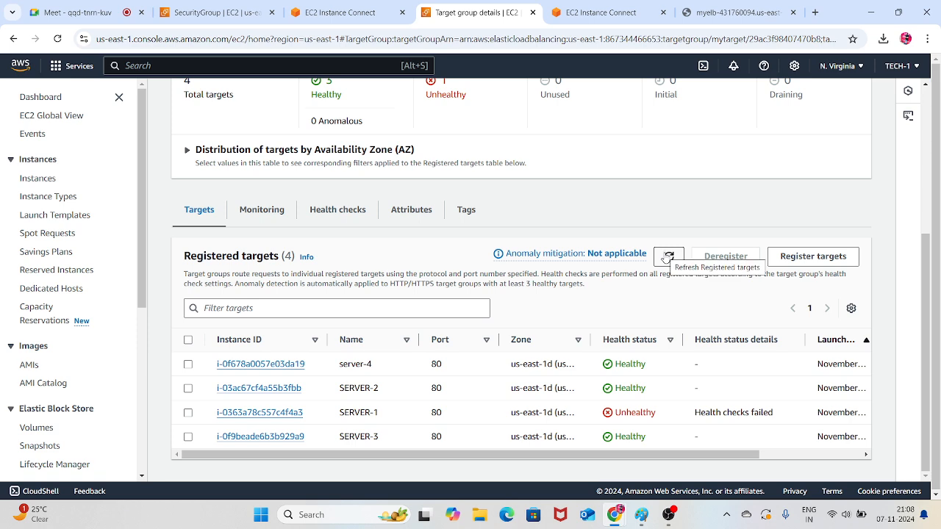
left_click(667, 258)
left_click(668, 257)
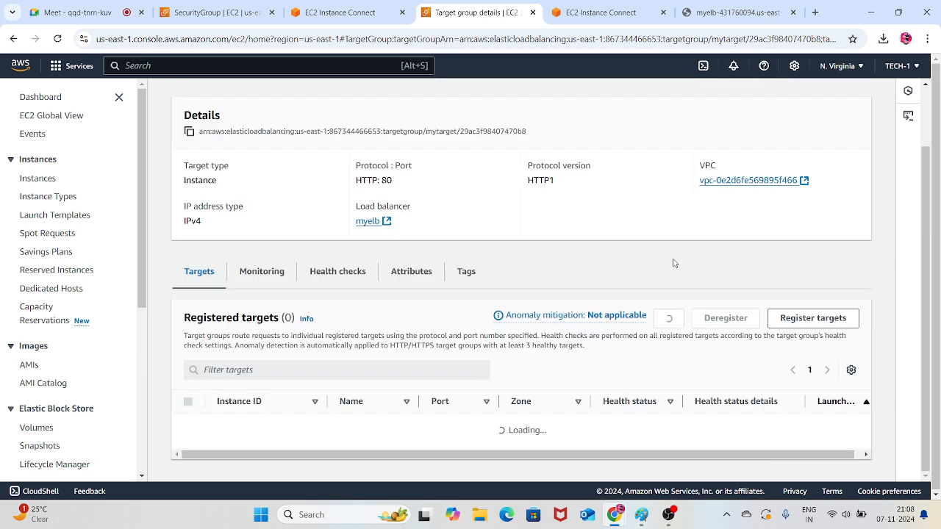
left_click(669, 258)
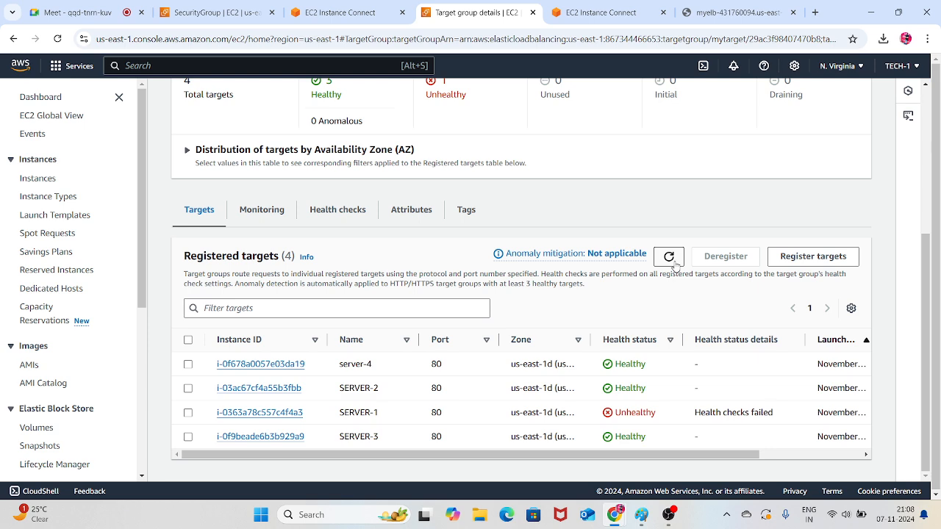
left_click(669, 257)
left_click(669, 258)
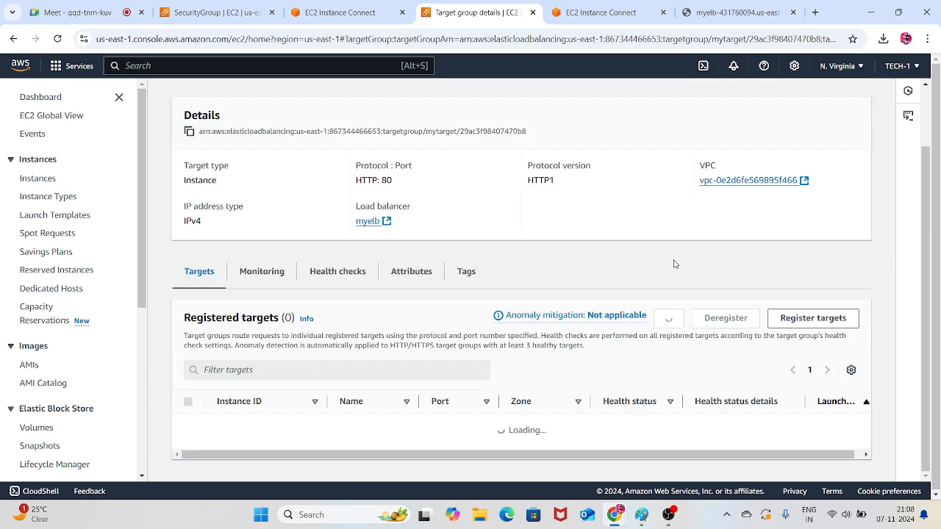
scroll(594, 317, "up", 2)
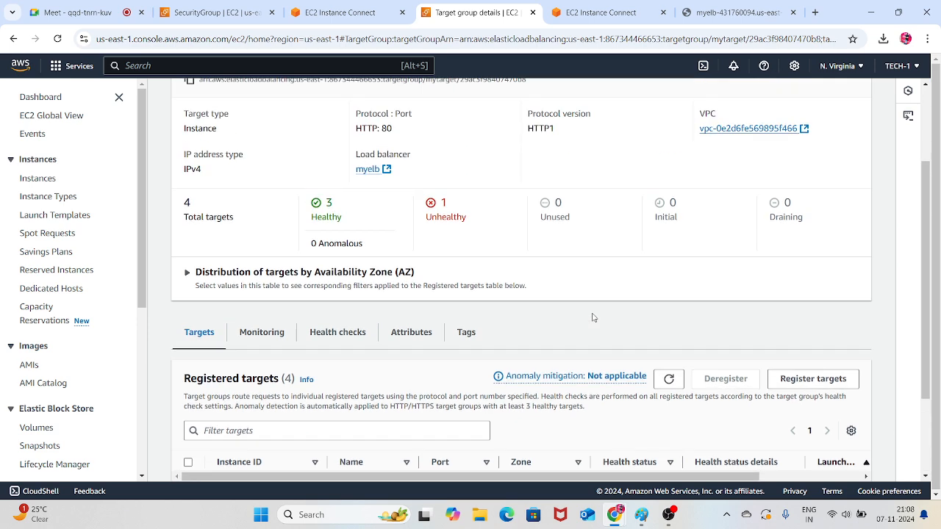
scroll(591, 314, "down", 2)
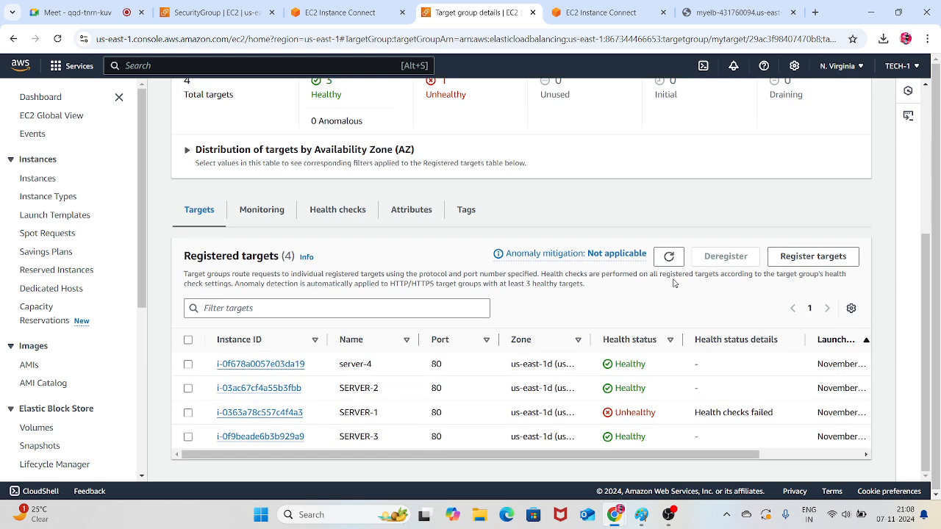
Refresh mytarget's registered targets repeatedly and examine SERVER-1's health status and the target totals
left_click(669, 257)
left_click(670, 257)
left_click(670, 261)
left_click(380, 7)
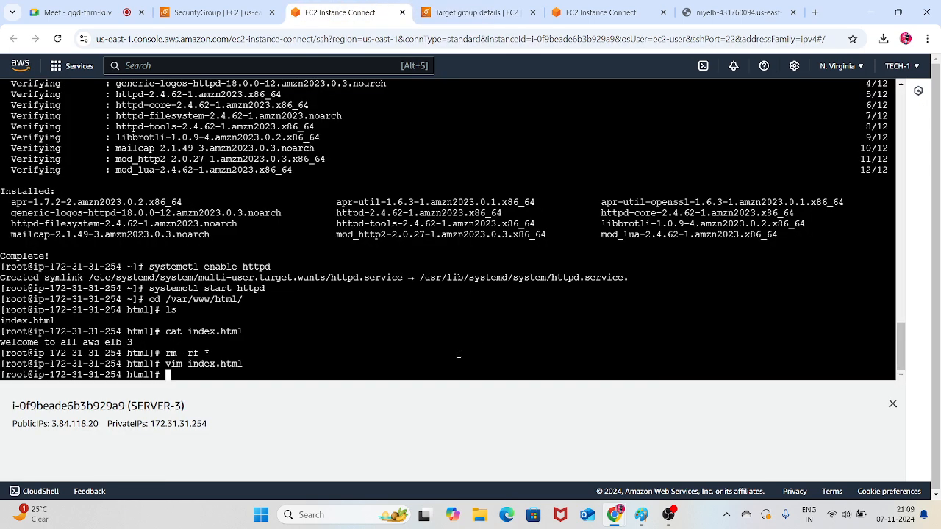
left_click(477, 13)
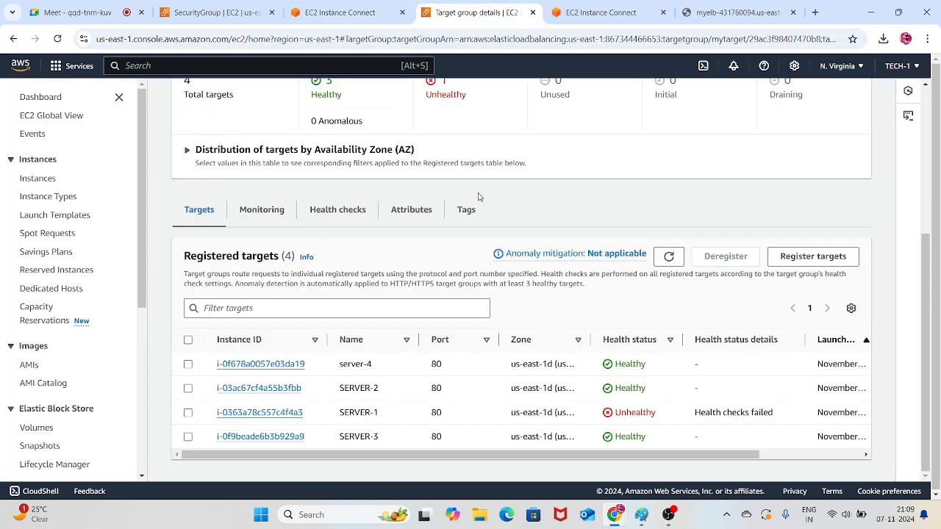
left_click(668, 256)
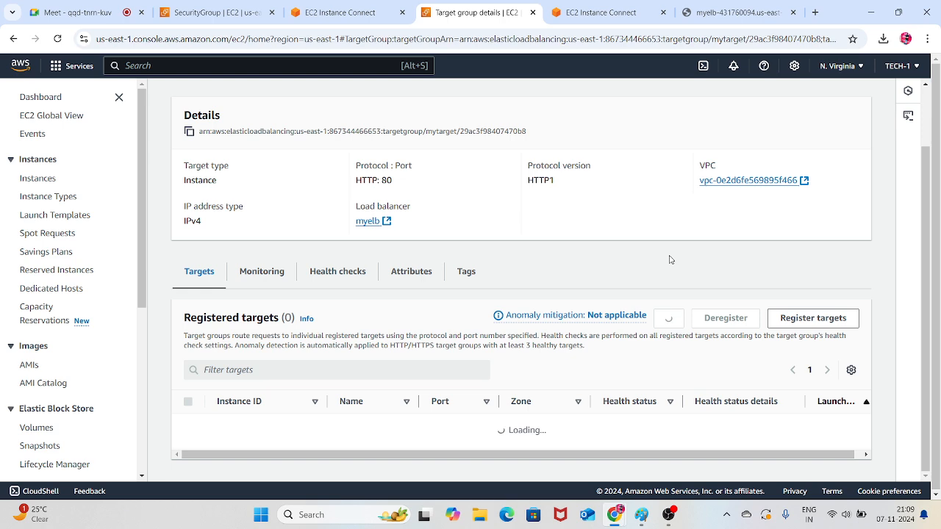
left_click(668, 256)
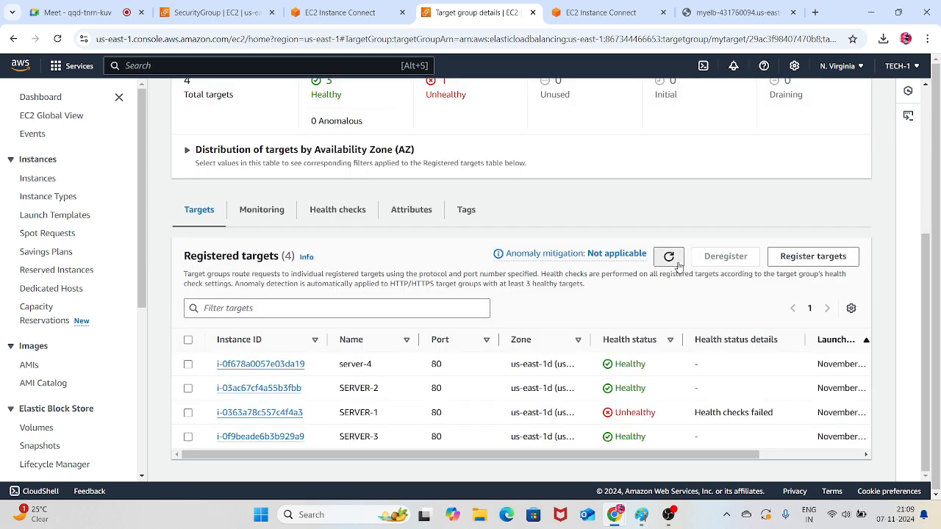
left_click(670, 258)
left_click(670, 258)
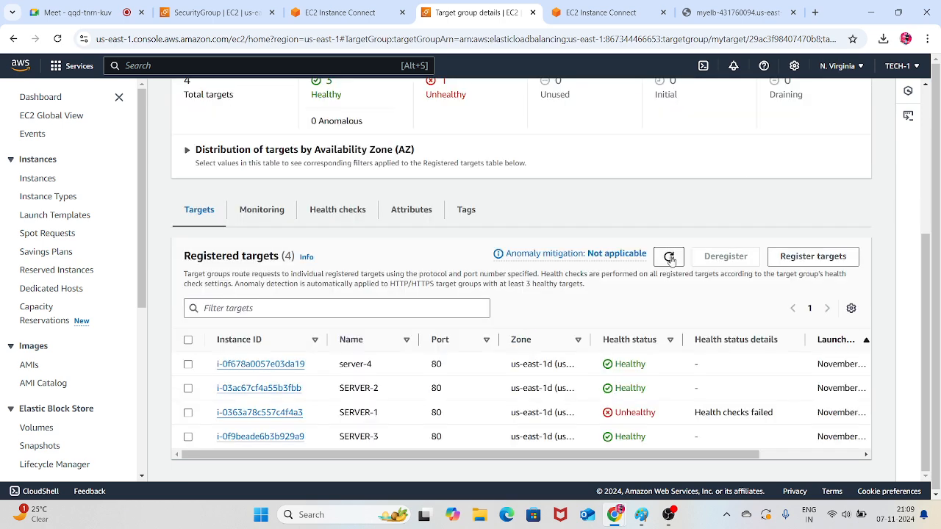
left_click(669, 258)
left_click(669, 257)
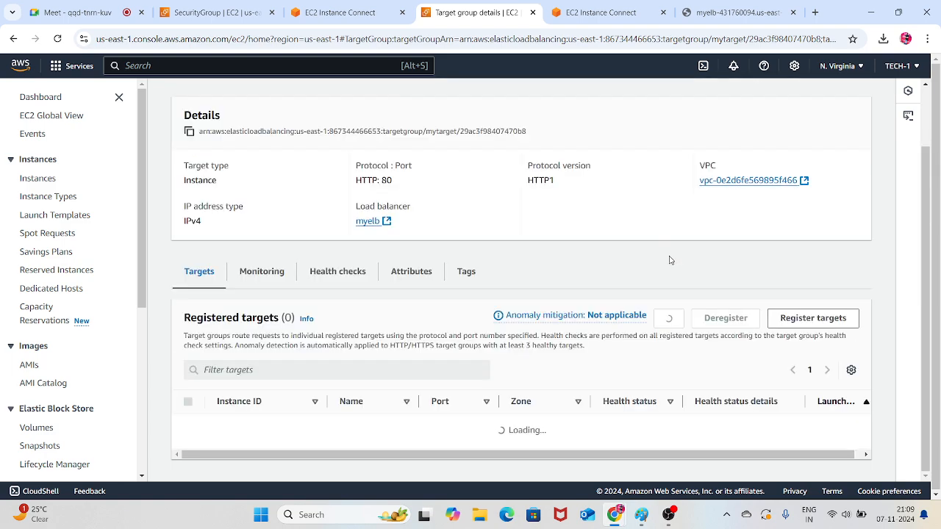
left_click(669, 256)
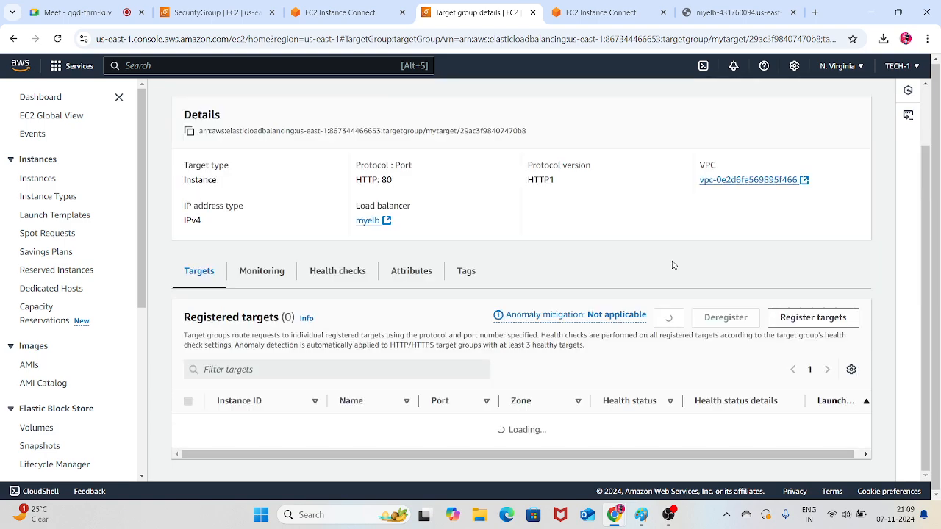
left_click(666, 254)
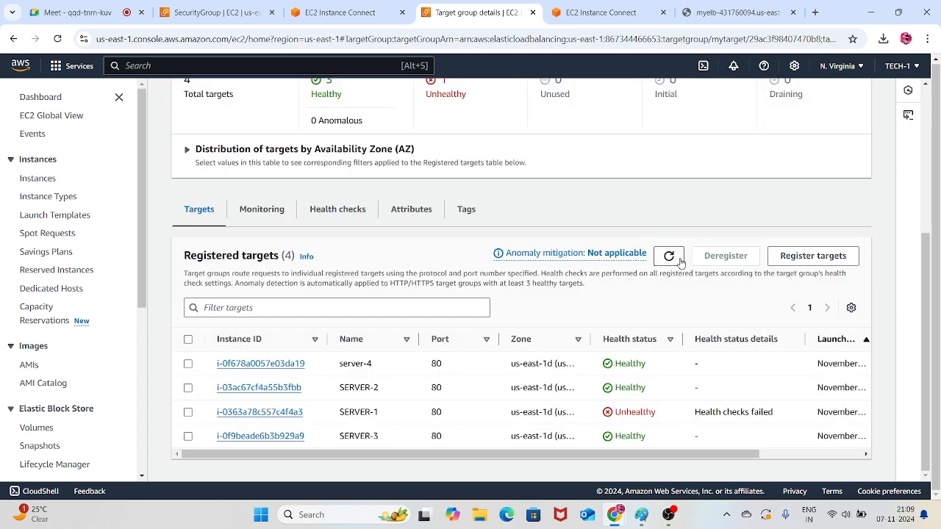
left_click(668, 255)
scroll(616, 270, "up", 3)
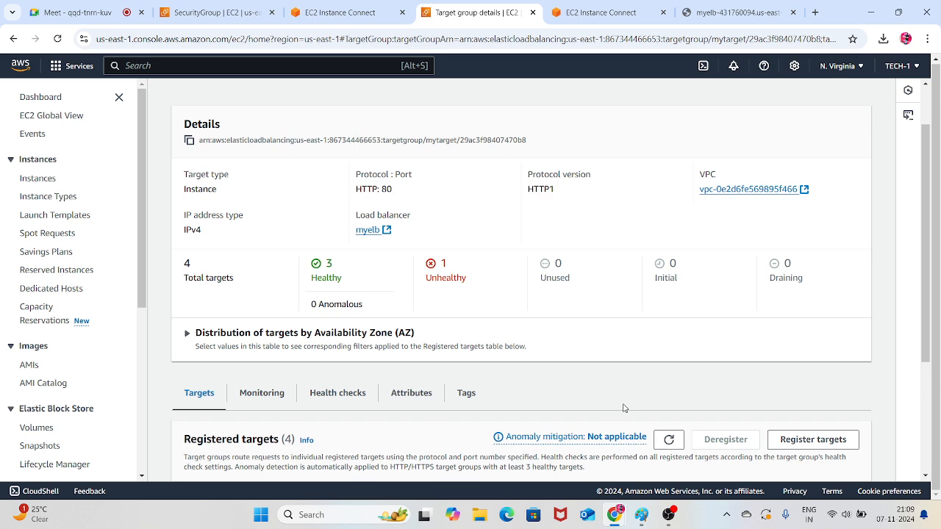
Check the Google Meet call, return to mytarget's details, and move the floating call window clear of the targets
mouse_move(624, 525)
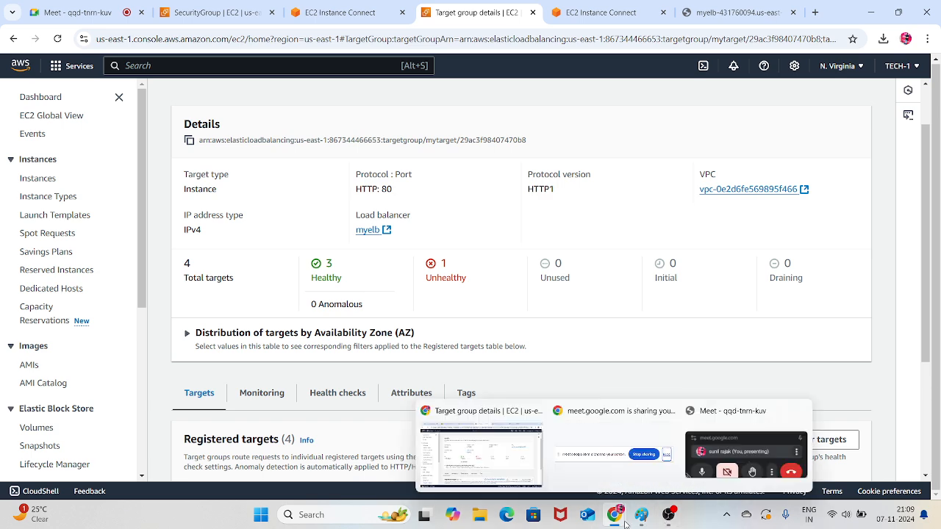
left_click(721, 444)
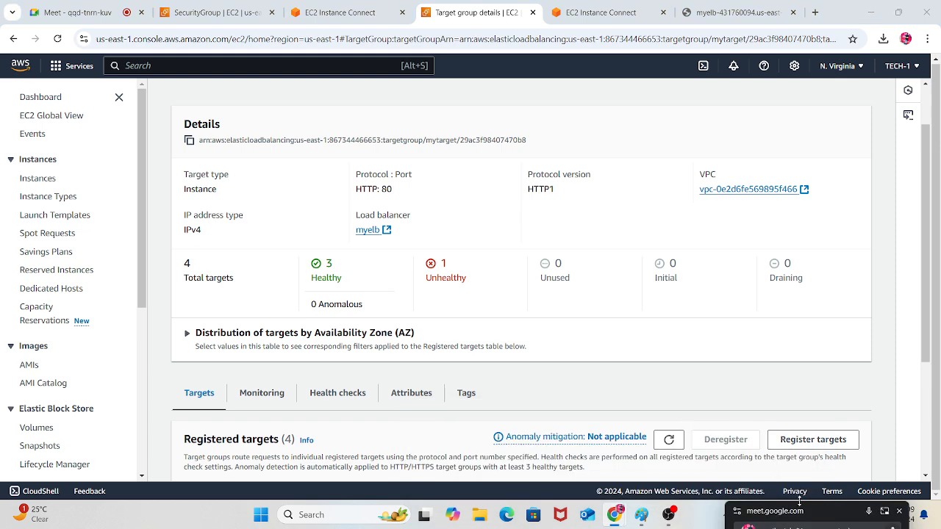
left_click_drag(798, 511, 740, 286)
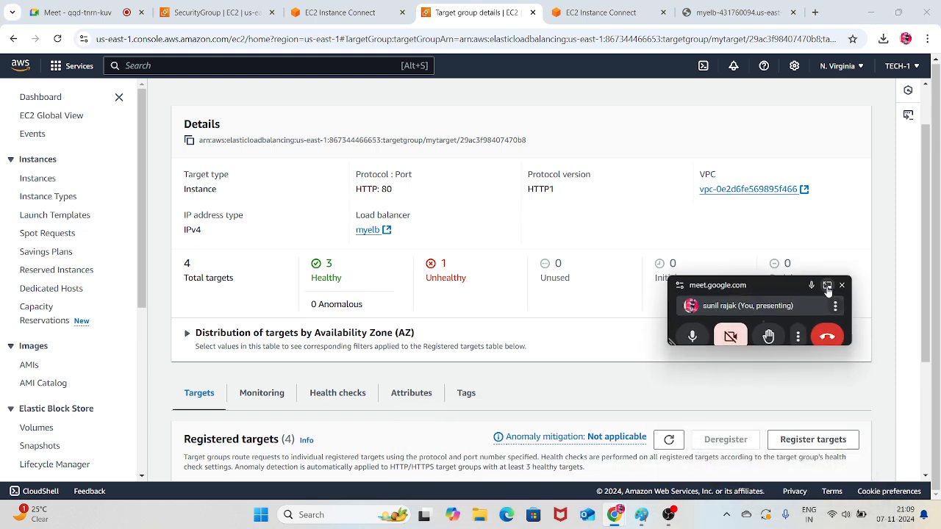
left_click(827, 286)
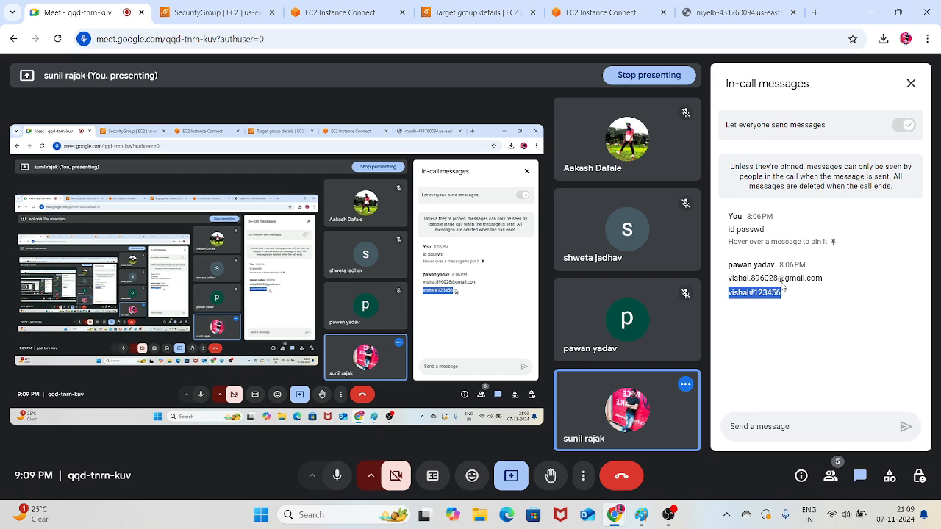
left_click(871, 13)
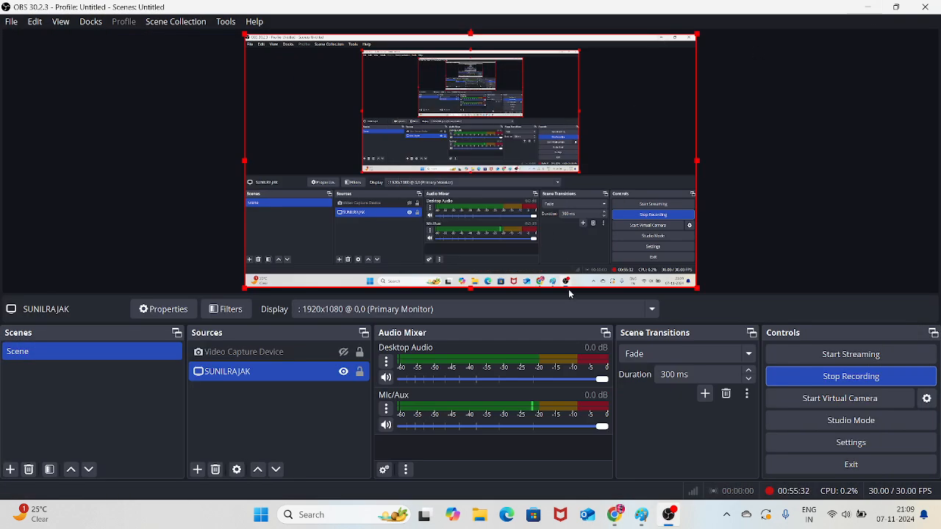
mouse_move(616, 515)
left_click(539, 409)
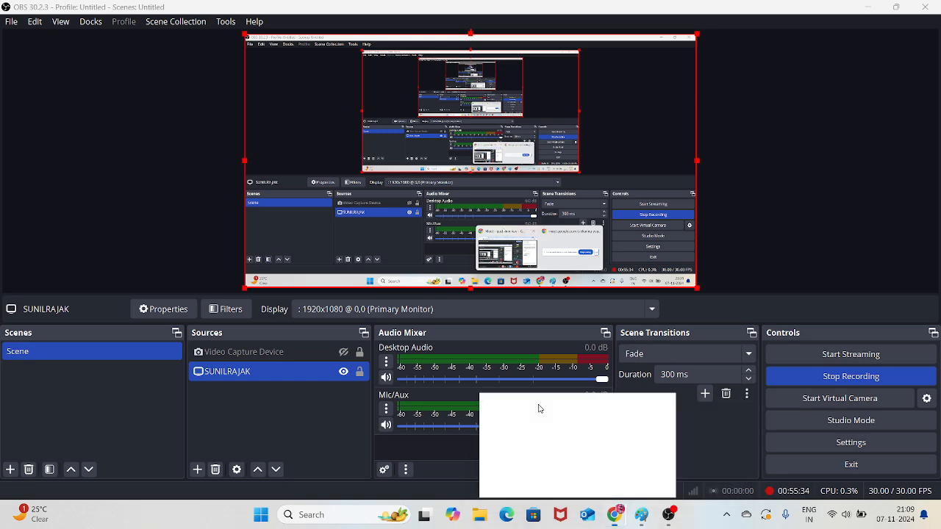
left_click(487, 6)
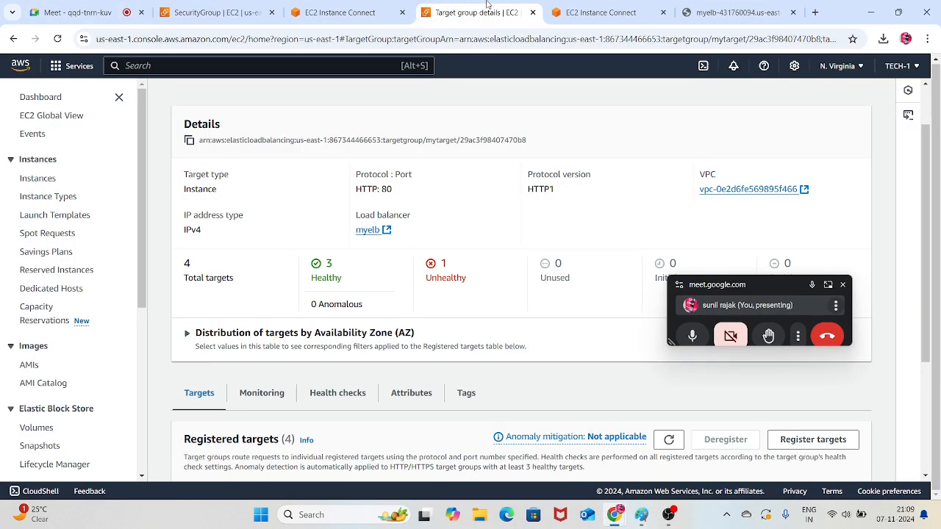
left_click_drag(768, 288, 834, 478)
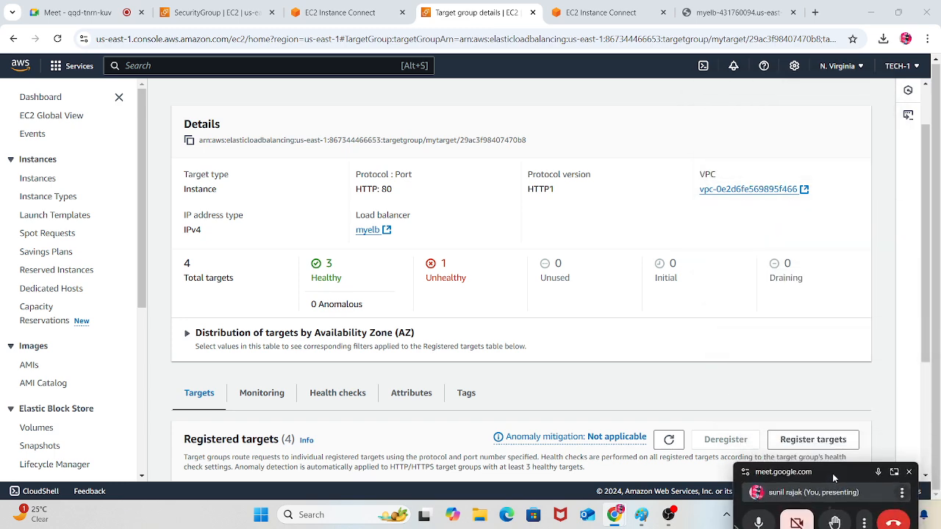
Refresh mytarget's registered targets once more to check SERVER-1's health
left_click(658, 438)
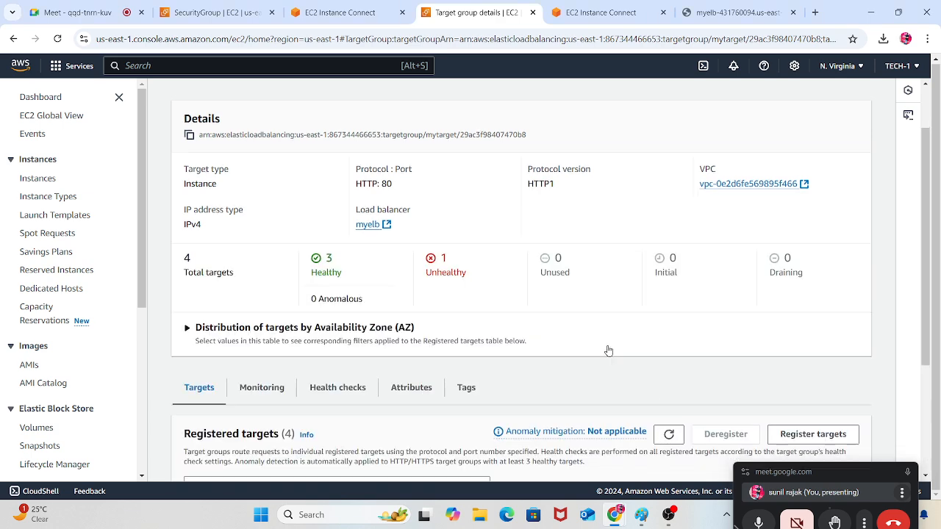
scroll(607, 351, "down", 2)
left_click(670, 320)
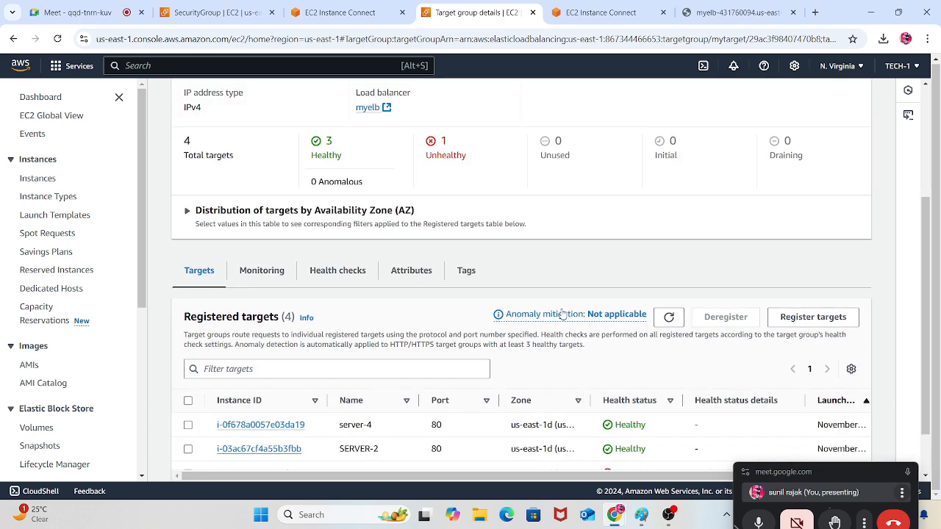
scroll(568, 314, "down", 1)
Check the Apache service's state in the SERVER-1 terminal with systemctl status httpd
left_click(602, 12)
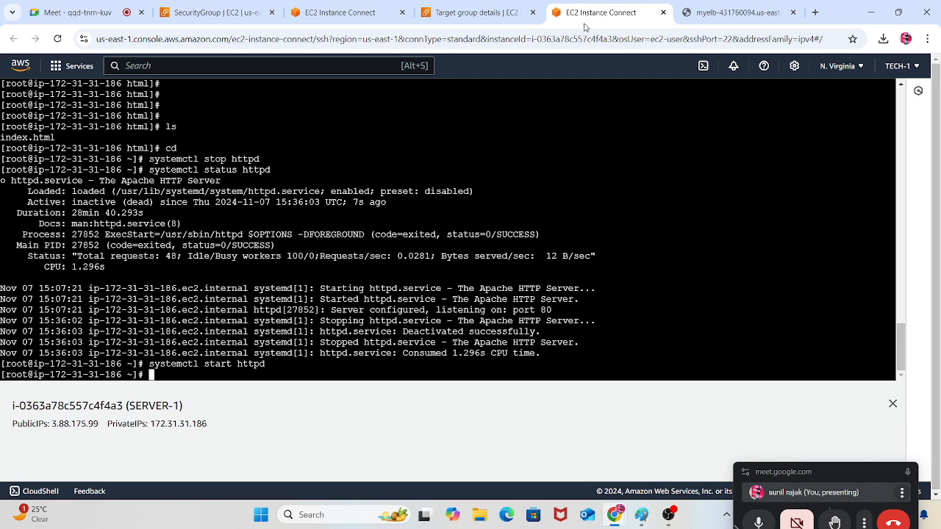
key("Up")
key("Up")
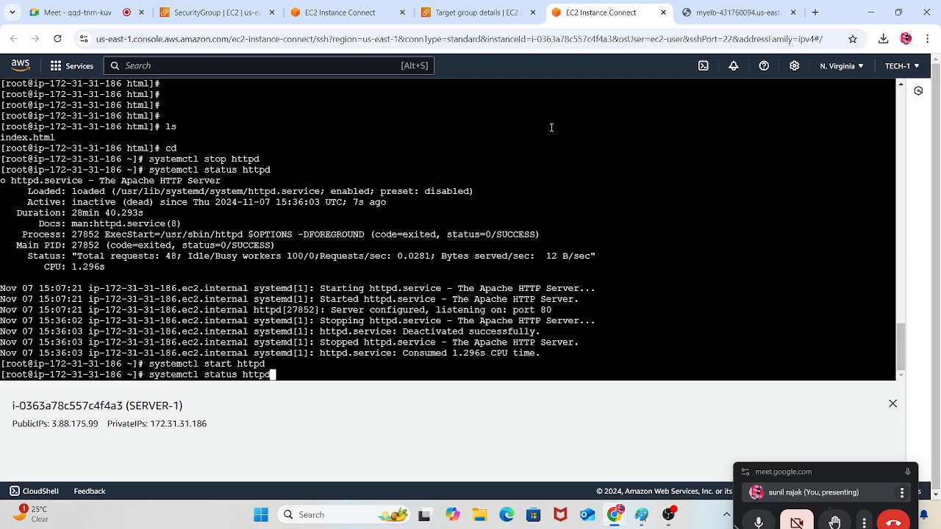
key("Return")
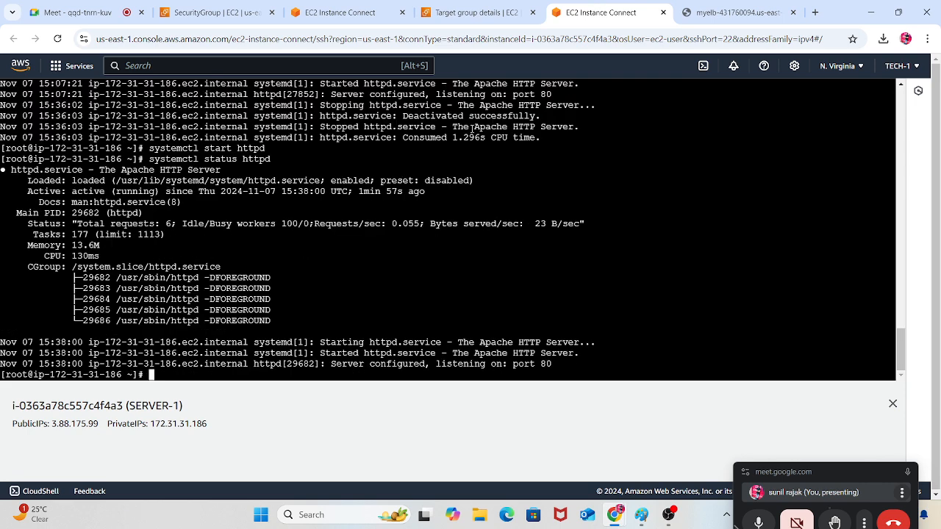
Return to mytarget's registered targets and keep refreshing them until SERVER-1's health status updates
left_click(507, 10)
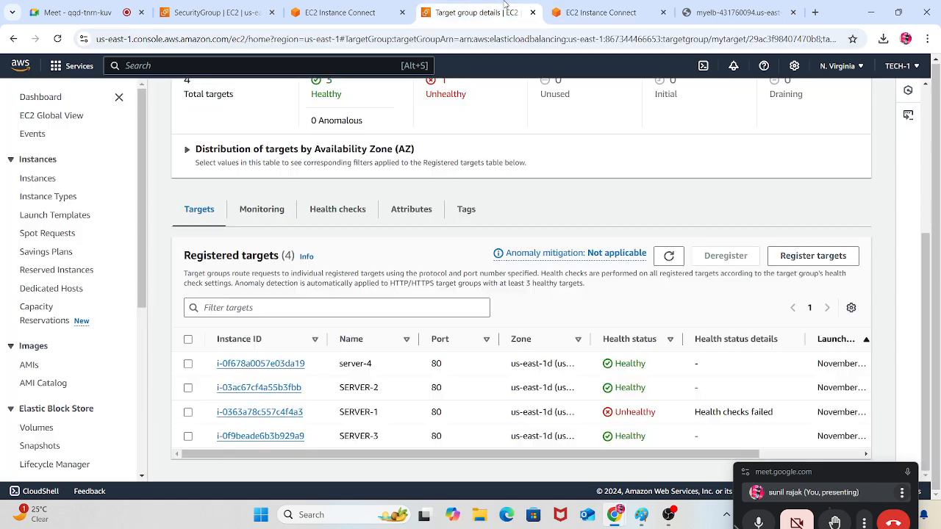
left_click(666, 254)
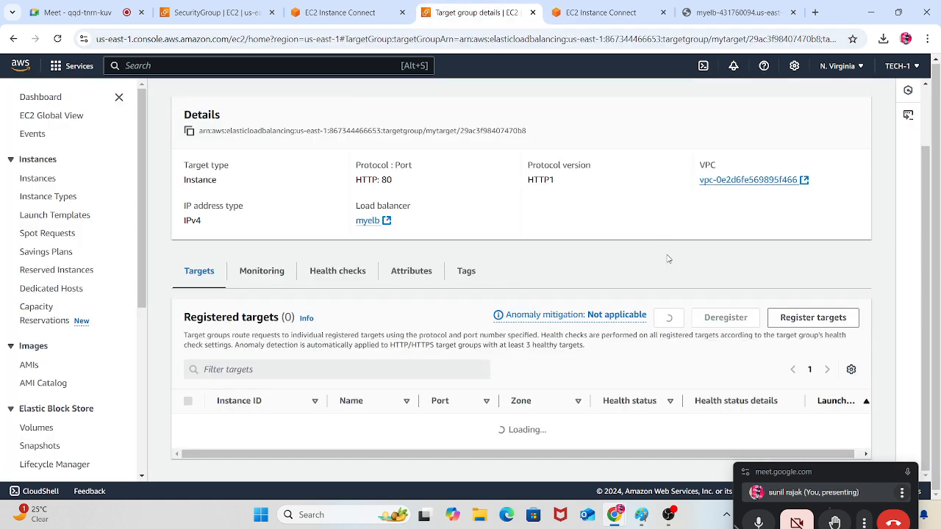
left_click(668, 255)
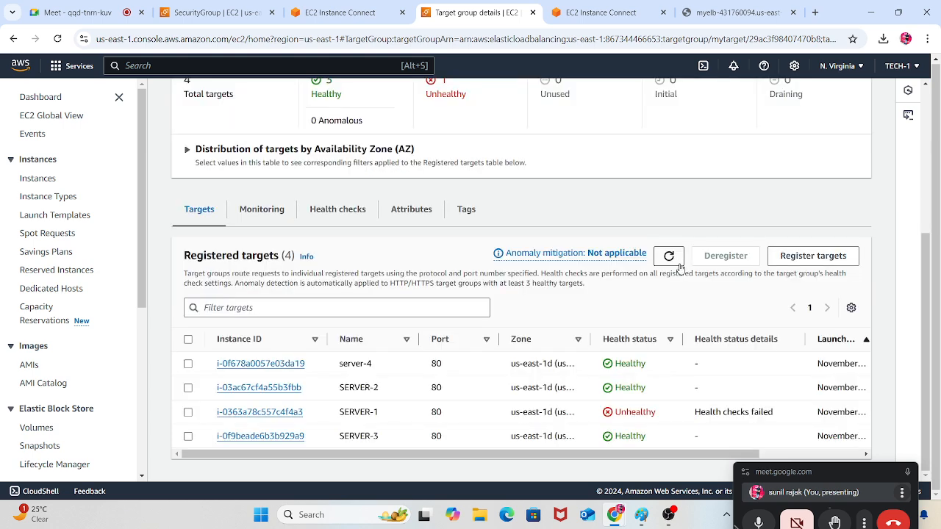
left_click(670, 254)
left_click(670, 260)
left_click(669, 259)
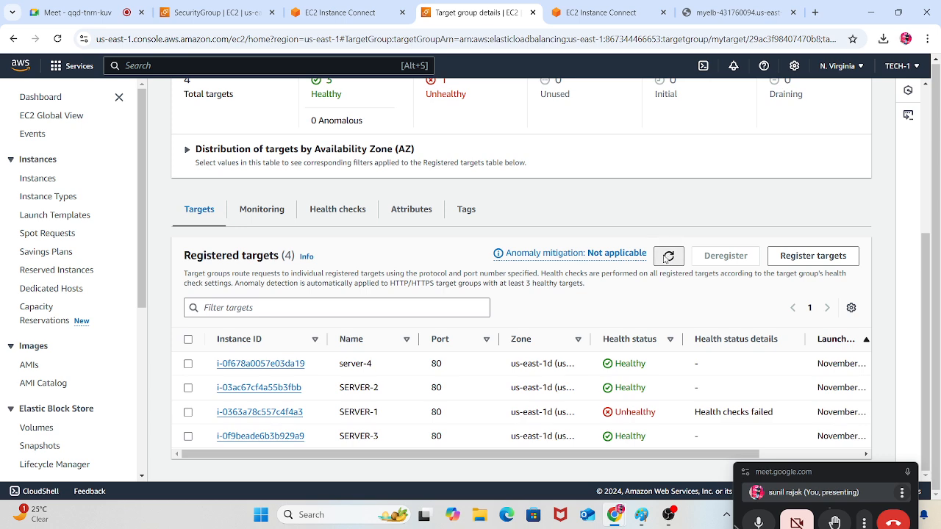
left_click(668, 257)
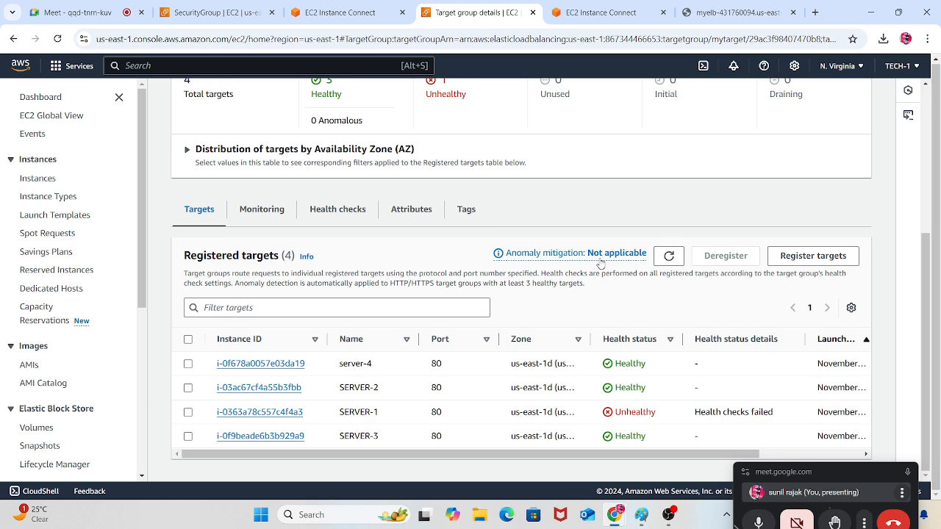
left_click(668, 257)
left_click(668, 265)
left_click(671, 260)
scroll(490, 220, "up", 5)
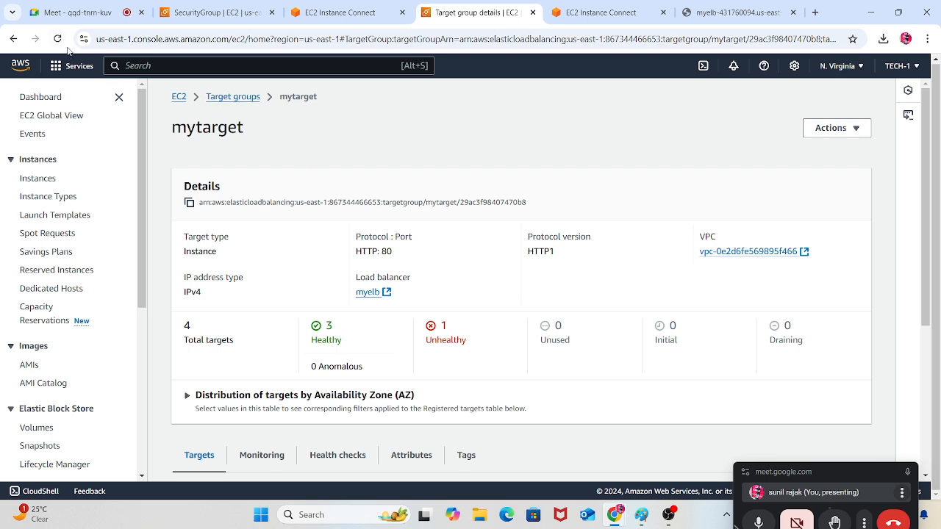
scroll(668, 363, "down", 3)
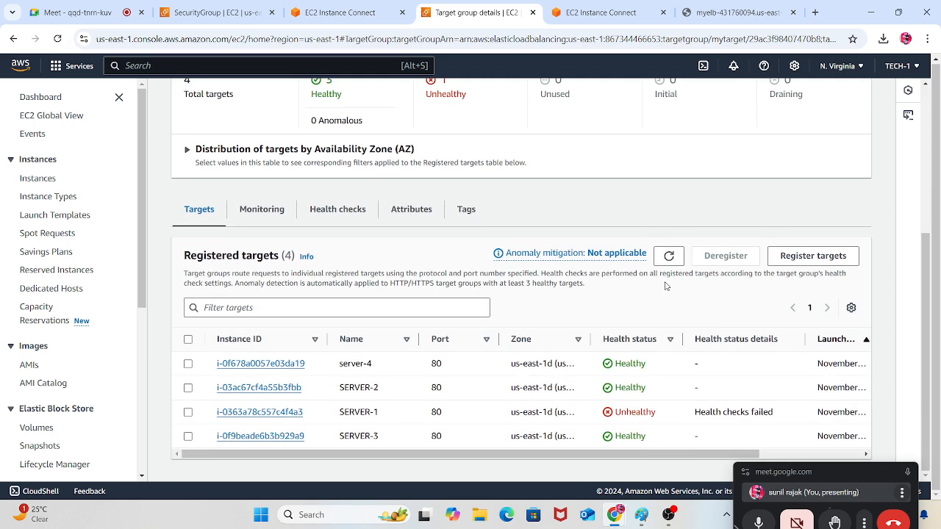
left_click(668, 256)
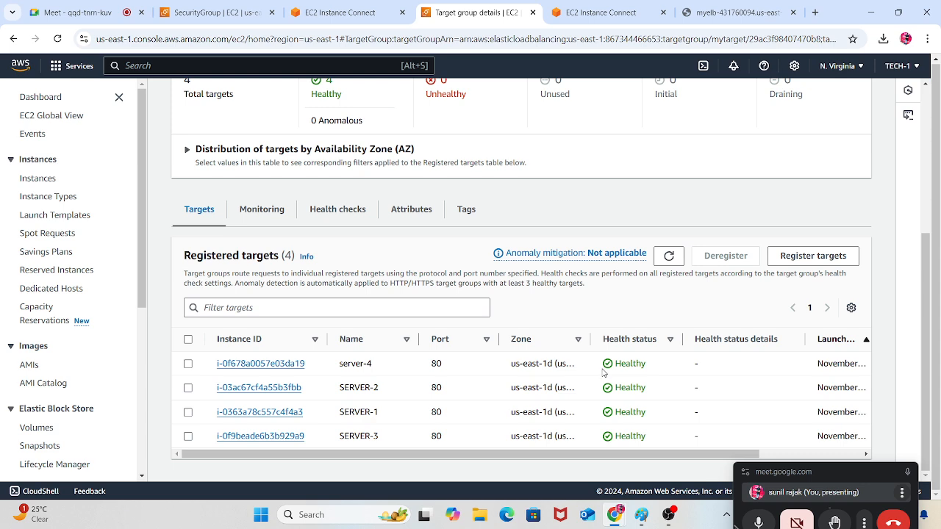
Review mytarget's health check thresholds, timeout and interval, and return to the registered targets list
left_click(361, 212)
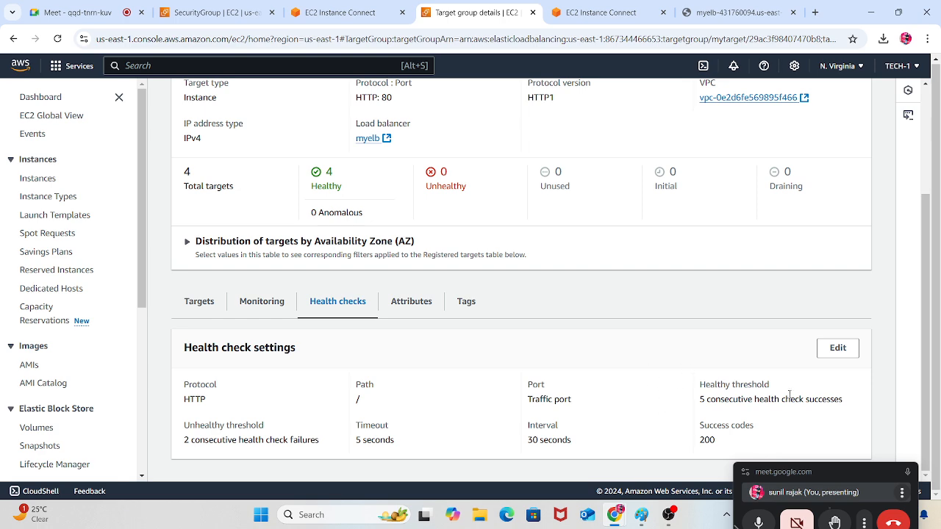
scroll(672, 223, "up", 3)
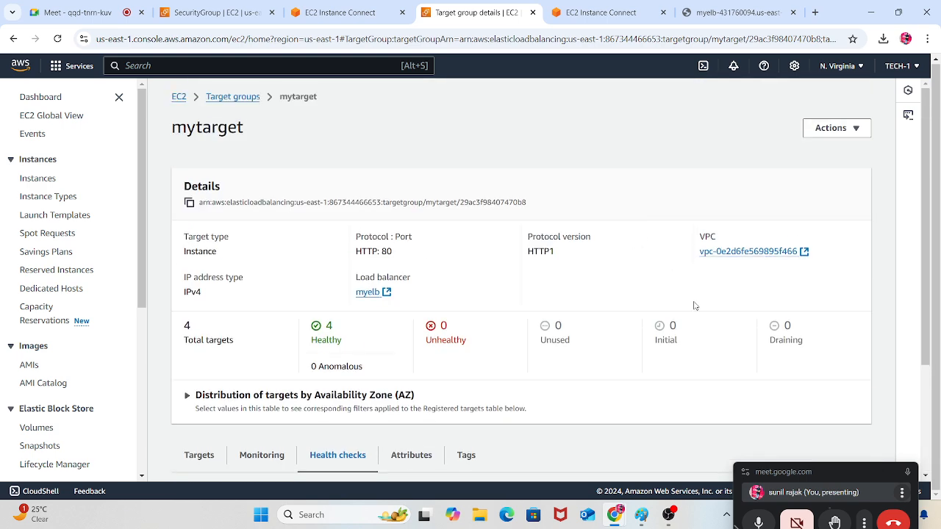
scroll(328, 344, "down", 2)
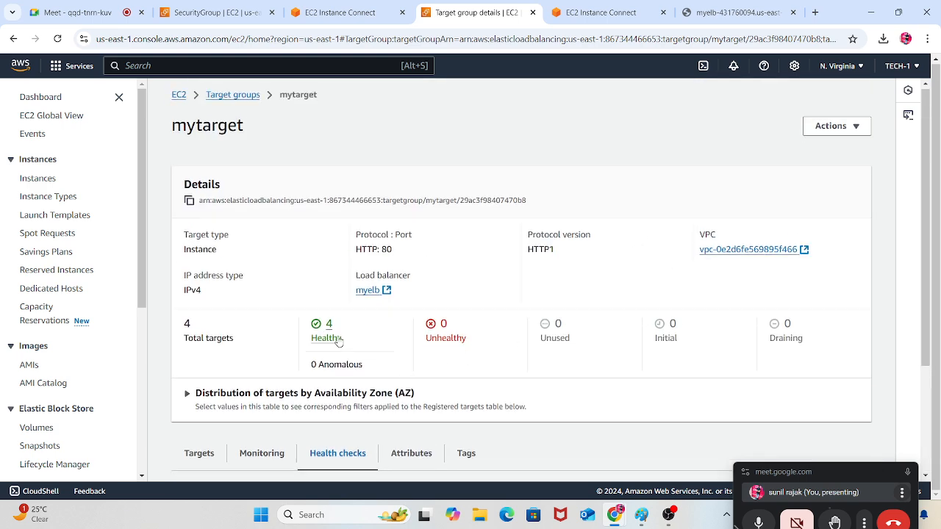
left_click(200, 332)
scroll(540, 270, "down", 1)
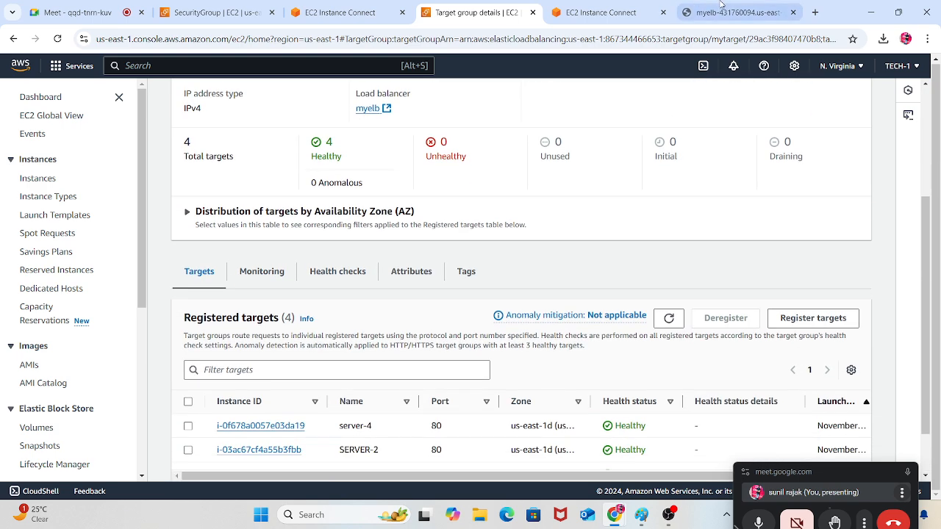
Reload the myelb load balancer page several times, highlighting the welcome text to check which server answers
left_click(728, 13)
left_click(58, 39)
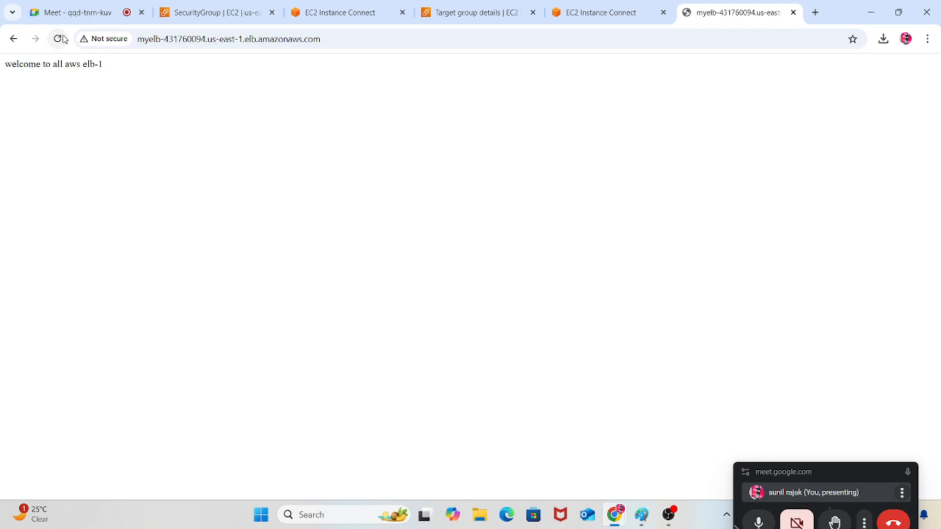
left_click(59, 42)
left_click_drag(111, 69, 50, 61)
left_click(58, 39)
left_click_drag(110, 68, 75, 76)
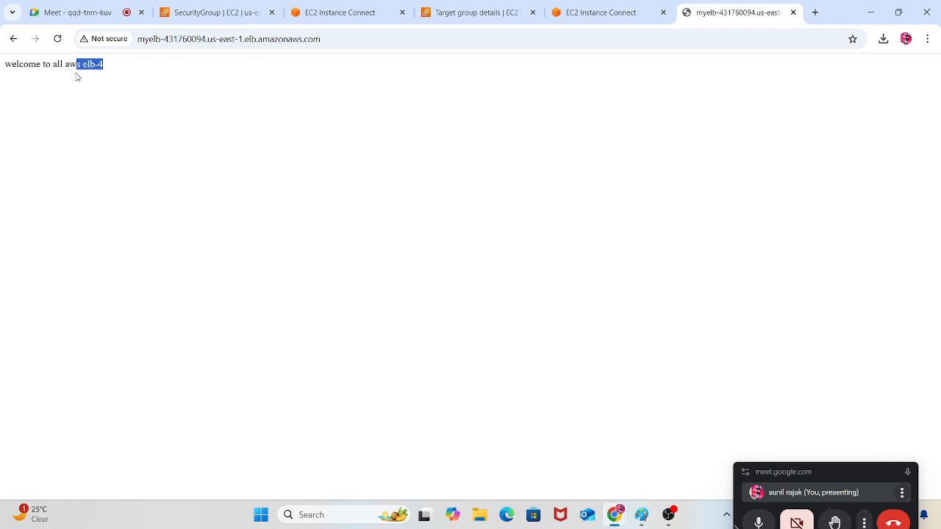
left_click(58, 39)
left_click_drag(50, 74, 2, 78)
left_click(226, 129)
Switch to Paint and draw gold rectangles around "Listeners and routing" and "heath check", plus an empty one below them
left_click(641, 515)
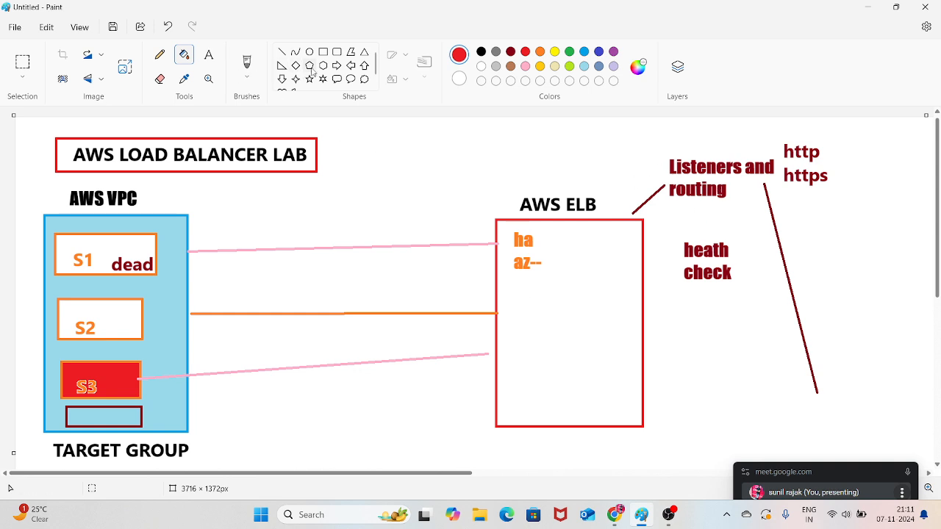
left_click(322, 51)
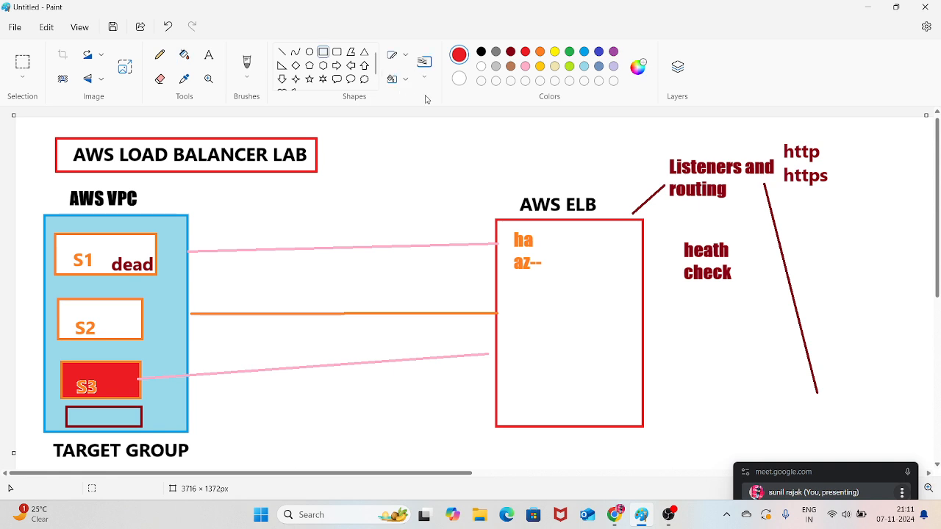
left_click(540, 66)
mouse_move(653, 147)
left_mouse_down()
mouse_move(716, 200)
mouse_move(777, 207)
left_mouse_up()
left_click_drag(667, 232, 746, 287)
left_click(769, 314)
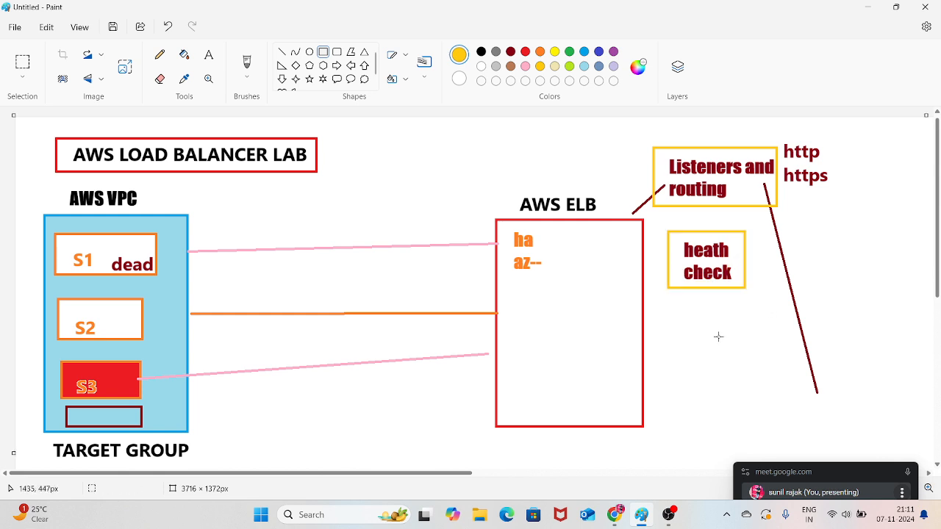
mouse_move(677, 316)
left_mouse_down()
mouse_move(694, 352)
mouse_move(767, 379)
left_mouse_up()
left_click(800, 321)
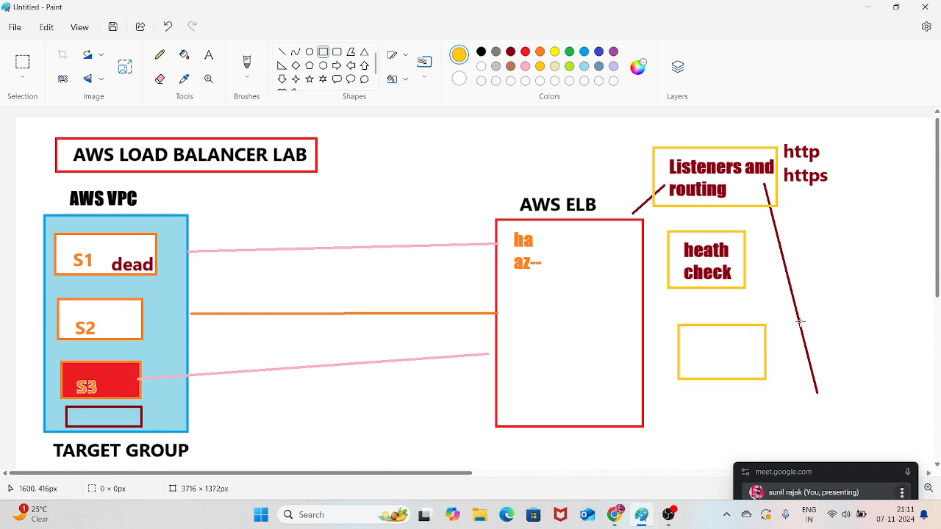